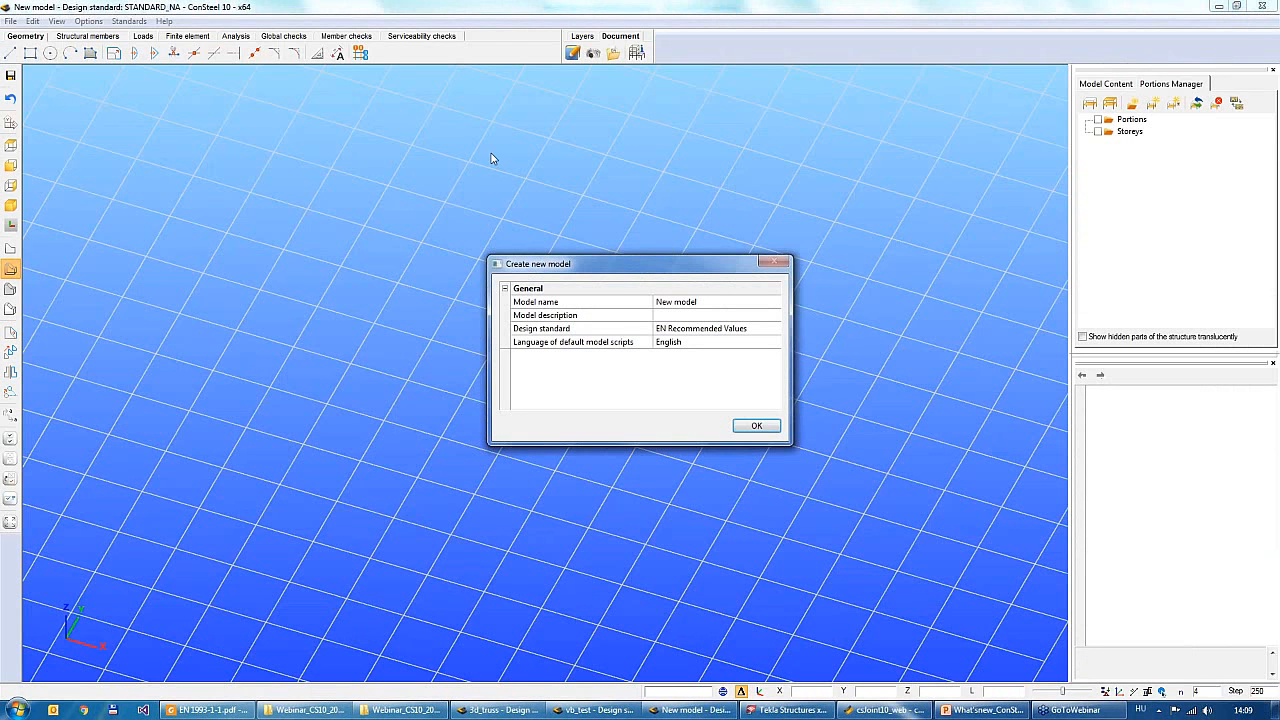
Create a new model with the EN Recommended Values design standard and look at the available import formats
click(757, 428)
click(11, 21)
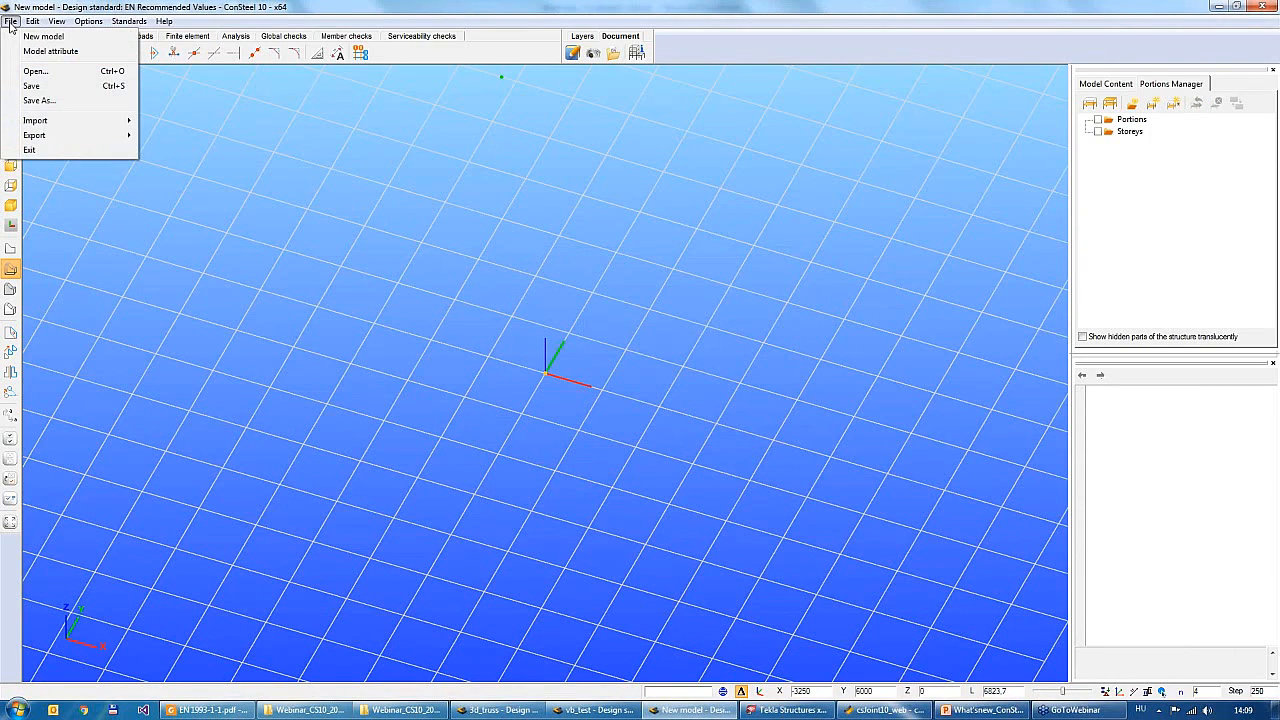
mouse_move(47, 124)
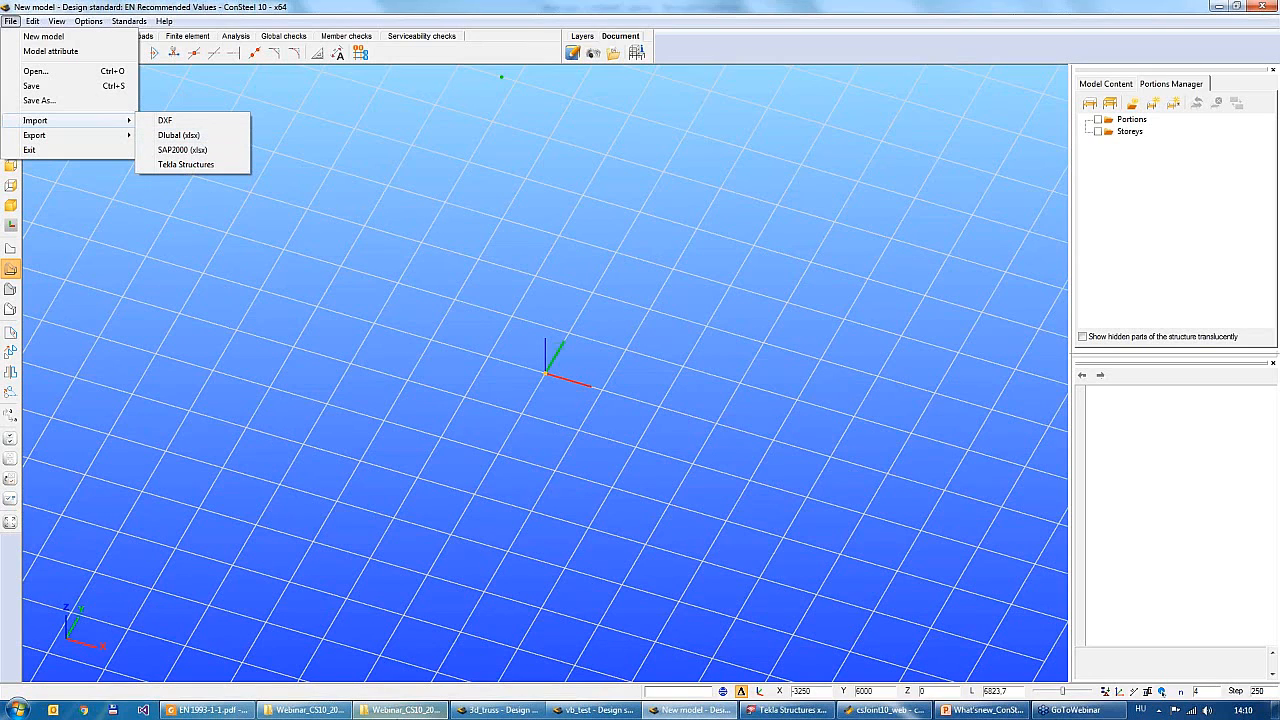
Open the DlubalExample workbook from Webinar_CS10_2006_Q1 in Excel and review its 1.3 Cross-Sections, 1.5 Member Eccentricities and 1.4 Member End Releases sheets
click(400, 710)
click(415, 645)
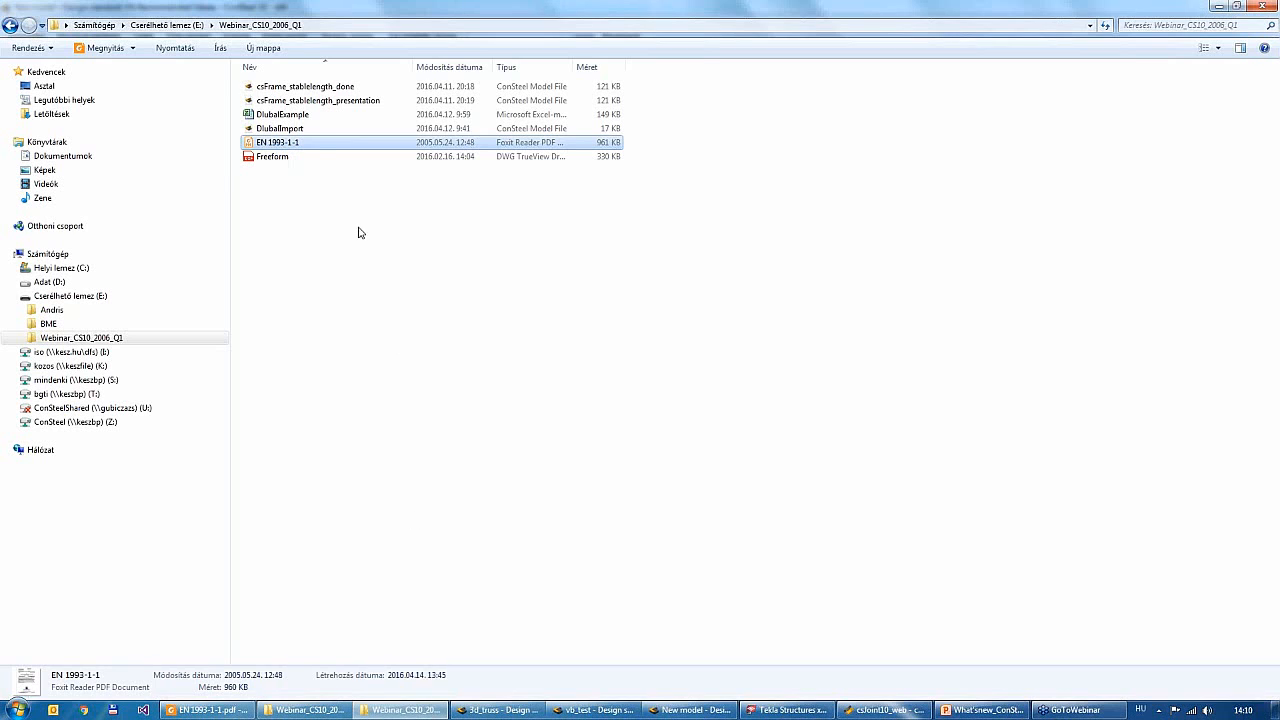
double_click(299, 116)
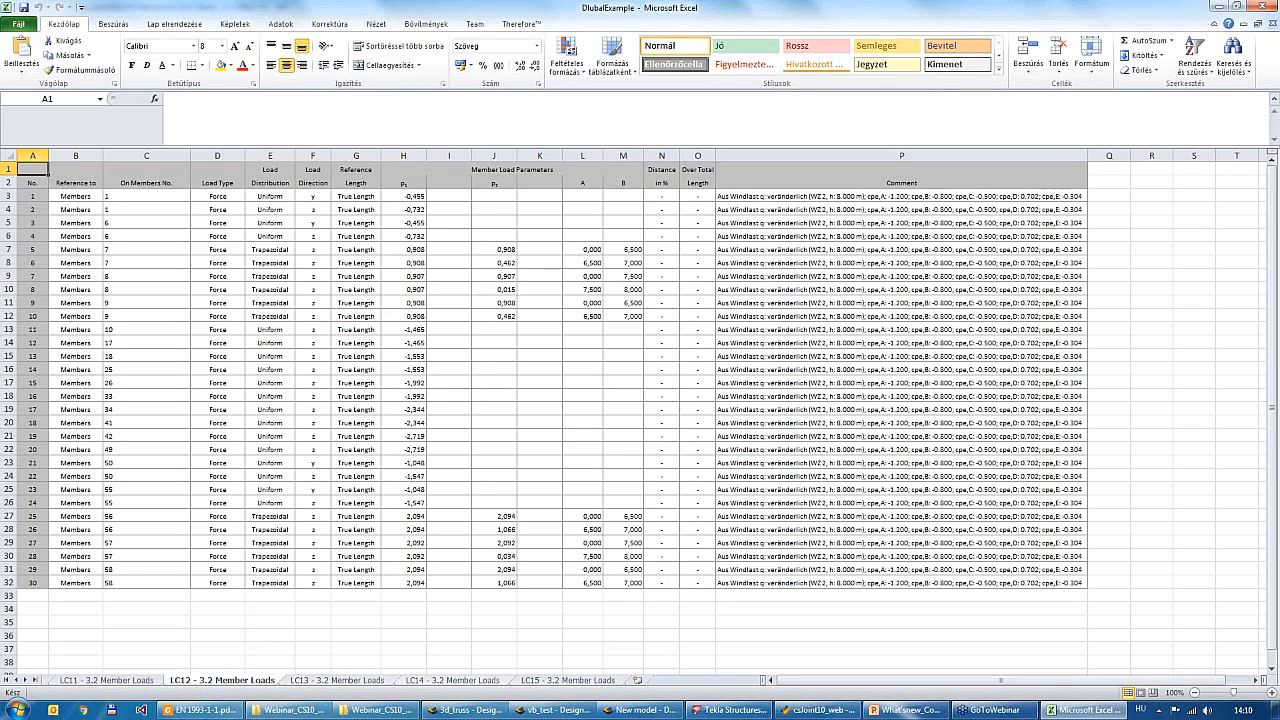
click(8, 680)
click(368, 681)
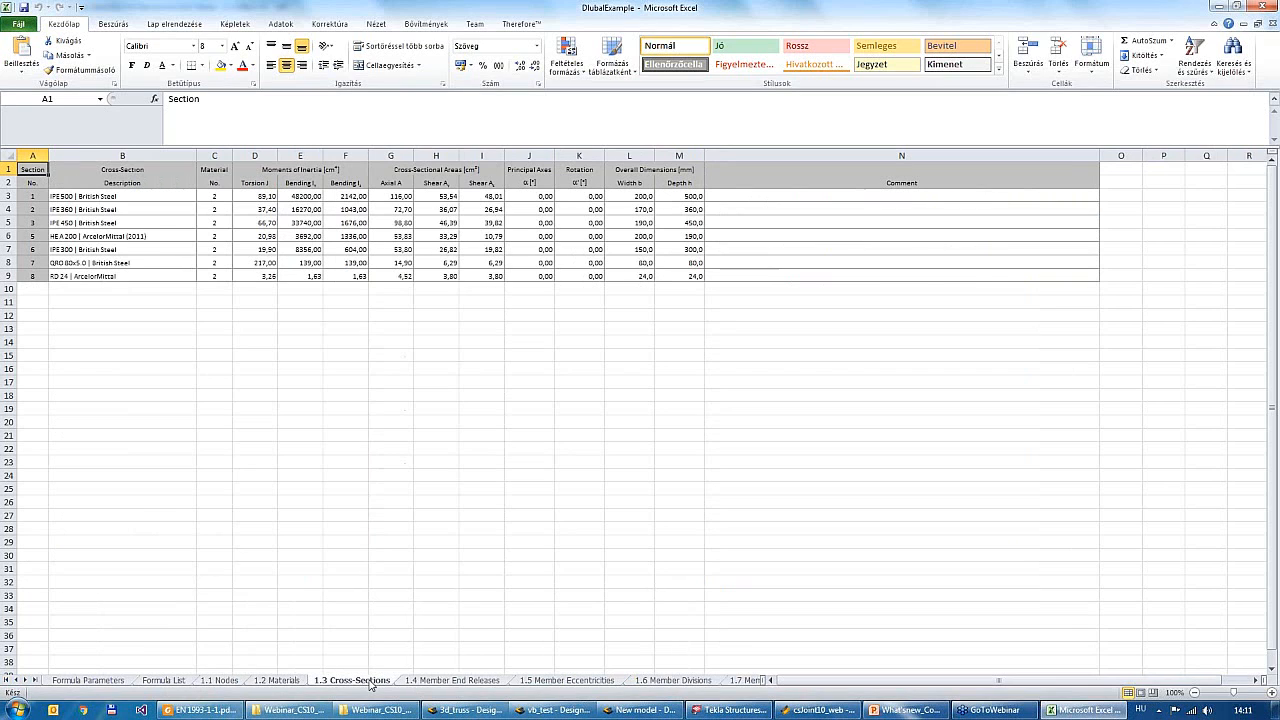
click(542, 686)
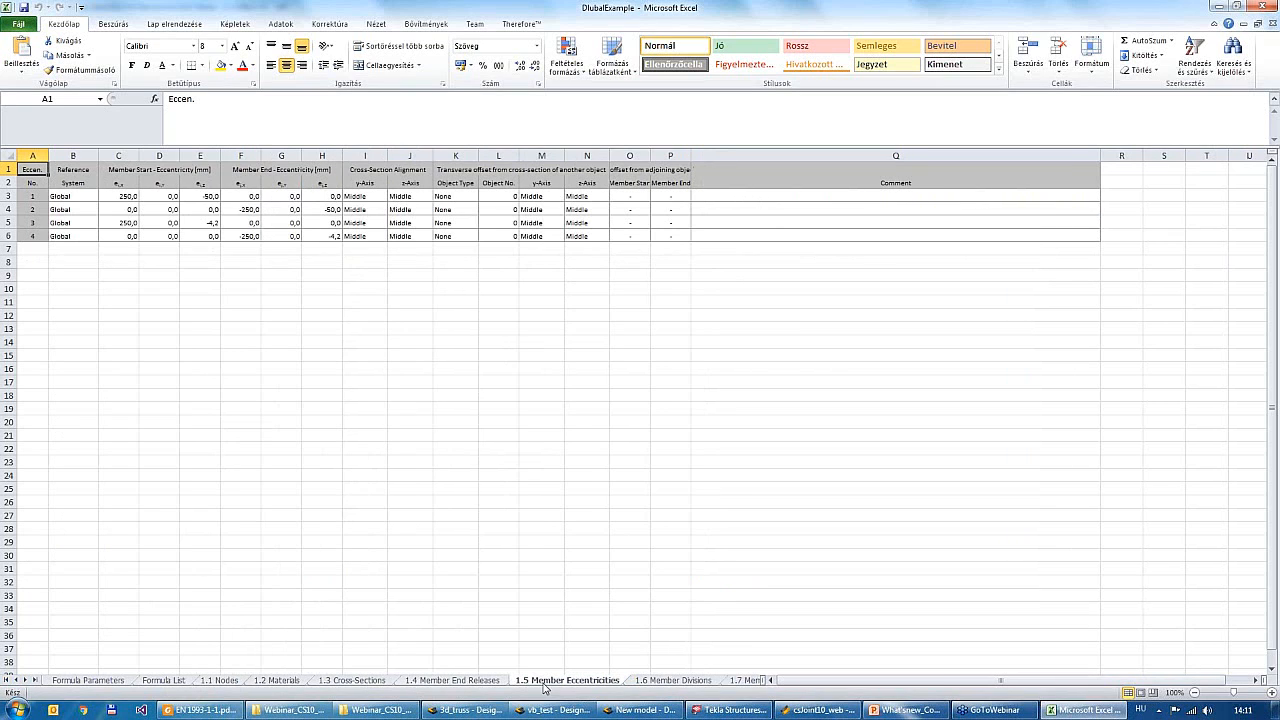
click(466, 681)
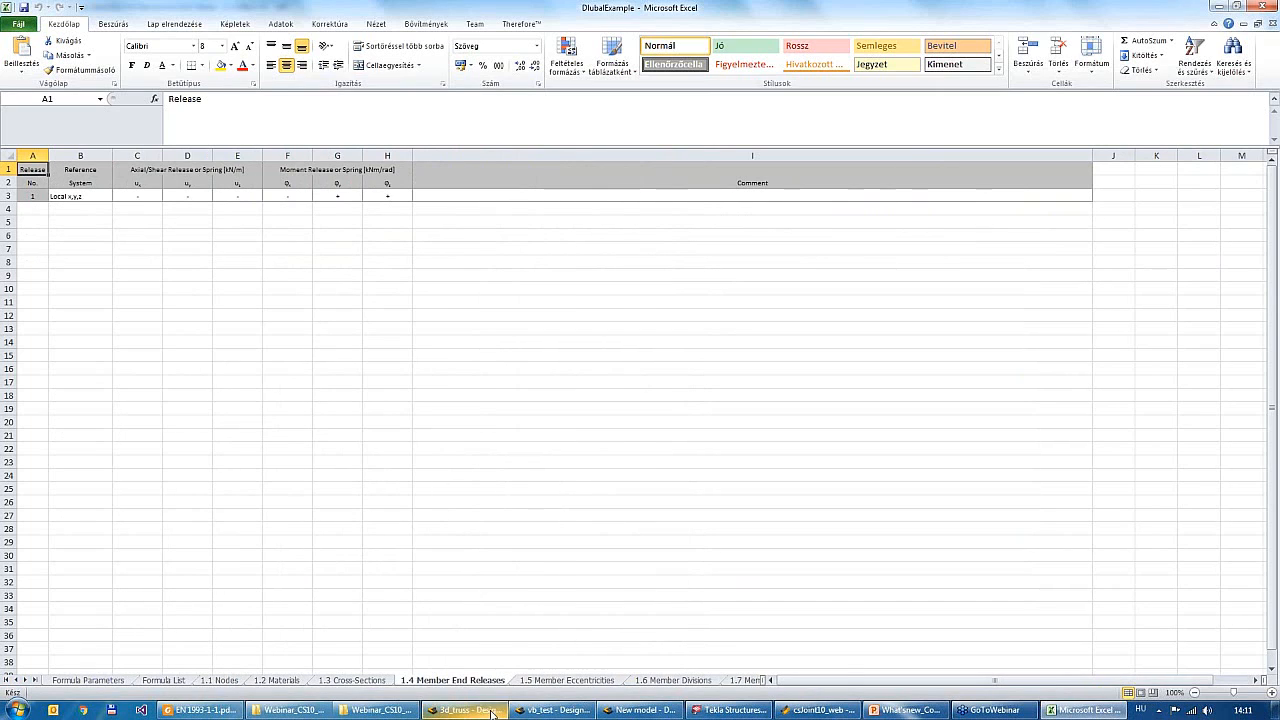
Switch back to the New model in ConSteel and start a Dlubal (xlsx) import
click(618, 713)
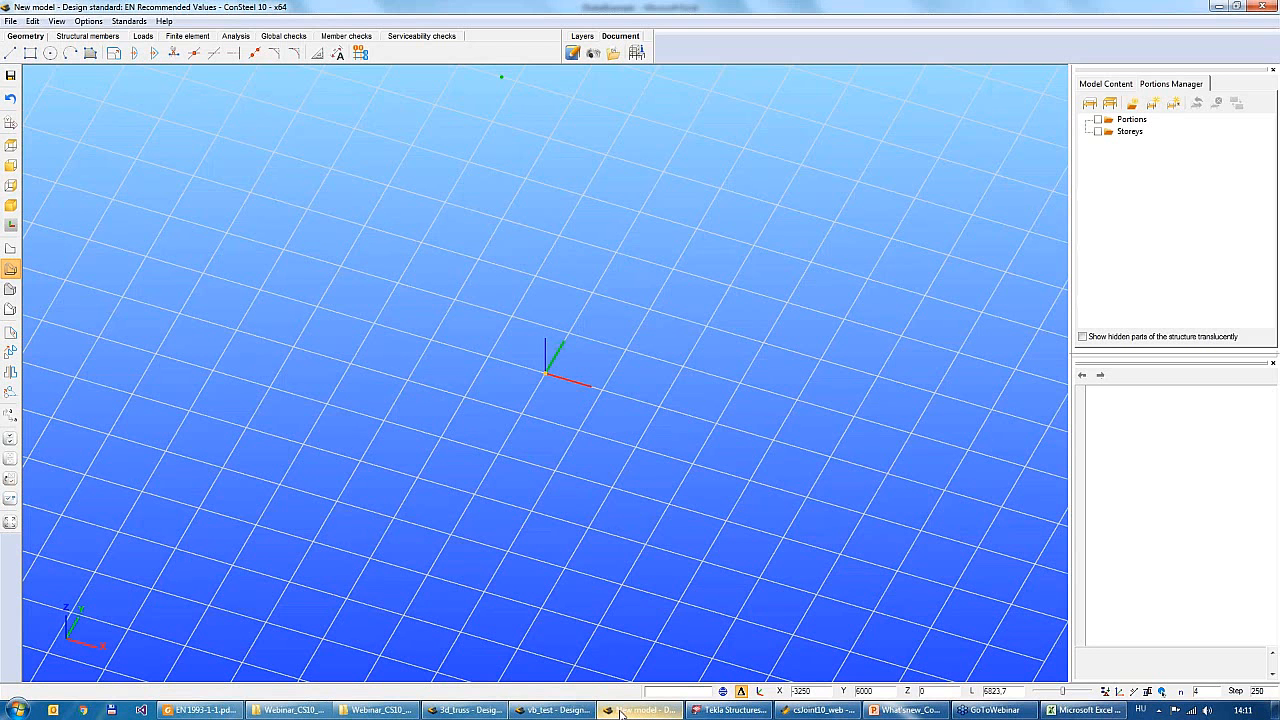
click(12, 21)
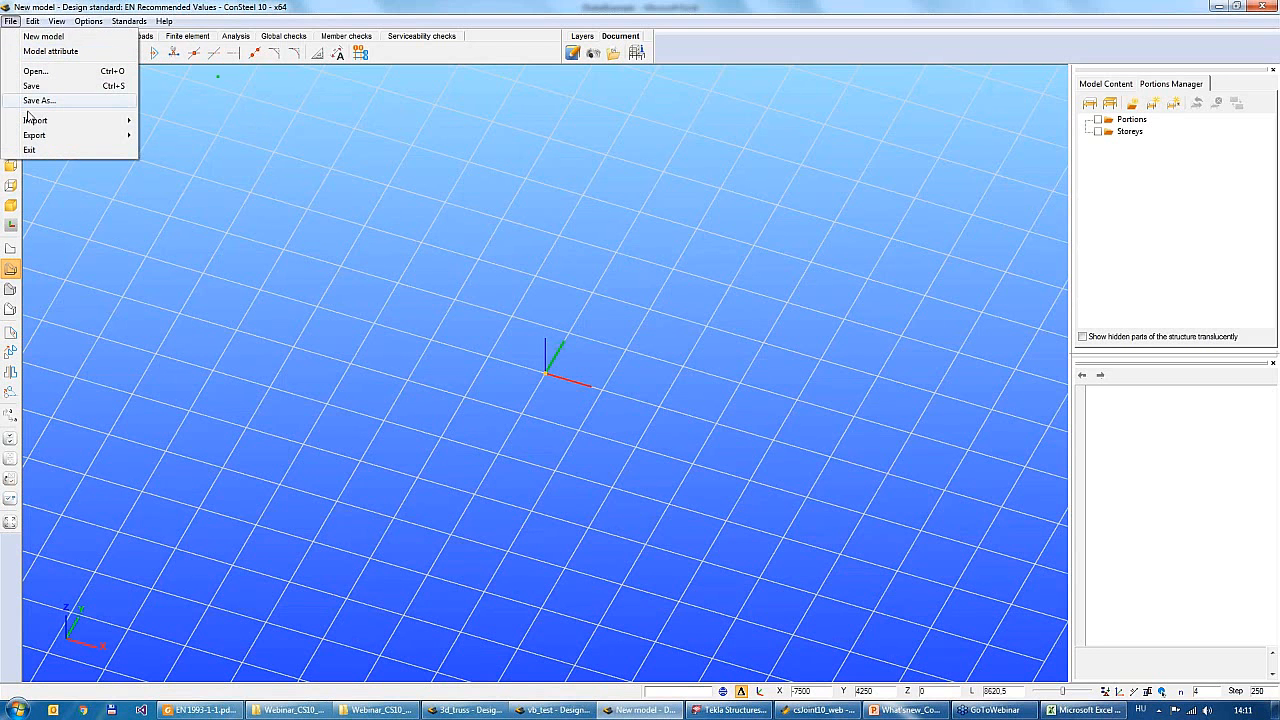
mouse_move(43, 120)
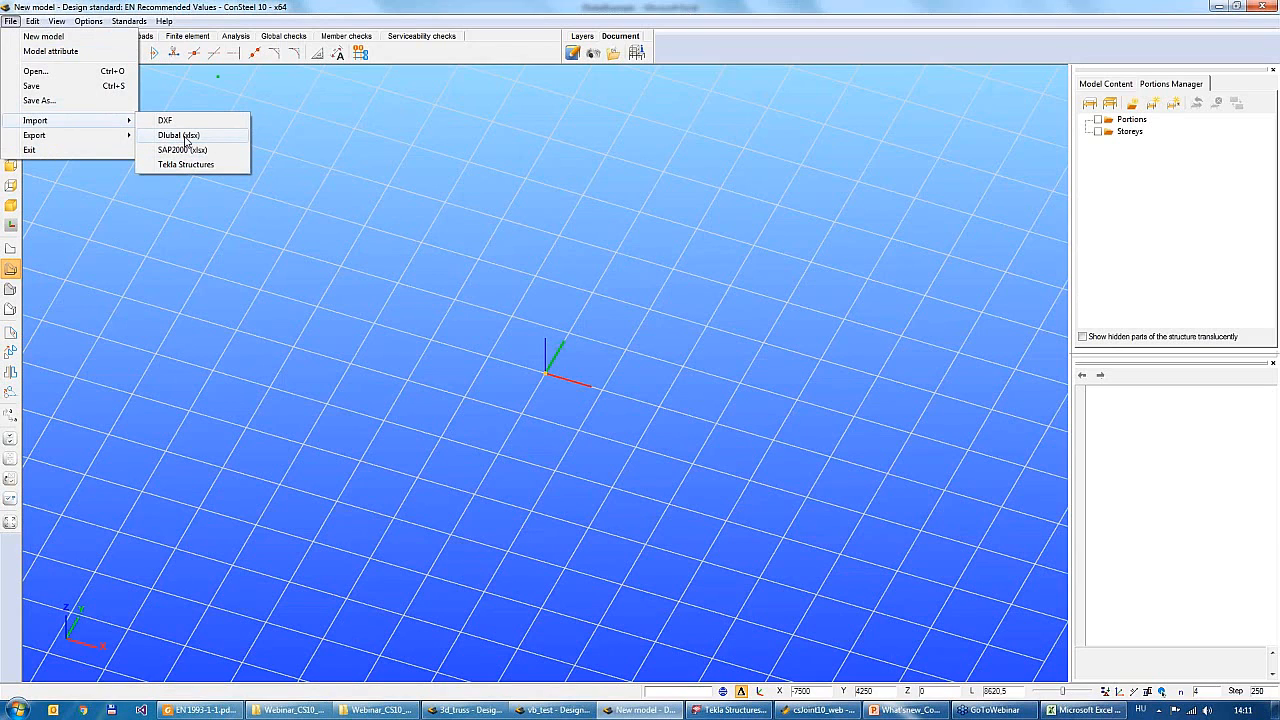
click(186, 141)
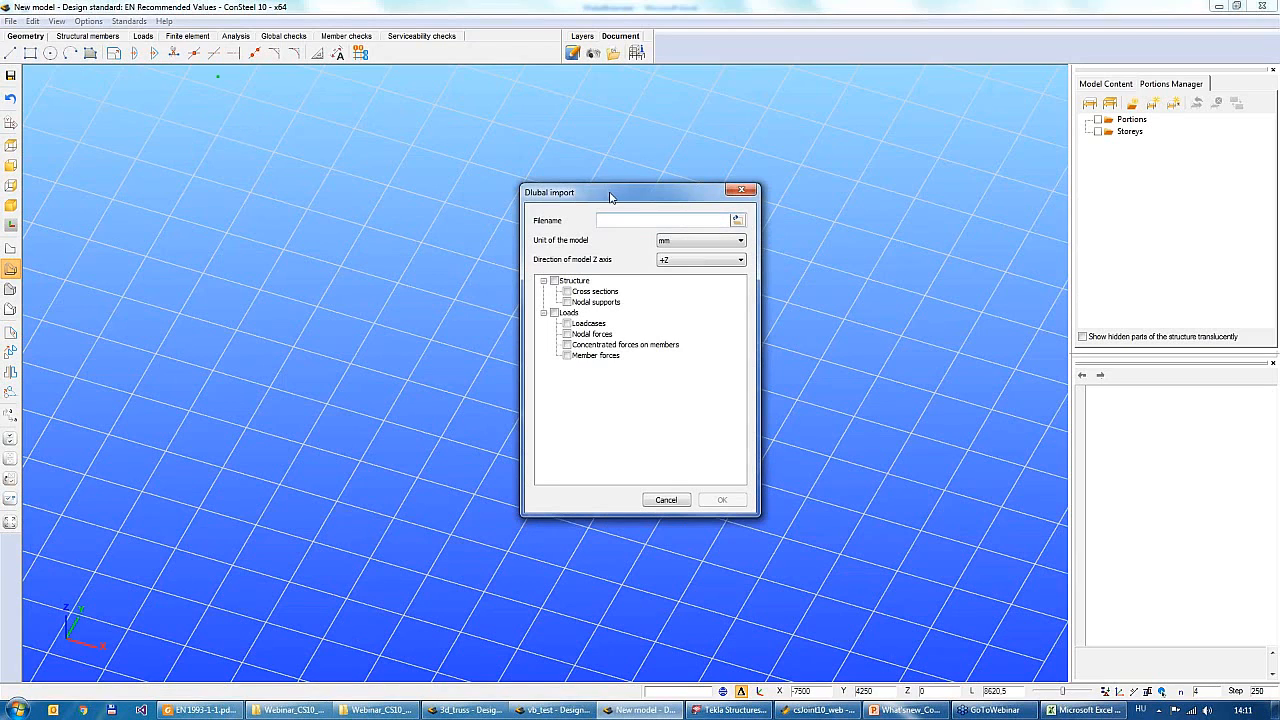
drag(610, 196, 522, 158)
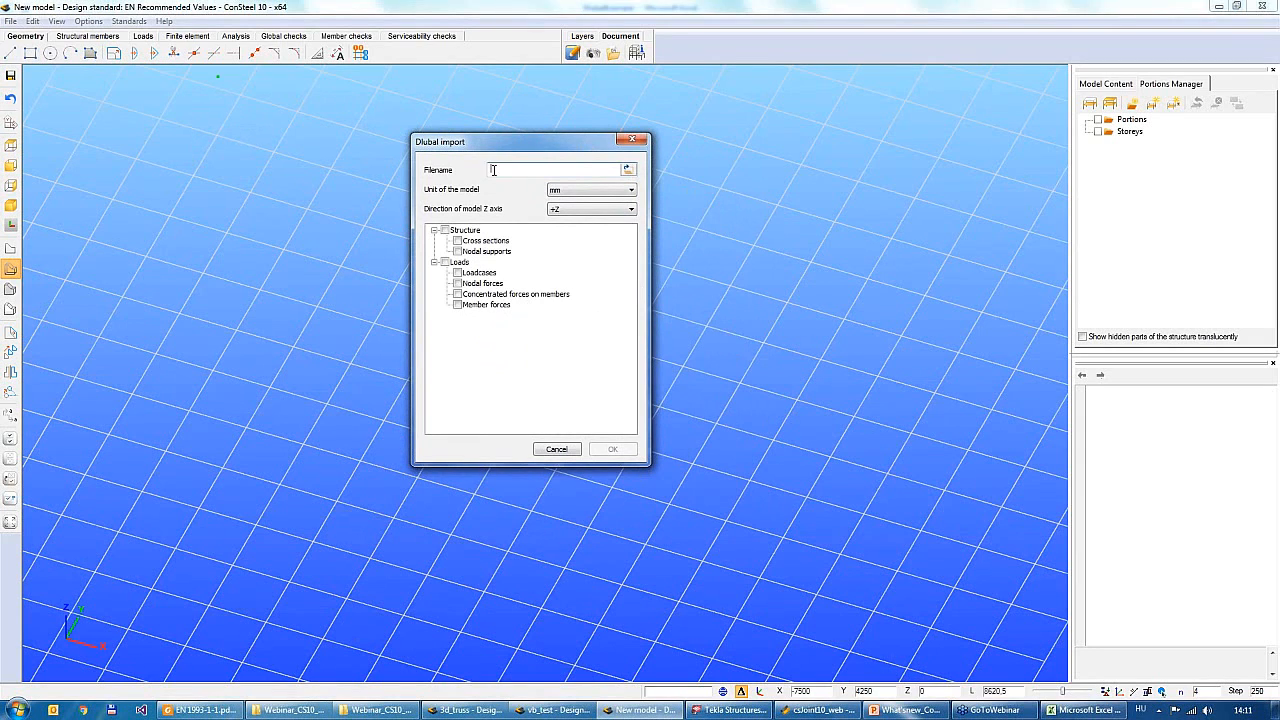
Choose DlubalExample from the desktop folder Webinar_HU, subfolder Webinar_CS10_2006_Q1, as the import file
click(628, 170)
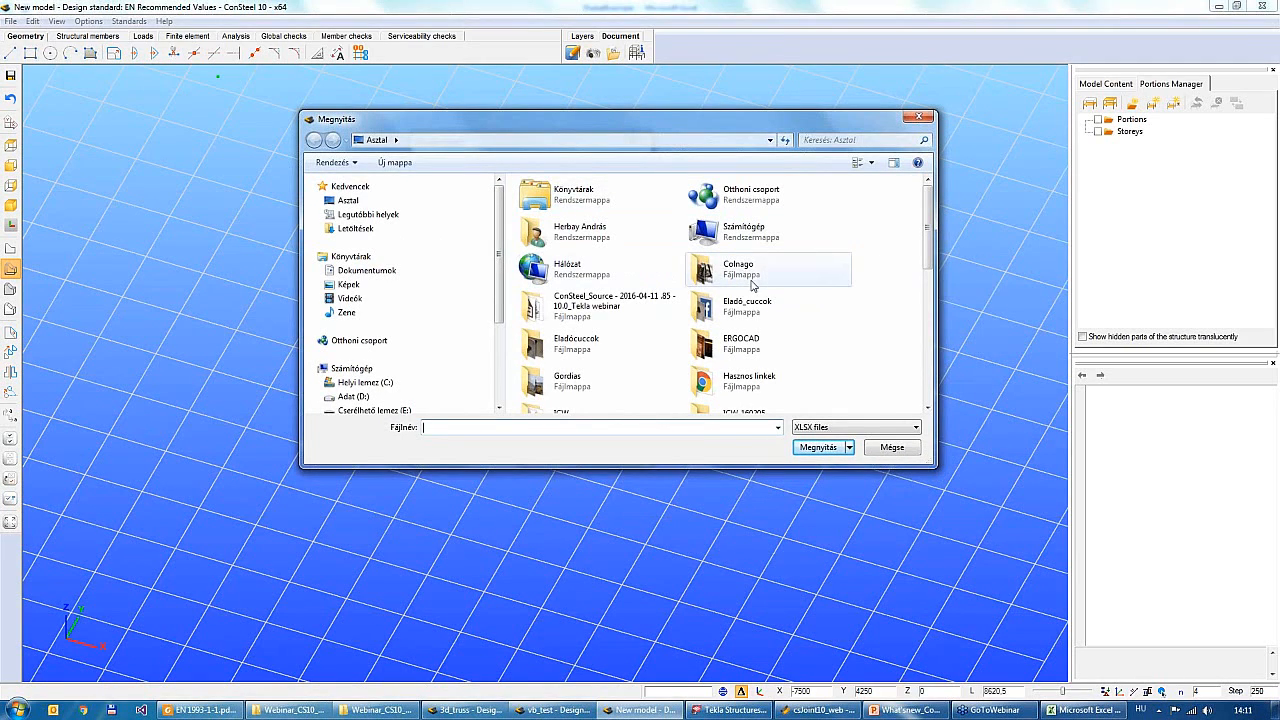
click(756, 346)
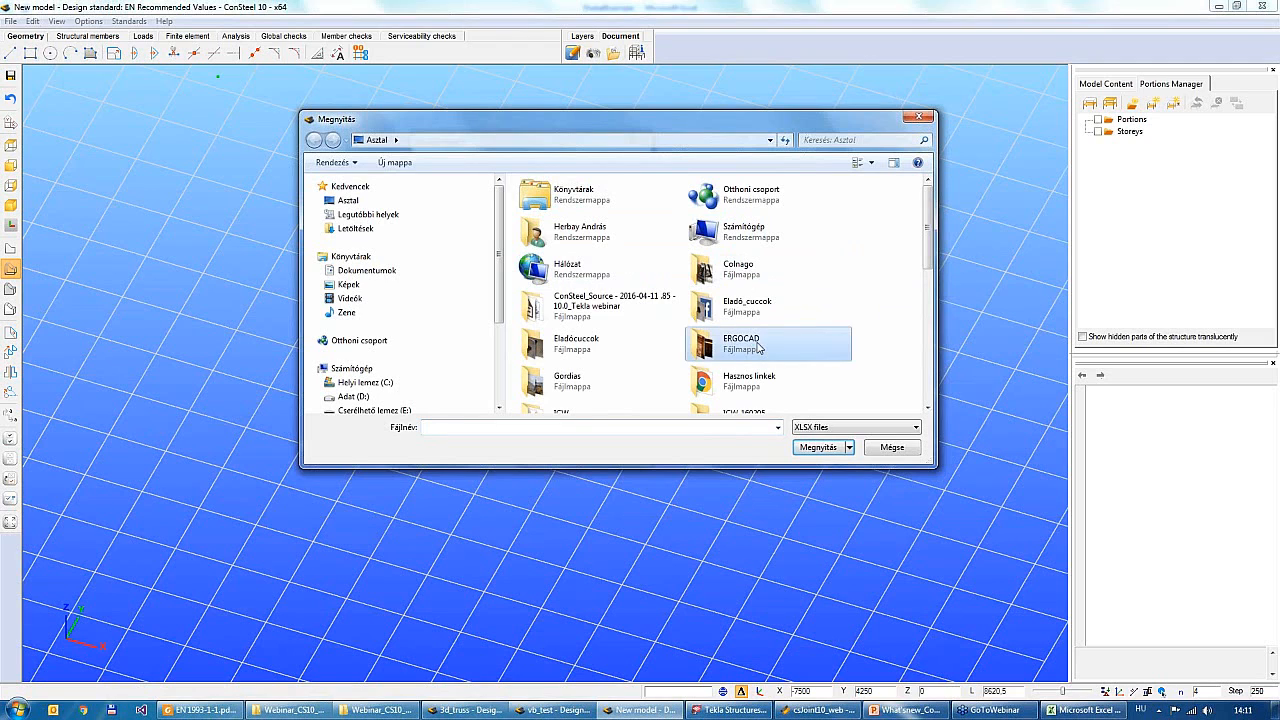
scroll(759, 347, down, 4)
scroll(762, 330, down, 3)
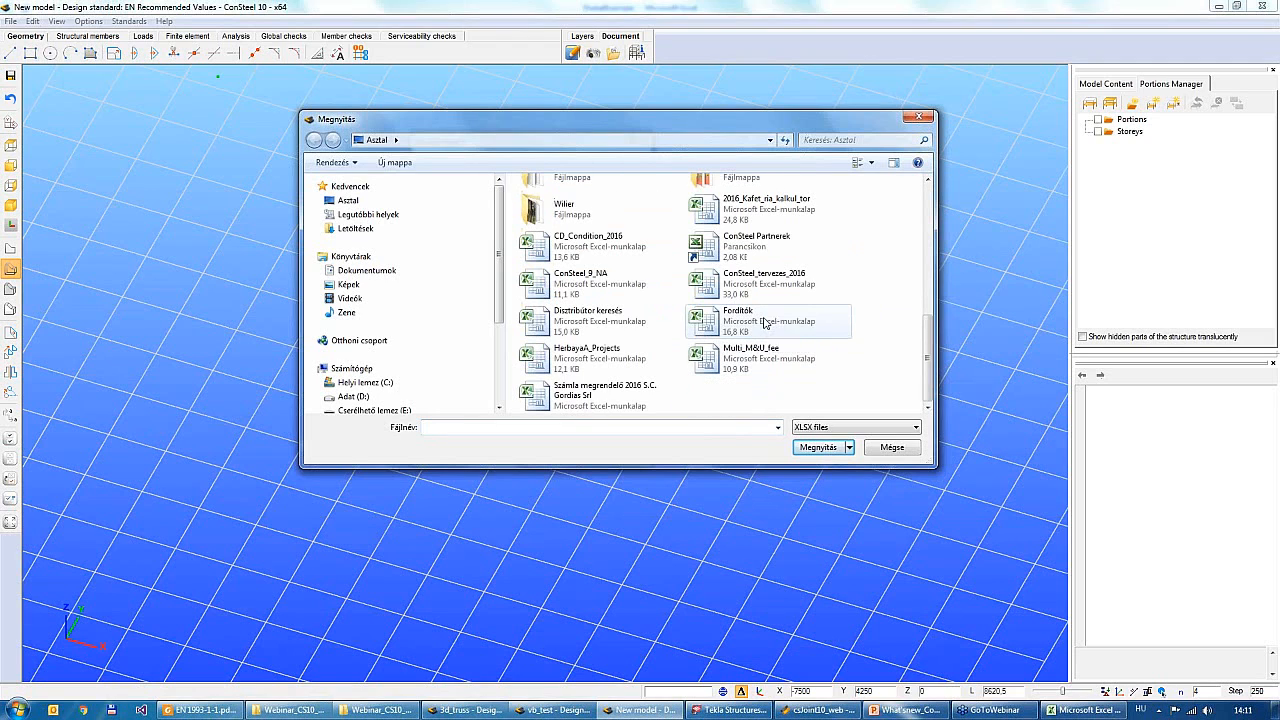
scroll(762, 318, up, 7)
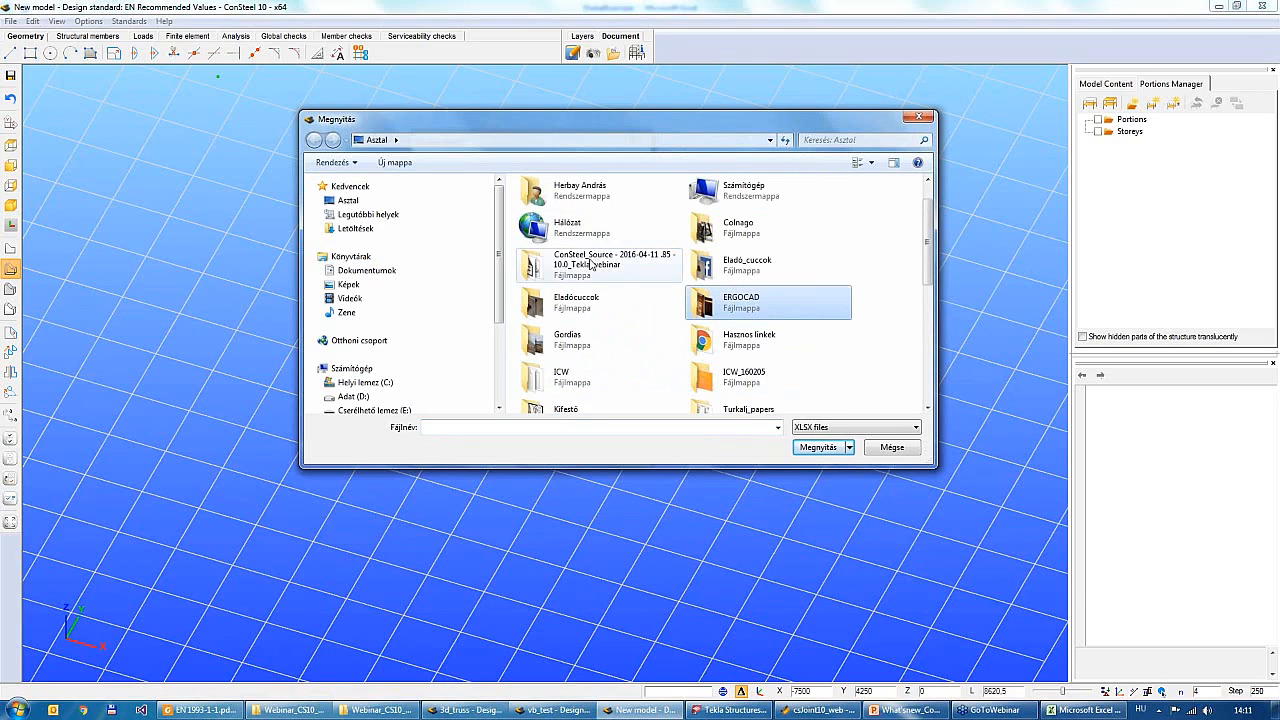
scroll(594, 288, down, 4)
scroll(594, 288, down, 1)
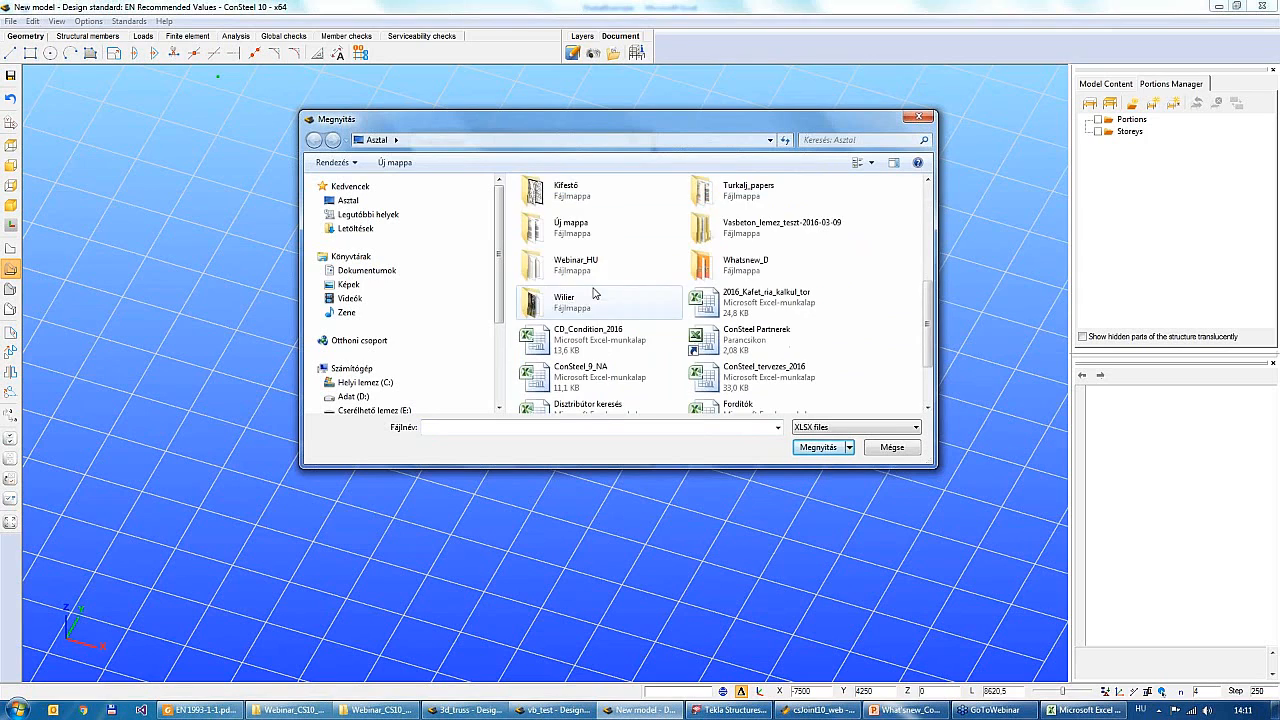
double_click(633, 272)
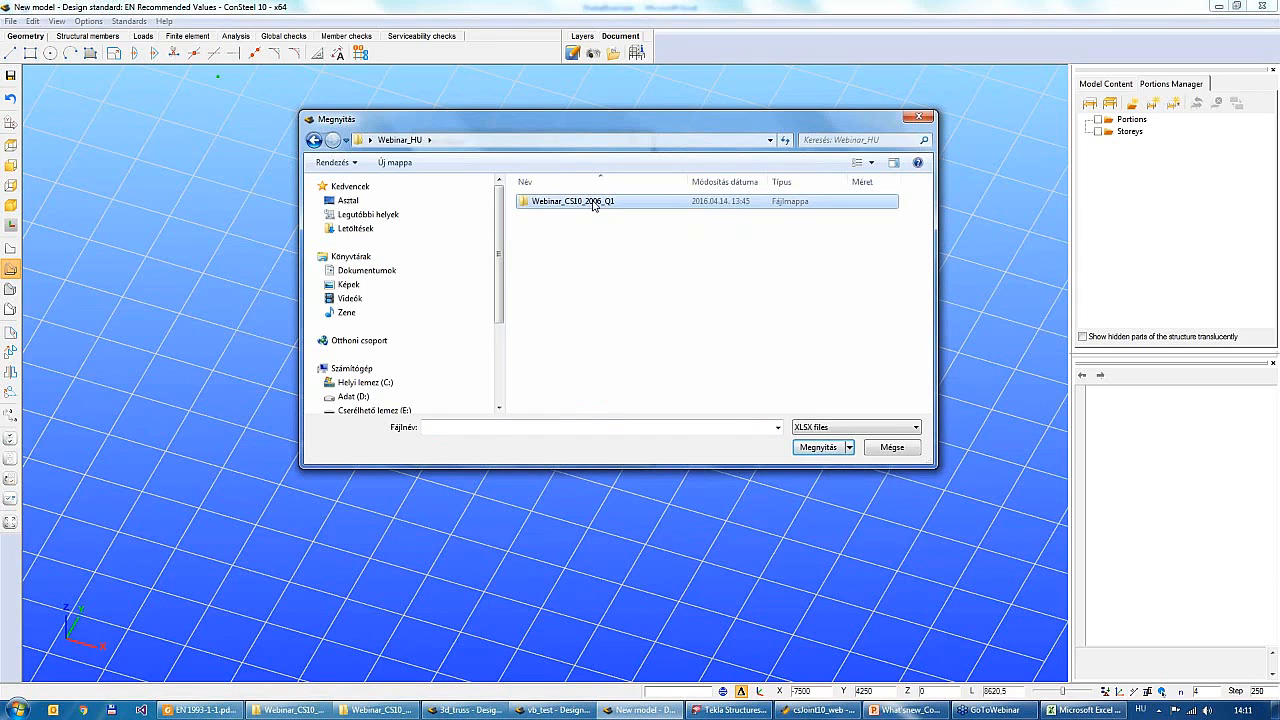
double_click(590, 201)
click(588, 204)
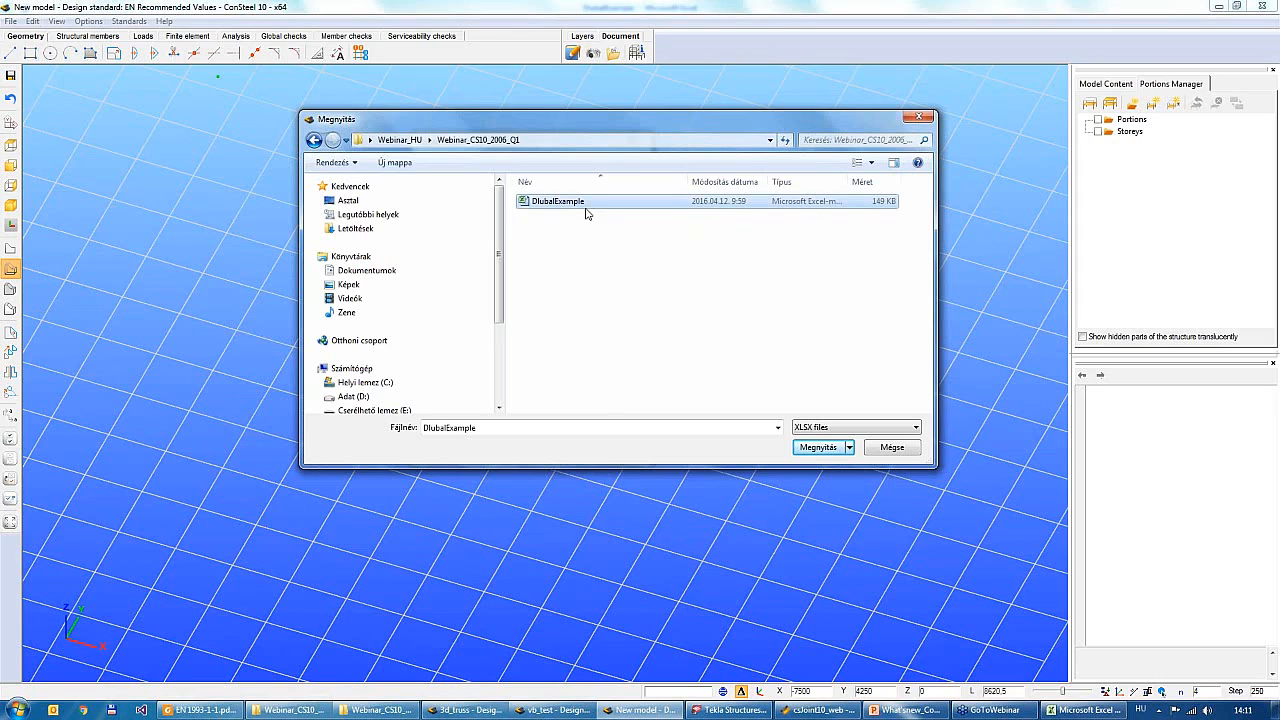
click(817, 448)
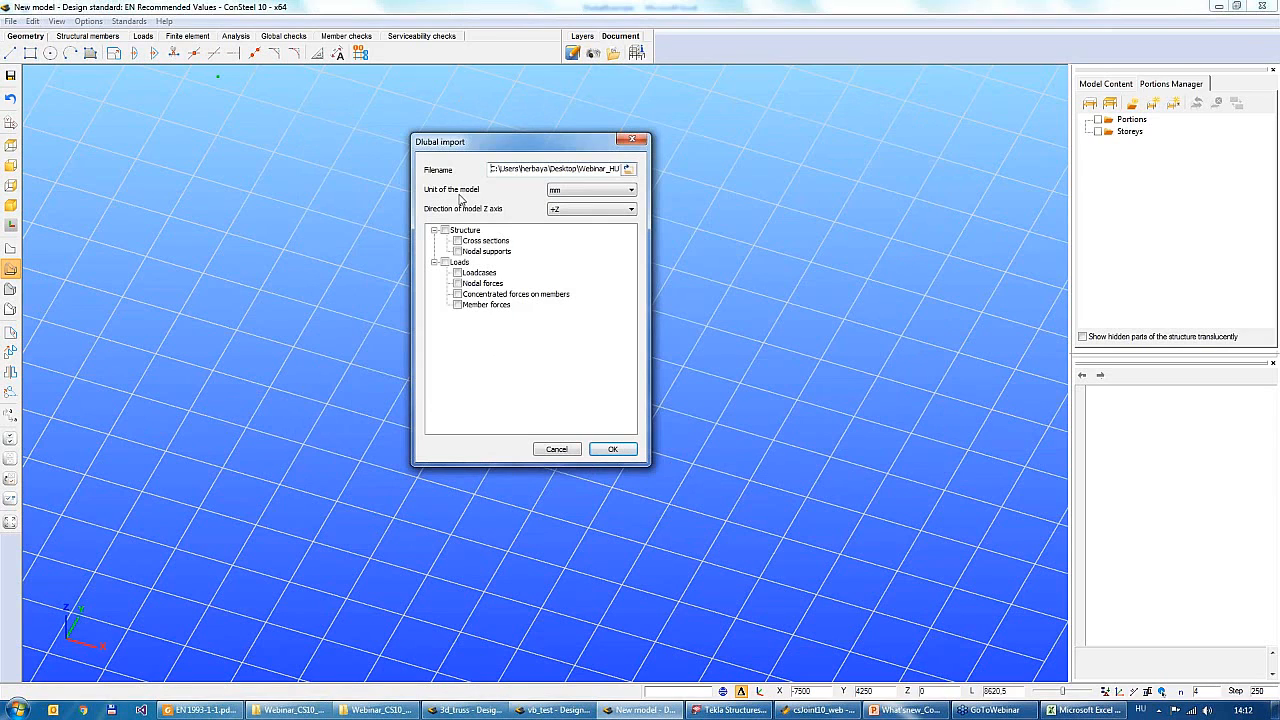
Set the unit of the imported model to m and choose the direction of its Z axis
click(582, 195)
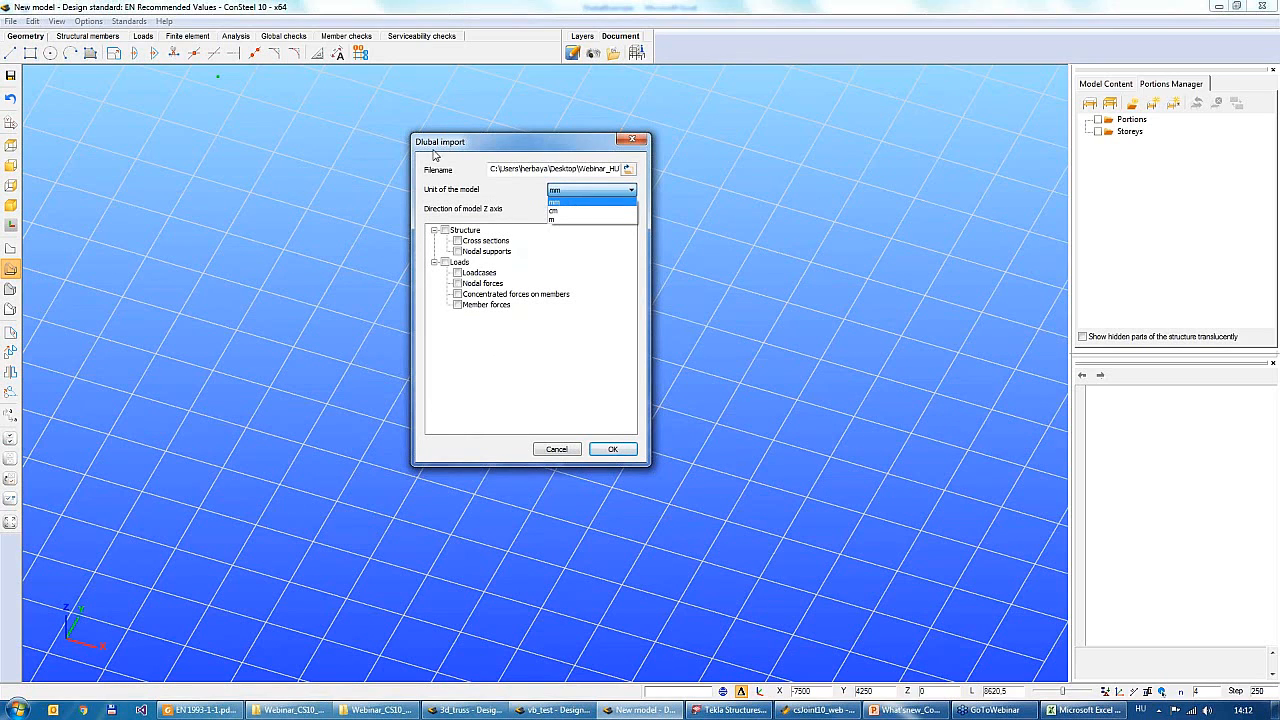
click(557, 220)
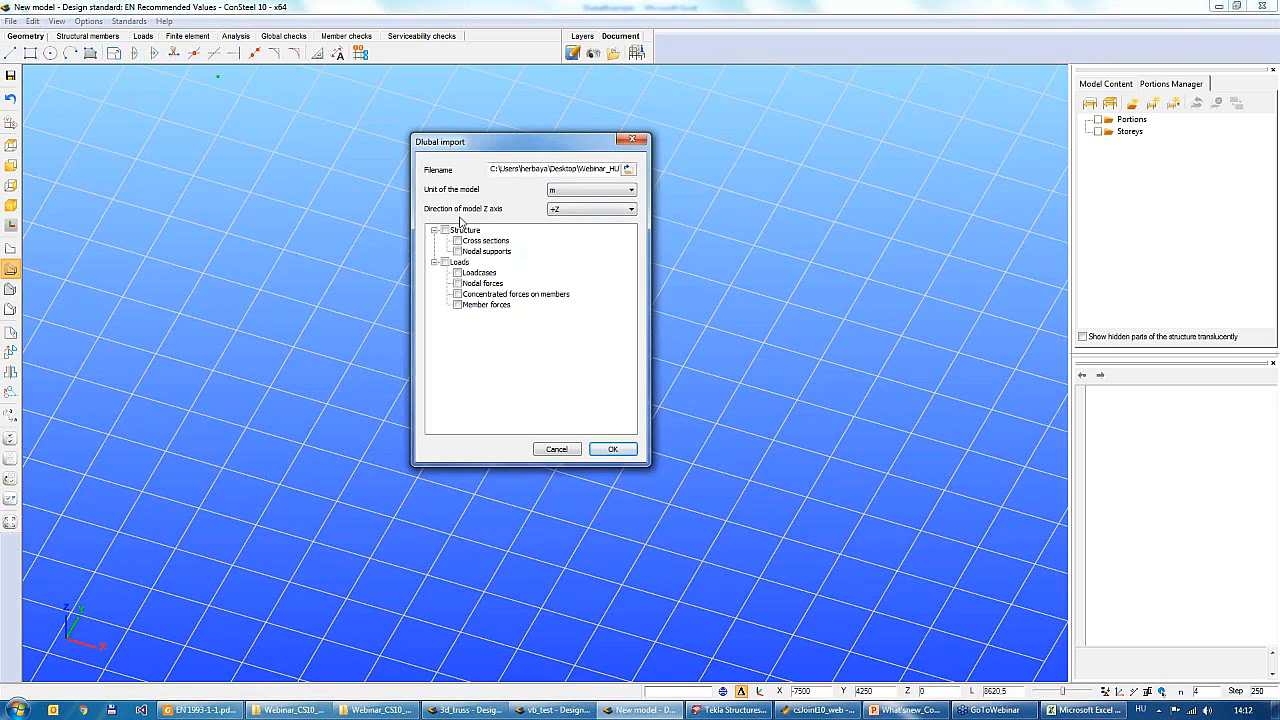
click(574, 214)
click(568, 231)
Include the structure data, toggle the nodal forces and concentrated forces on members, and run the import
click(445, 231)
click(457, 283)
click(457, 294)
click(612, 449)
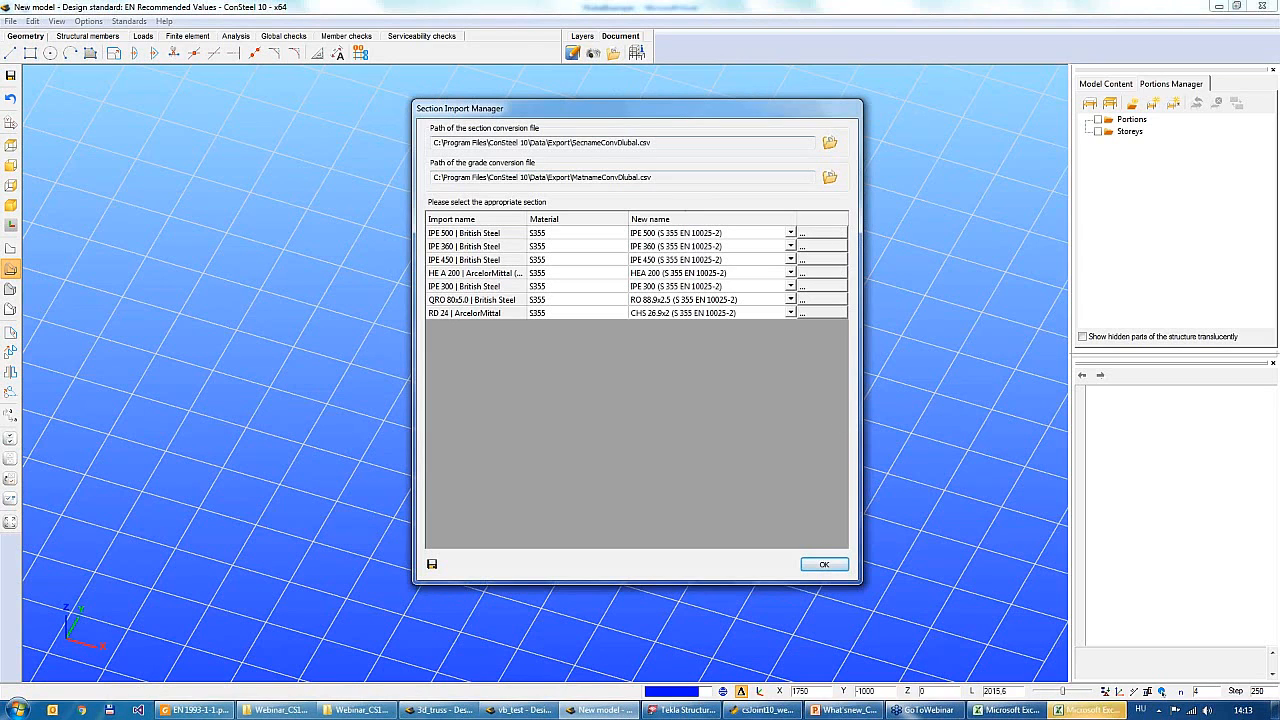
Accept the proposed section assignments in the Section Import Manager and complete the Dlubal import
drag(669, 114, 637, 99)
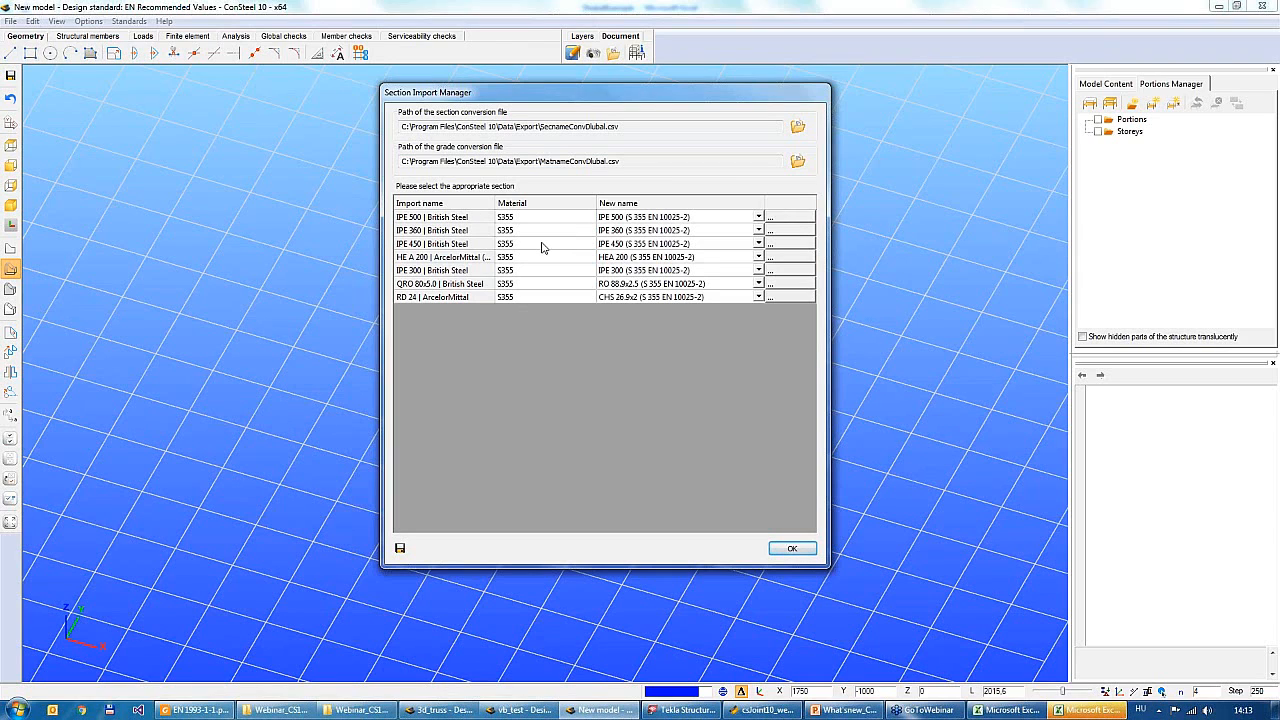
click(792, 549)
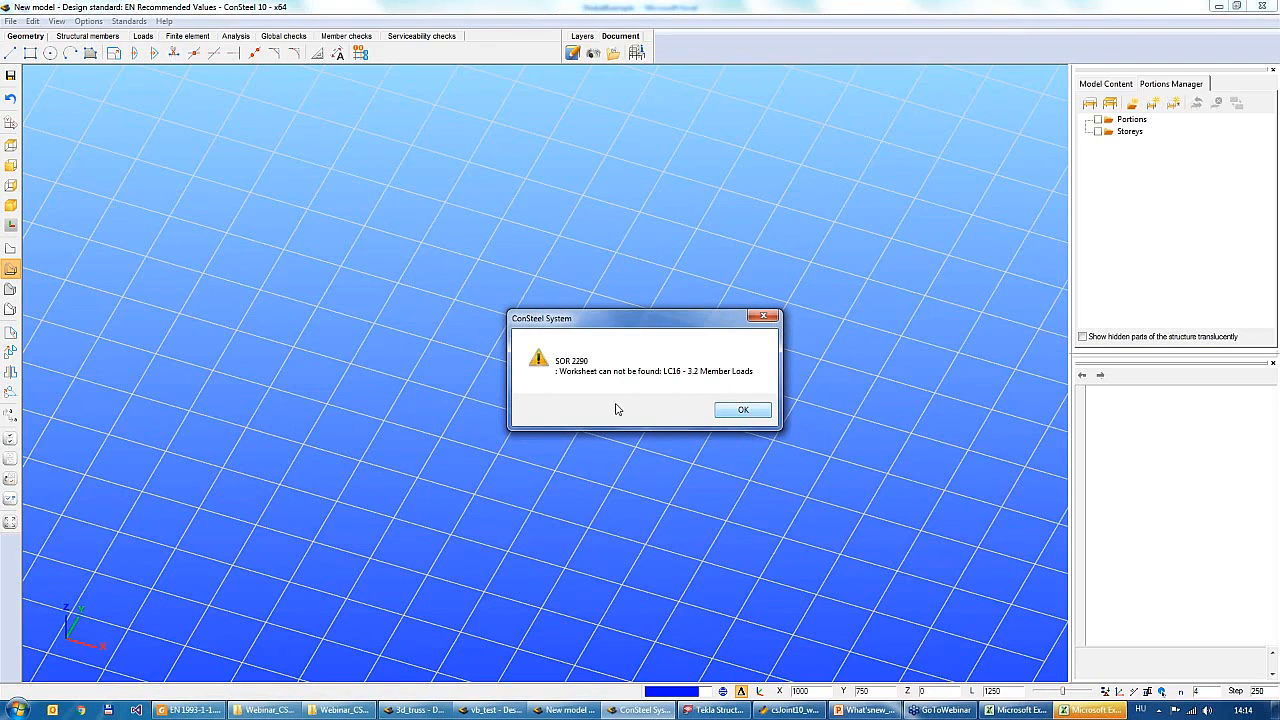
click(746, 414)
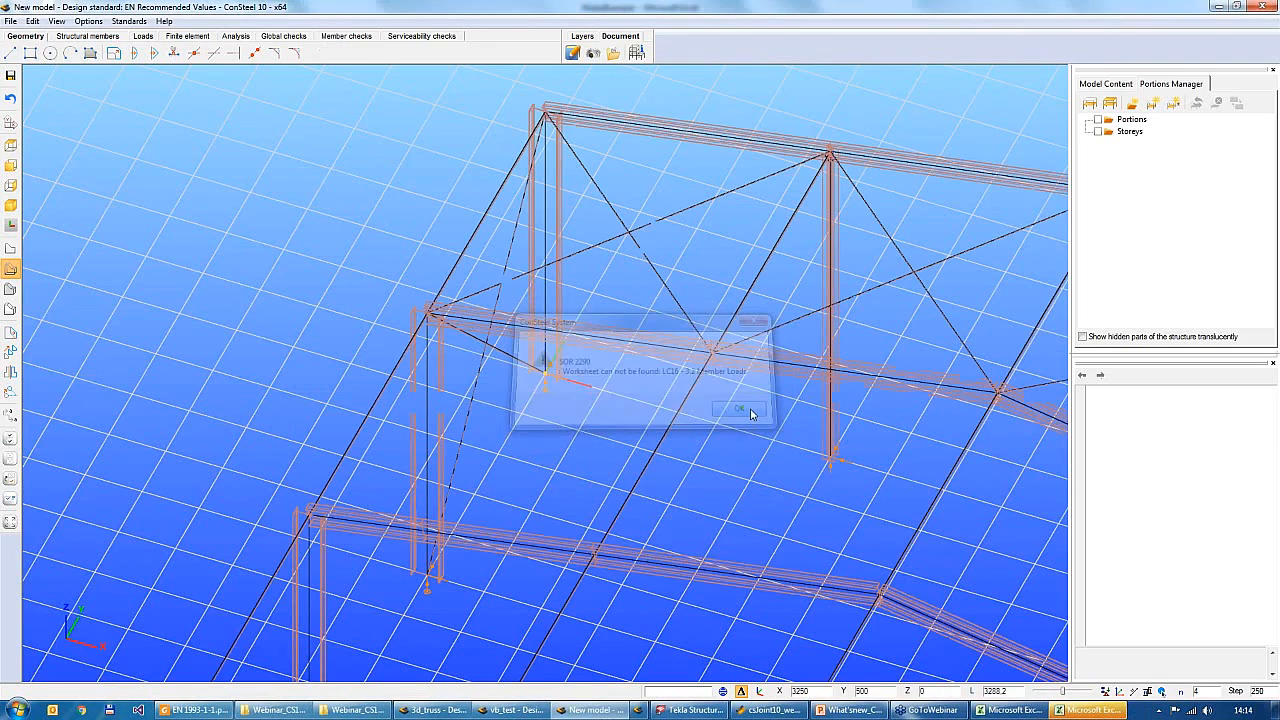
Inspect the imported frame and check a front gable column's section, end release, rotation and eccentricity properties
scroll(730, 381, down, 8)
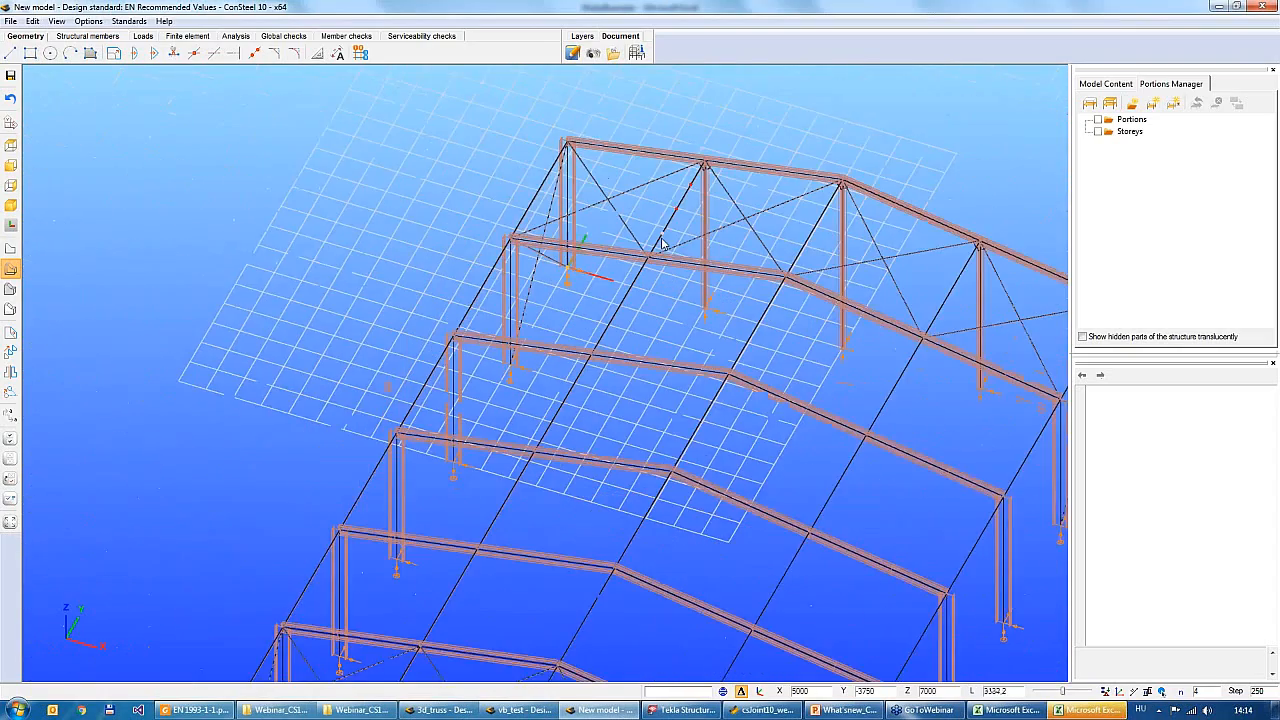
middle_drag(696, 407, 637, 411)
scroll(681, 374, down, 3)
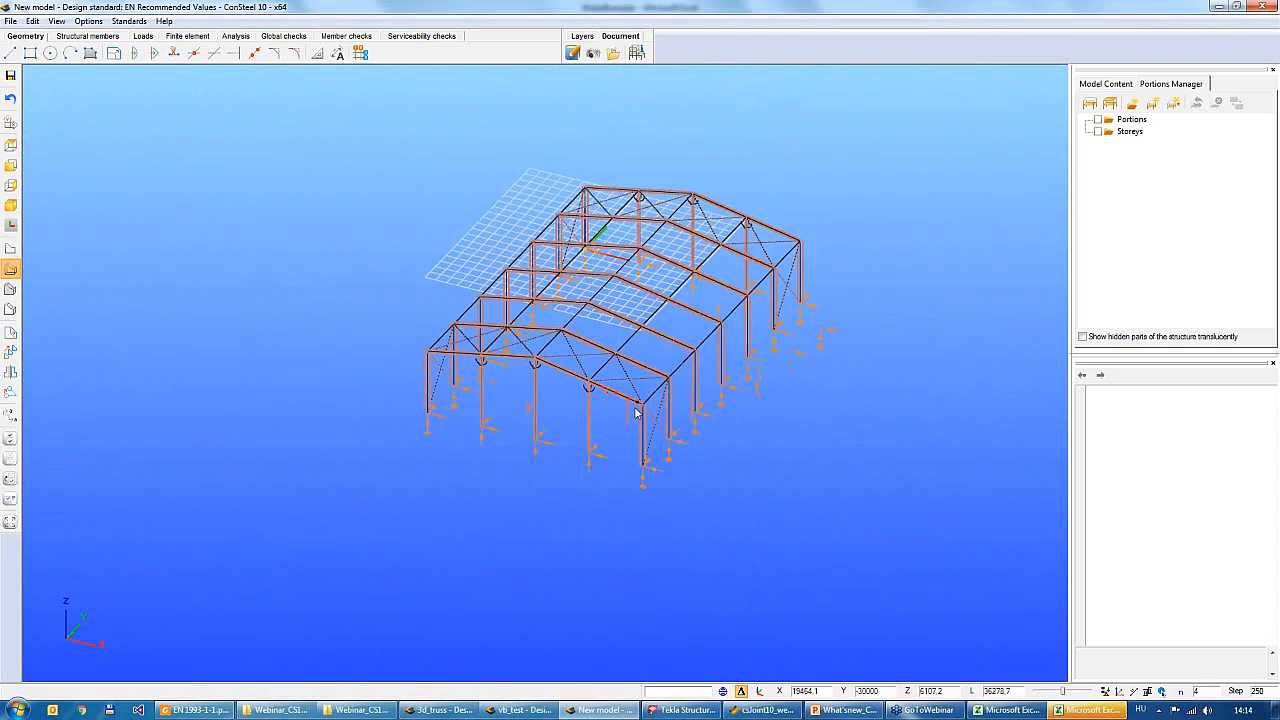
scroll(606, 434, up, 4)
click(560, 420)
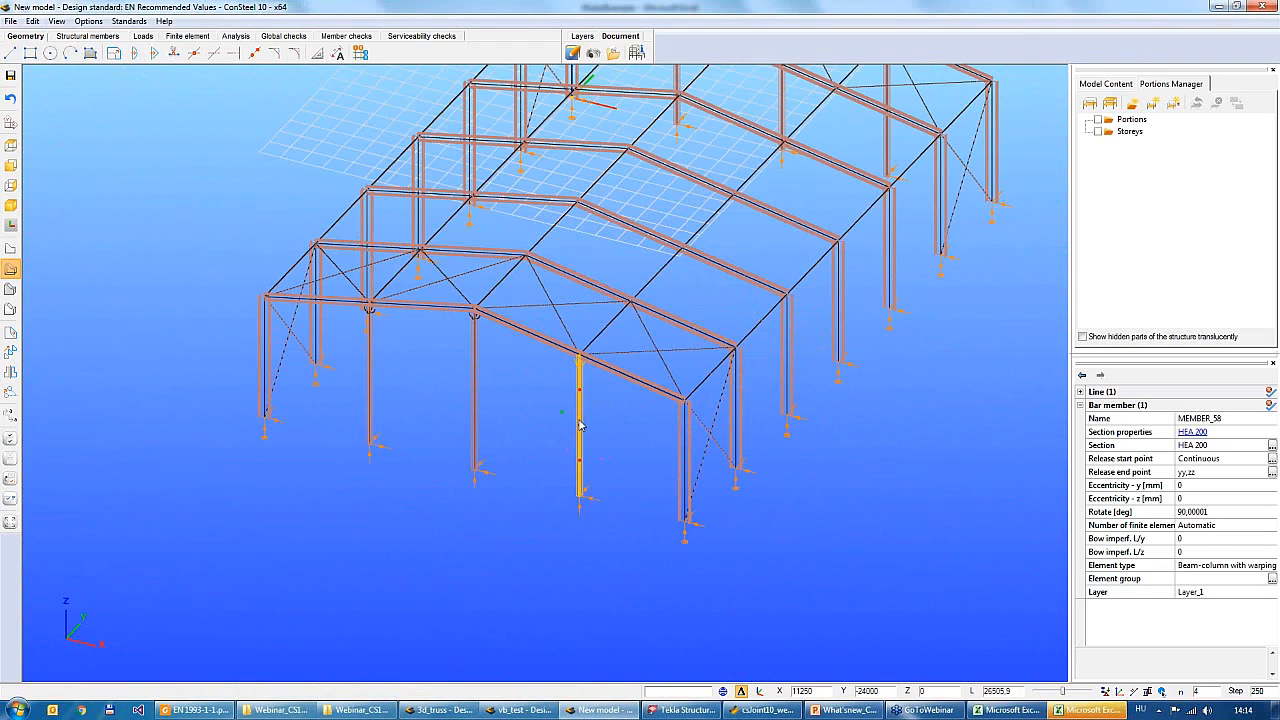
click(1226, 449)
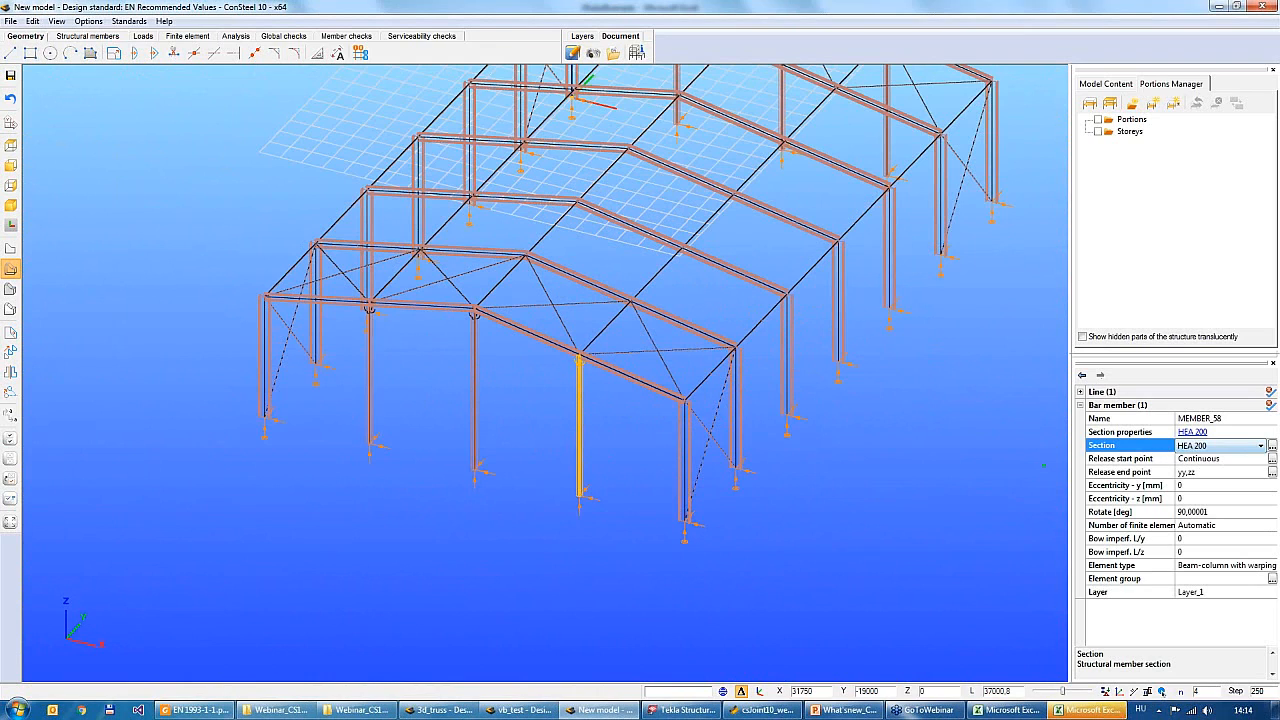
click(1196, 478)
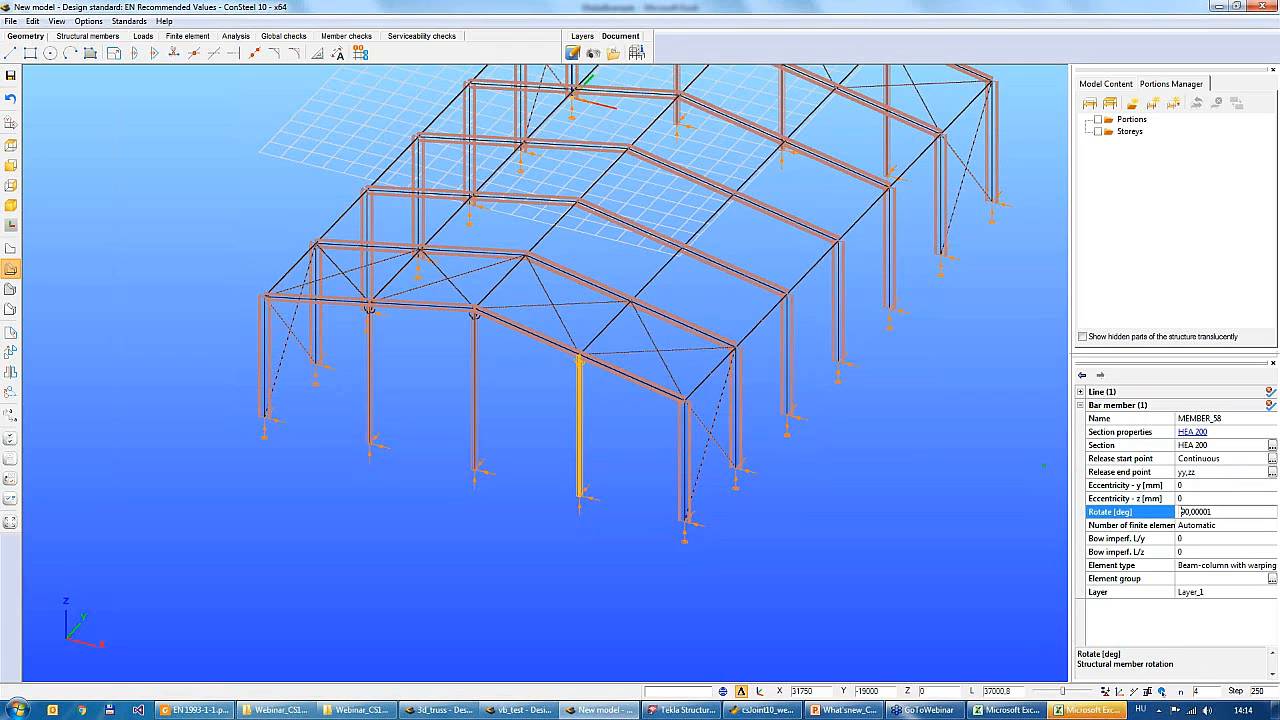
click(1222, 512)
click(1198, 486)
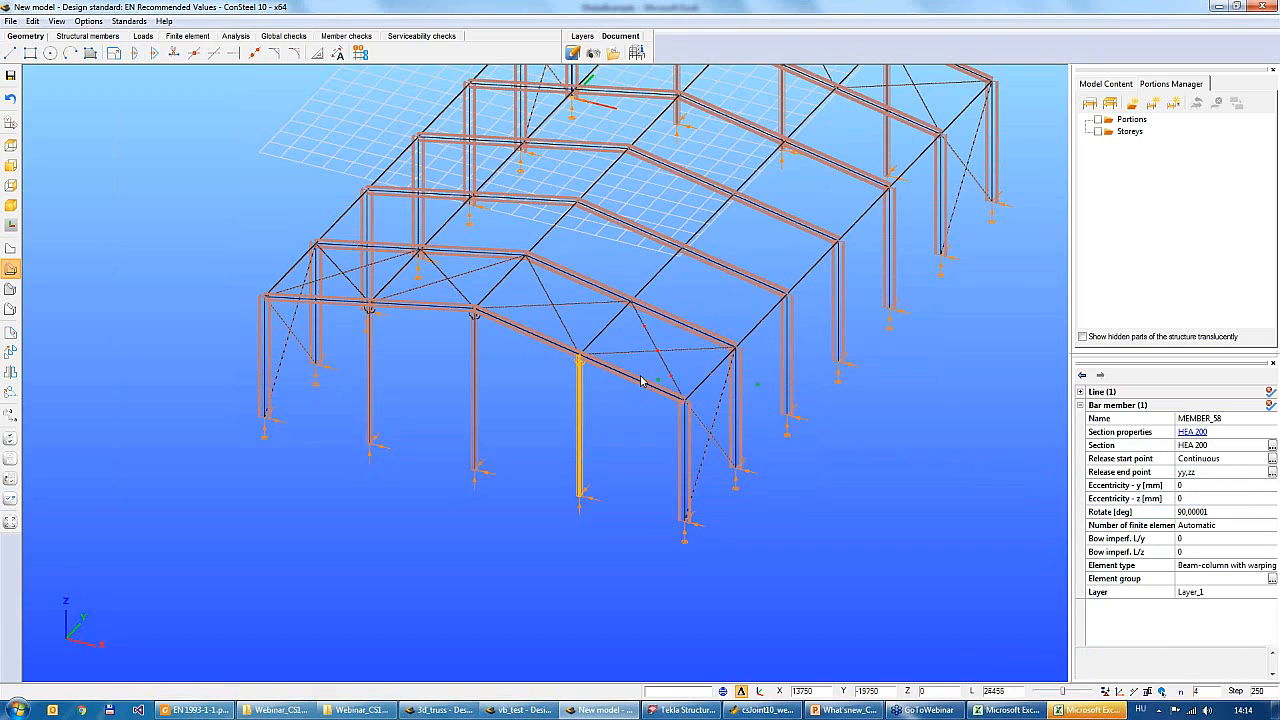
Display the imported loads of the Self weight and Snow load cases on the structure
click(145, 37)
click(78, 55)
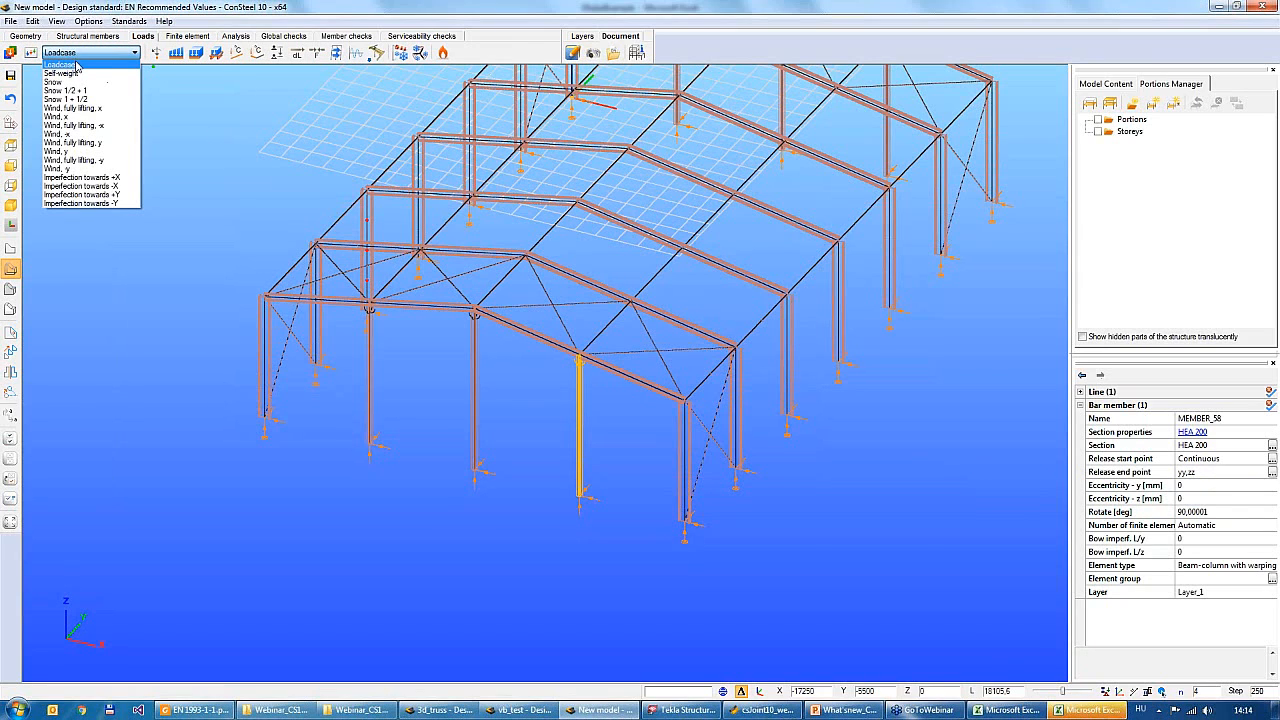
click(71, 75)
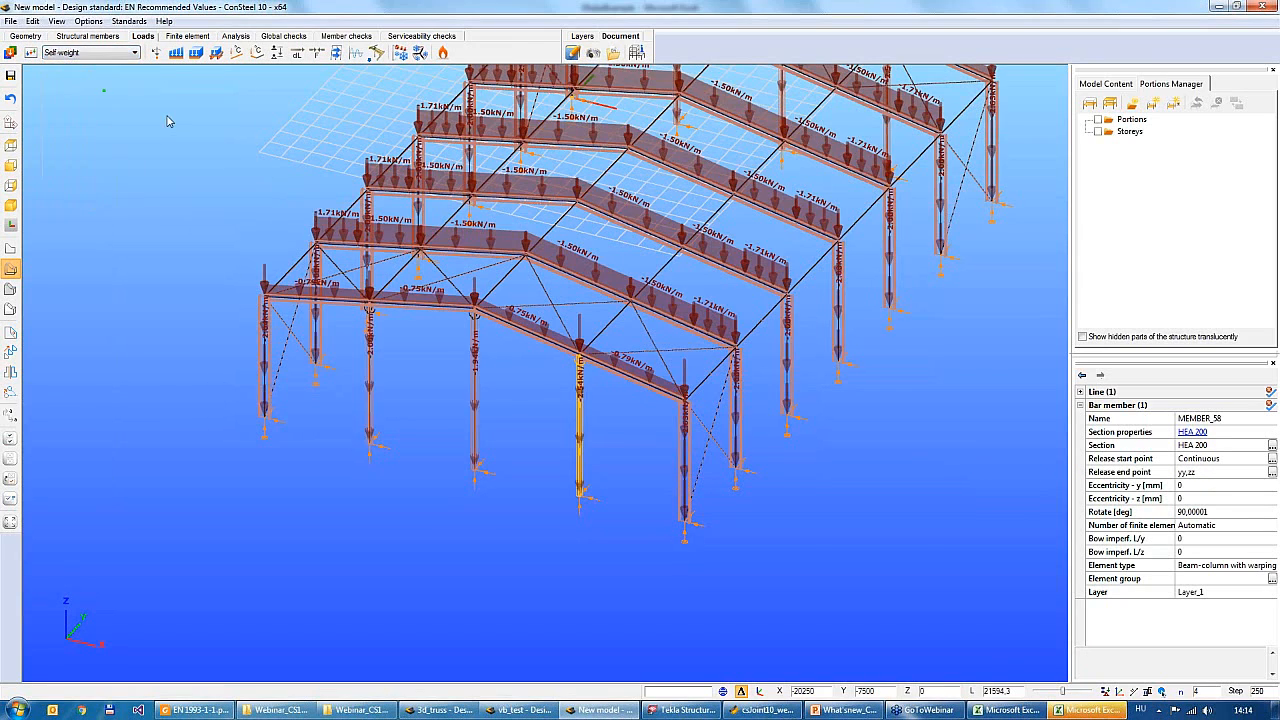
scroll(206, 143, down, 1)
middle_drag(207, 142, 161, 210)
scroll(203, 163, down, 1)
scroll(147, 117, up, 1)
click(110, 56)
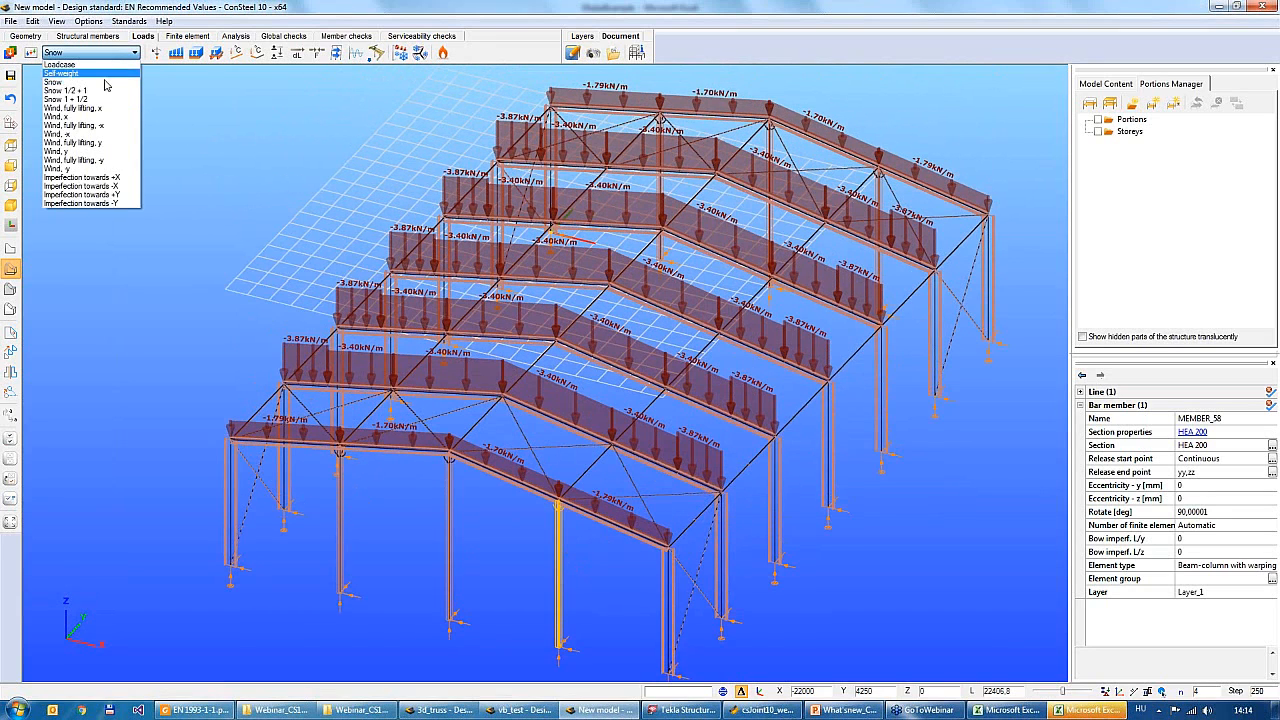
Display the imported snow and wind loads case by case, including the fully lifting wind cases and Wind, x
click(97, 92)
key(Down)
key(Down)
key(Down)
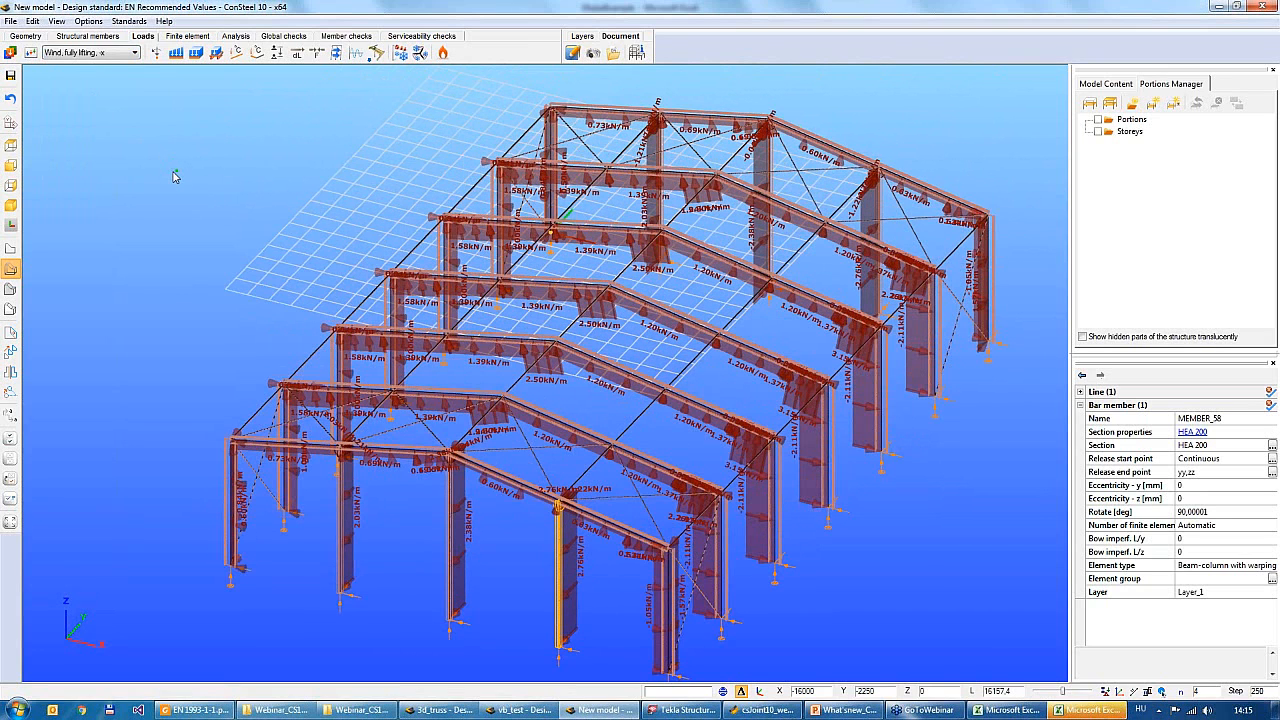
key(Down)
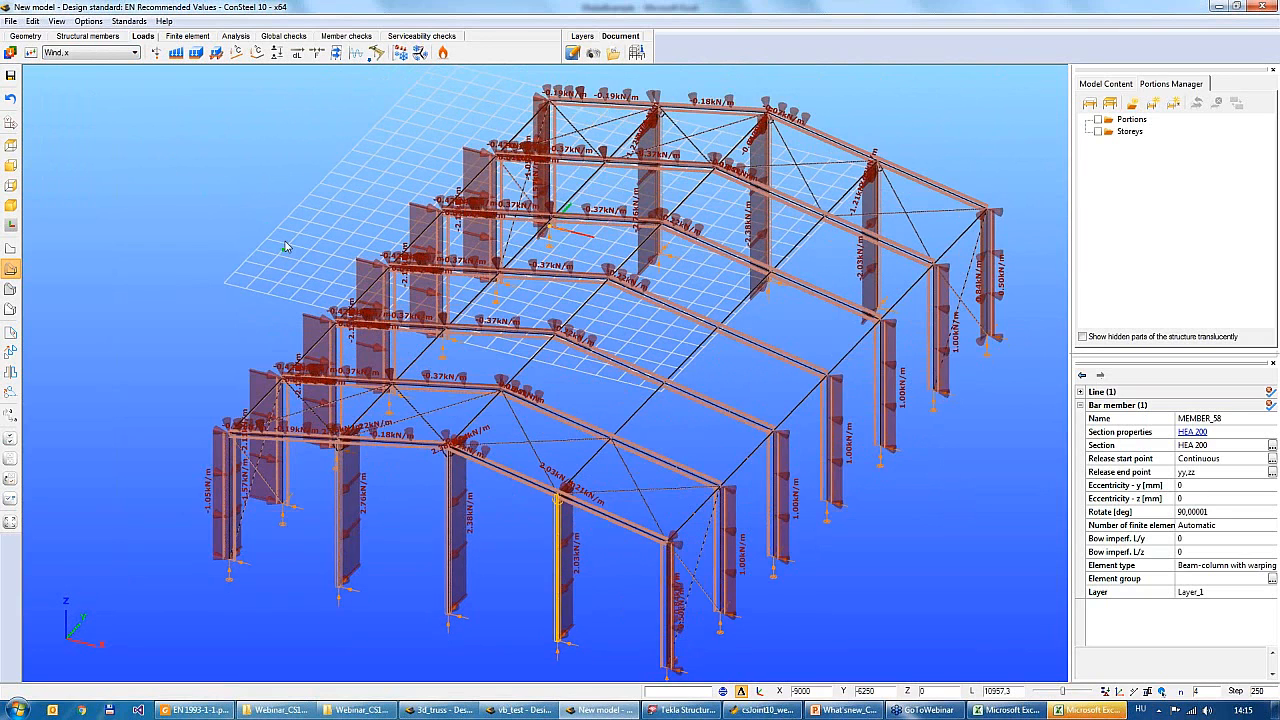
Delete the entire imported Dlubal structure together with its supports and line loads
scroll(284, 226, down, 2)
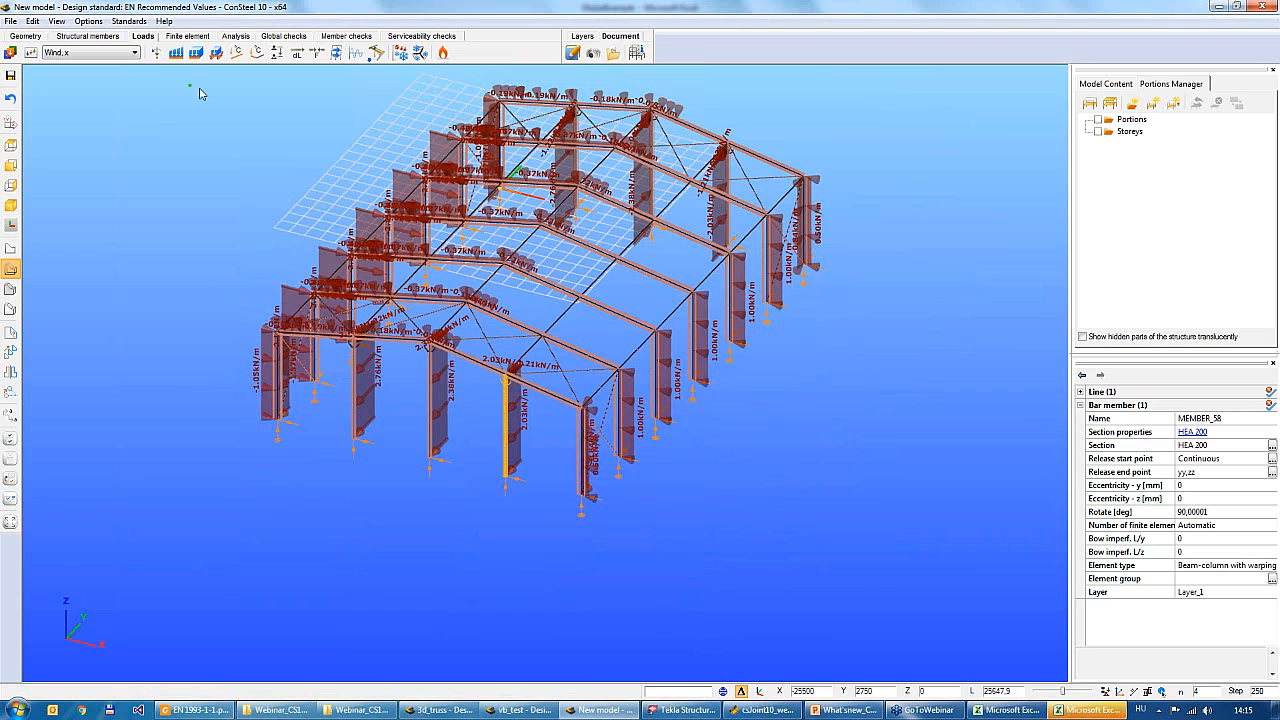
middle_drag(200, 98, 204, 146)
scroll(201, 134, down, 2)
drag(135, 97, 623, 338)
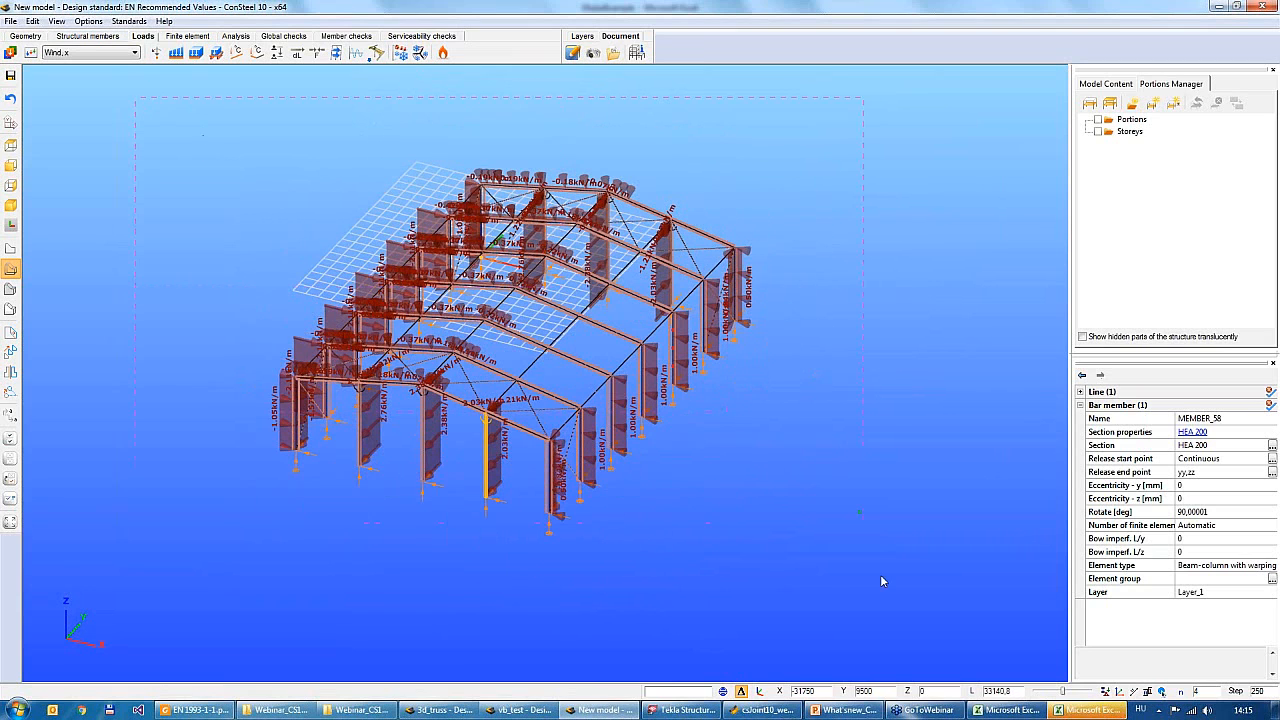
drag(881, 580, 893, 606)
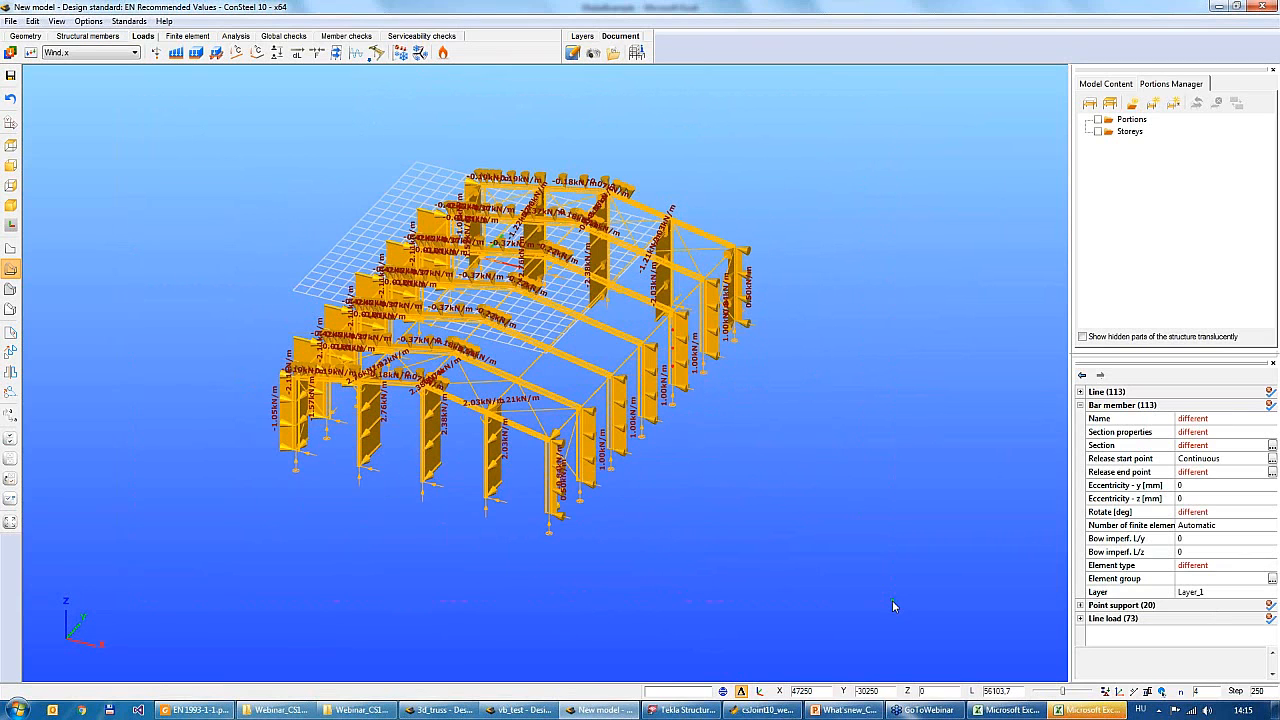
key(Delete)
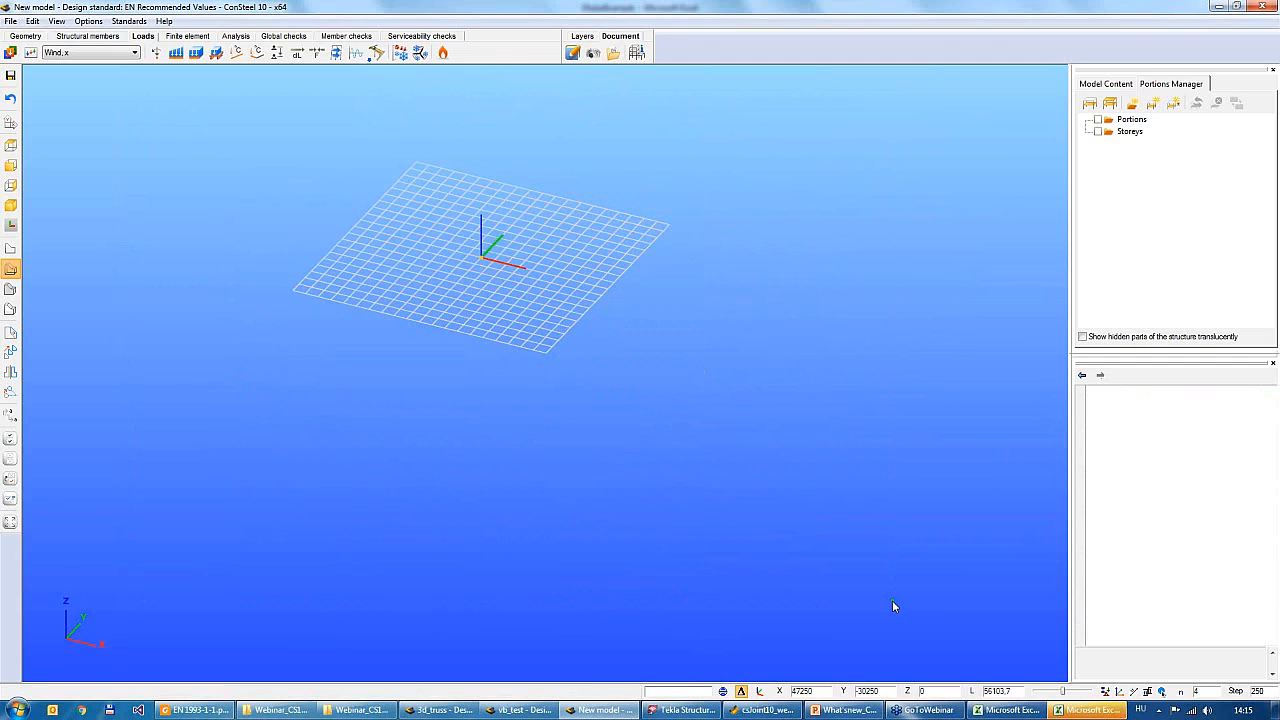
Start a DXF import and load the Freeform file from the Webinar_CS10_2006_Q1 folder
double_click(163, 6)
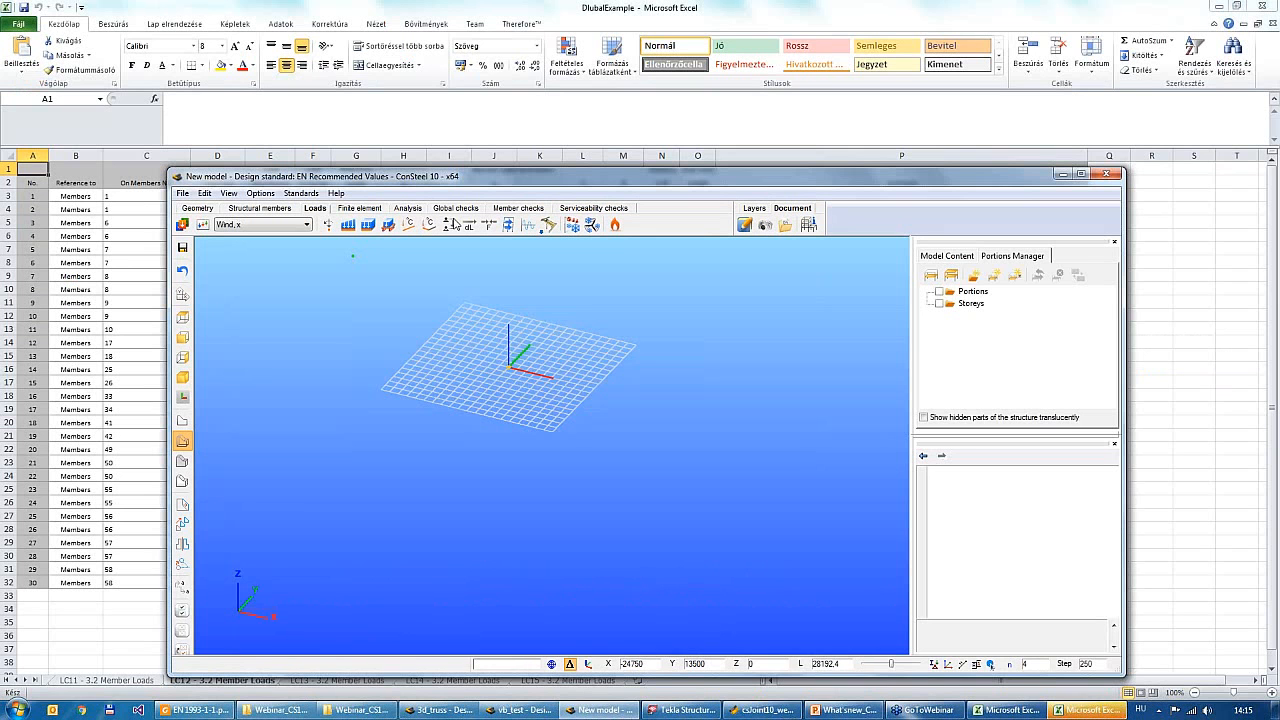
double_click(603, 177)
click(10, 21)
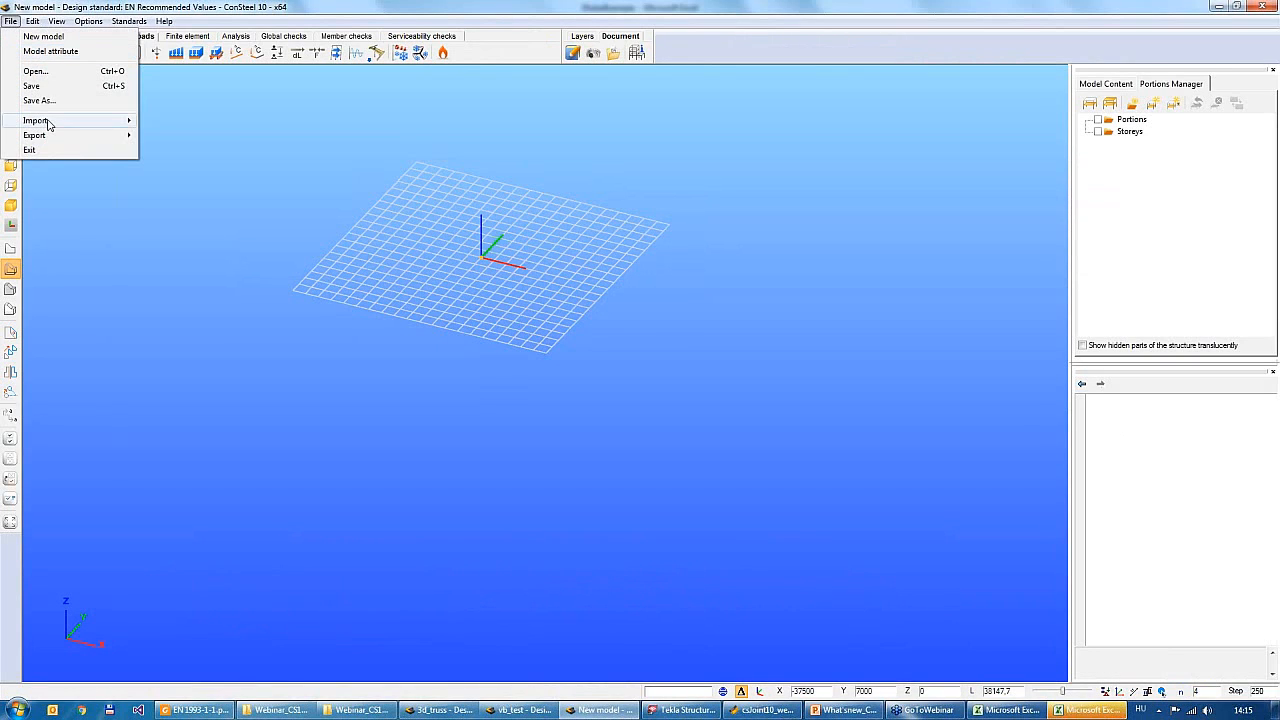
mouse_move(48, 124)
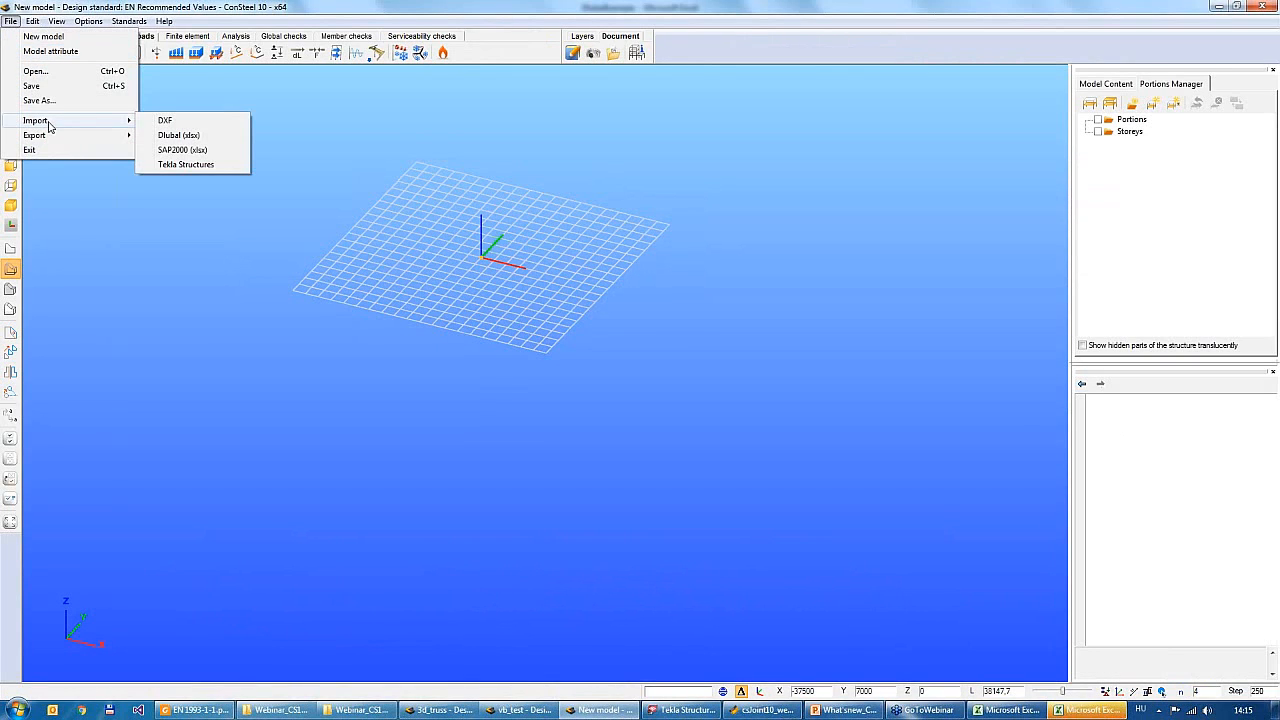
click(218, 122)
drag(601, 191, 534, 84)
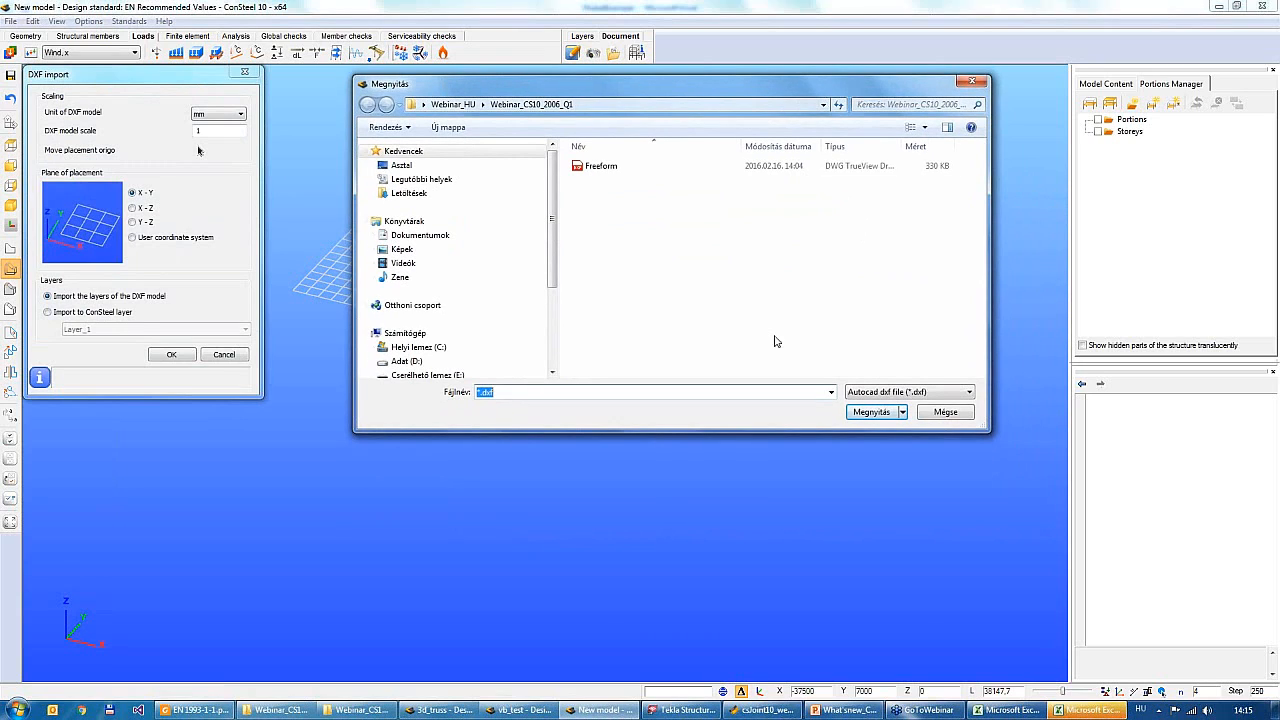
click(607, 167)
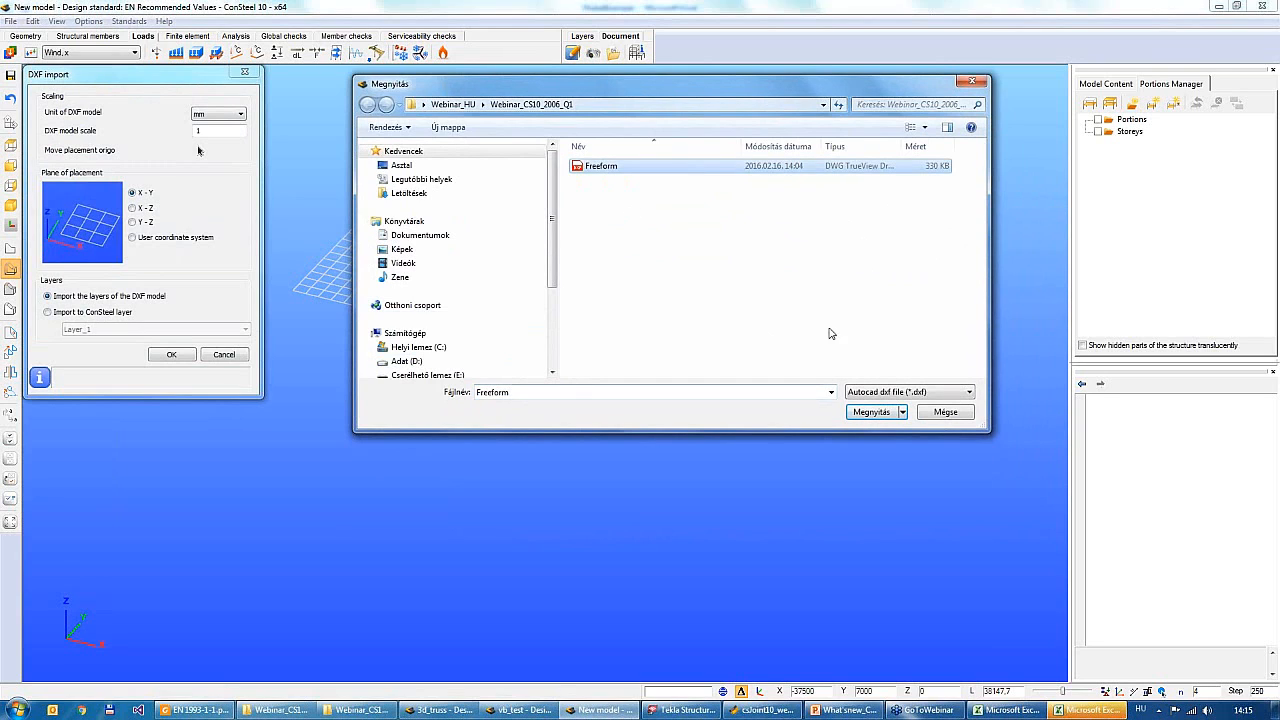
click(872, 412)
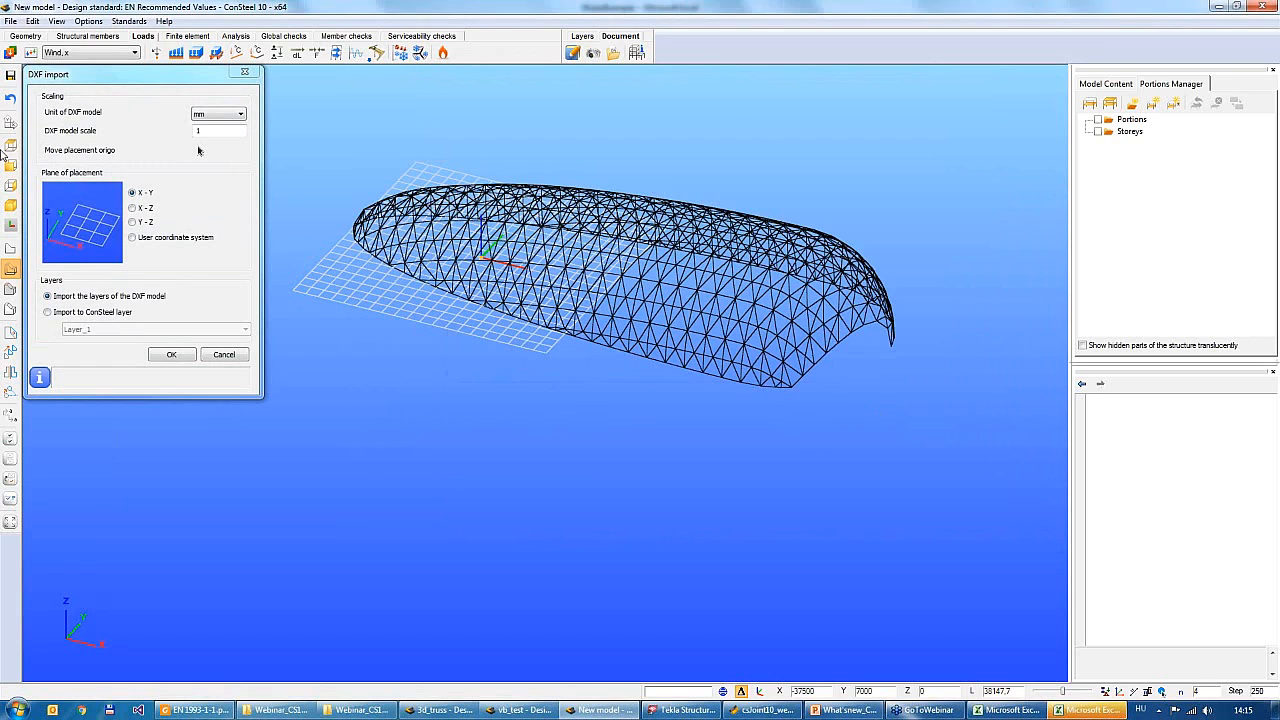
Try centimetres and metres as the unit of the DXF model, and return the unit to millimetres
drag(116, 74, 145, 115)
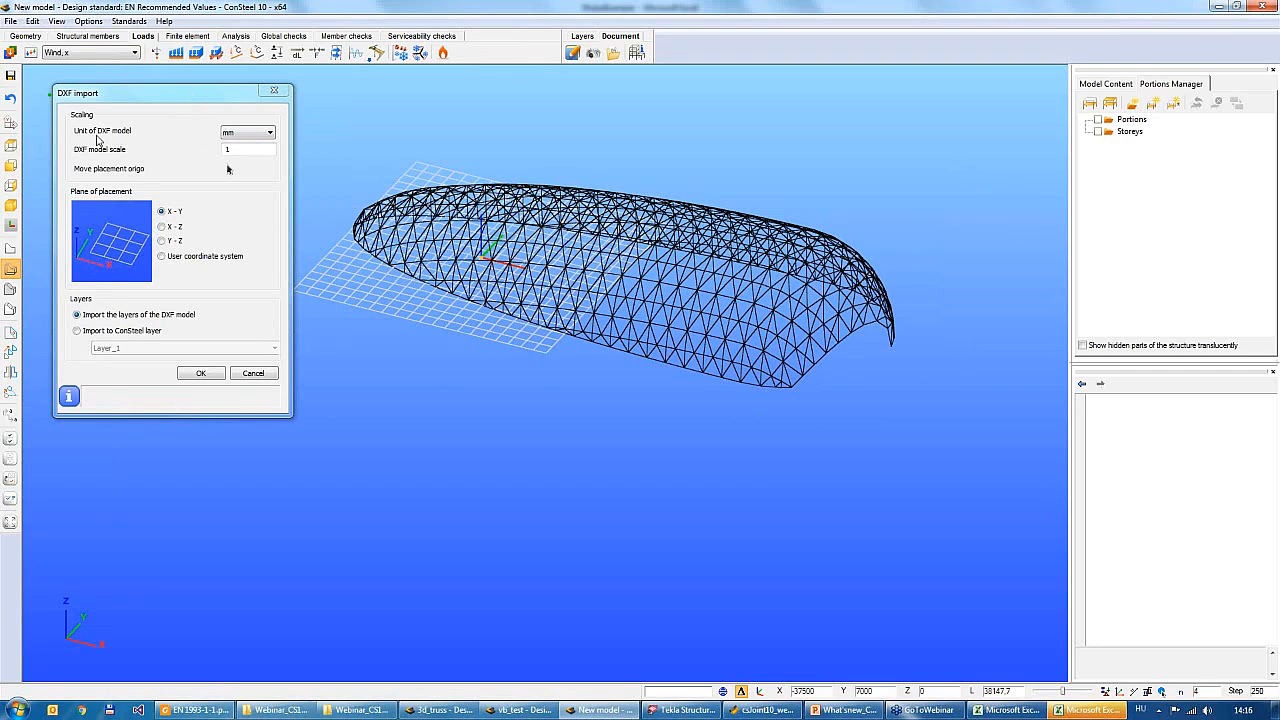
click(266, 136)
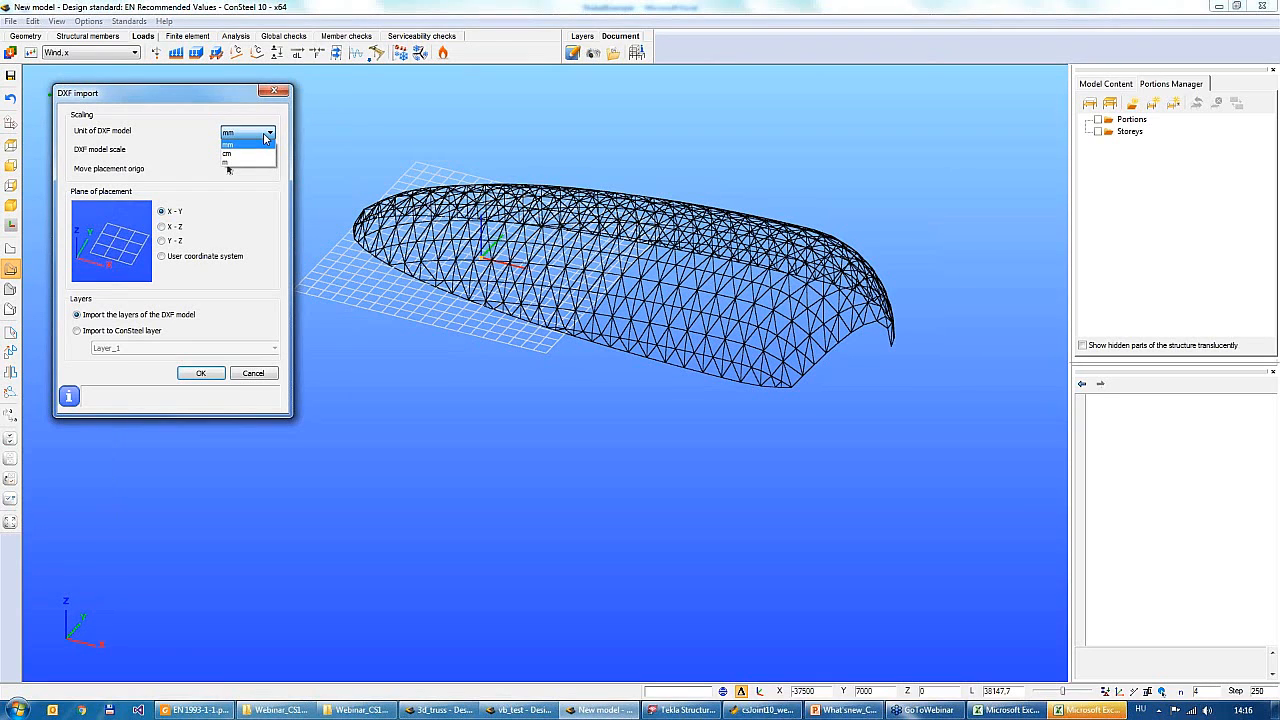
click(240, 153)
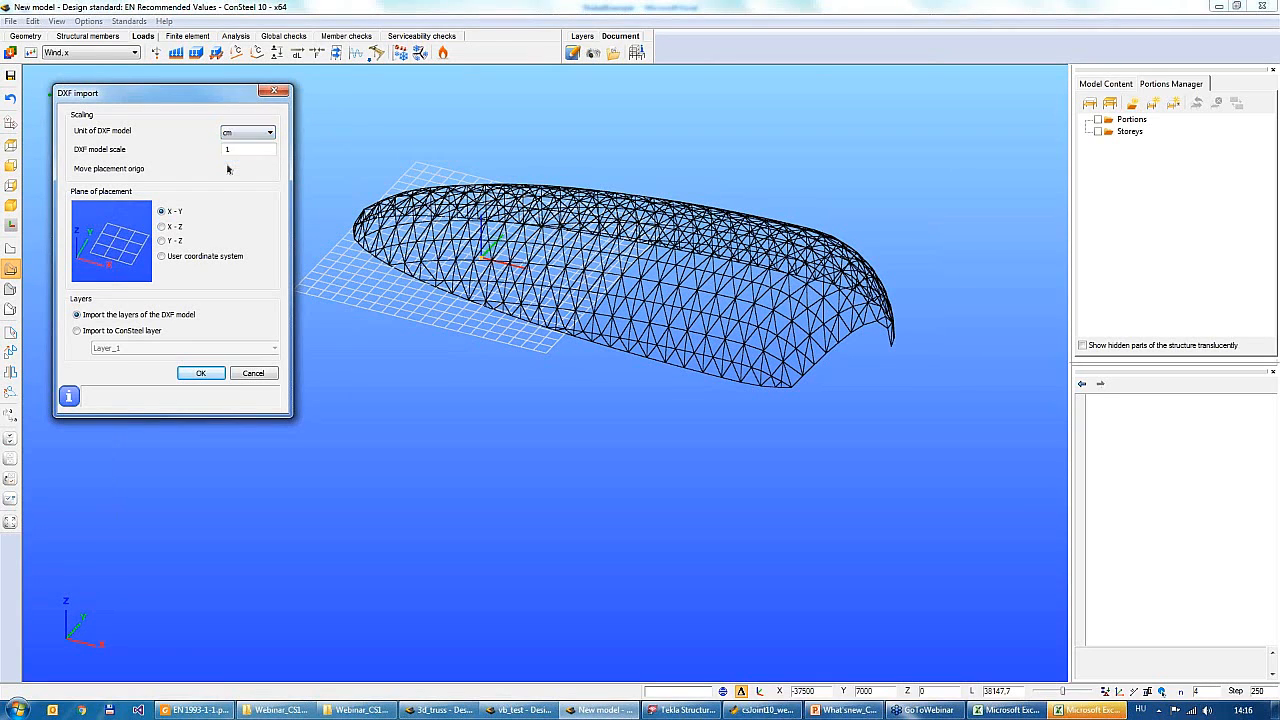
key(Up)
scroll(330, 190, down, 2)
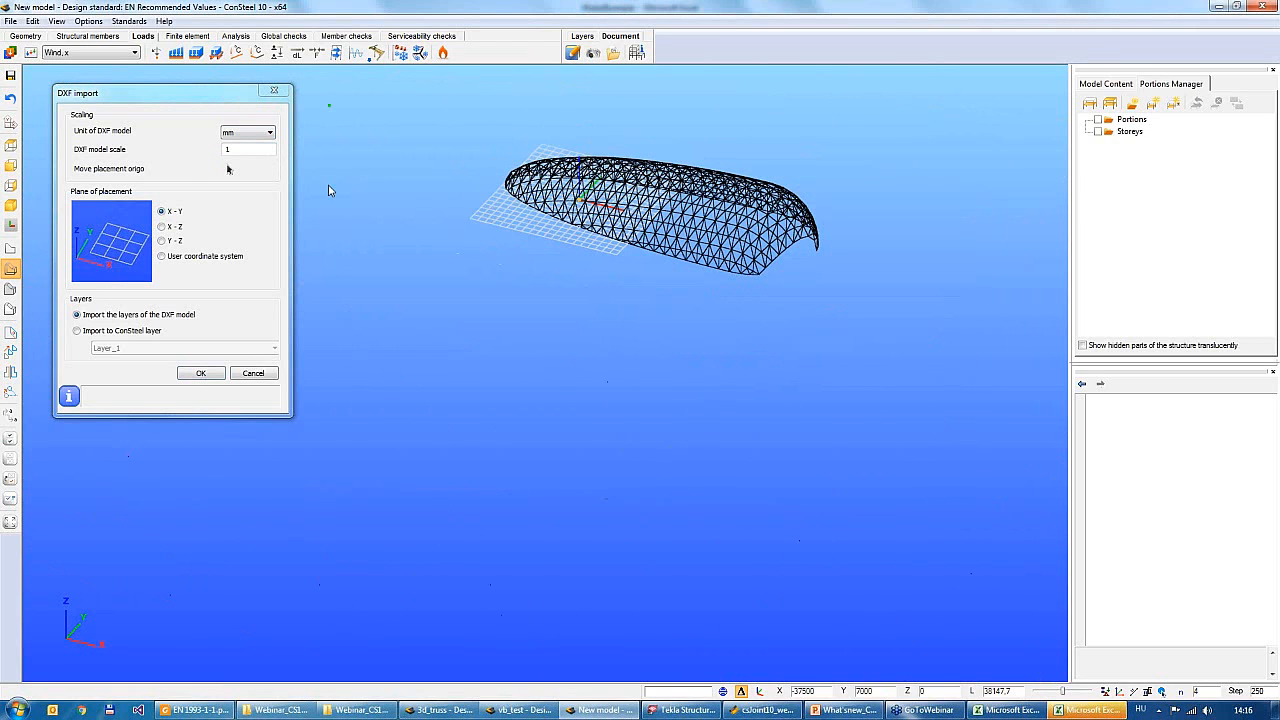
click(248, 136)
click(256, 153)
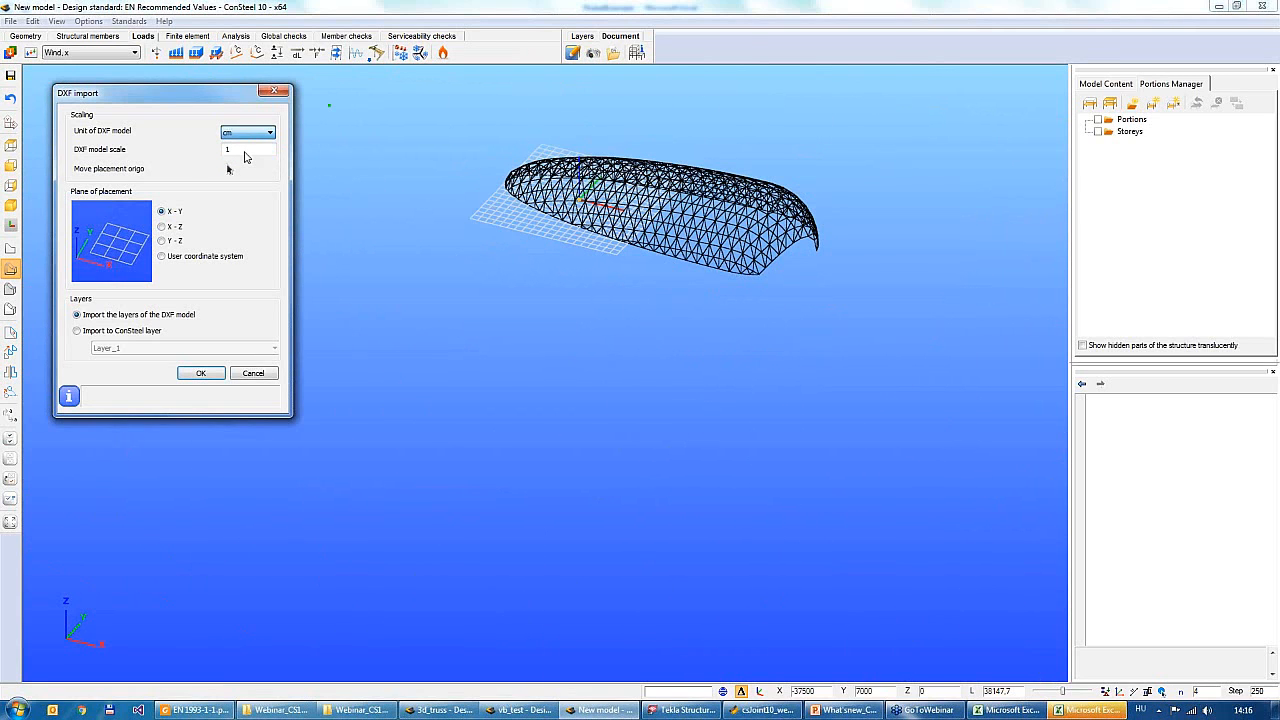
scroll(565, 228, down, 1)
middle_drag(569, 208, 569, 224)
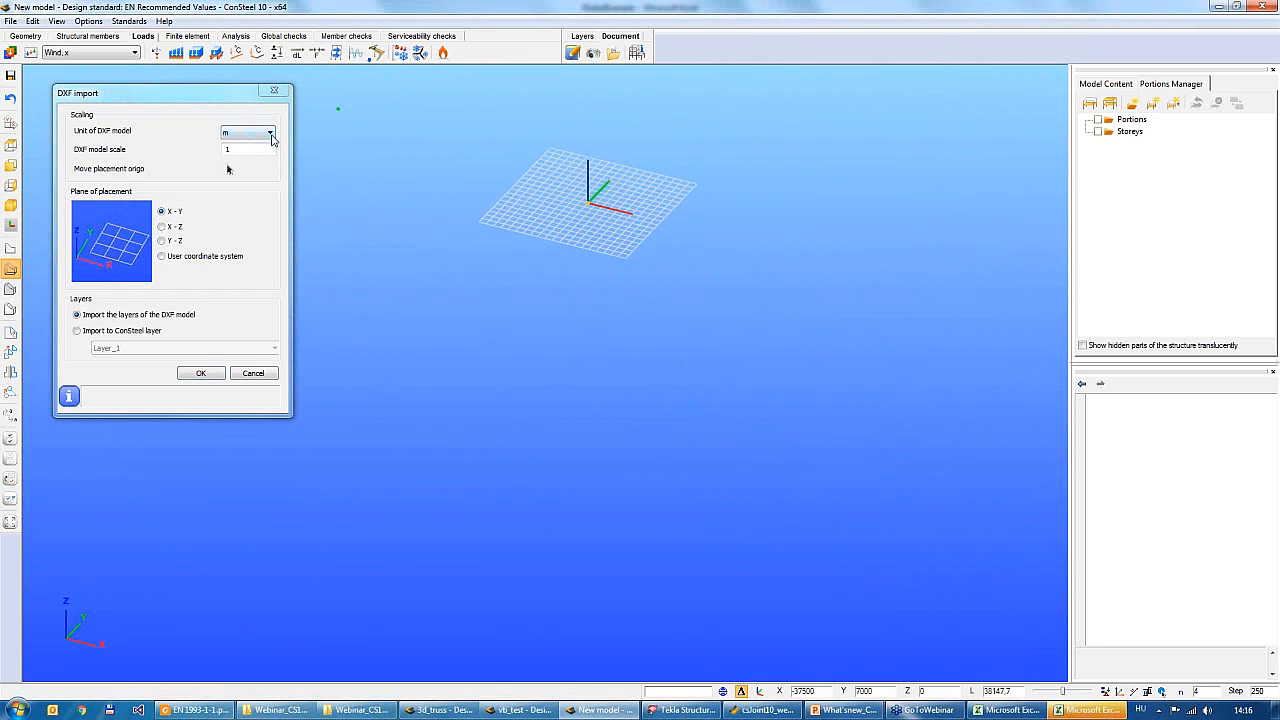
click(268, 132)
click(242, 158)
scroll(436, 189, up, 6)
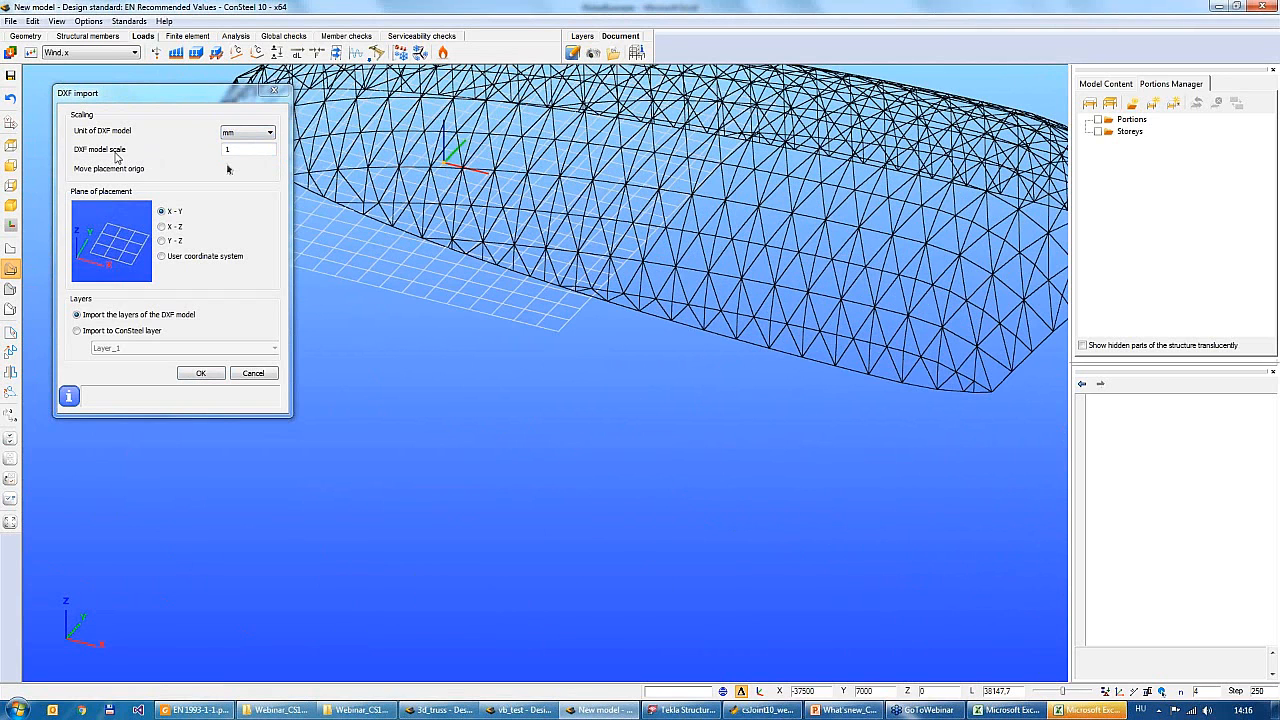
Try a DXF model scale of 2 on the preview and restore the scale to 1
click(228, 149)
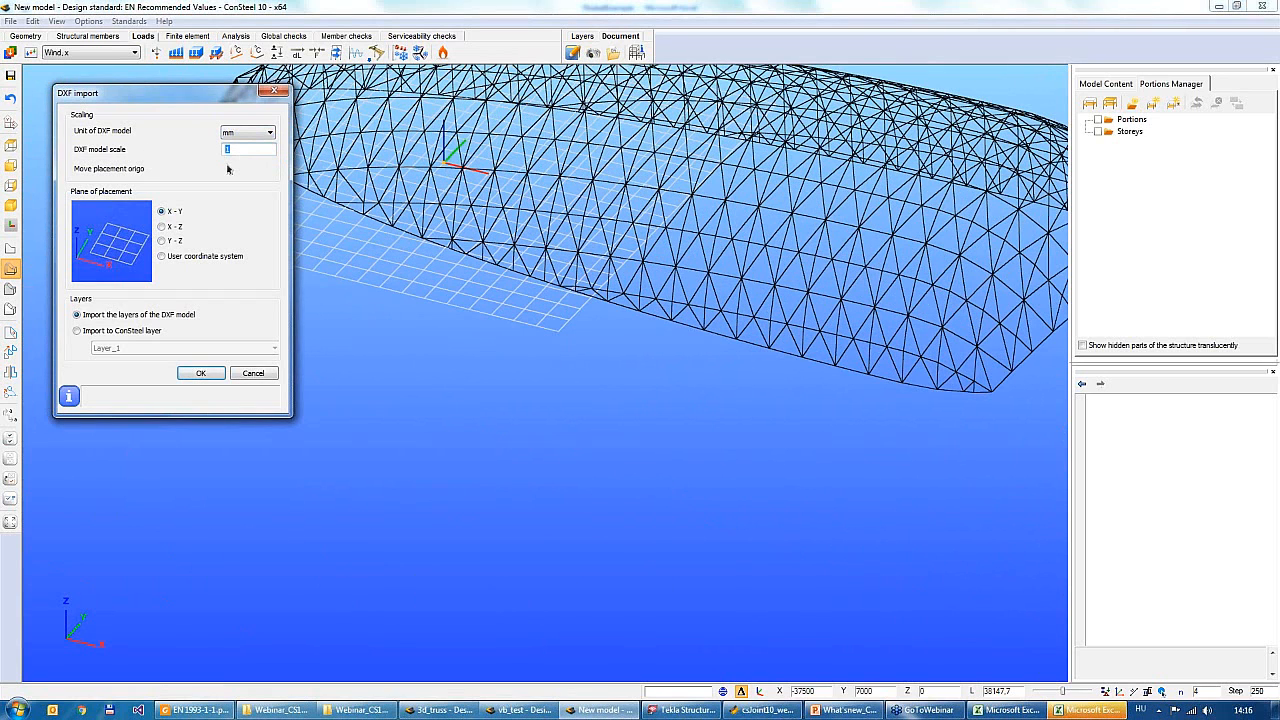
text(2)
click(429, 277)
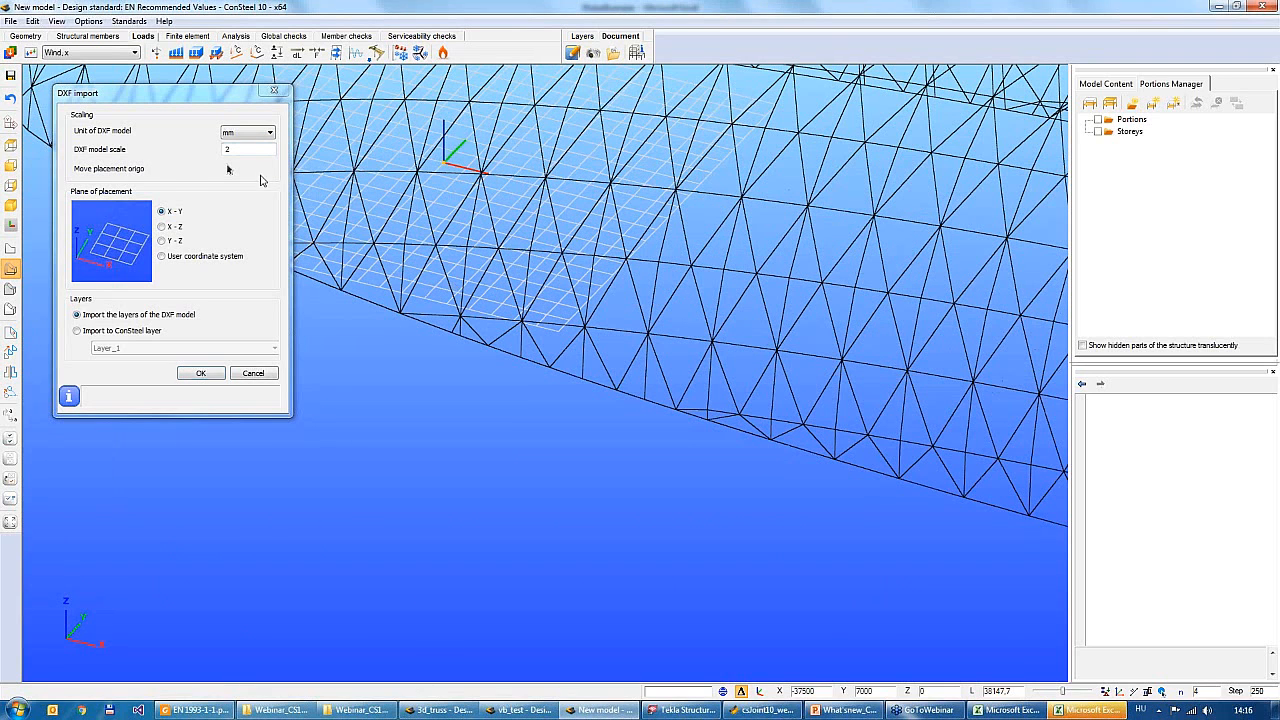
click(244, 149)
text(1)
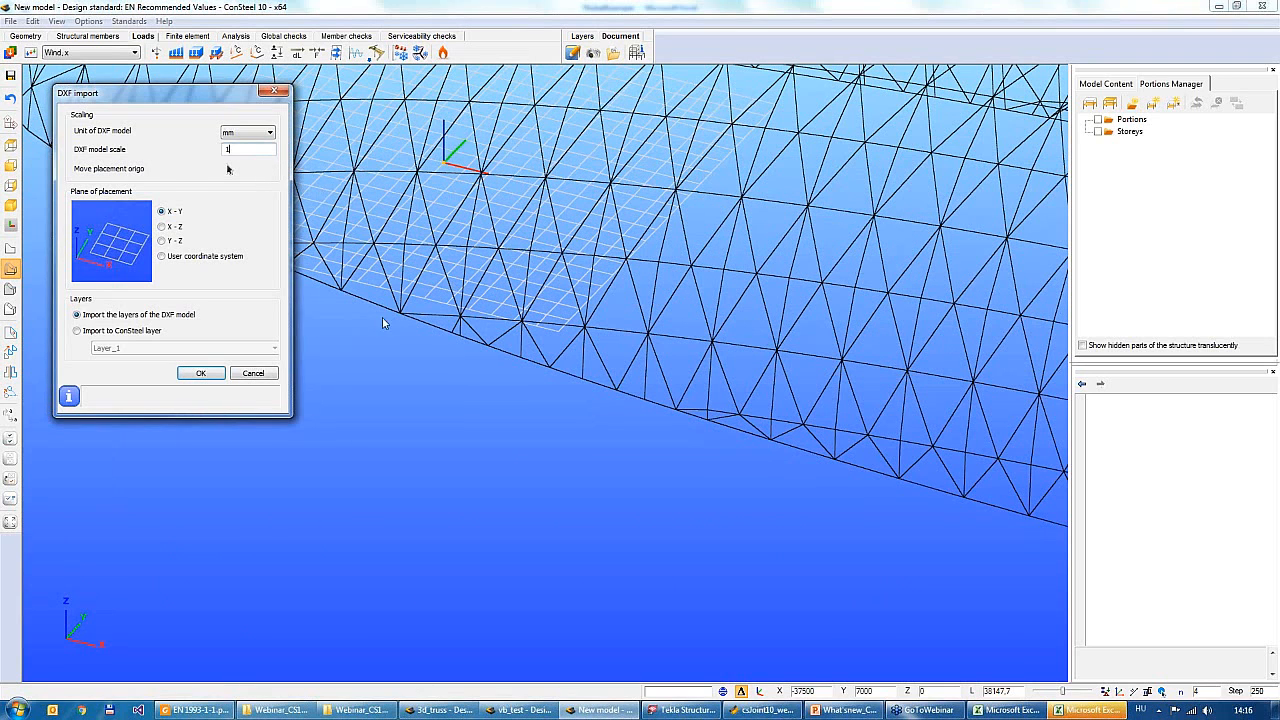
click(448, 256)
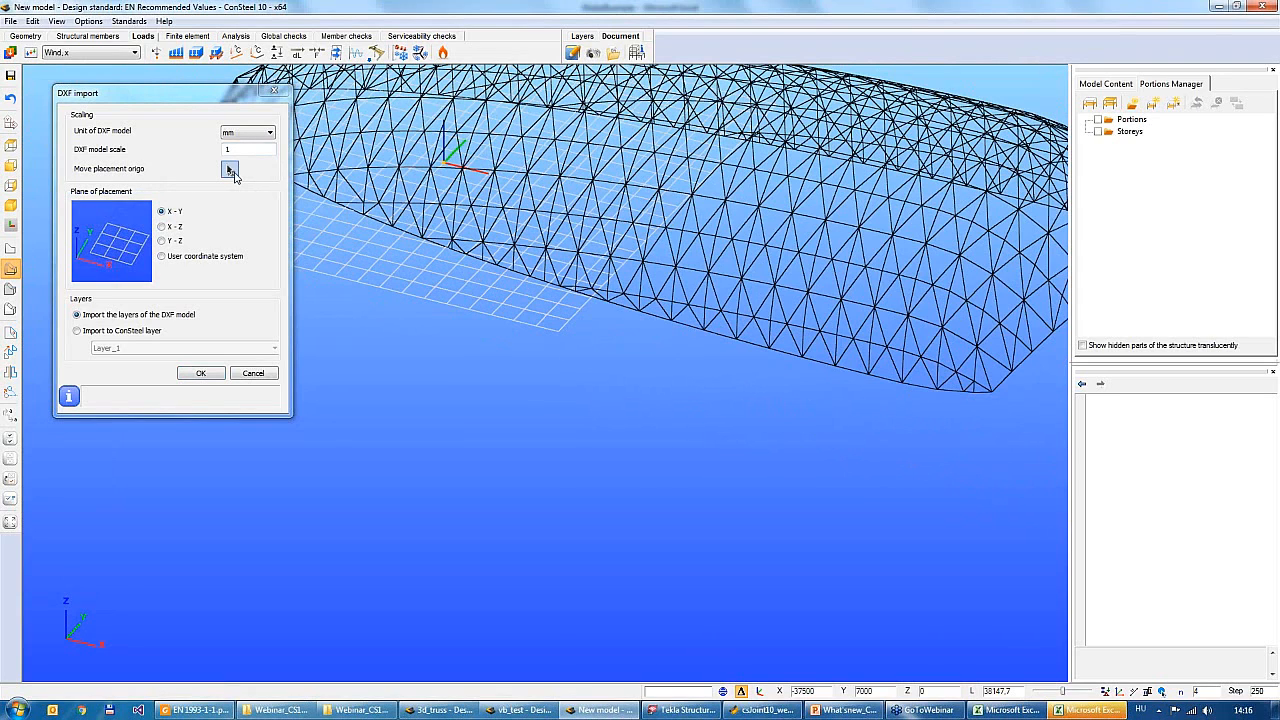
Try to relocate the placement origin of the DXF model in the workspace
middle_drag(551, 298, 662, 418)
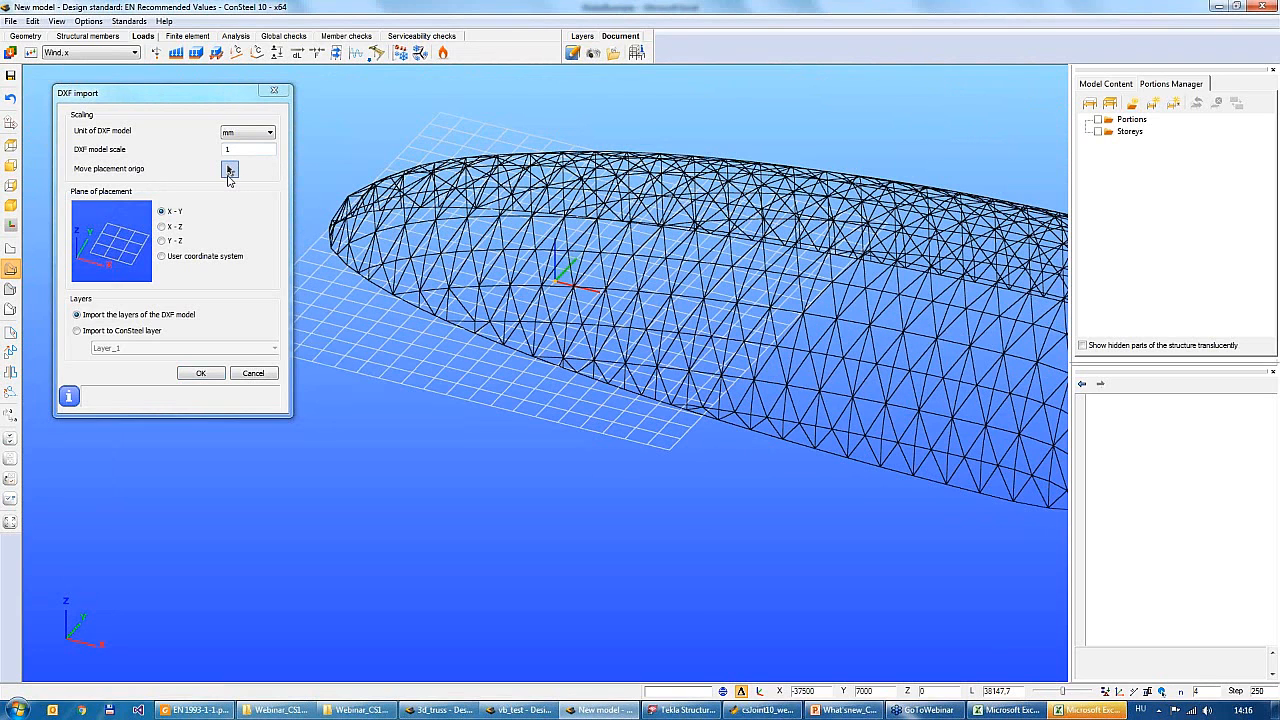
click(229, 170)
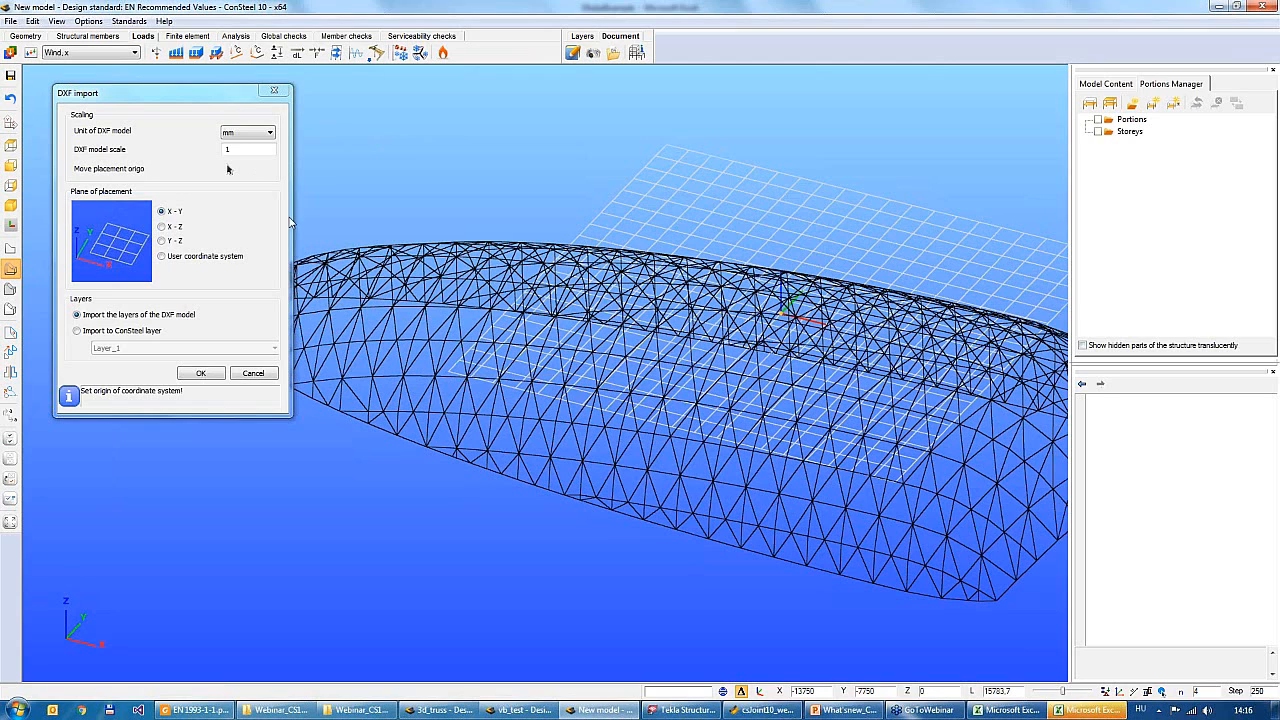
drag(251, 191, 306, 246)
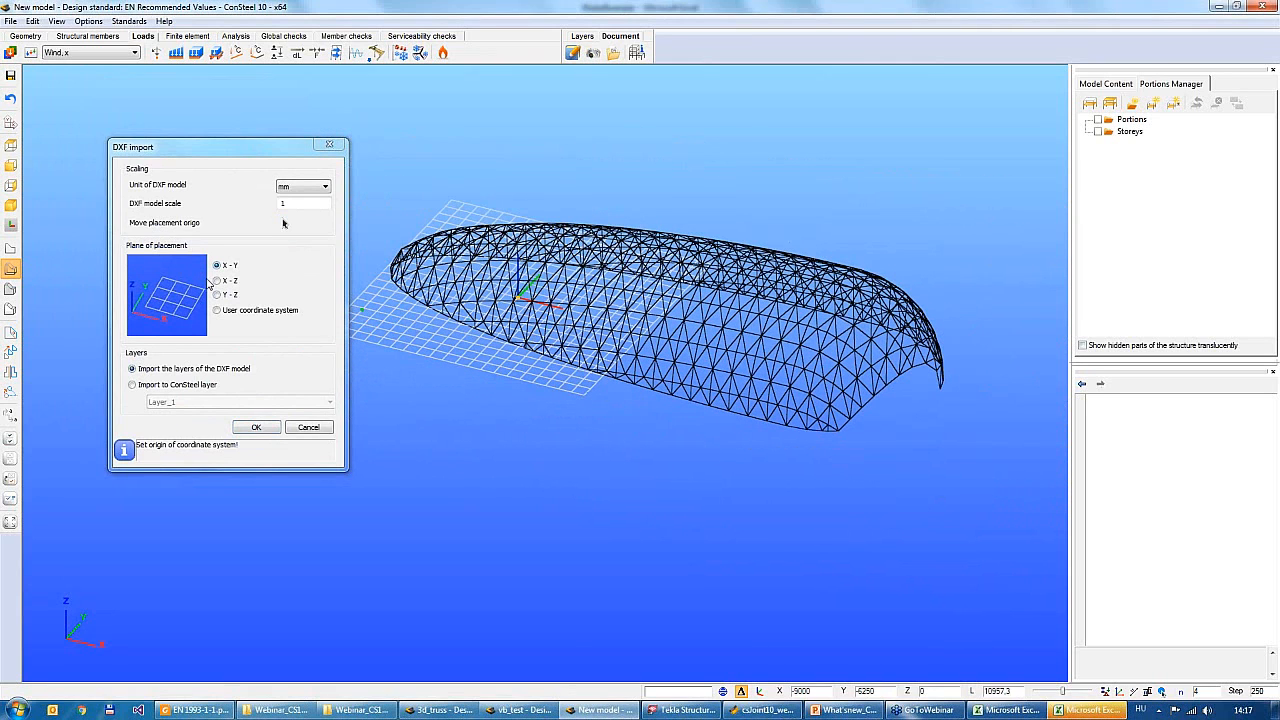
Preview the DXF model on the X-Z and Y-Z placement planes and return to the X-Y plane
click(216, 280)
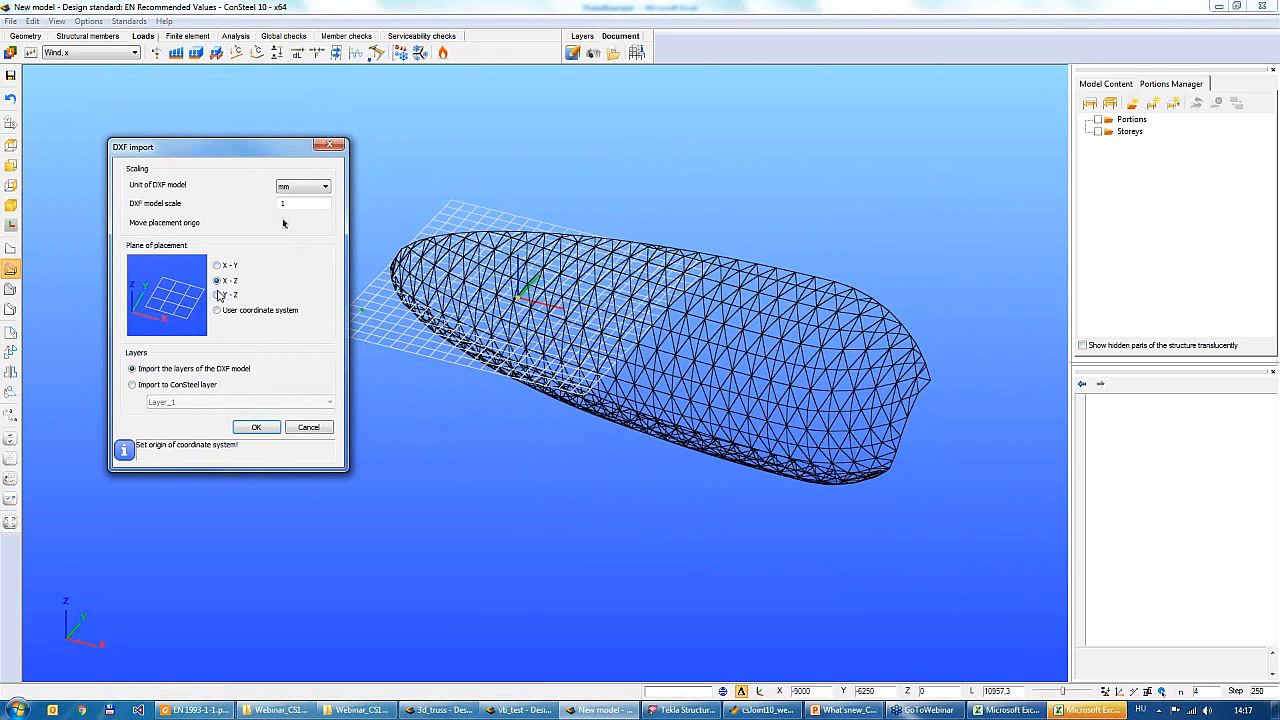
click(217, 295)
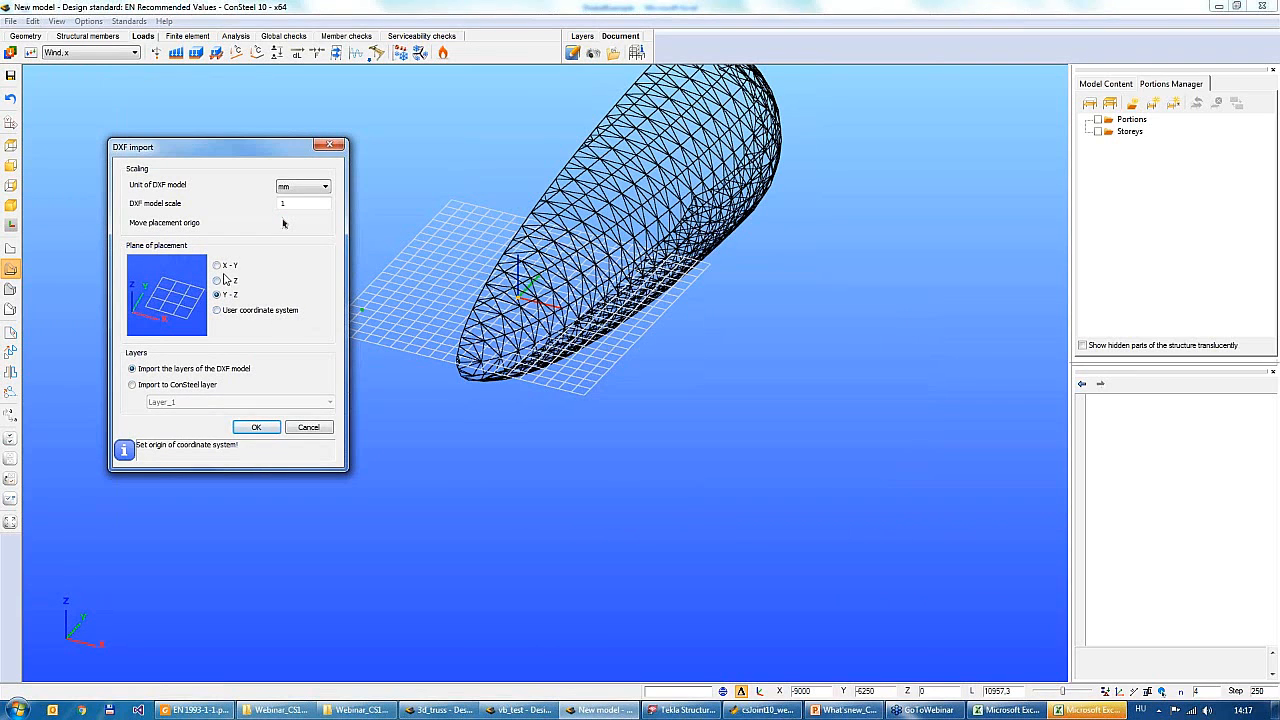
click(217, 266)
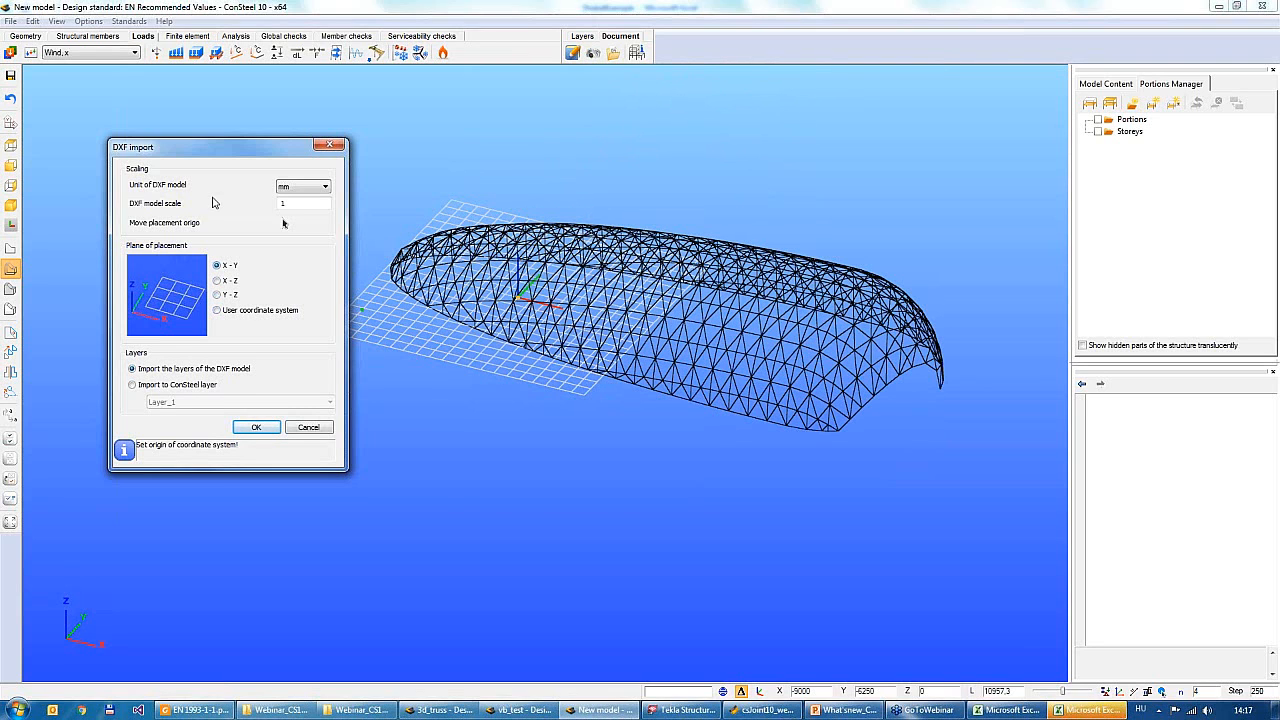
Assign the DXF geometry to the existing ConSteel layer Layer_1 and complete the import
drag(247, 148, 169, 78)
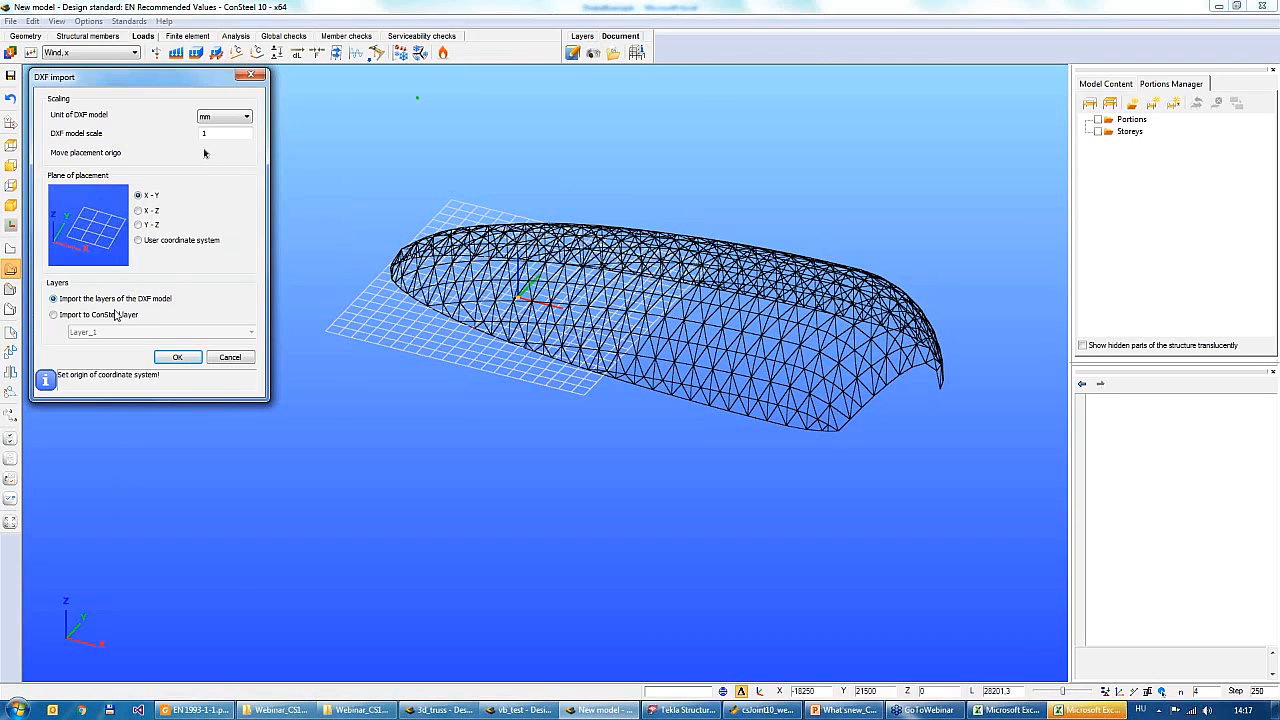
click(54, 315)
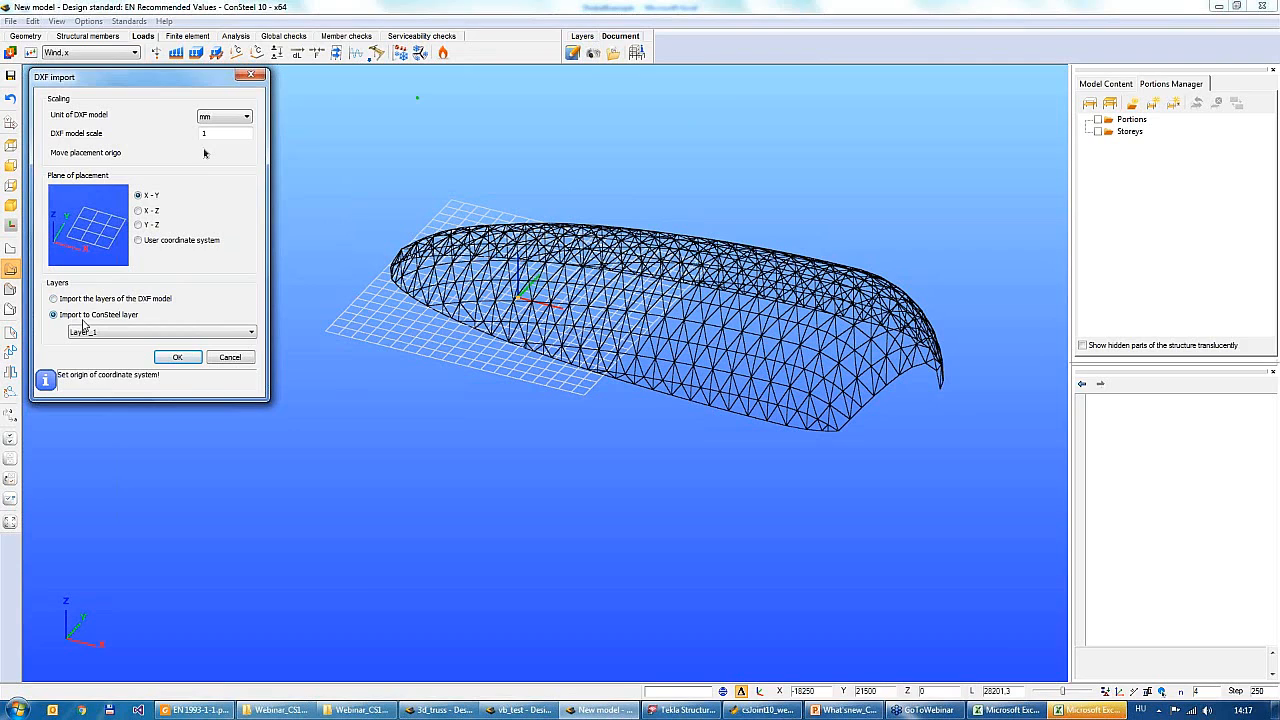
click(184, 361)
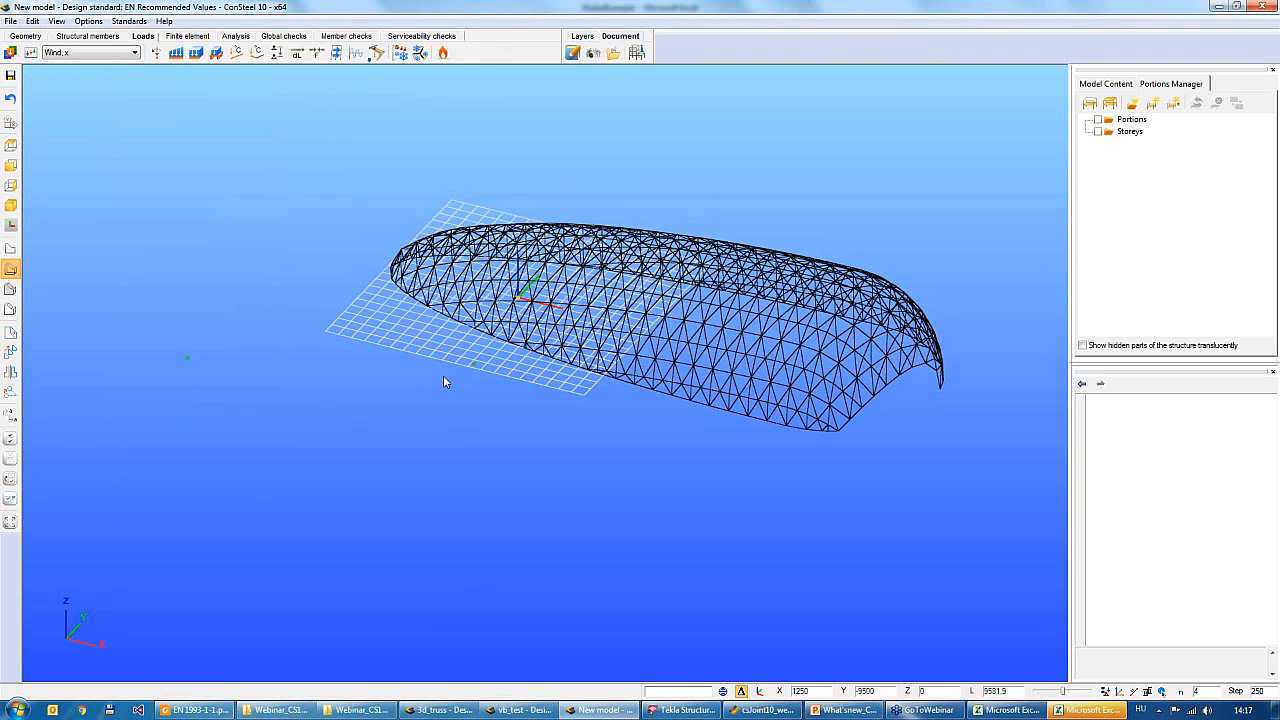
mouse_move(440, 381)
middle_down()
mouse_move(490, 382)
mouse_move(444, 368)
middle_up()
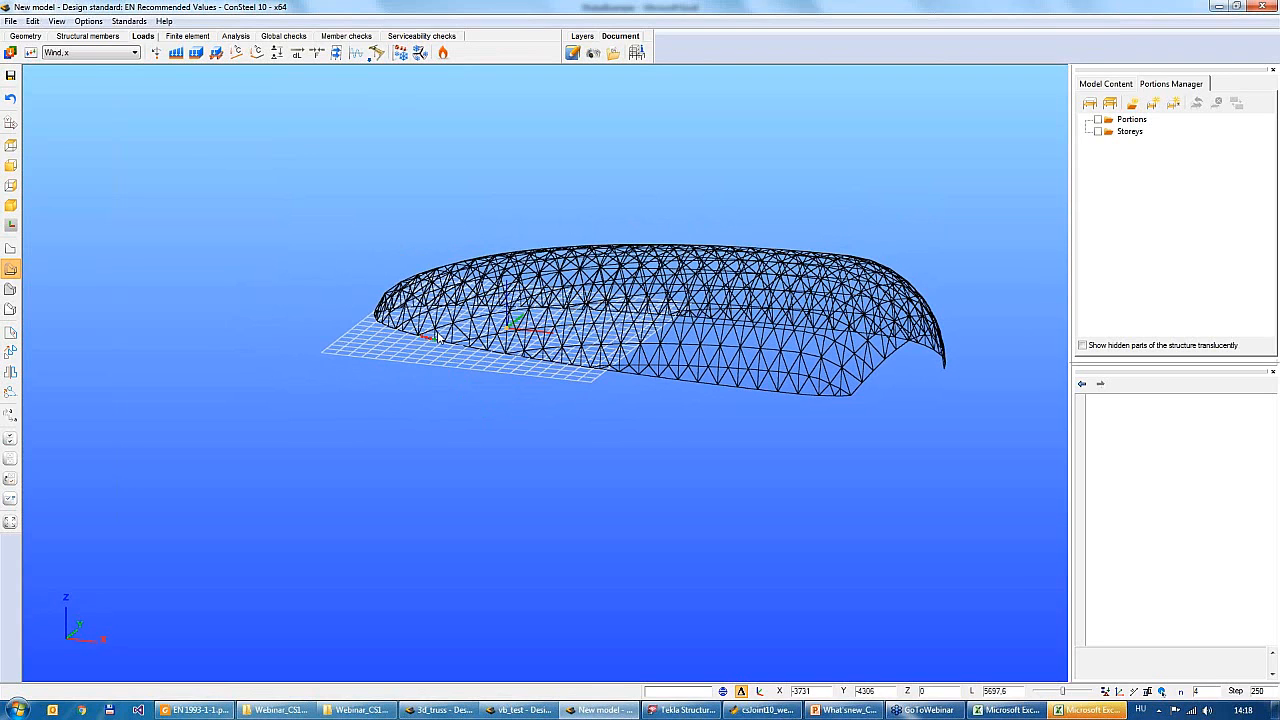
middle_drag(440, 340, 550, 380)
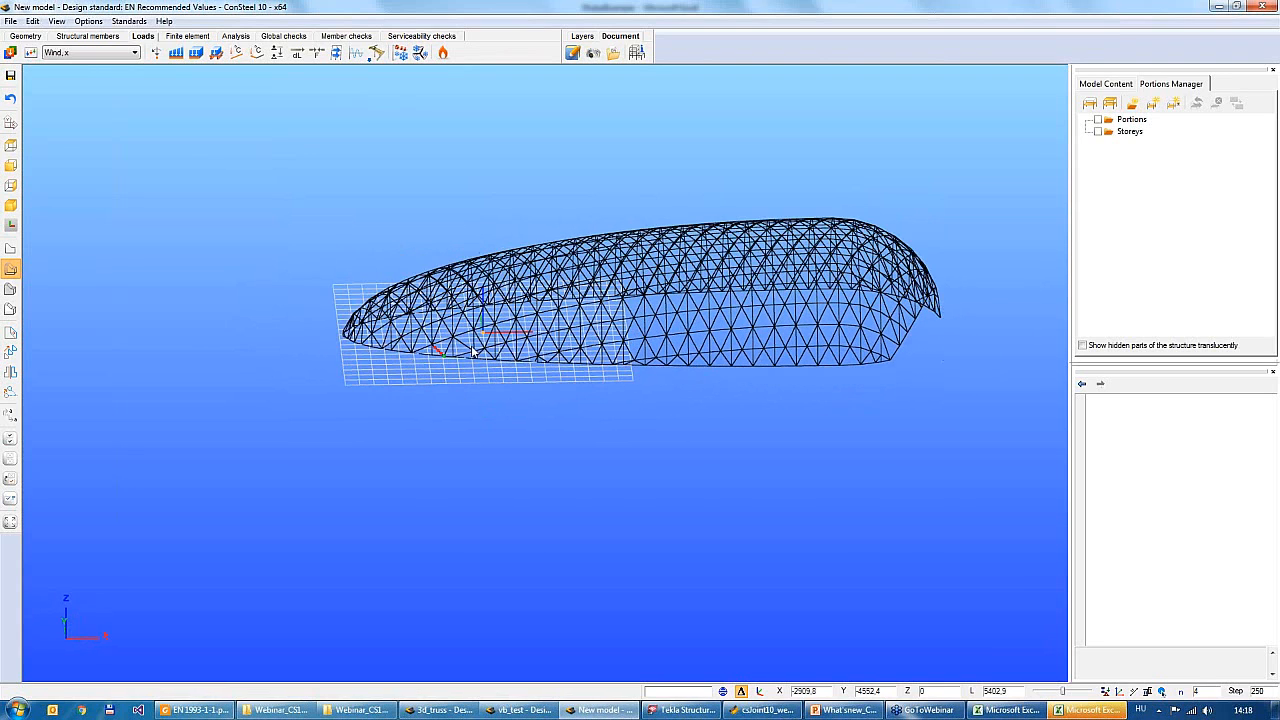
middle_drag(562, 432, 430, 329)
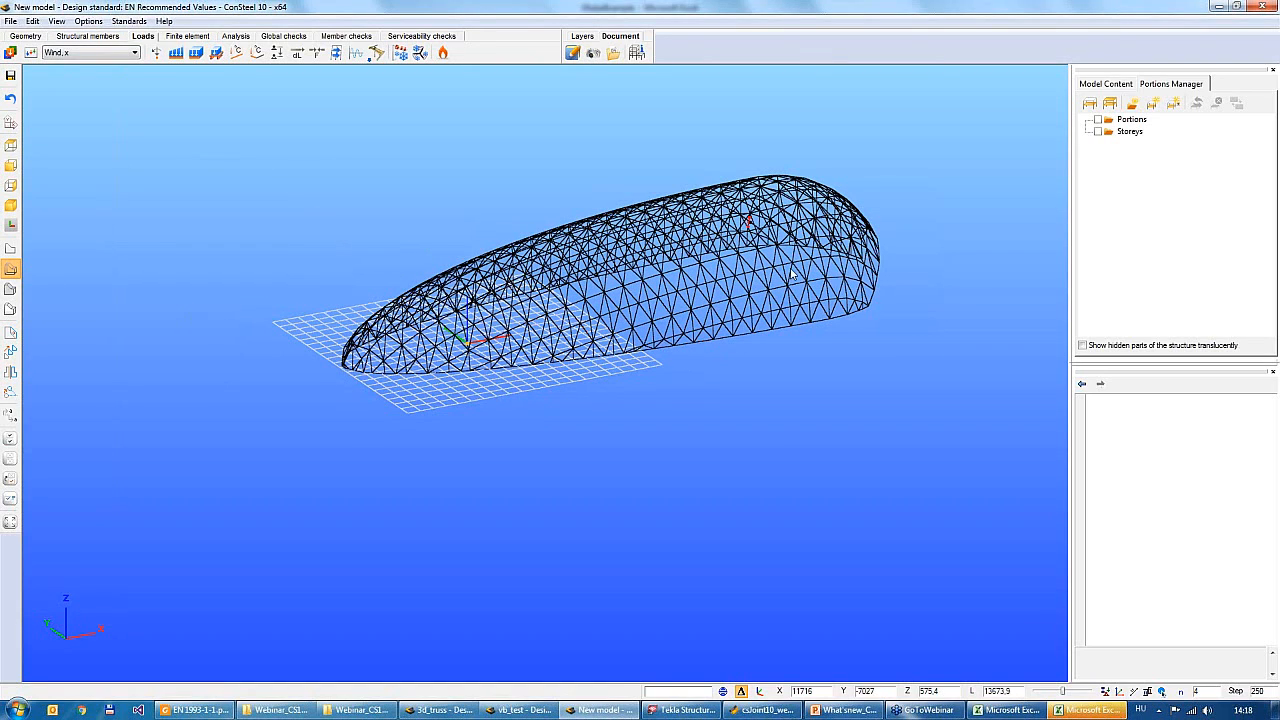
Inspect the properties of one imported wireframe line on the dome's side and clear the selection
click(721, 305)
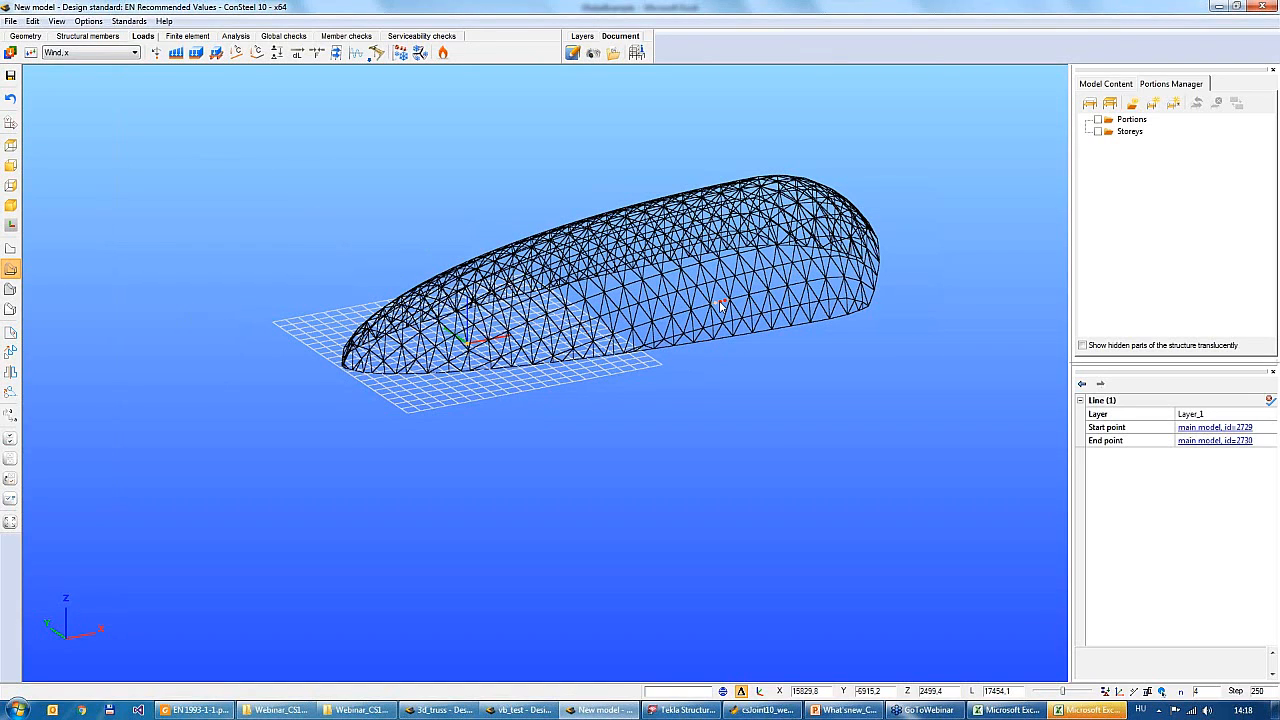
key(Escape)
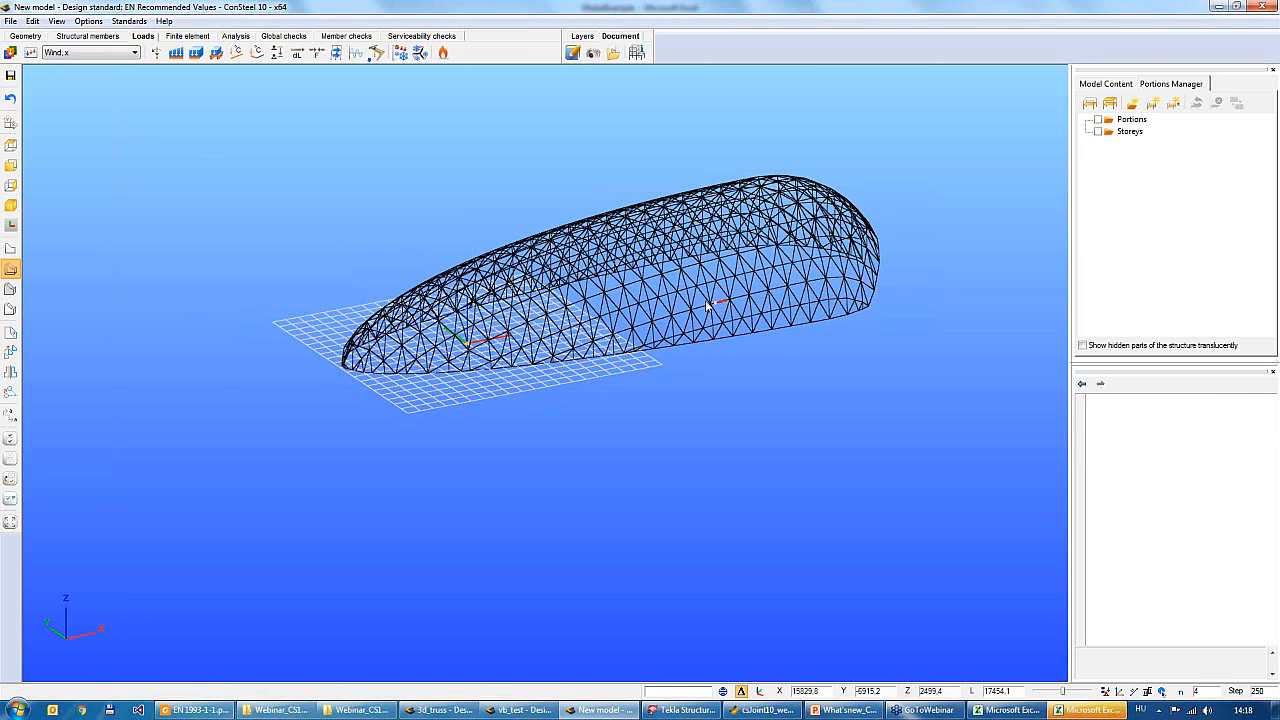
Start the Beam command and choose a welded box macro section as a new steel section
click(106, 40)
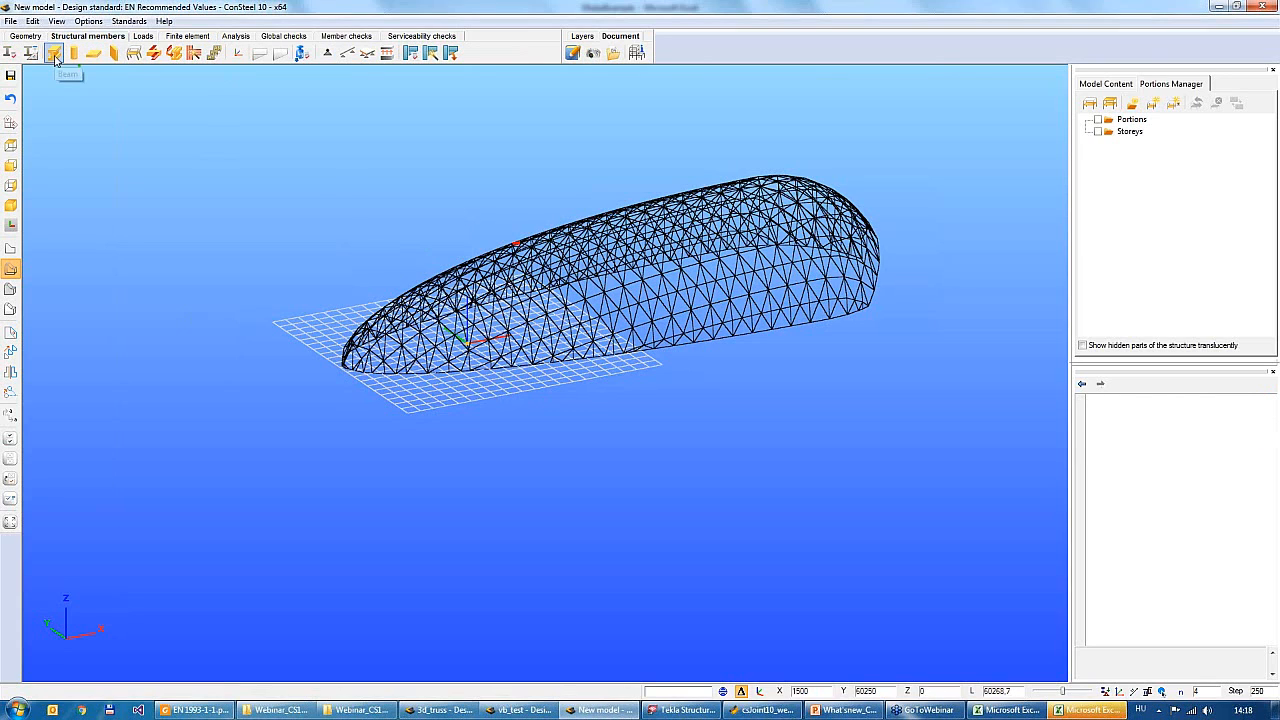
click(54, 54)
click(238, 134)
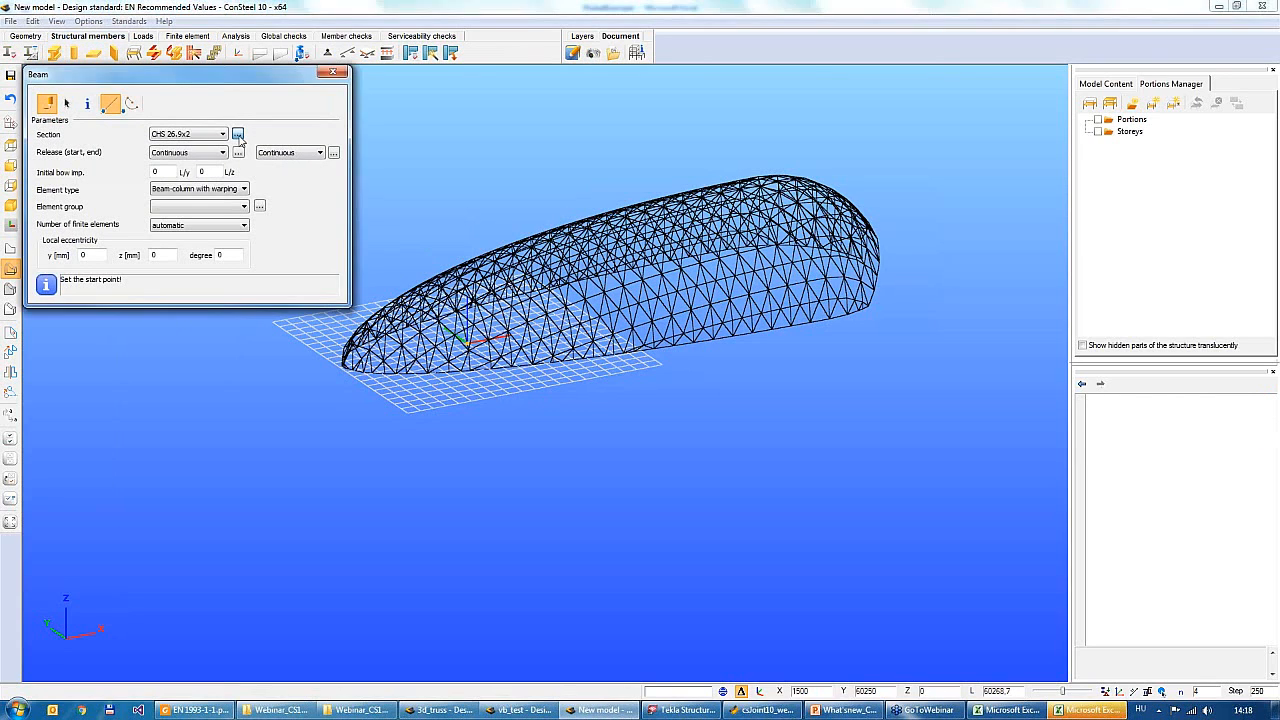
click(461, 124)
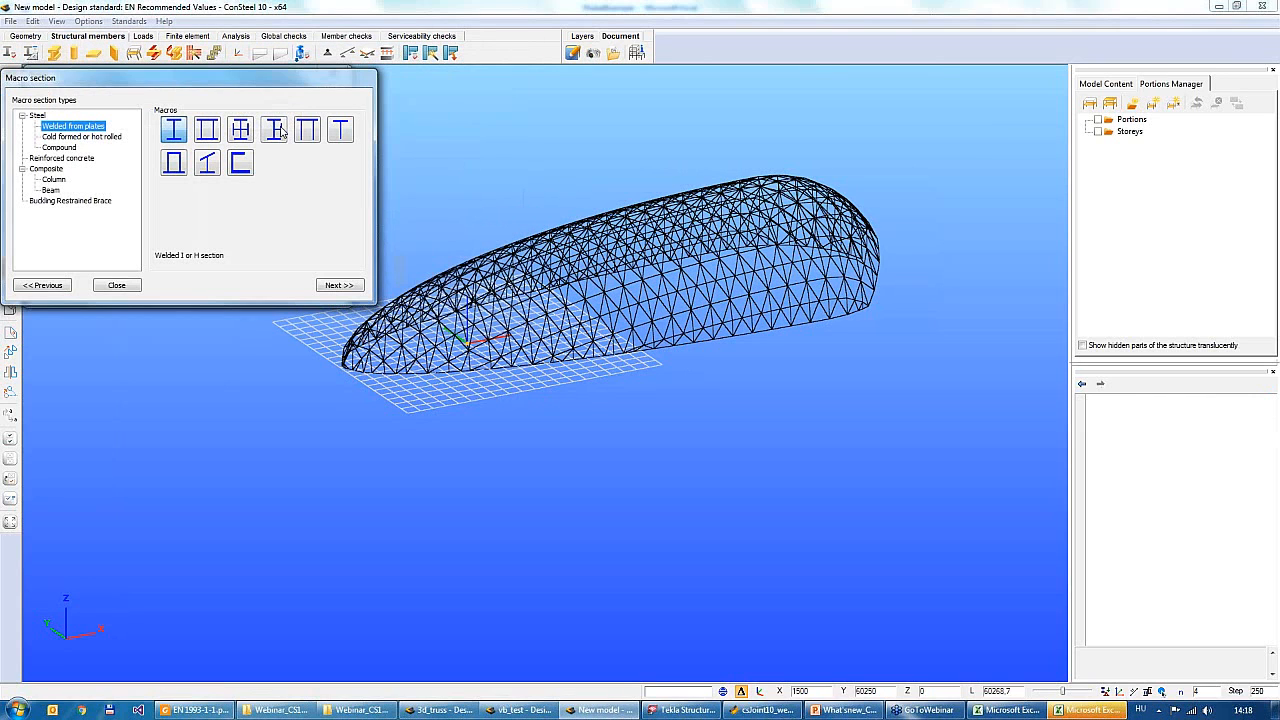
click(210, 130)
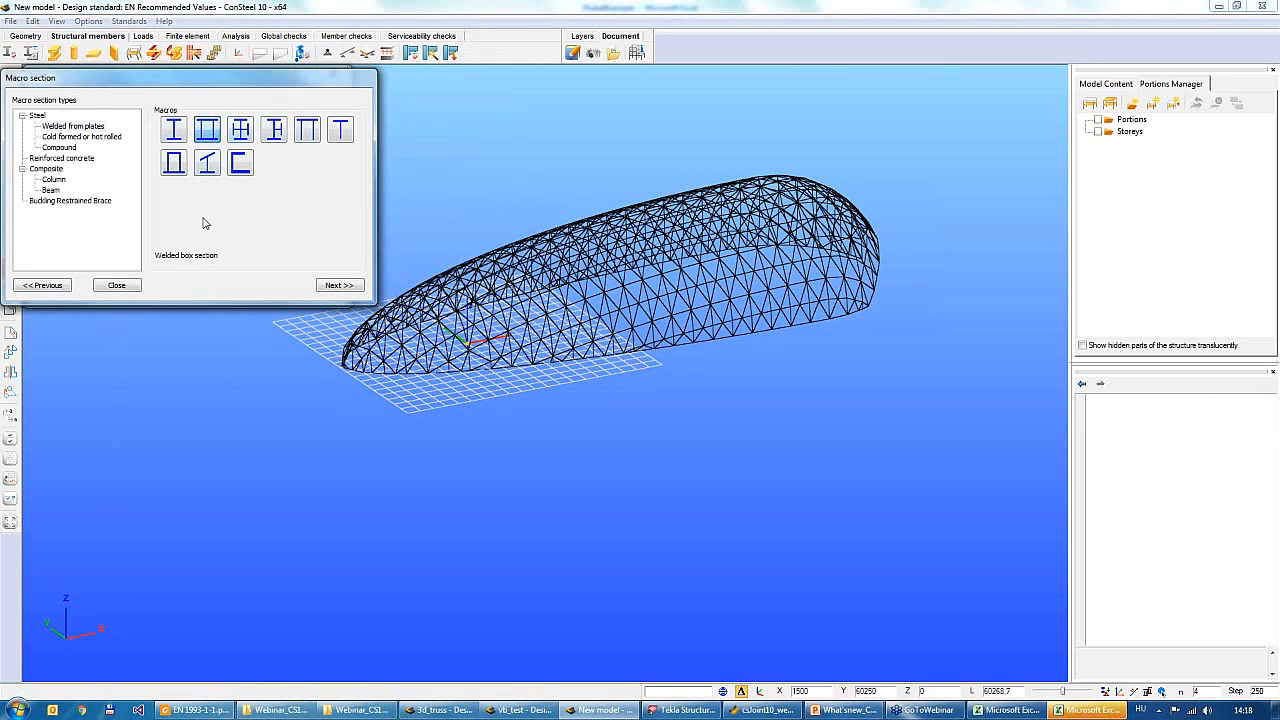
click(338, 286)
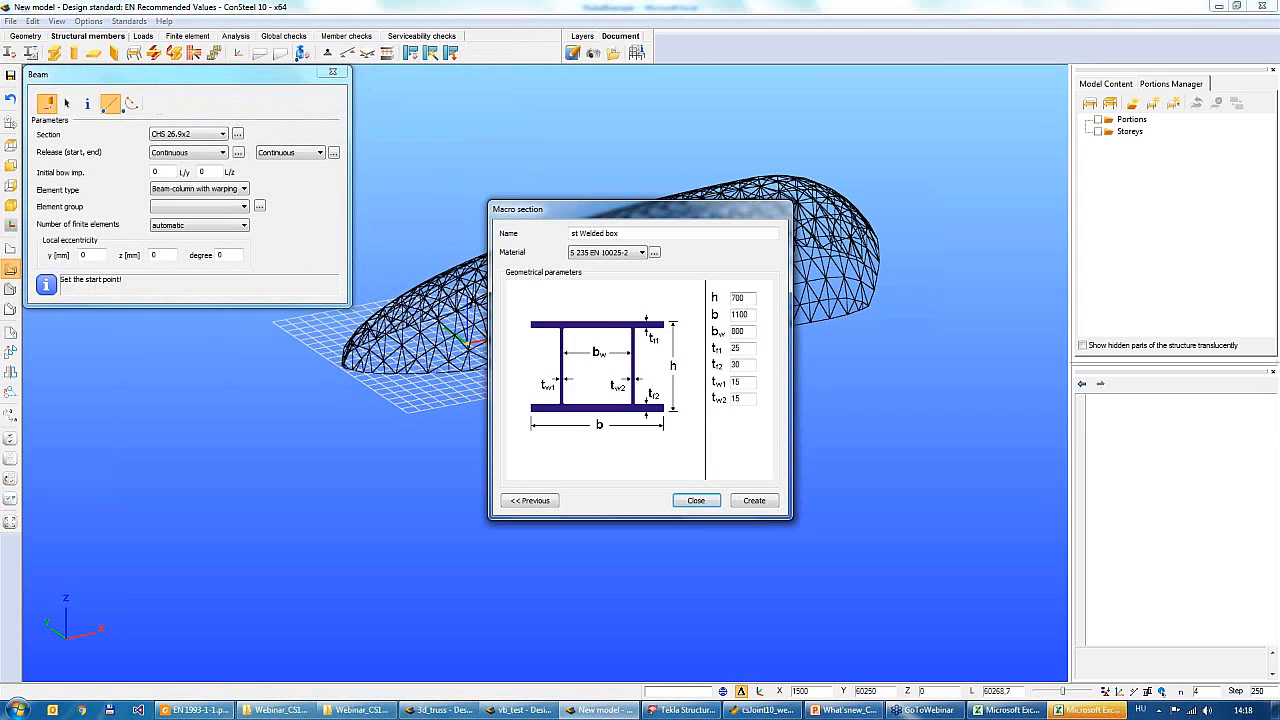
Create the welded box section with h 500, b 200, bw 180, tf1 10, tf2 10 and tw2 10
double_click(738, 298)
text(500)
key(Tab)
text(200)
key(Tab)
text(180)
key(Tab)
text(10)
key(Tab)
text(10)
key(Tab)
text(1)
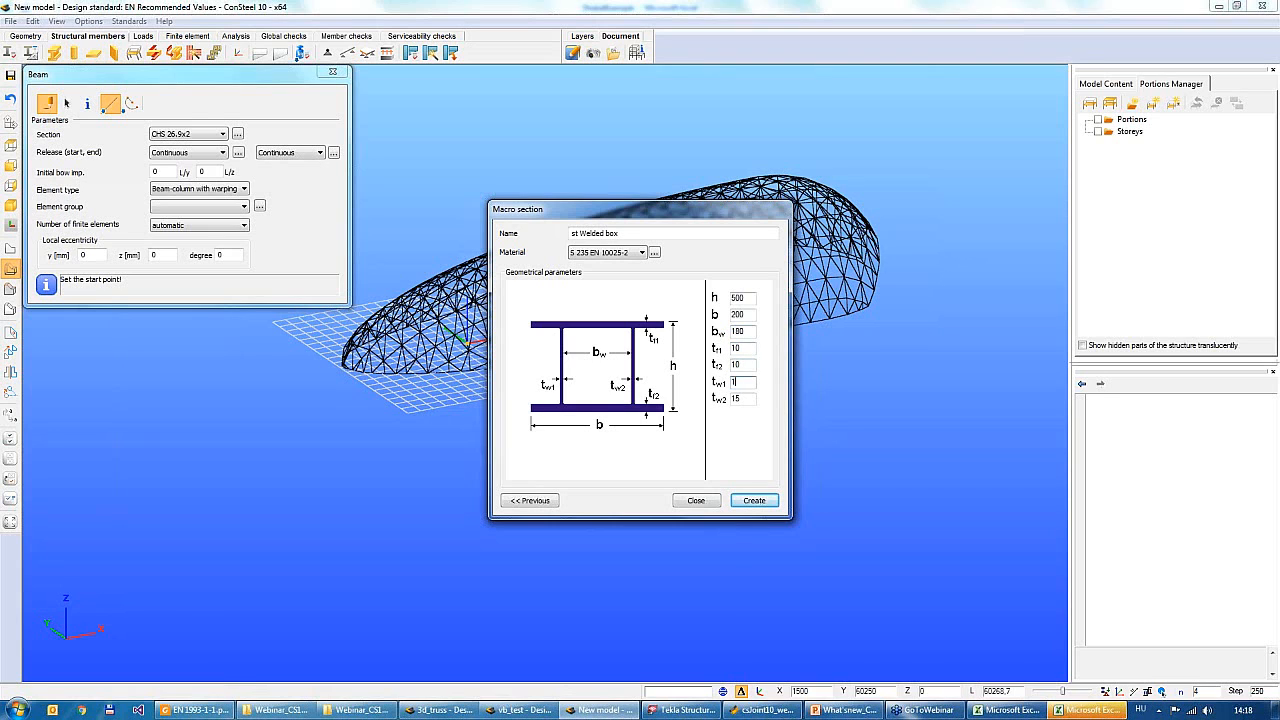
key(Tab)
text(10)
click(754, 500)
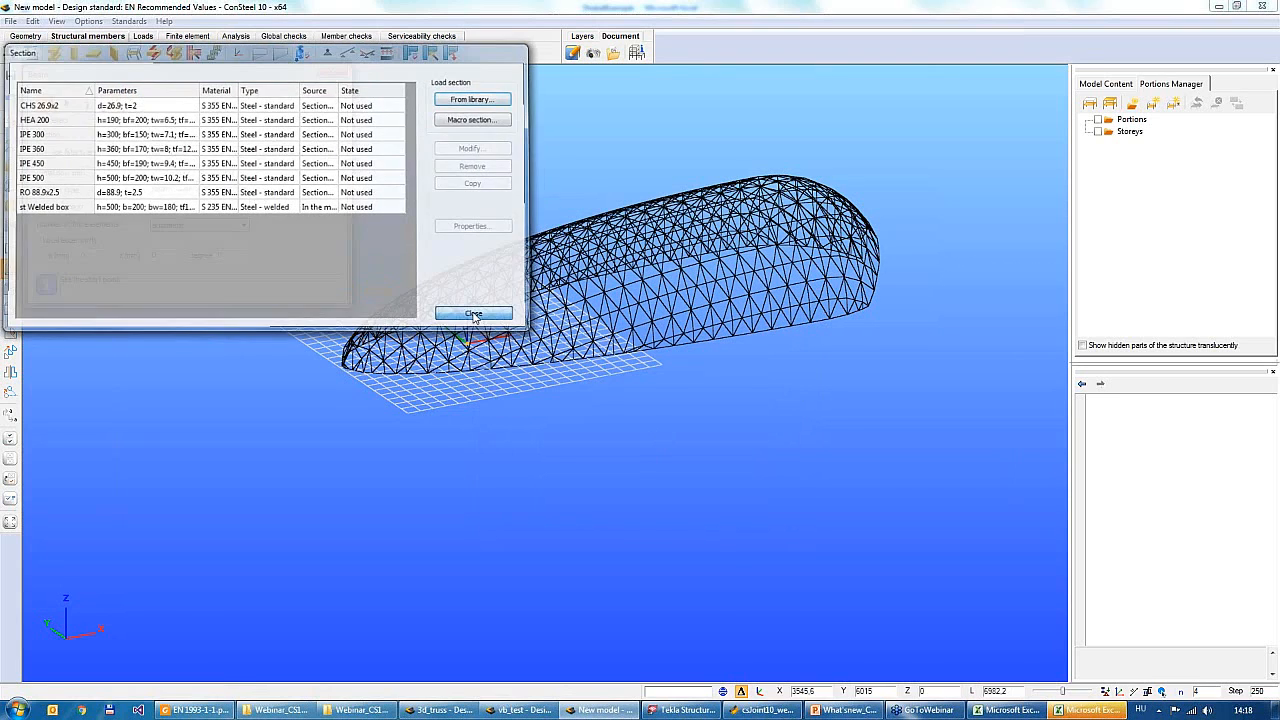
click(475, 315)
Place welded box beams on all wireframe lines of the dome at once using multiple placing
click(65, 104)
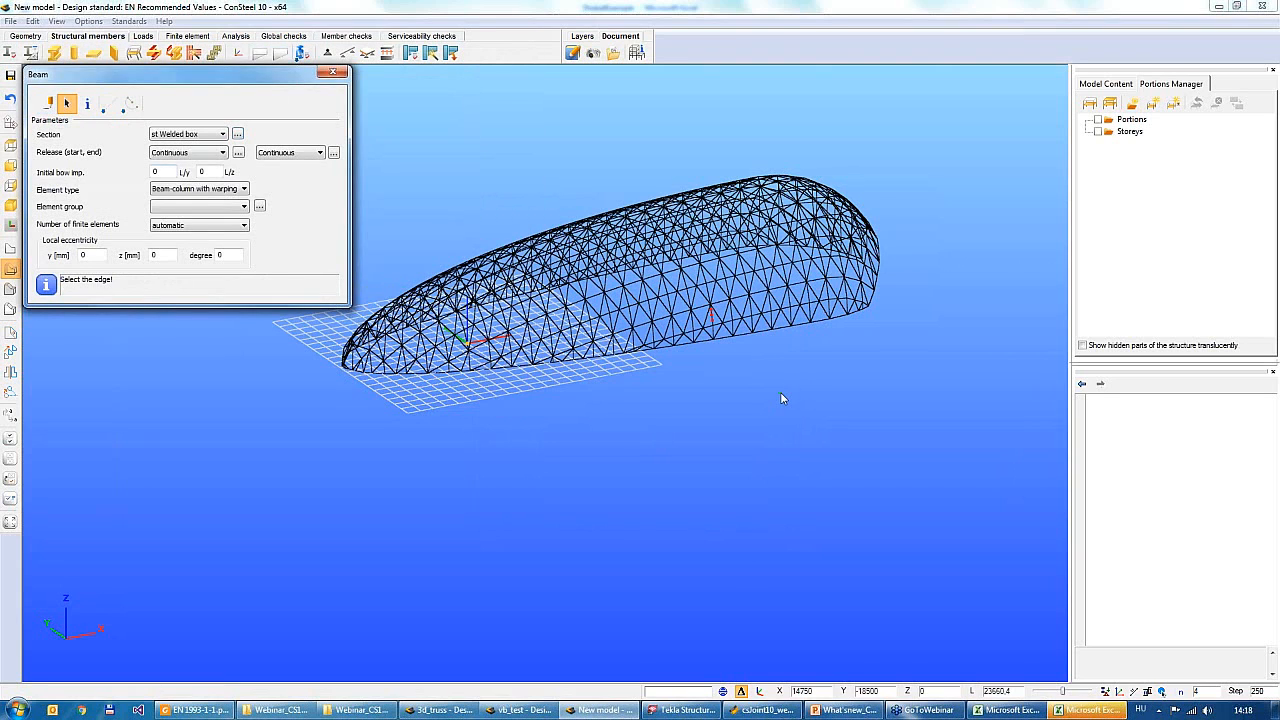
scroll(781, 392, down, 3)
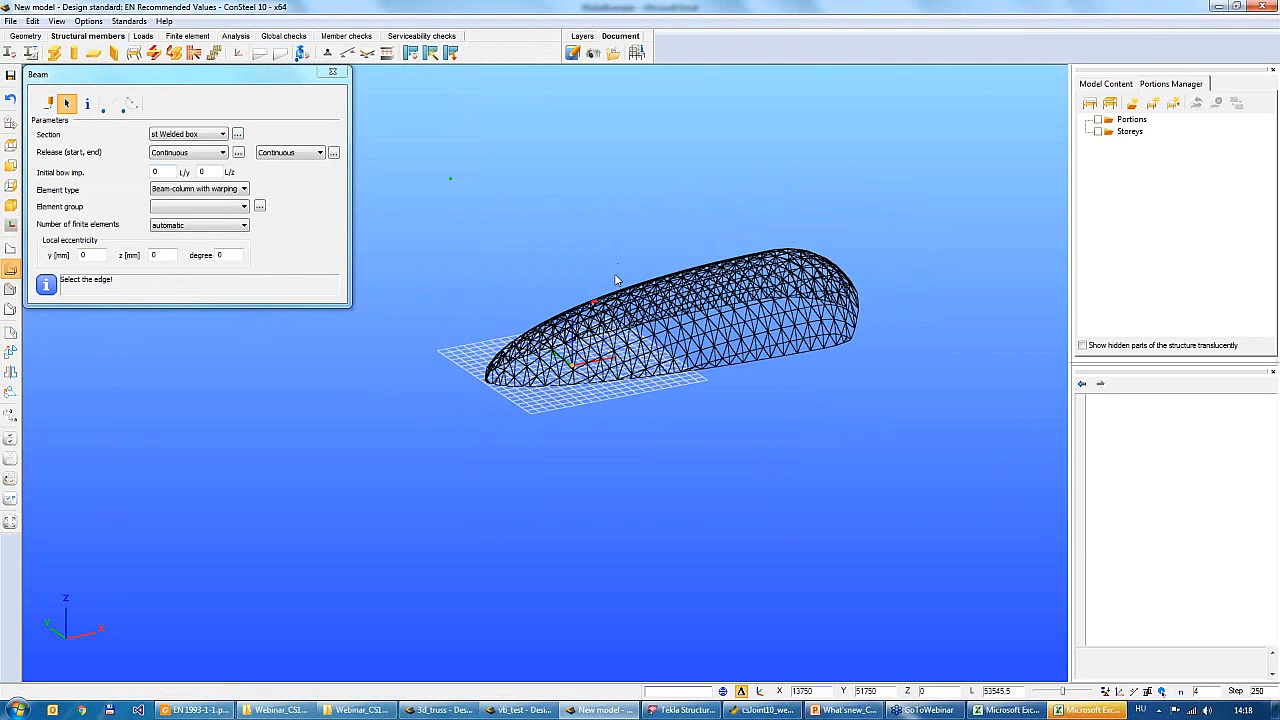
click(883, 480)
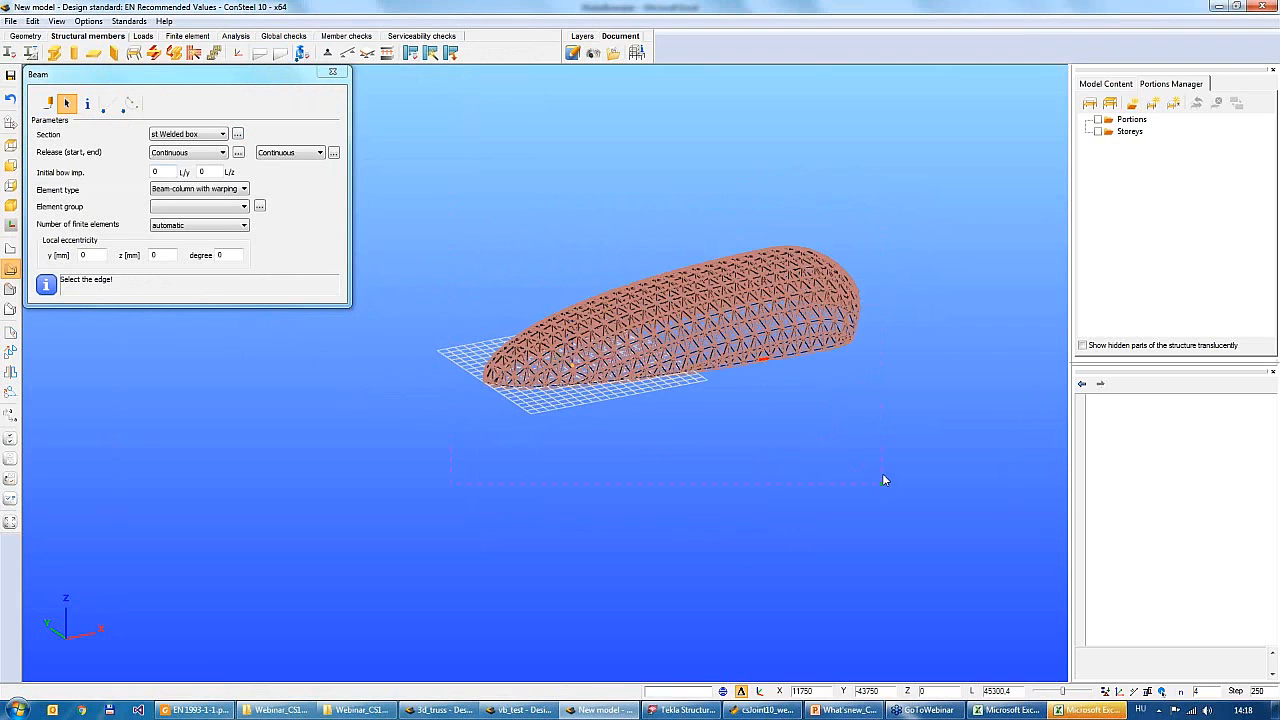
middle_drag(797, 484, 743, 463)
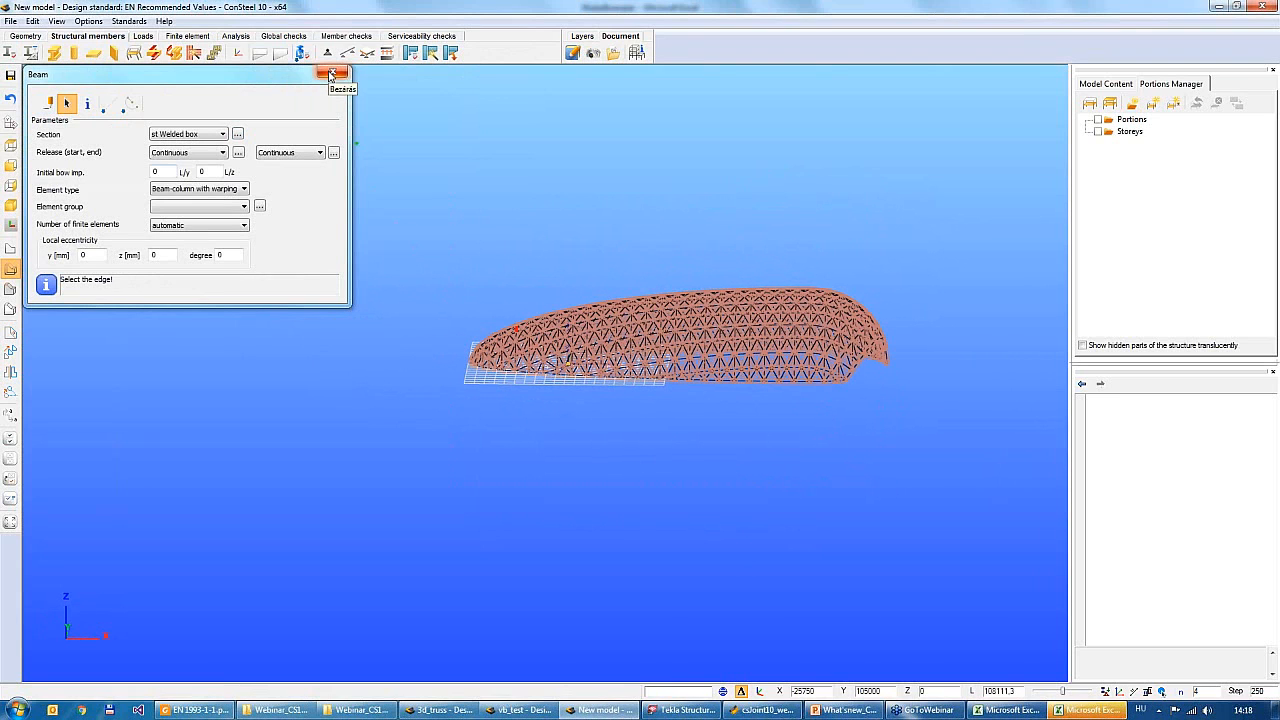
click(331, 73)
Place Fixed point supports on all beam ends along the dome's base line using multiple placing
click(327, 53)
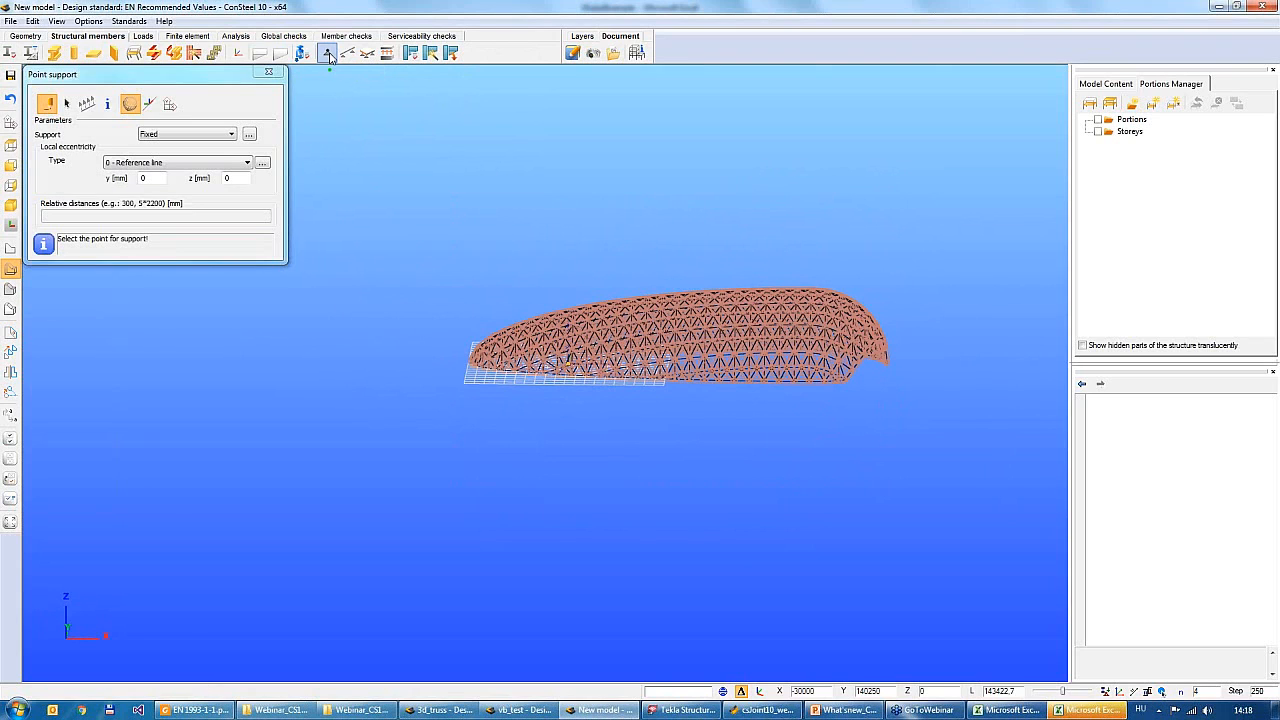
drag(63, 80, 68, 85)
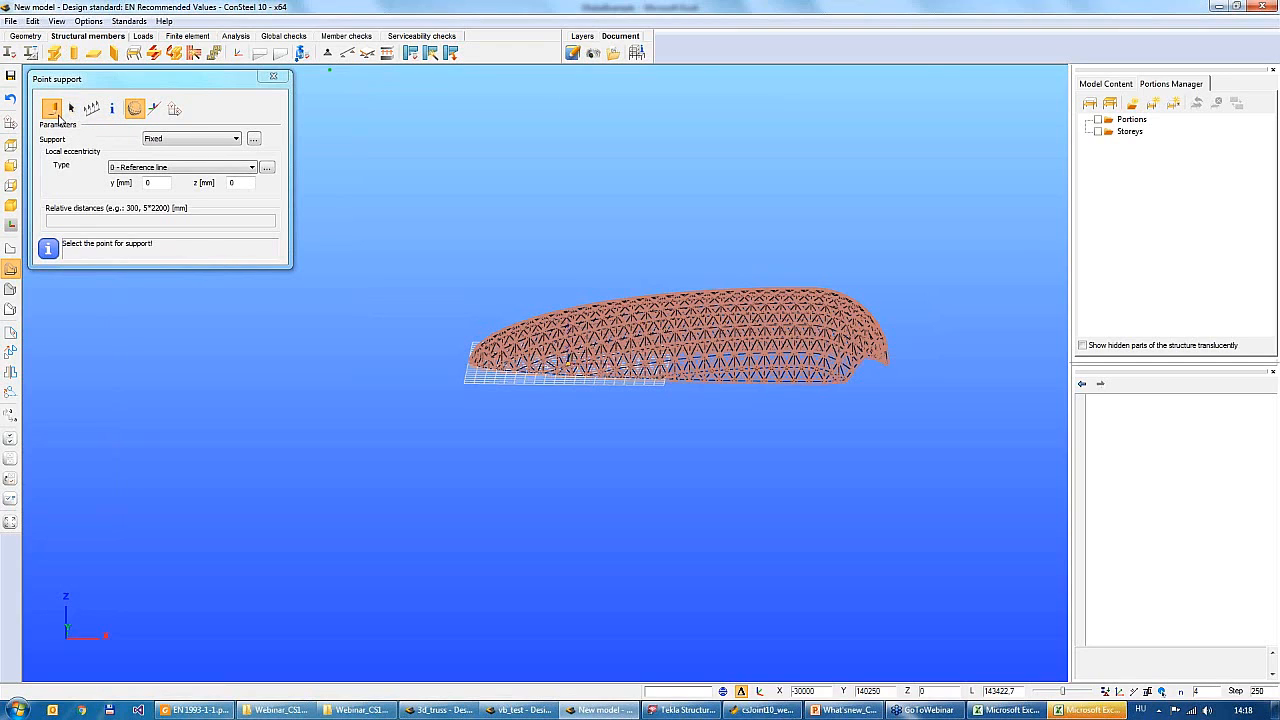
click(71, 109)
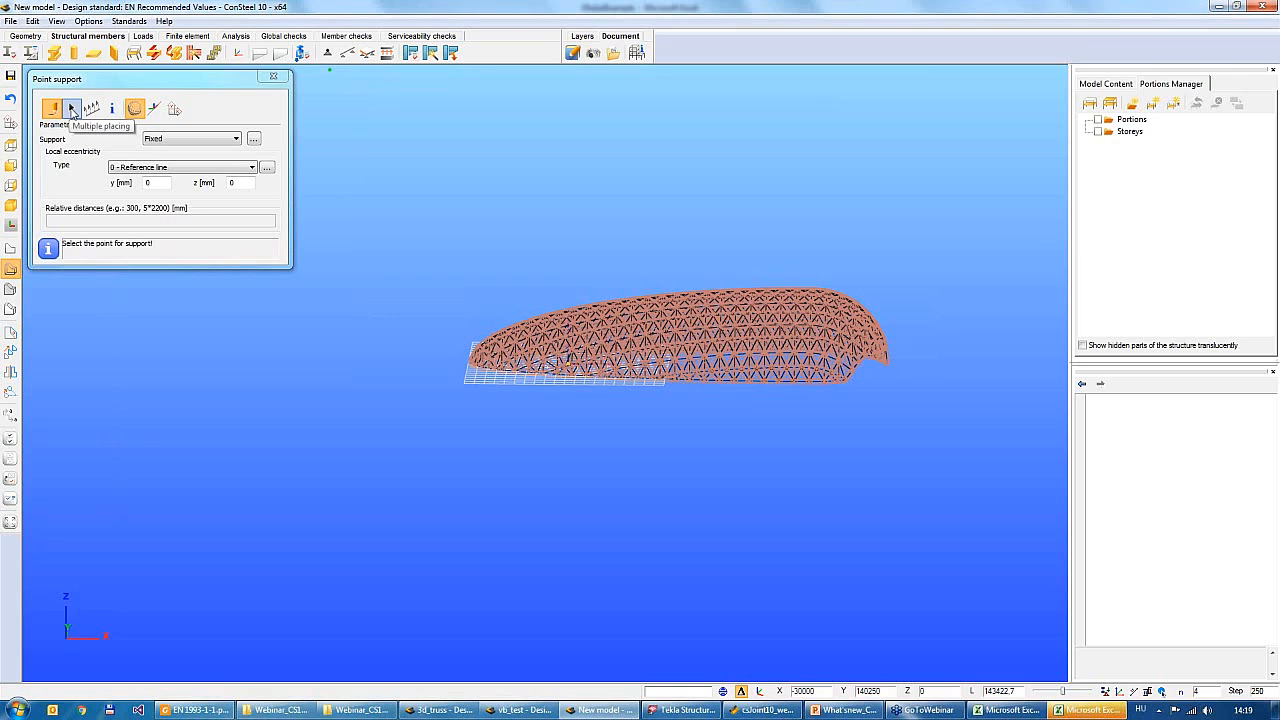
click(71, 109)
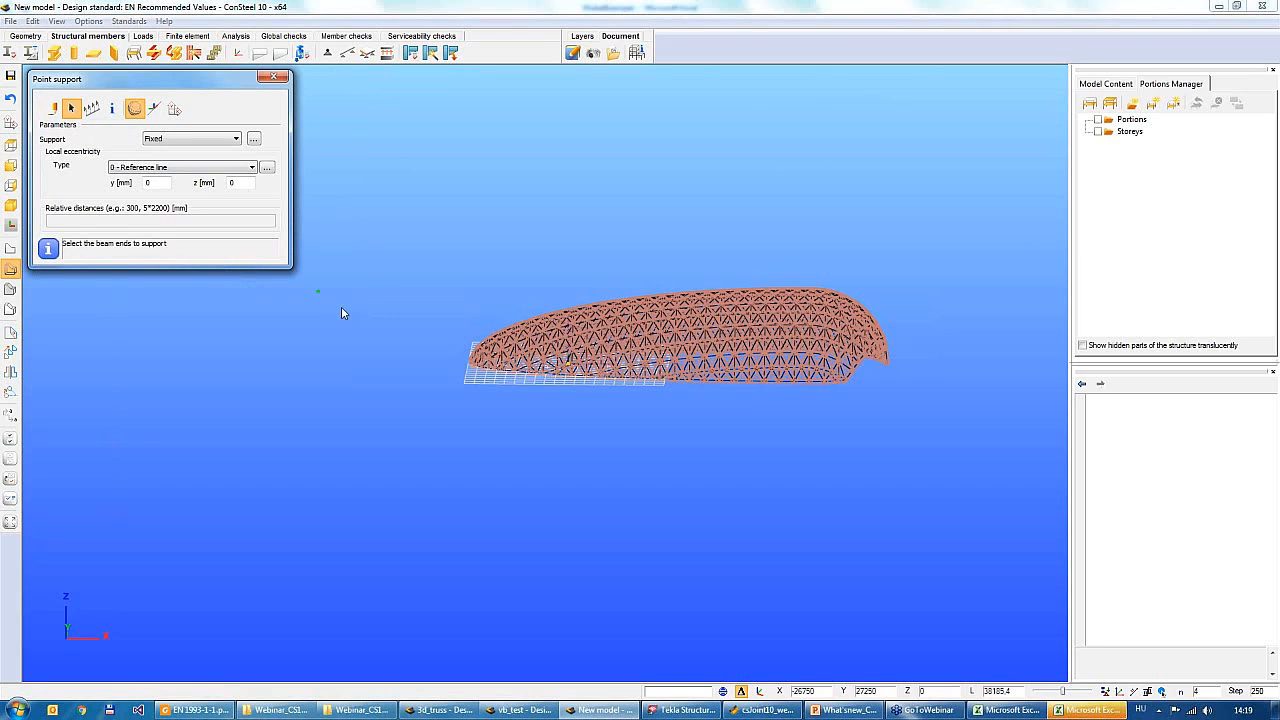
scroll(341, 306, up, 2)
middle_drag(341, 306, 355, 322)
scroll(355, 322, up, 3)
scroll(385, 324, up, 1)
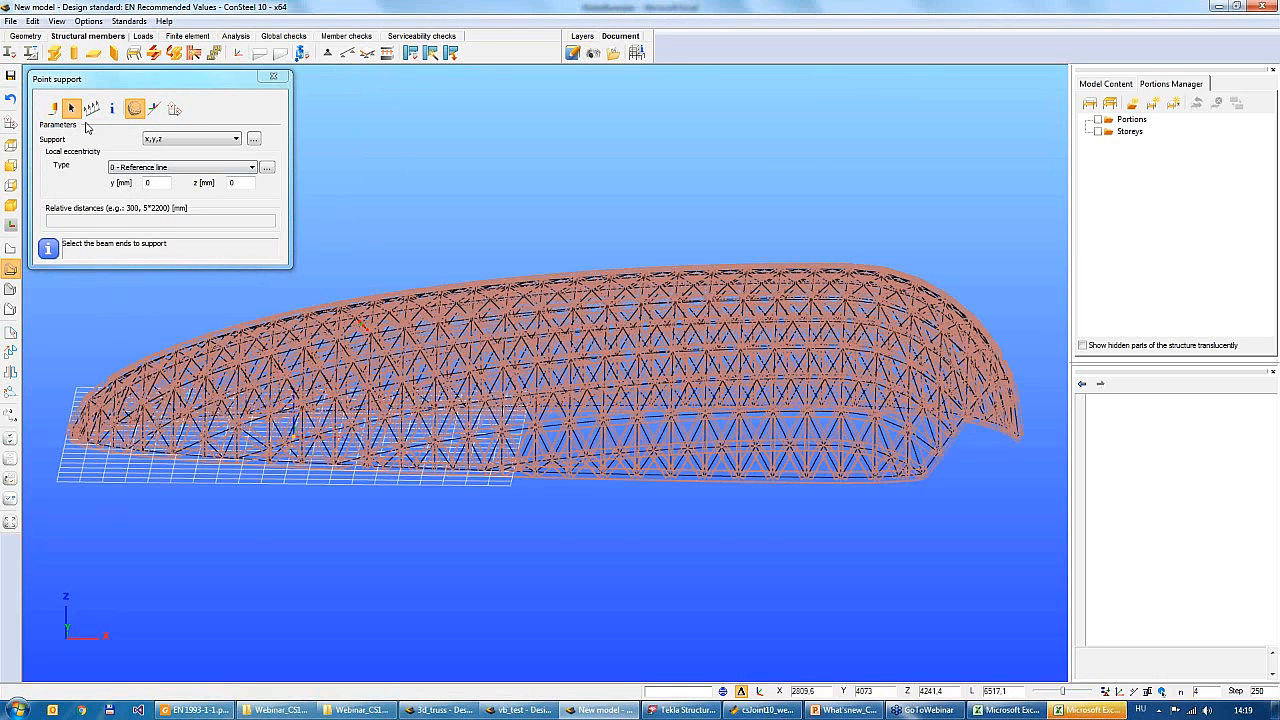
click(72, 109)
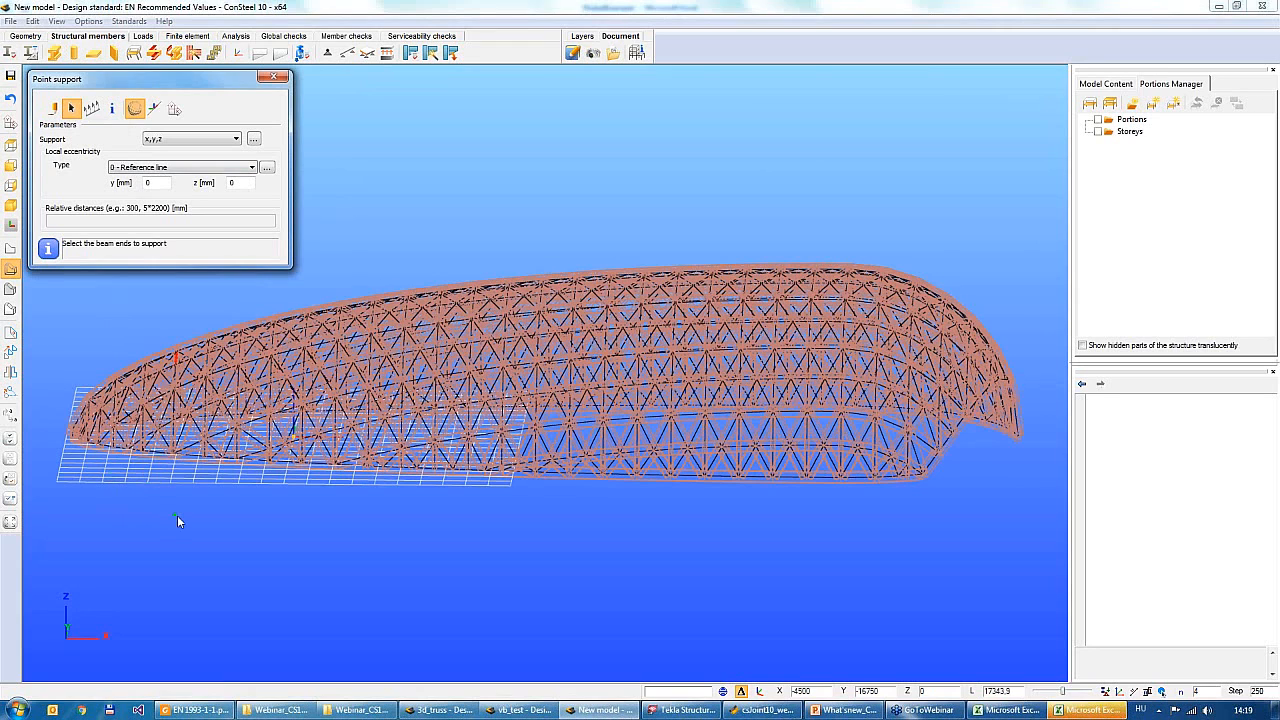
middle_drag(177, 523, 211, 466)
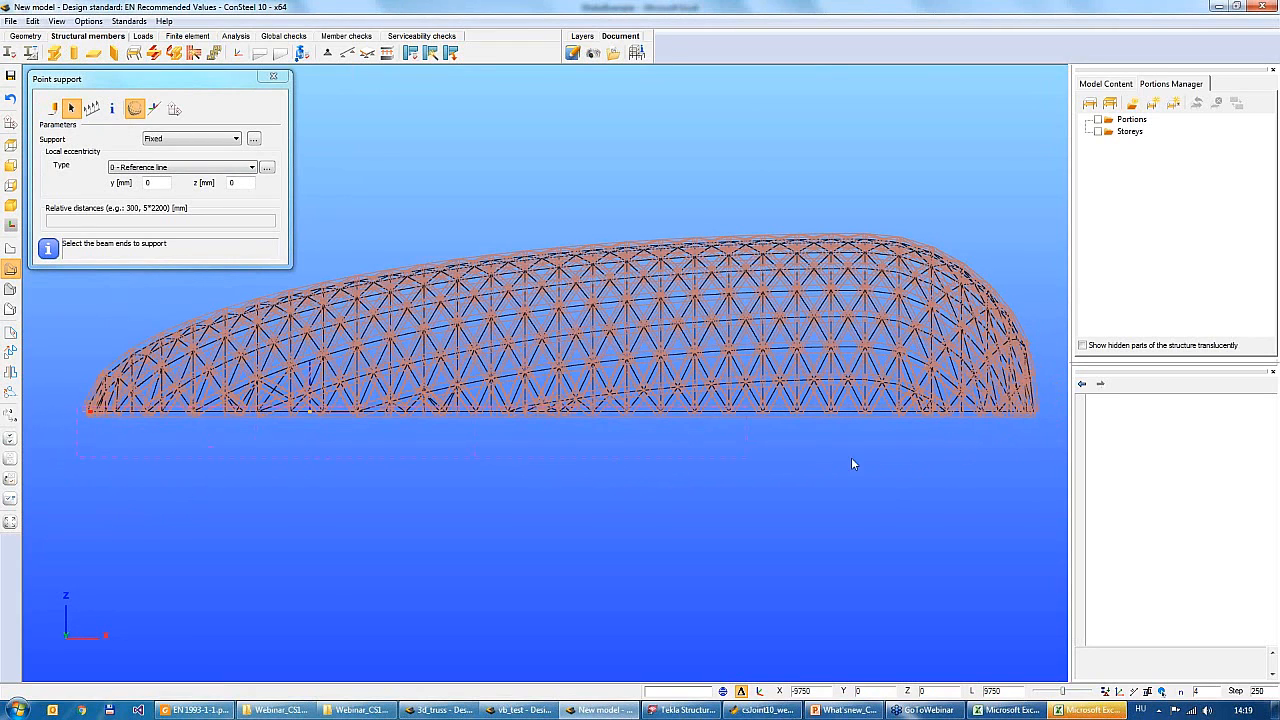
drag(1050, 454, 1049, 453)
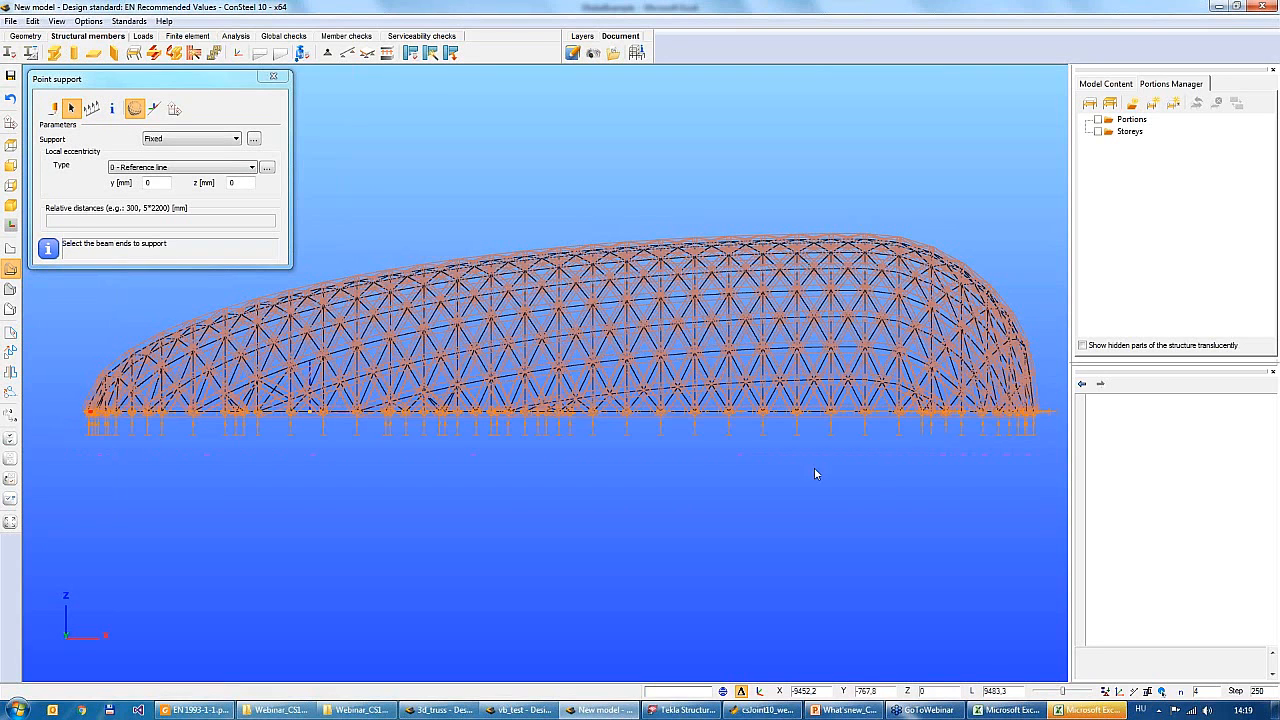
click(273, 76)
Display the dome's beams and supports as solid bodies with their real cross-sections
middle_drag(452, 485, 414, 514)
click(10, 290)
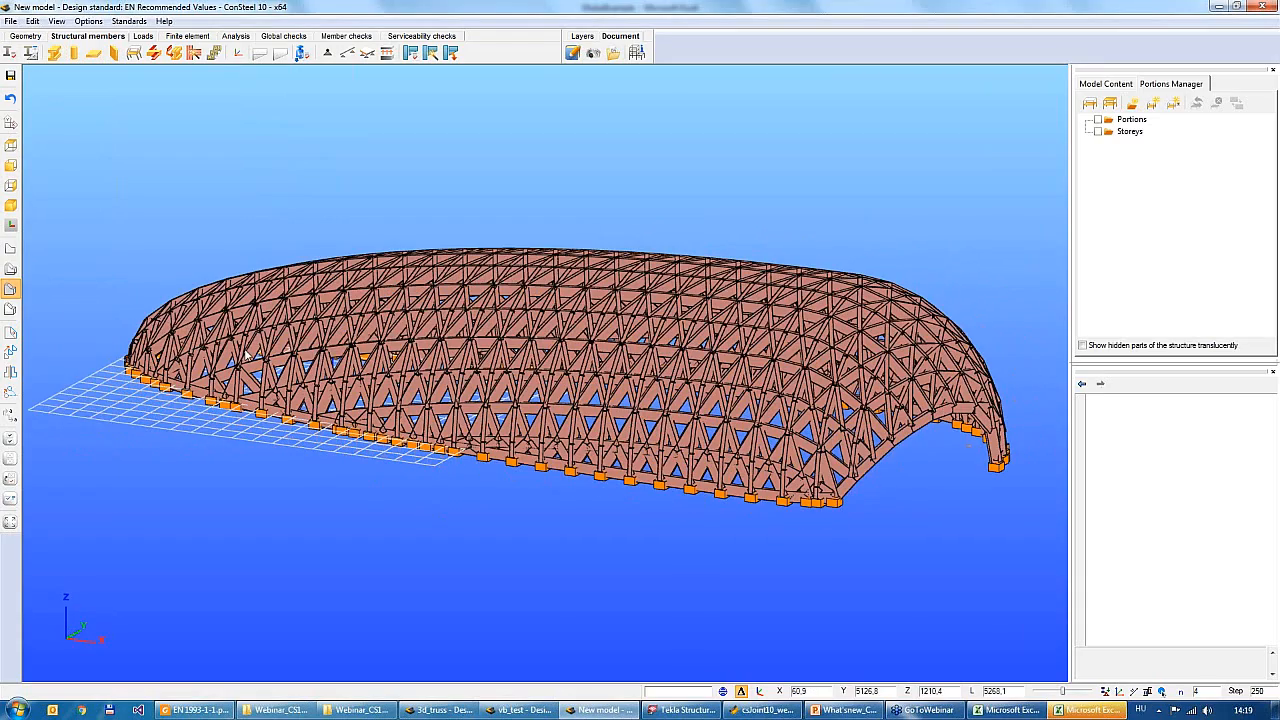
middle_drag(373, 489, 457, 520)
Examine the orientation of the welded box sections and how they meet at the dome's nodes
scroll(457, 520, up, 5)
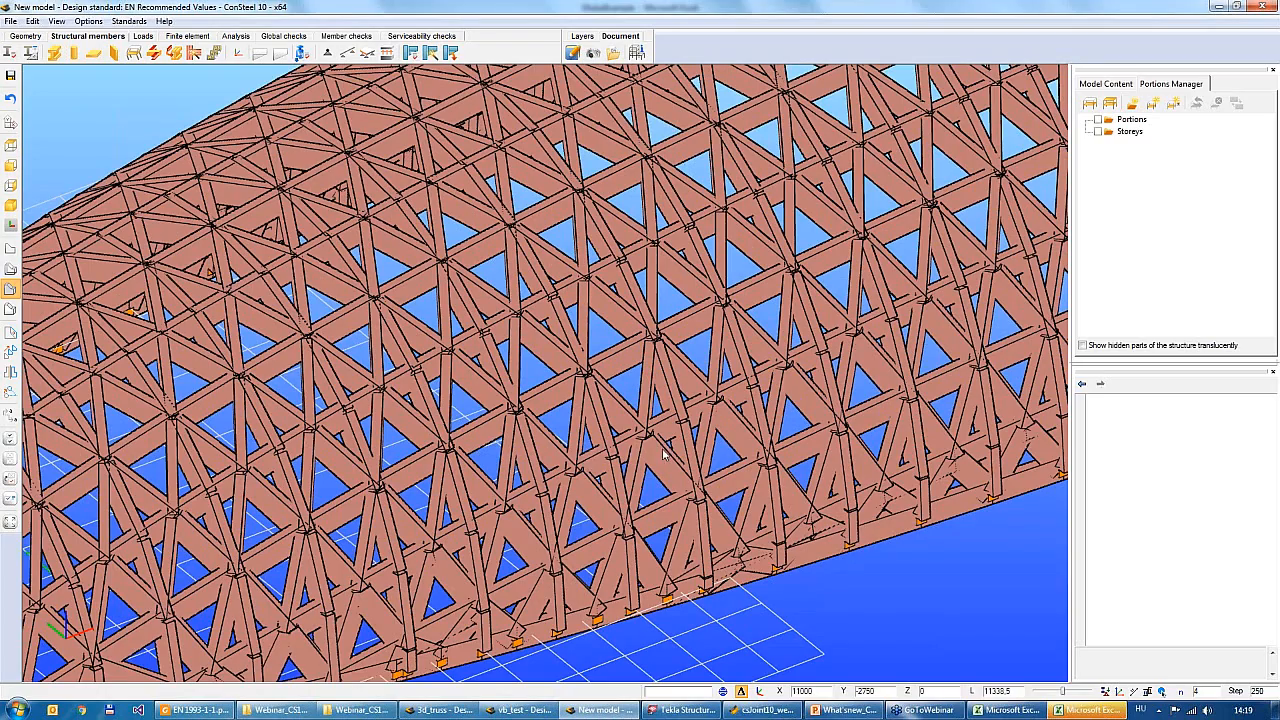
scroll(665, 440, down, 4)
scroll(671, 451, down, 5)
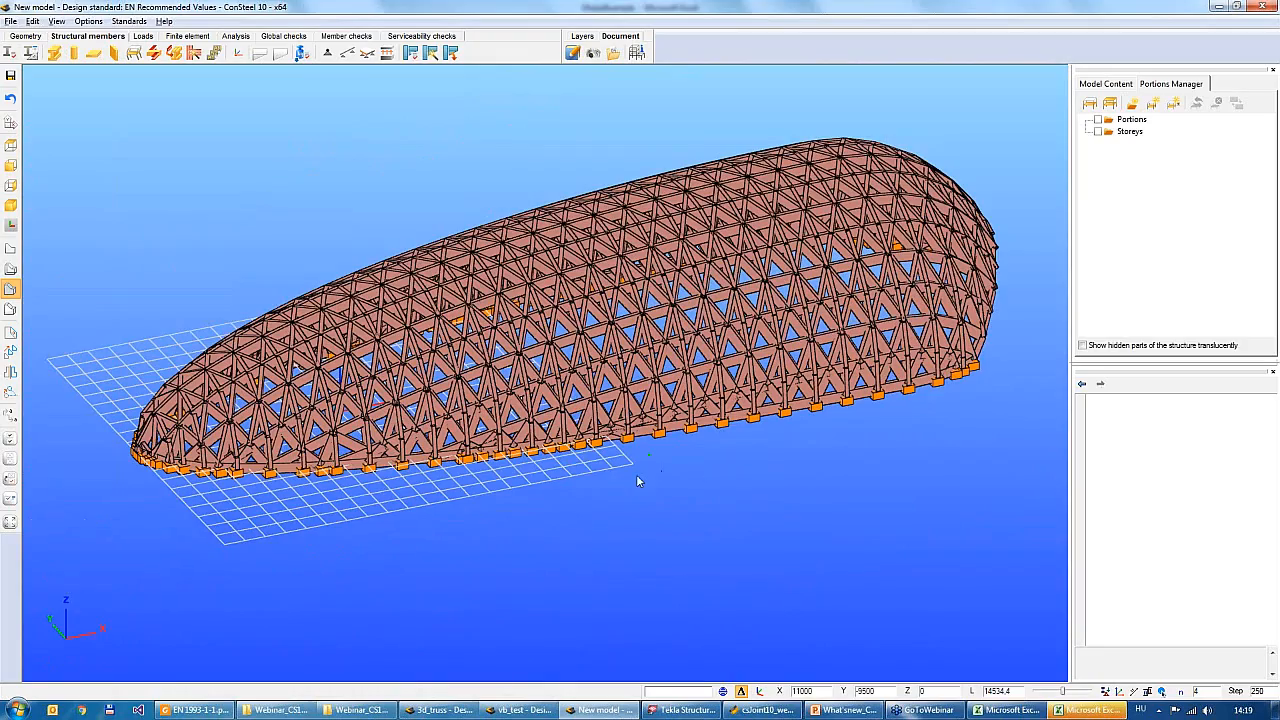
middle_drag(637, 480, 640, 406)
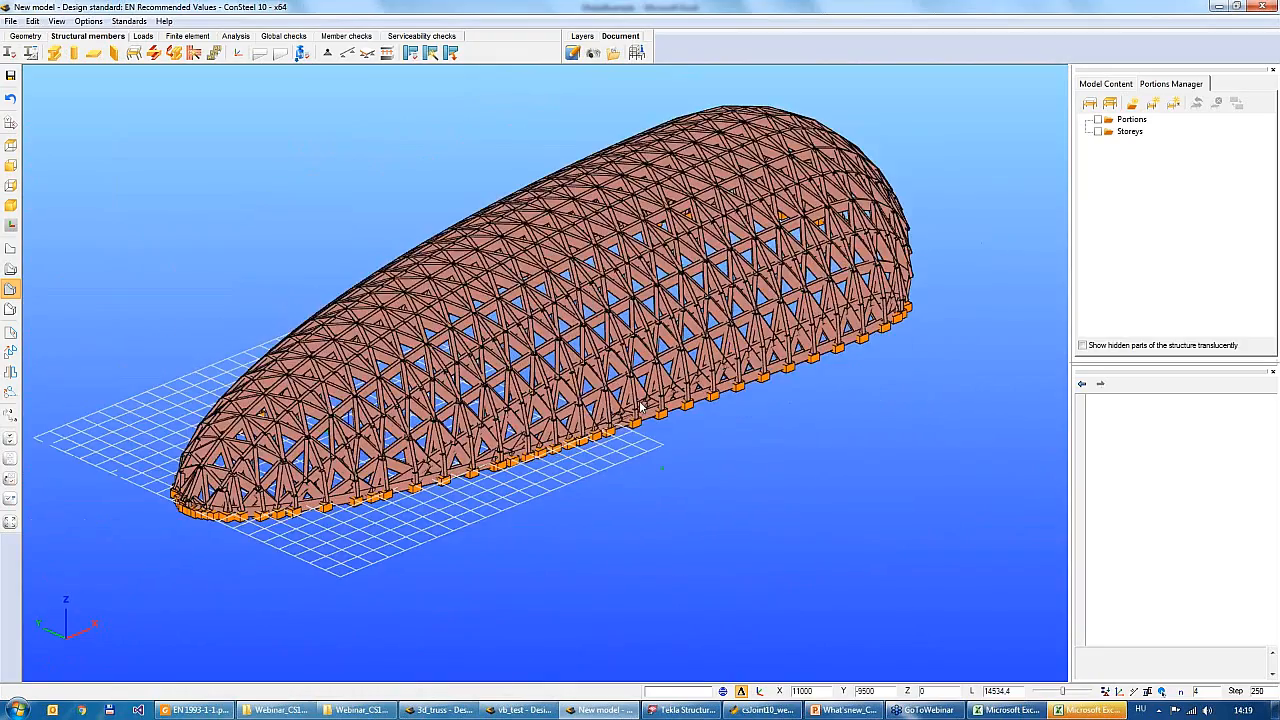
scroll(640, 406, up, 5)
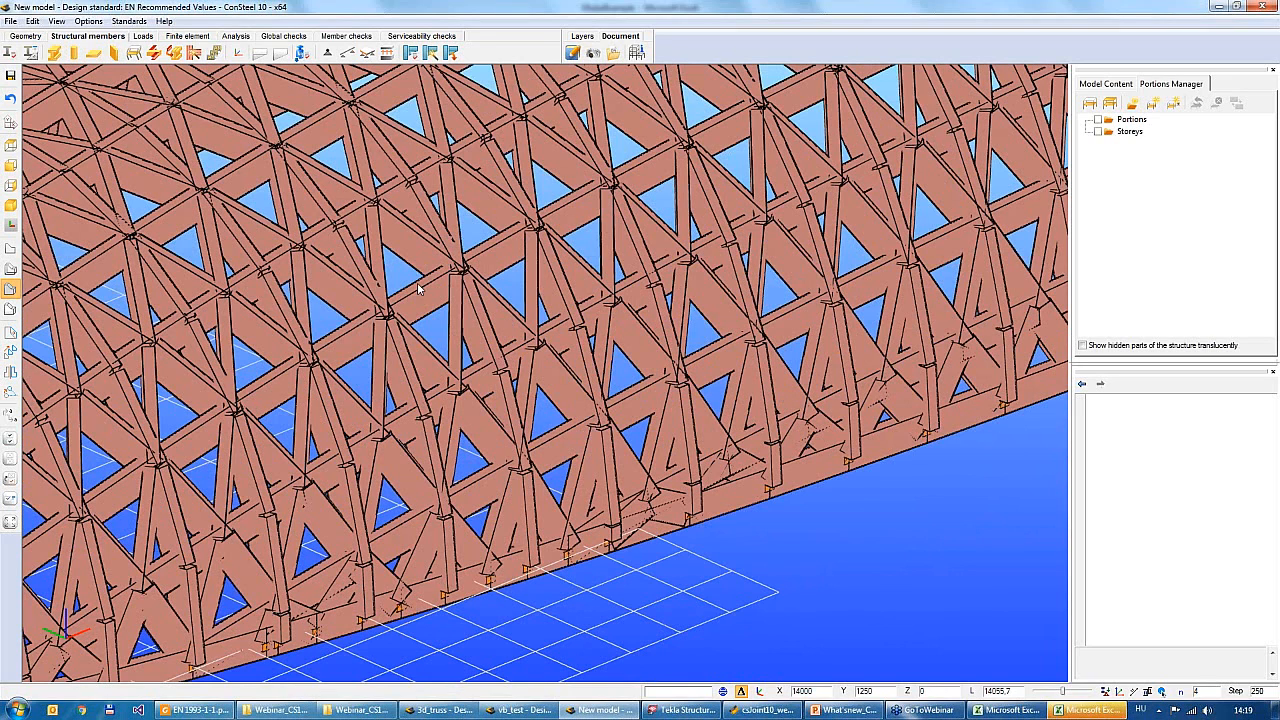
click(367, 53)
scroll(492, 248, down, 5)
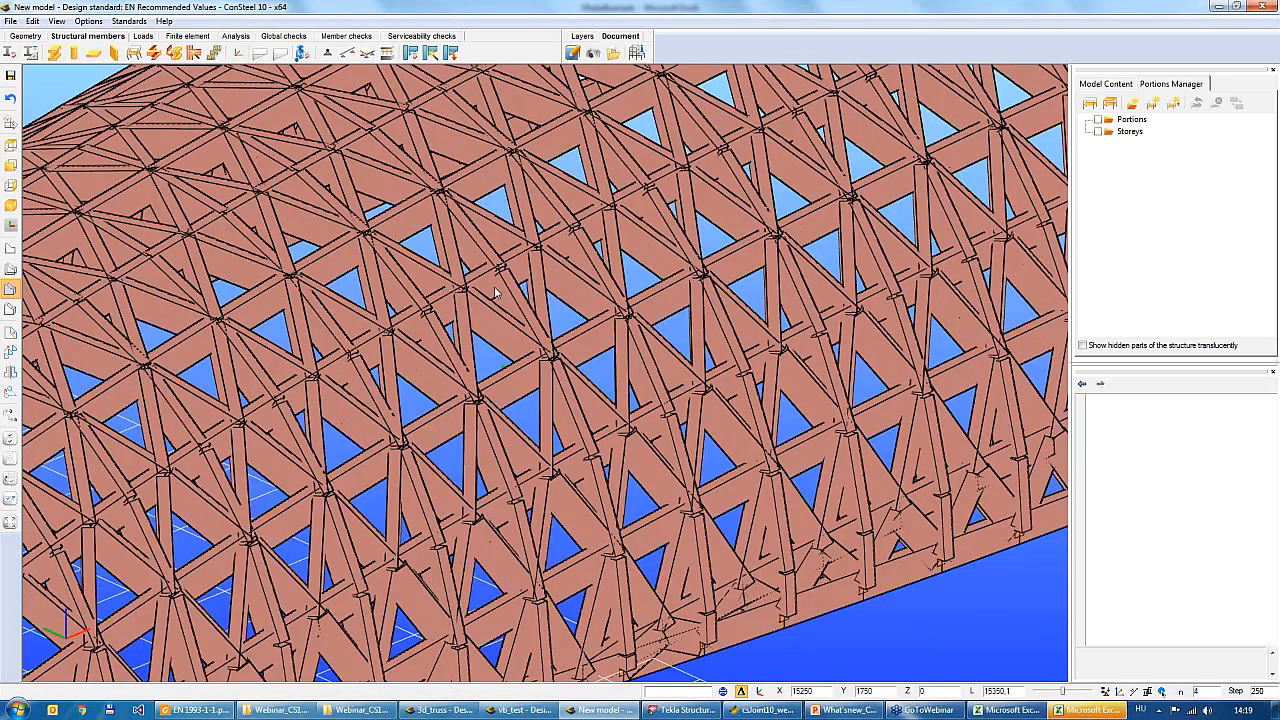
middle_drag(556, 472, 531, 471)
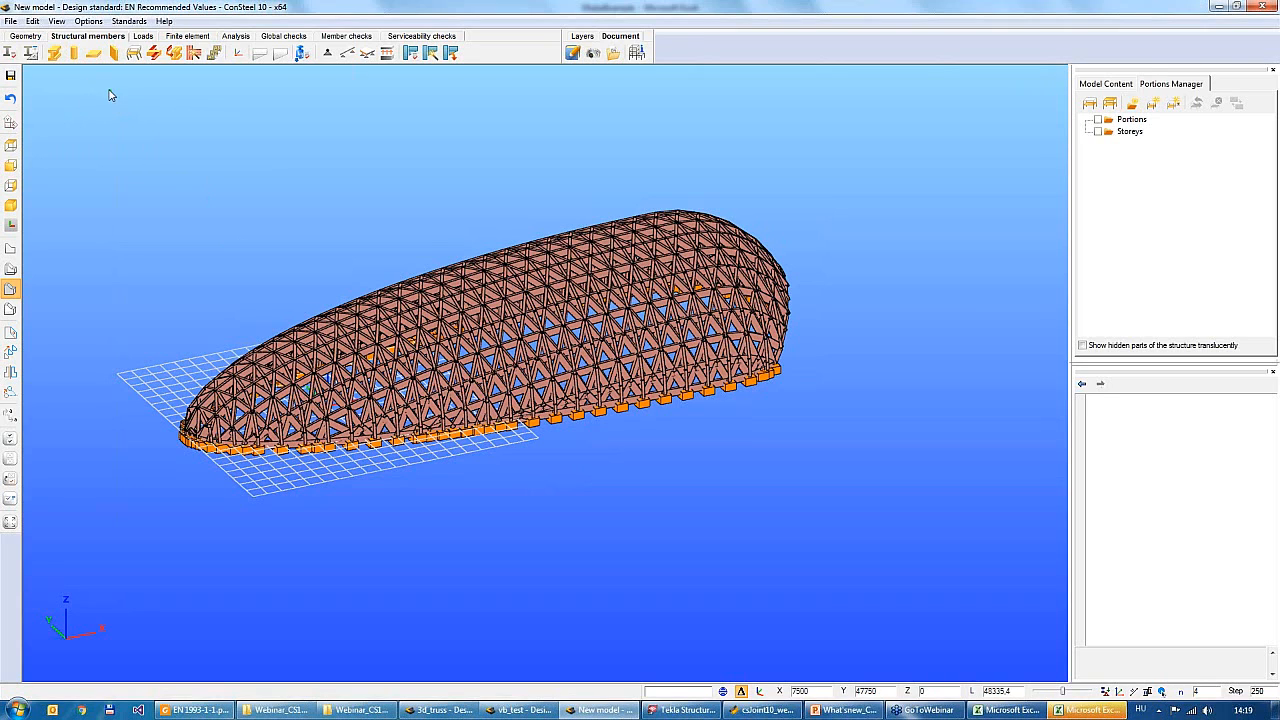
Reset the local coordinate systems of all dome beams so their box sections follow the curved surface
click(238, 53)
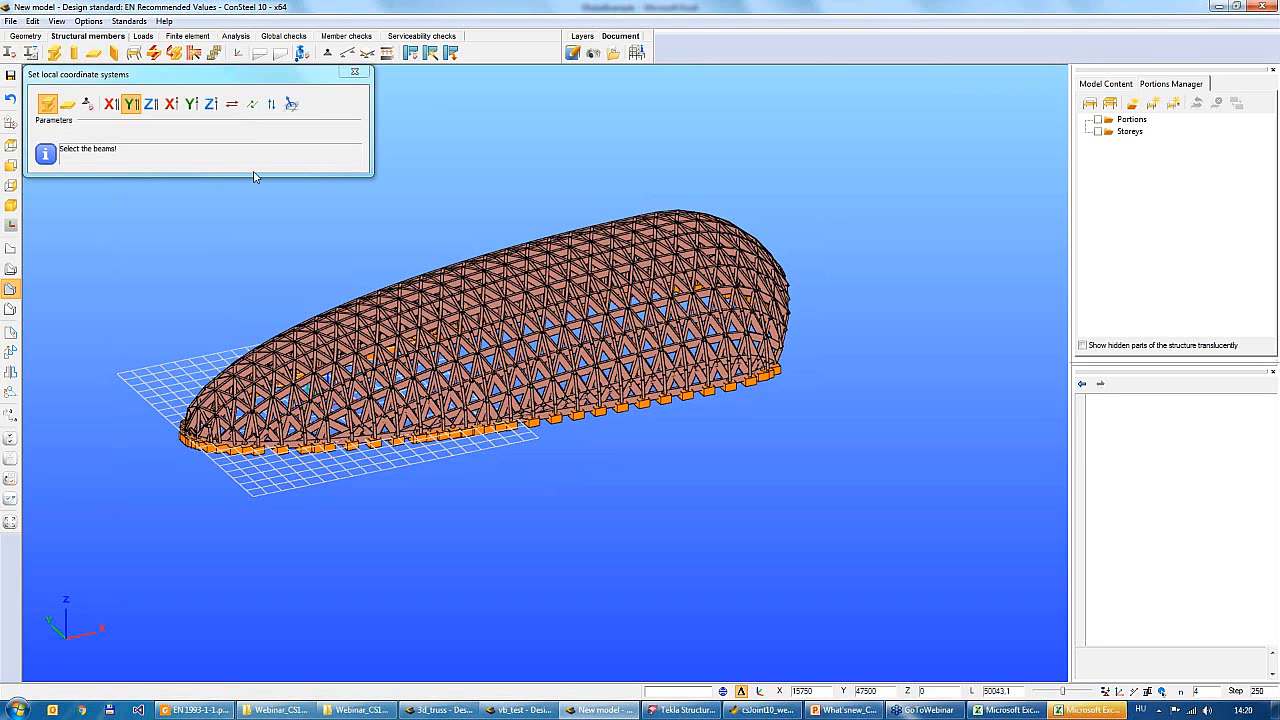
scroll(296, 233, down, 3)
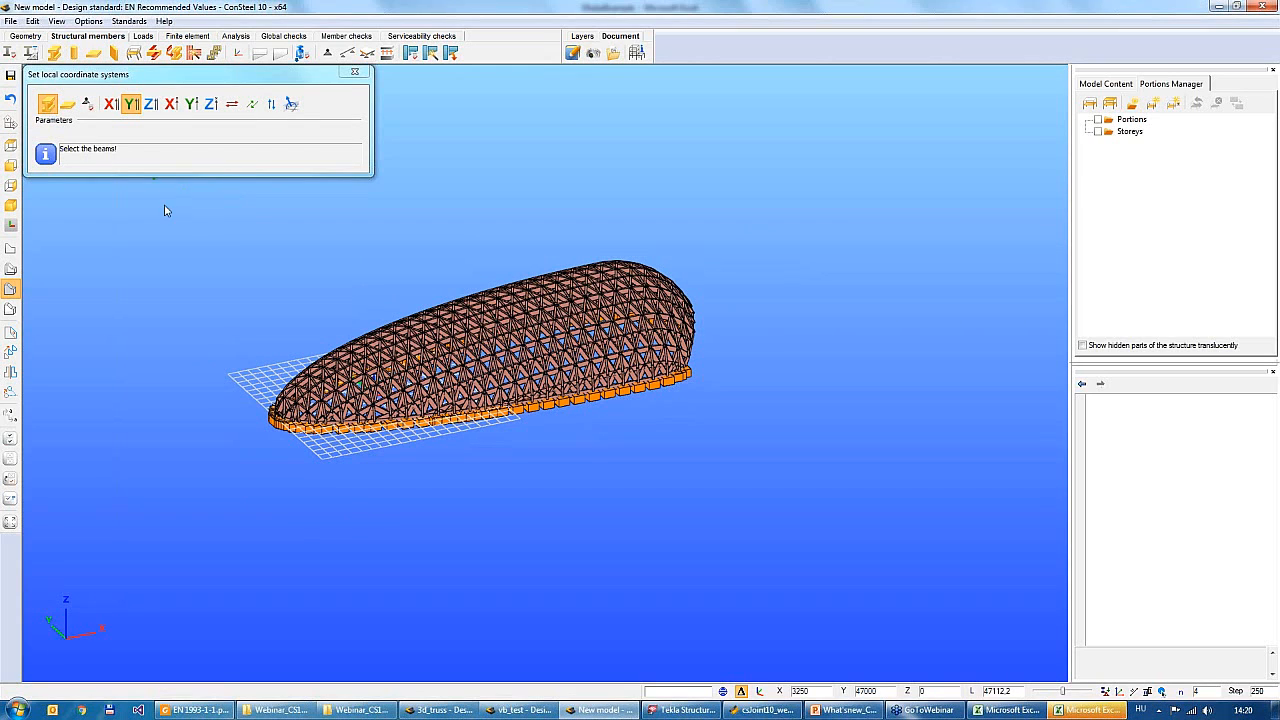
drag(701, 425, 773, 520)
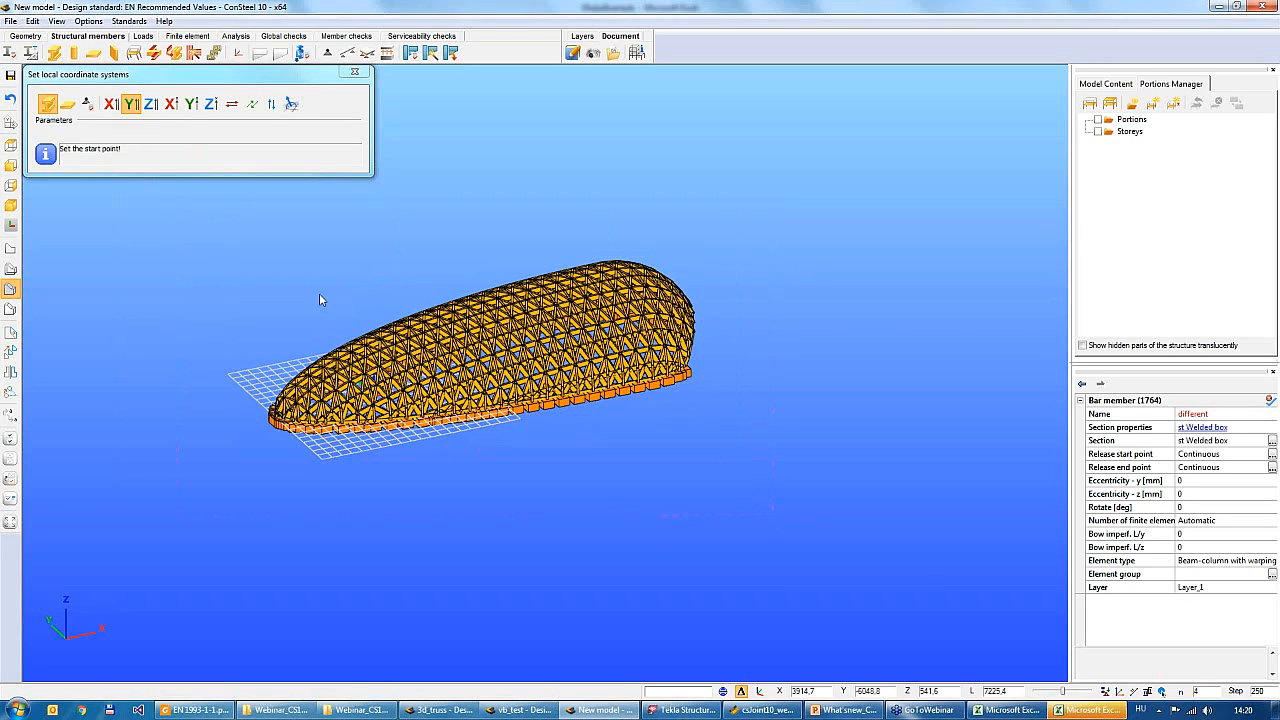
click(289, 126)
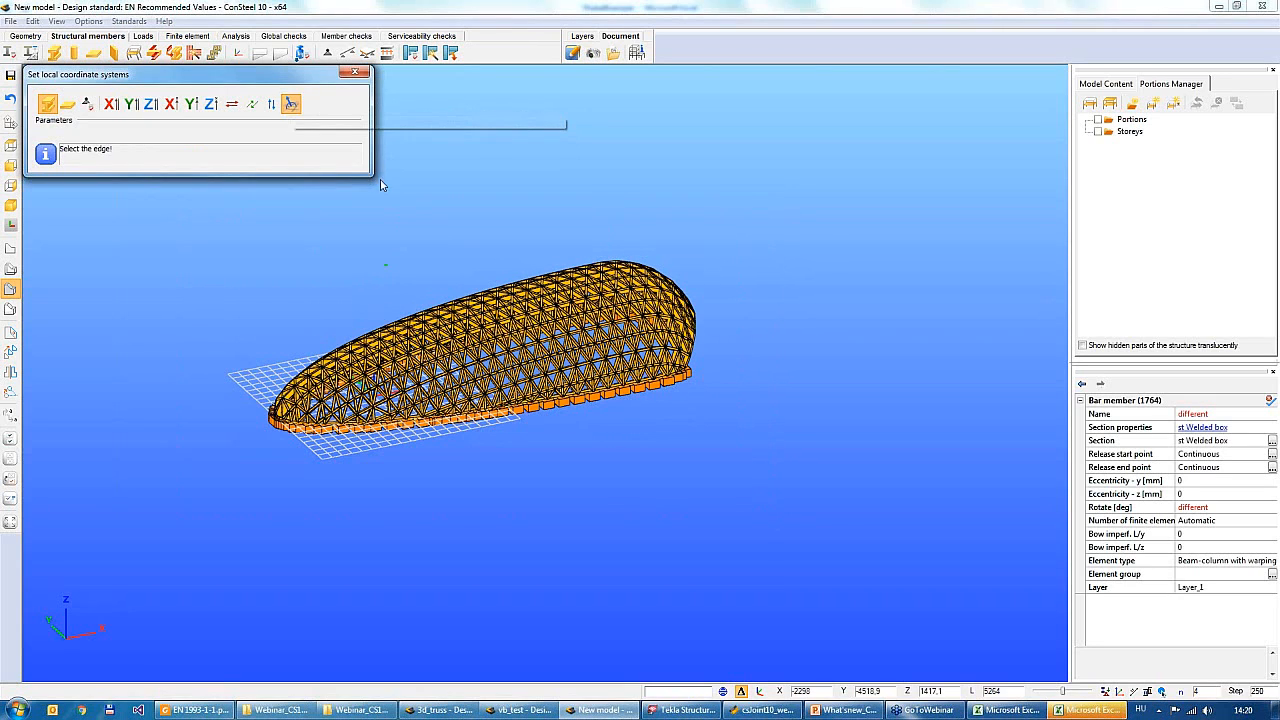
click(356, 73)
Examine the reoriented box sections close up at the nodes along the dome's side
scroll(500, 430, up, 6)
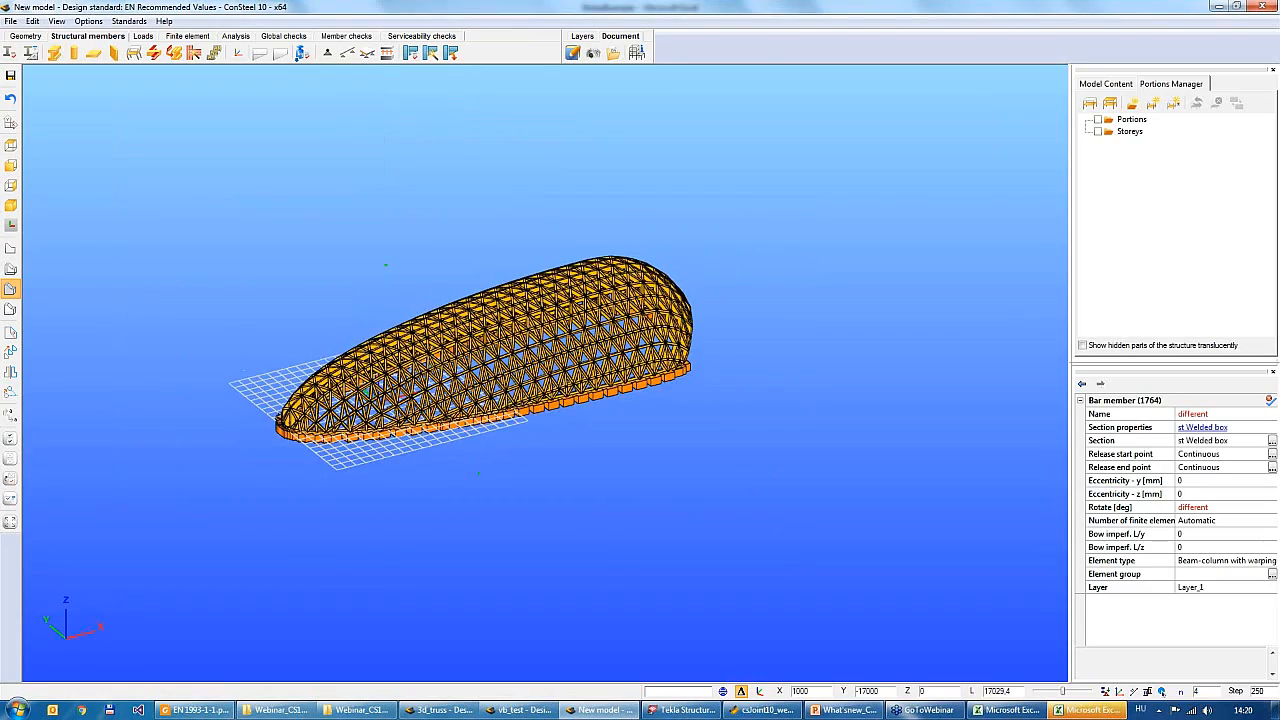
scroll(512, 417, down, 3)
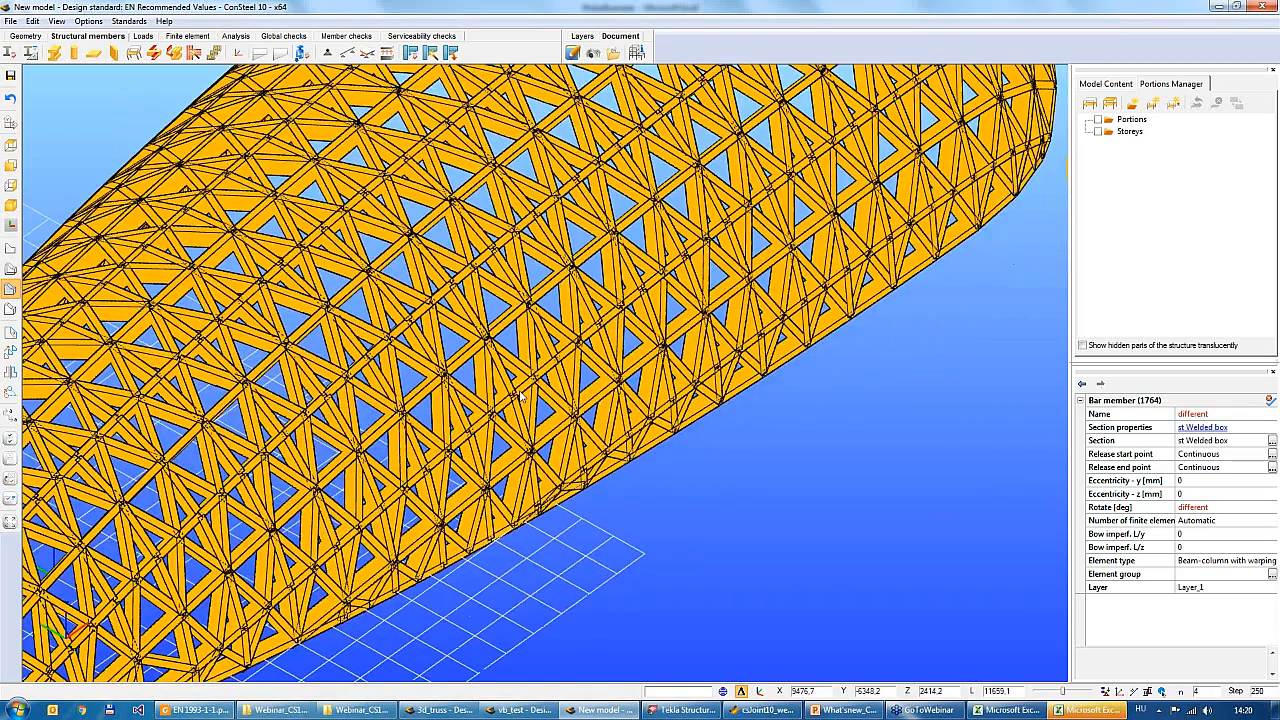
scroll(512, 417, up, 8)
middle_drag(517, 363, 645, 372)
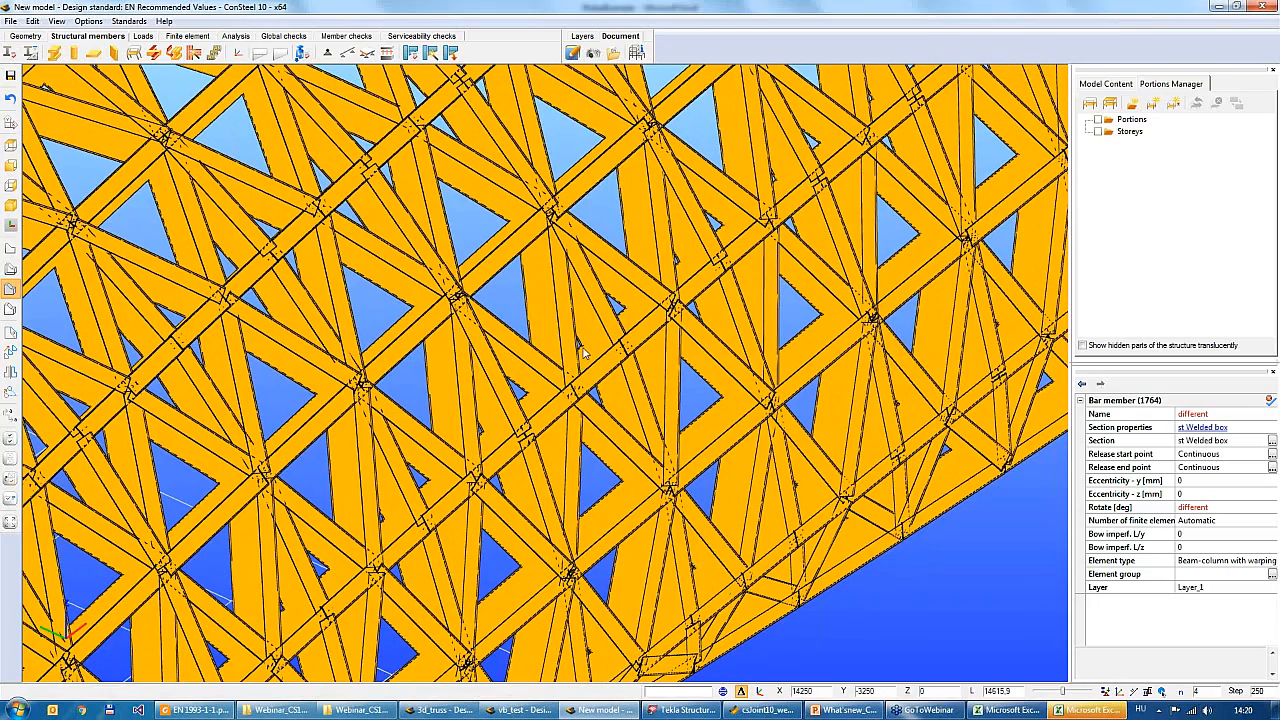
Examine the reoriented box sections along the dome's side and the whole structure from several angles
middle_drag(583, 352, 435, 336)
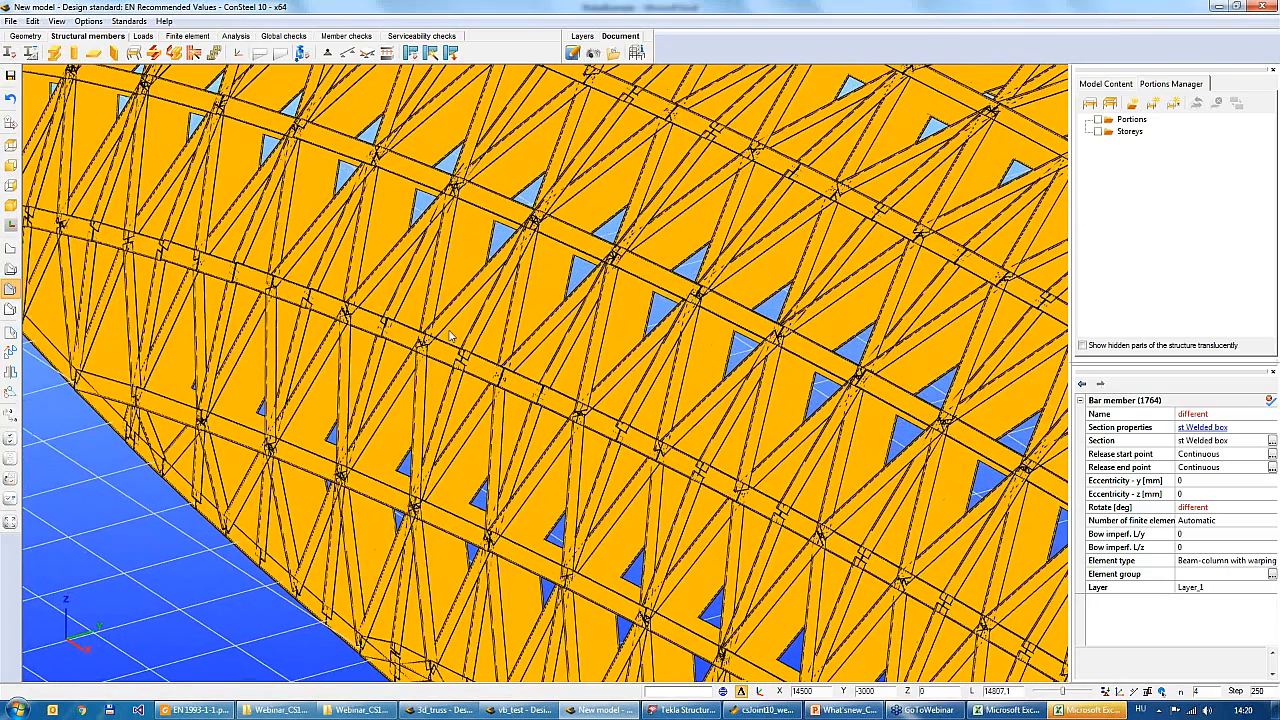
scroll(517, 287, up, 3)
scroll(517, 287, down, 3)
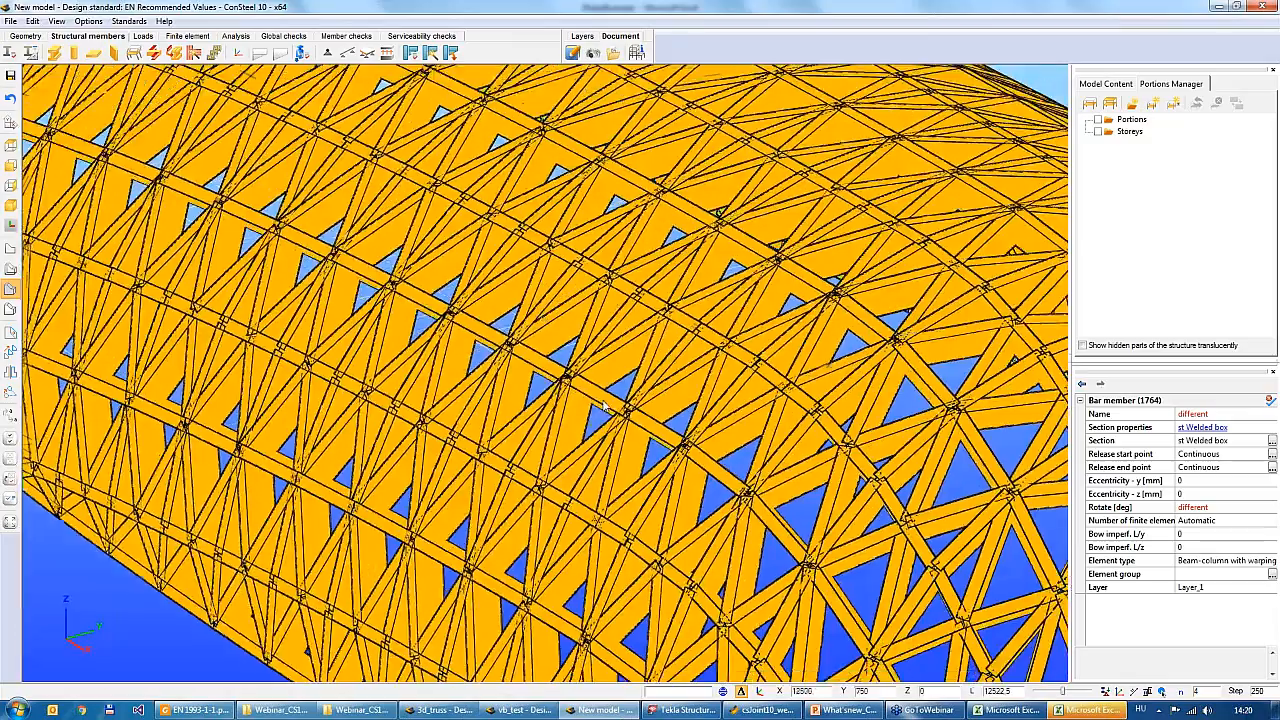
middle_drag(517, 287, 597, 412)
scroll(669, 409, down, 2)
scroll(597, 412, down, 4)
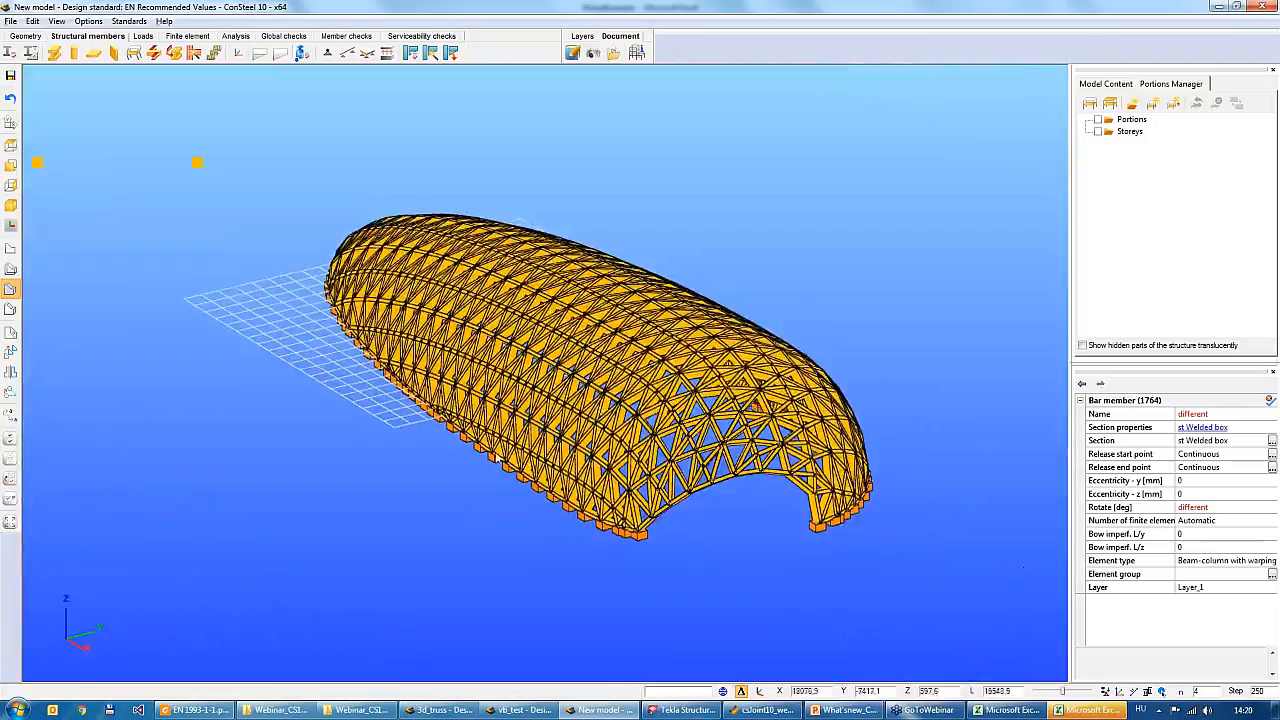
middle_drag(499, 385, 496, 344)
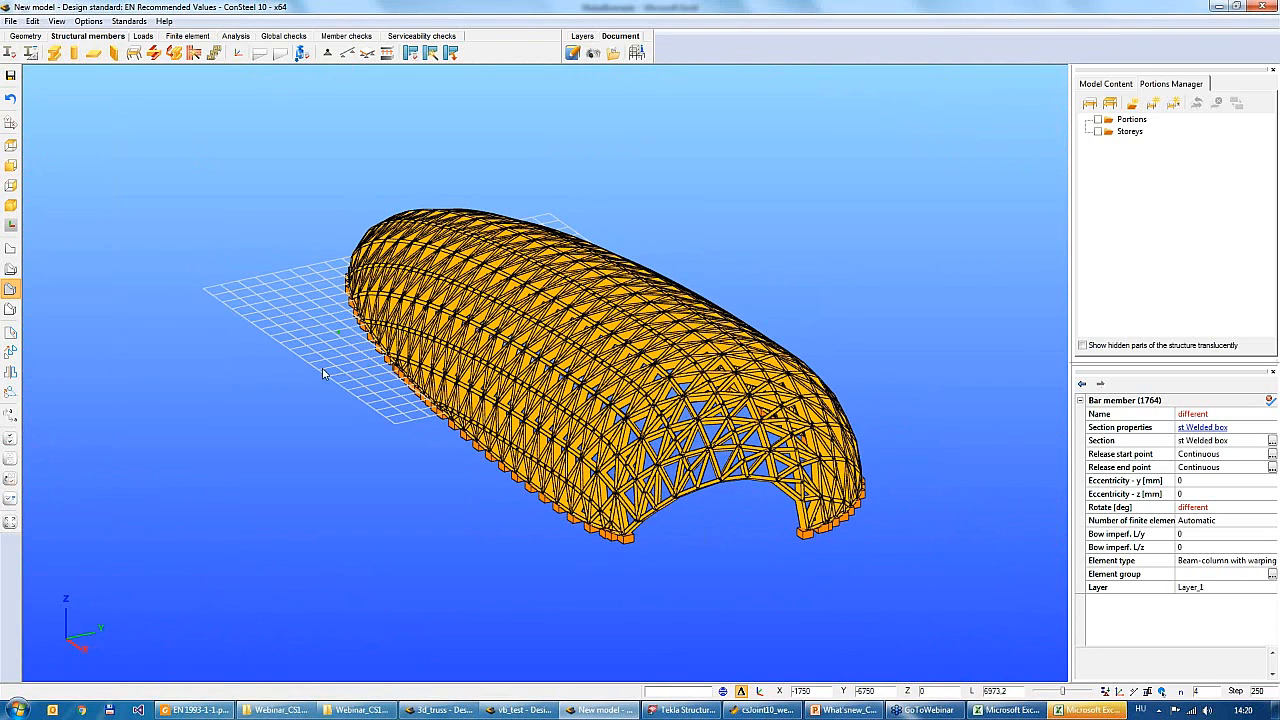
middle_drag(340, 417, 390, 390)
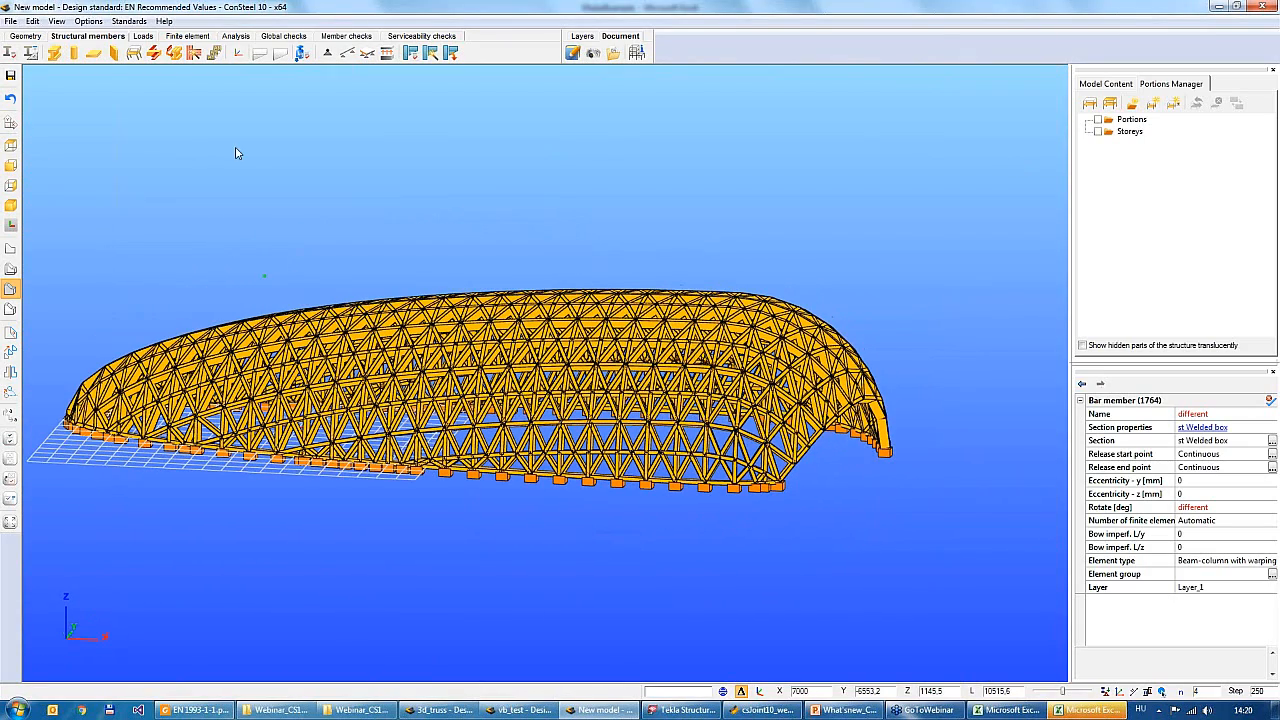
Start defining load transfer surfaces with the multiple placement option and no members selected
click(145, 38)
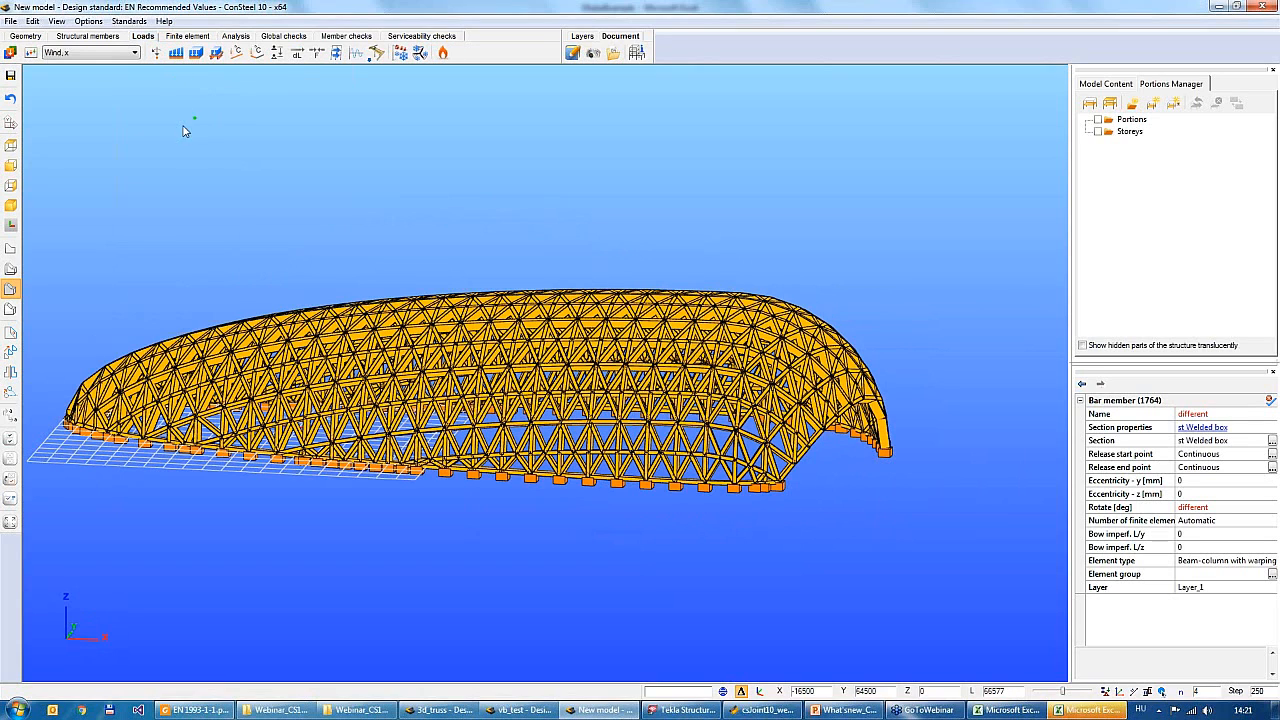
click(215, 55)
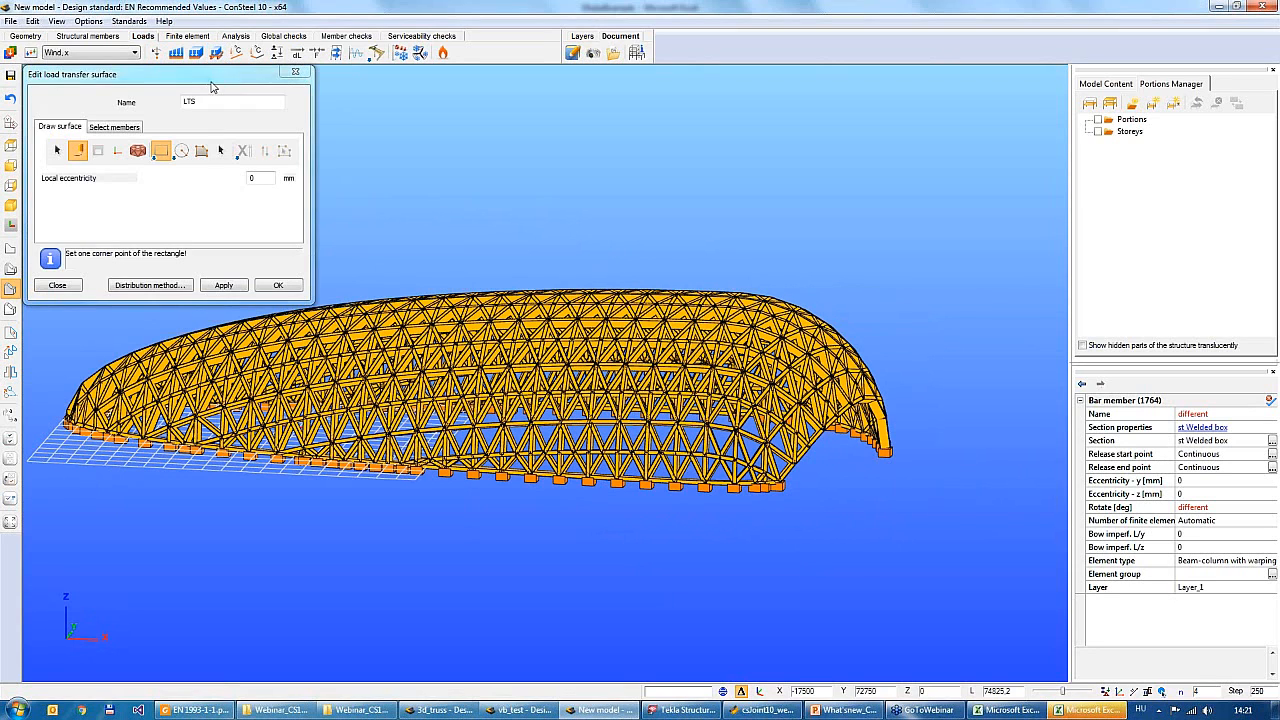
drag(211, 83, 219, 84)
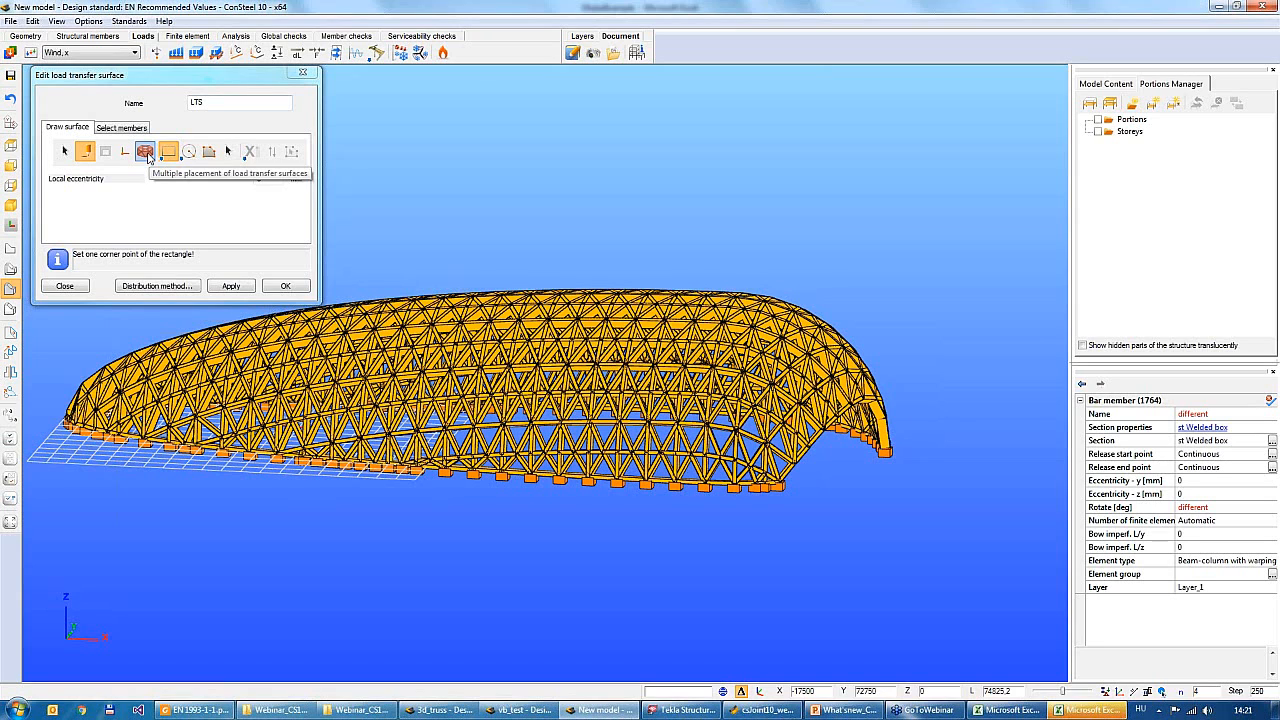
click(306, 76)
click(218, 55)
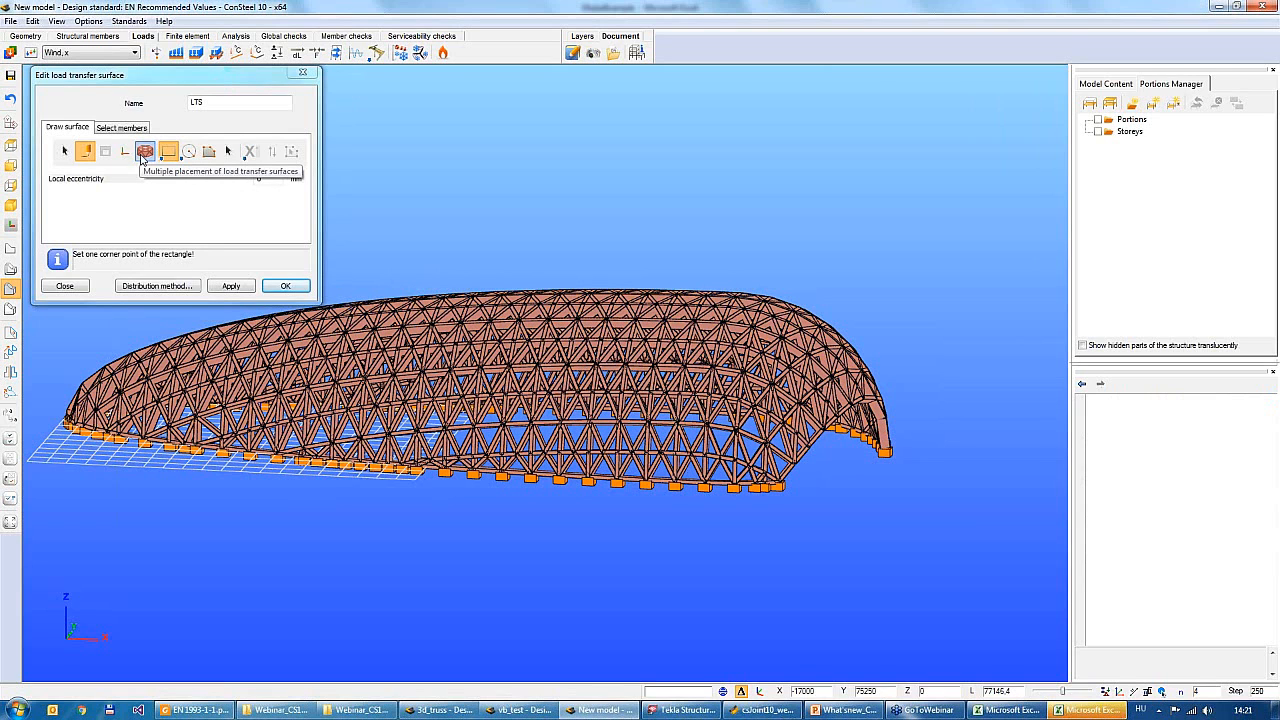
click(145, 151)
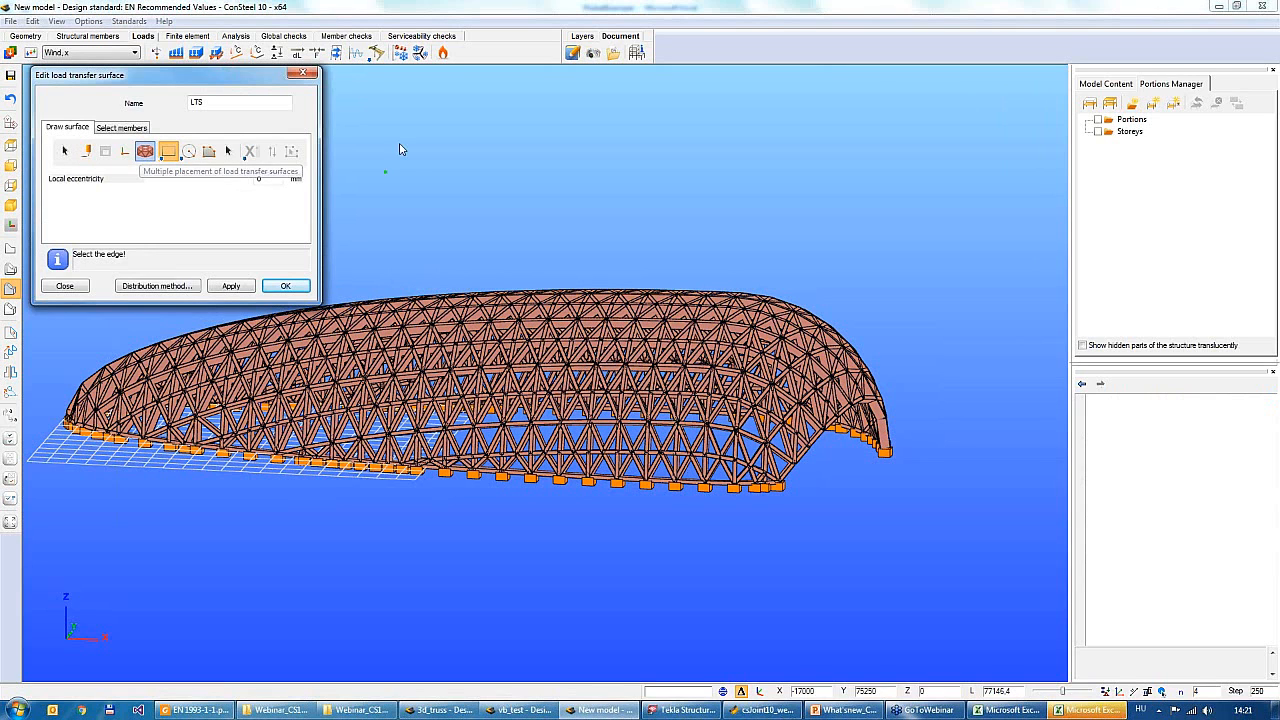
Switch the members to a wireframe section display and place load transfer surfaces over triangular bays in the dome's side
middle_drag(451, 156, 509, 211)
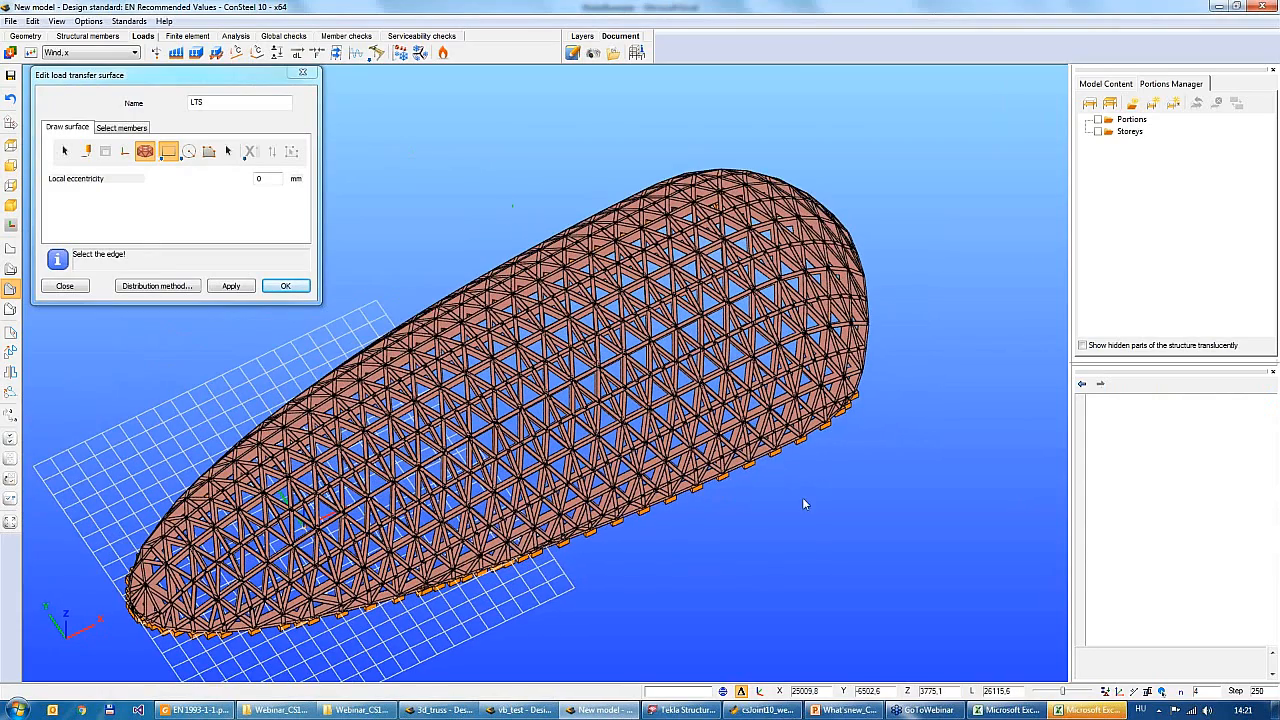
scroll(738, 528, down, 3)
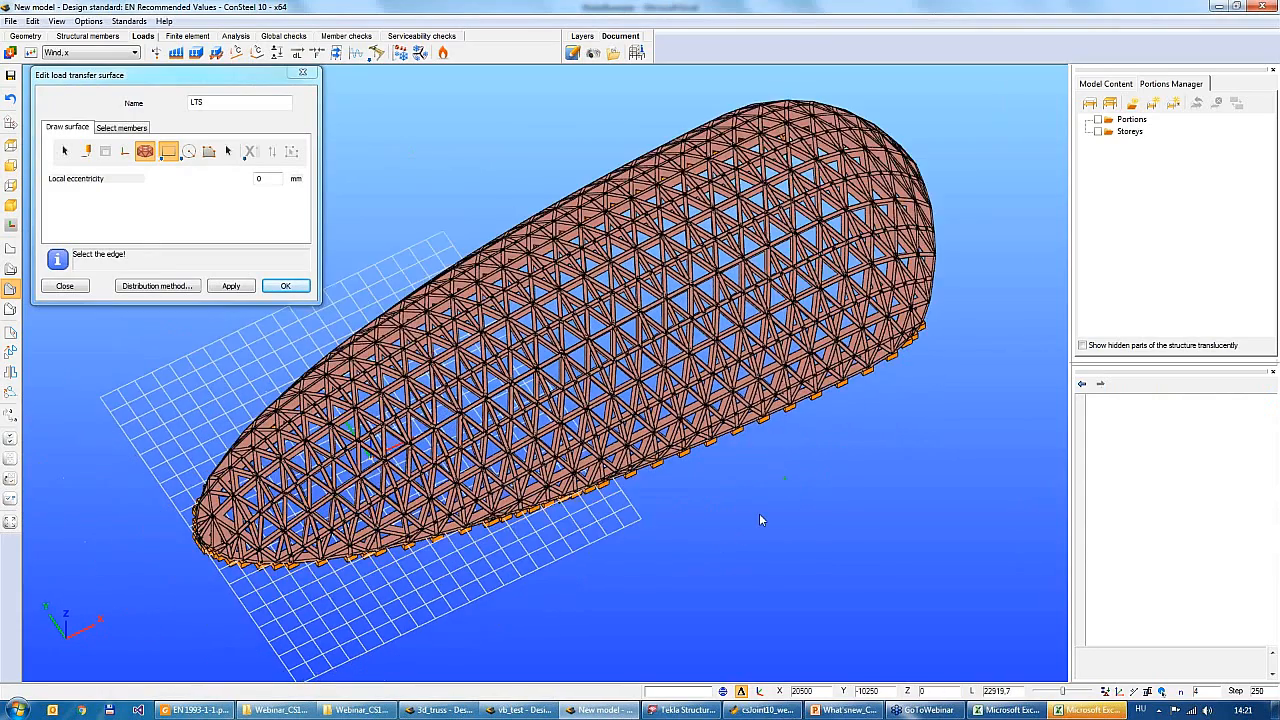
click(10, 269)
middle_drag(539, 242, 452, 257)
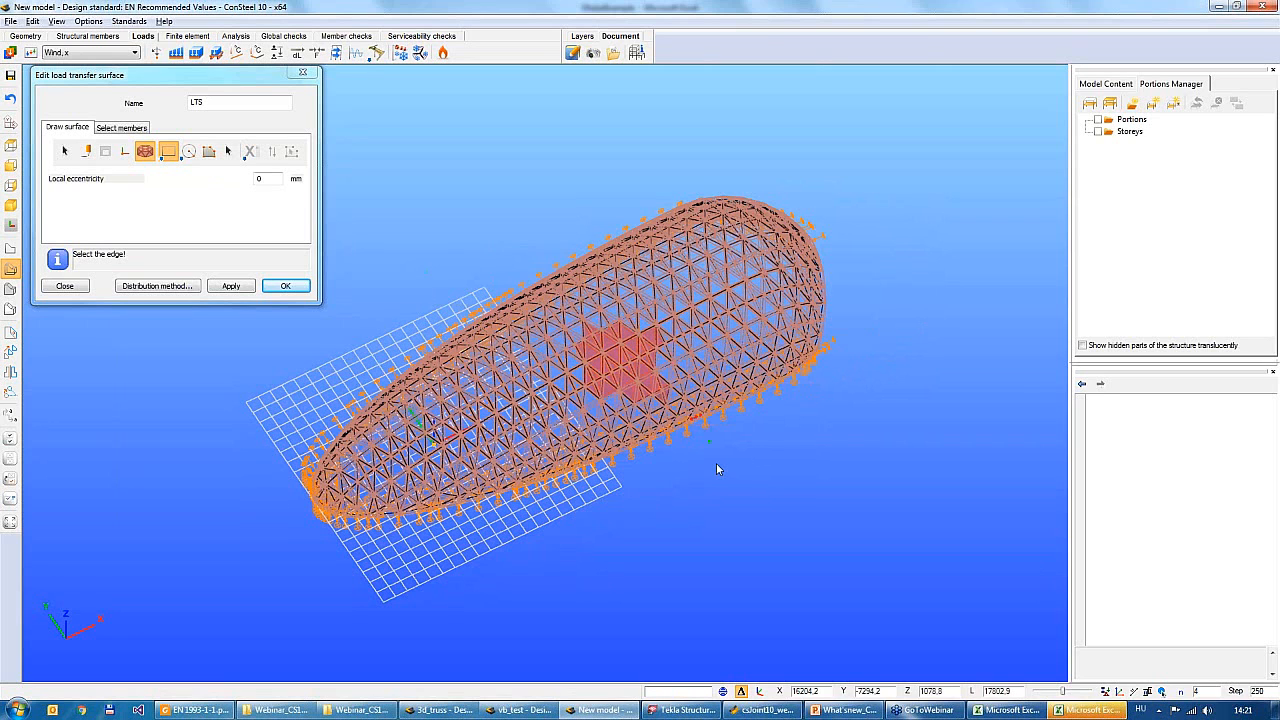
alt+middle_drag(716, 463, 623, 380)
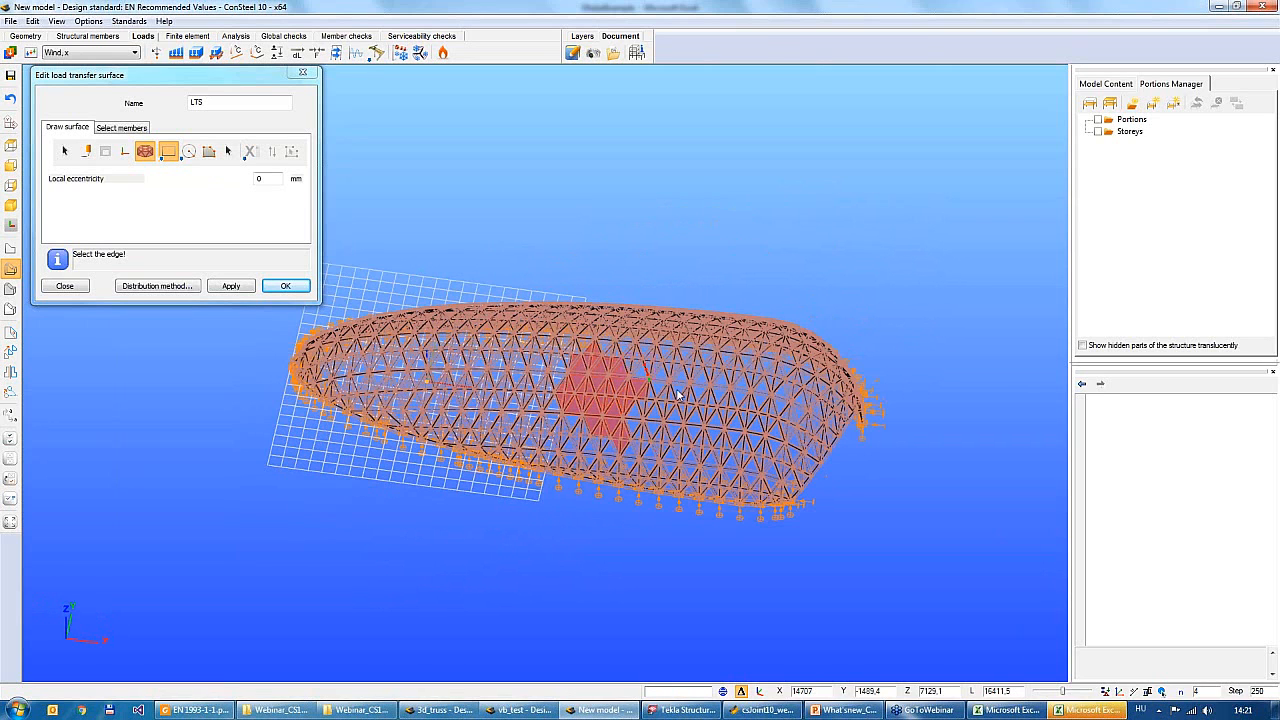
click(767, 446)
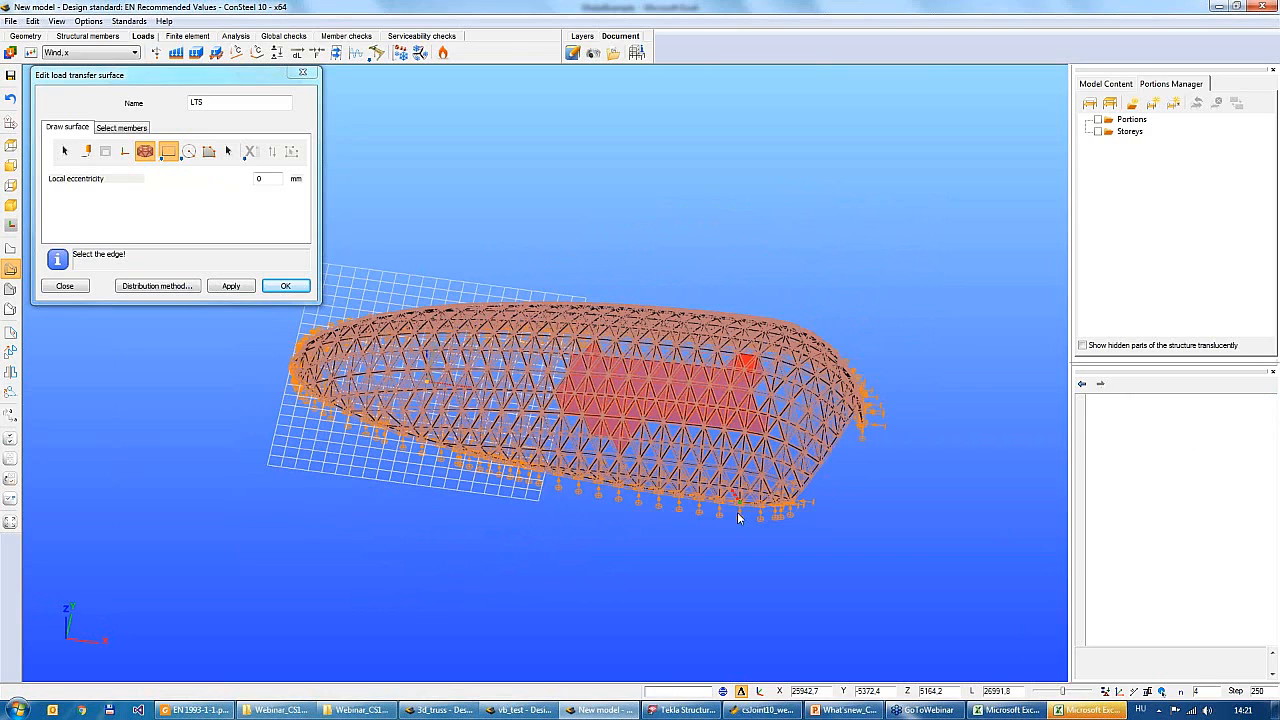
click(770, 474)
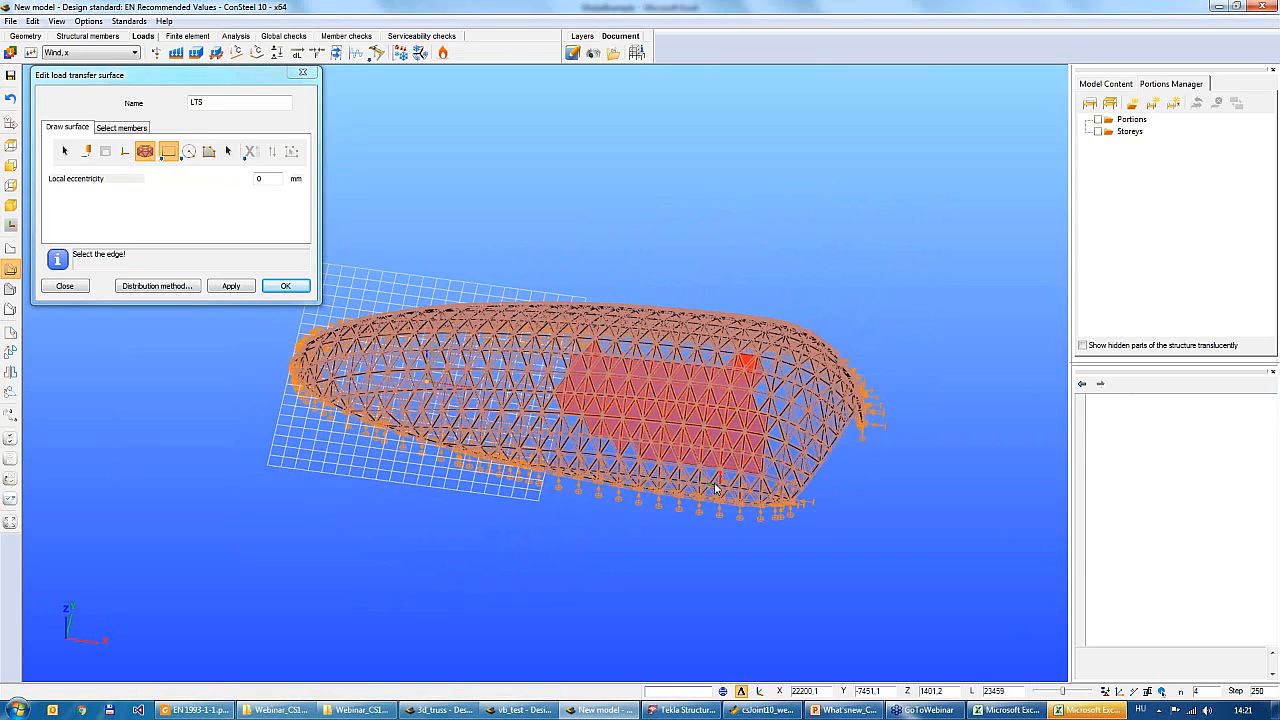
In the XZ side view, window-select the edges at the dome's low, tapered end to cover its bays with load transfer surfaces
key(ctrl+2)
scroll(656, 477, up, 5)
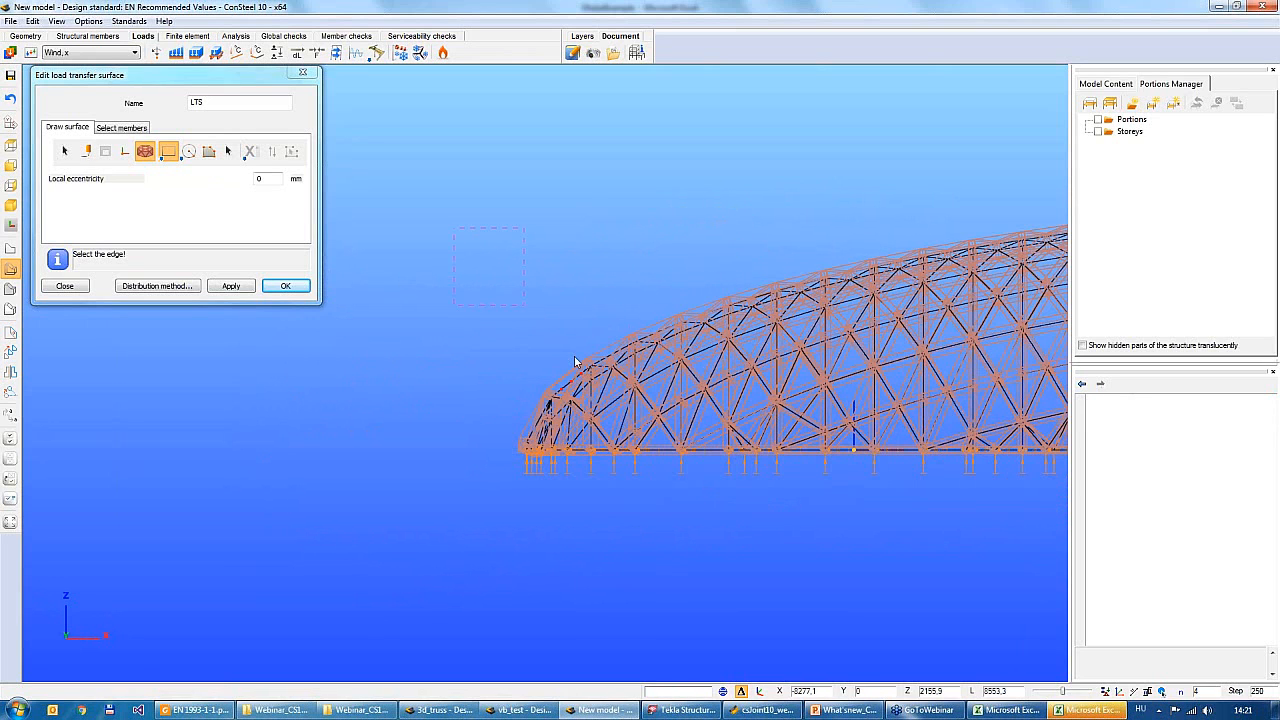
click(598, 541)
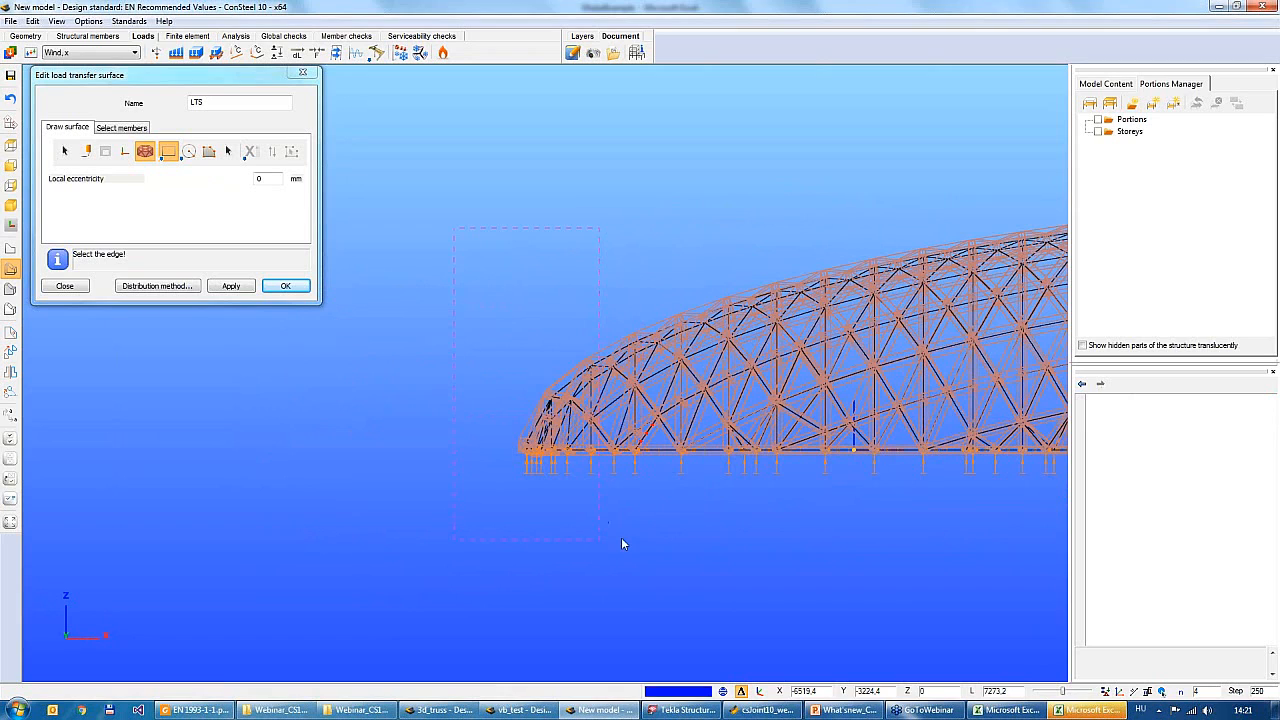
click(577, 259)
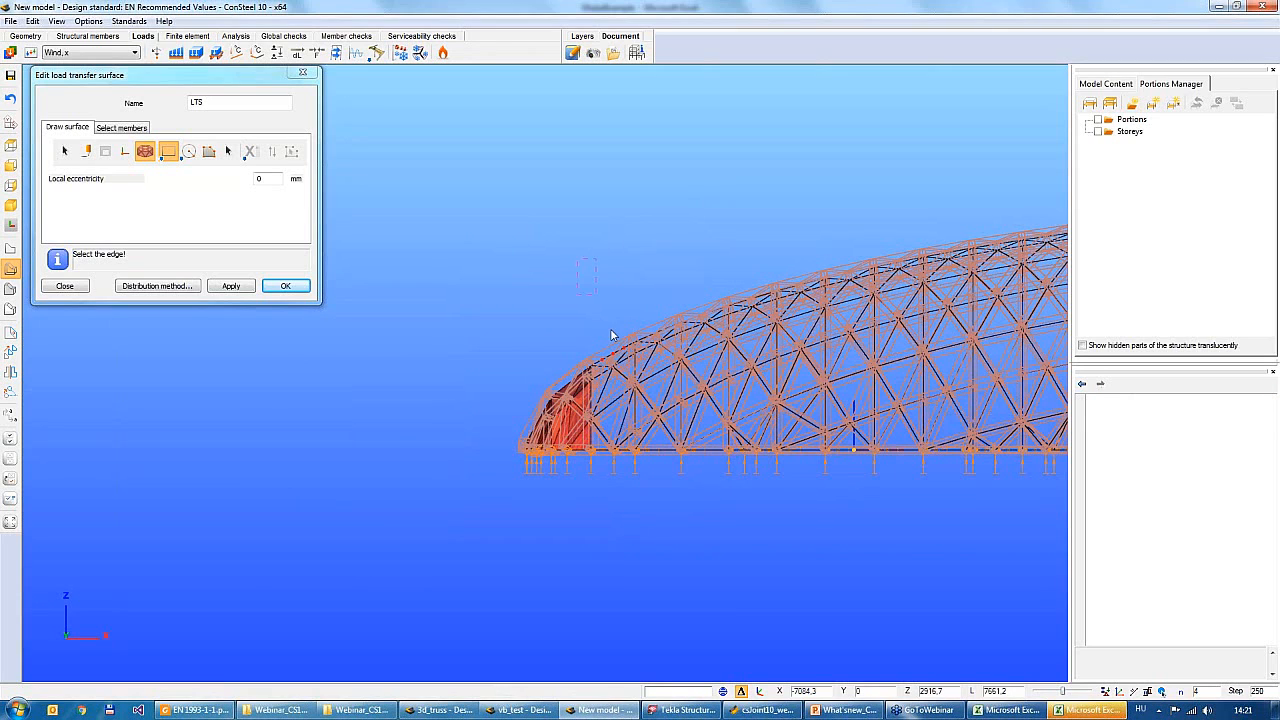
click(695, 515)
scroll(724, 494, up, 1)
scroll(724, 494, up, 1)
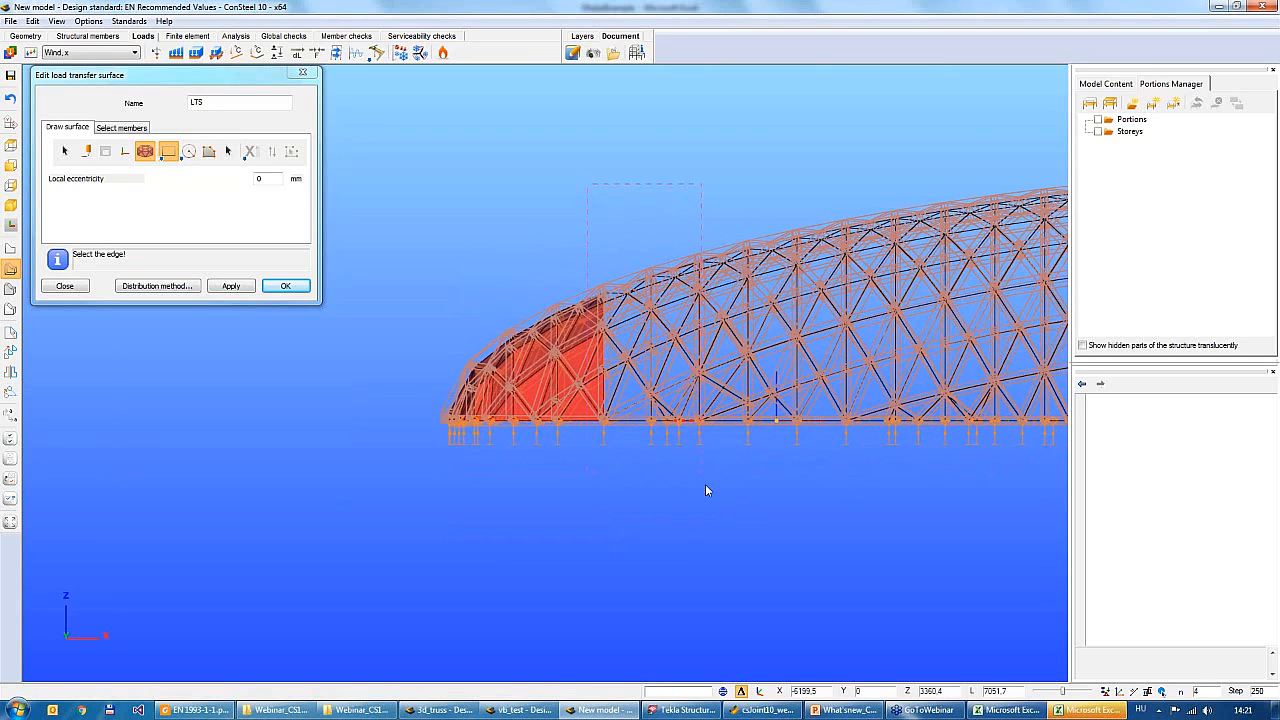
click(710, 493)
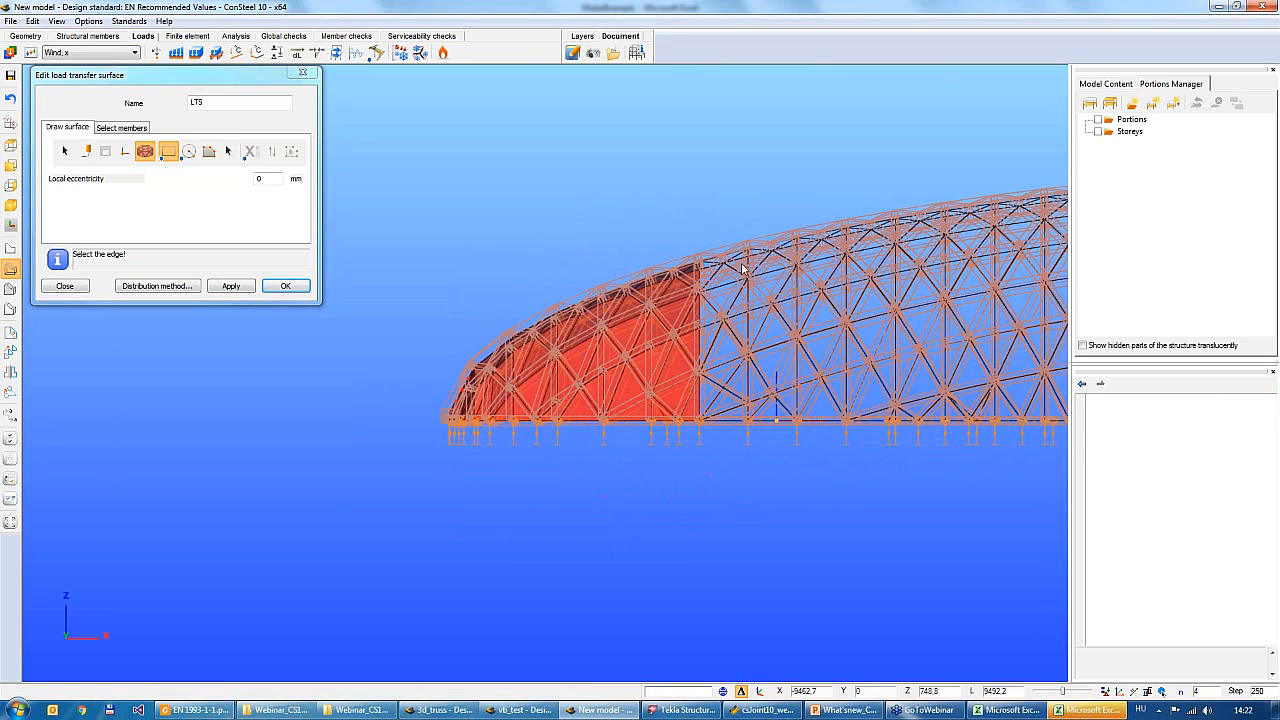
Extend the load transfer surfaces from the tapered end towards mid-length, window-selecting strips of at most 200 edges at once
middle_drag(749, 186, 665, 189)
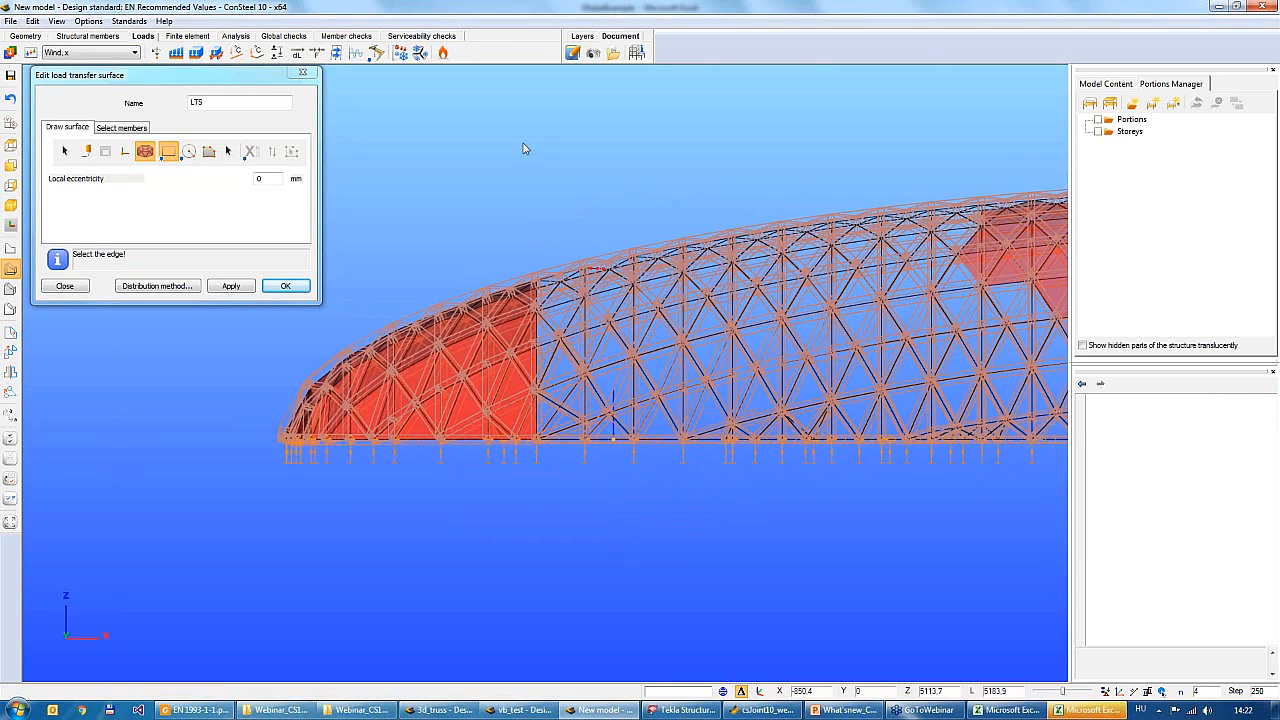
click(523, 146)
click(940, 502)
drag(547, 238, 651, 494)
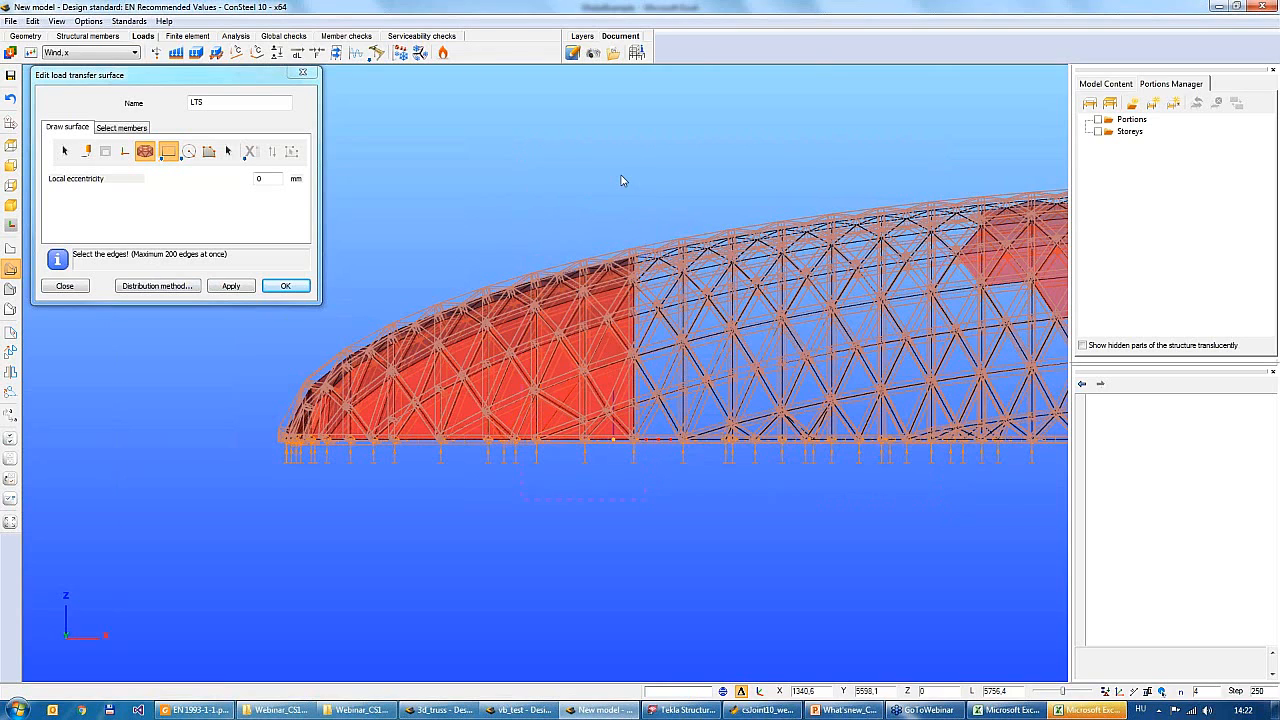
drag(708, 410, 742, 494)
drag(720, 163, 845, 478)
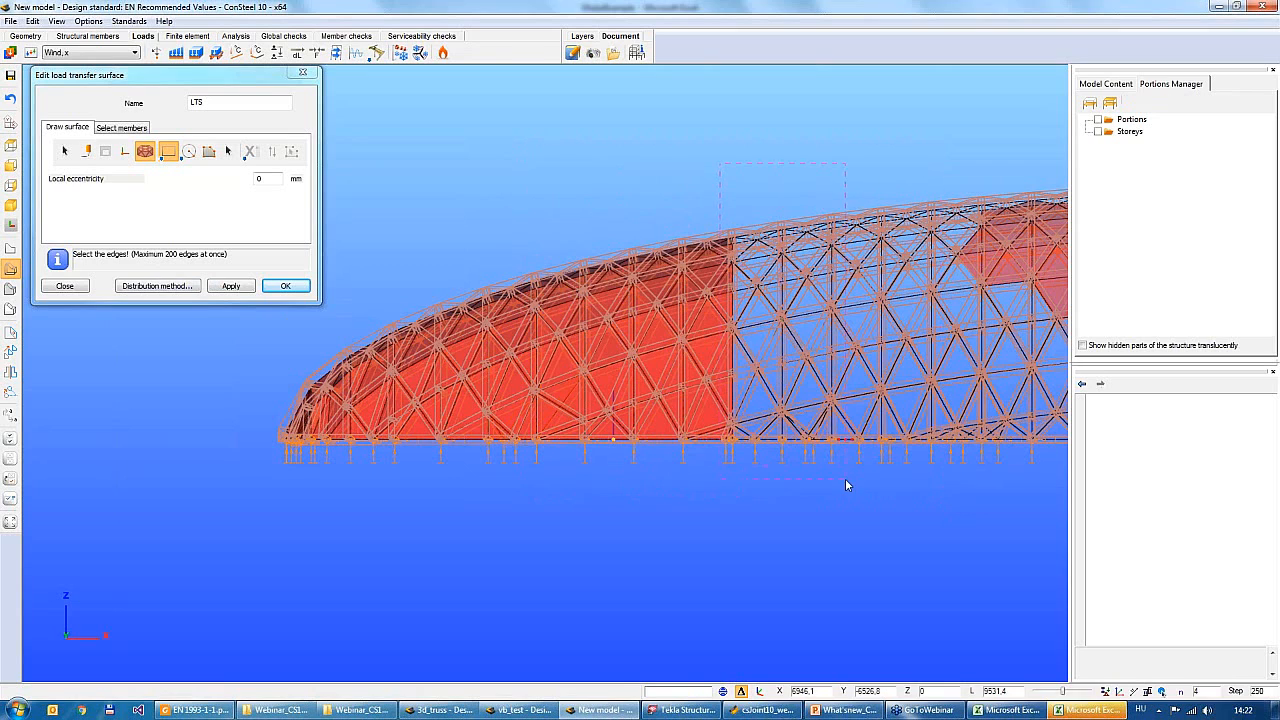
drag(820, 142, 944, 488)
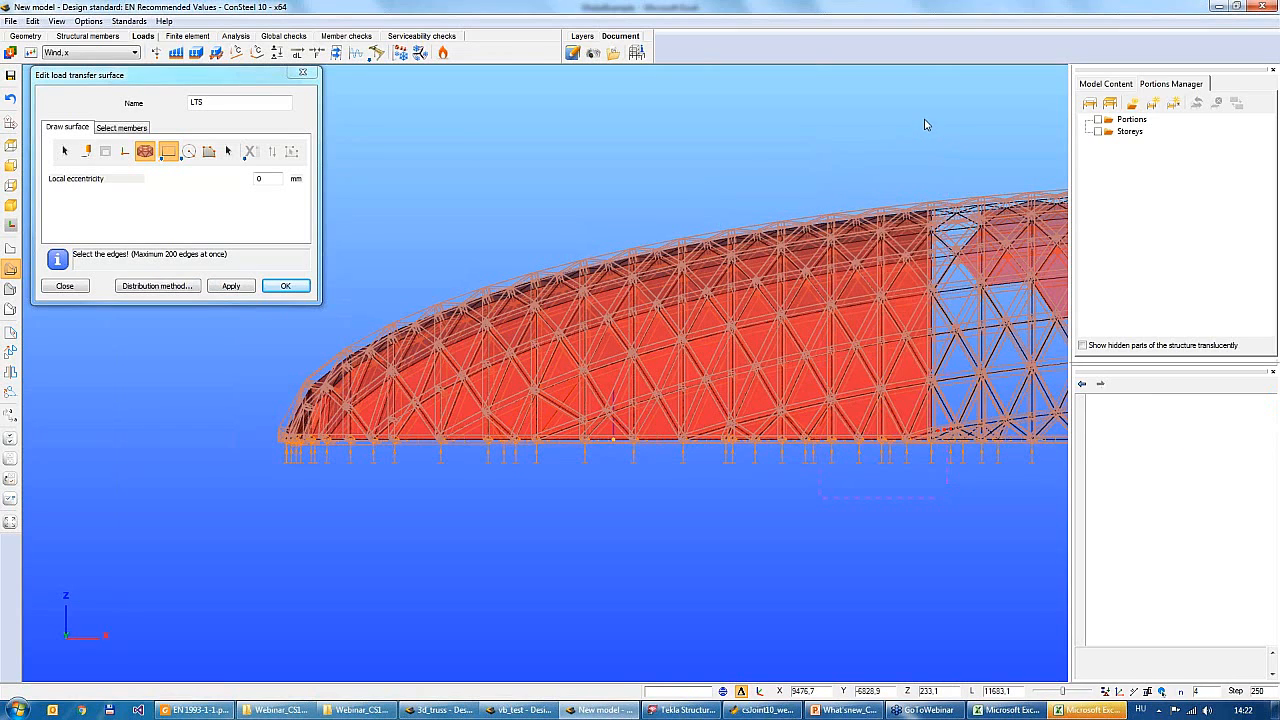
drag(970, 343, 1004, 507)
Cover the dome's middle stretch up to the start of its tall rounded end with load transfer surfaces, strip by strip
middle_drag(988, 505, 833, 413)
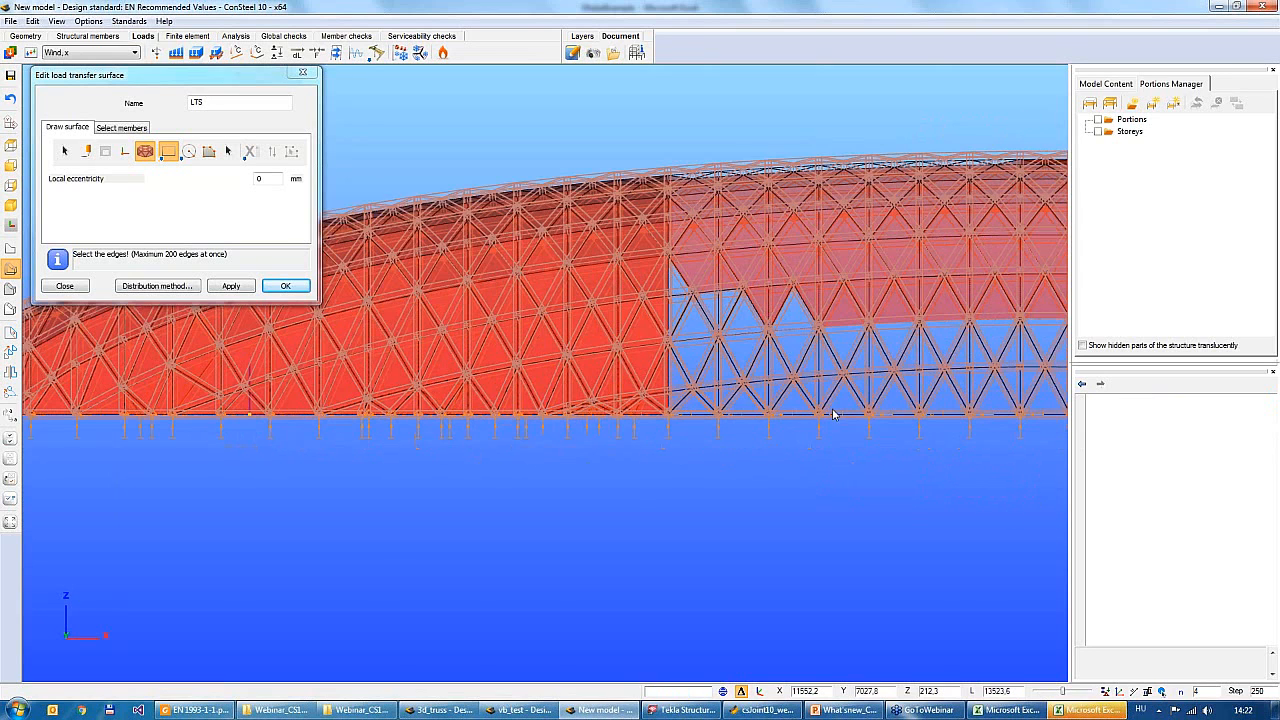
drag(660, 110, 829, 478)
drag(650, 120, 775, 454)
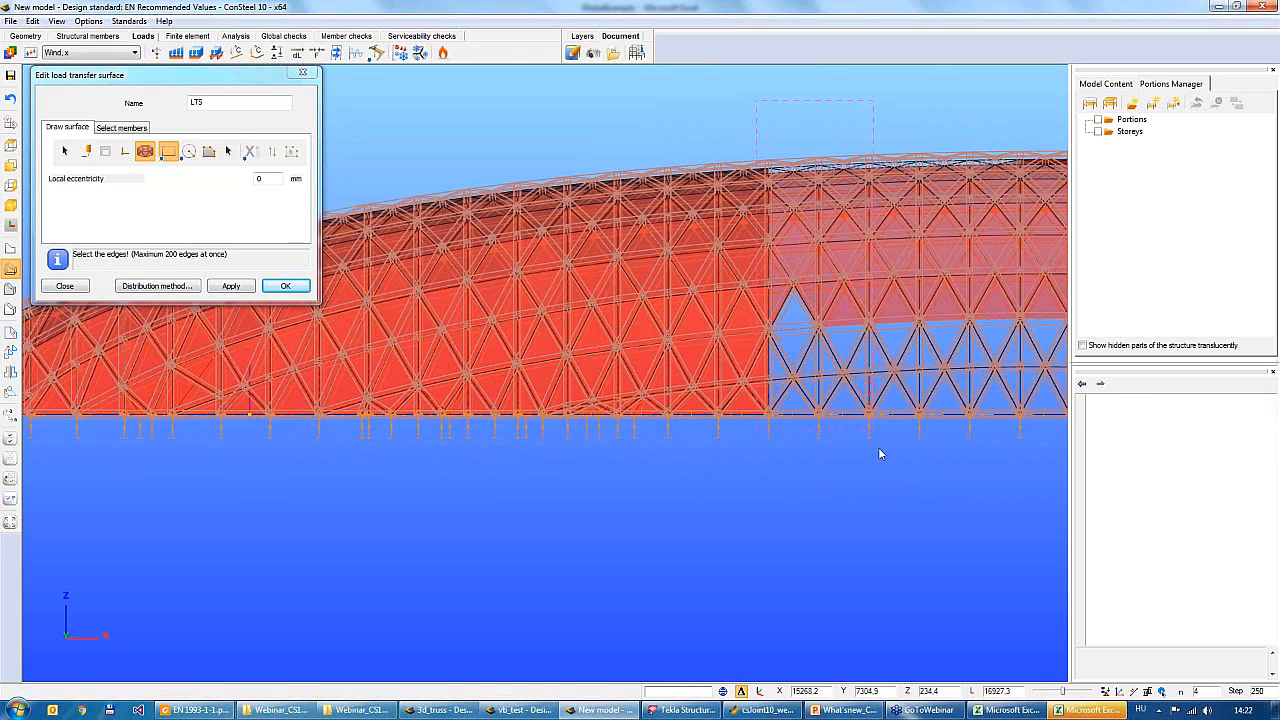
drag(879, 453, 881, 452)
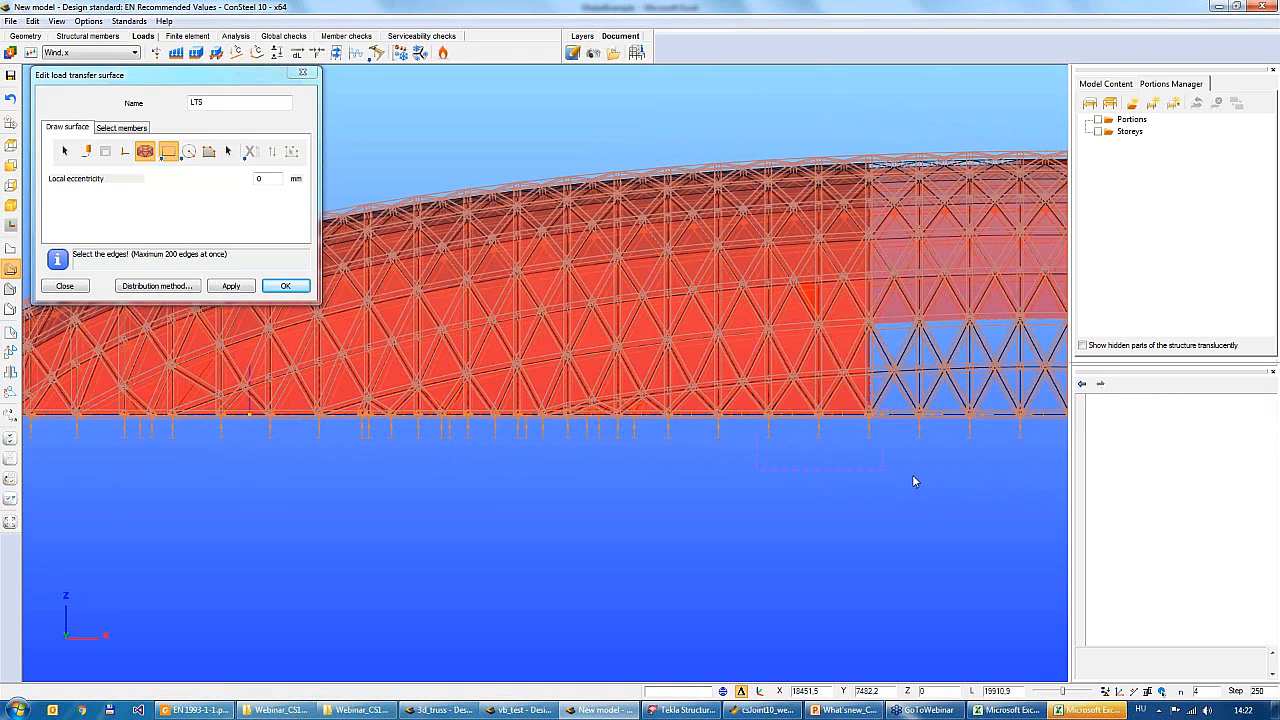
middle_drag(916, 482, 789, 472)
drag(731, 107, 854, 465)
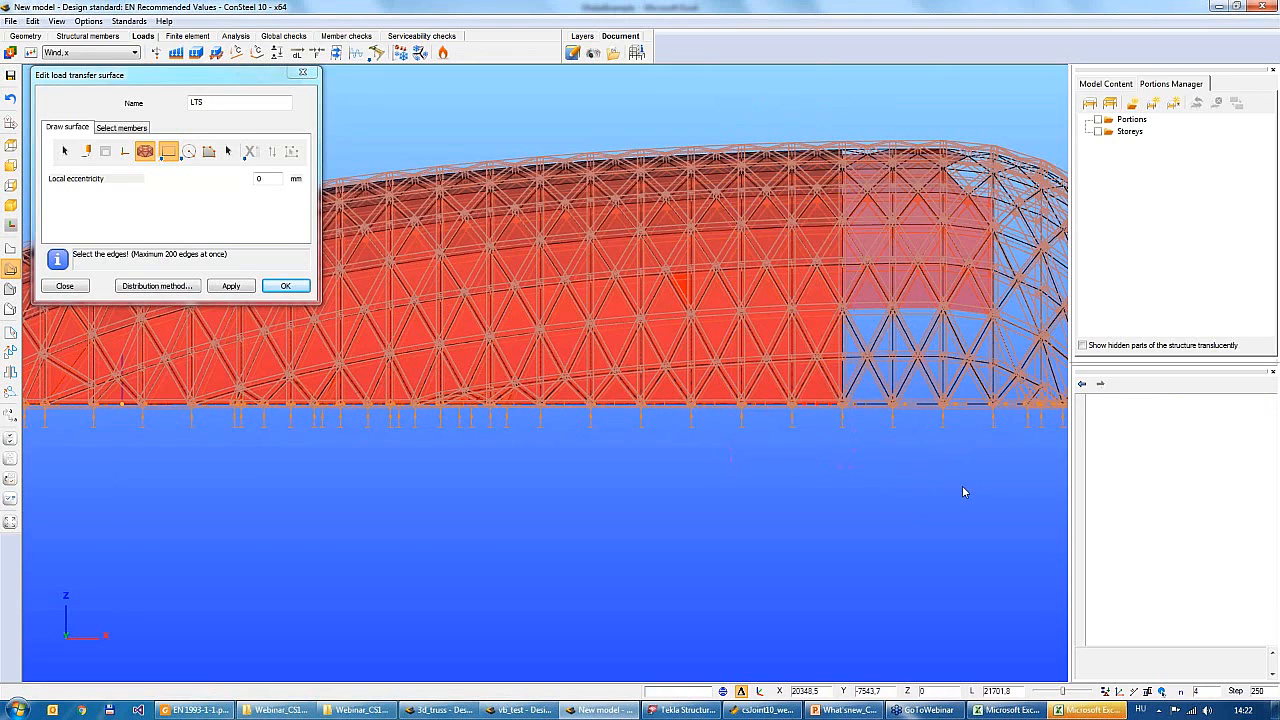
middle_drag(962, 485, 767, 515)
drag(534, 128, 661, 490)
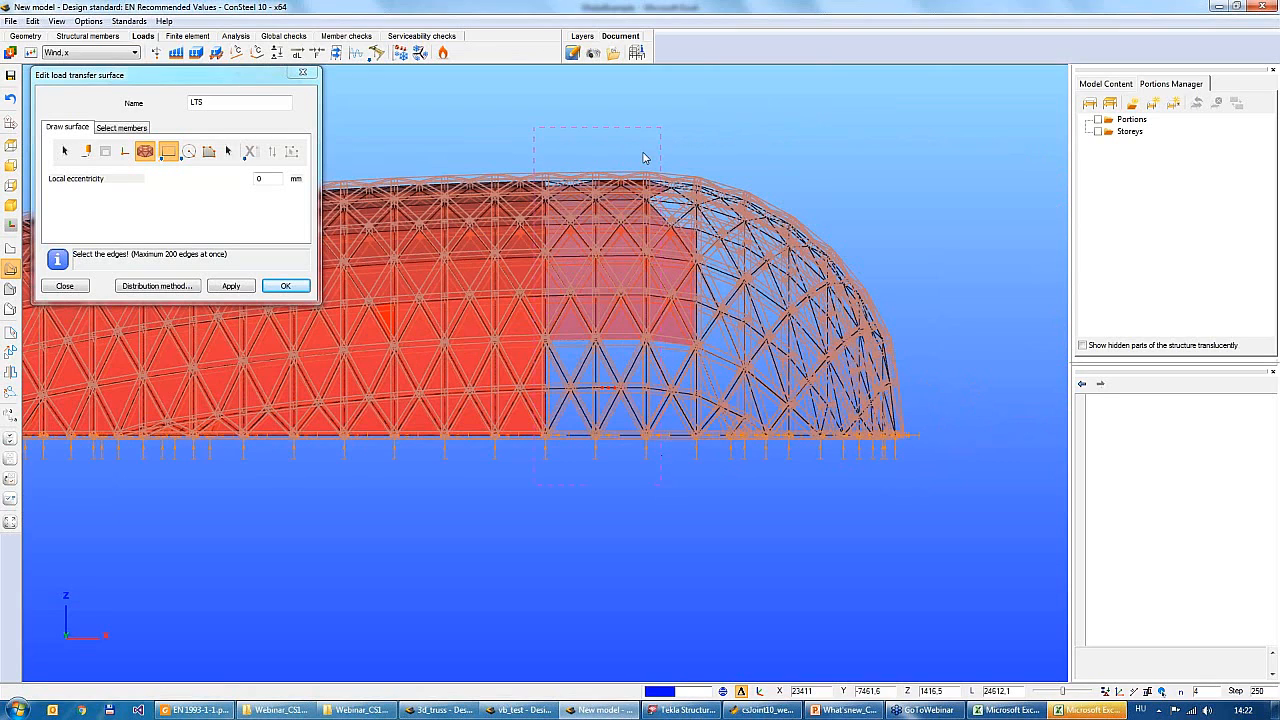
Cover the bays of the dome's tall rounded end with load transfer surfaces and finish the surface definition
drag(664, 207, 762, 482)
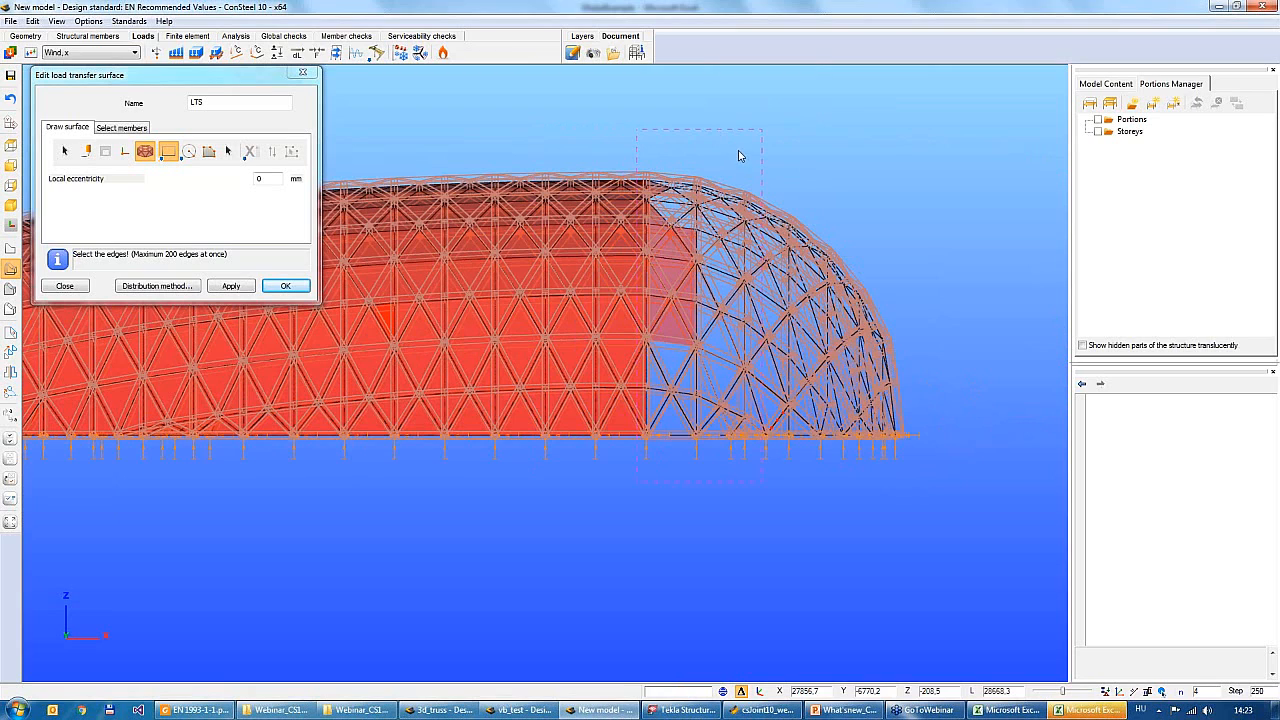
click(739, 157)
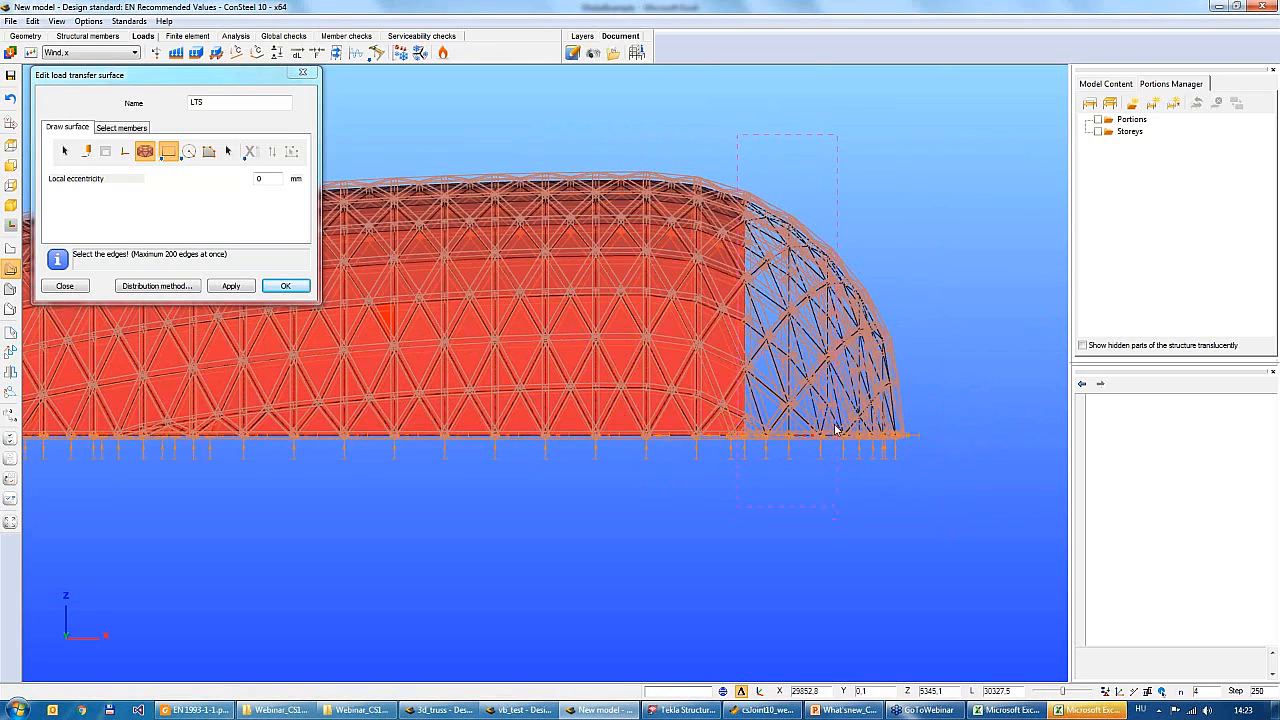
click(805, 184)
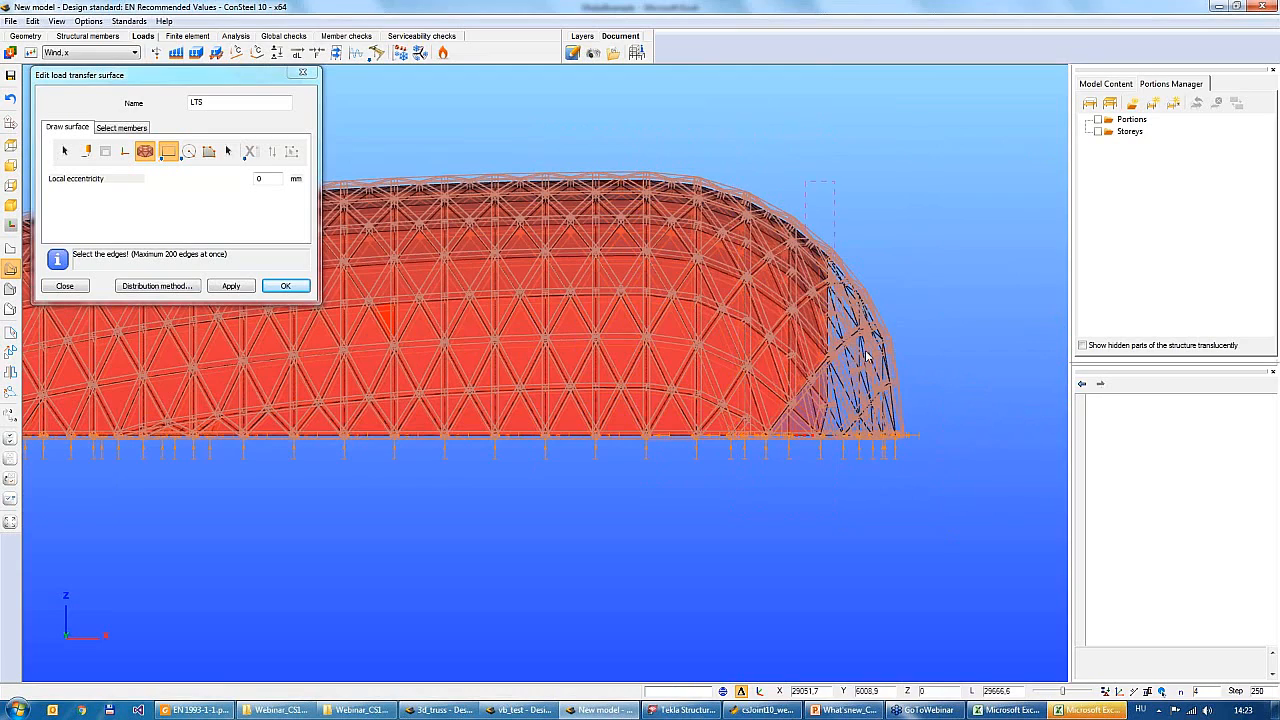
click(921, 508)
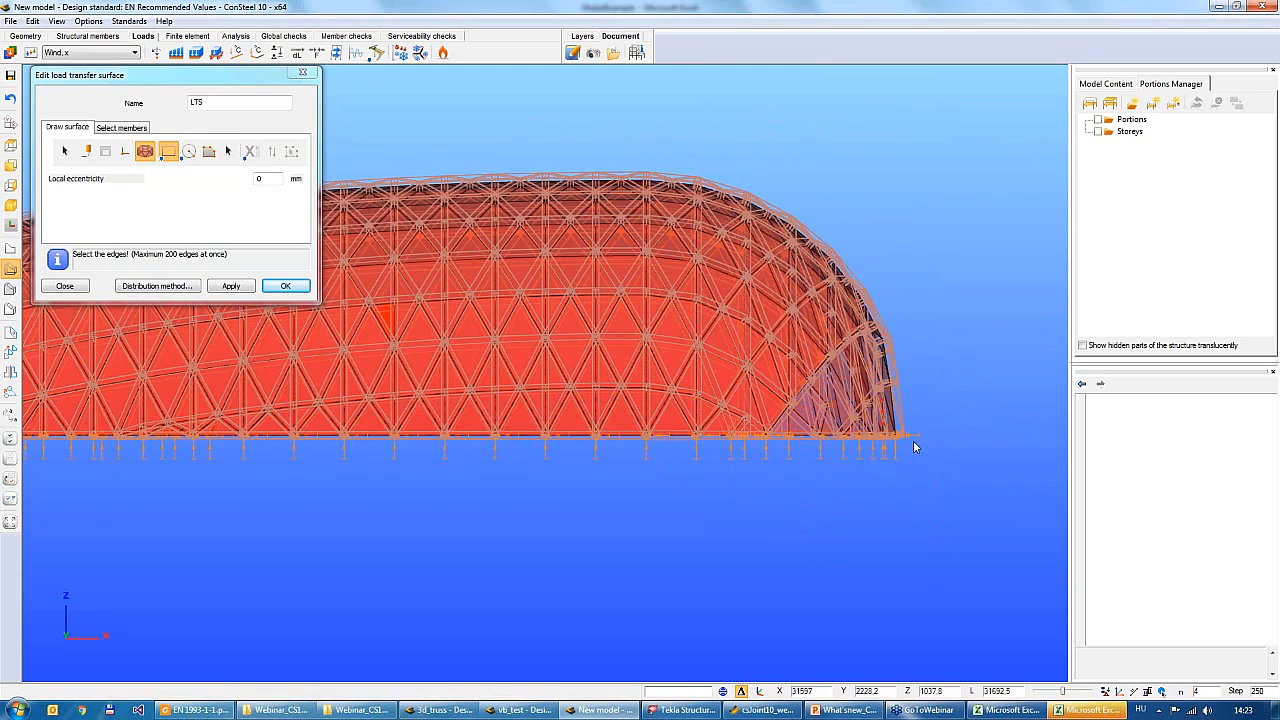
middle_drag(913, 441, 643, 430)
click(303, 72)
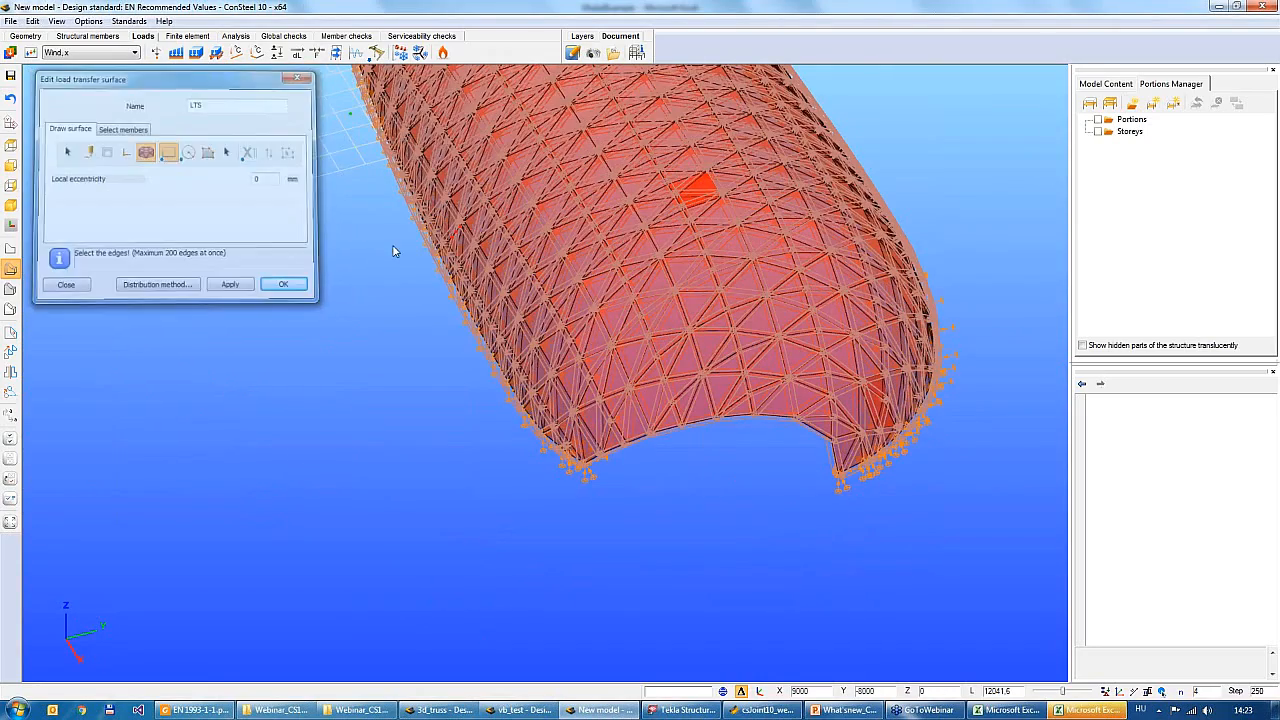
Delete the overlapping load transfer surfaces from three adjacent triangular bays near the dome's tall rounded end
middle_drag(707, 176, 643, 383)
scroll(643, 383, up, 2)
middle_drag(651, 429, 639, 441)
scroll(640, 441, up, 2)
click(632, 449)
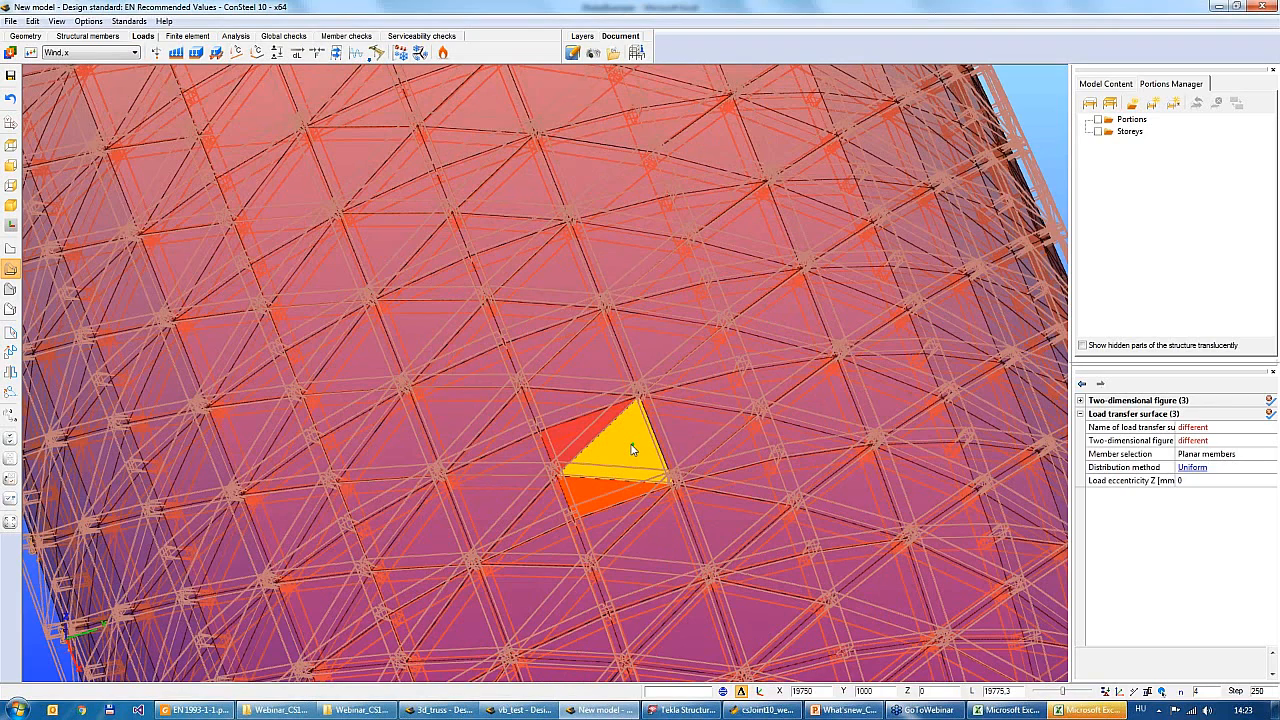
key(Escape)
scroll(586, 441, up, 3)
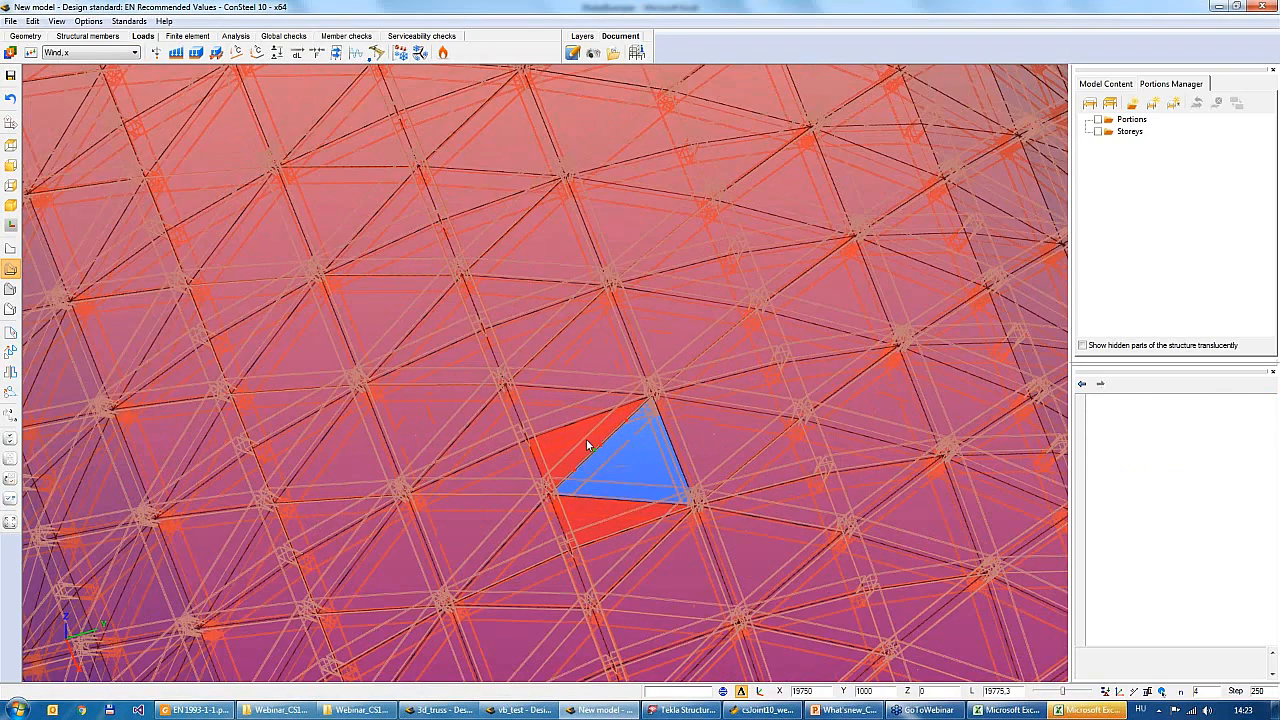
click(537, 490)
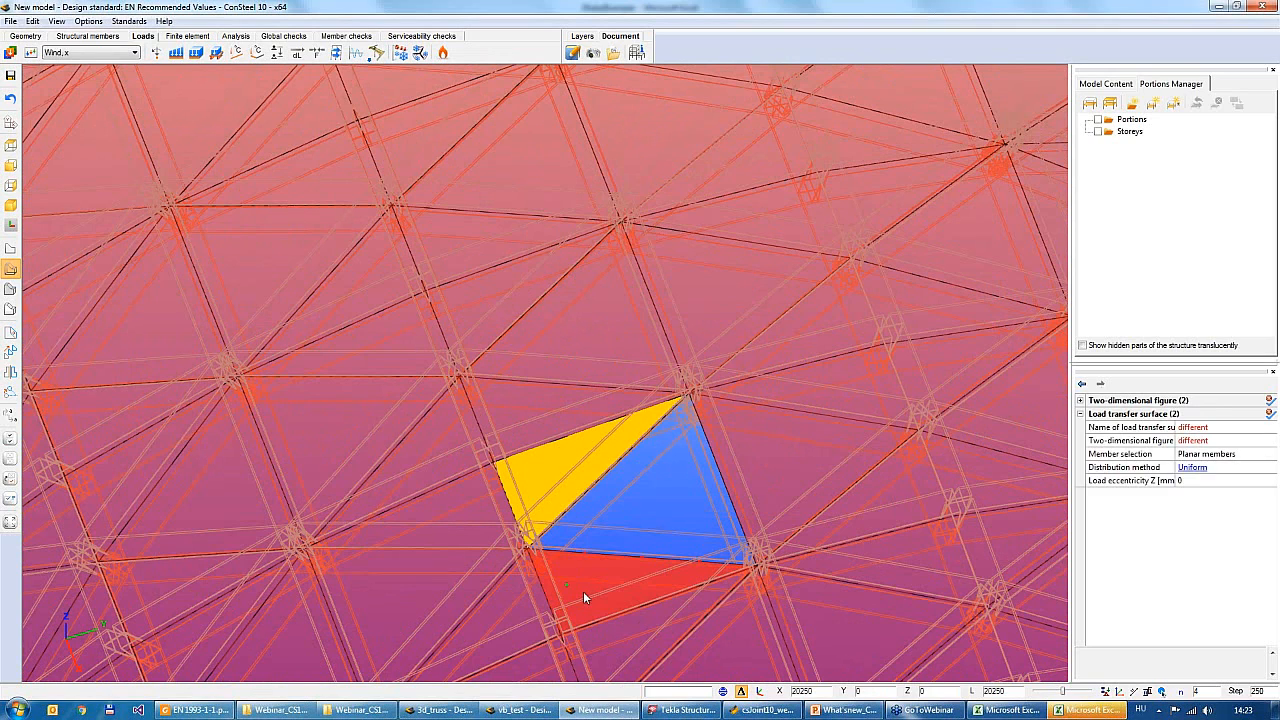
key(Escape)
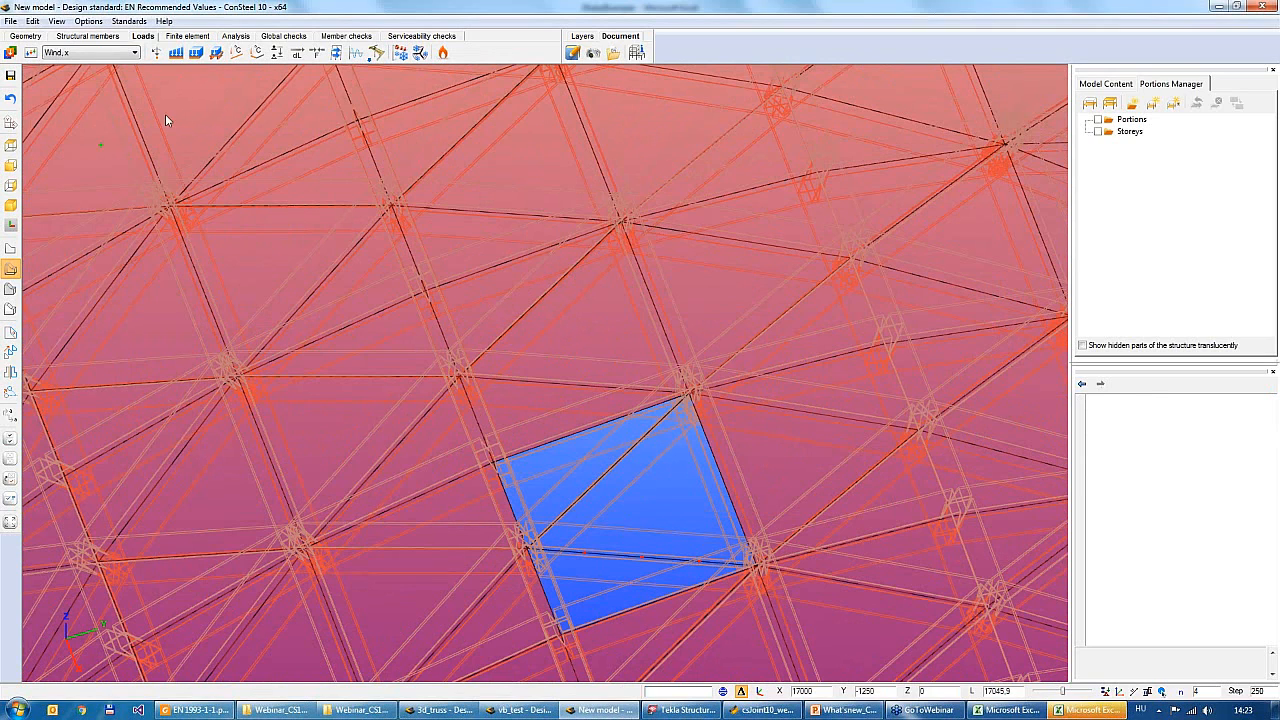
Create new load transfer surfaces in the upper and middle emptied triangular bays by selecting their edges, with 0 mm local eccentricity
click(216, 52)
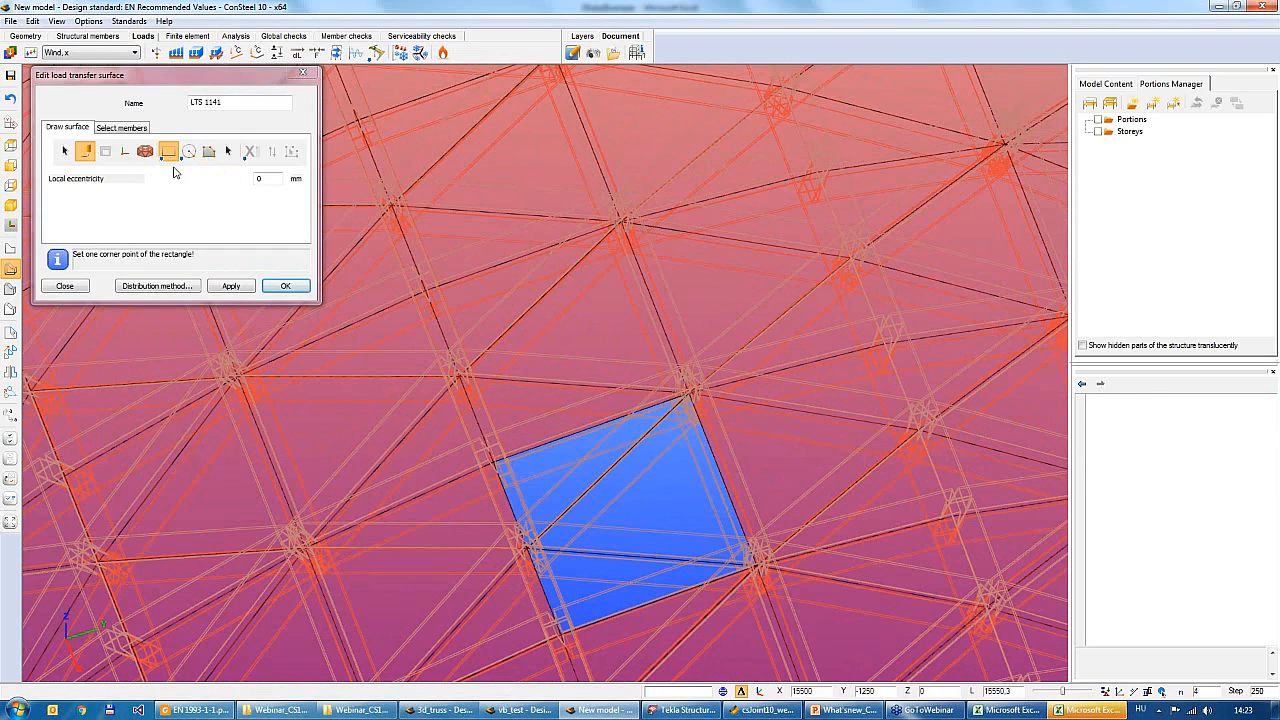
click(188, 151)
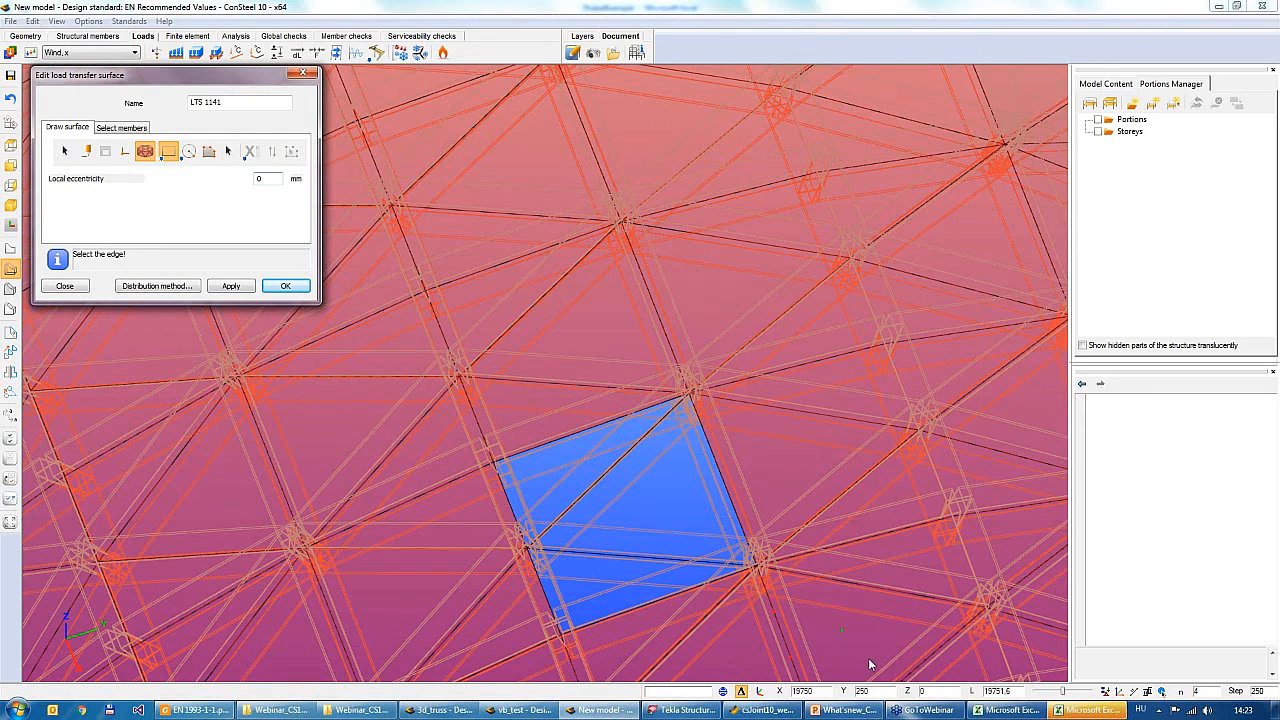
click(538, 451)
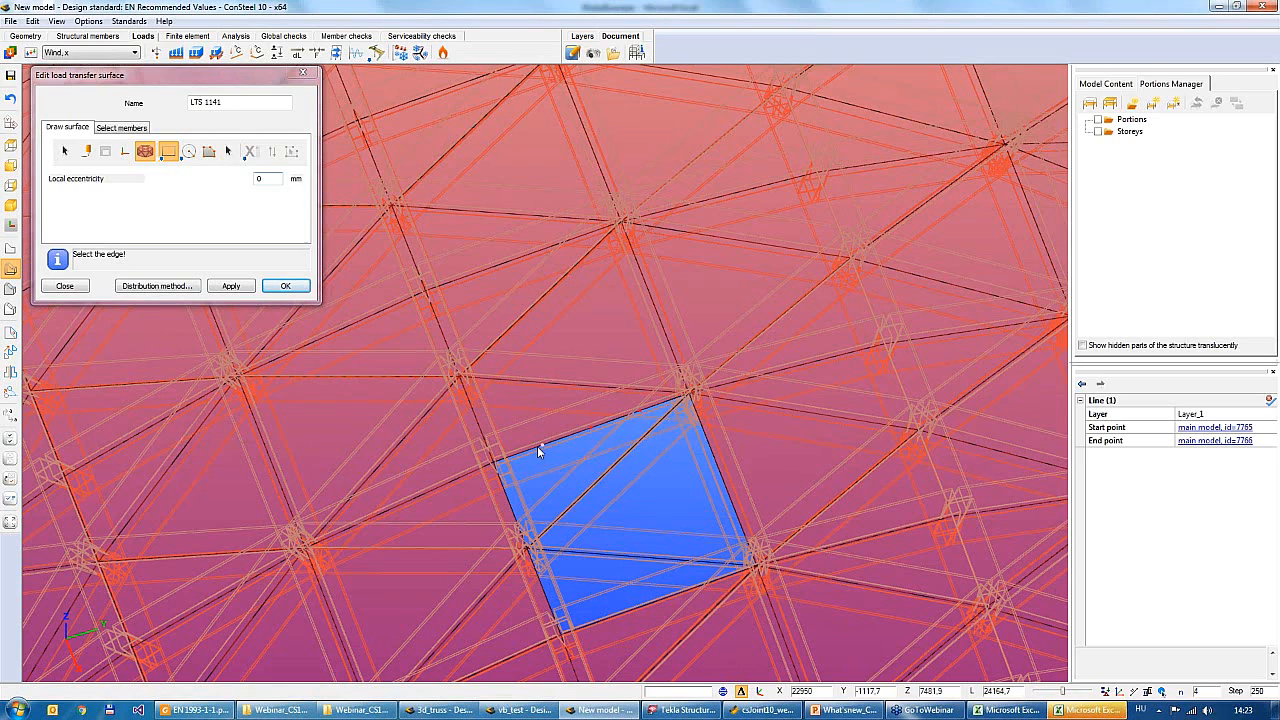
click(589, 492)
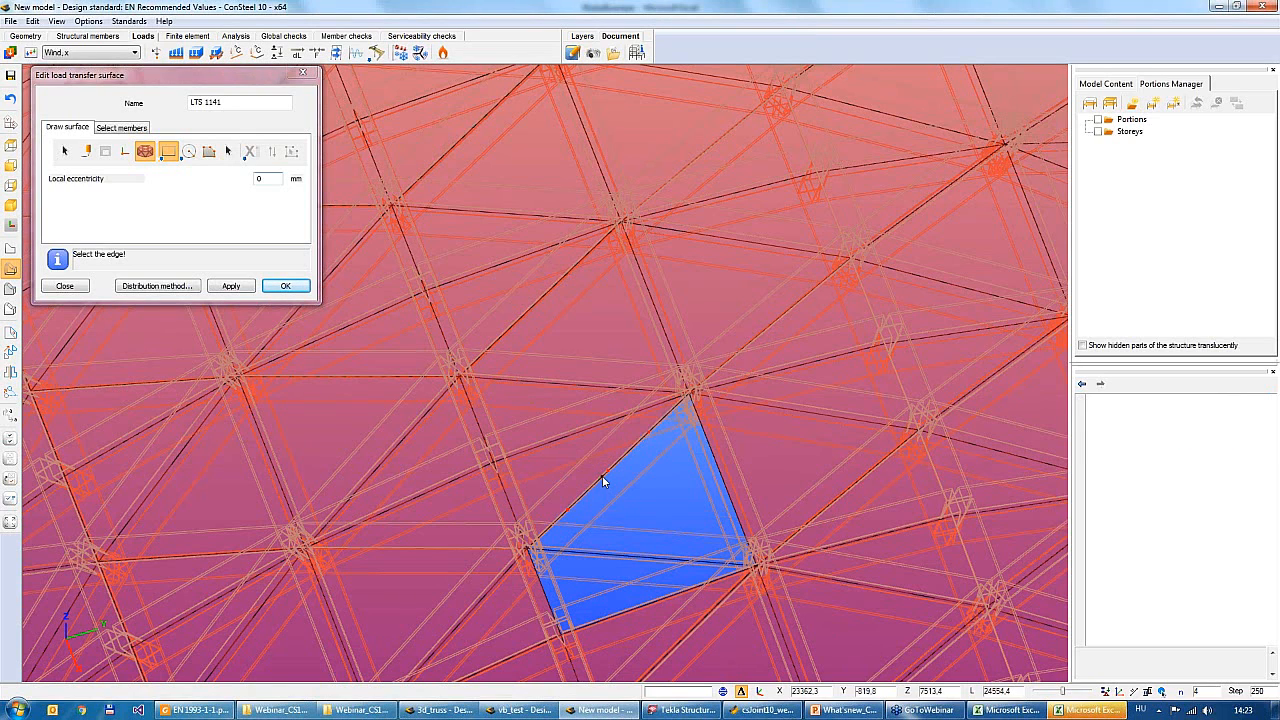
click(602, 475)
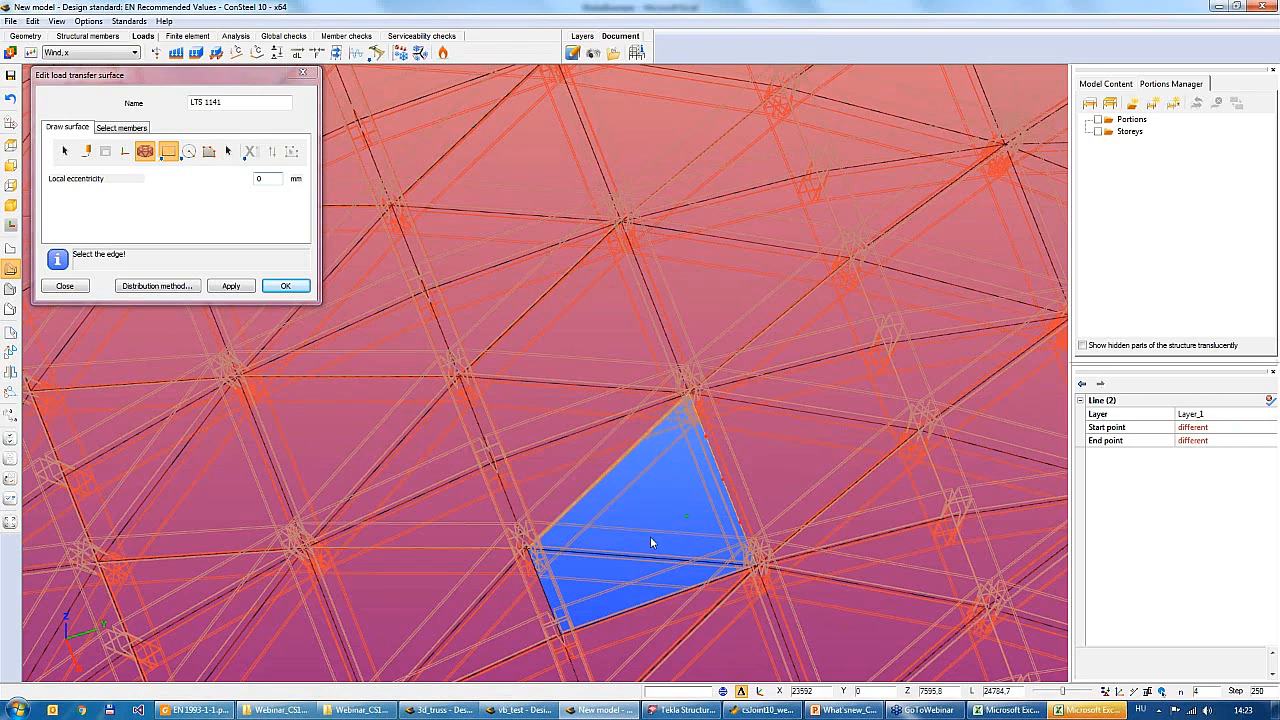
click(620, 568)
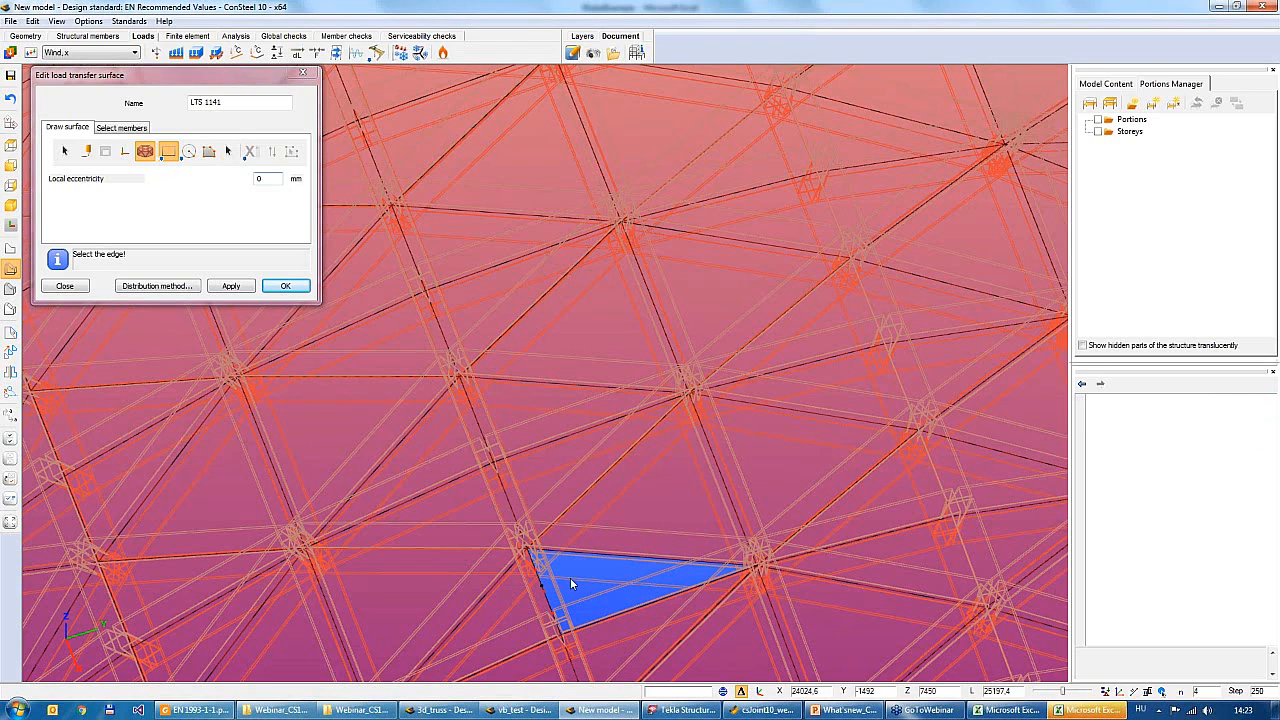
Cover the lowest emptied triangular bay with a load transfer surface from its three edges and finish the surface definition
click(617, 555)
click(629, 607)
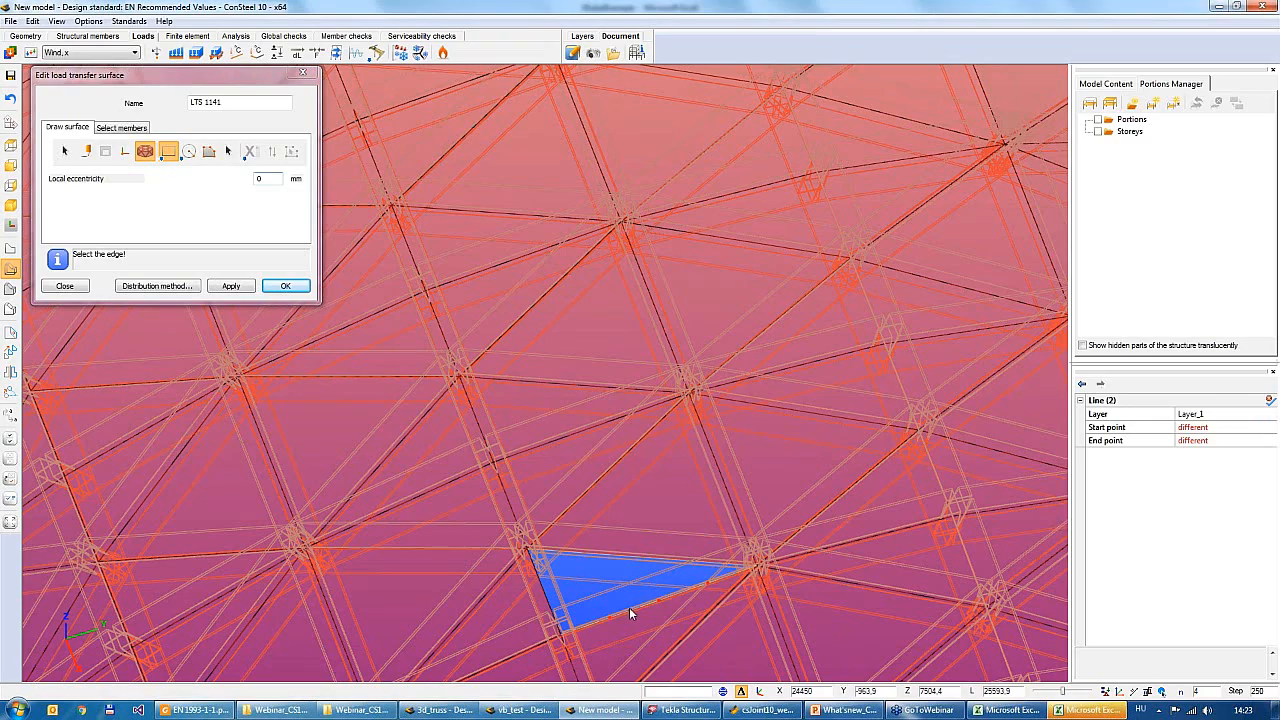
click(548, 598)
scroll(550, 584, down, 5)
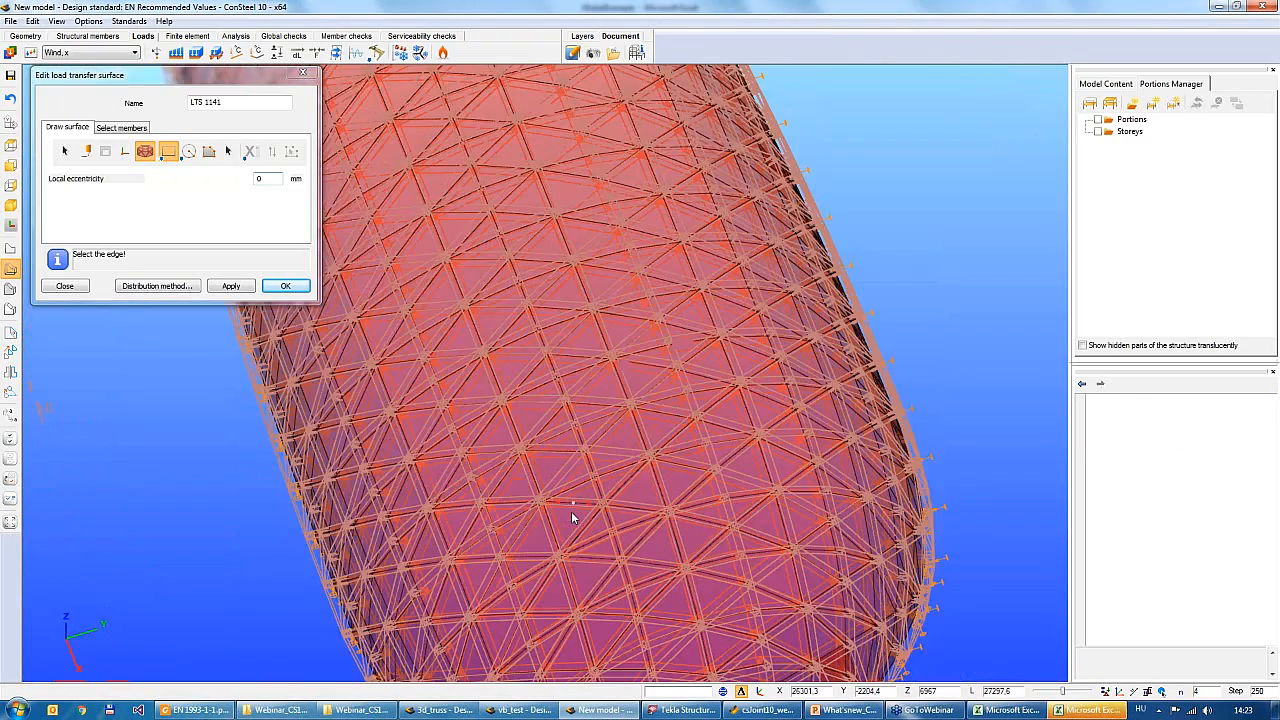
middle_drag(584, 514, 606, 478)
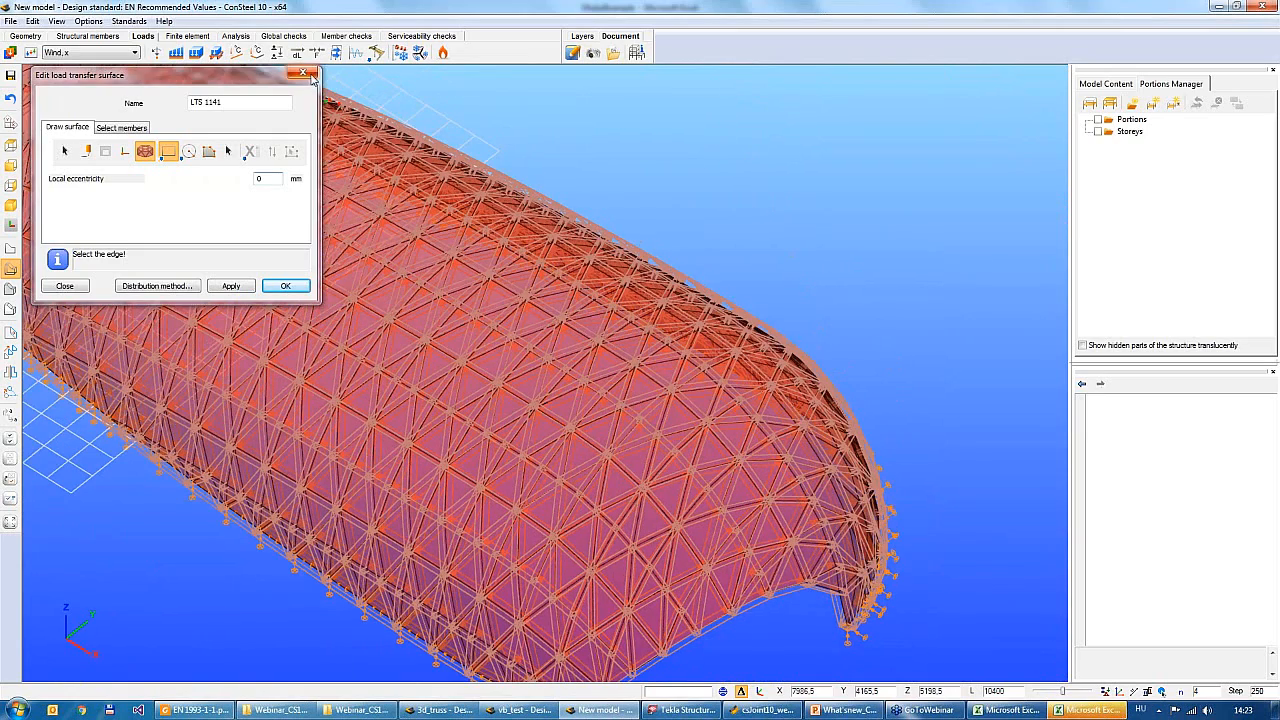
click(304, 74)
In load case Wind,x, apply a -10 kN/m2 Z surface load in local coordinates to a patch of surfaces near the dome's tall end
scroll(499, 420, down, 5)
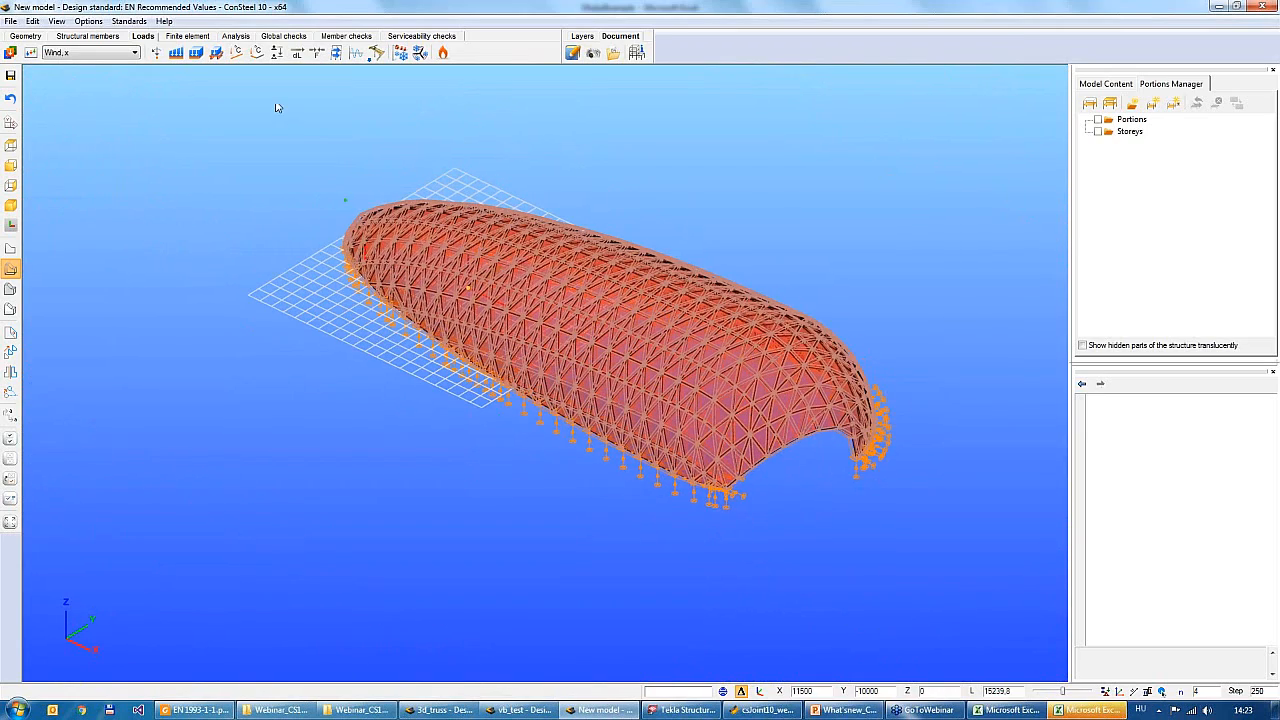
click(195, 55)
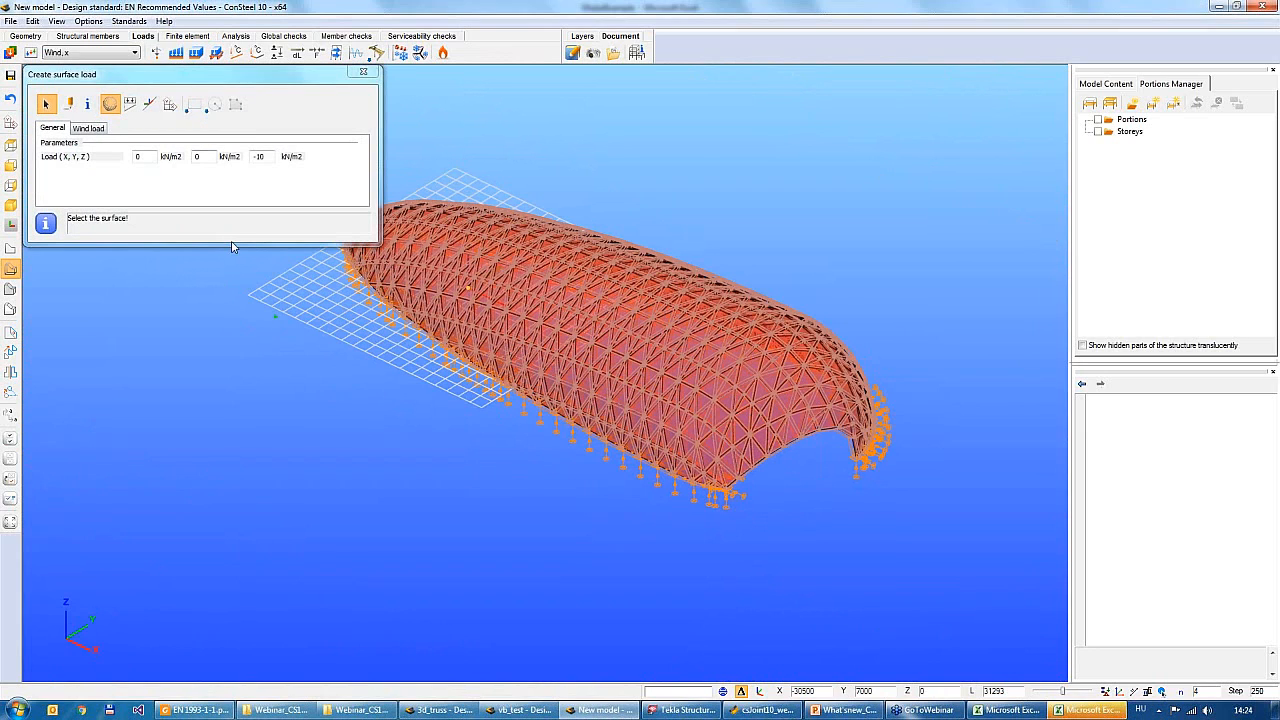
click(146, 106)
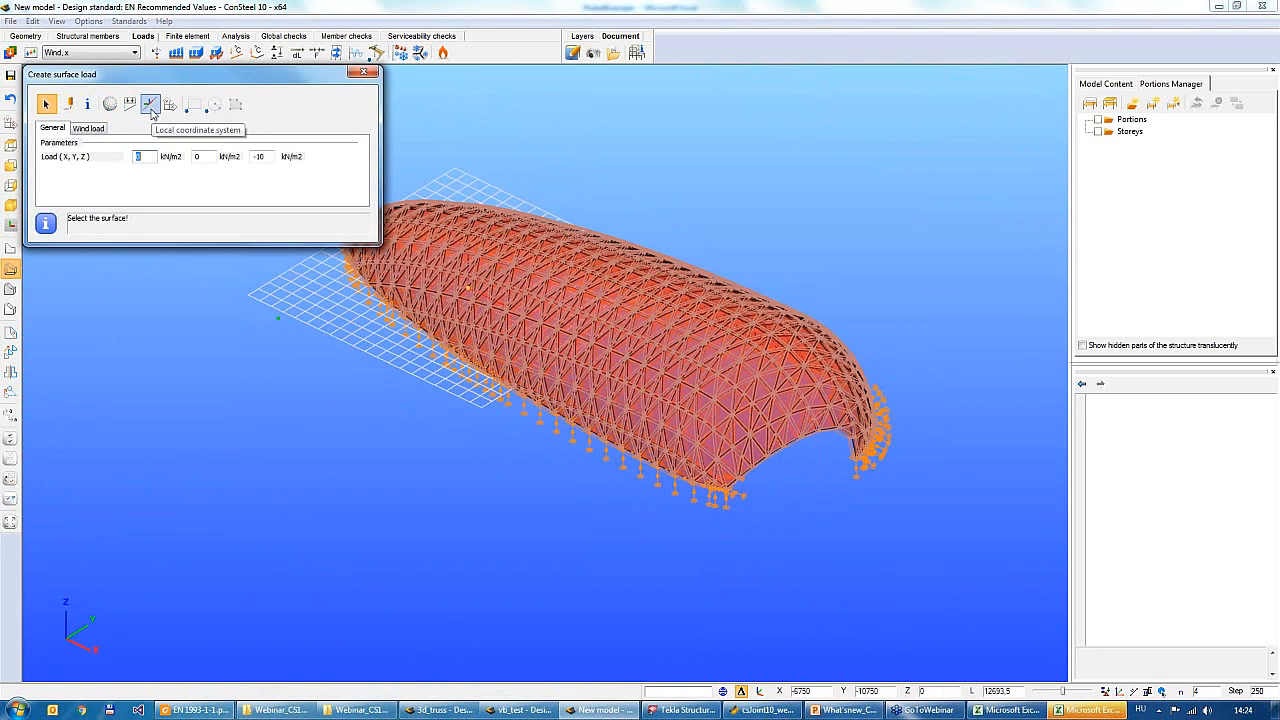
click(476, 366)
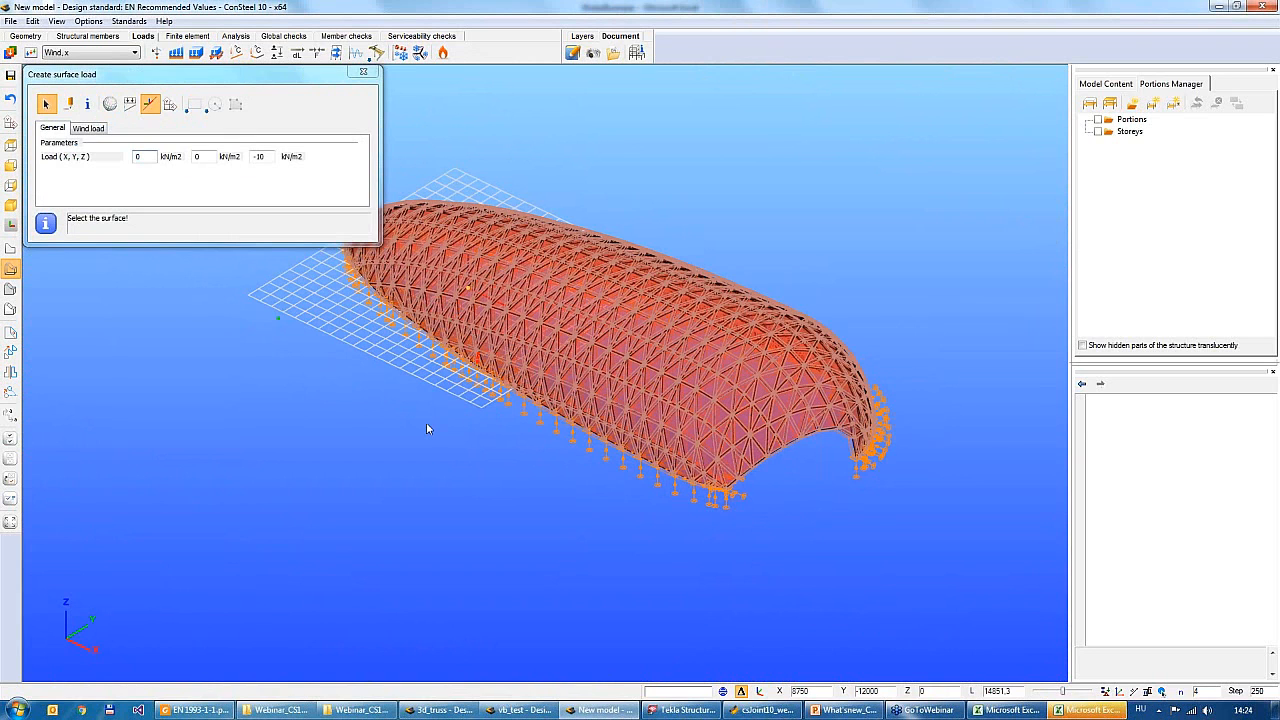
middle_drag(426, 428, 629, 366)
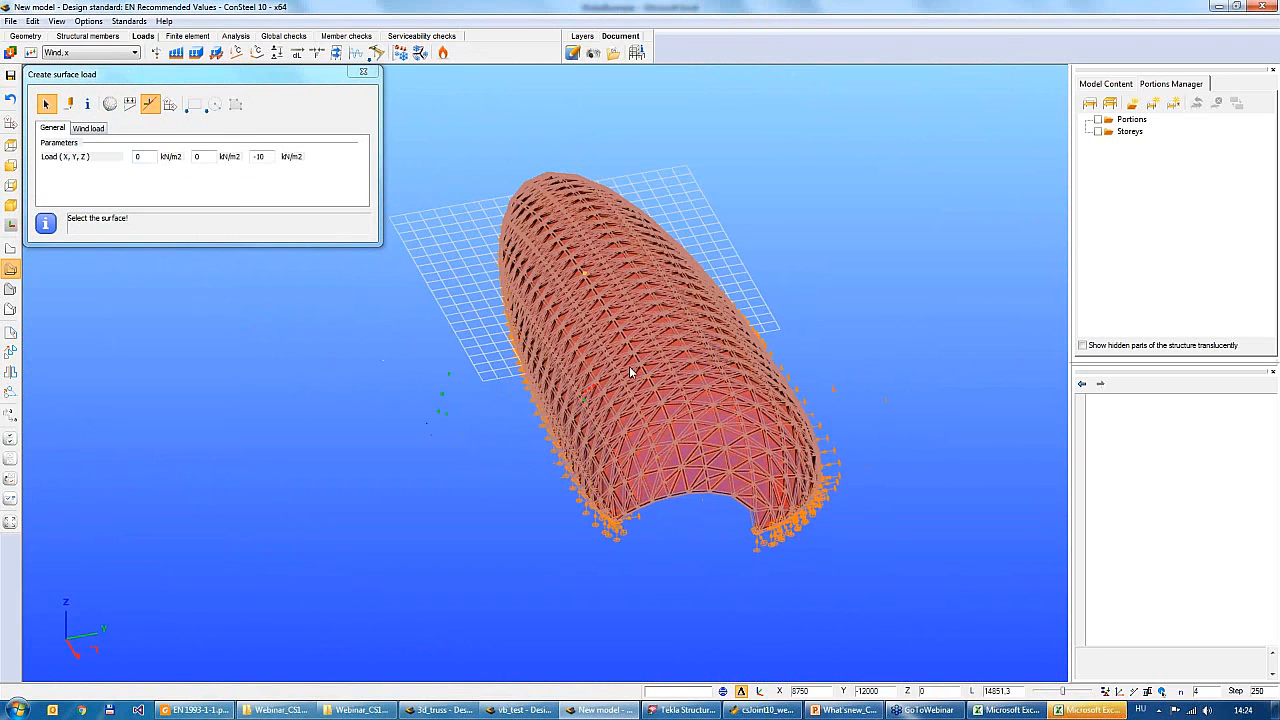
click(704, 430)
middle_drag(698, 567, 754, 578)
scroll(794, 566, up, 6)
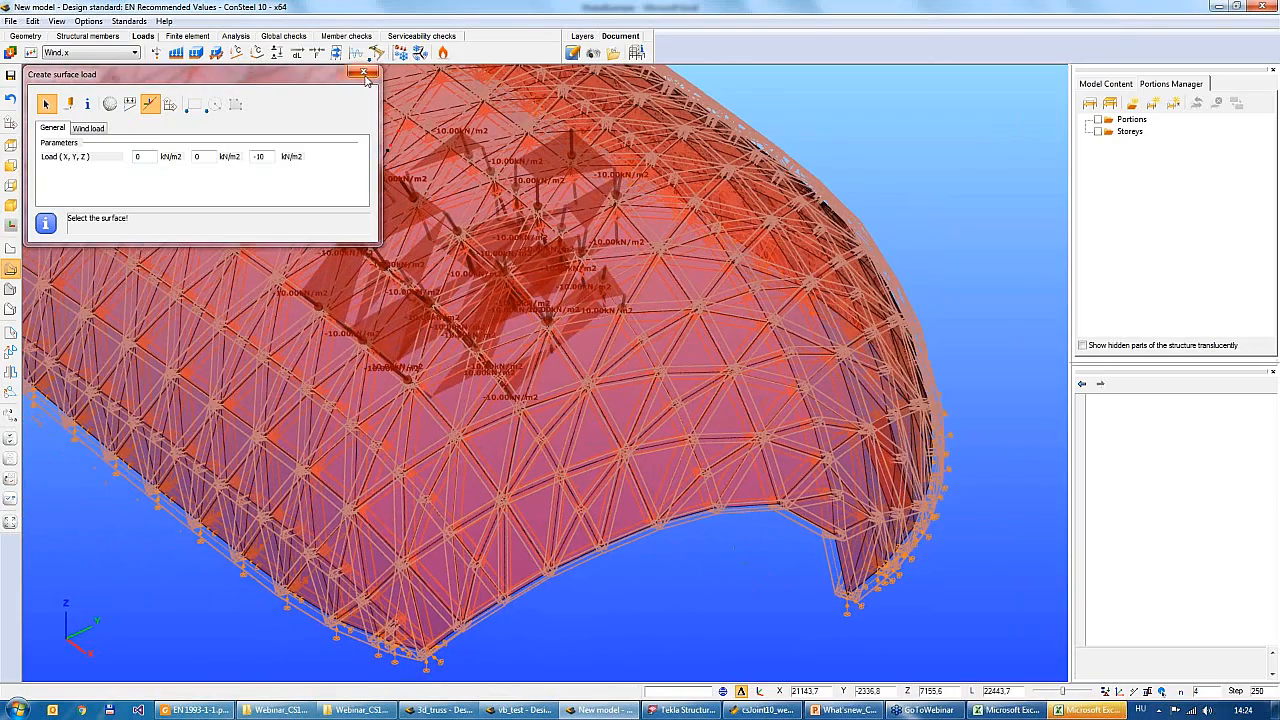
click(363, 72)
Window-select the loaded patch of the dome and isolate it in the view
drag(269, 121, 649, 445)
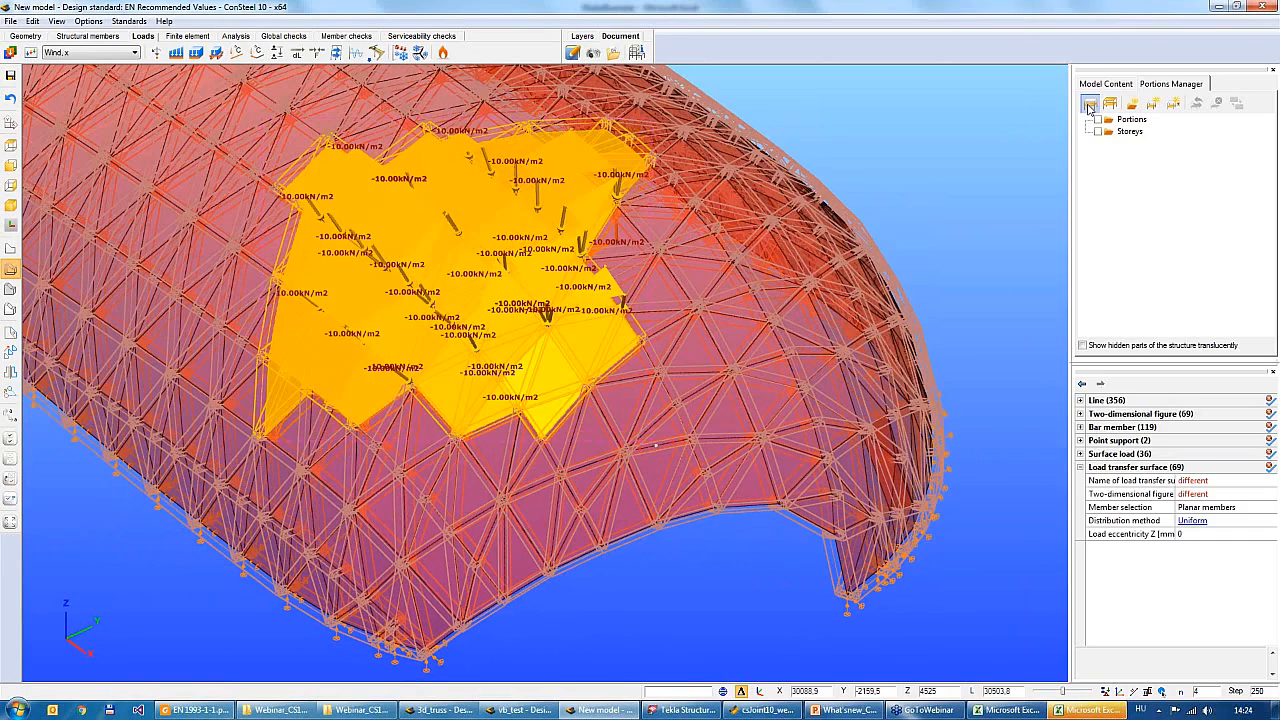
click(1089, 104)
middle_drag(855, 254, 744, 370)
scroll(696, 375, up, 5)
scroll(703, 323, down, 3)
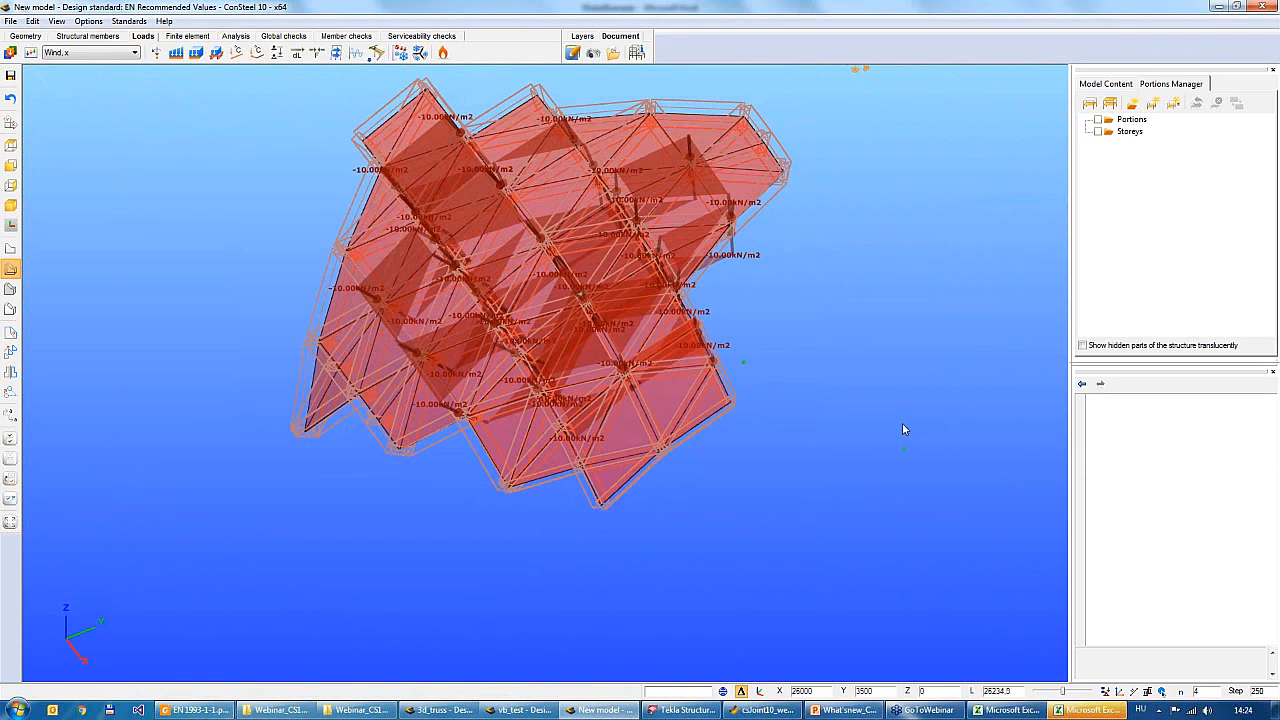
Display the load transfer surfaces' local coordinate systems and inspect the axes on the bays at the isolated patch's lower edge
click(1105, 691)
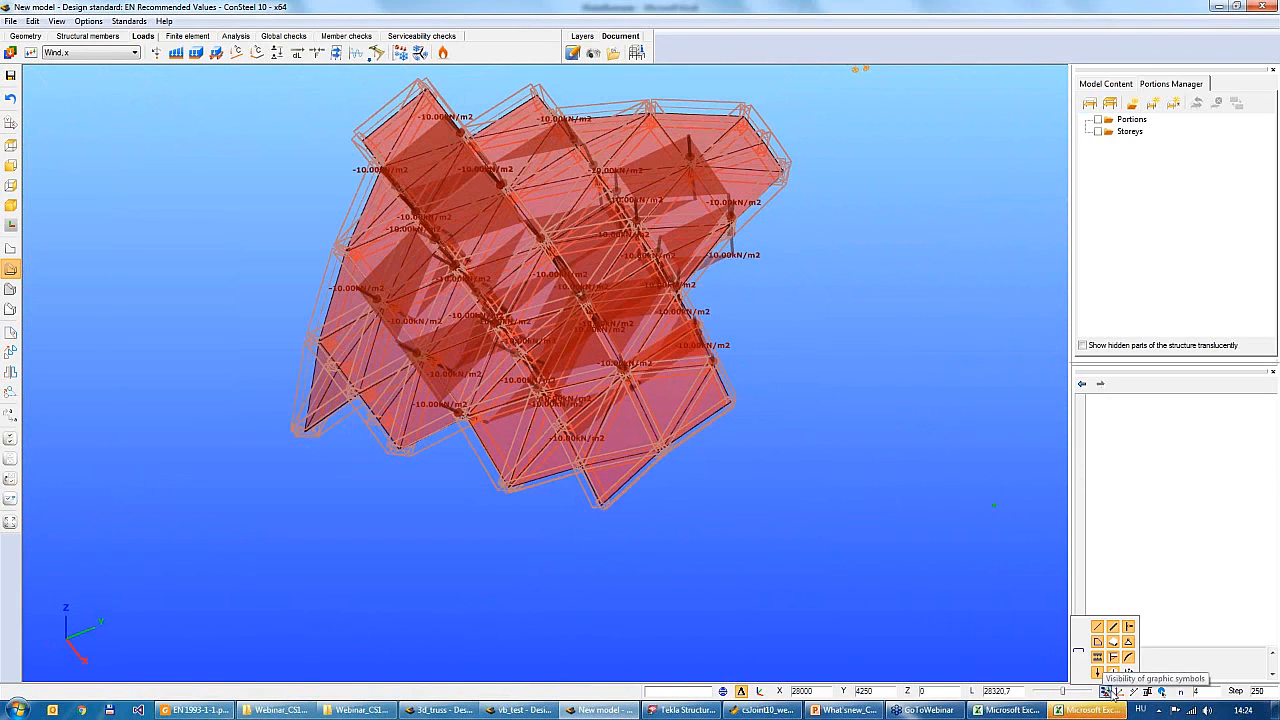
click(1117, 692)
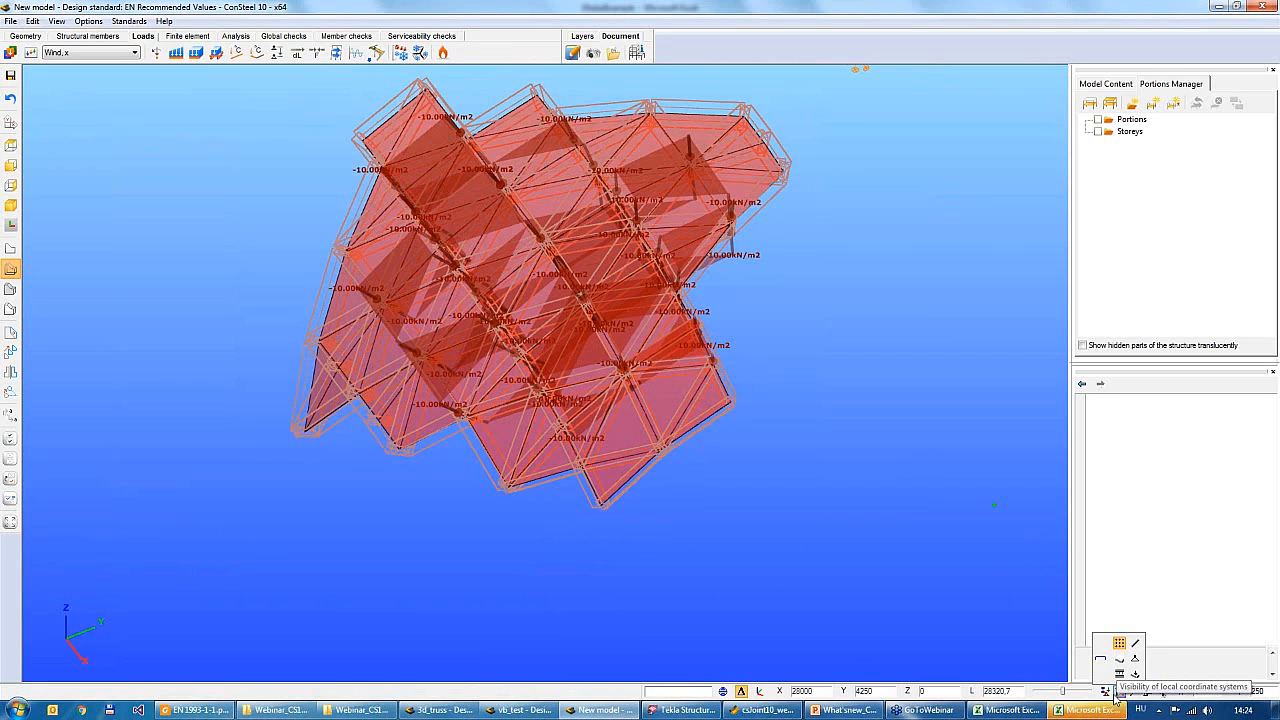
click(1106, 692)
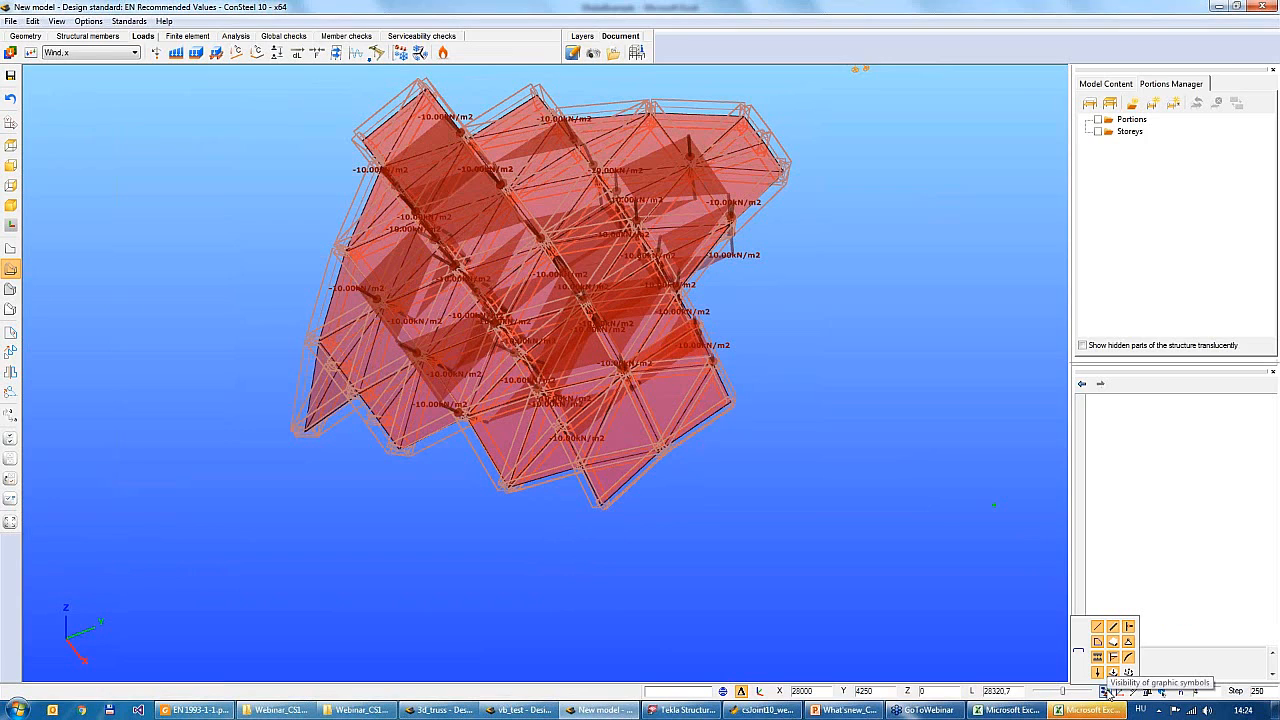
click(1118, 692)
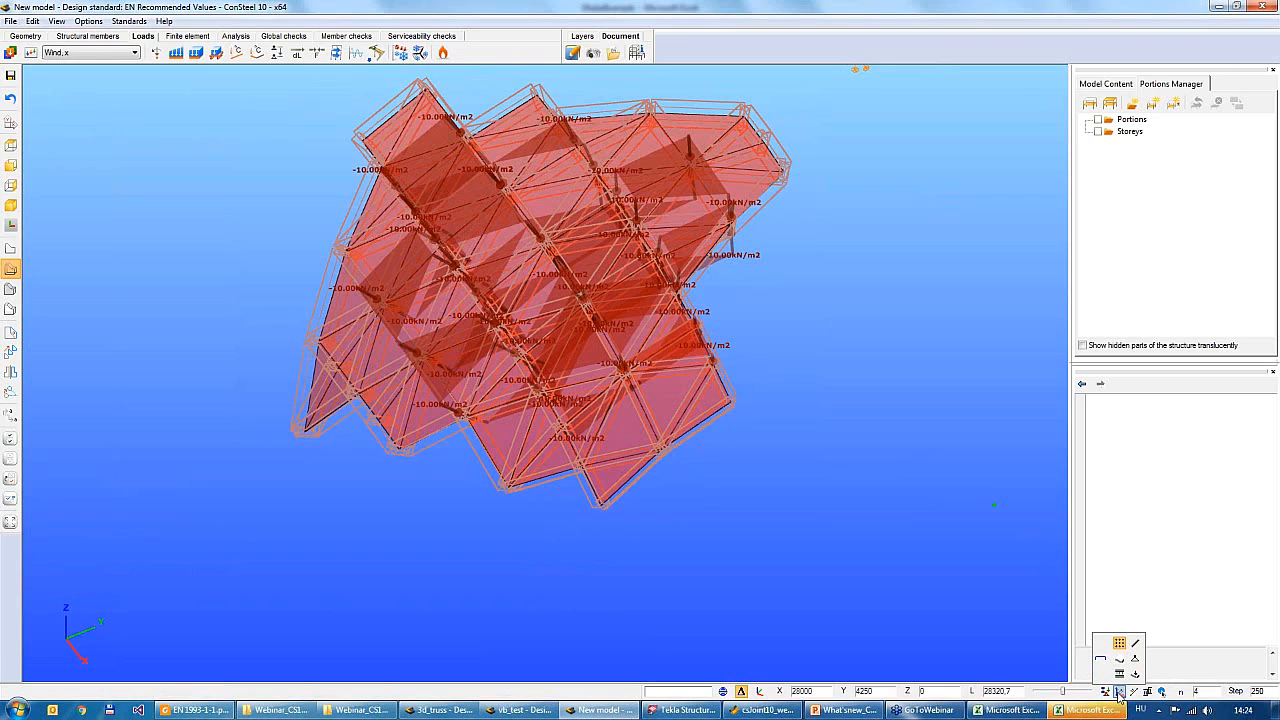
click(1131, 675)
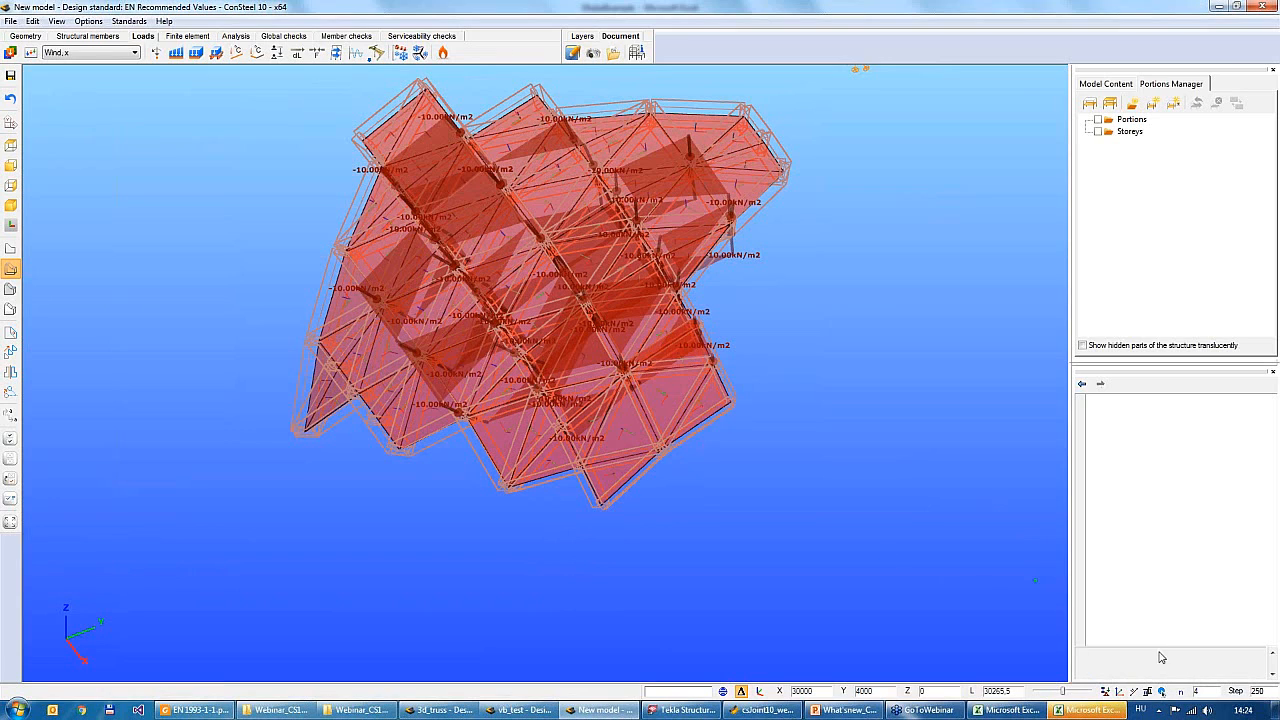
click(1148, 691)
scroll(740, 503, up, 5)
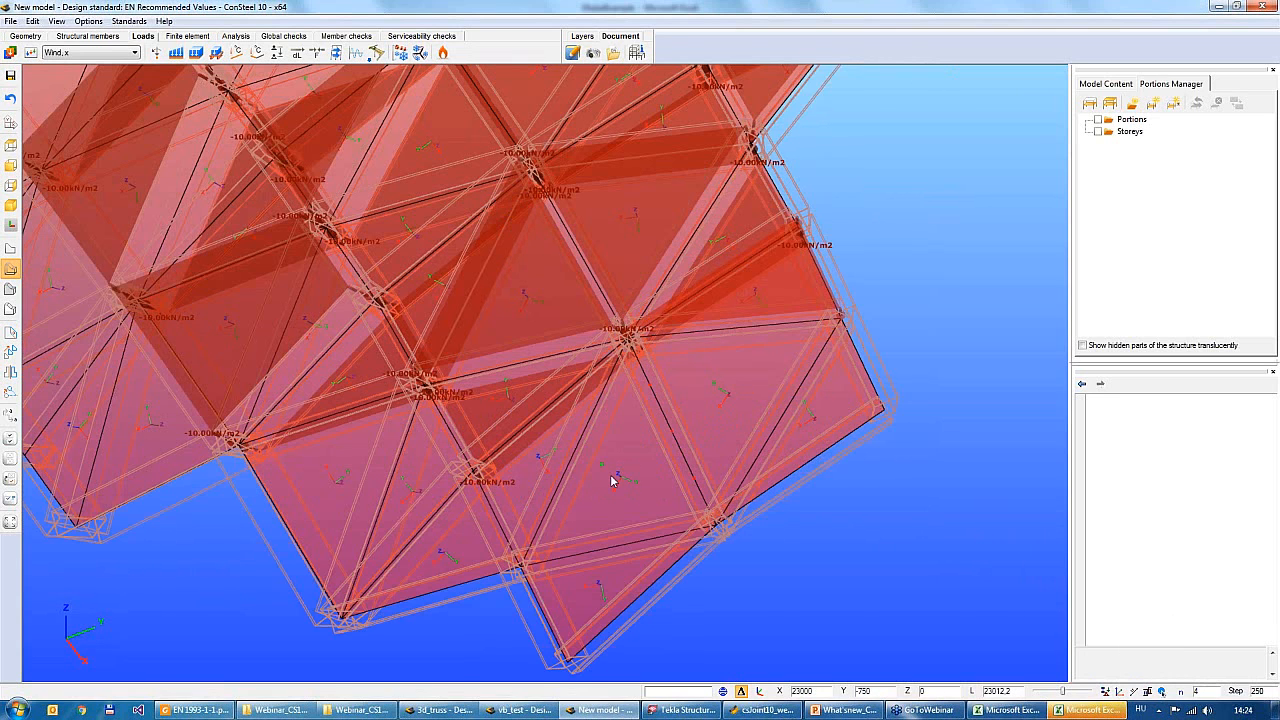
middle_drag(626, 489, 590, 490)
click(708, 456)
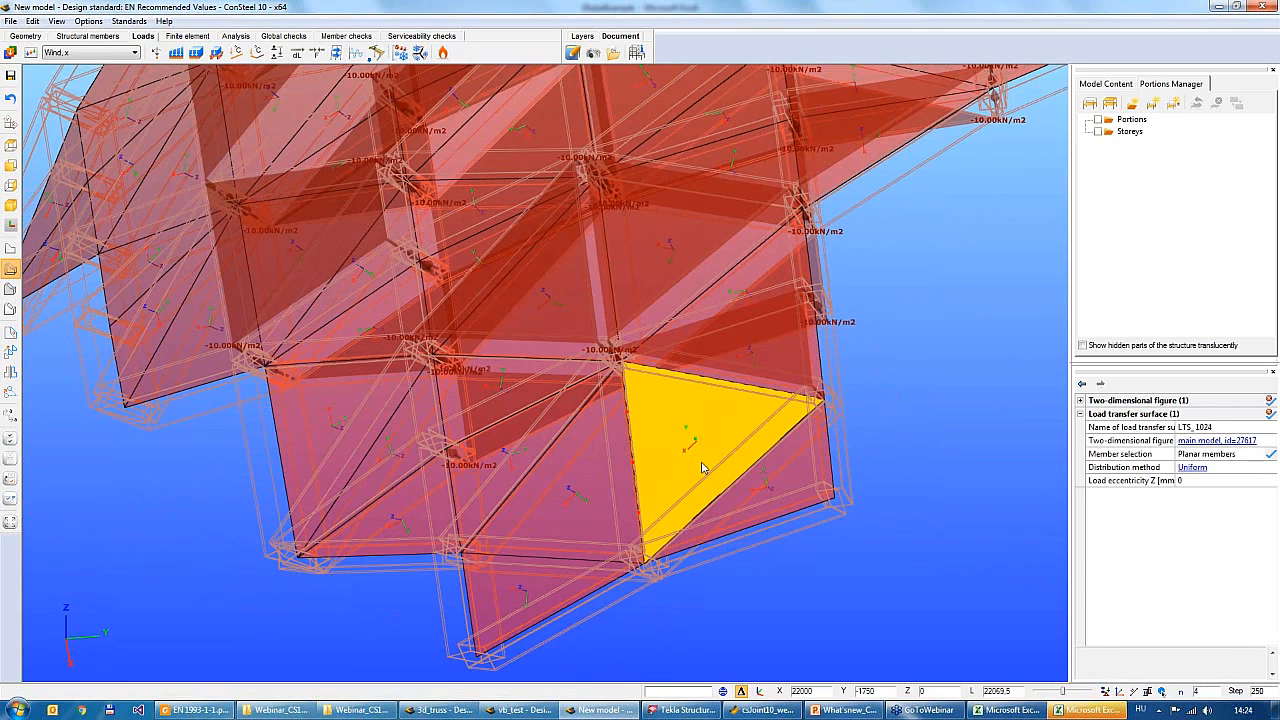
key(Escape)
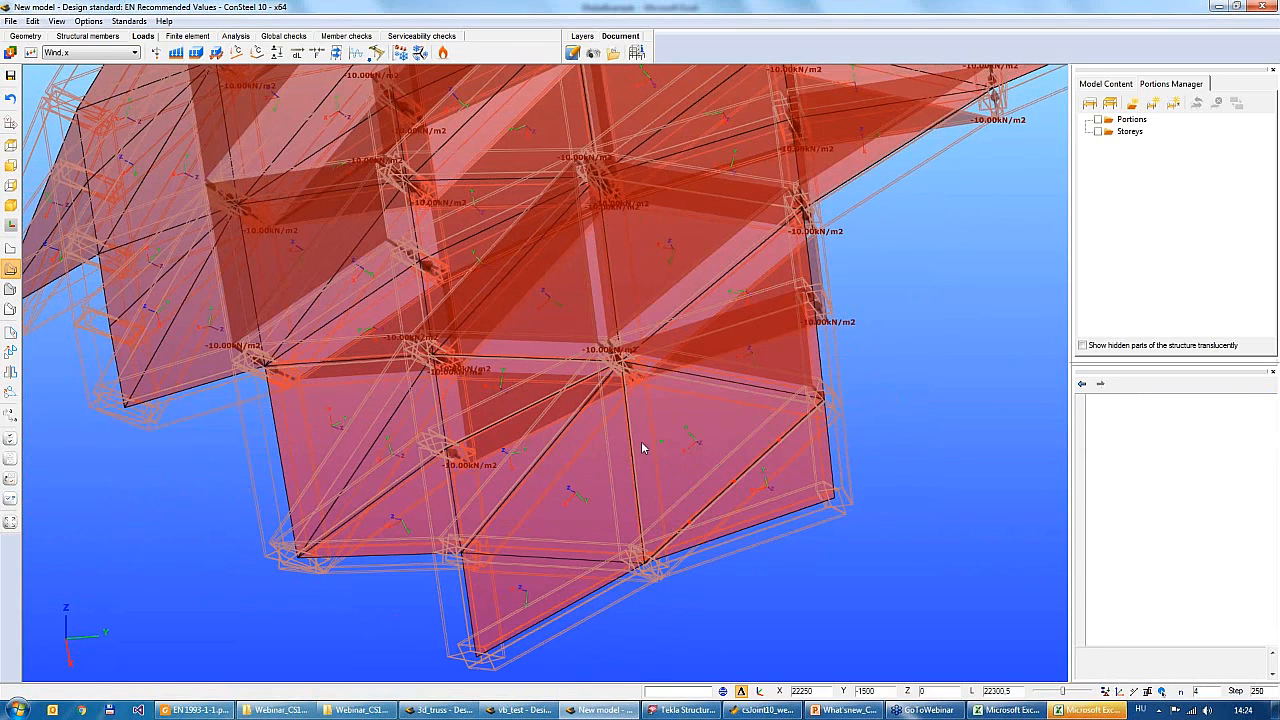
Select the isolated patch, restrict the selection to its load transfer surfaces, try deleting them and undo the deletion
scroll(705, 452, down, 7)
middle_drag(746, 492, 613, 281)
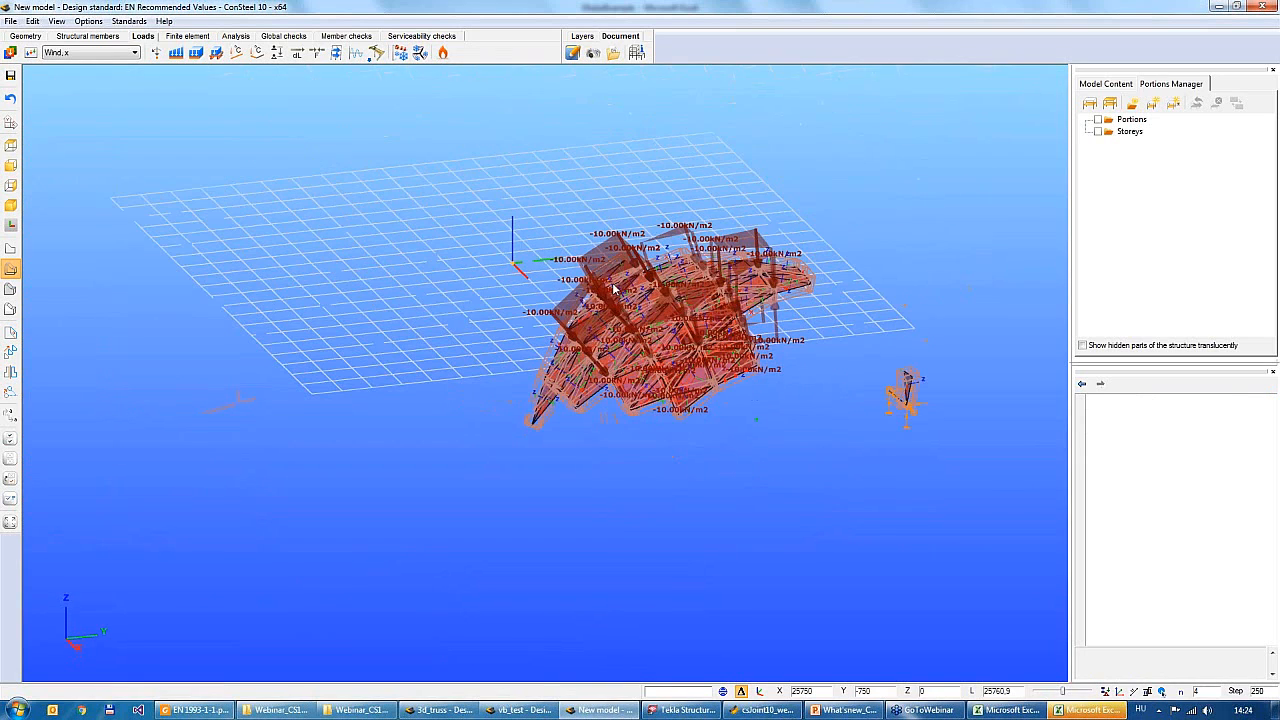
key(ctrl+a)
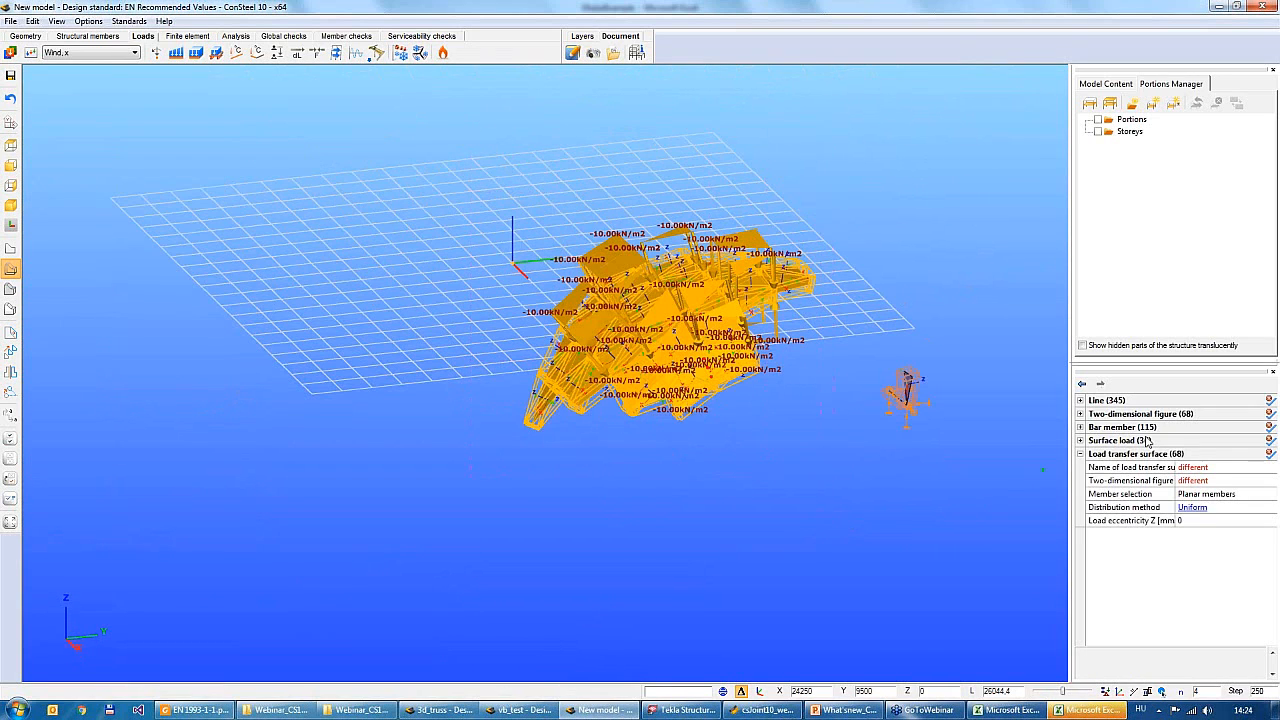
click(1270, 440)
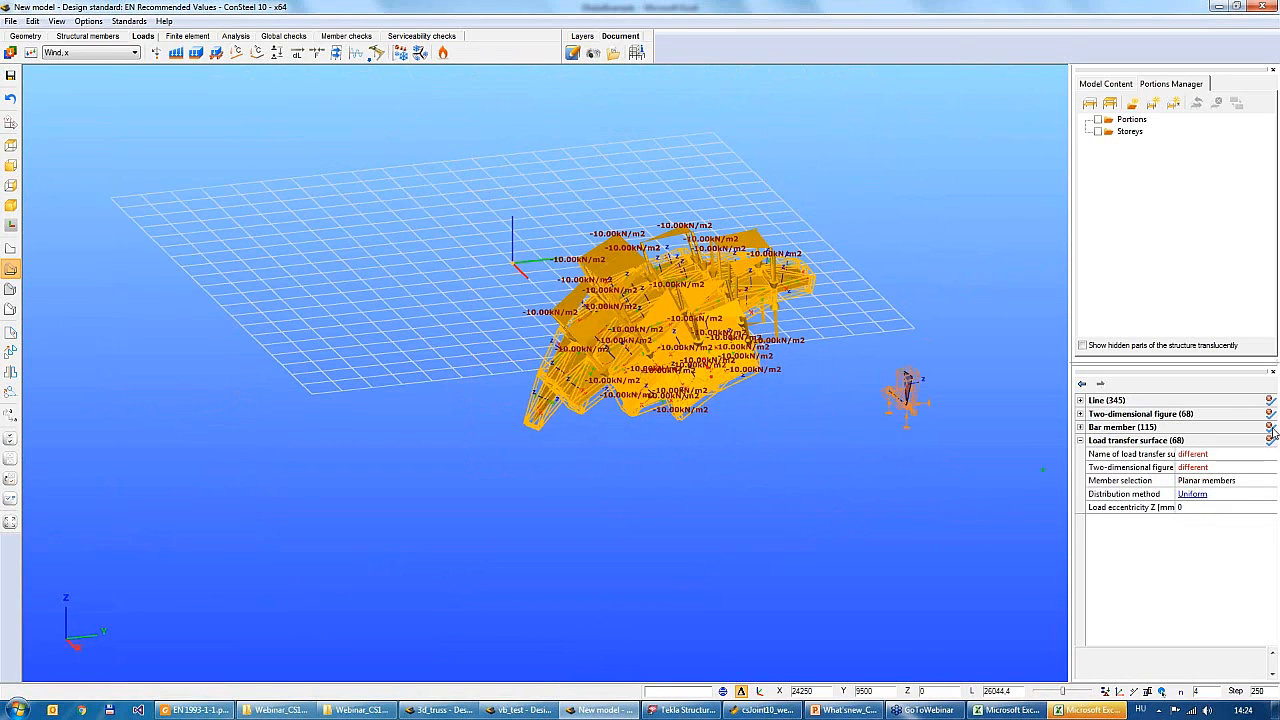
click(1270, 427)
click(1270, 413)
click(1270, 400)
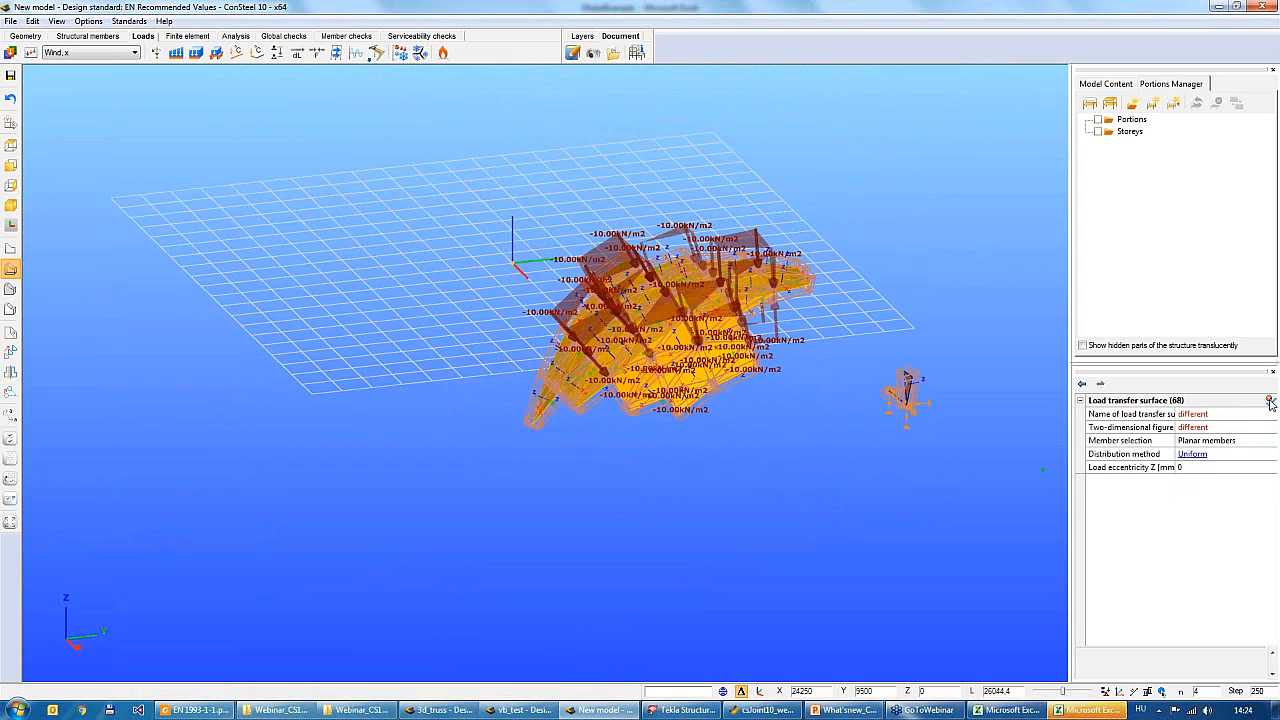
key(Delete)
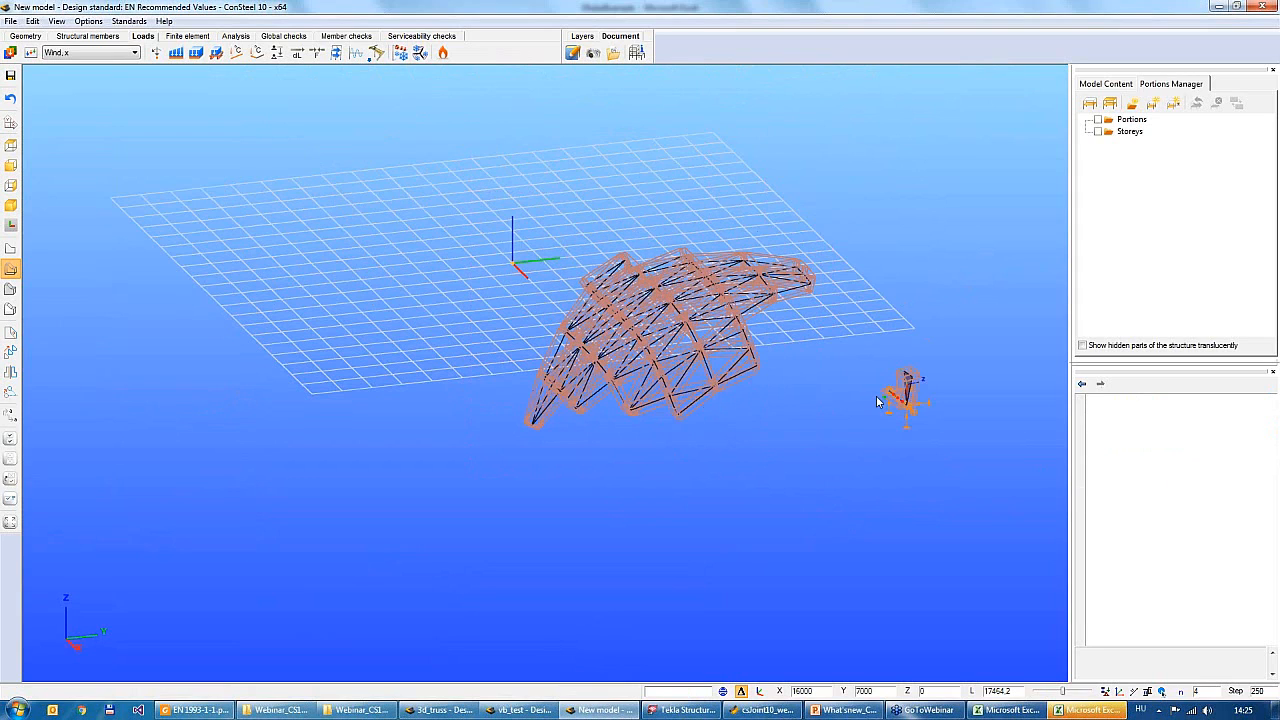
key(ctrl+z)
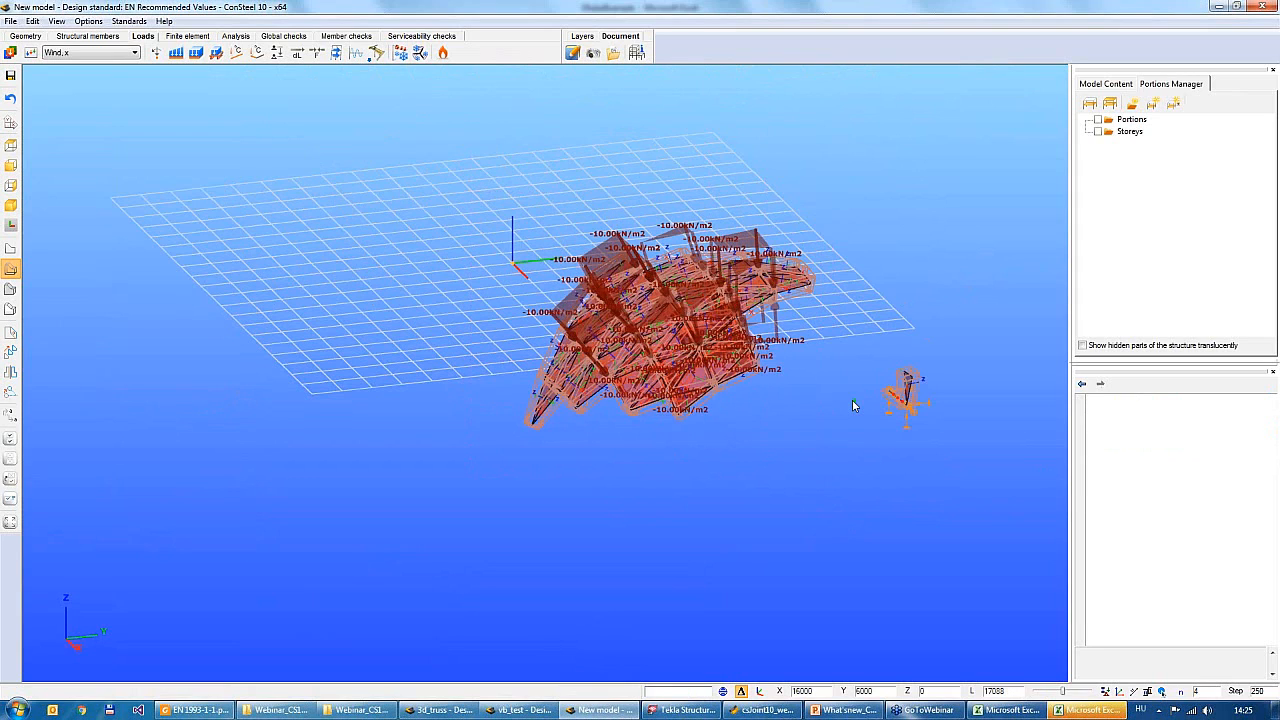
Select the isolated patch, restrict the selection to its surface loads and delete them
drag(386, 131, 835, 534)
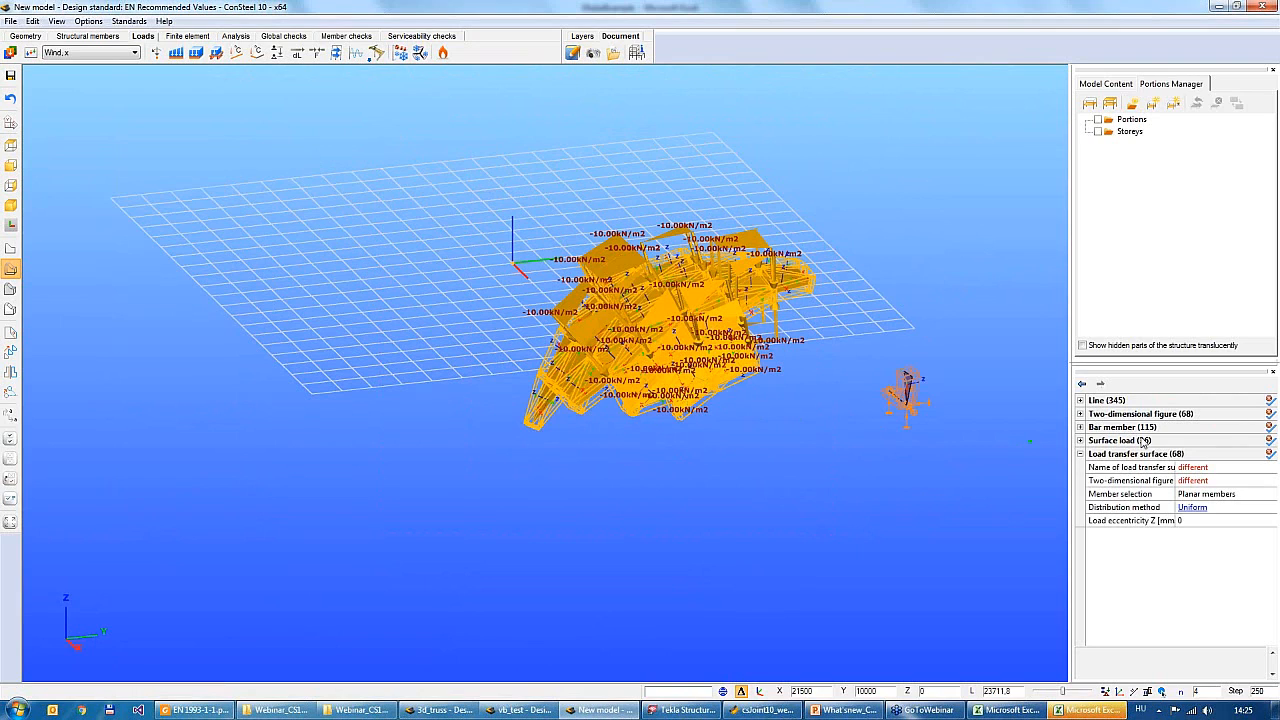
click(1270, 454)
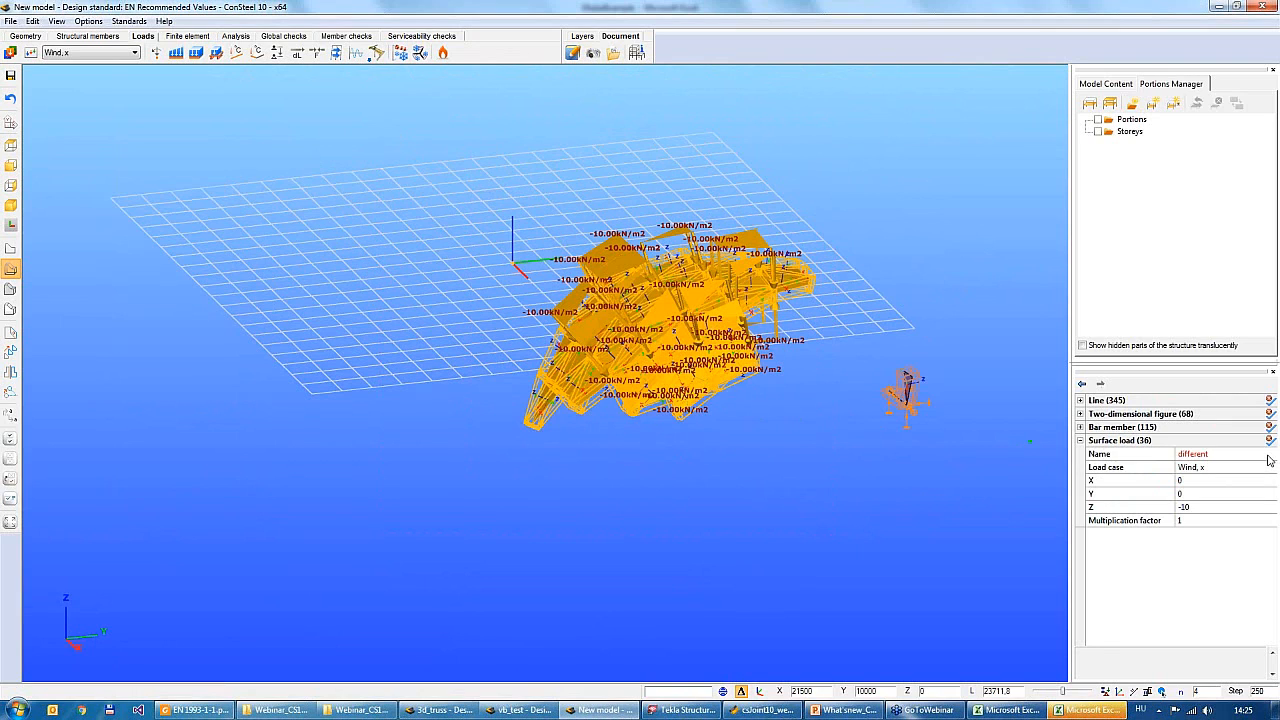
click(1270, 427)
click(1270, 400)
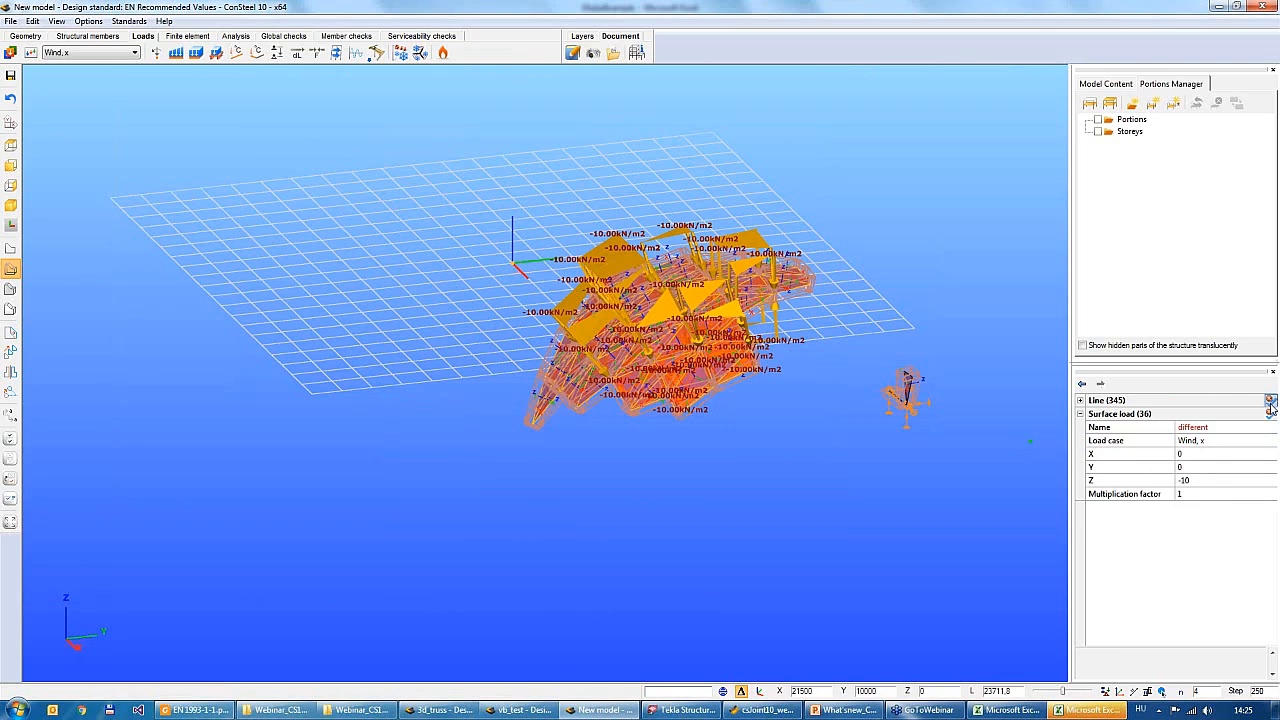
click(1270, 400)
click(1049, 401)
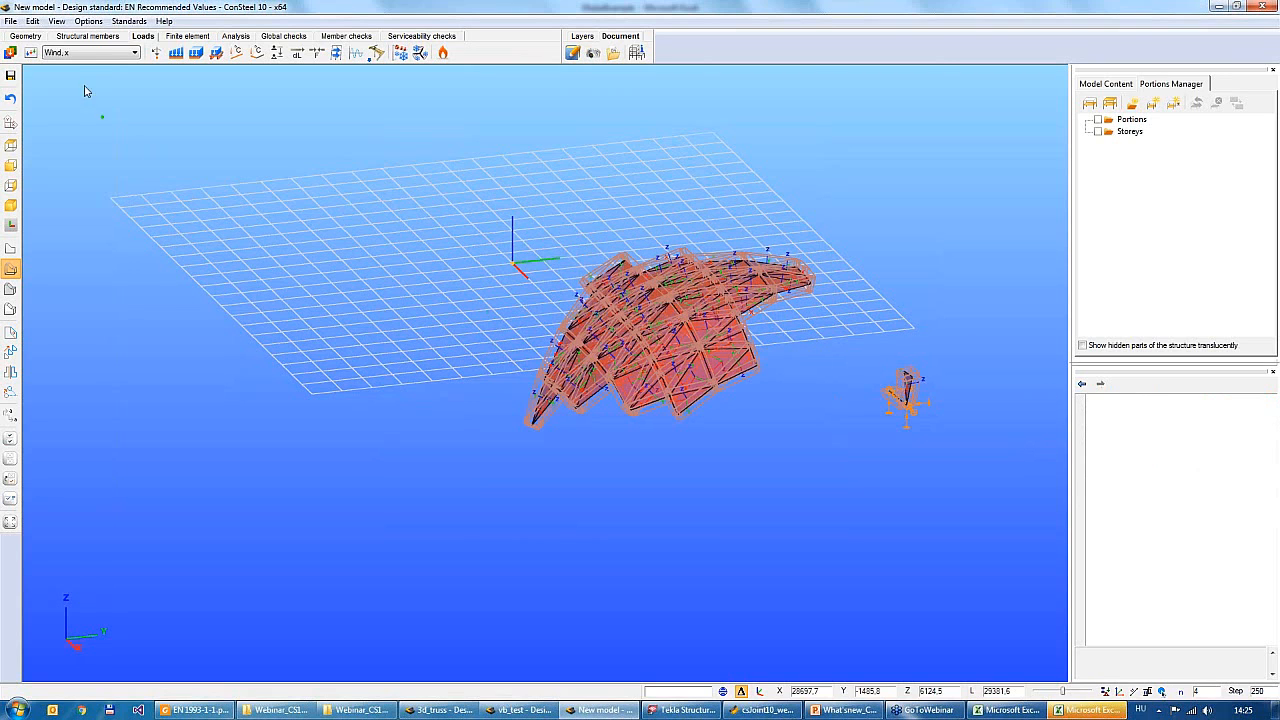
Show the complete dome again and display the local coordinate systems of its load transfer surfaces
click(88, 36)
click(1110, 103)
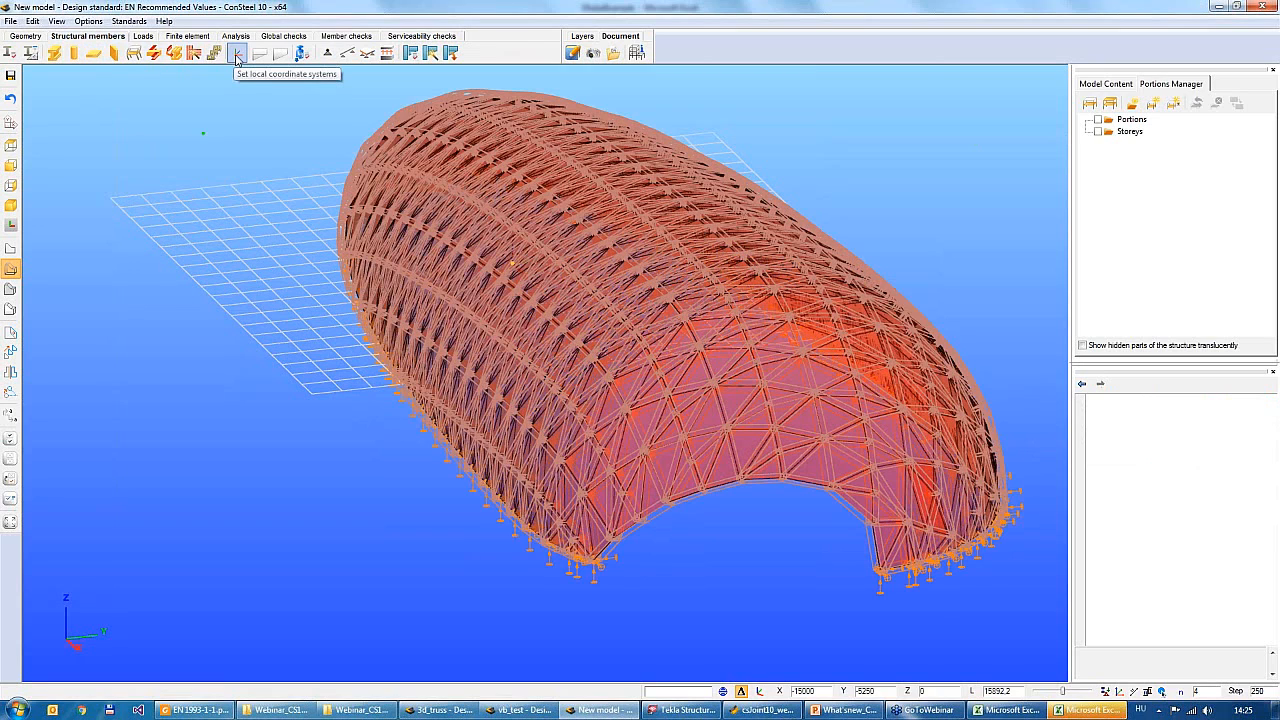
middle_drag(219, 325, 697, 453)
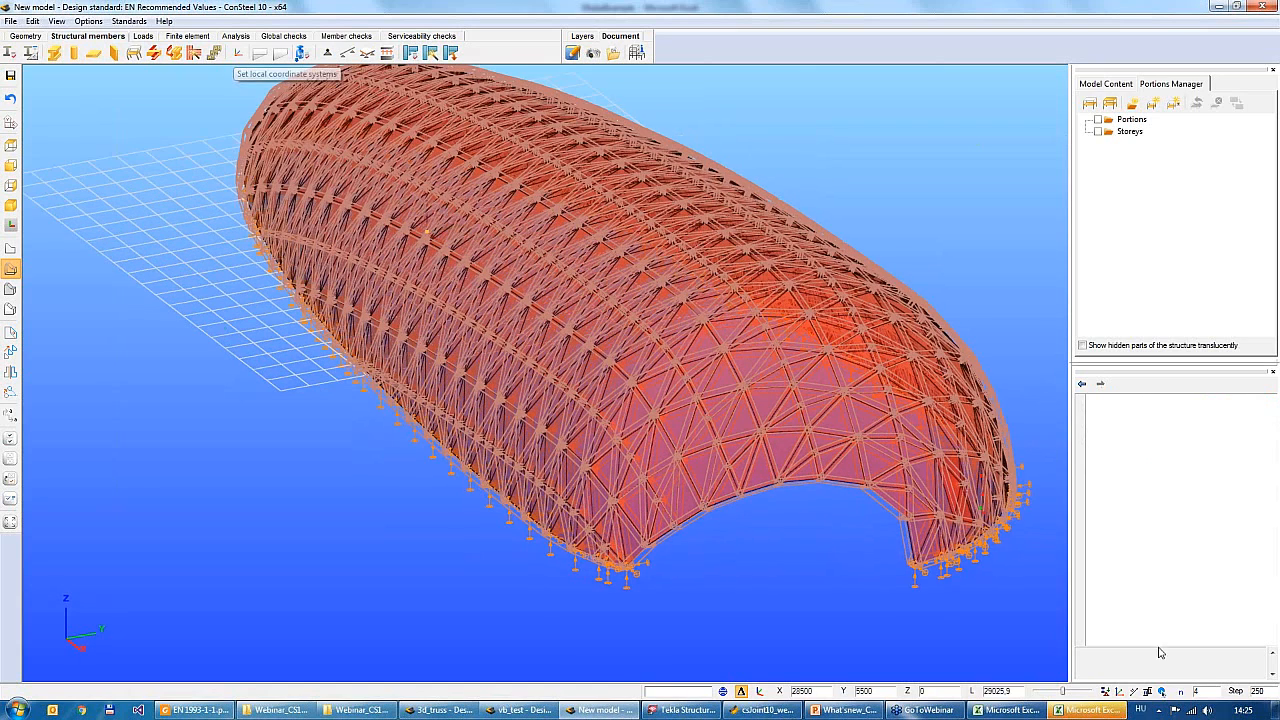
click(1120, 692)
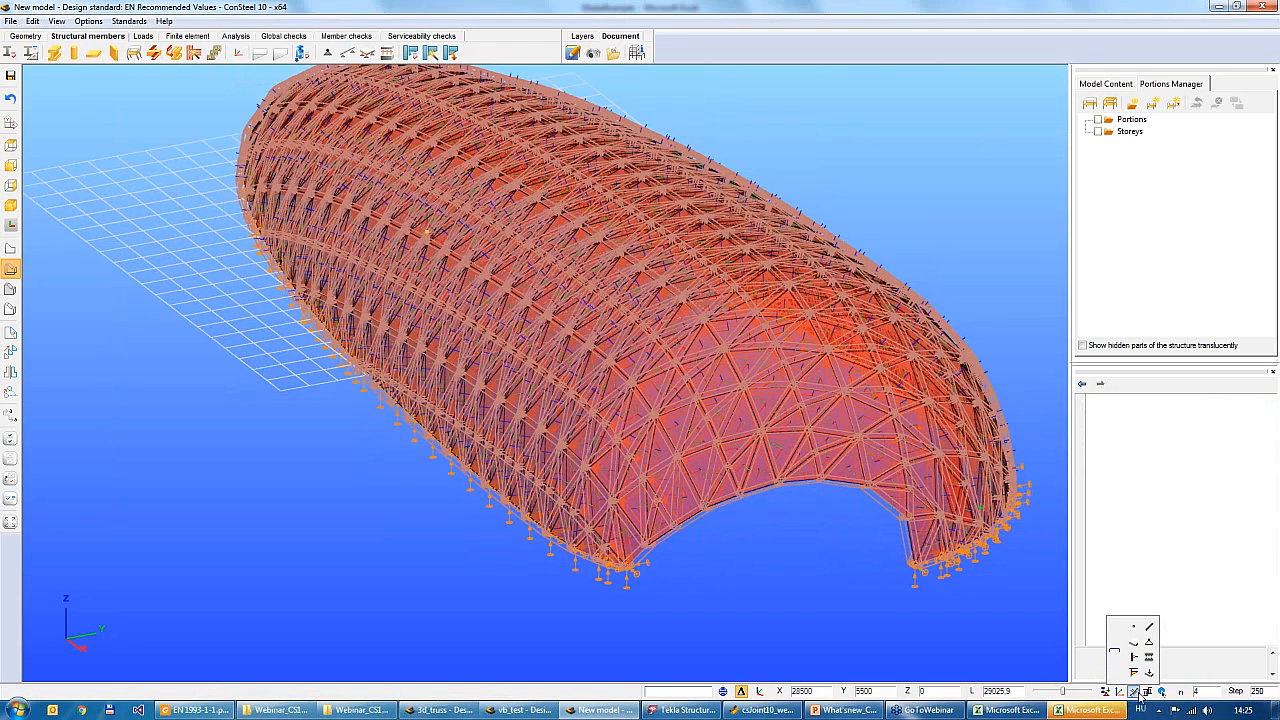
click(1135, 676)
click(1147, 692)
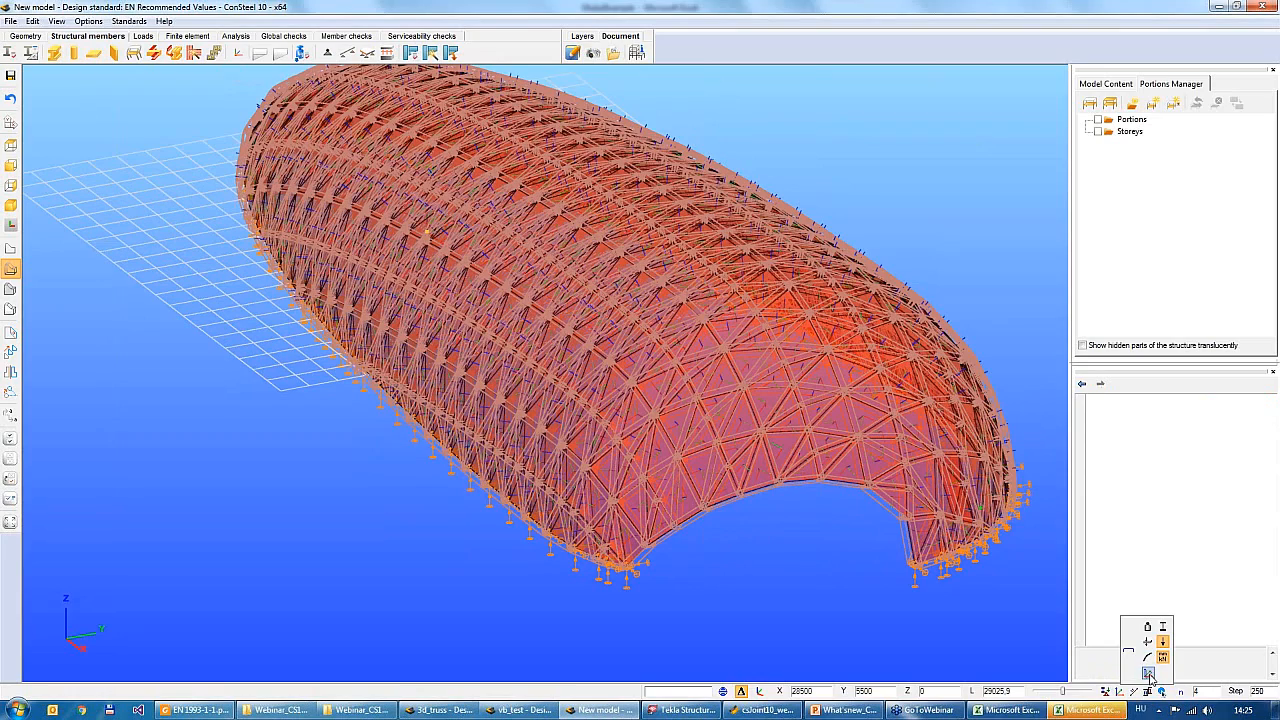
click(1149, 678)
middle_drag(883, 619, 396, 481)
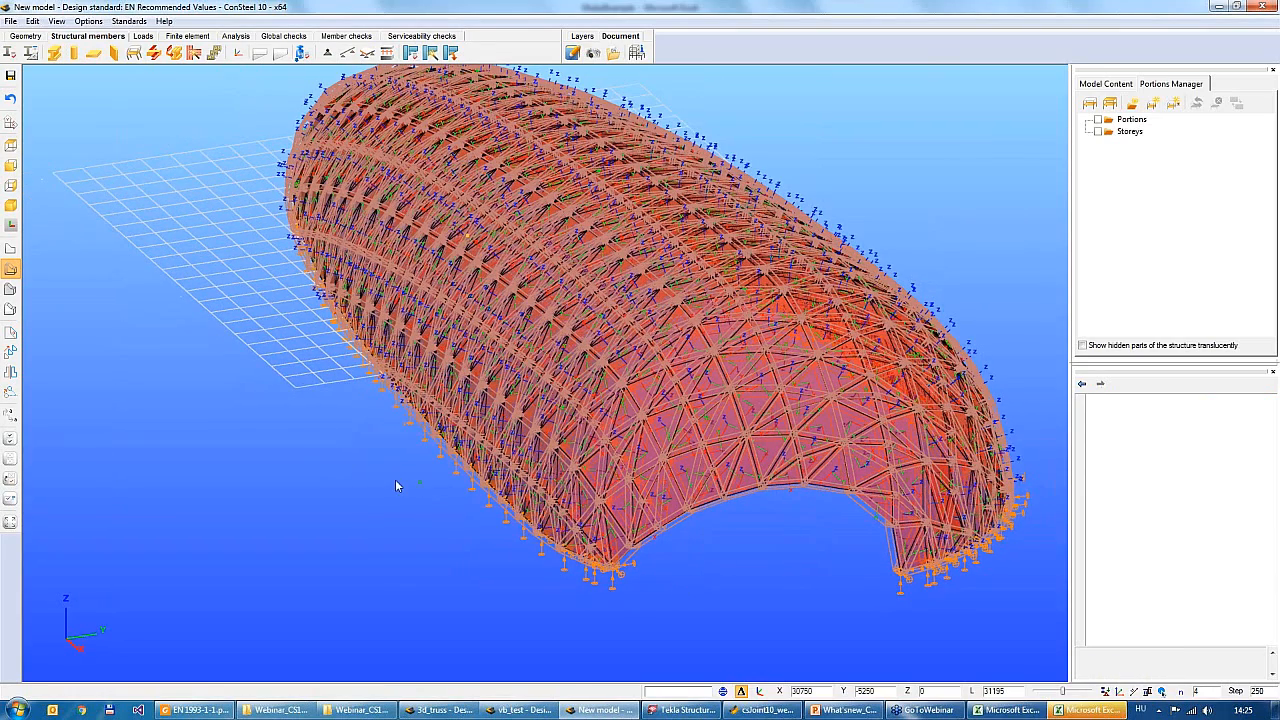
scroll(398, 485, down, 2)
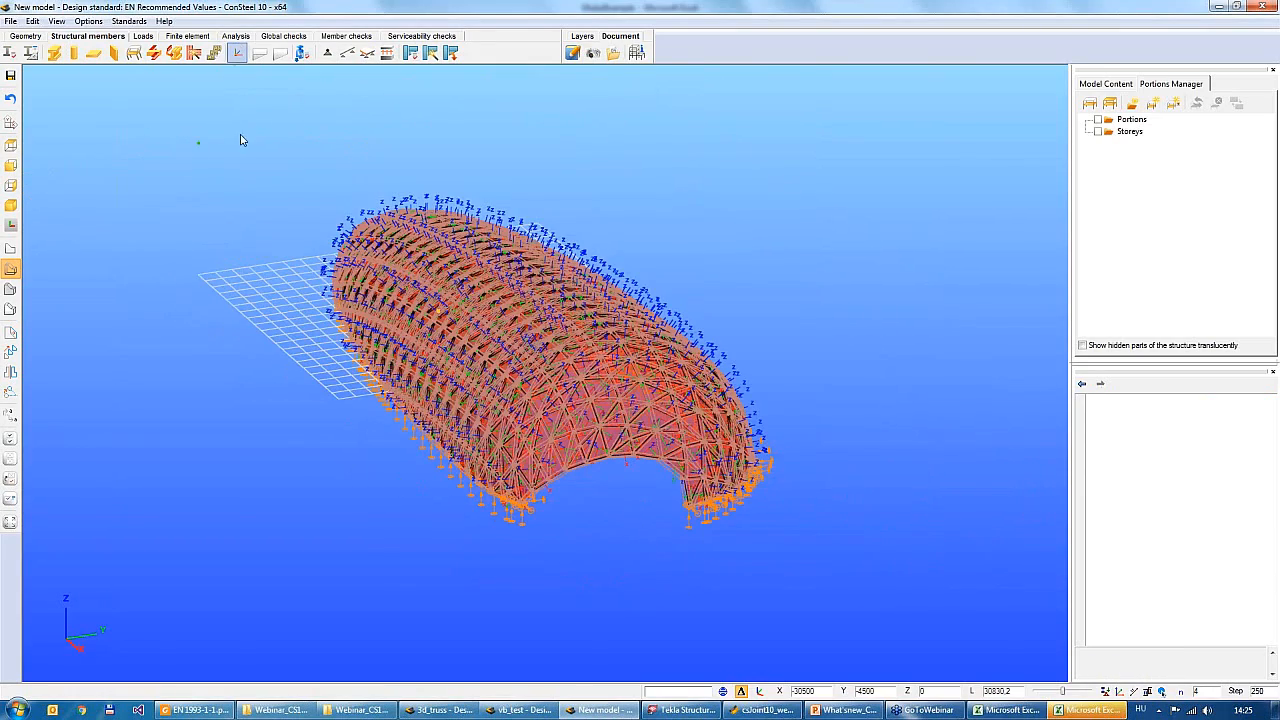
Select all of the dome's load transfer surfaces and direct their local Z axes at a point on the base plane beneath the dome
click(235, 52)
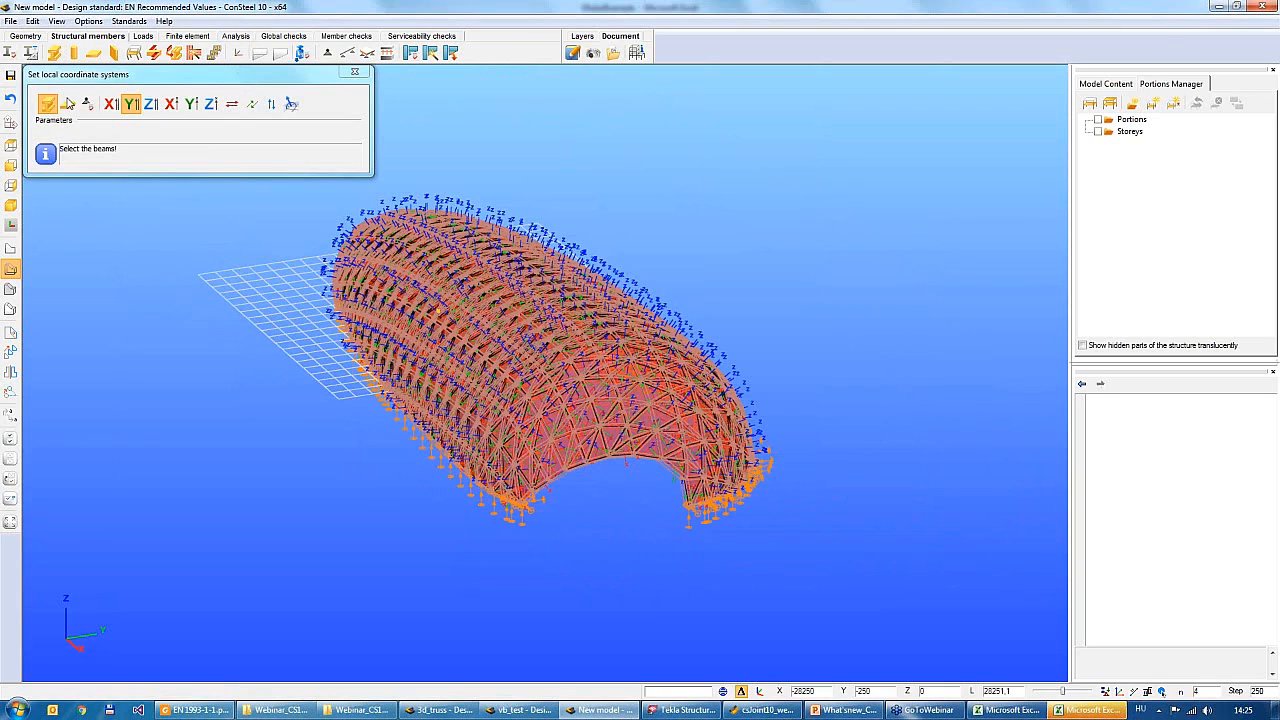
click(70, 116)
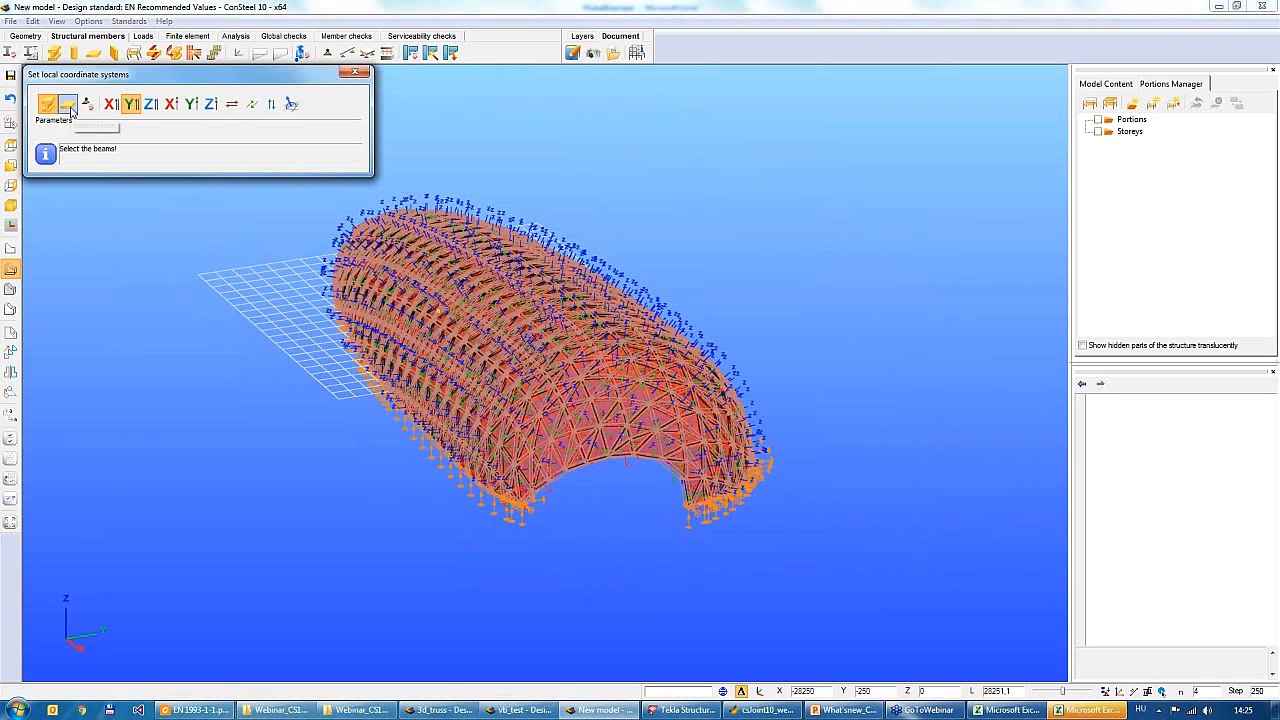
click(69, 107)
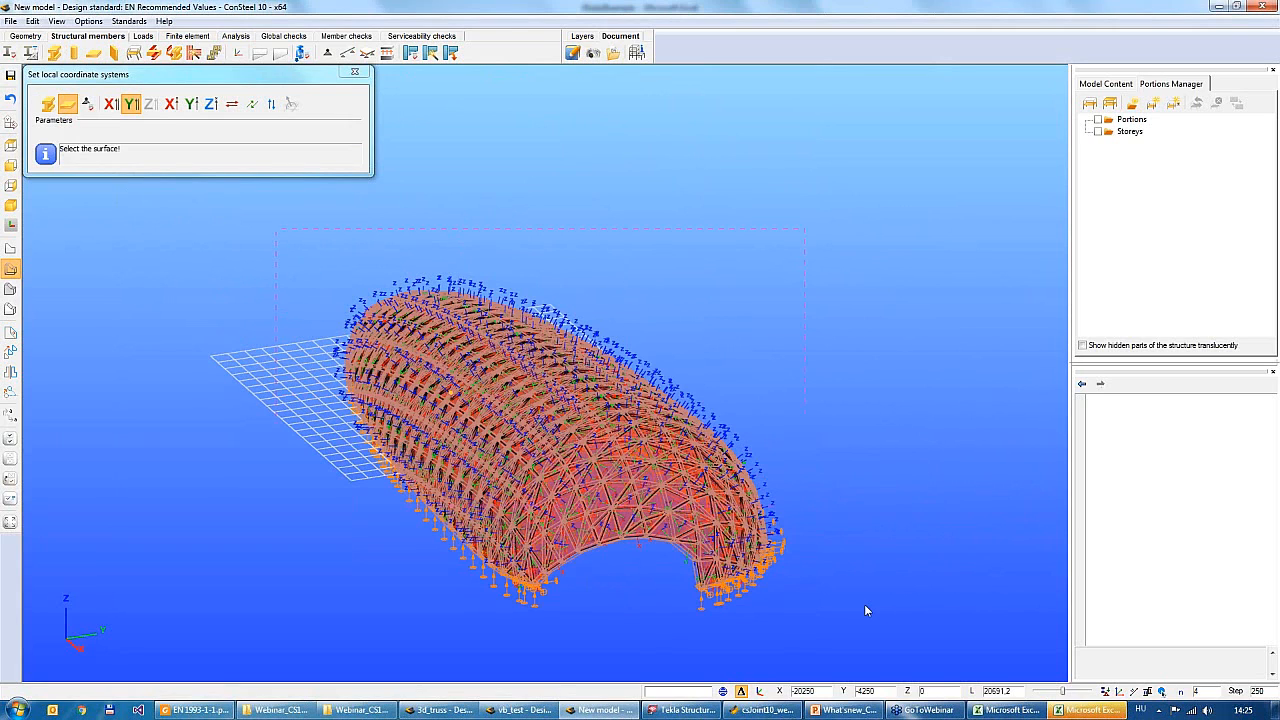
click(755, 543)
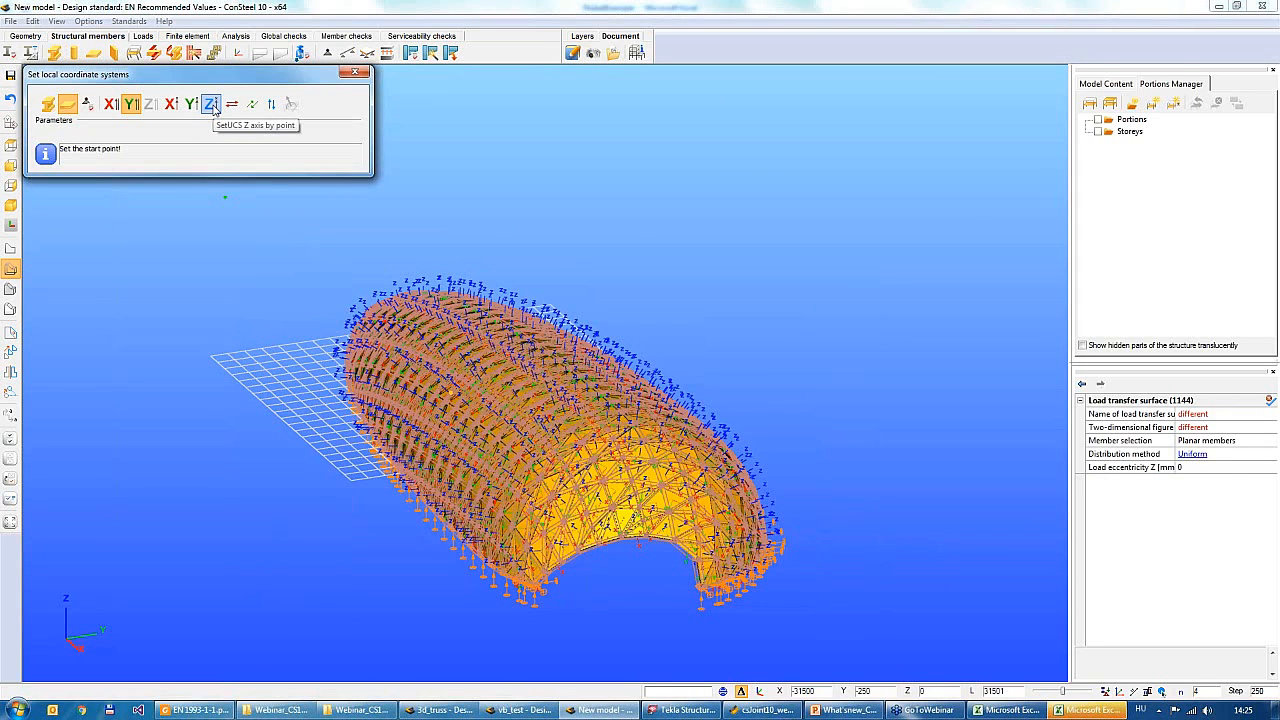
click(212, 106)
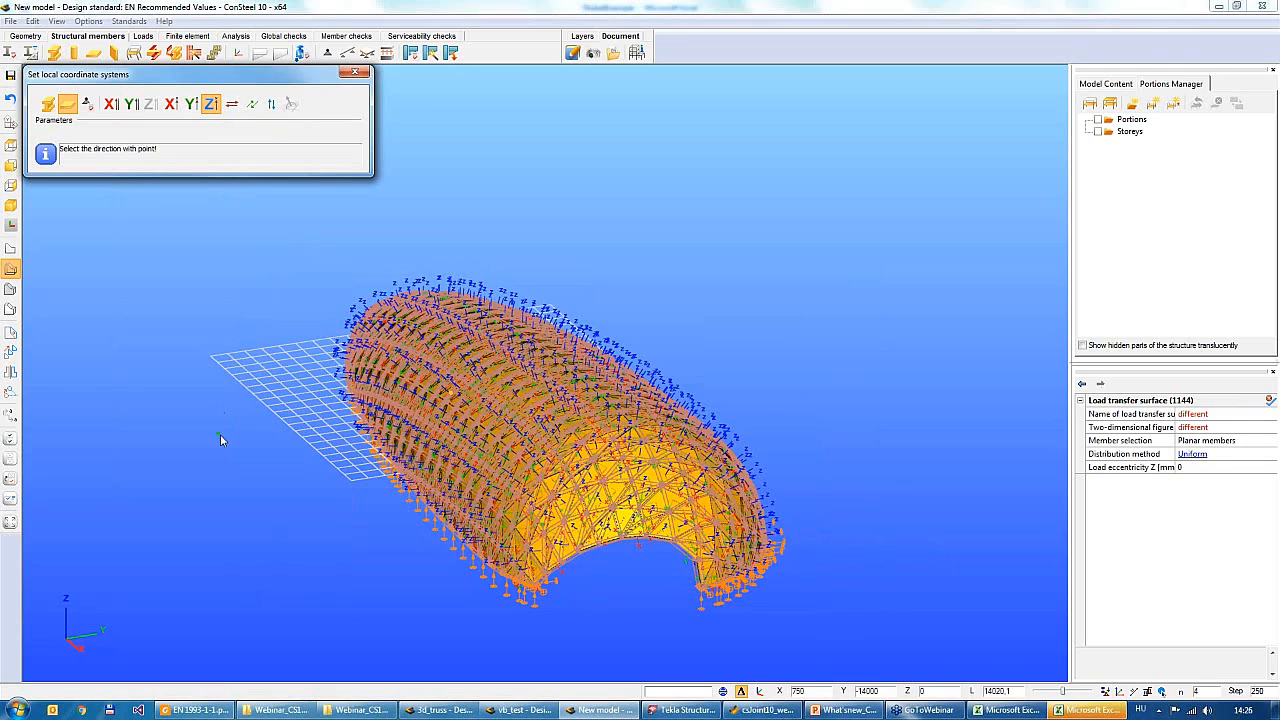
click(622, 569)
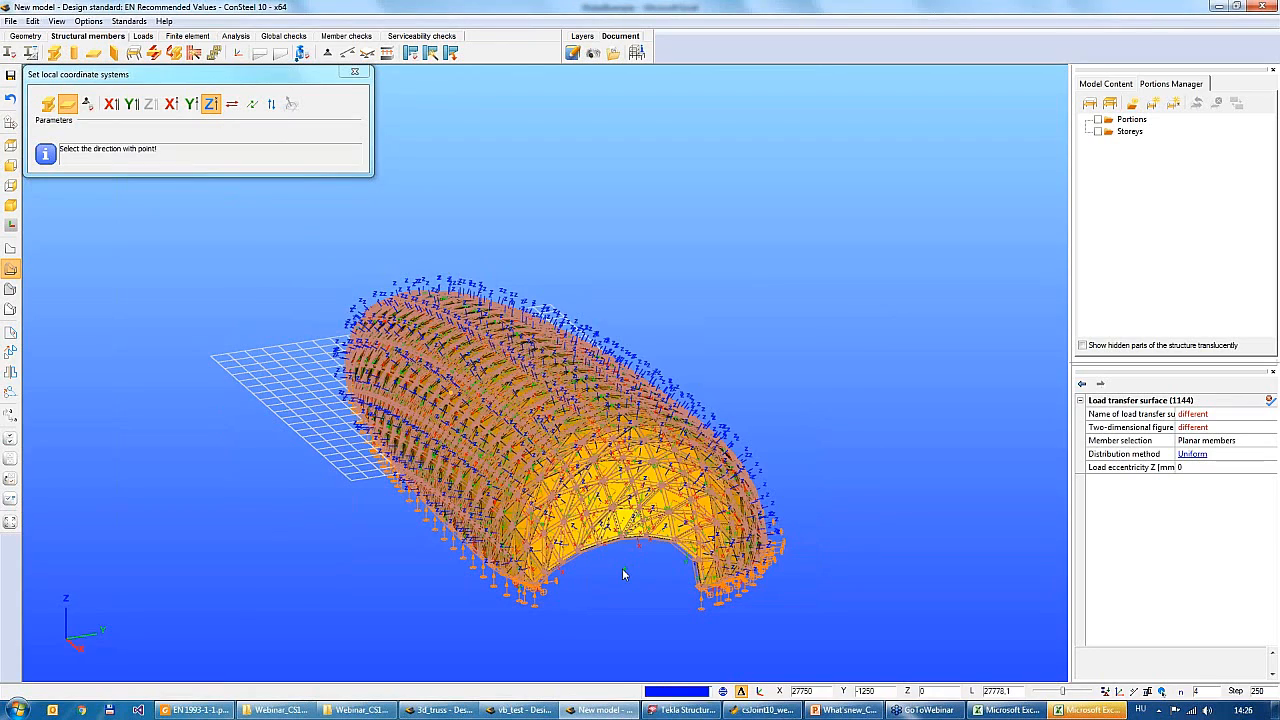
middle_drag(605, 573, 586, 523)
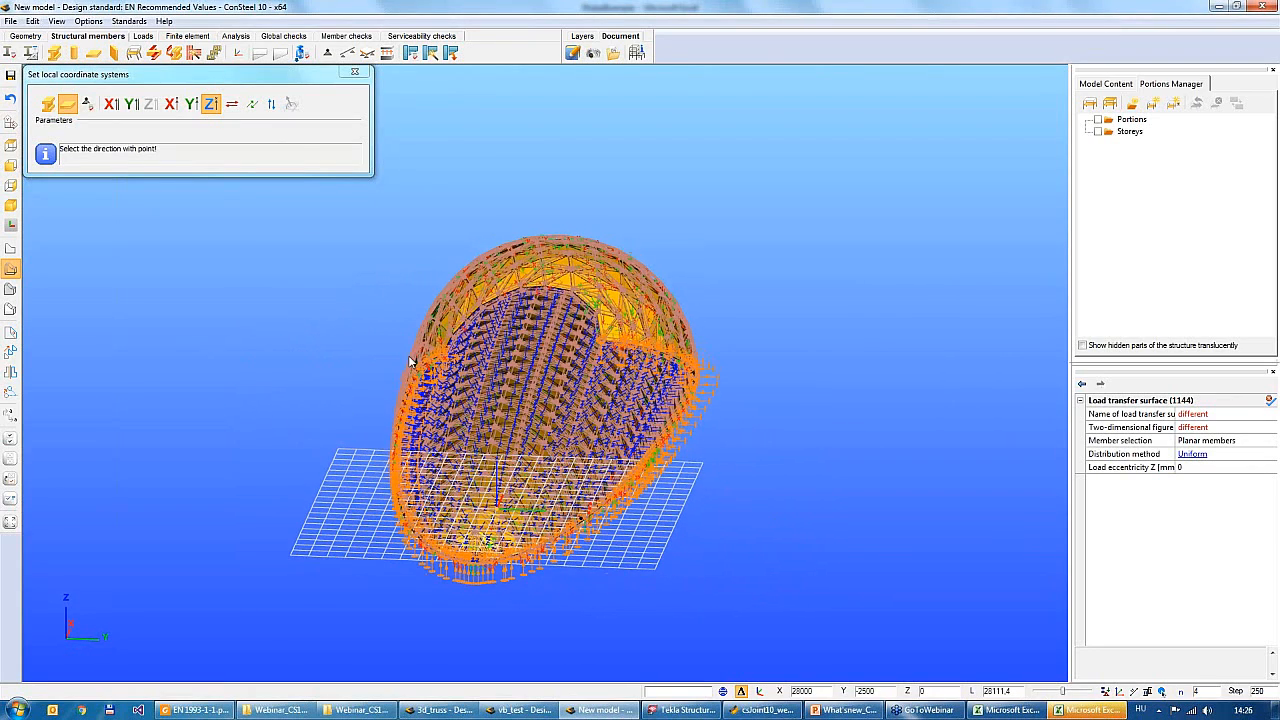
middle_drag(262, 254, 257, 250)
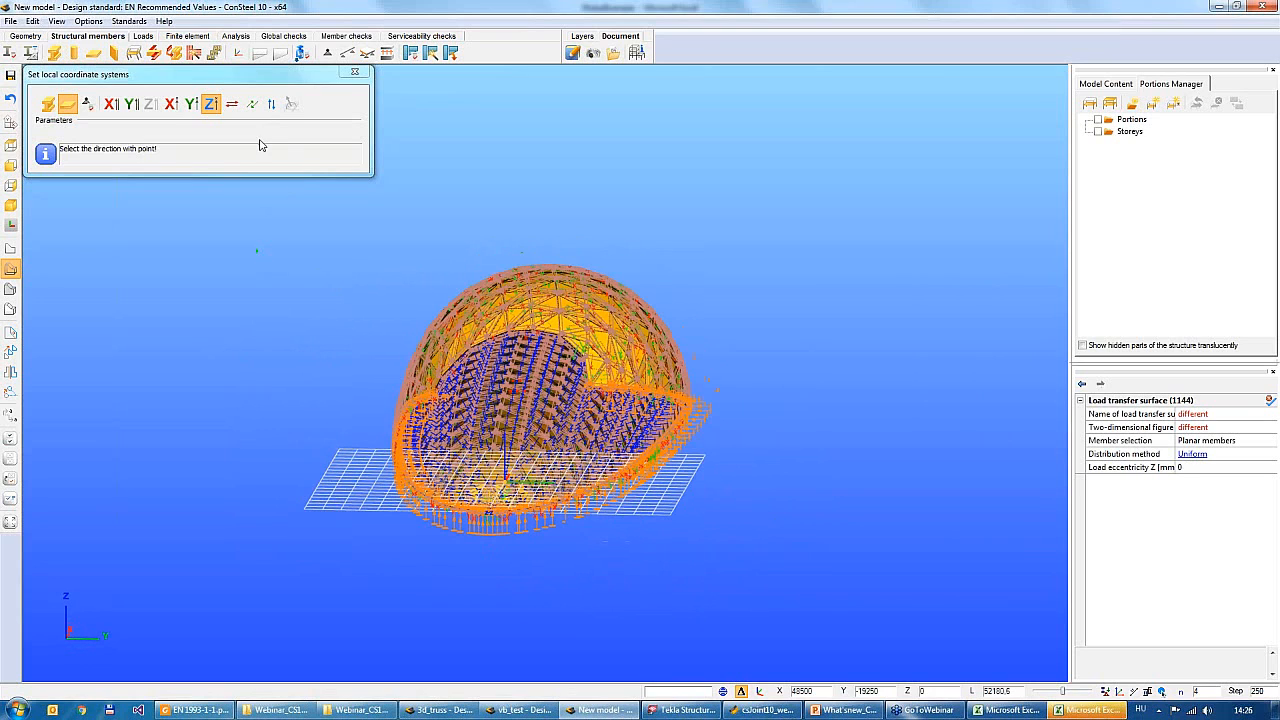
Invert the local Z axis of the selected load transfer surfaces and close the local coordinate system settings
click(304, 138)
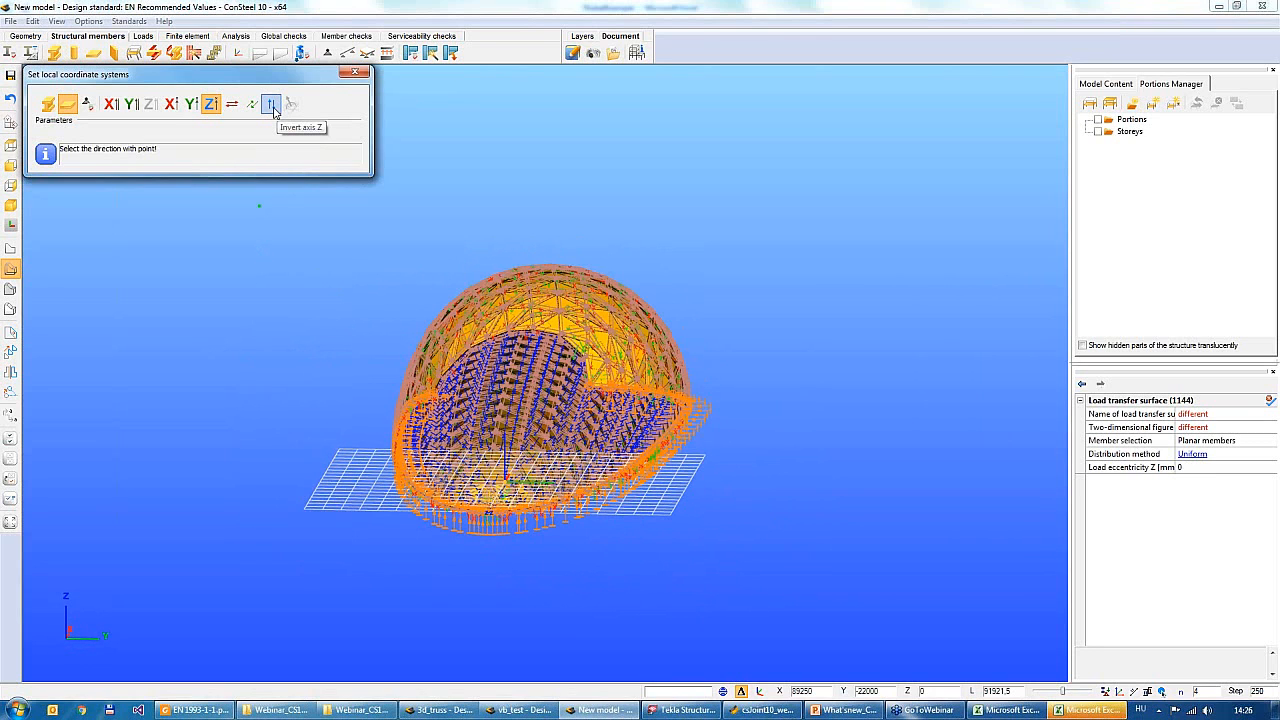
click(272, 105)
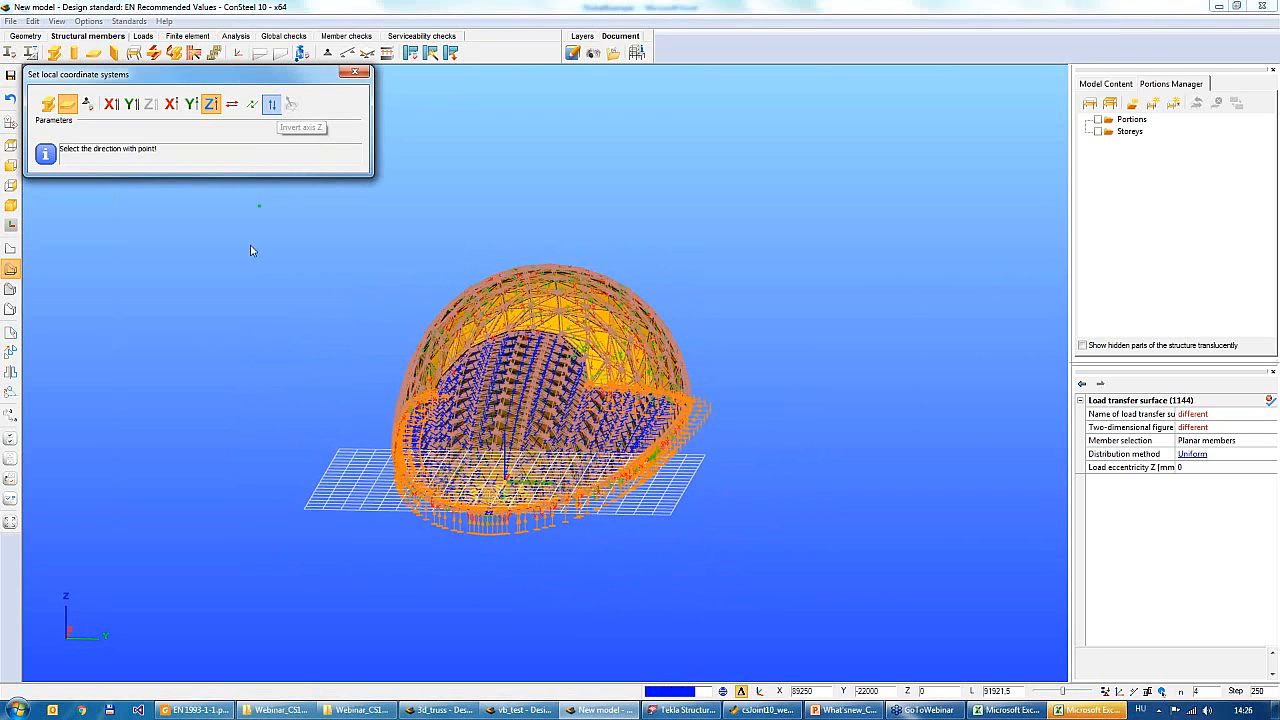
middle_drag(247, 277, 204, 342)
click(358, 76)
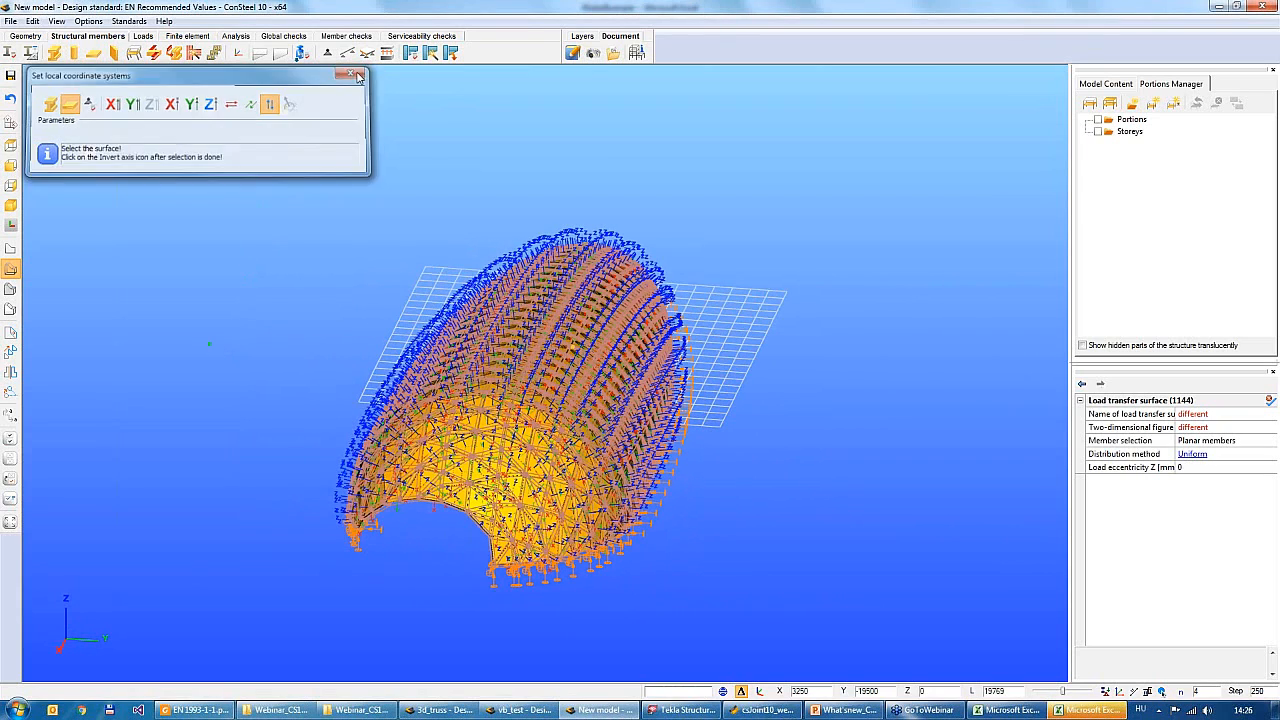
middle_drag(284, 216, 300, 224)
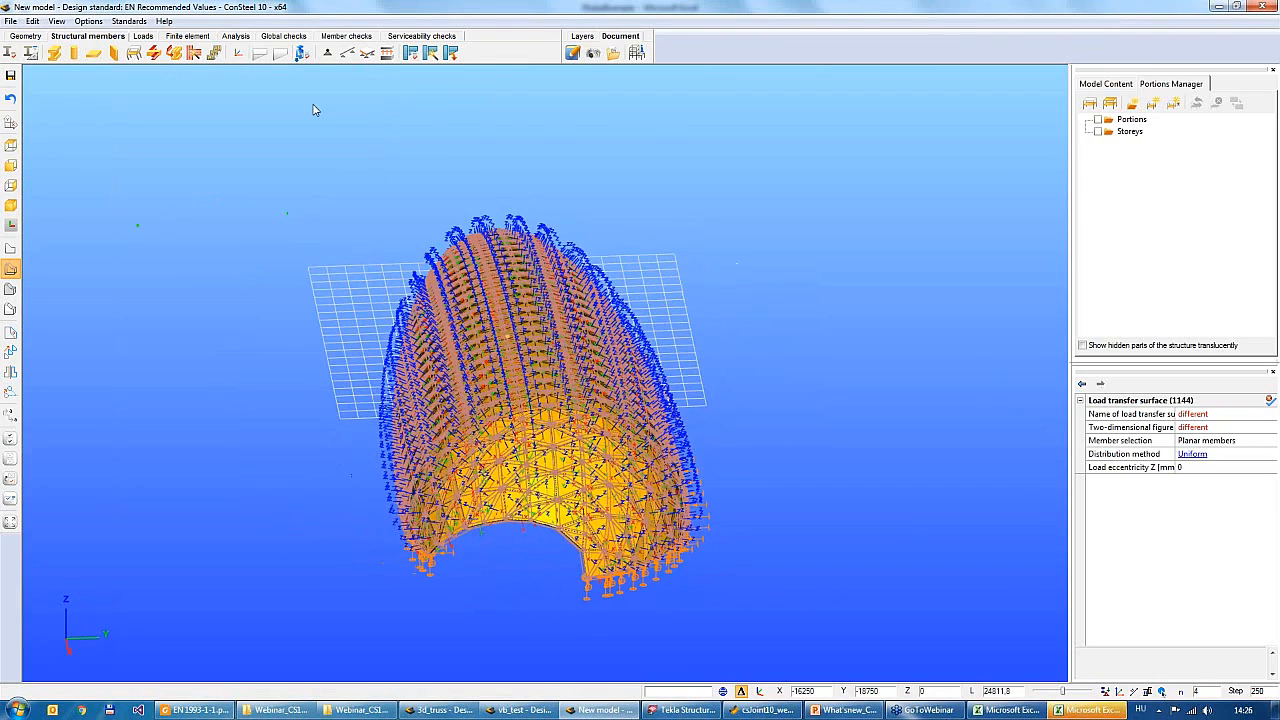
click(259, 53)
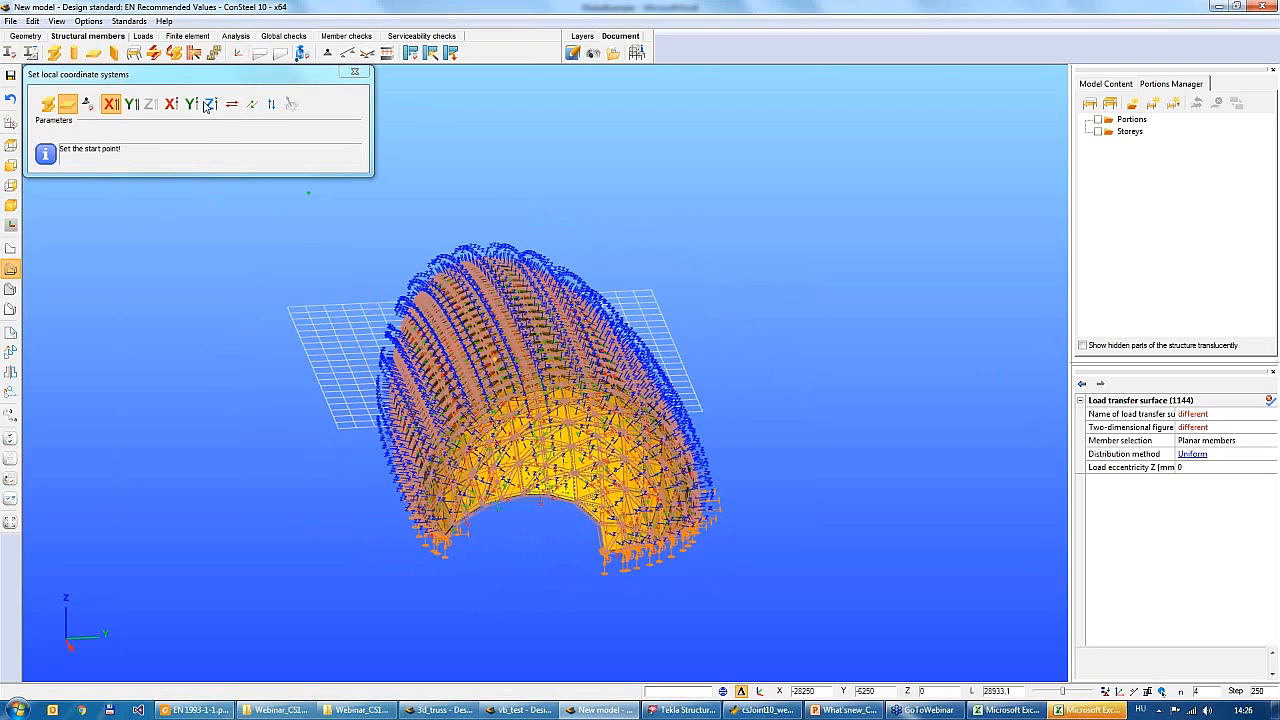
click(211, 105)
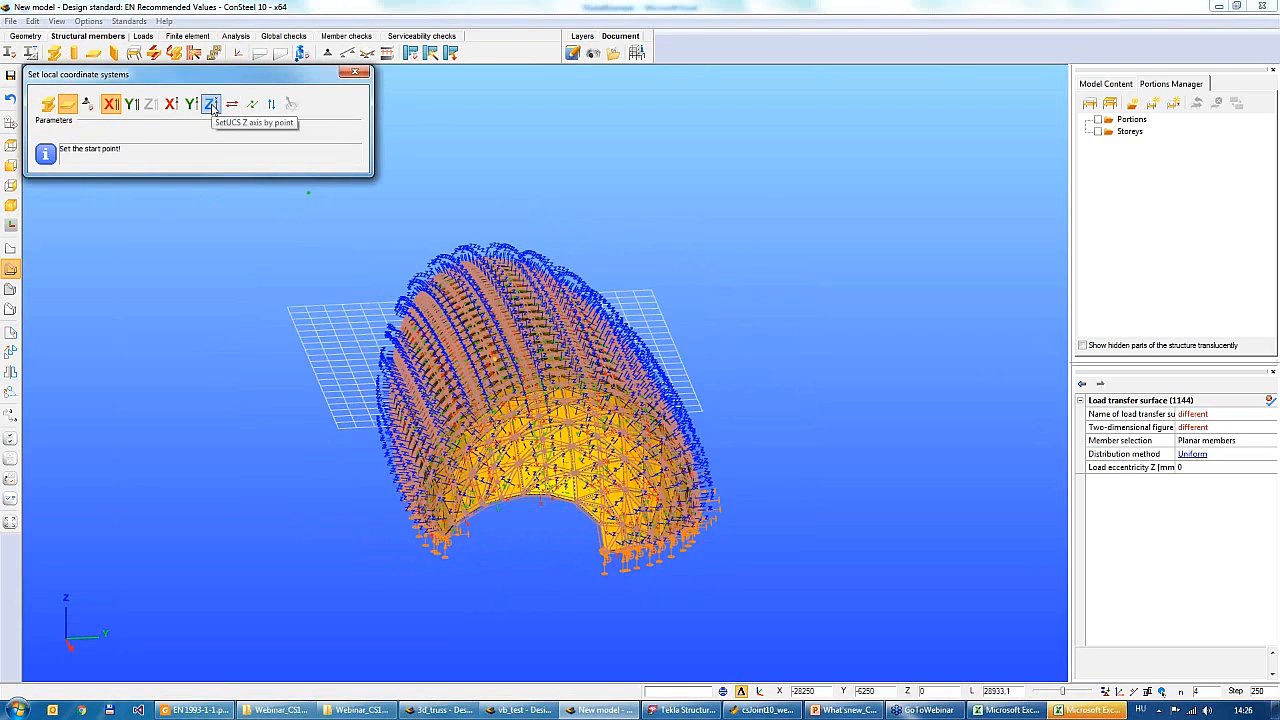
click(353, 75)
Deselect the surfaces and, in load case Wind,x, apply a -10 kN/m2 Z surface load in local coordinates to the surfaces at the dome's low end
middle_drag(290, 176, 307, 169)
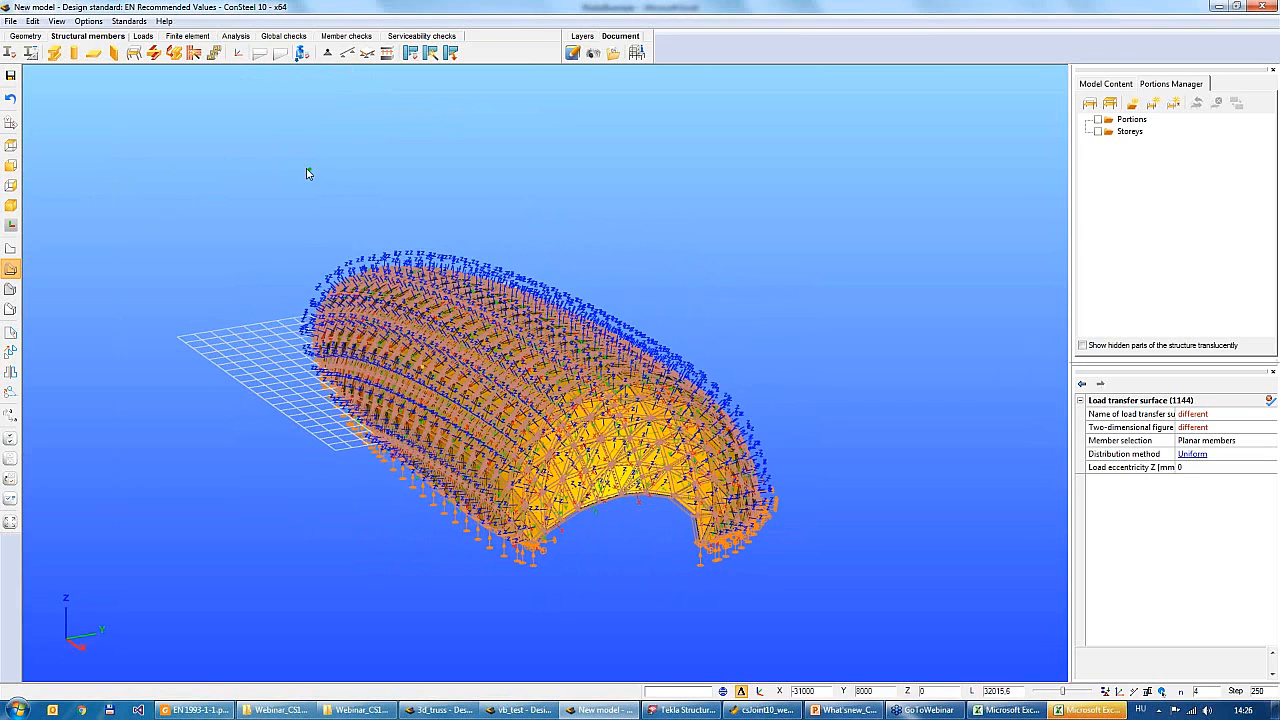
click(307, 173)
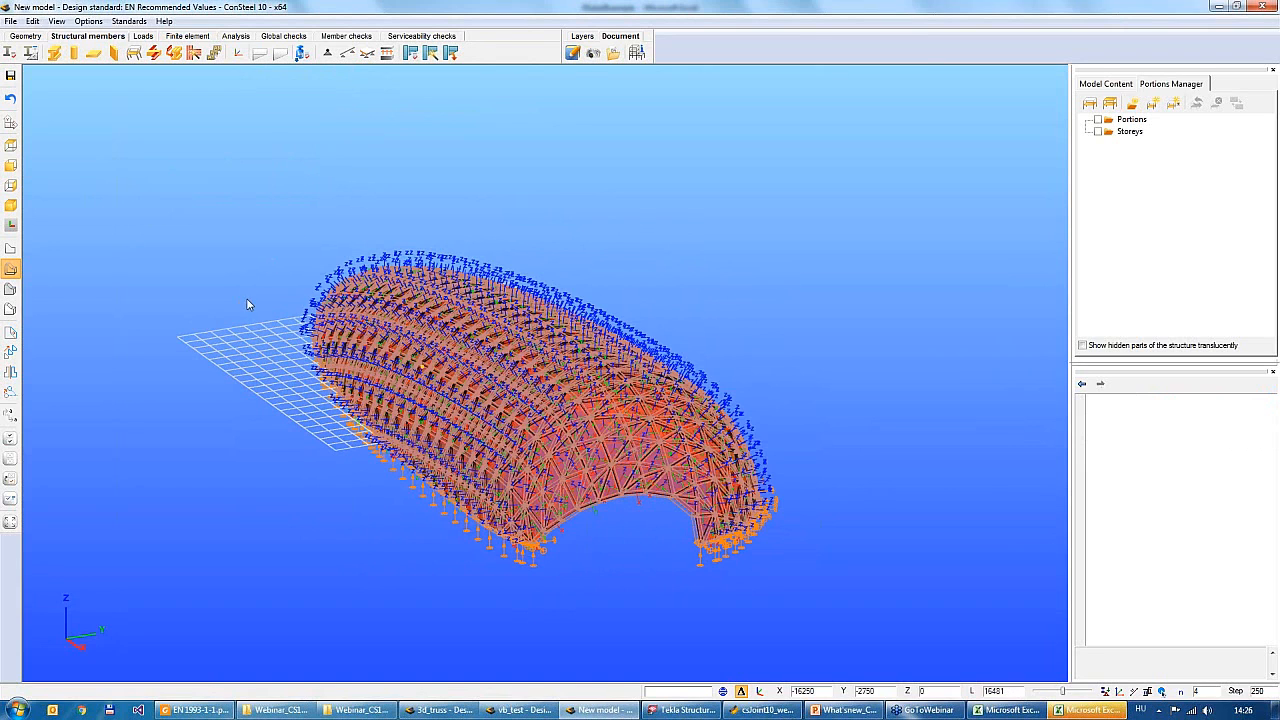
middle_drag(251, 306, 251, 286)
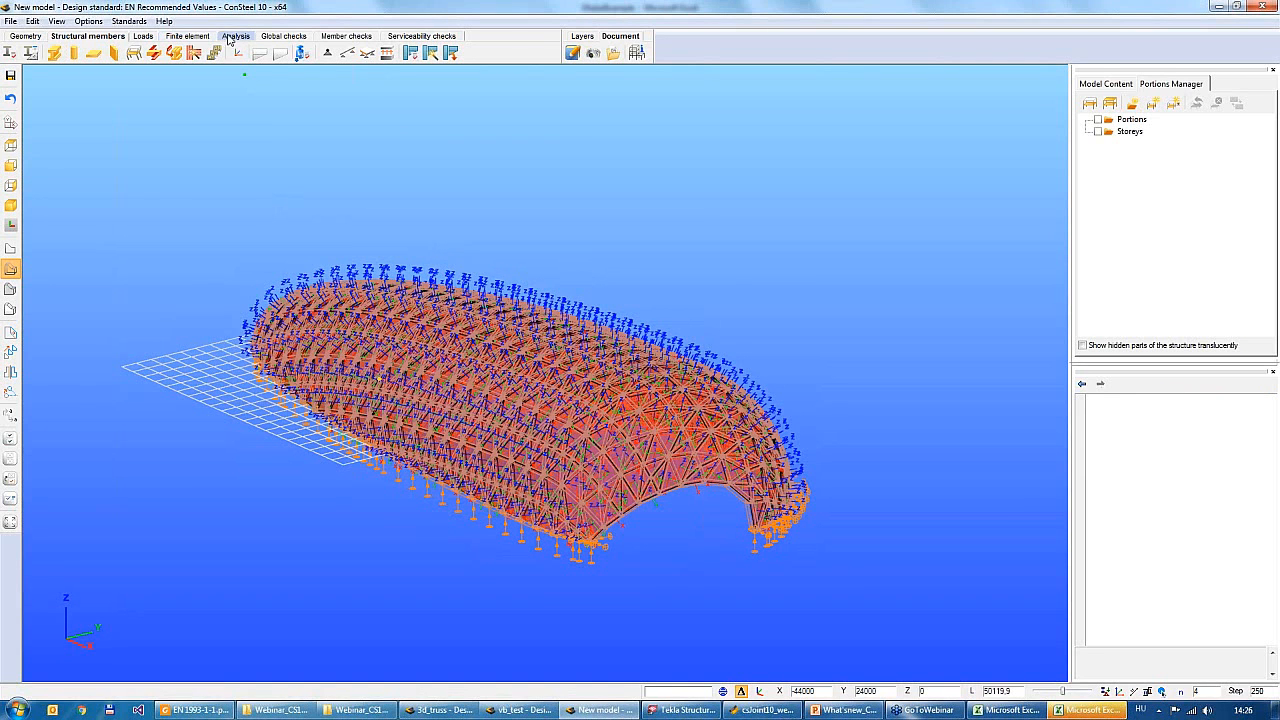
click(145, 36)
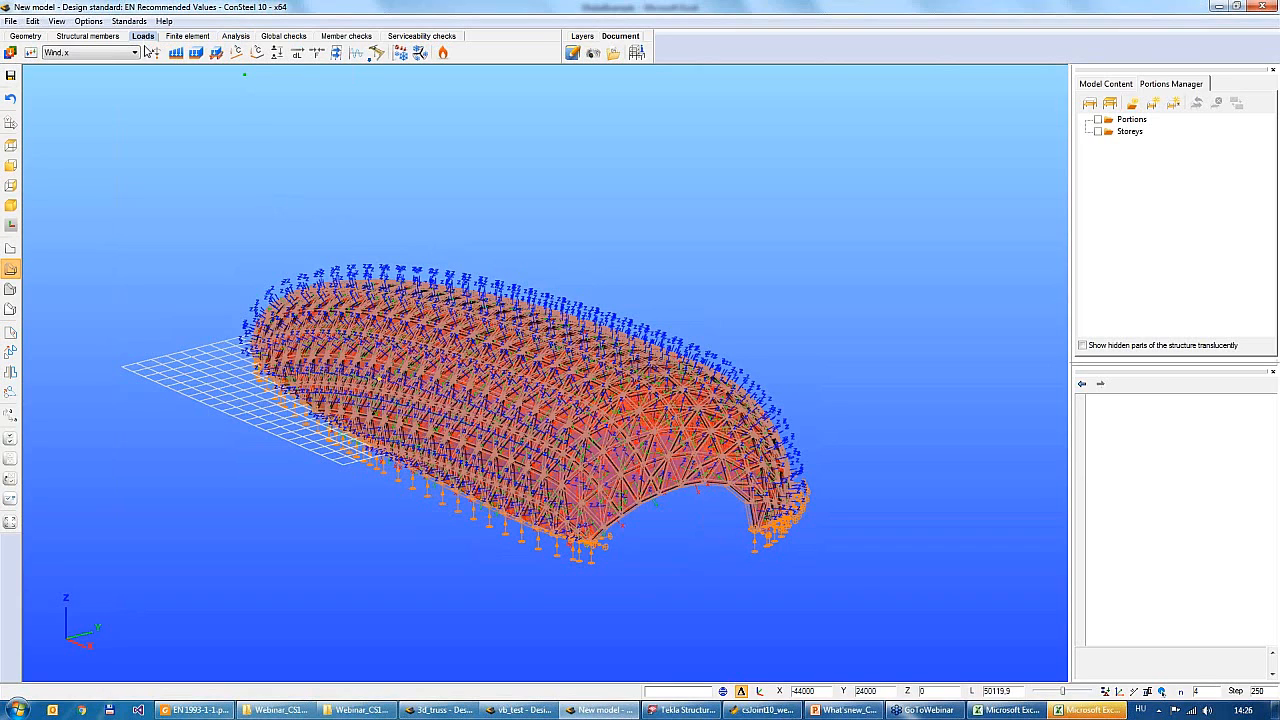
click(197, 54)
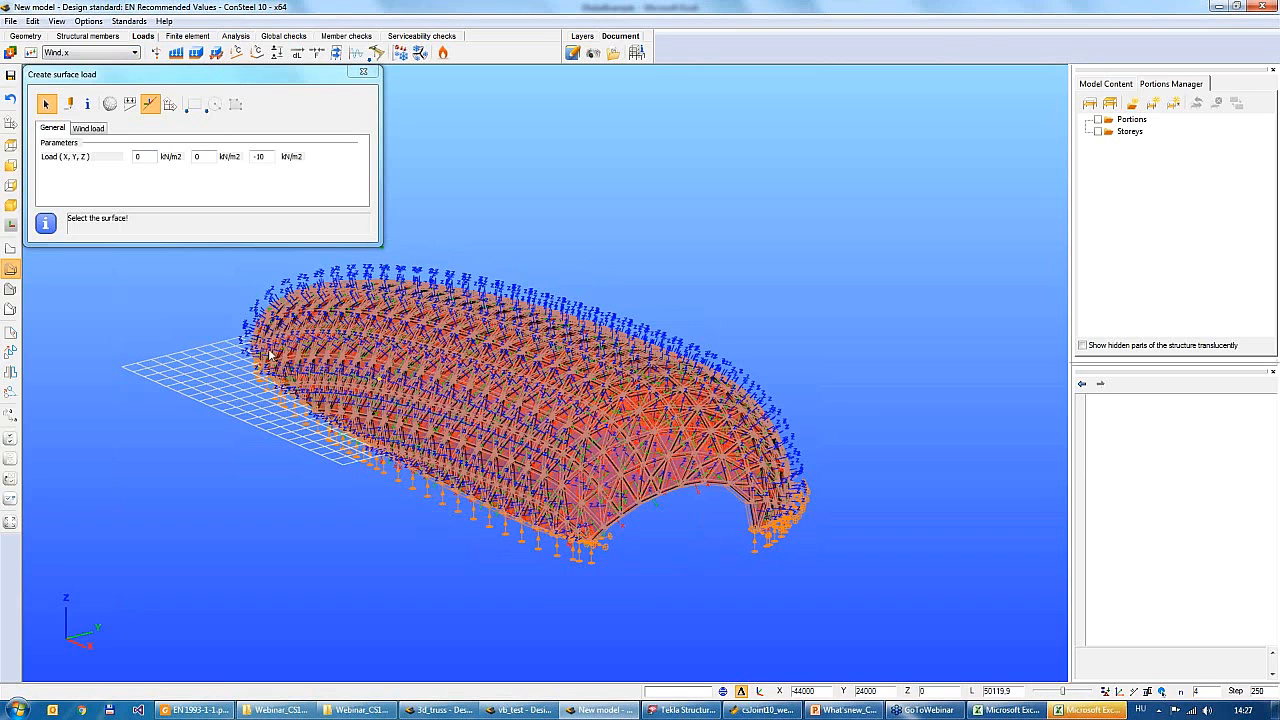
middle_drag(219, 462, 104, 308)
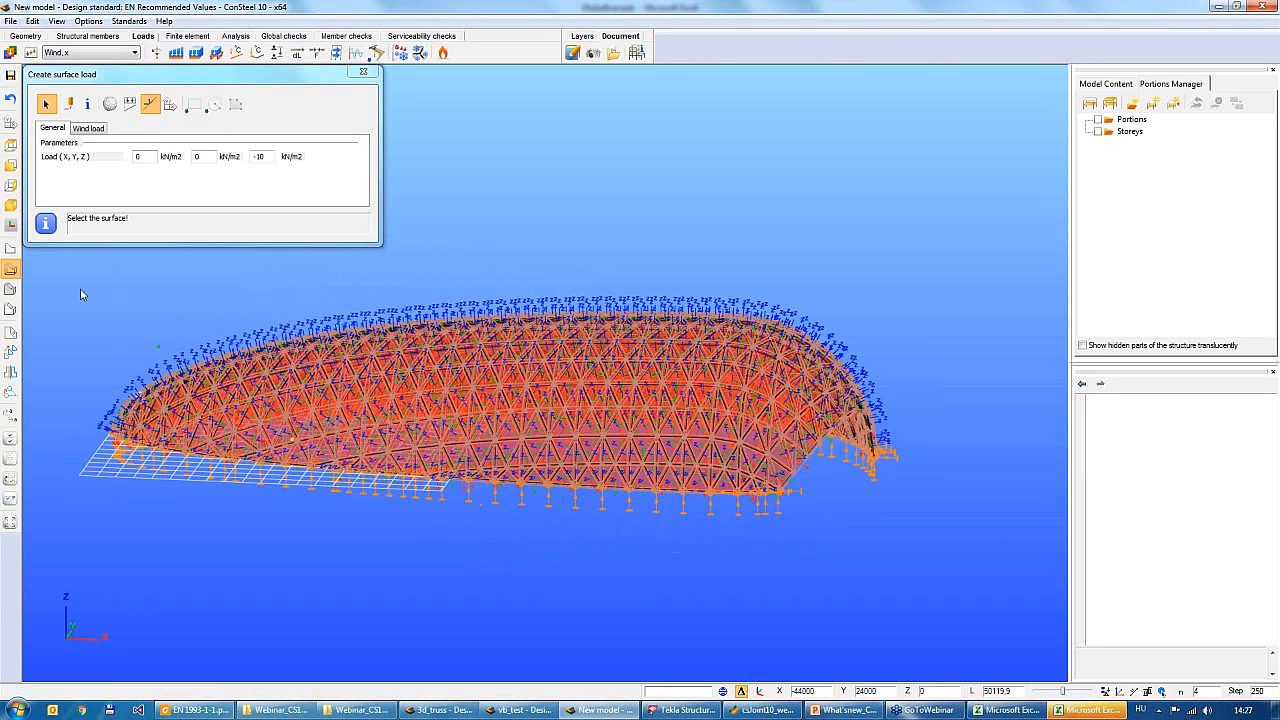
click(265, 457)
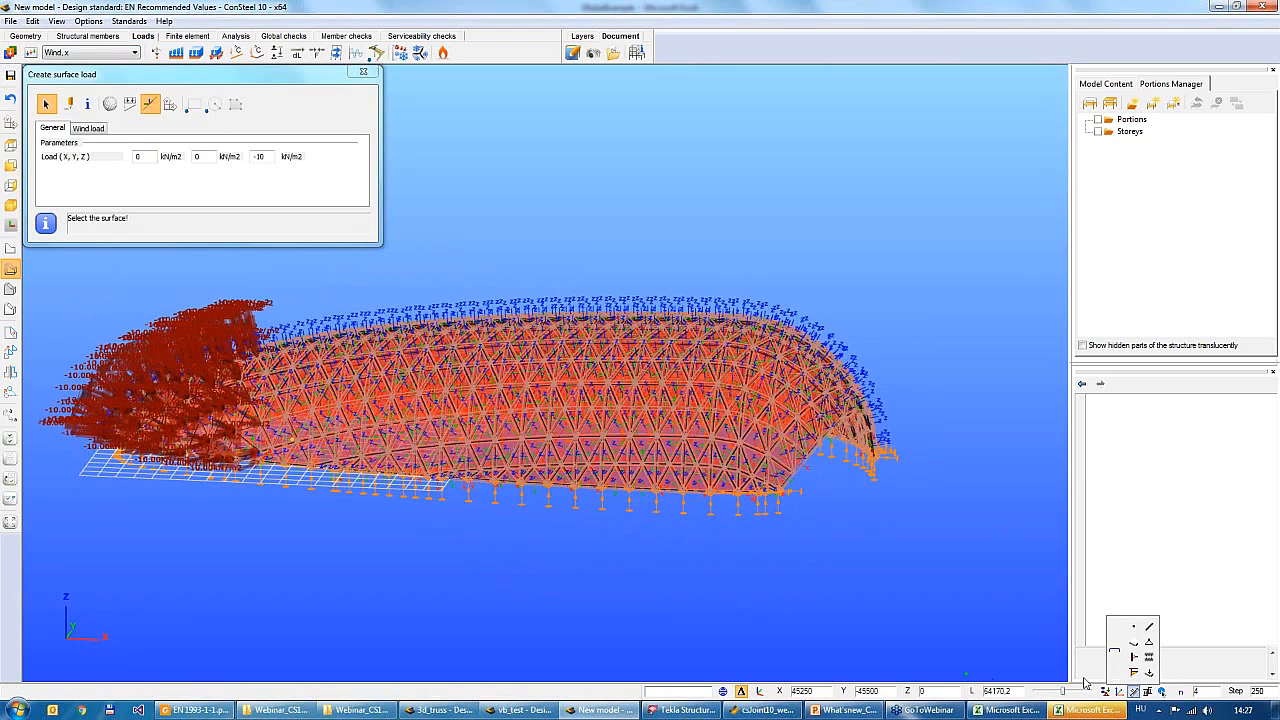
click(364, 73)
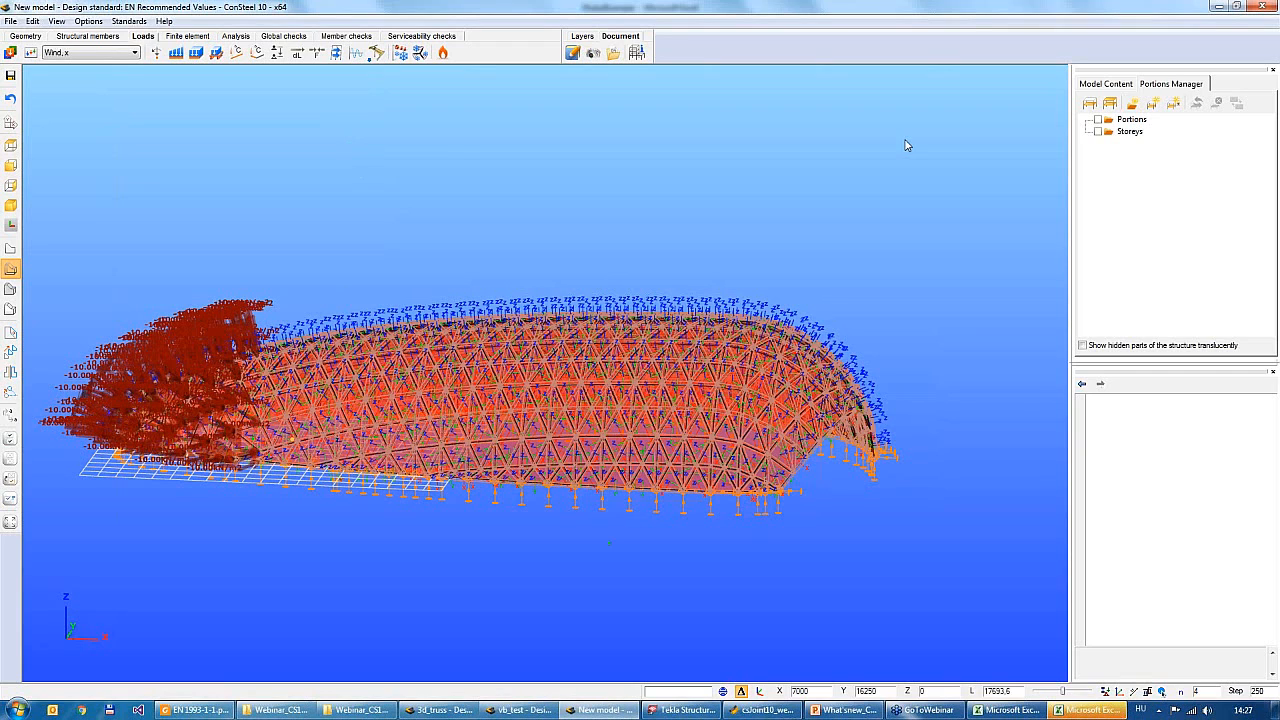
Create a new model with the EN Recommended Values design standard, declining to restore the automatically saved model
click(11, 21)
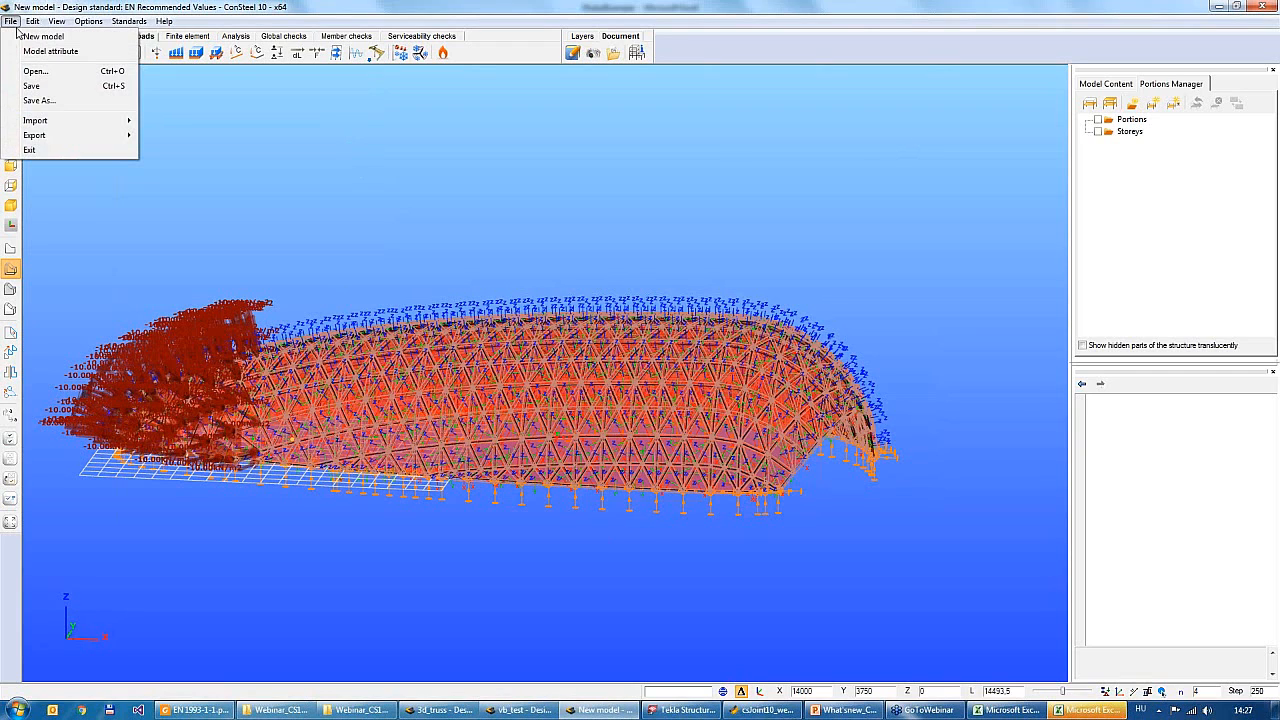
click(31, 38)
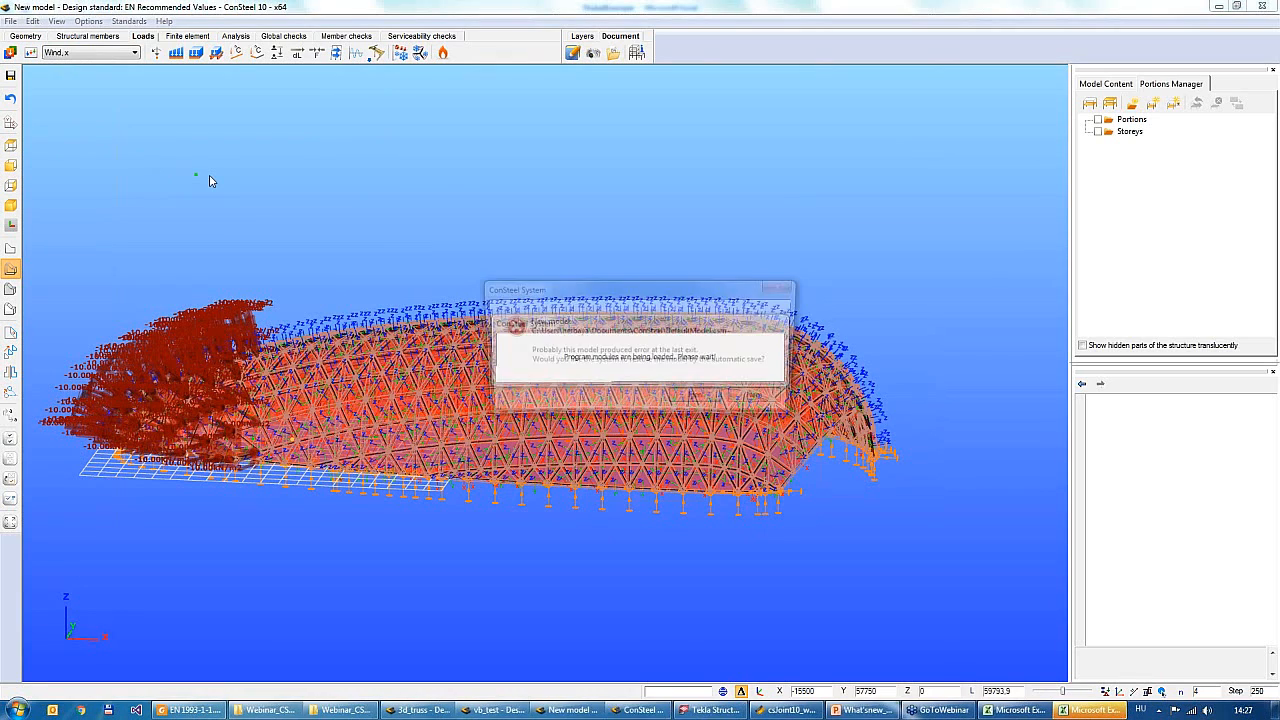
click(767, 401)
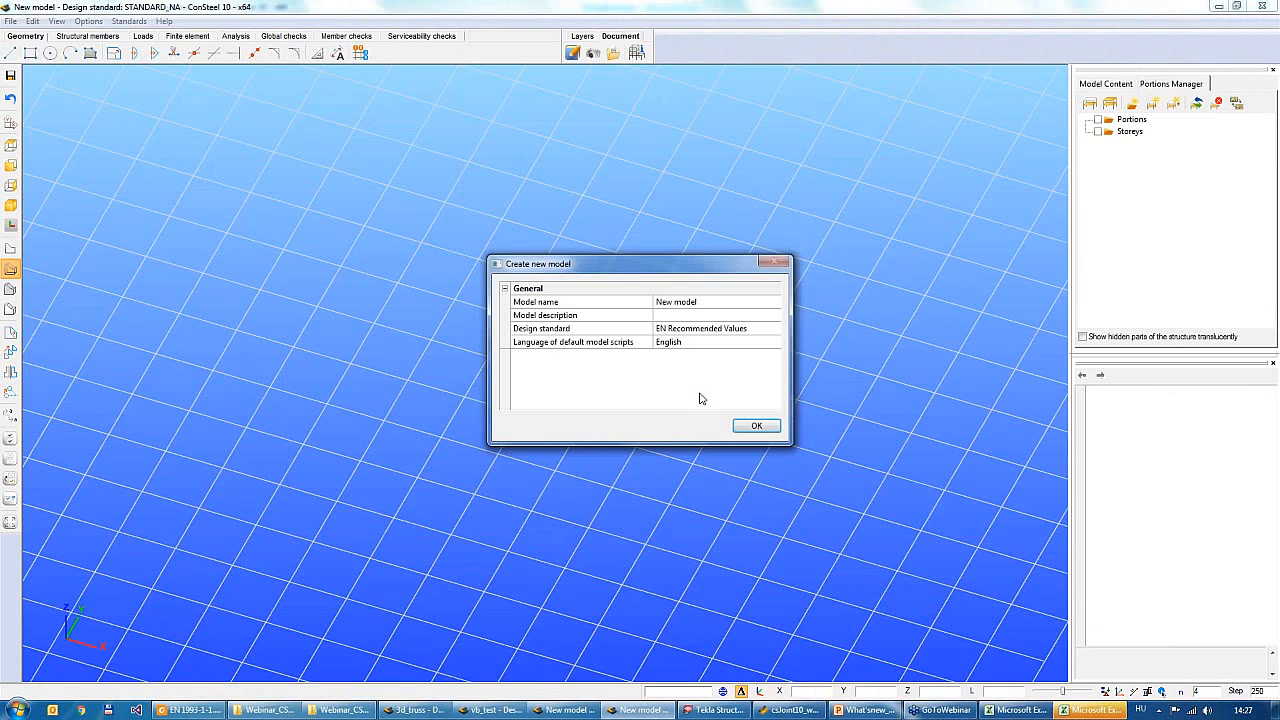
click(755, 426)
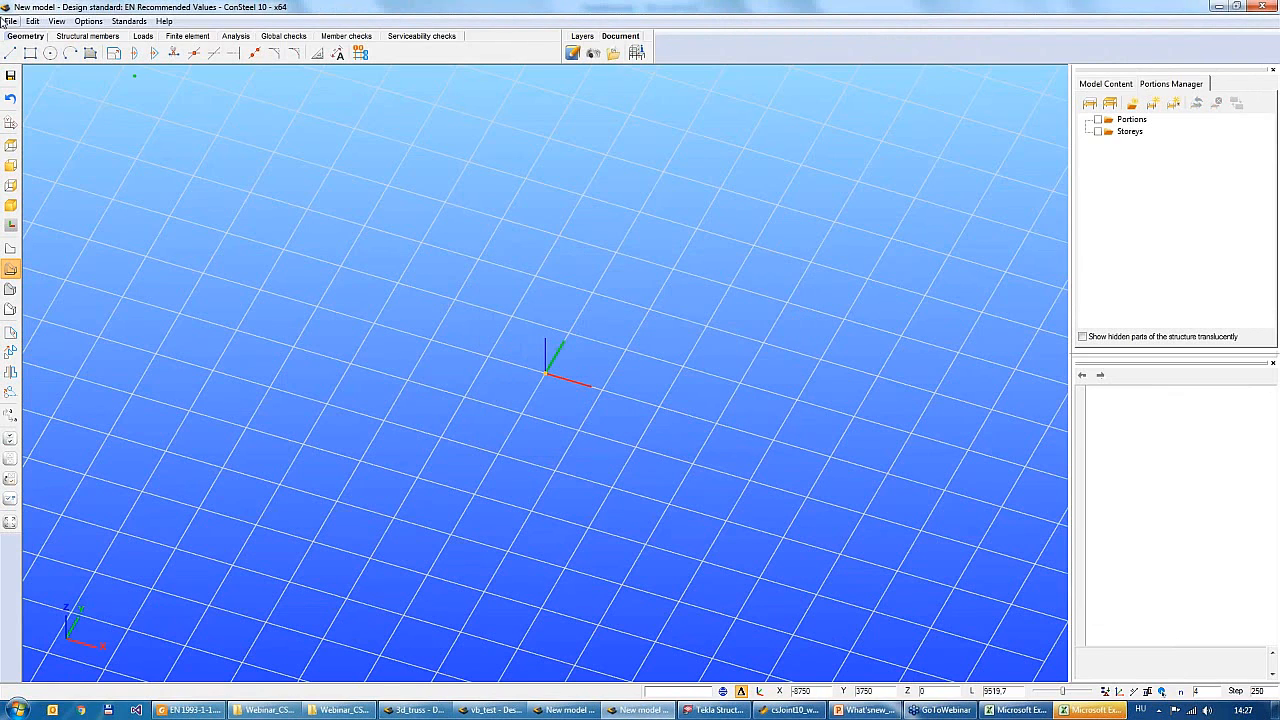
Open the existing model csFrame_stablelength_presentation
click(10, 21)
click(40, 71)
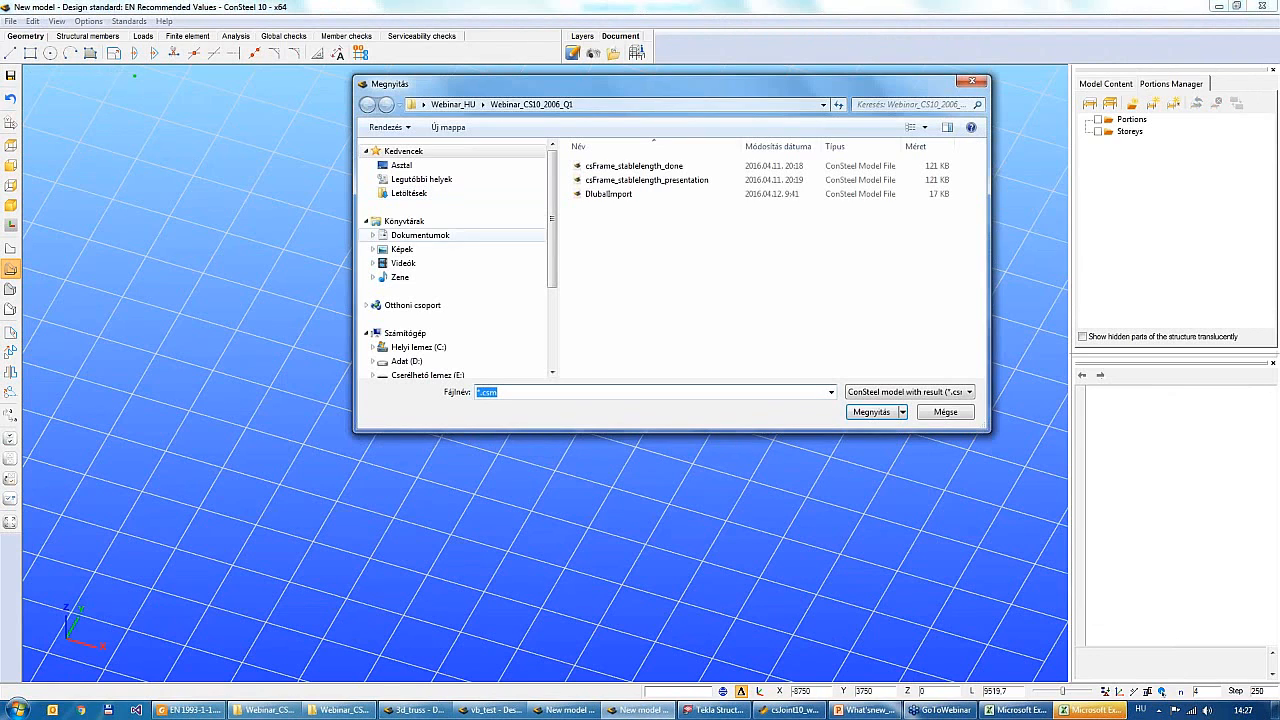
click(645, 180)
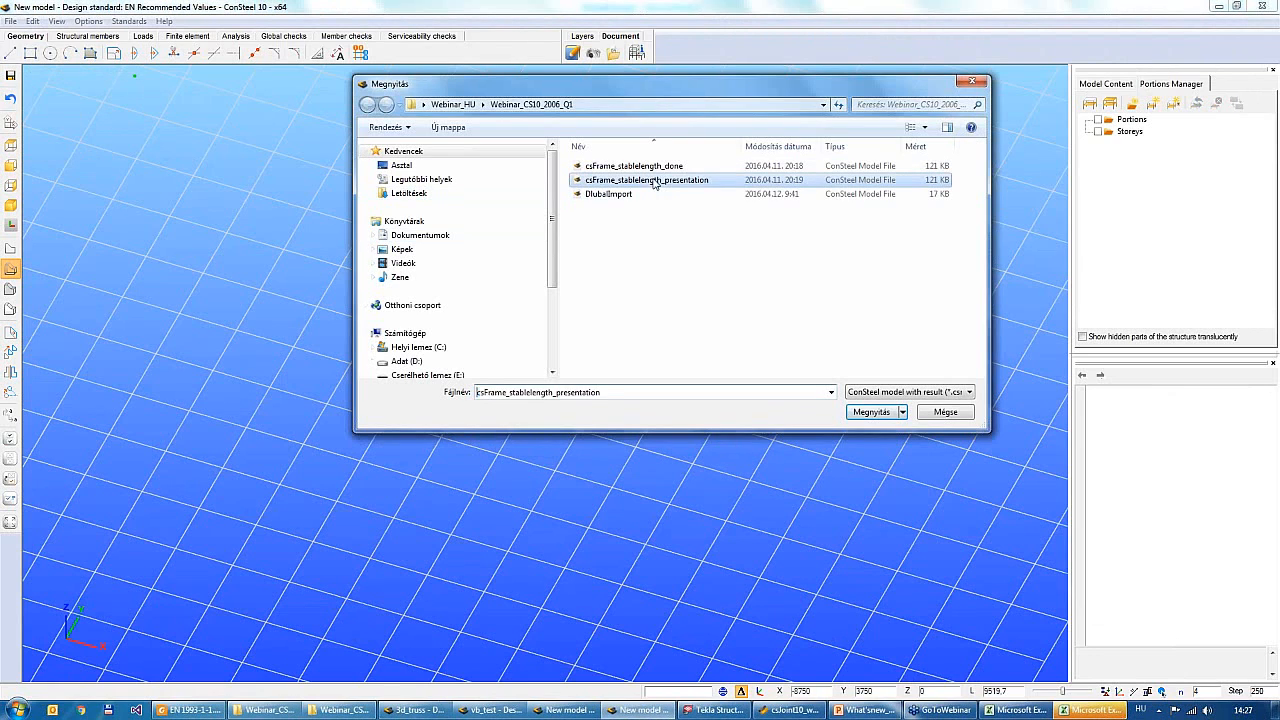
click(870, 411)
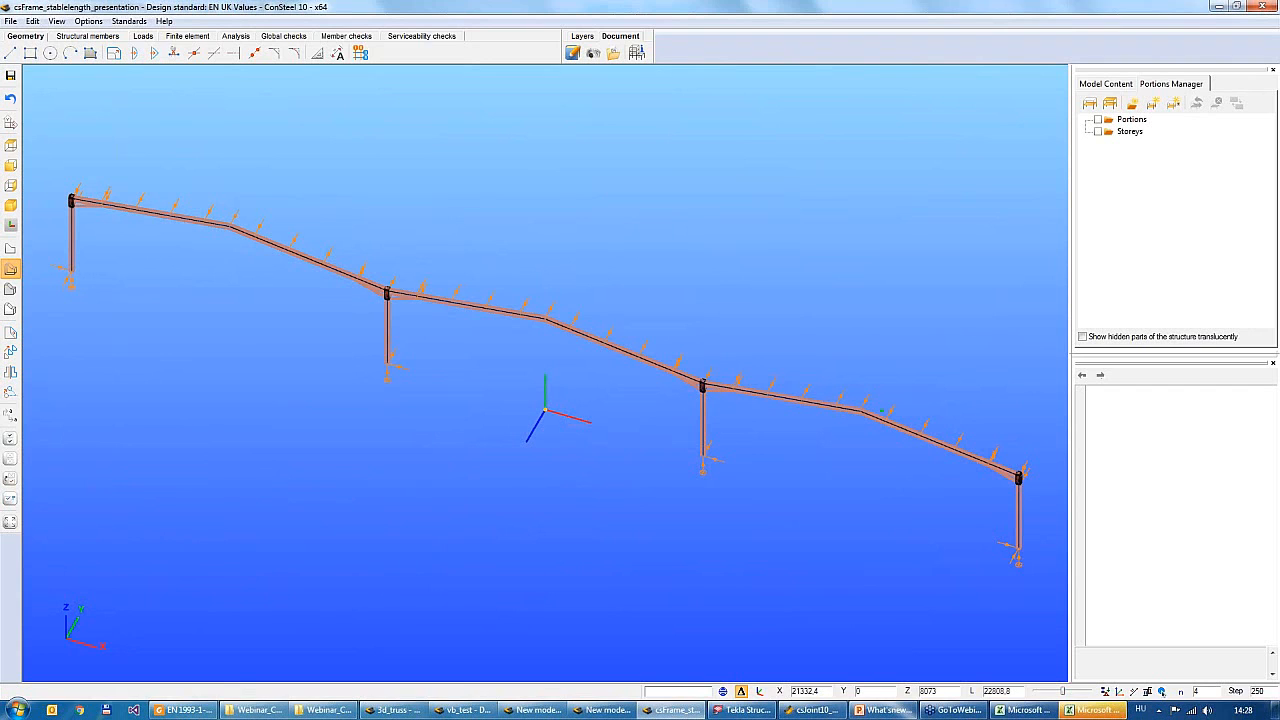
Examine the wireframe portal frame's columns, haunches and rafter ridge up close and from several angles
middle_drag(525, 478, 516, 398)
scroll(534, 418, down, 1)
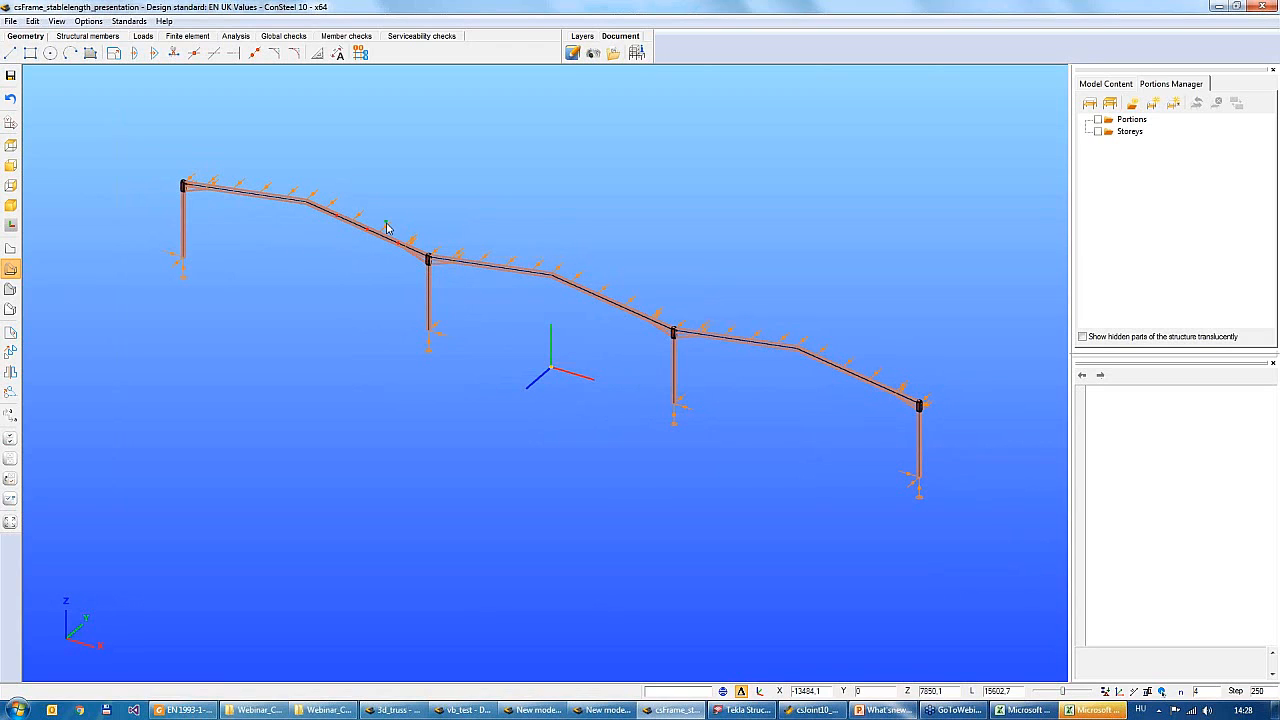
alt+middle_drag(419, 297, 419, 297)
scroll(499, 267, up, 1)
scroll(503, 268, up, 2)
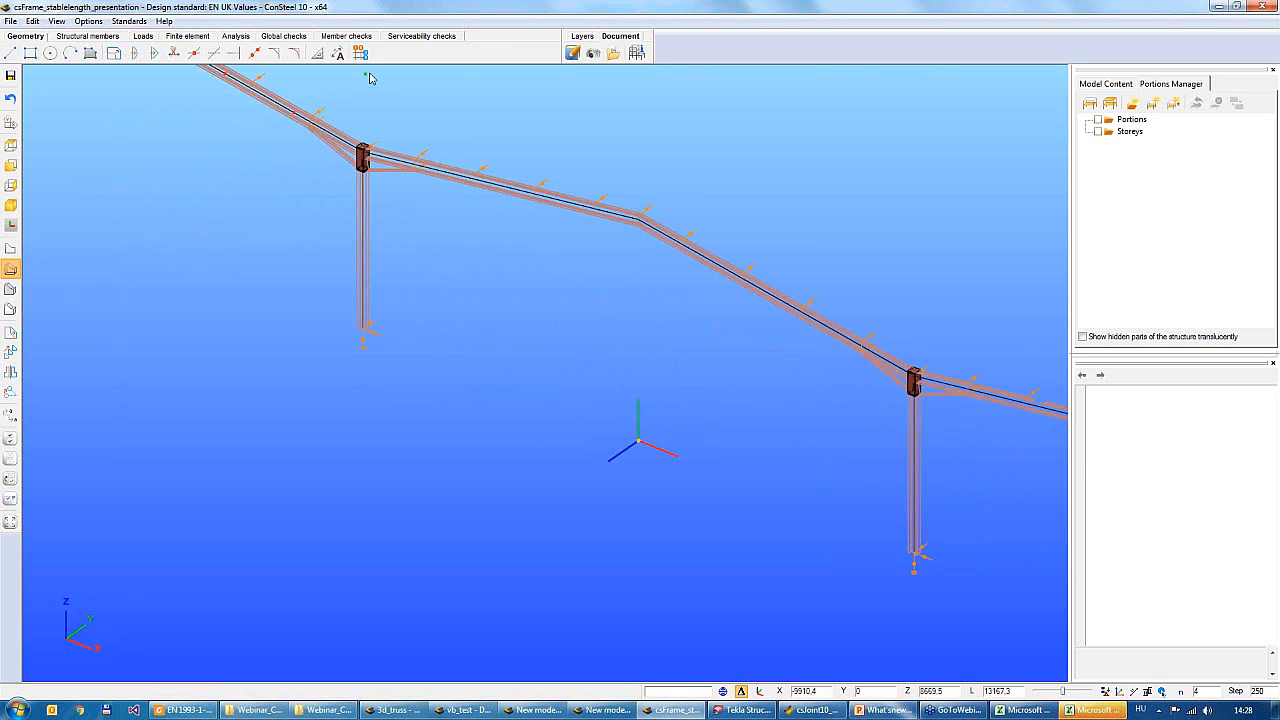
middle_drag(575, 183, 503, 257)
scroll(503, 257, up, 3)
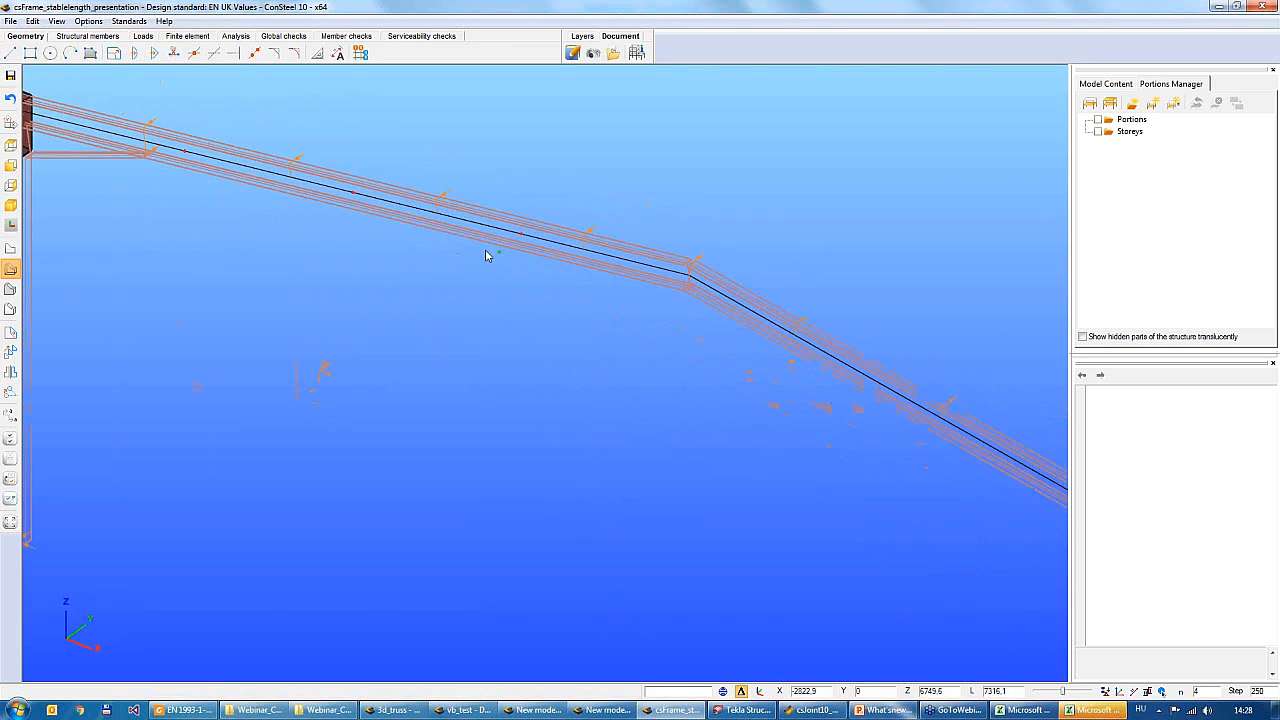
alt+middle_drag(409, 210, 346, 220)
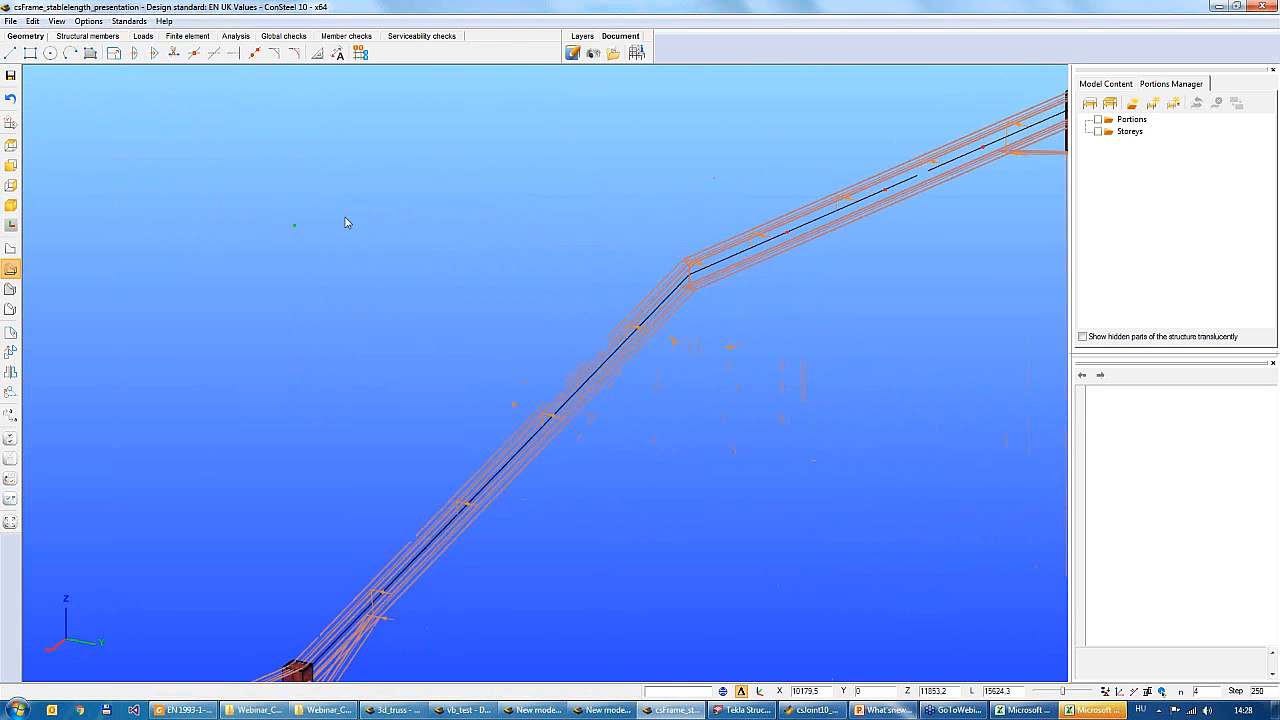
Display the frame members as solid bodies and show the whole three-bay frame in front view
click(10, 291)
middle_drag(526, 200, 441, 260)
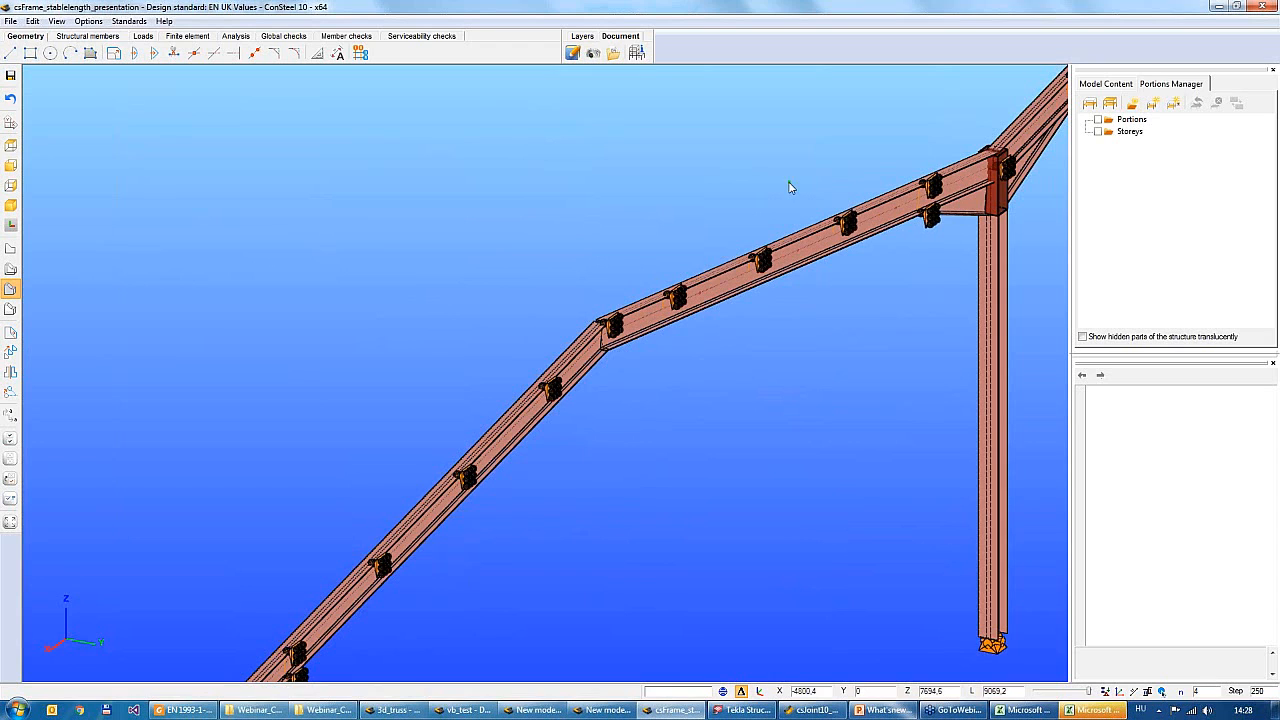
middle_drag(531, 177, 596, 238)
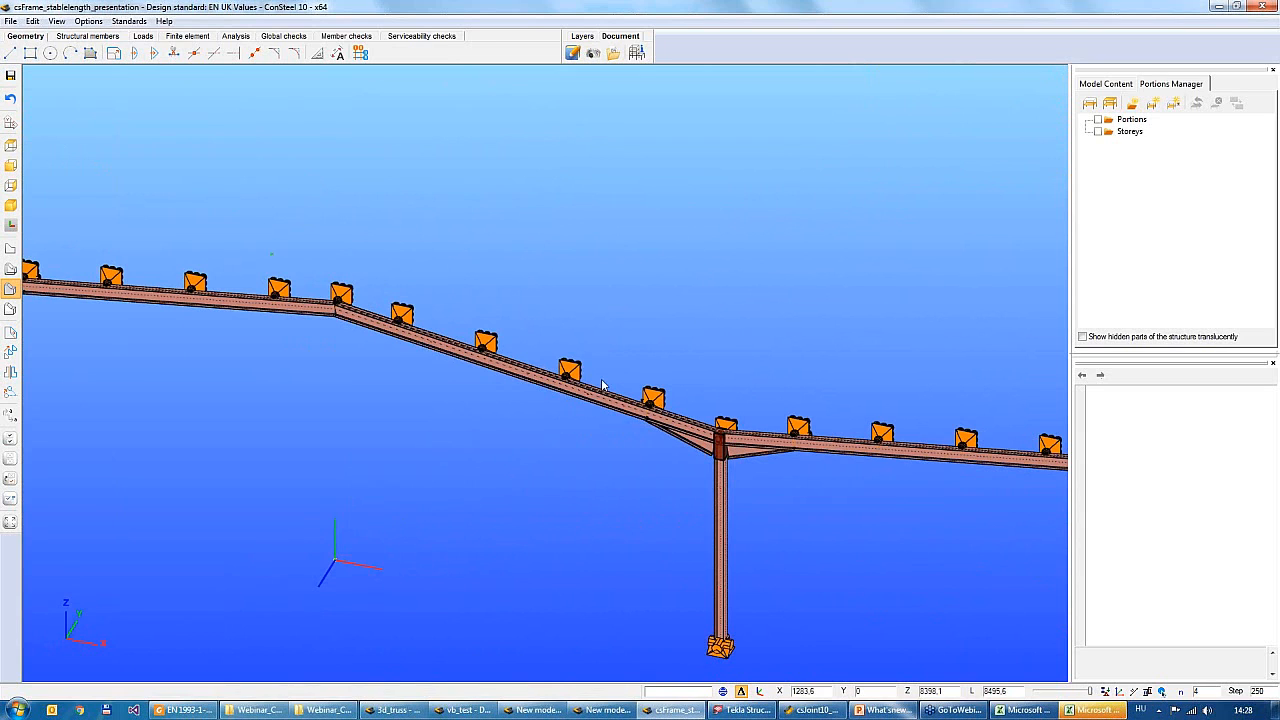
middle_drag(195, 452, 463, 425)
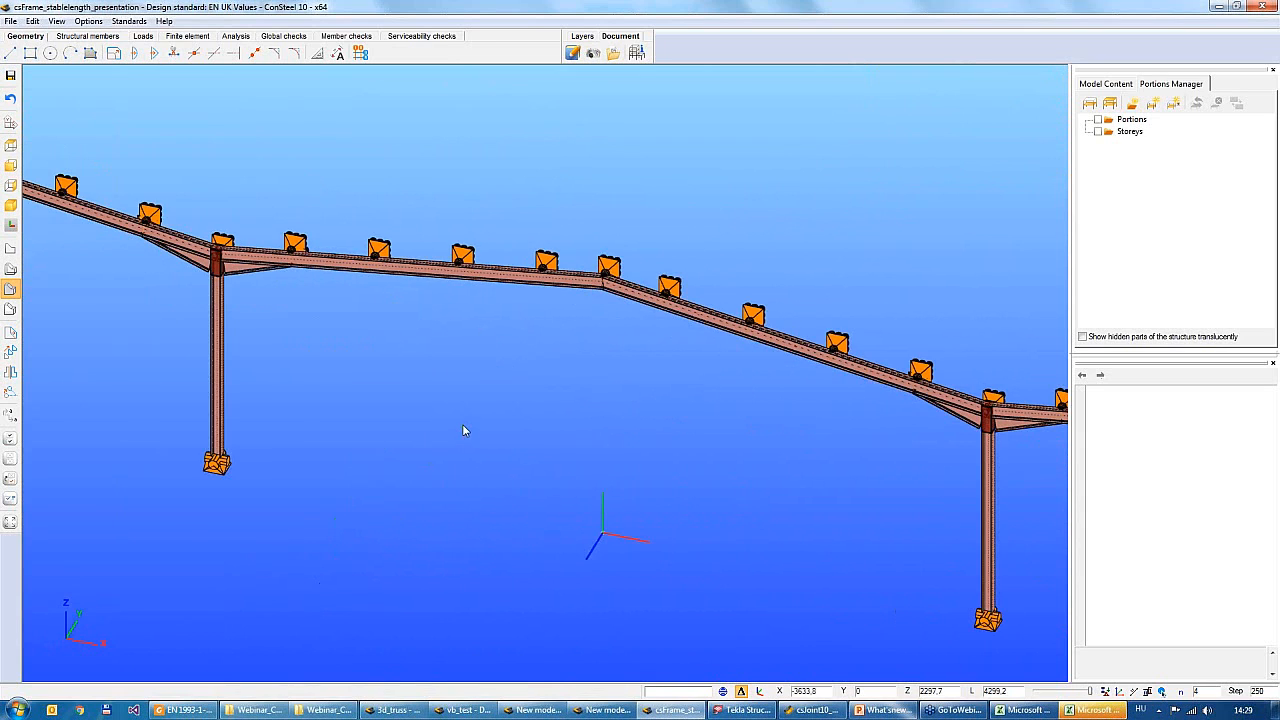
scroll(462, 424, down, 6)
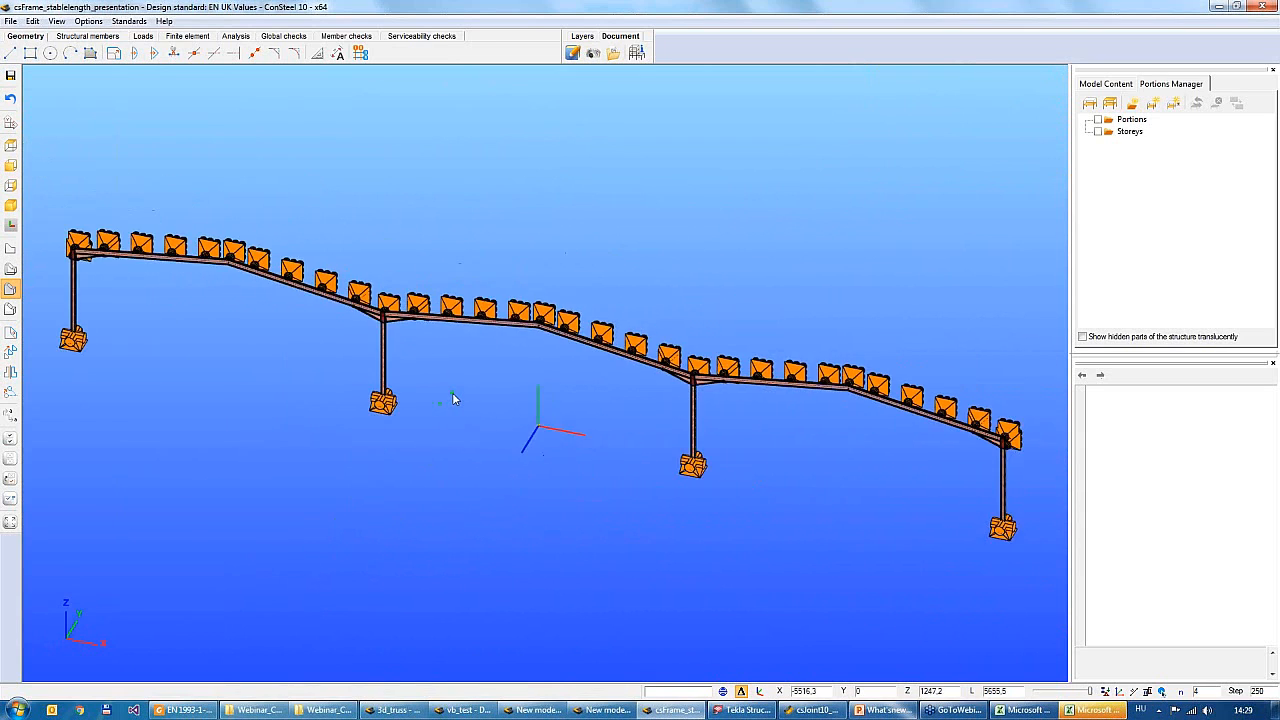
scroll(452, 399, down, 1)
key(ctrl+2)
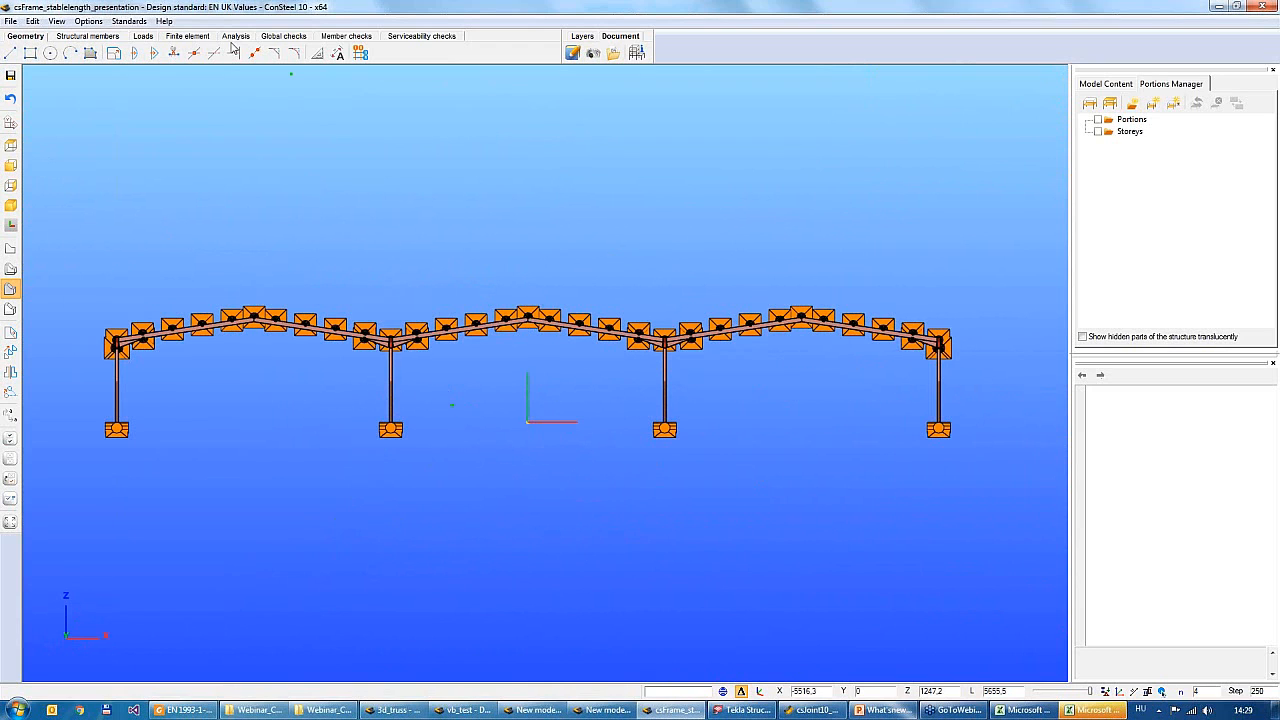
Show the Deadload + installations loads and run the plastic calculation with second order, buckling and buckling sensitivity analysis
click(152, 39)
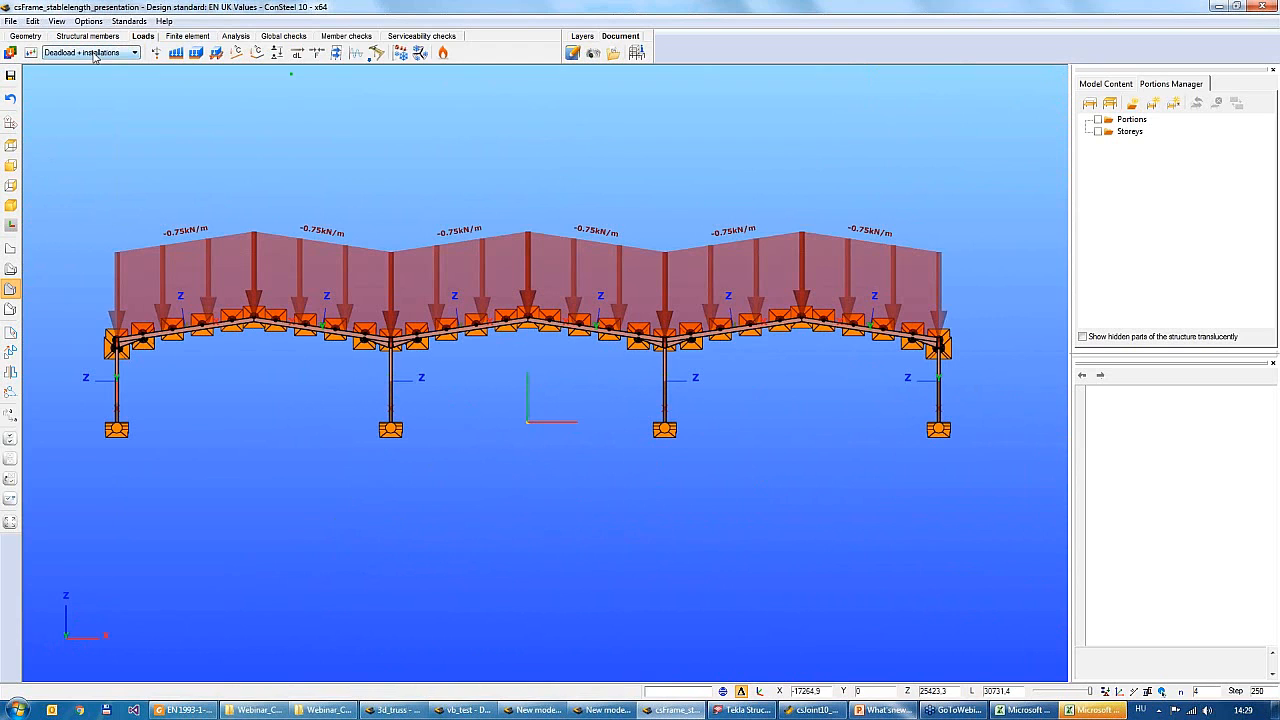
click(236, 37)
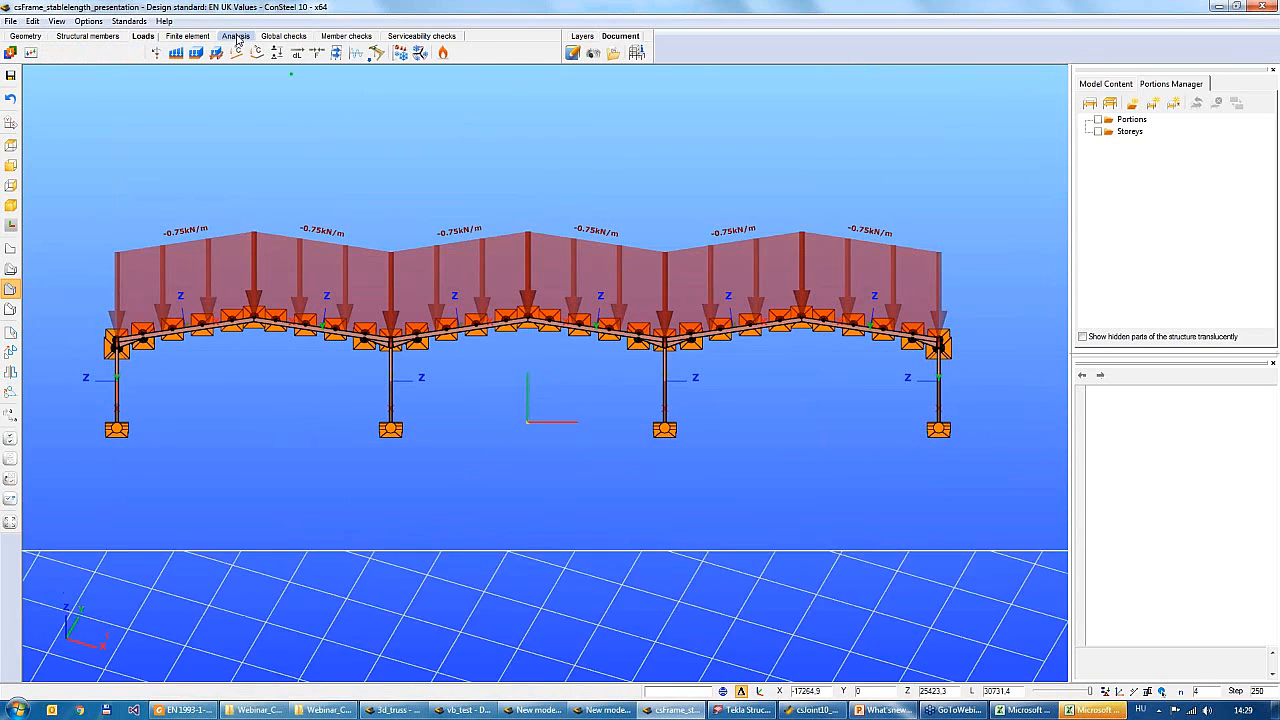
click(28, 54)
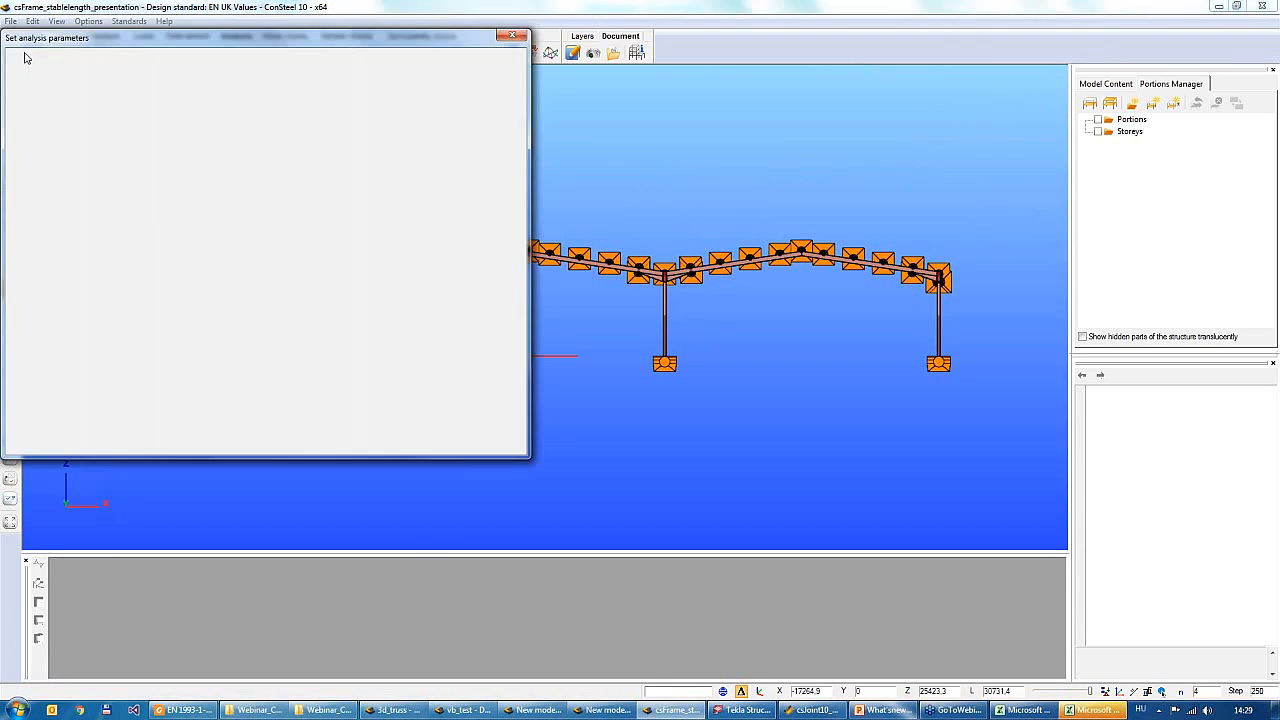
drag(252, 44, 272, 46)
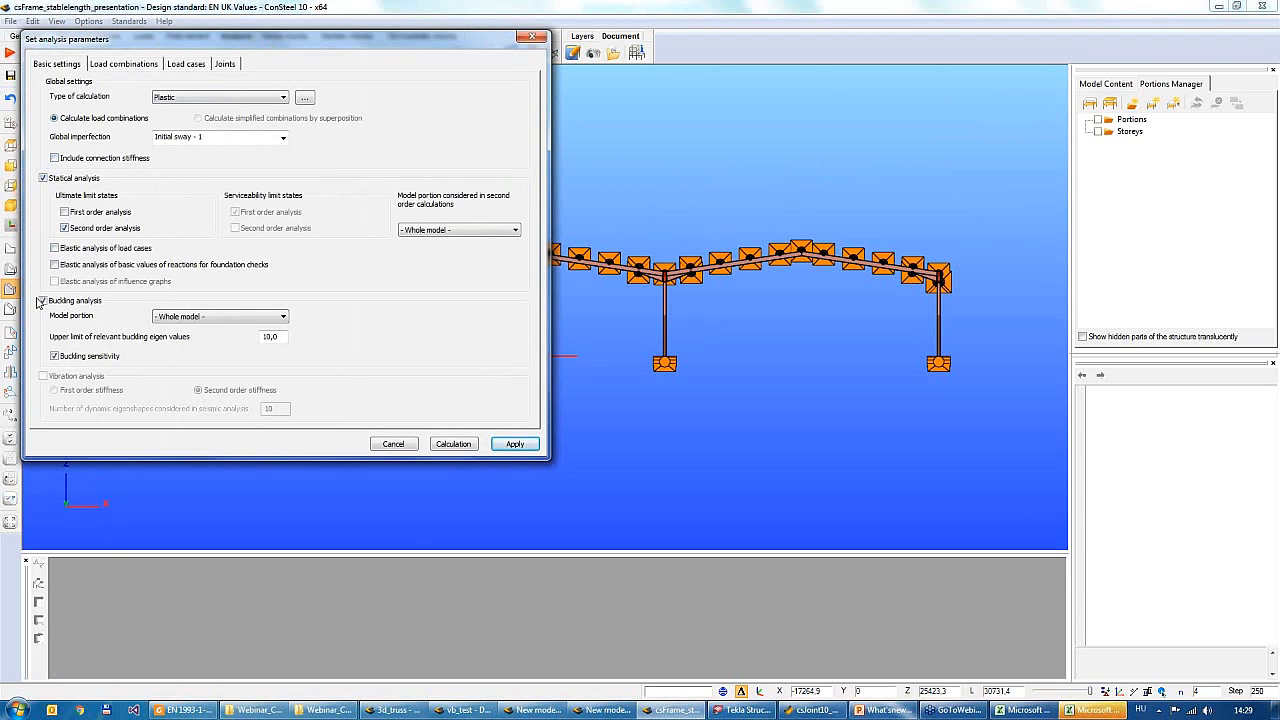
click(455, 445)
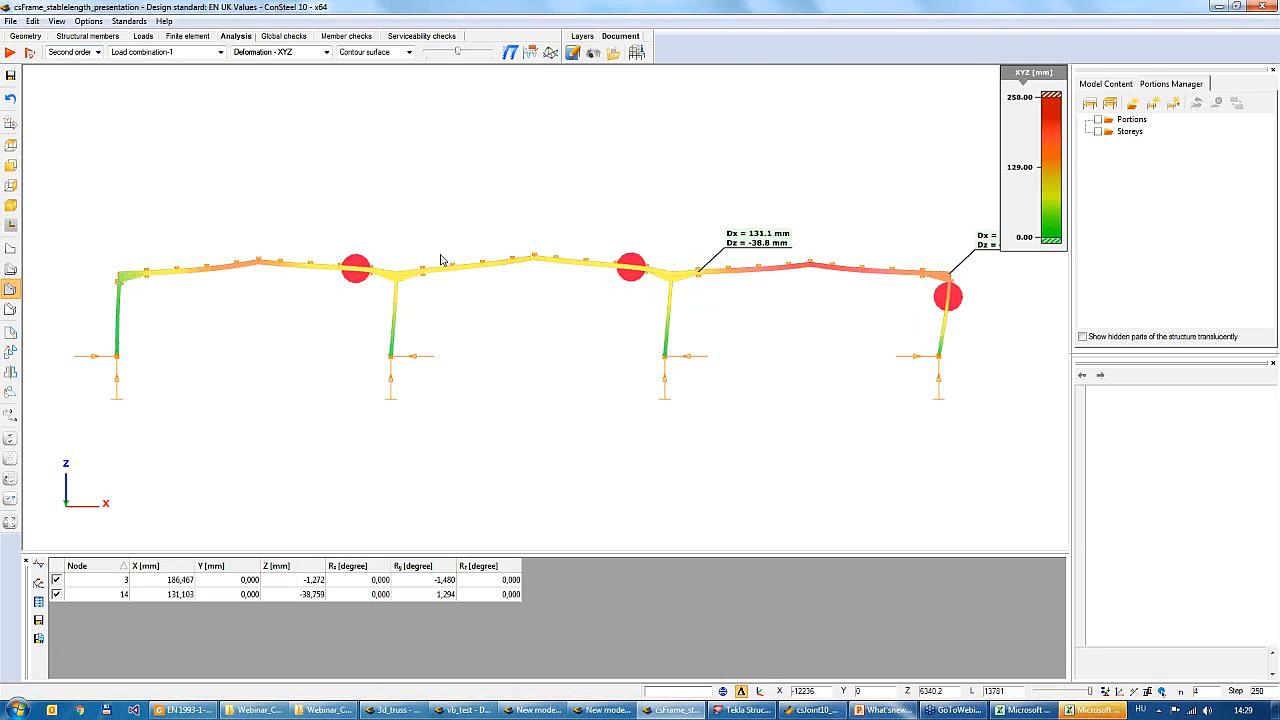
Switch the analysis results to Plastic hinges and show the deformation at stage 1 (0.828)
click(98, 52)
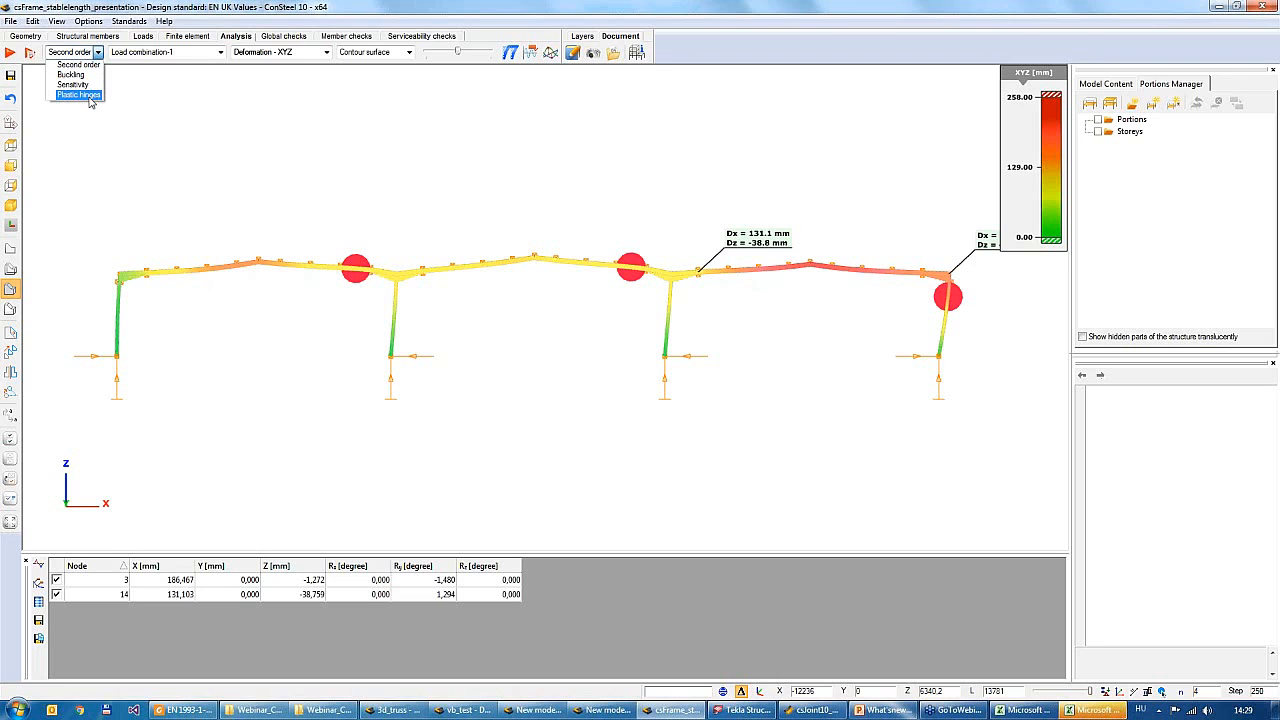
click(88, 96)
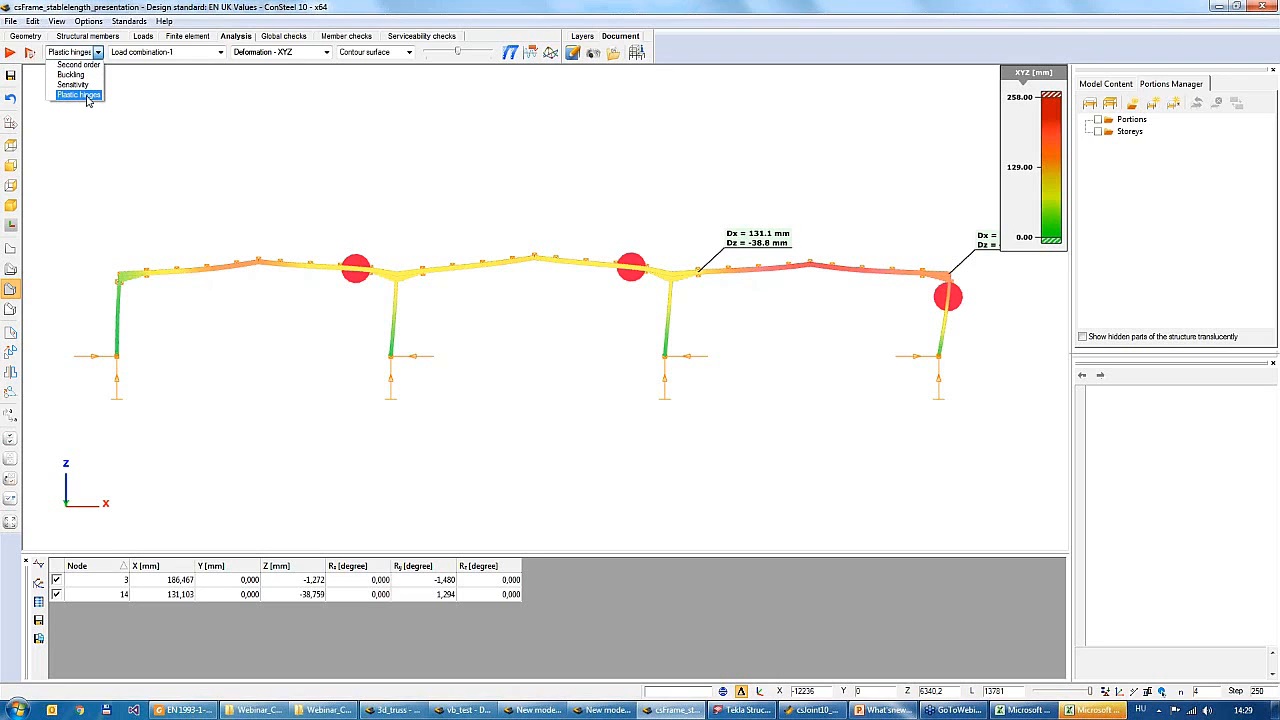
click(220, 52)
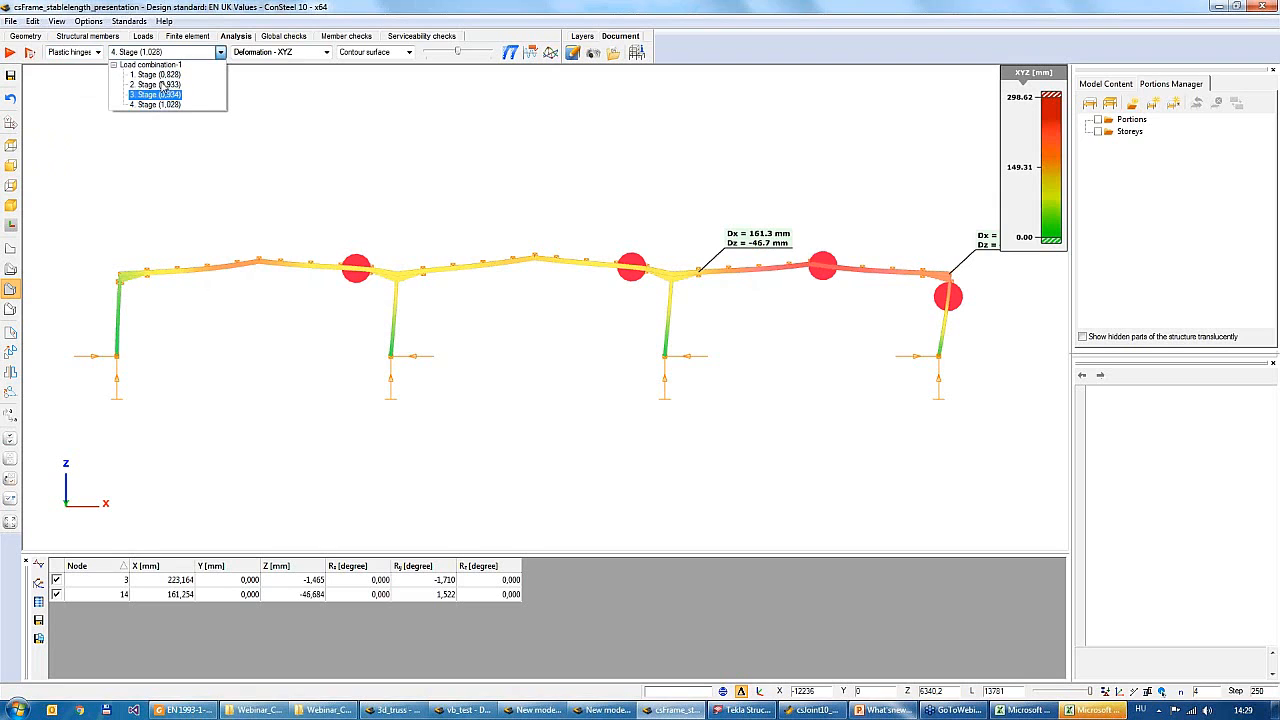
click(163, 77)
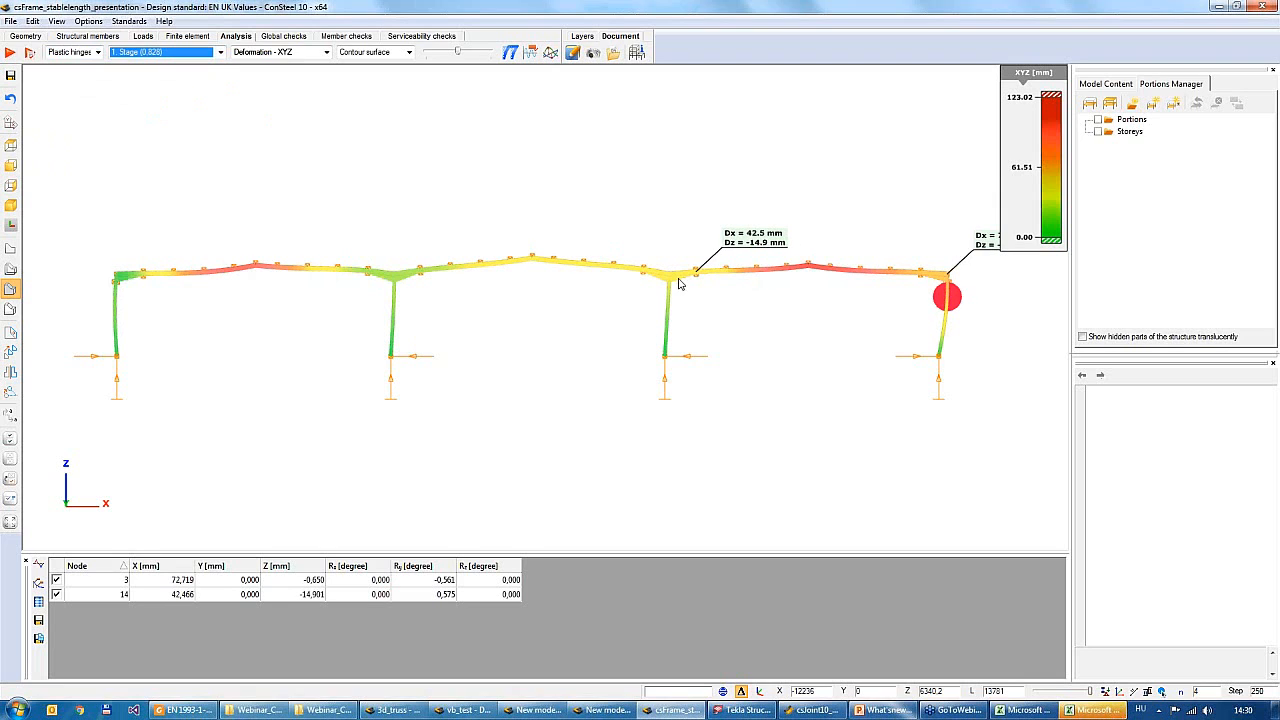
Show the deformation at plastic hinge stage 2 (0.933) and inspect the hinge beside the inner column's haunch
click(161, 57)
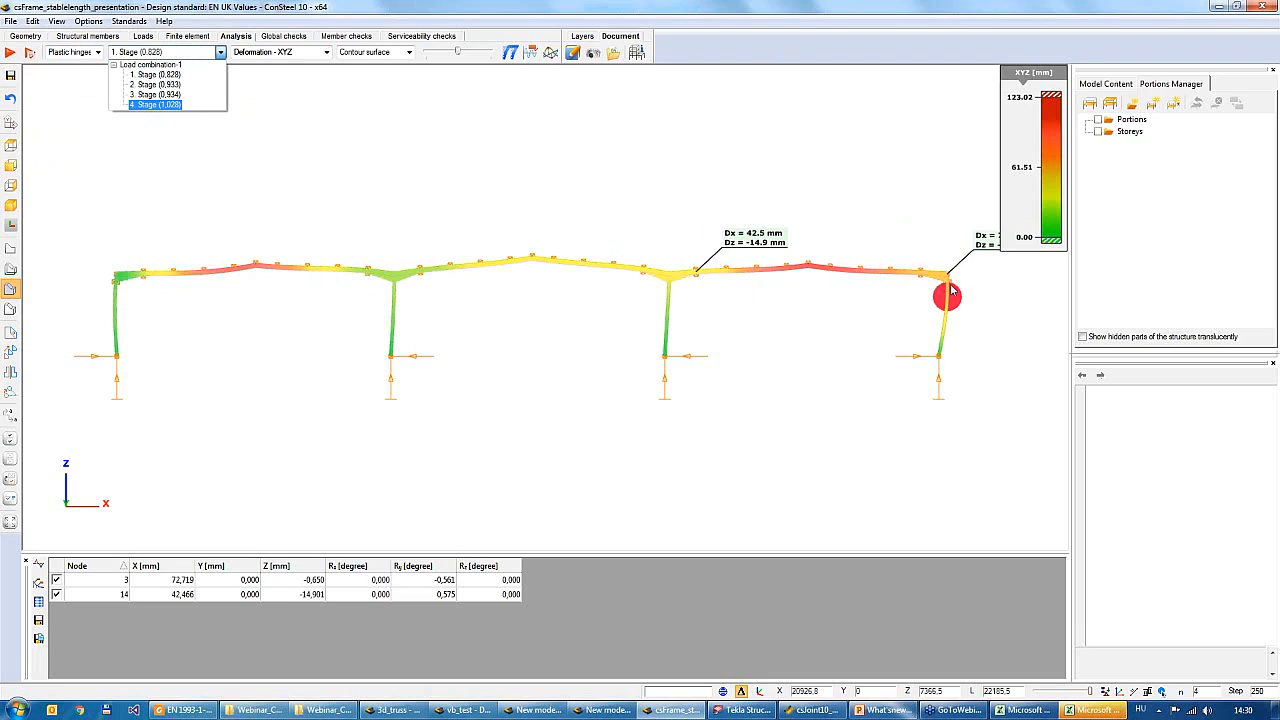
click(160, 85)
mouse_move(498, 271)
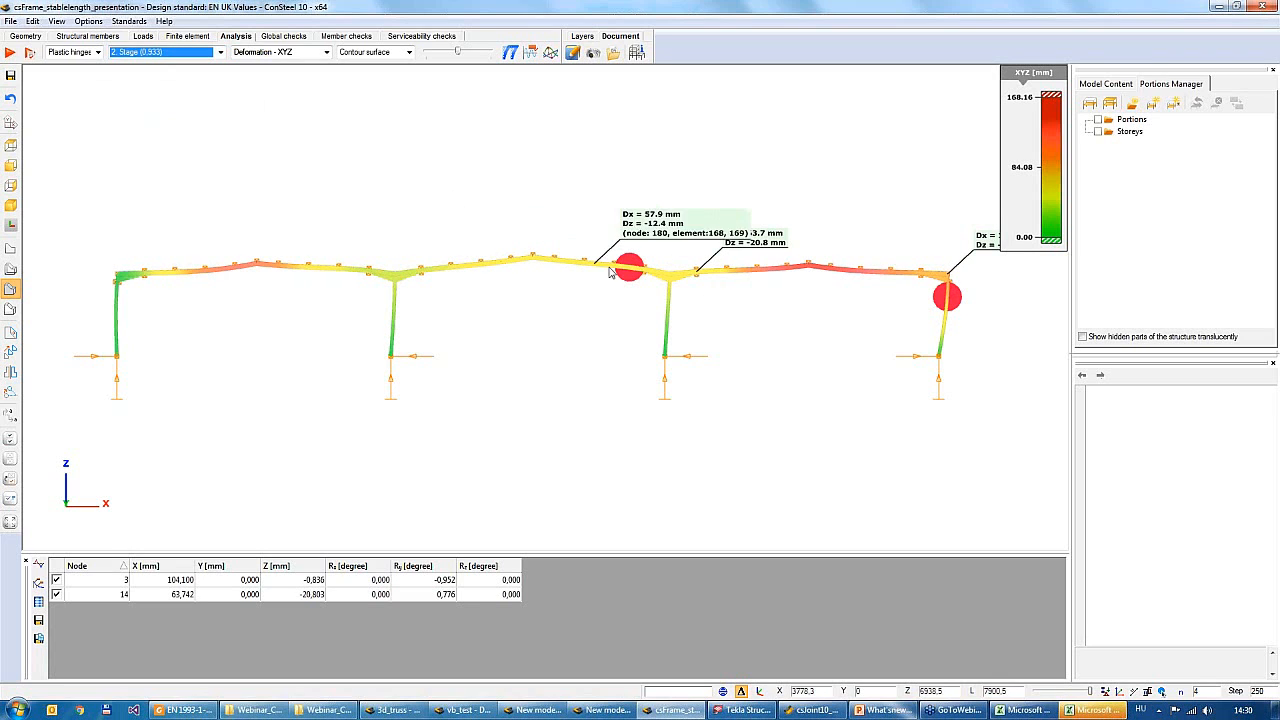
scroll(646, 278, up, 3)
scroll(632, 261, up, 2)
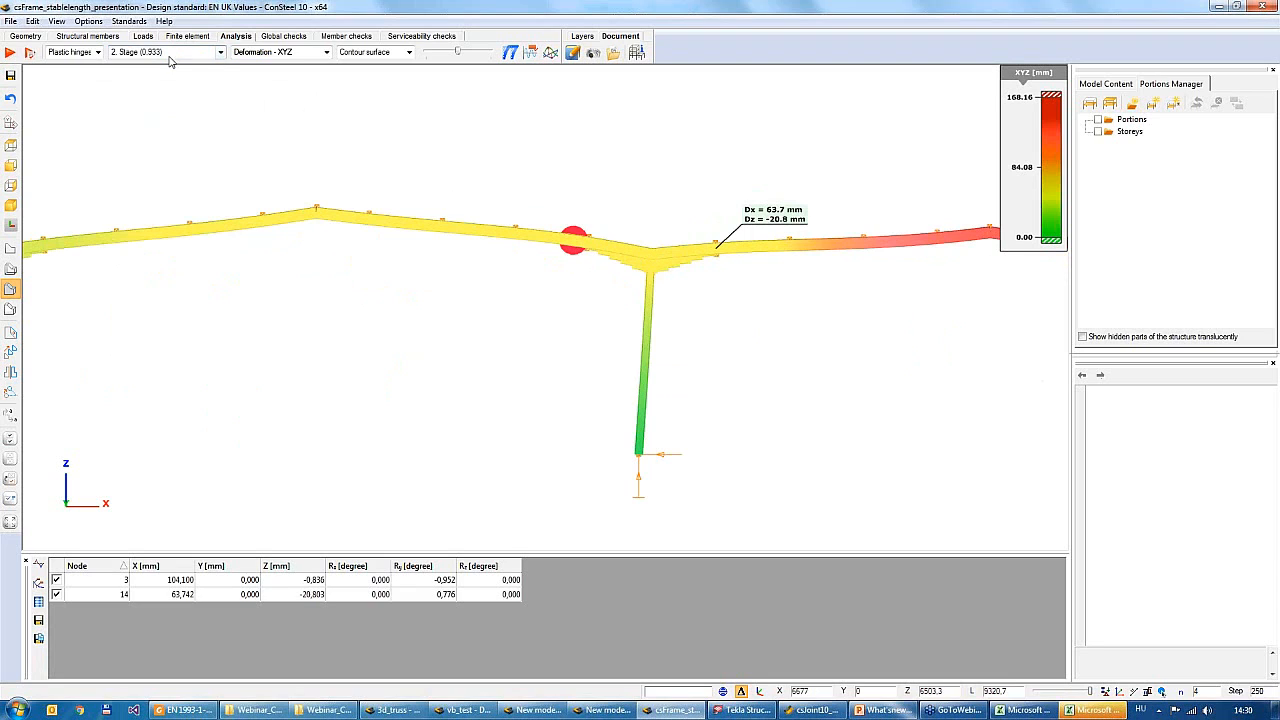
click(221, 54)
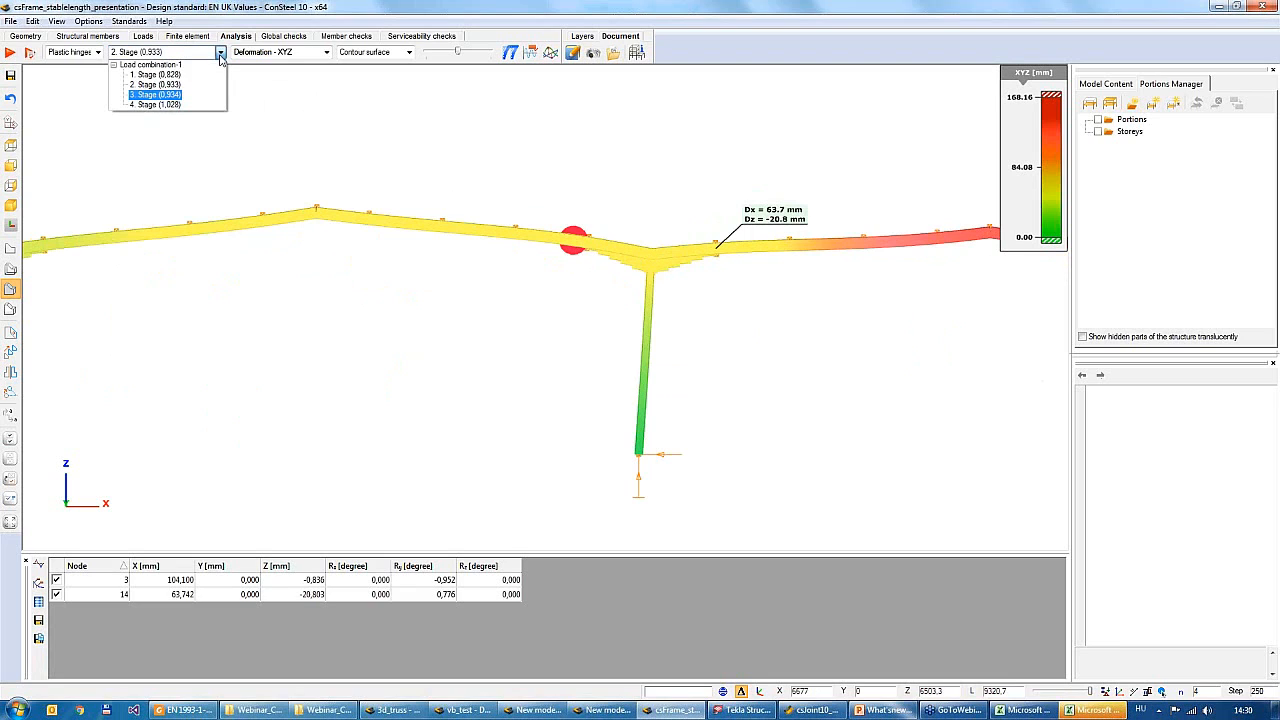
click(168, 85)
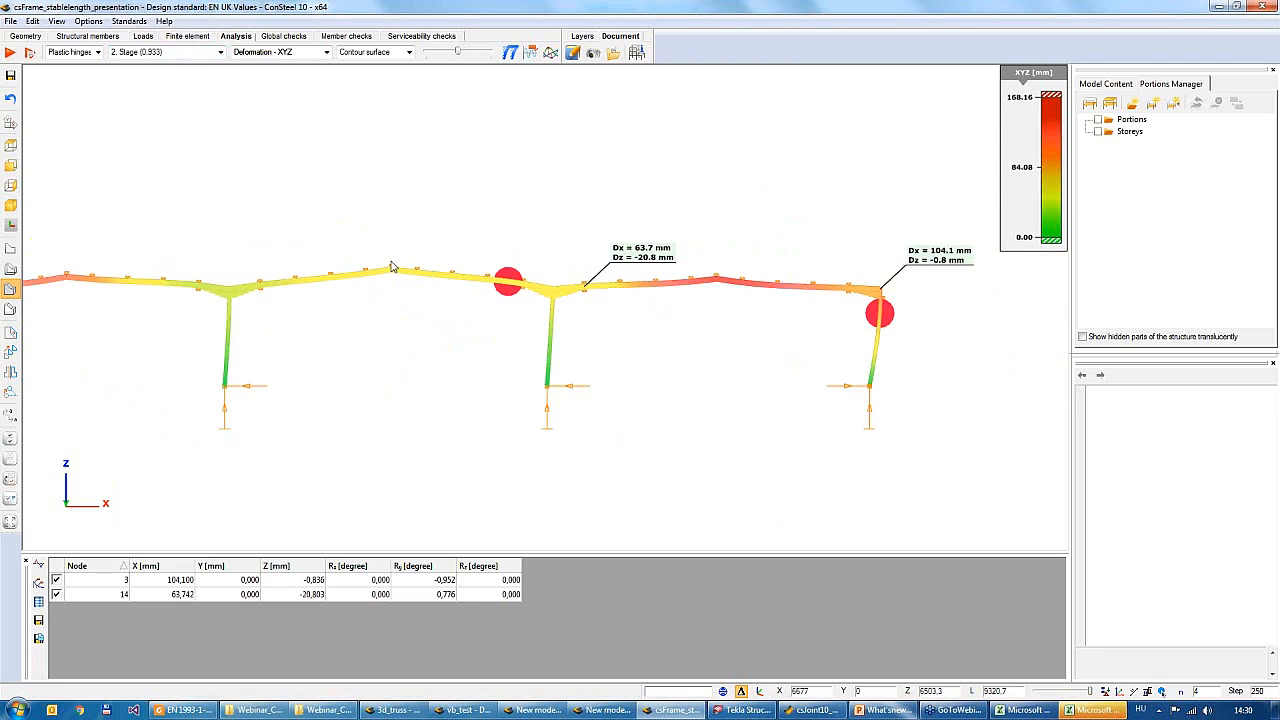
Show the frame's deformation and plastic hinges at stage 3 (0.934) and at stage 4 (1.028)
click(214, 52)
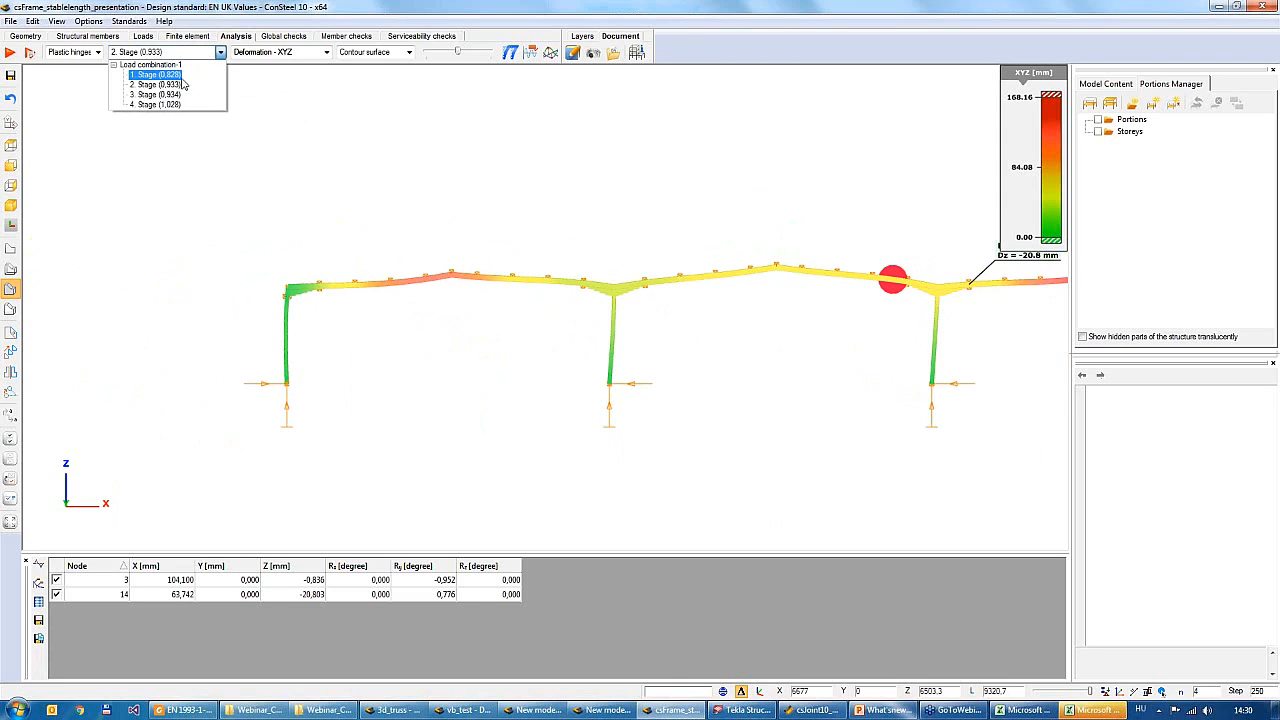
click(160, 92)
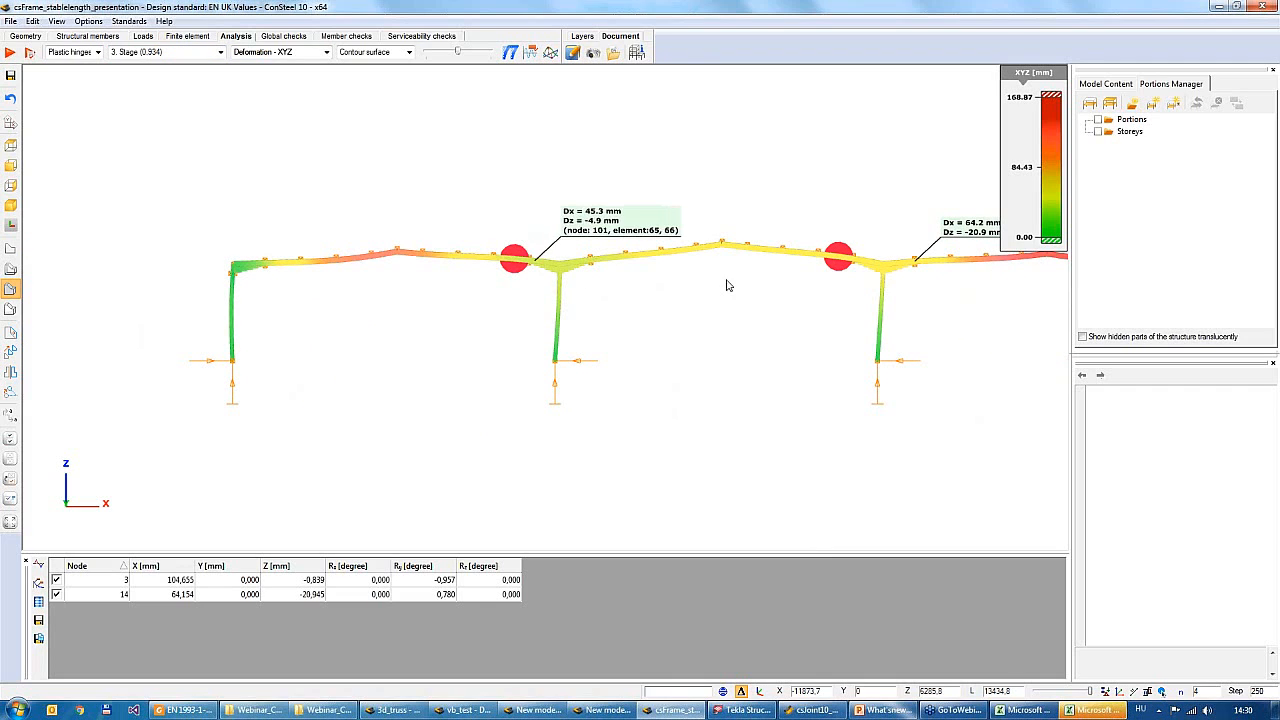
click(220, 55)
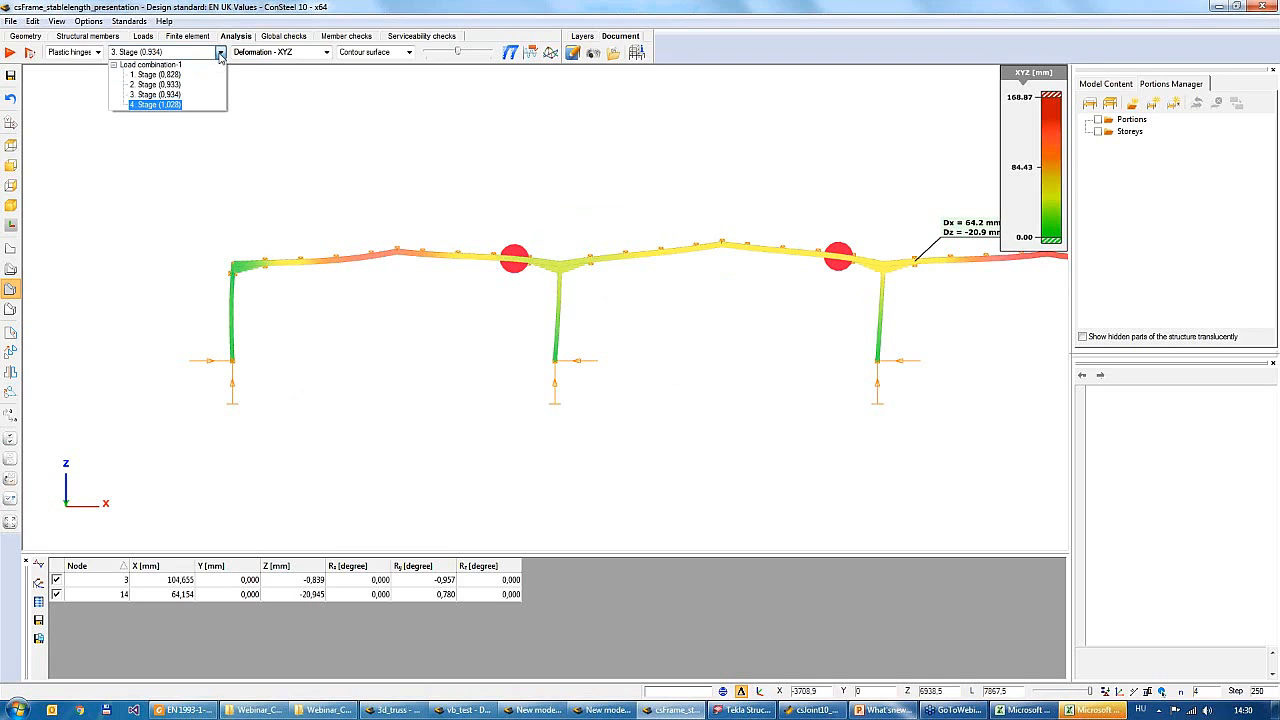
click(166, 106)
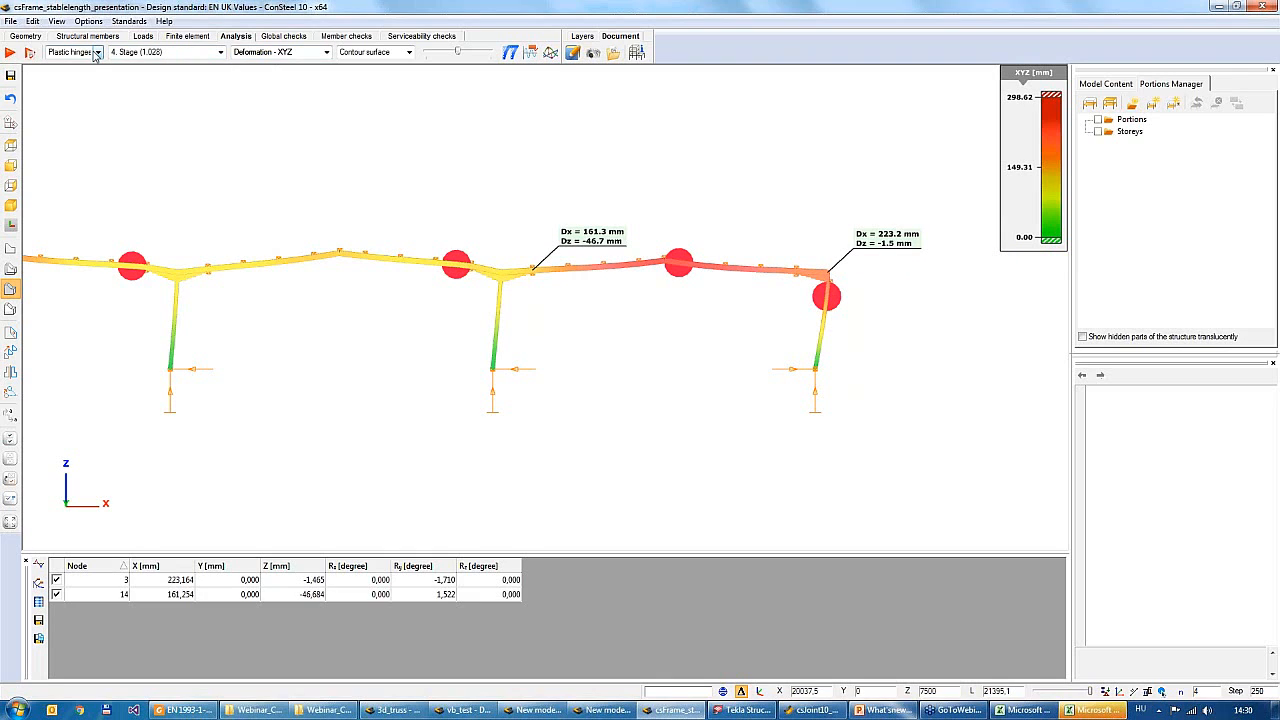
Switch from the plastic hinge results to the global checks and show the whole three-bay frame
click(140, 52)
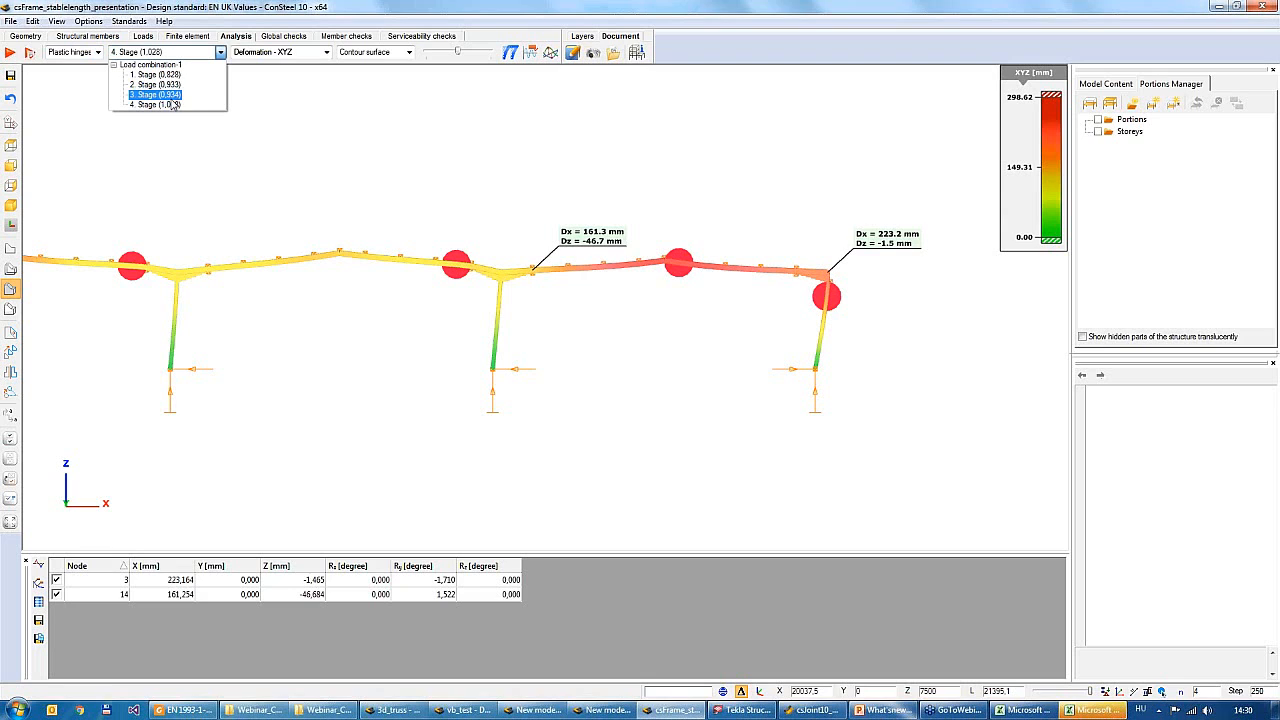
click(237, 6)
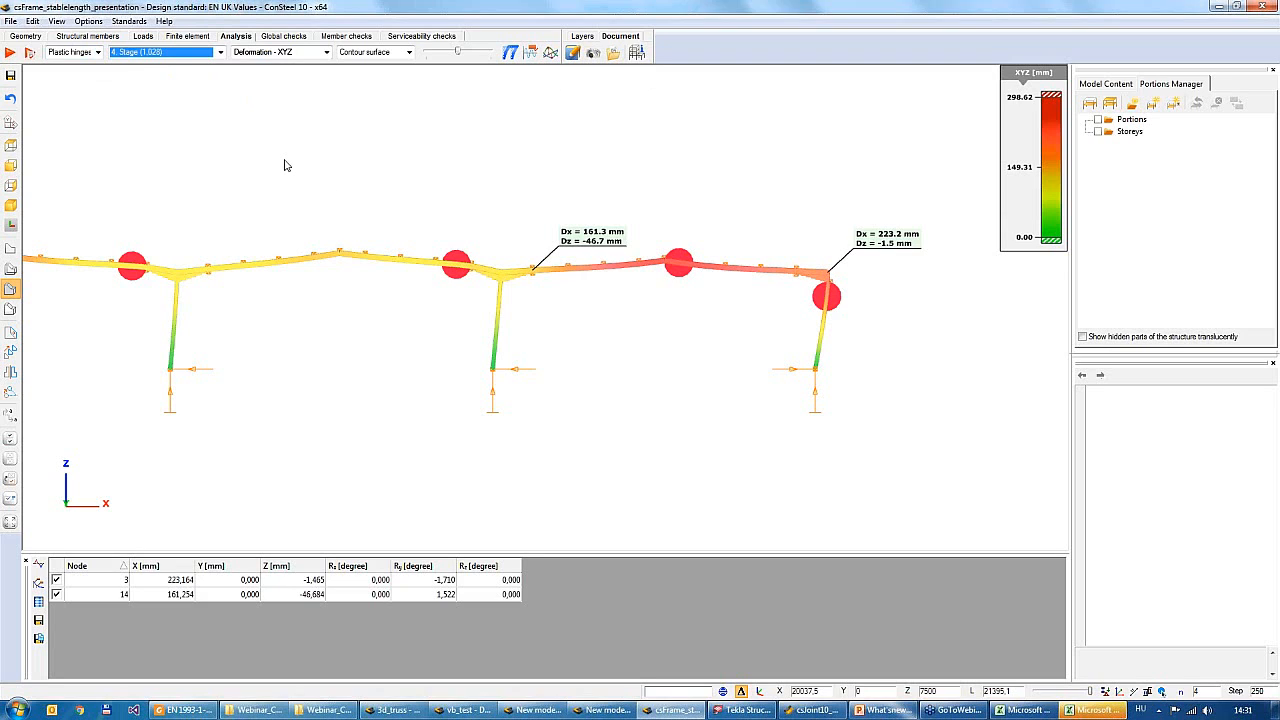
click(272, 39)
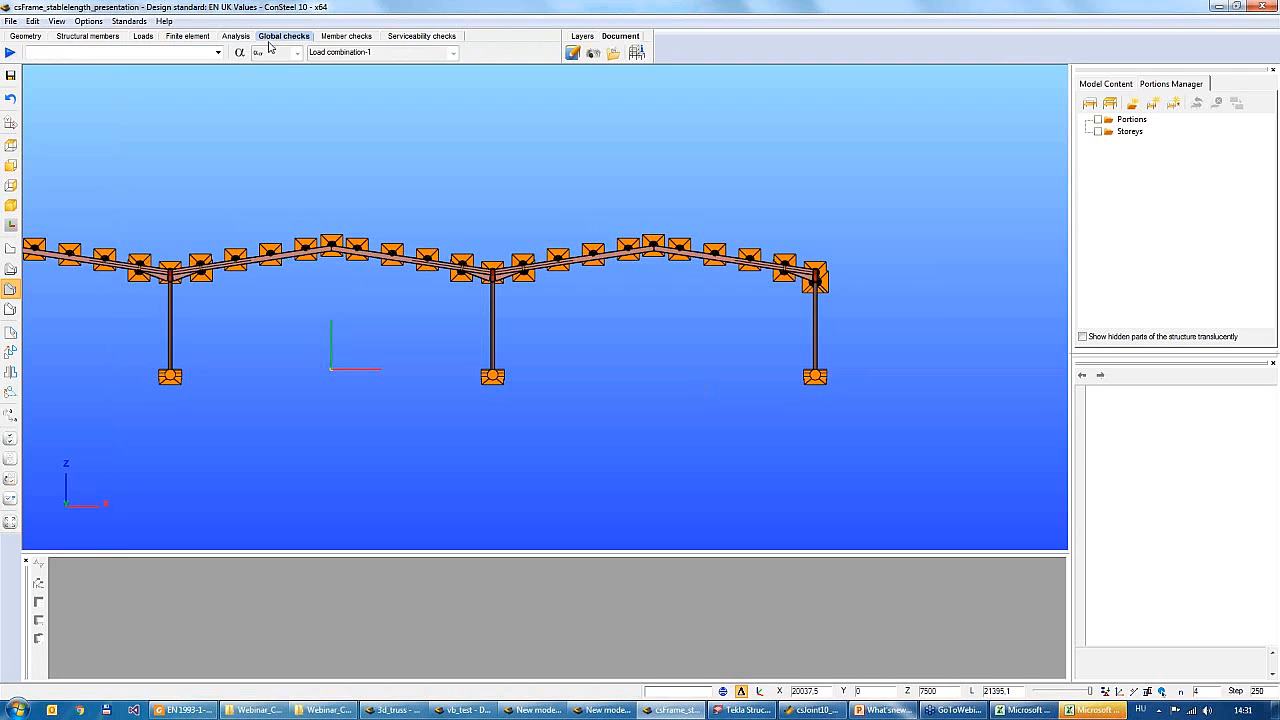
middle_drag(285, 170, 333, 165)
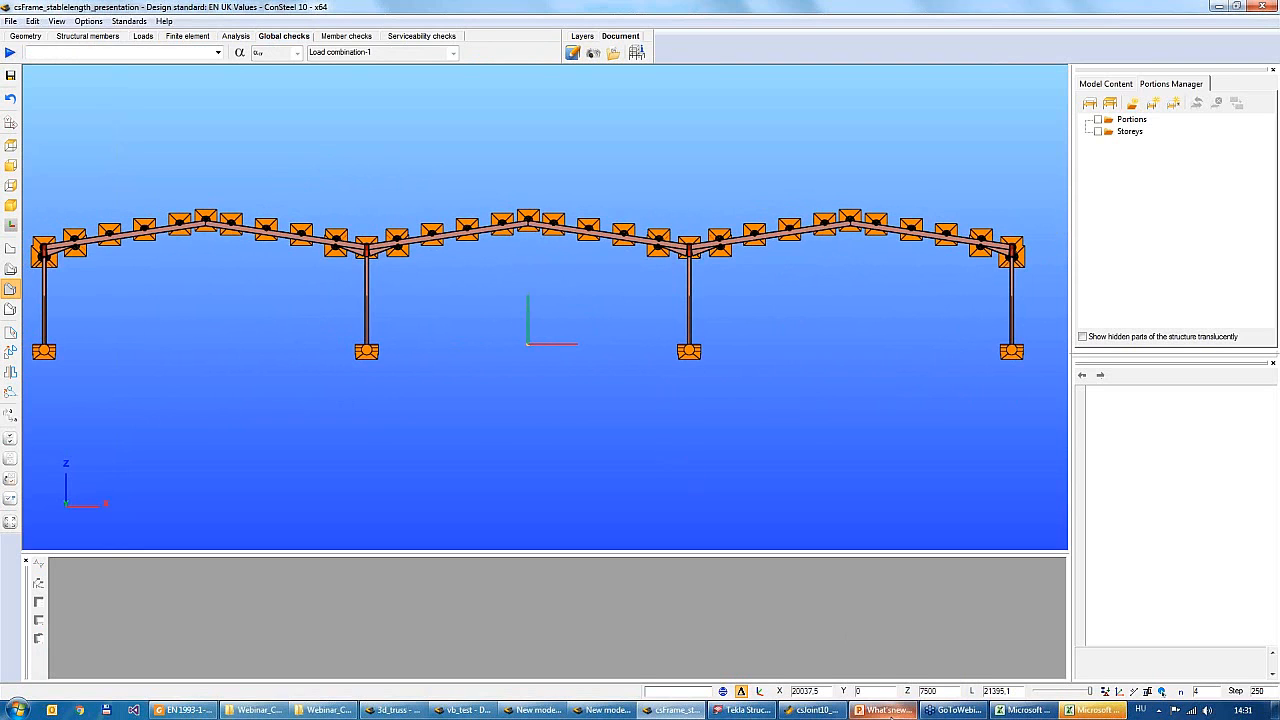
Switch to the EN 1993-1-1 PDF and read the BB.3 stable length rules for lateral and torsional restraints, including the haunch figures
click(198, 710)
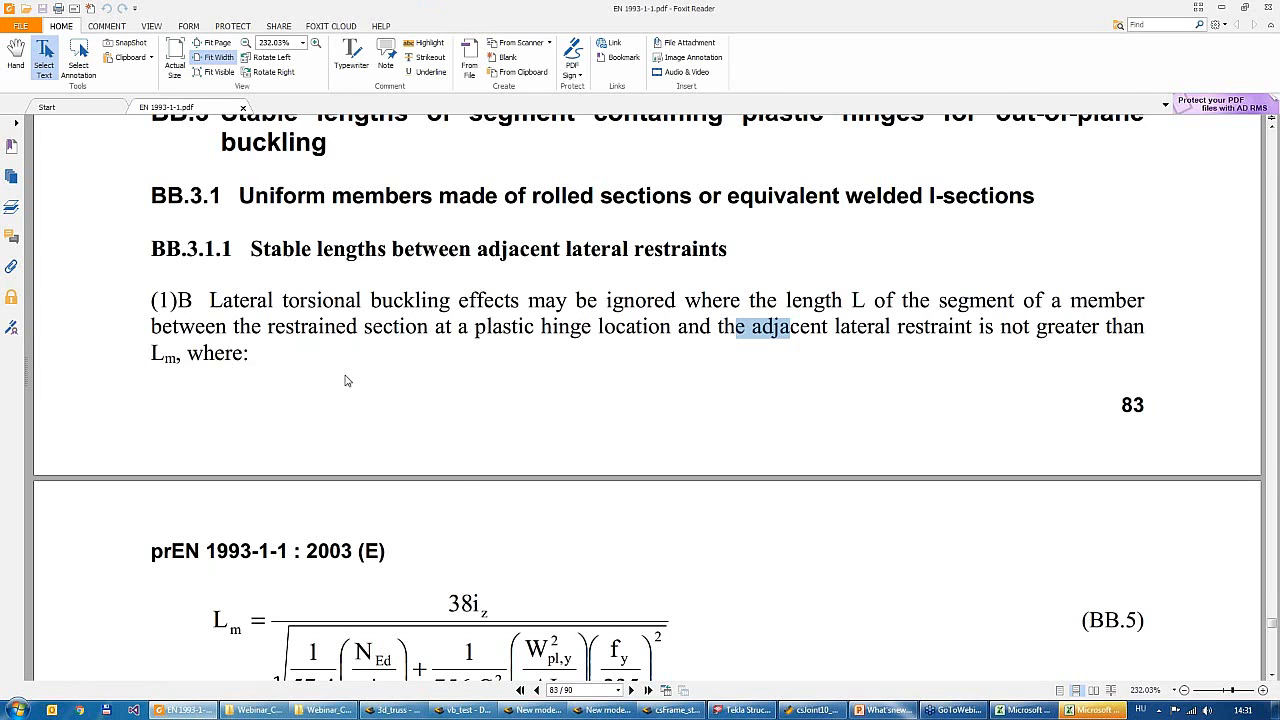
scroll(346, 380, down, 4)
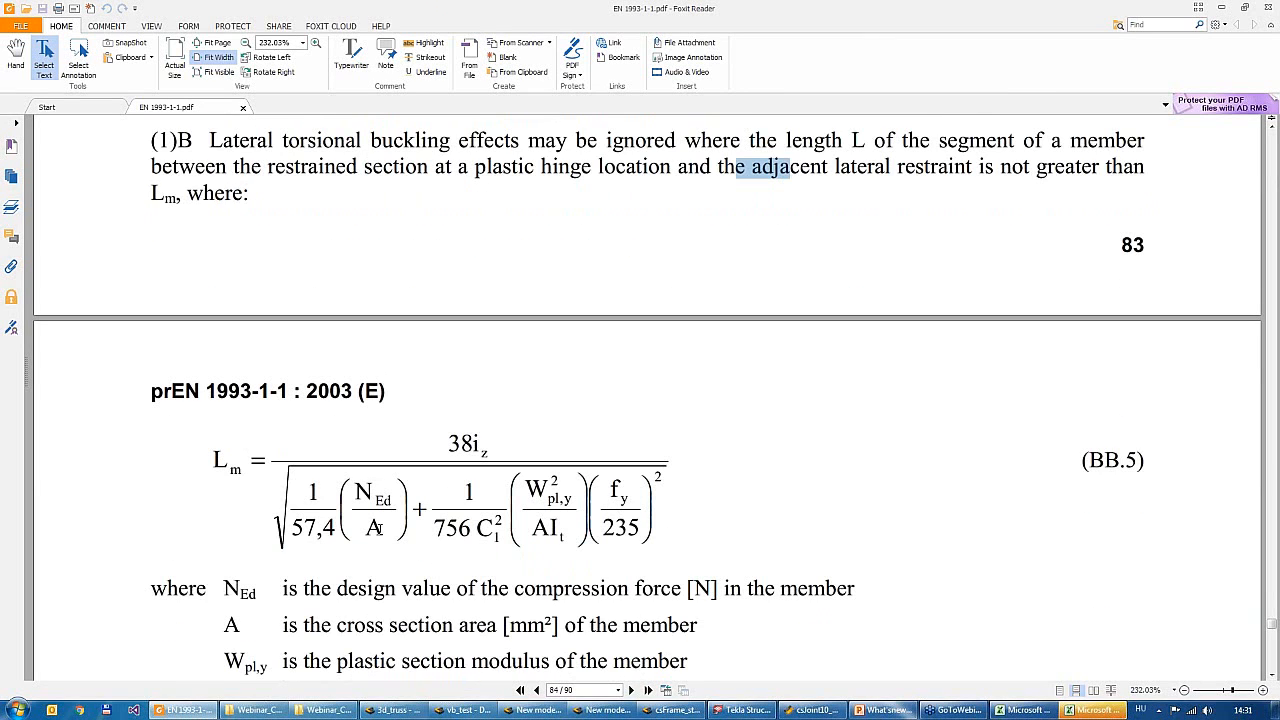
scroll(222, 472, down, 3)
scroll(251, 349, up, 3)
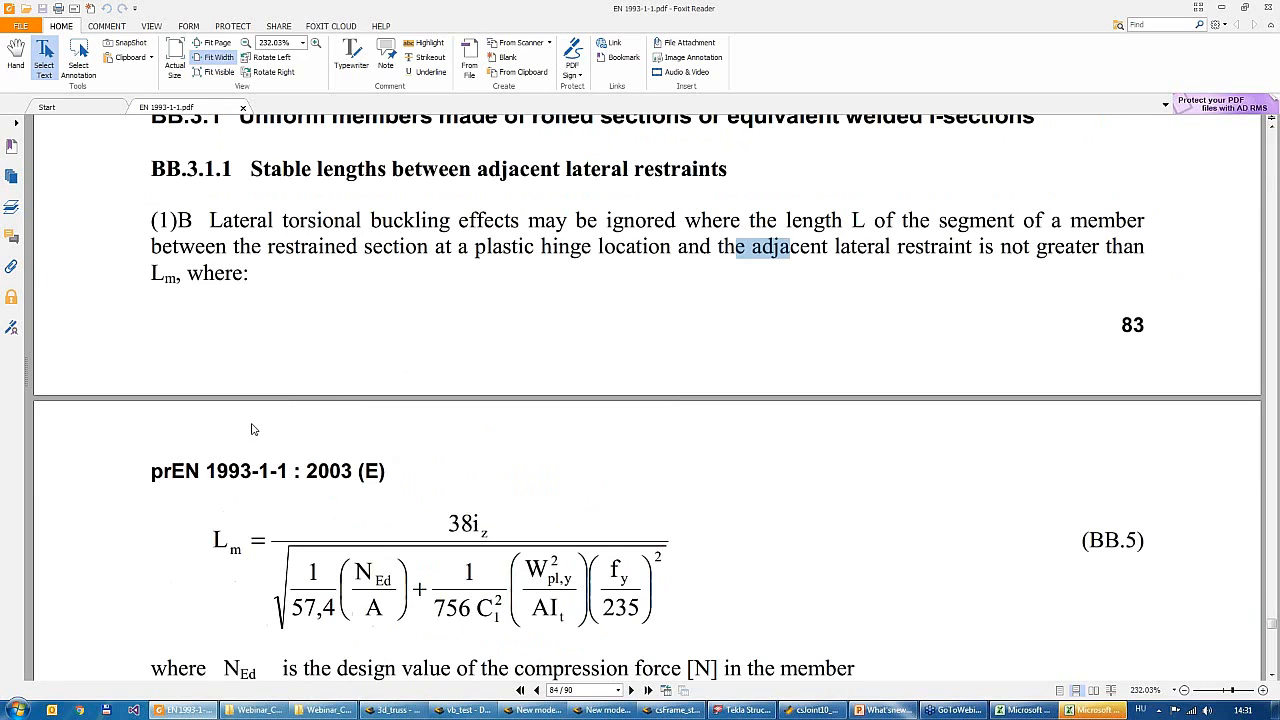
scroll(346, 358, down, 12)
scroll(350, 365, down, 20)
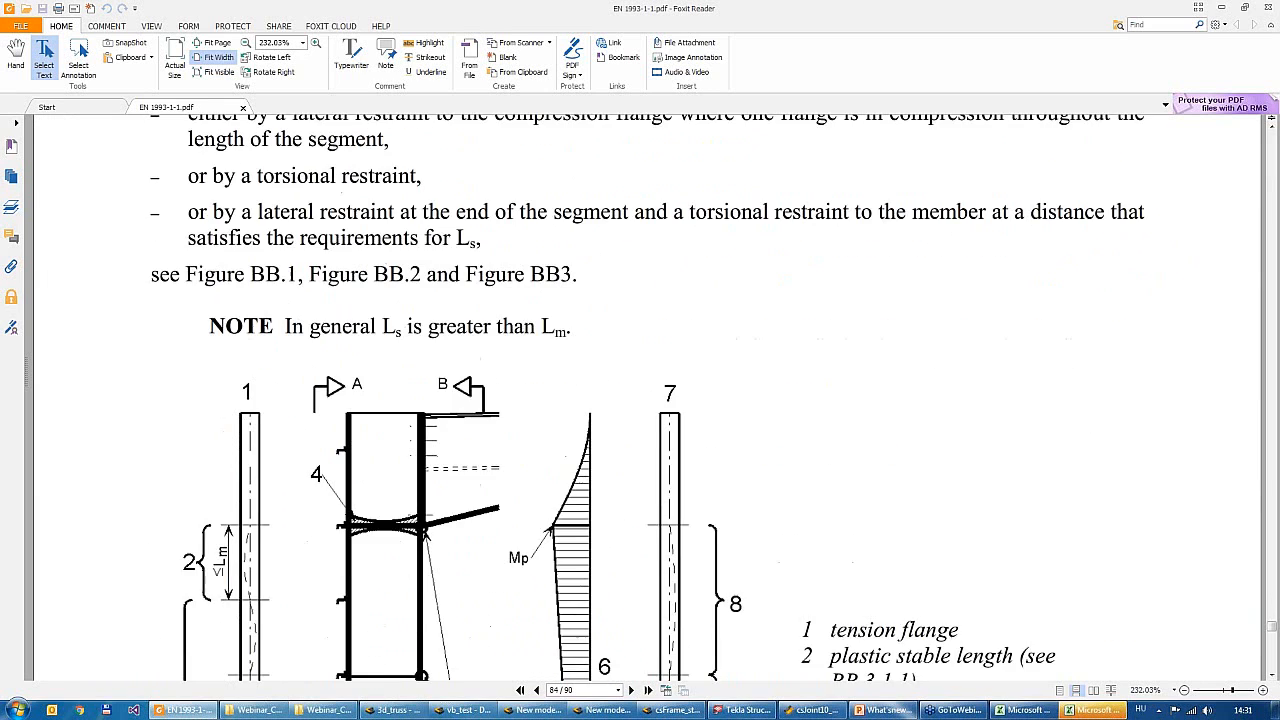
scroll(350, 365, down, 20)
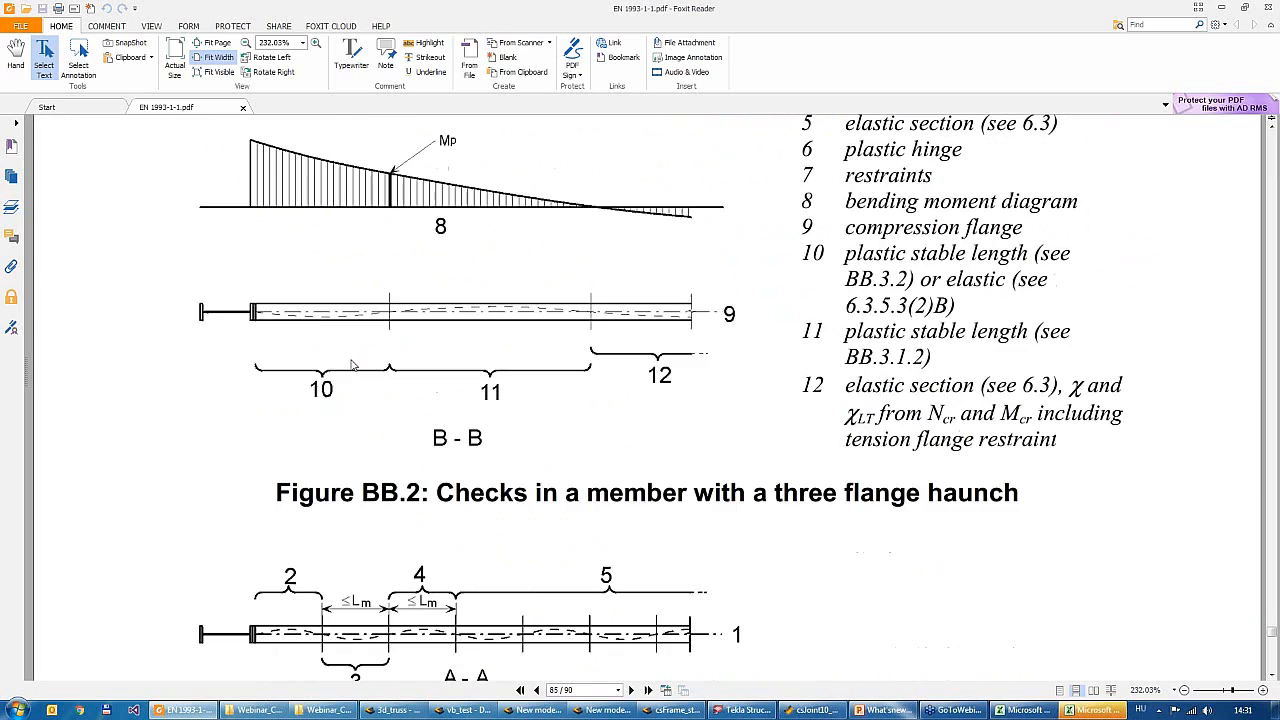
scroll(352, 366, down, 3)
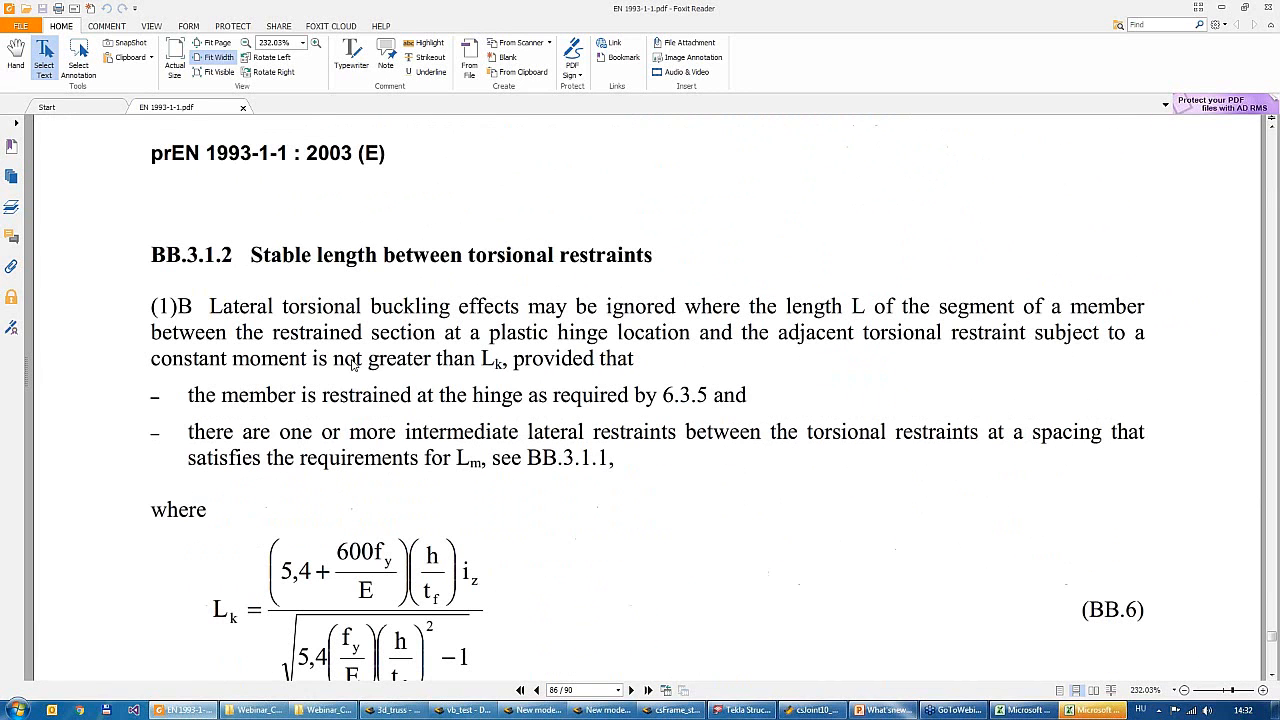
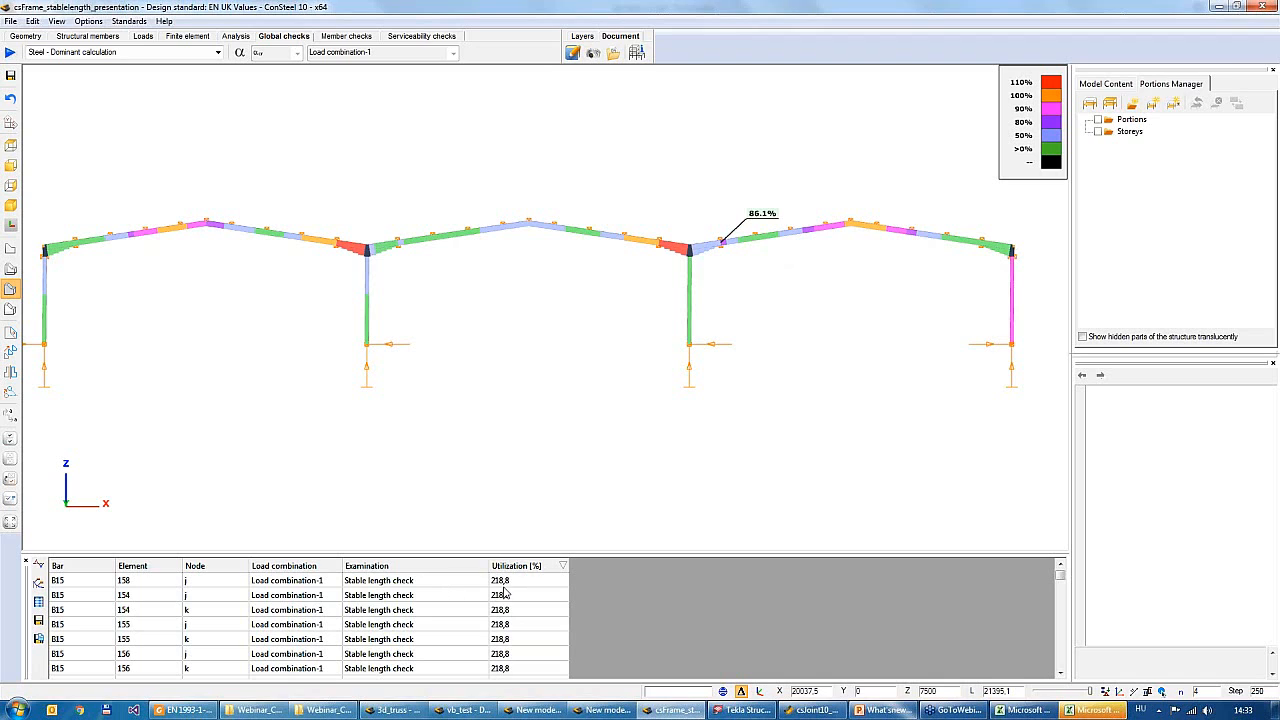
Locate the most utilized B15 element on the frame and switch the steel results from Dominant calculation to Stable length check
click(504, 582)
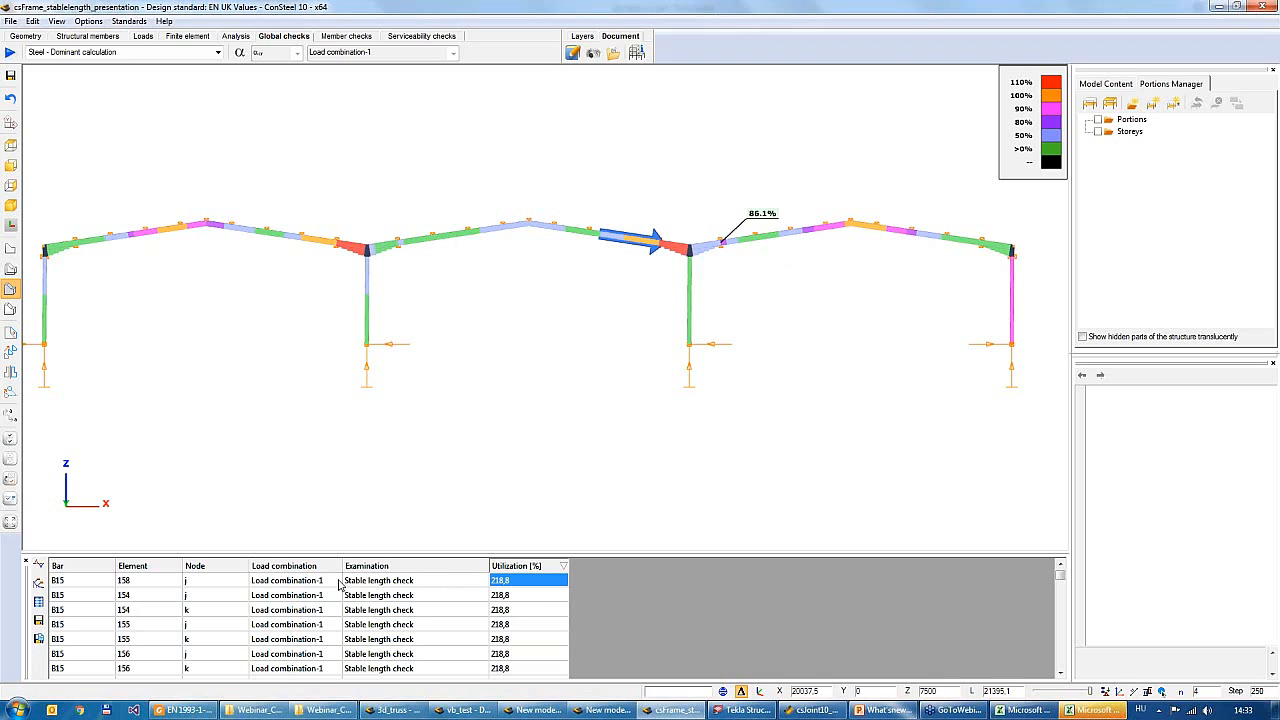
click(218, 55)
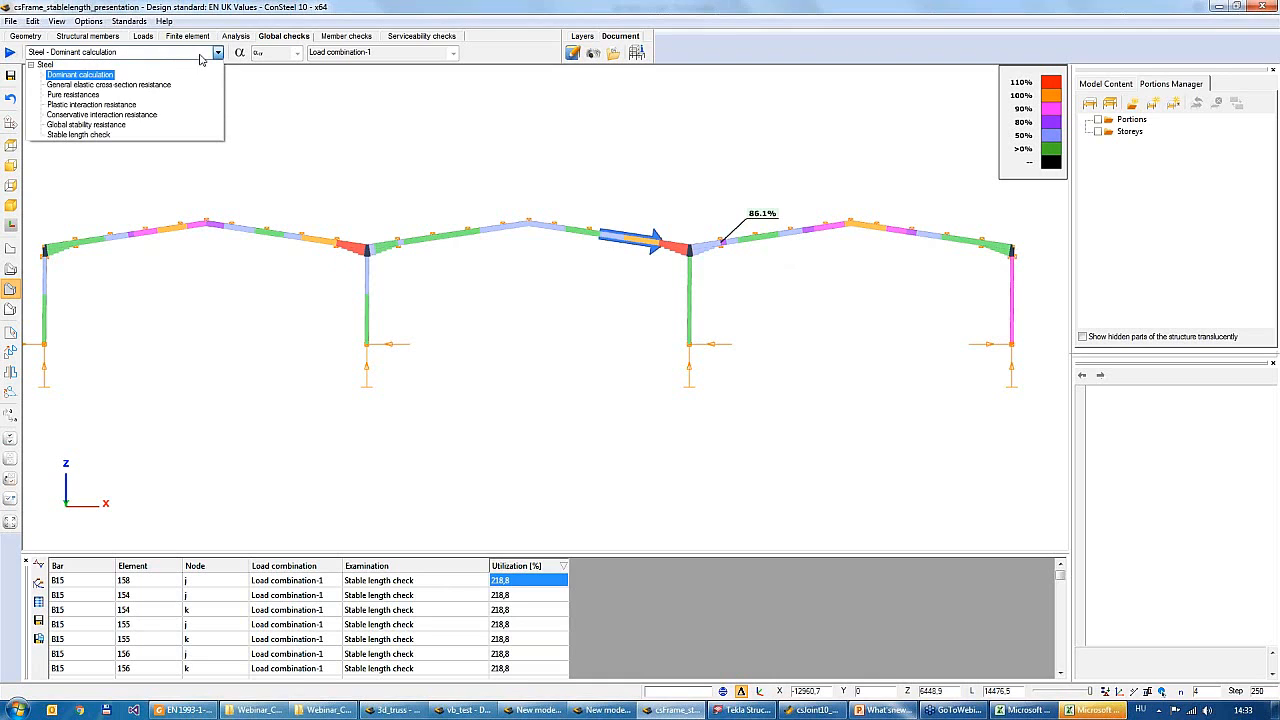
click(94, 137)
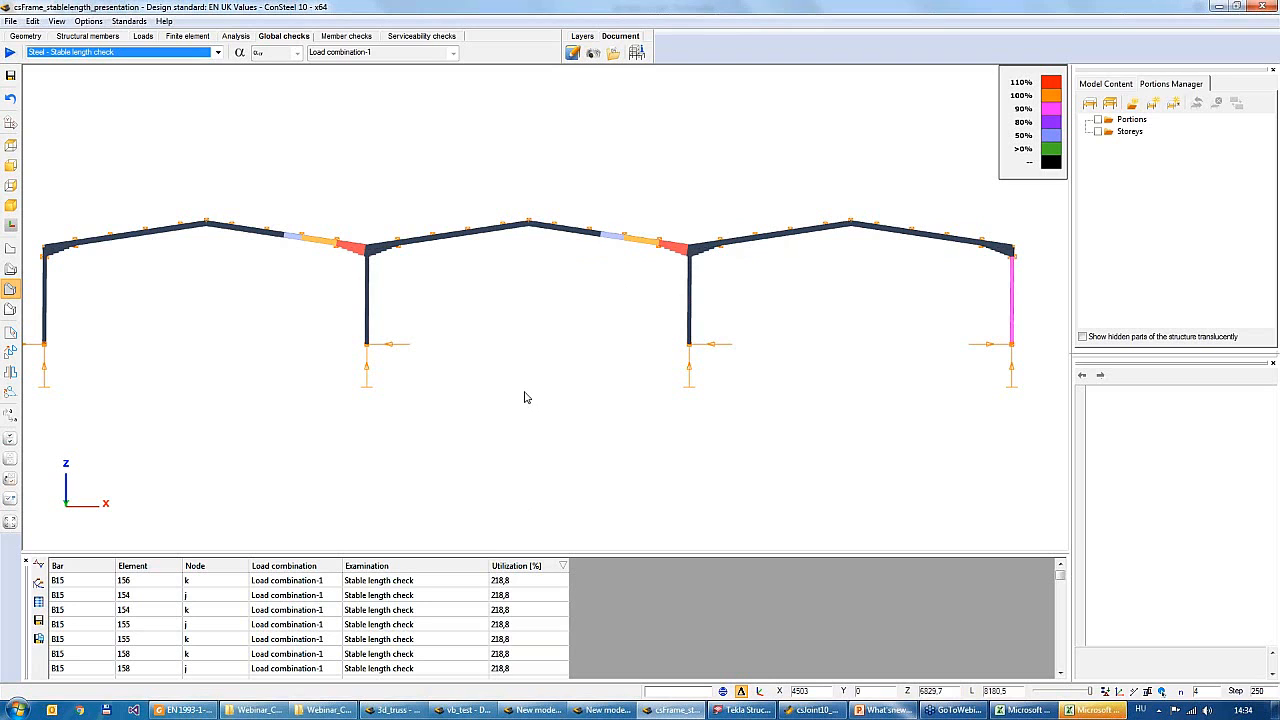
Examine the stable length utilization of the frame, especially the rafter segments at the inner column's haunch, from several angles
middle_drag(531, 363, 555, 354)
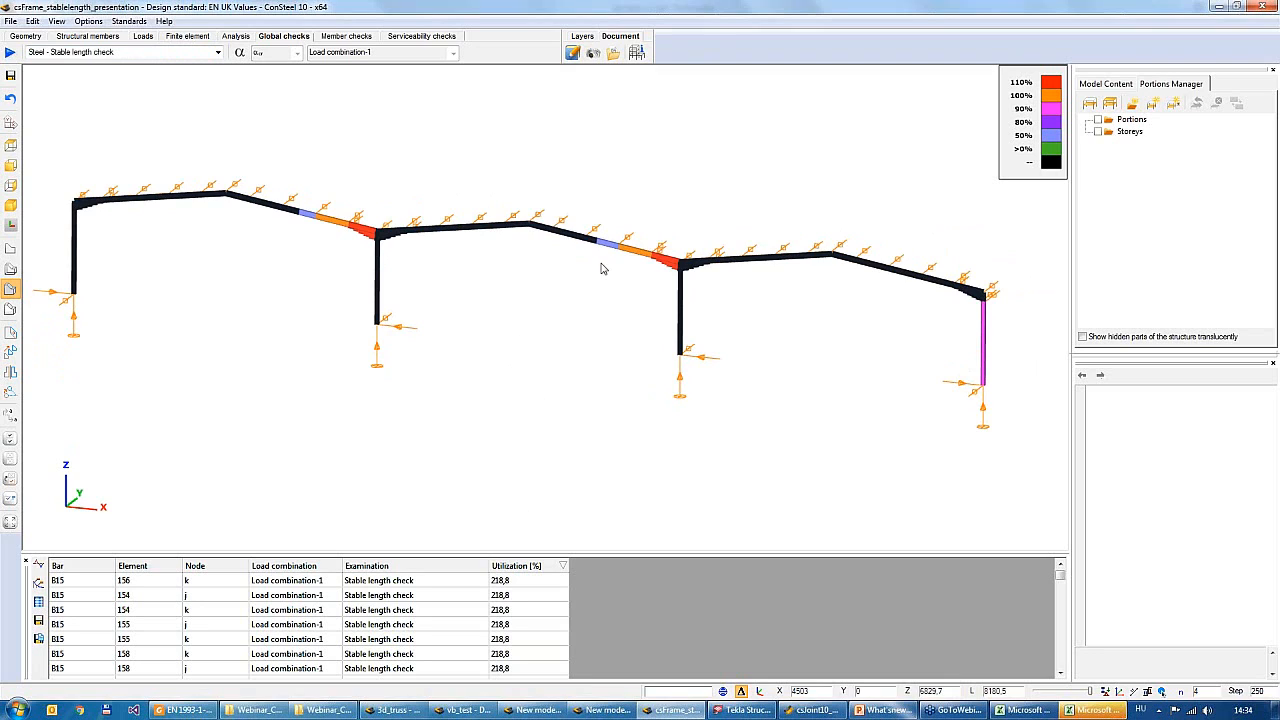
mouse_move(643, 256)
mouse_move(986, 314)
mouse_move(343, 234)
scroll(651, 274, up, 5)
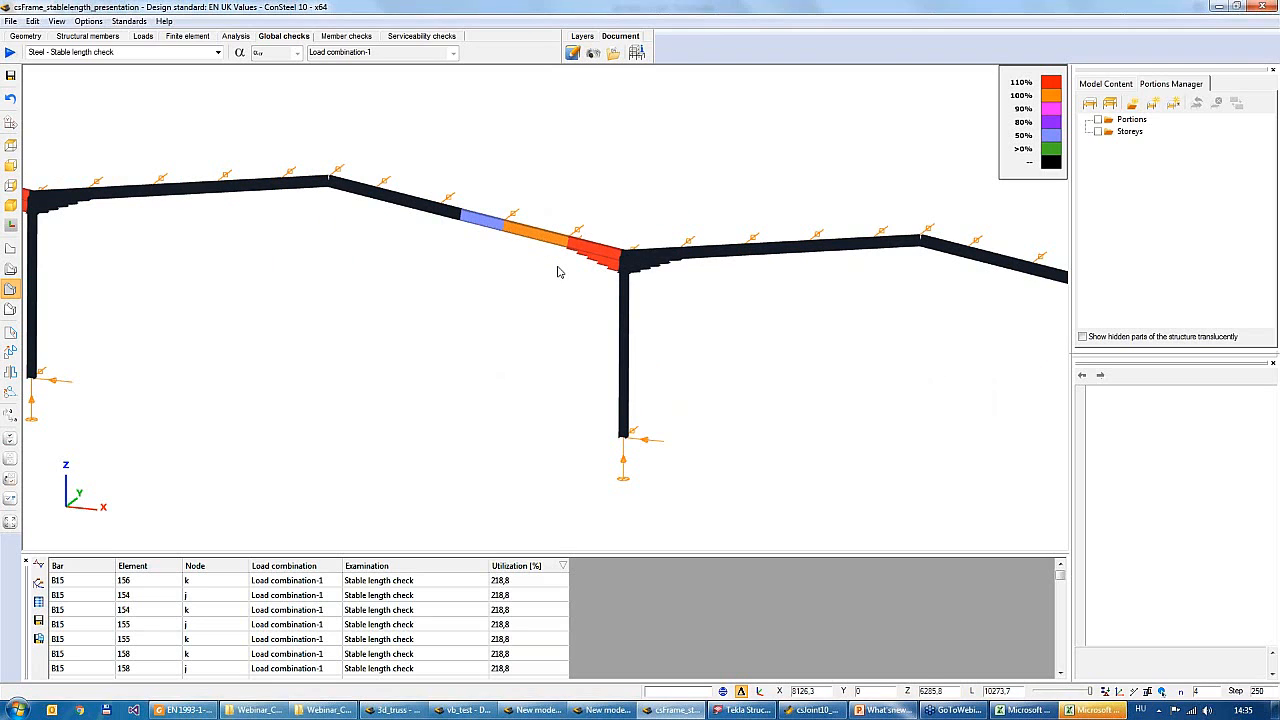
scroll(549, 276, up, 4)
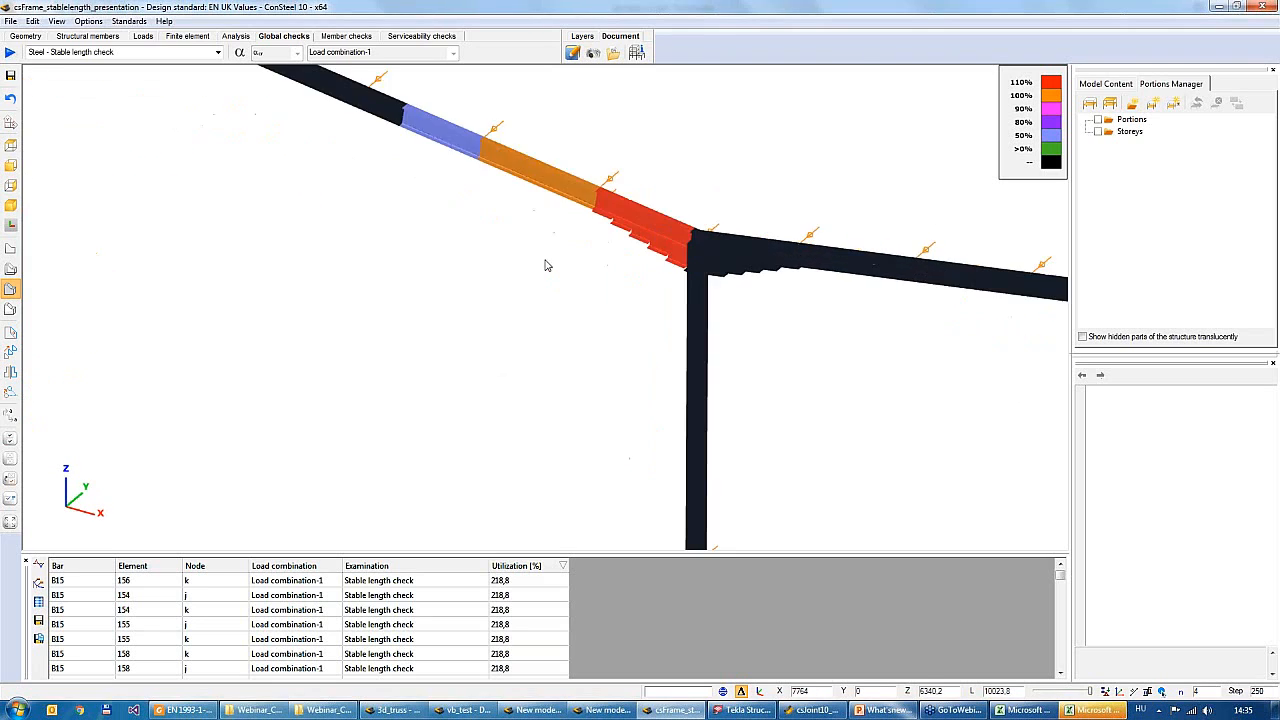
middle_drag(543, 249, 368, 292)
mouse_move(749, 217)
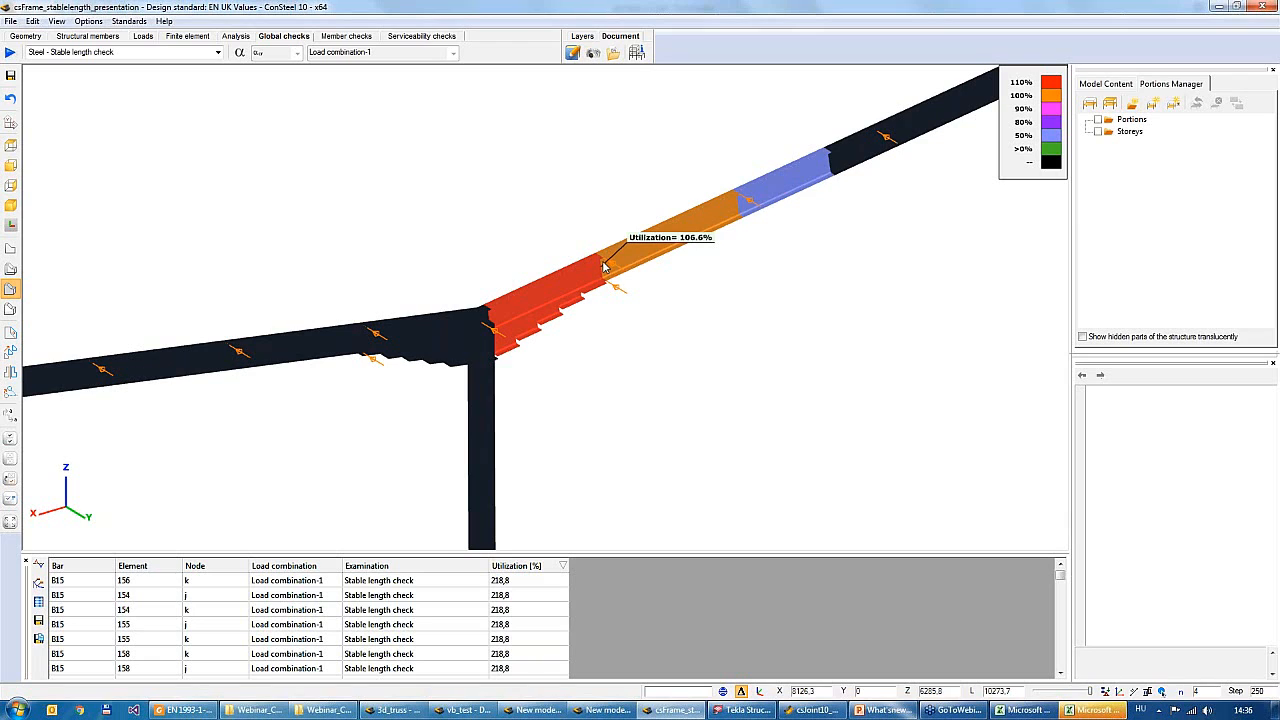
middle_drag(531, 234, 624, 242)
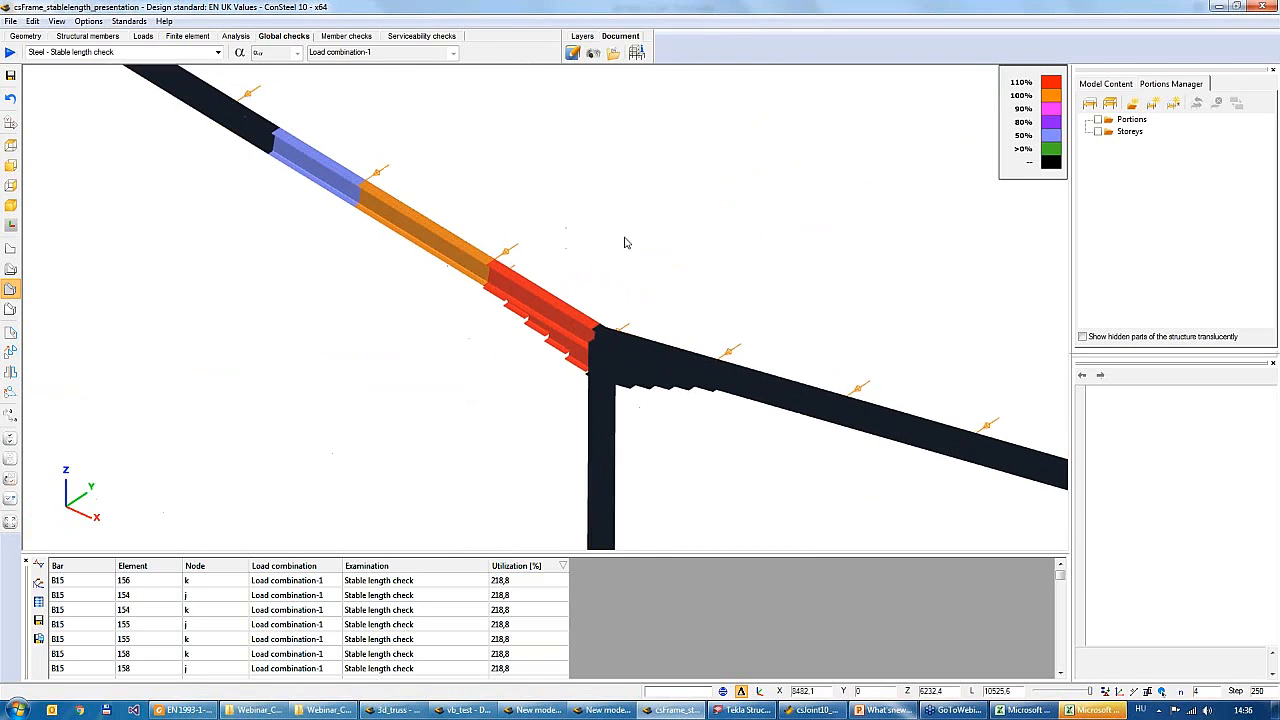
mouse_move(450, 242)
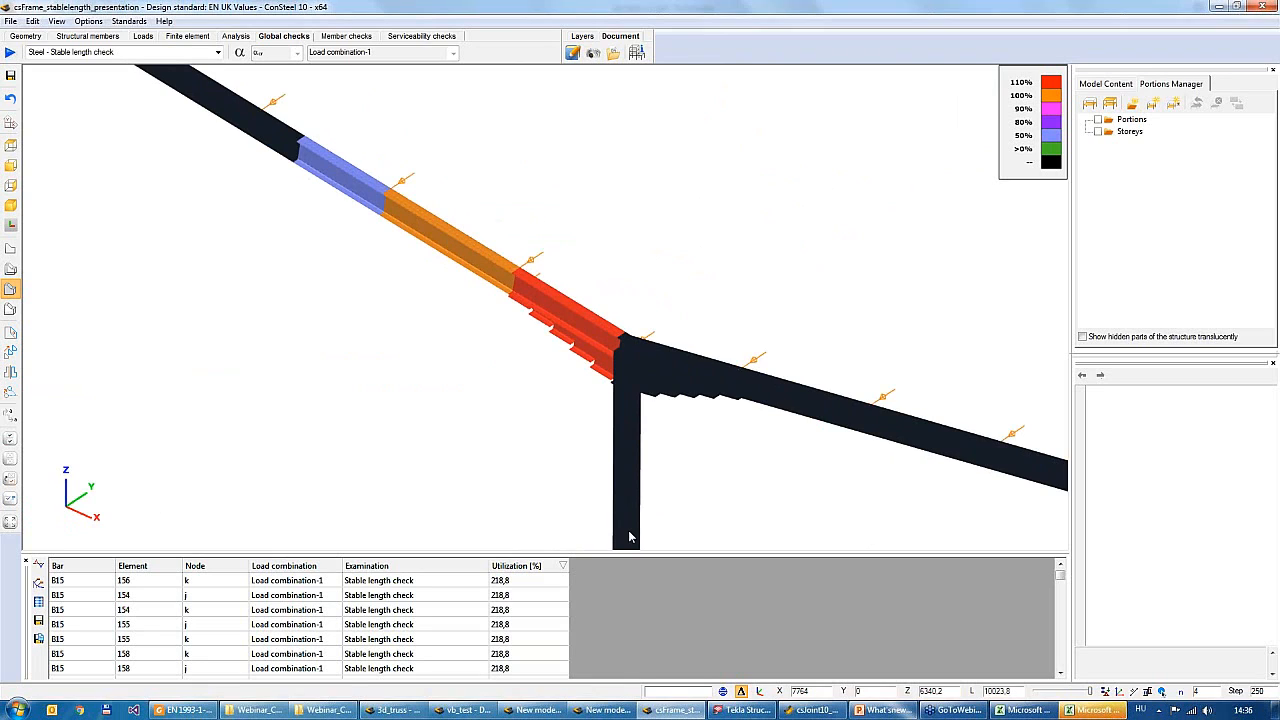
Calculate the section of bar B15, element 156, node k, and widen the results and their name column until the labels are readable
click(512, 581)
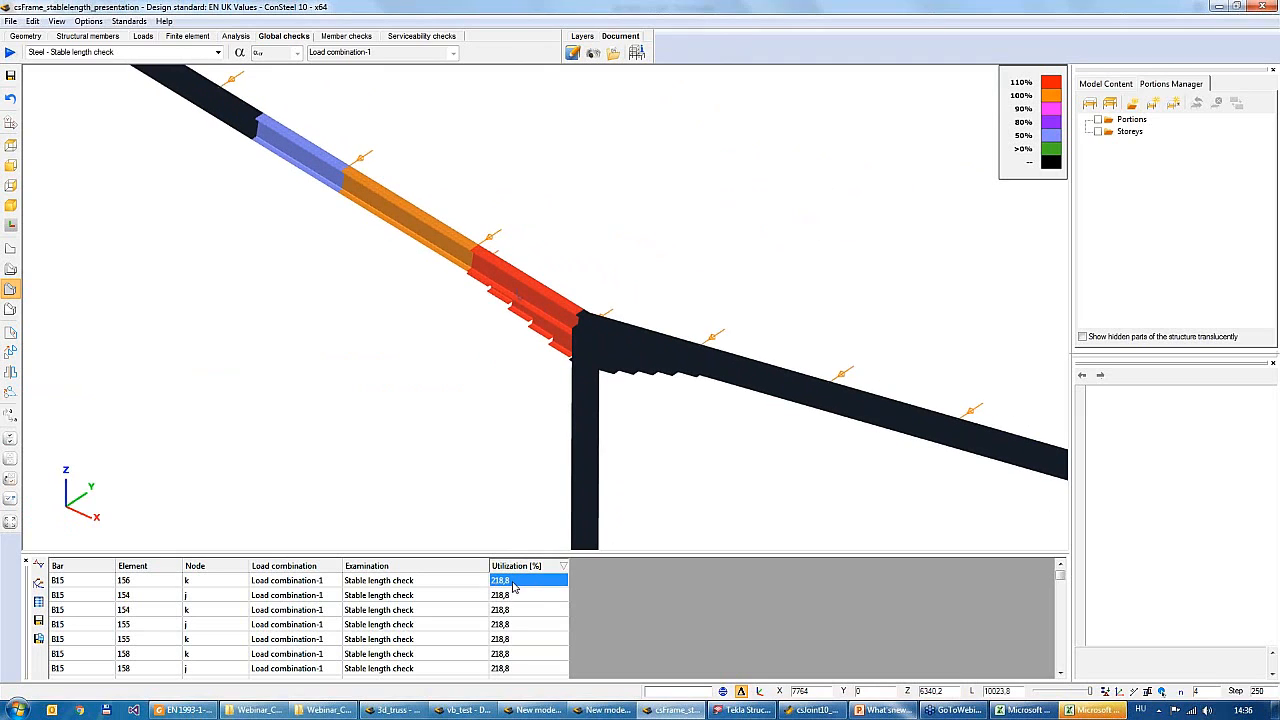
right_click(513, 582)
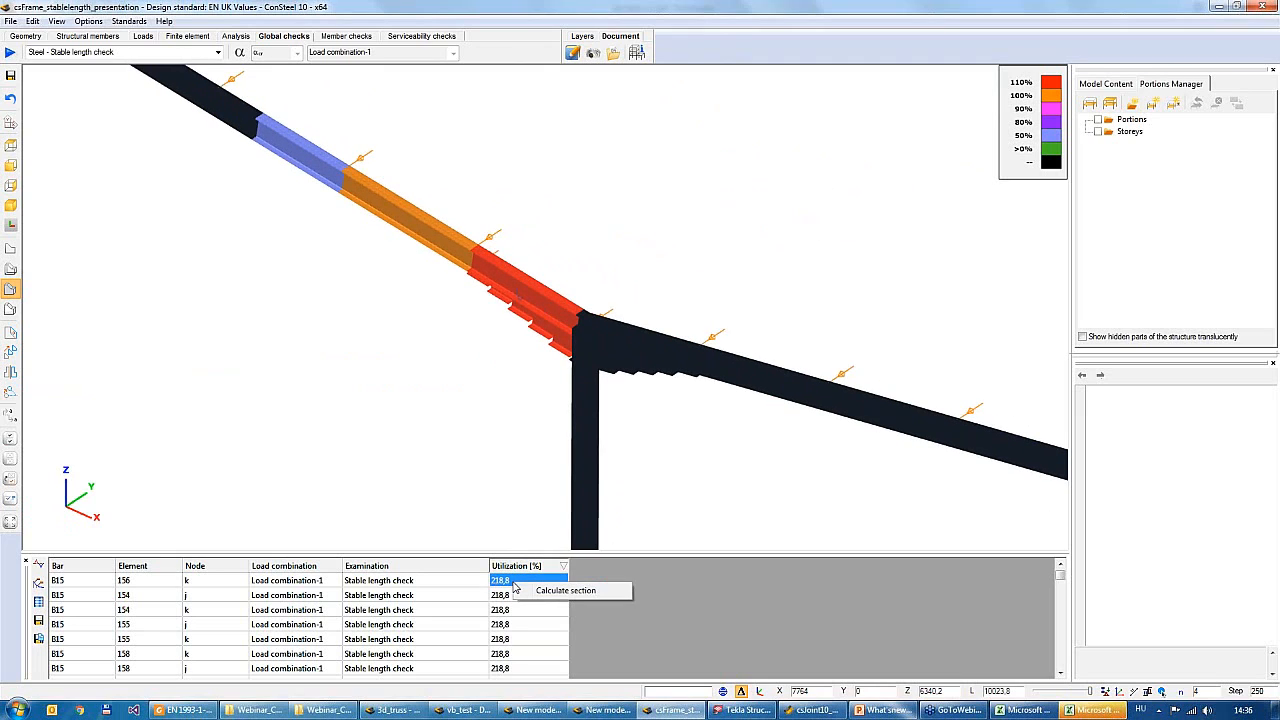
click(594, 591)
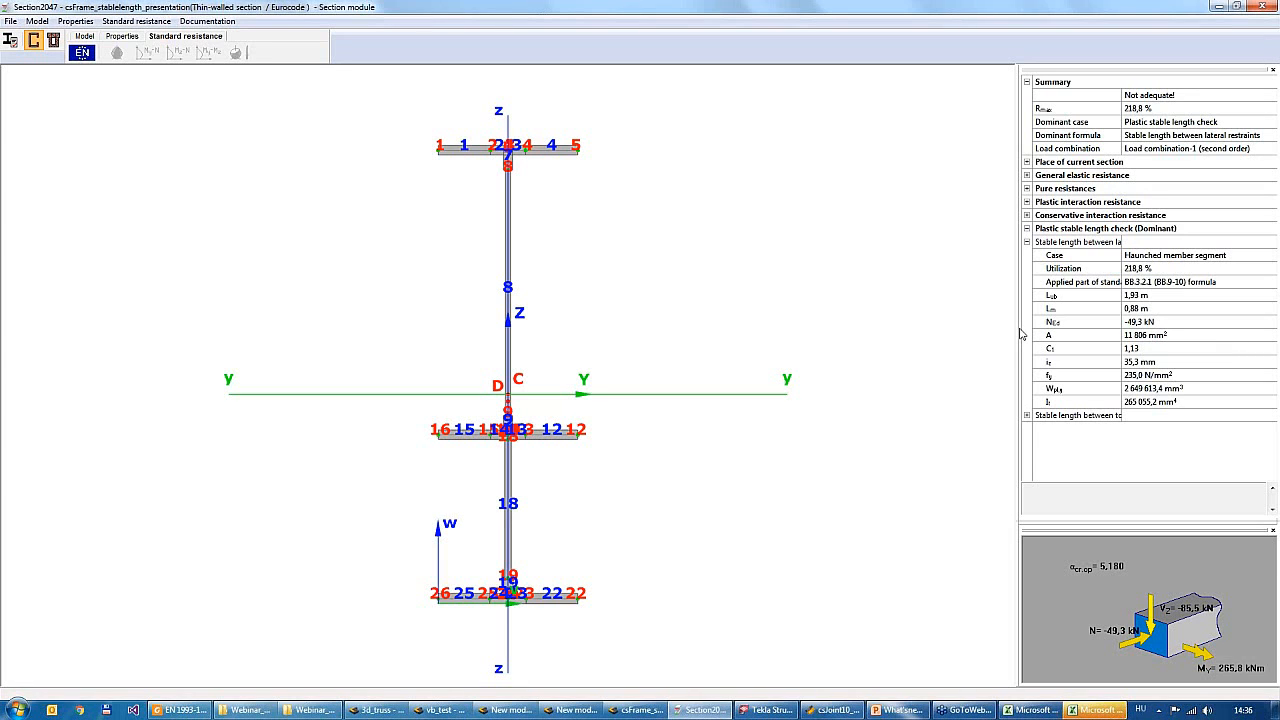
drag(1021, 334, 756, 334)
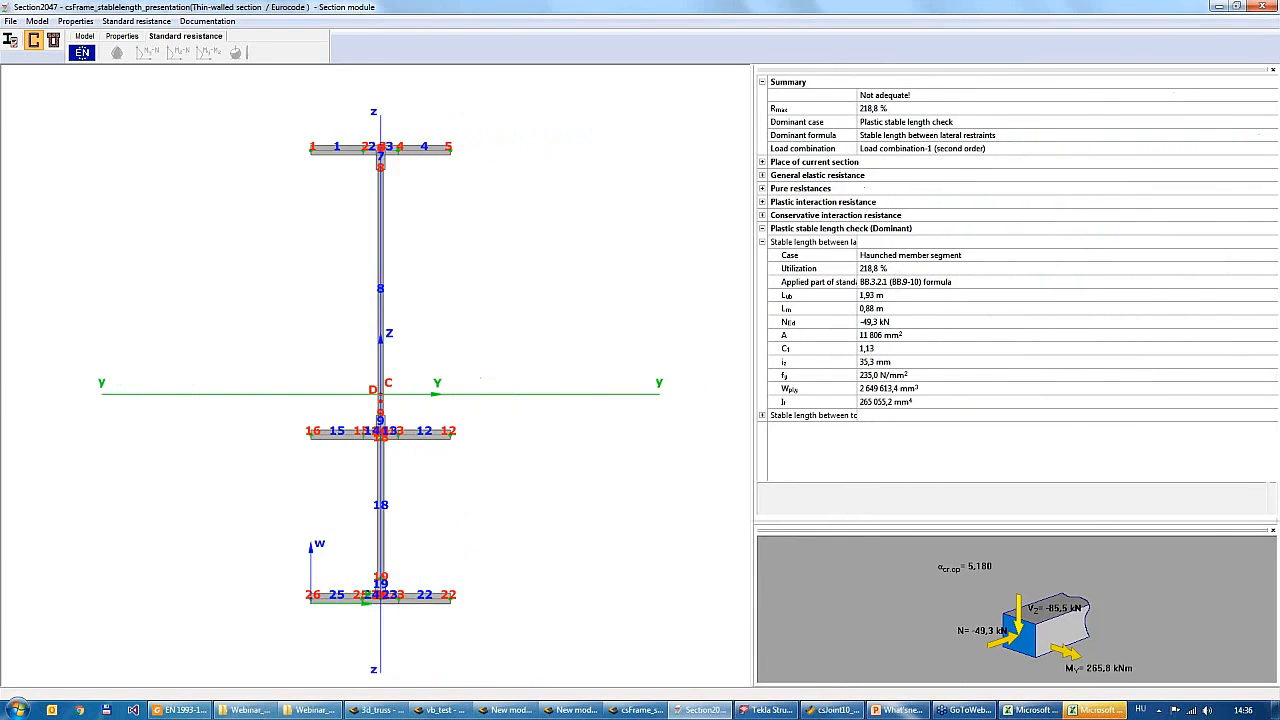
drag(857, 262, 955, 264)
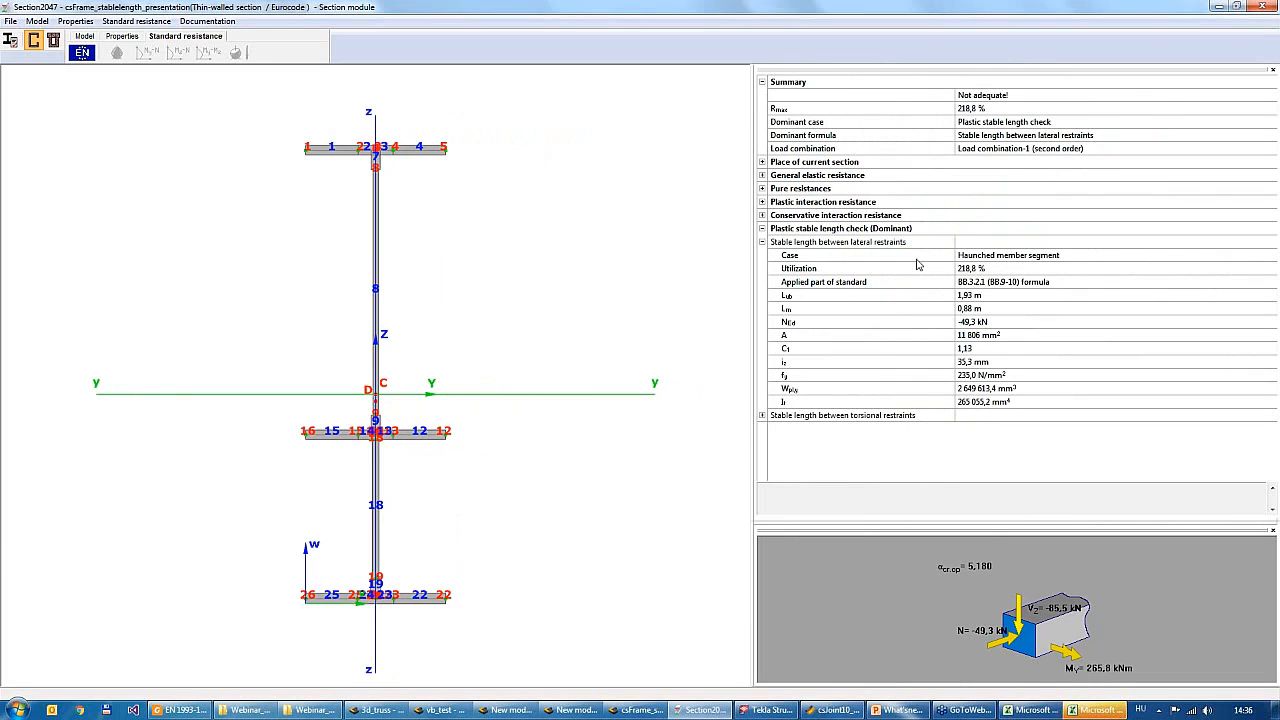
Examine the stable length check between lateral restraints: case, applied part of standard, design axial force, length between restraints and stable length
click(762, 243)
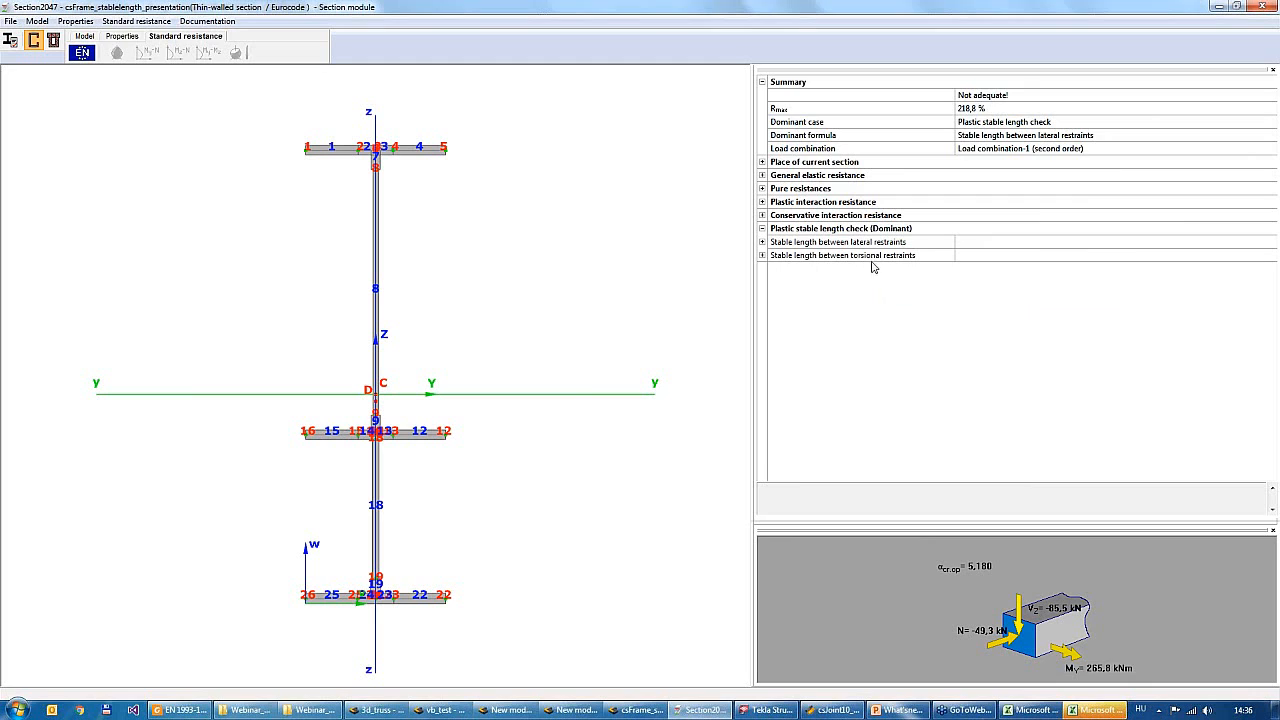
click(762, 242)
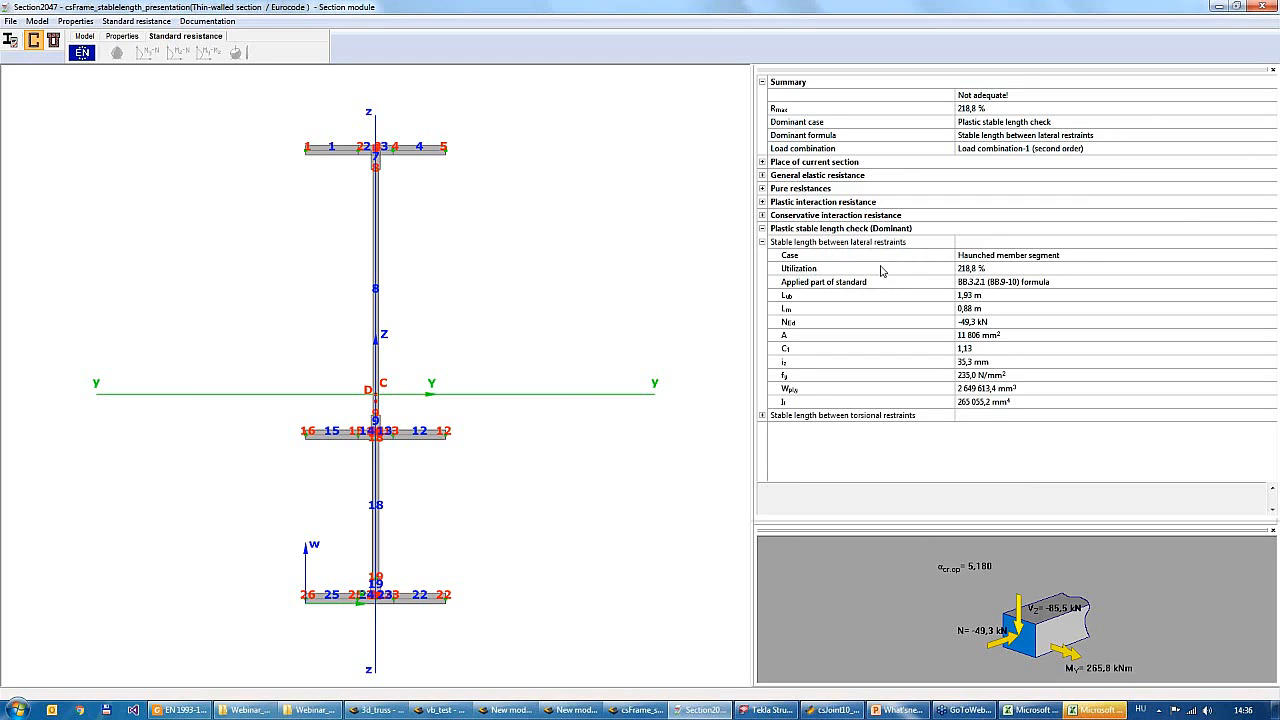
click(984, 270)
click(801, 257)
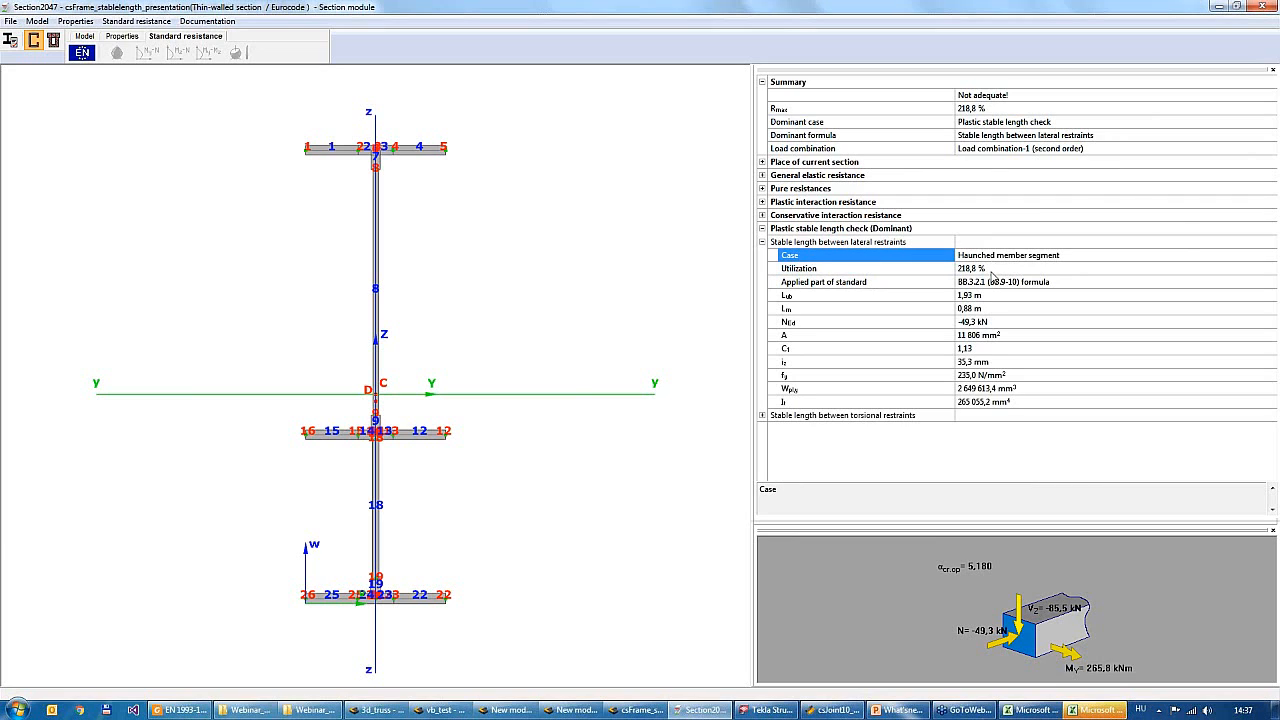
click(805, 322)
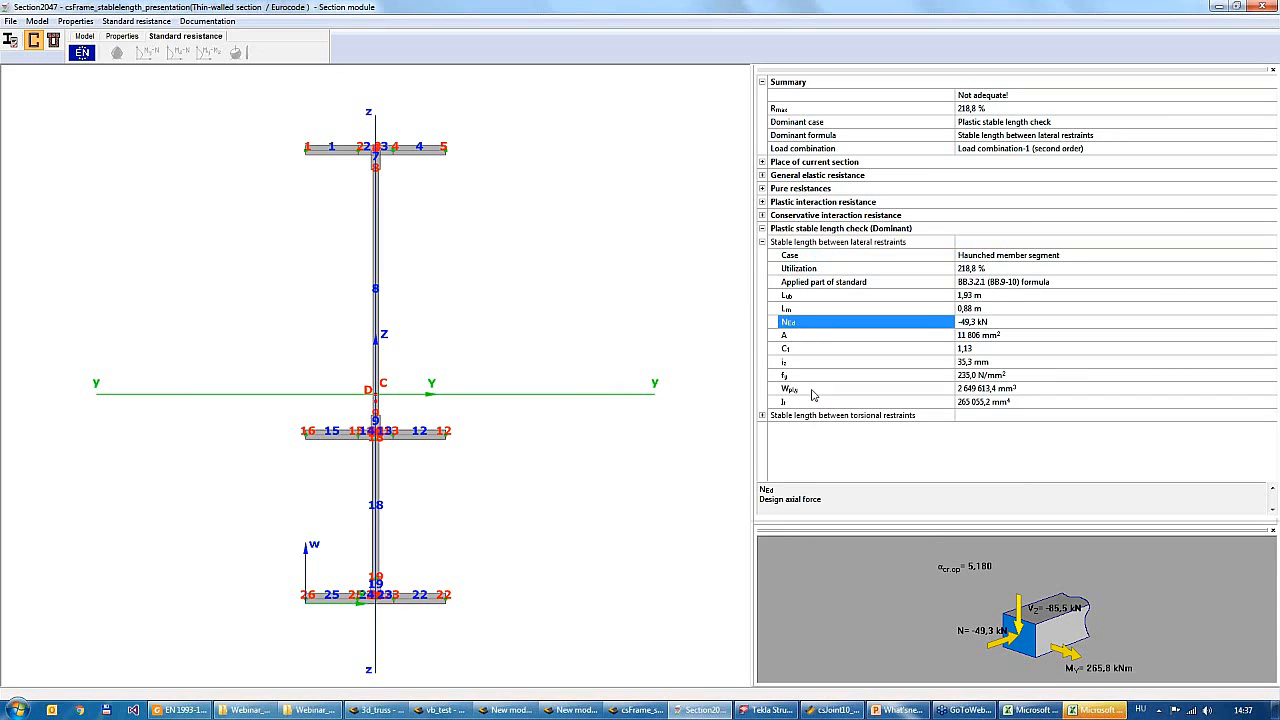
click(1033, 284)
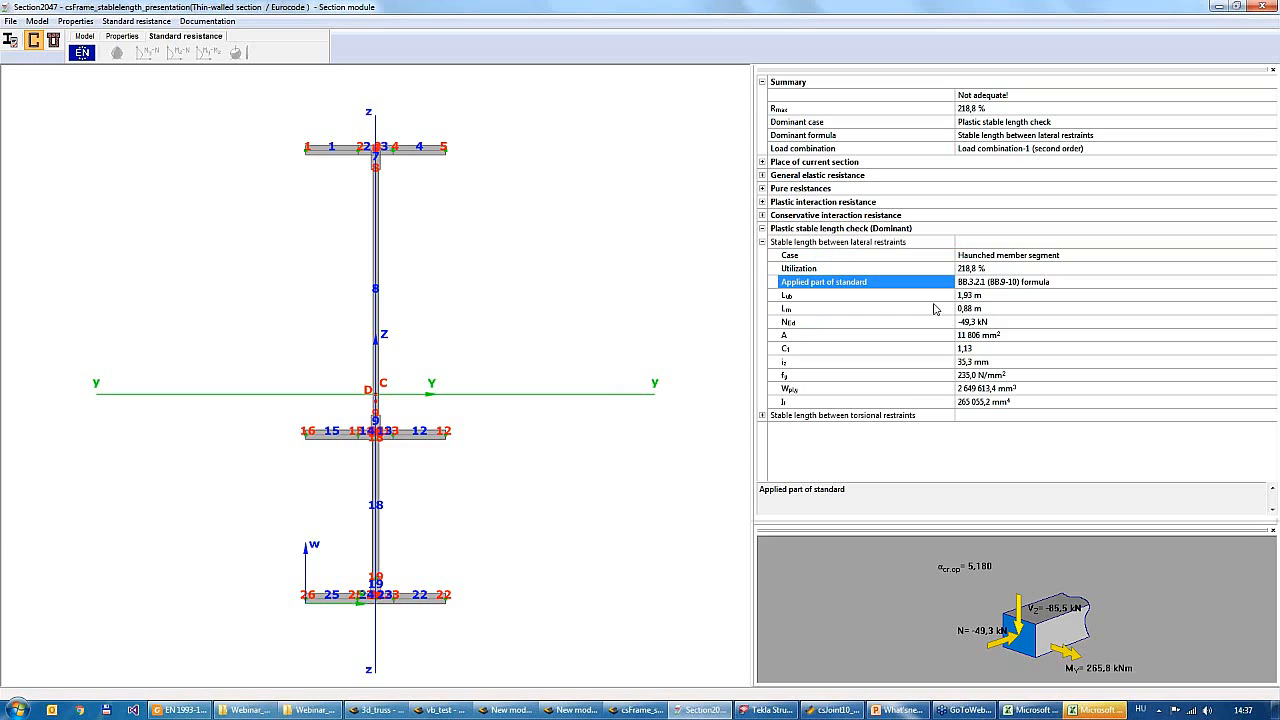
click(818, 297)
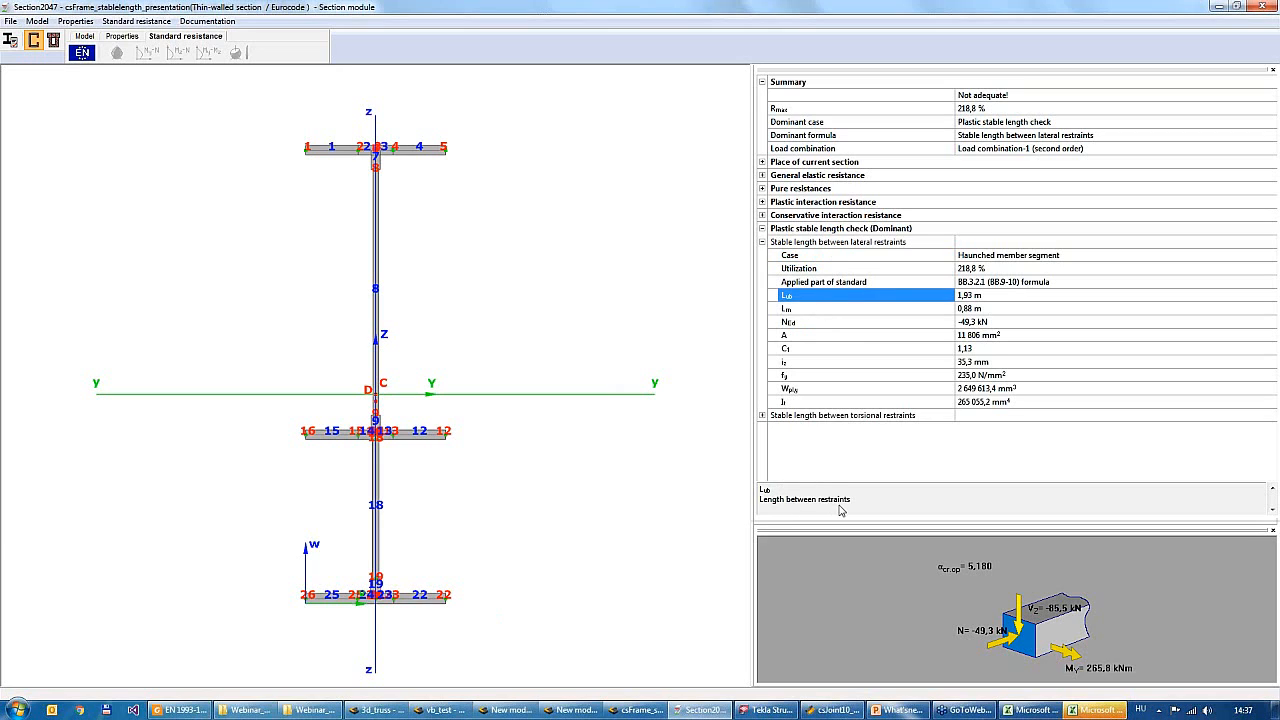
click(843, 310)
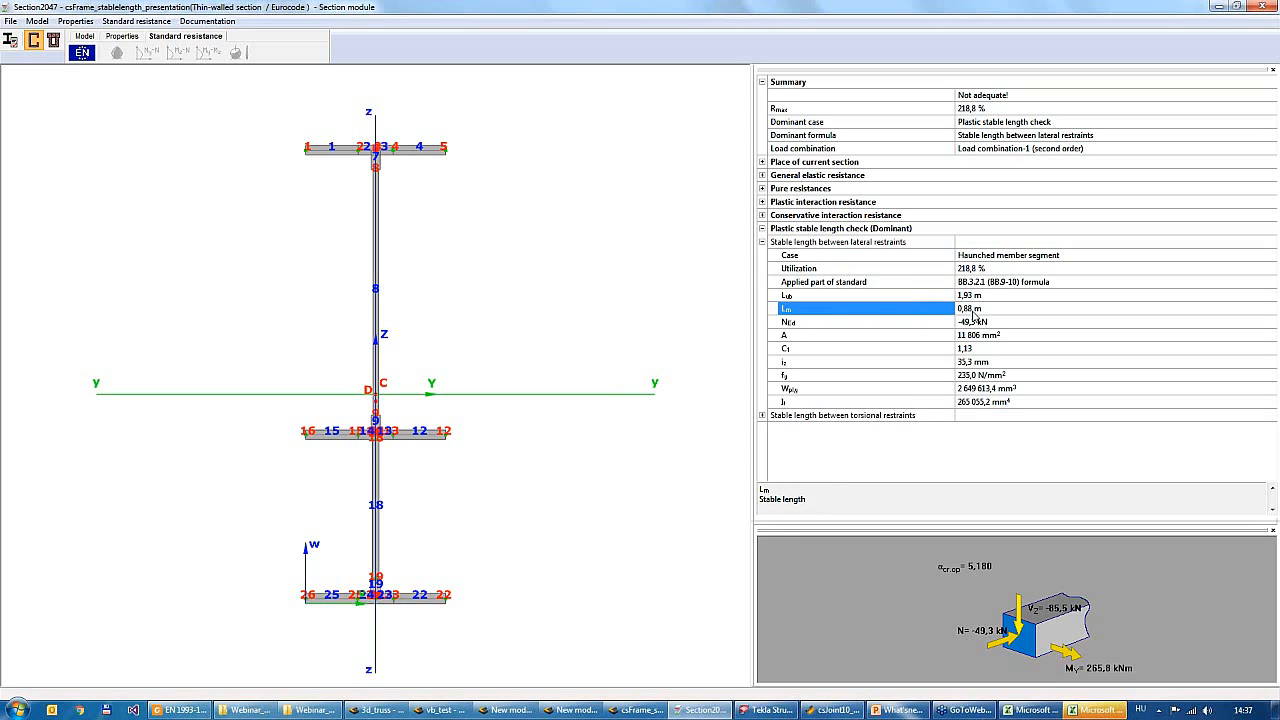
click(857, 299)
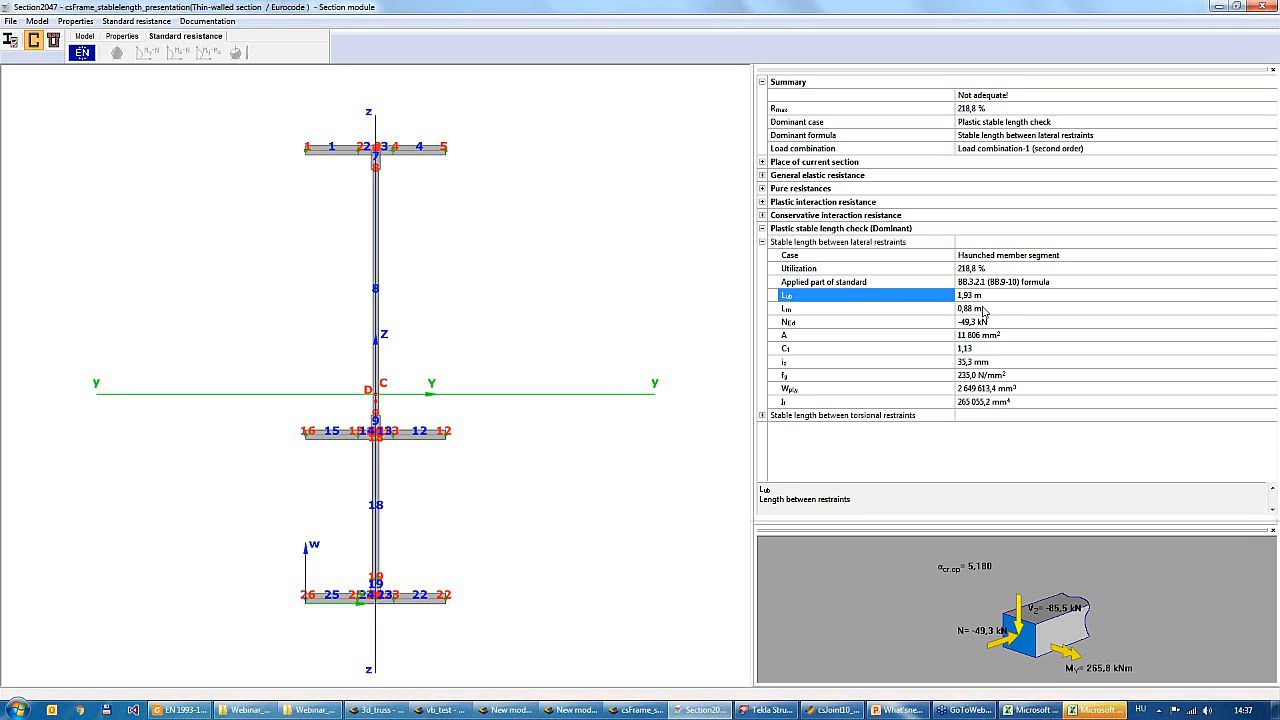
Collapse the lateral restraint results and expand the details of the stable length between torsional restraints
click(762, 242)
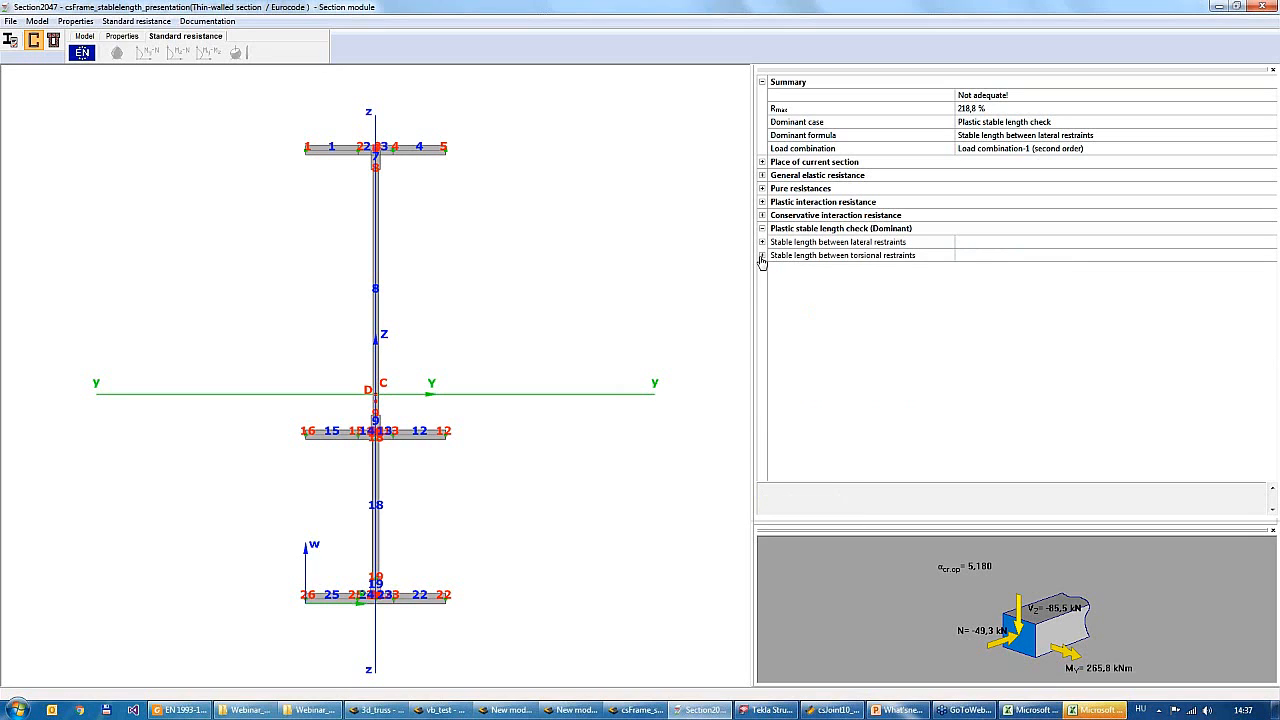
click(762, 256)
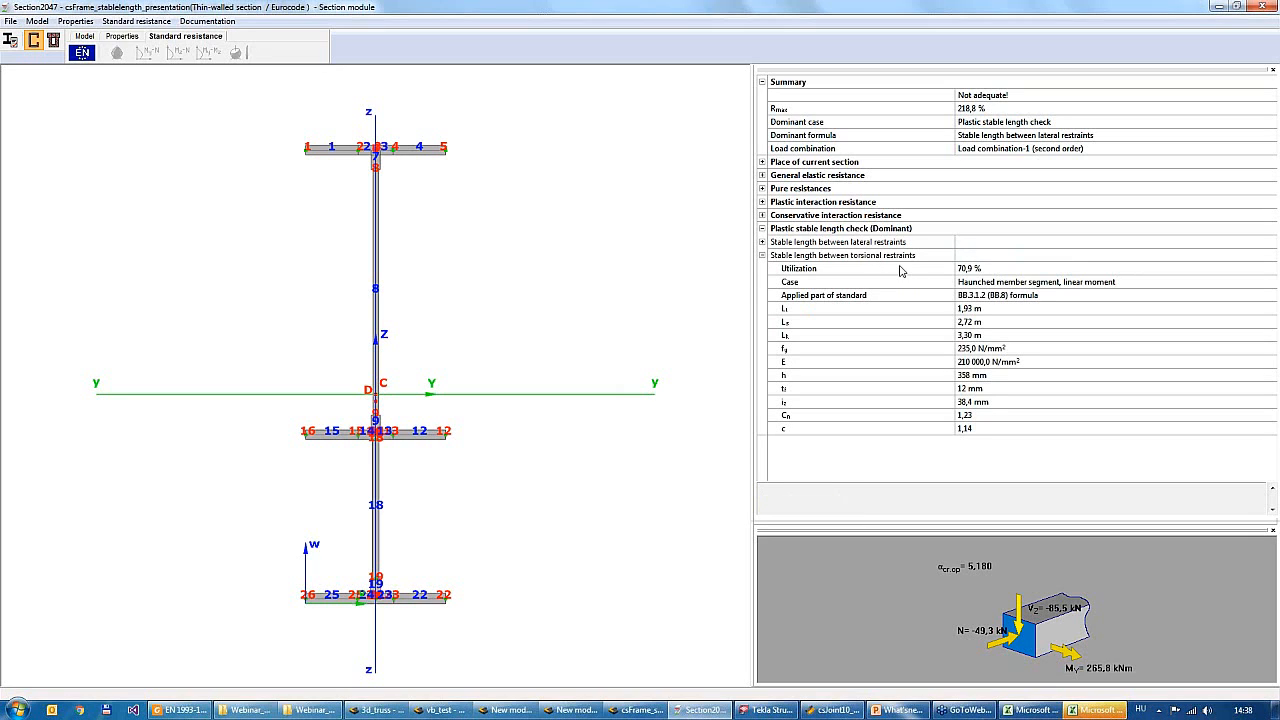
Check the length between torsional restraints, reopen the lateral restraint results for comparison, and close the section check
click(990, 311)
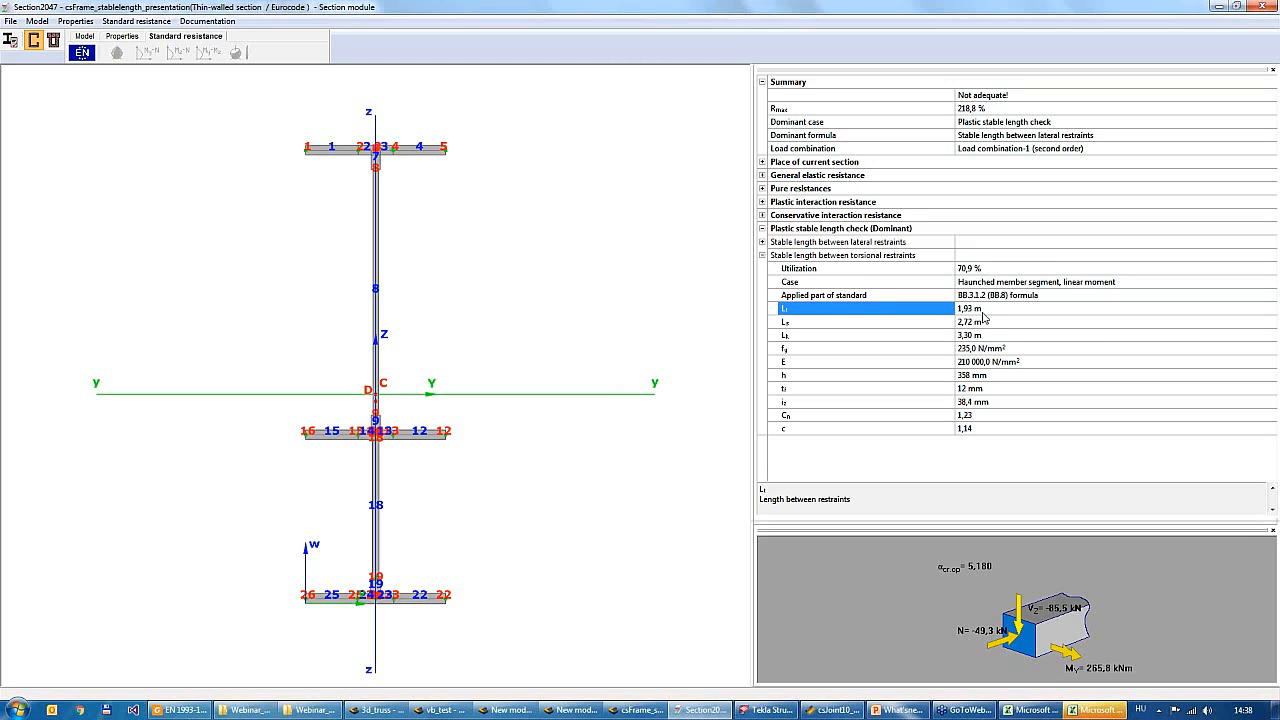
click(763, 257)
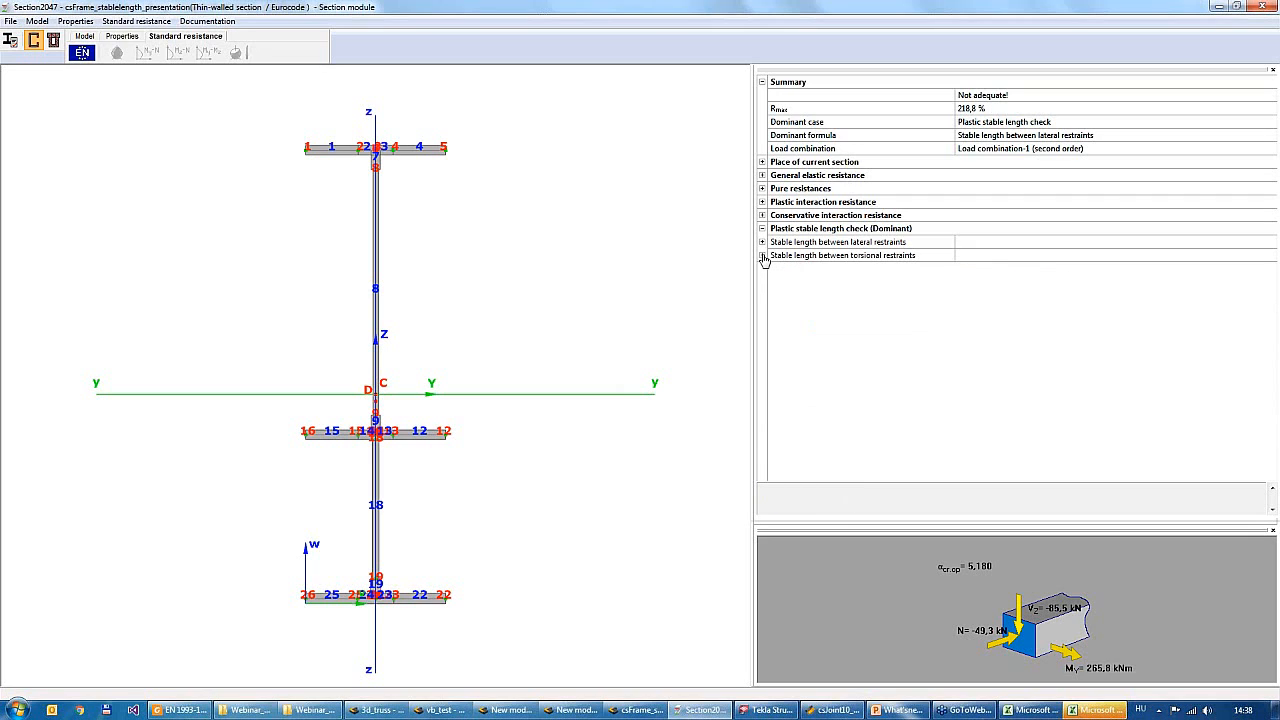
click(762, 242)
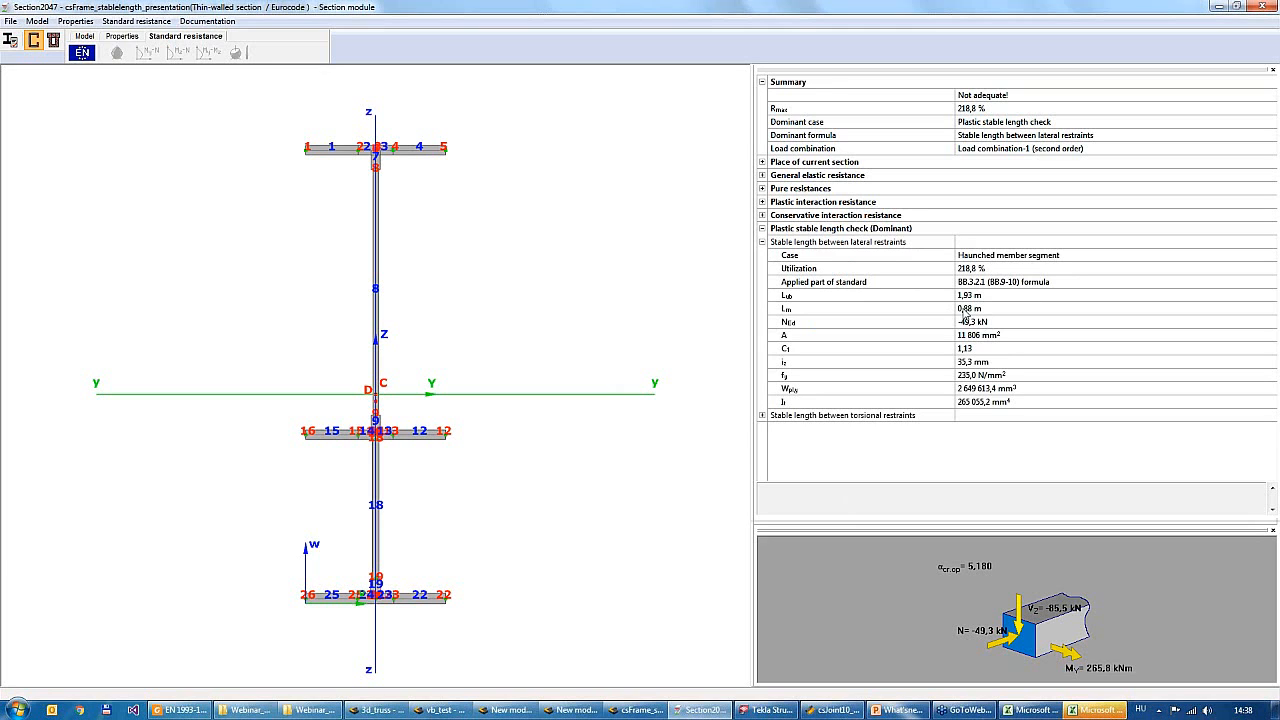
click(1263, 7)
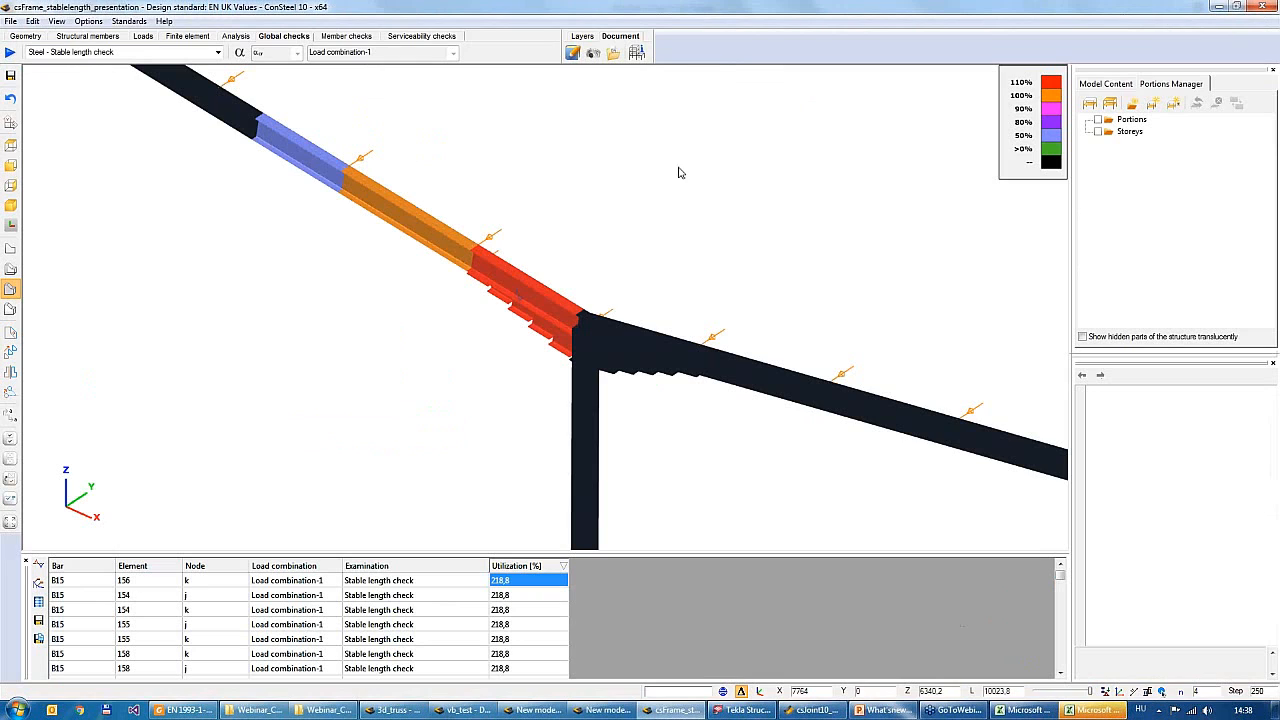
Set up multiple point supports of type y at section point 8 - Top Middle with a relative distance of 1000 mm
click(88, 36)
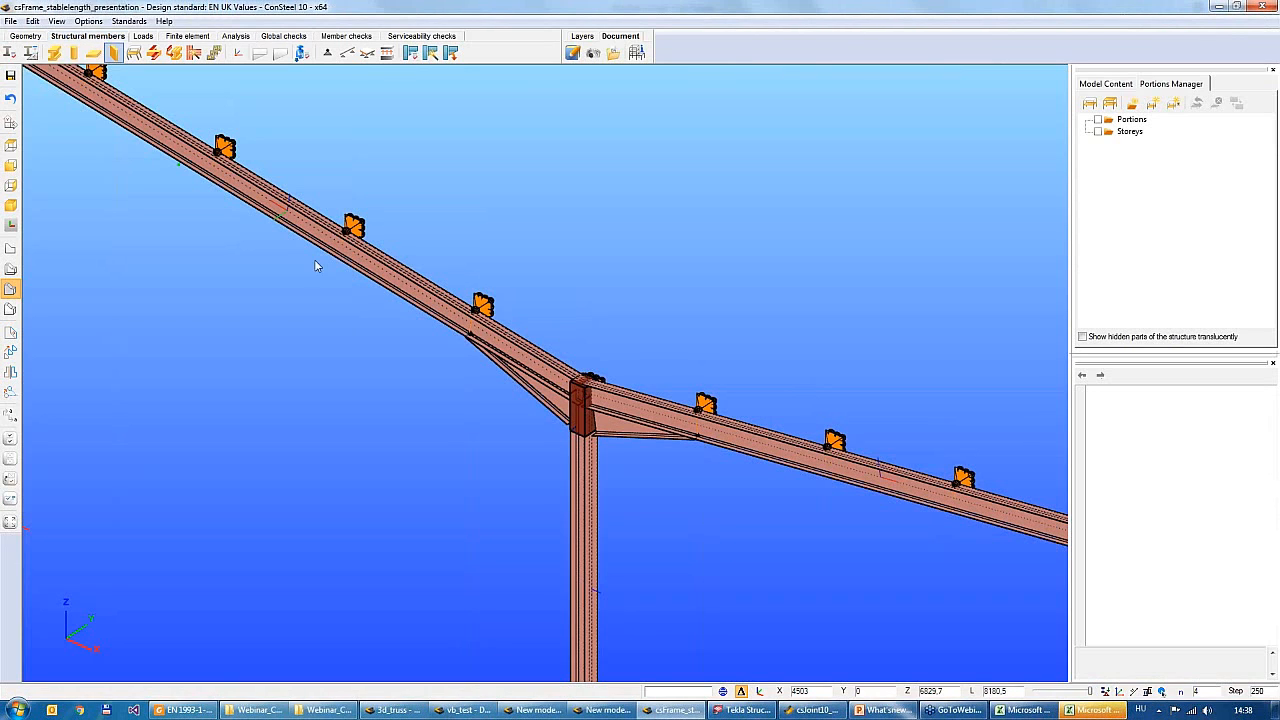
click(328, 53)
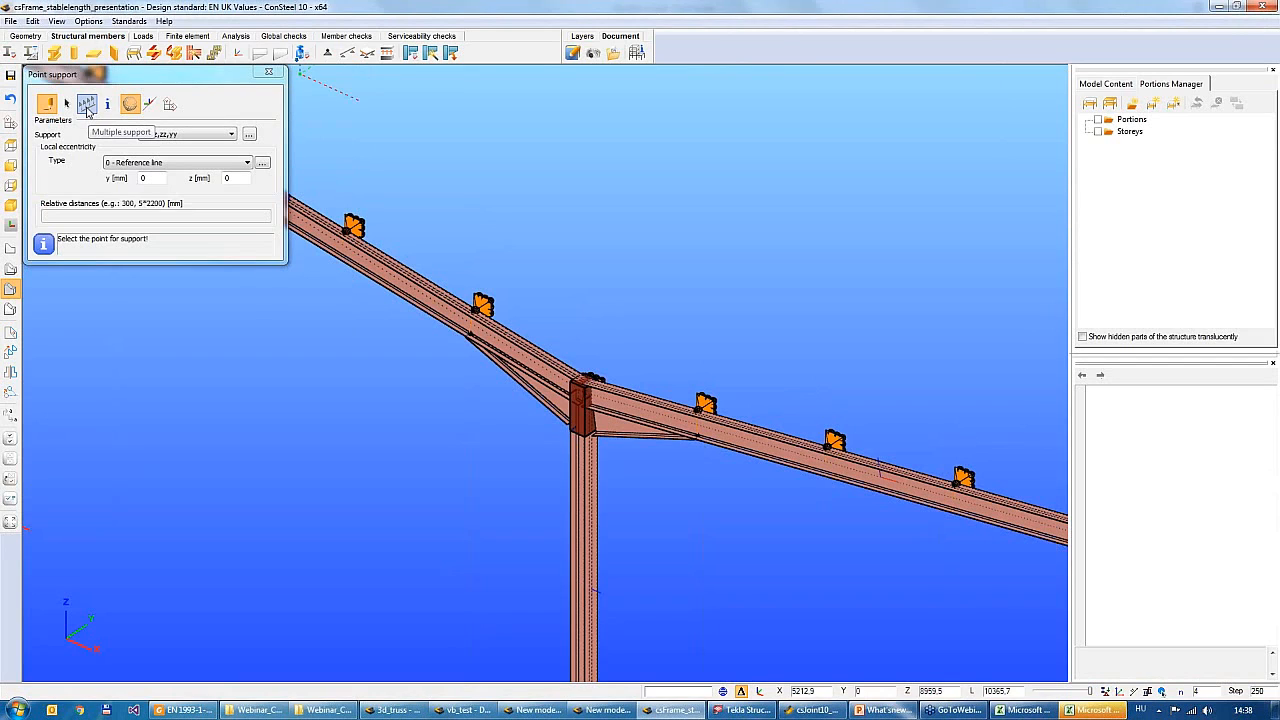
click(87, 105)
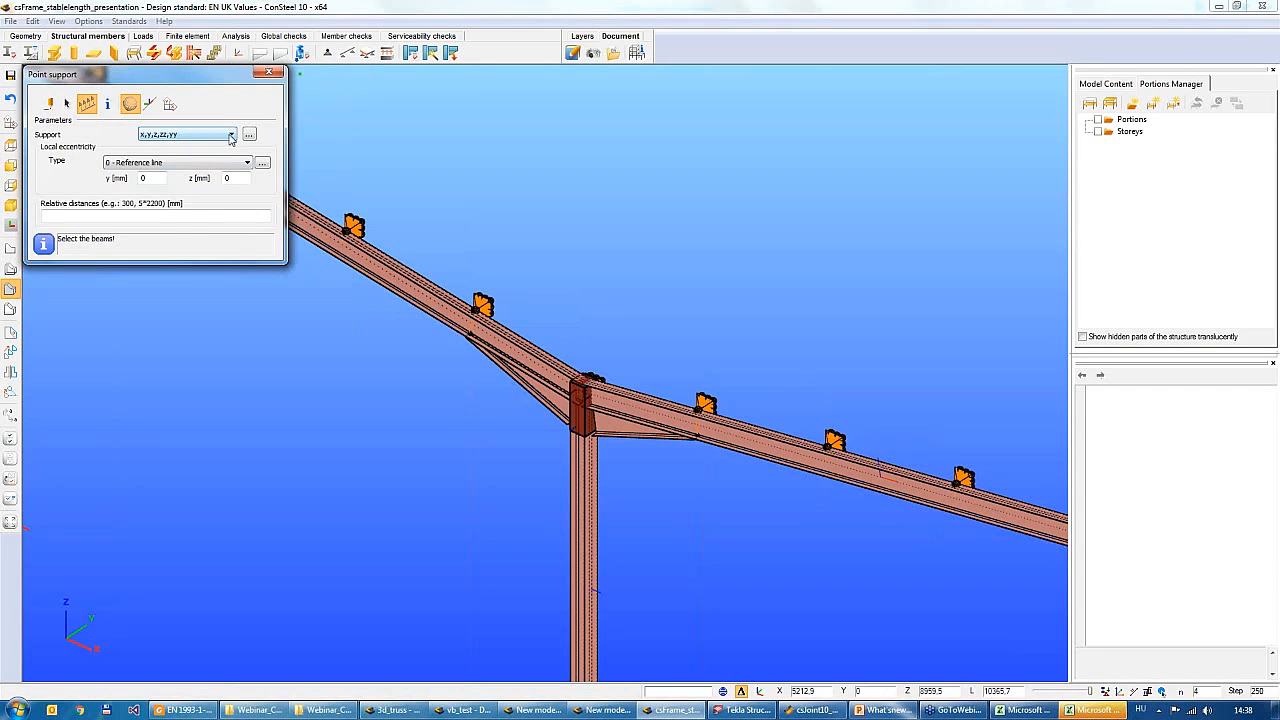
click(230, 137)
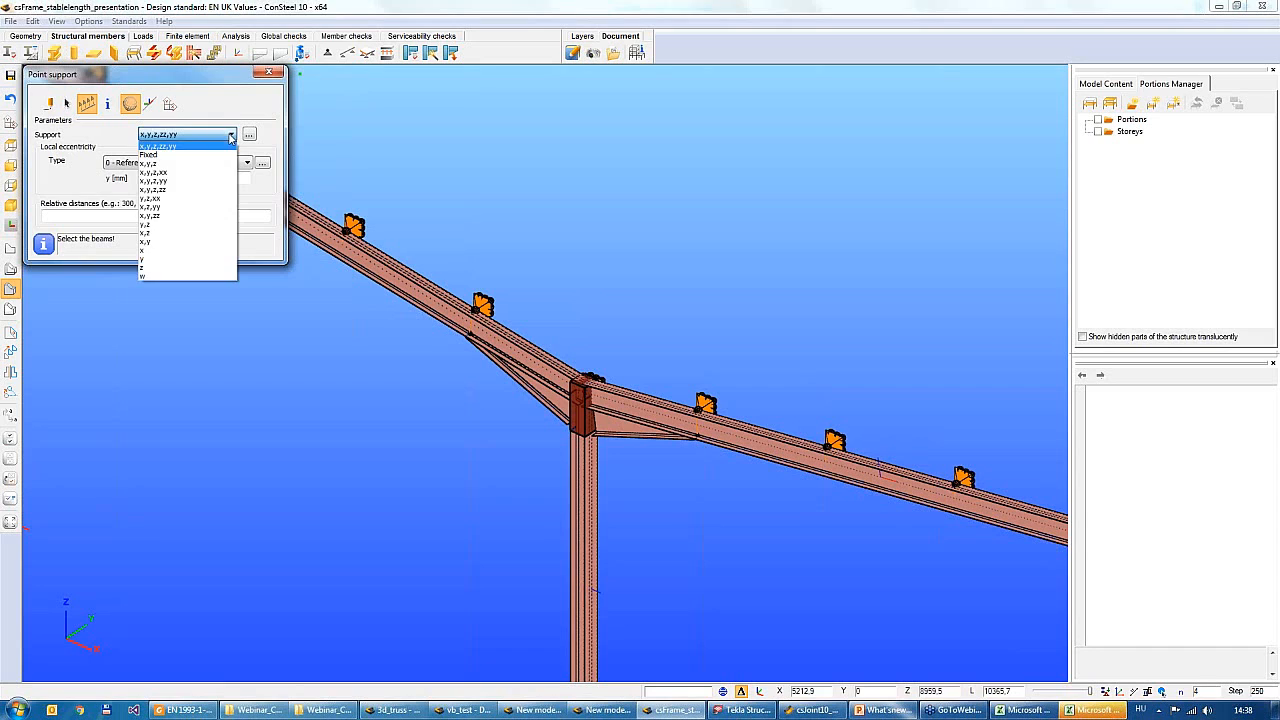
click(146, 261)
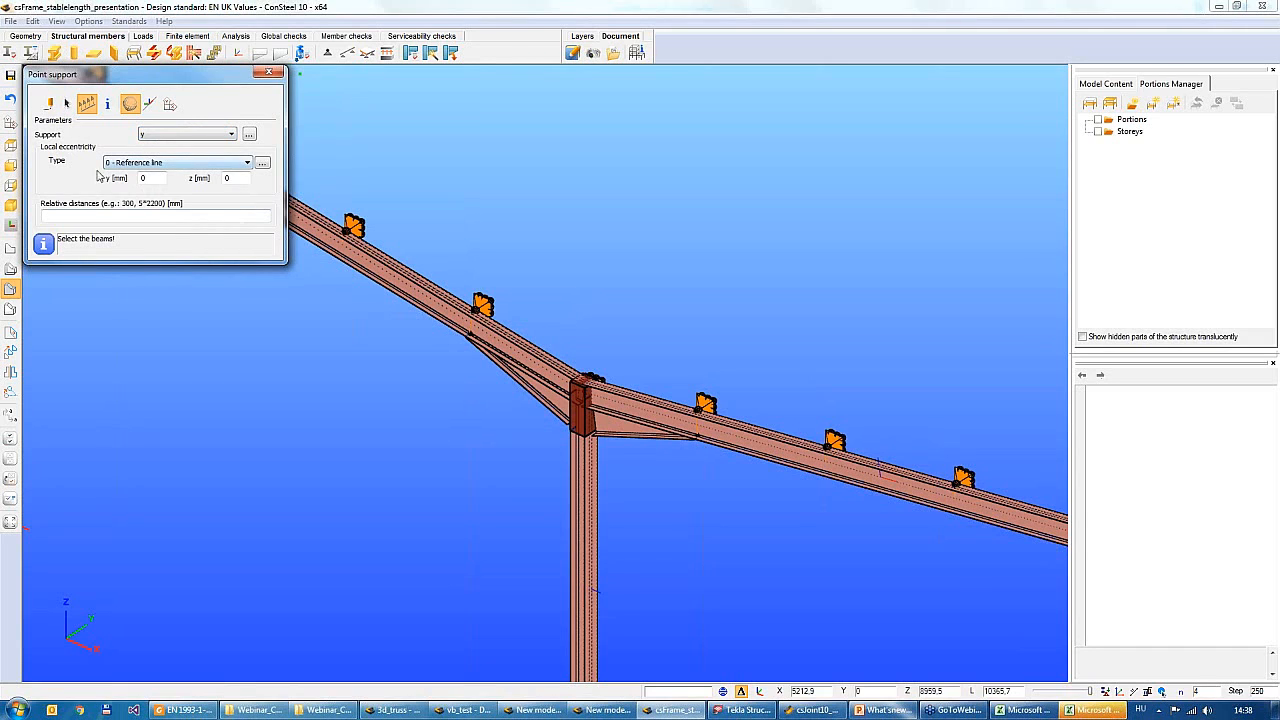
click(262, 163)
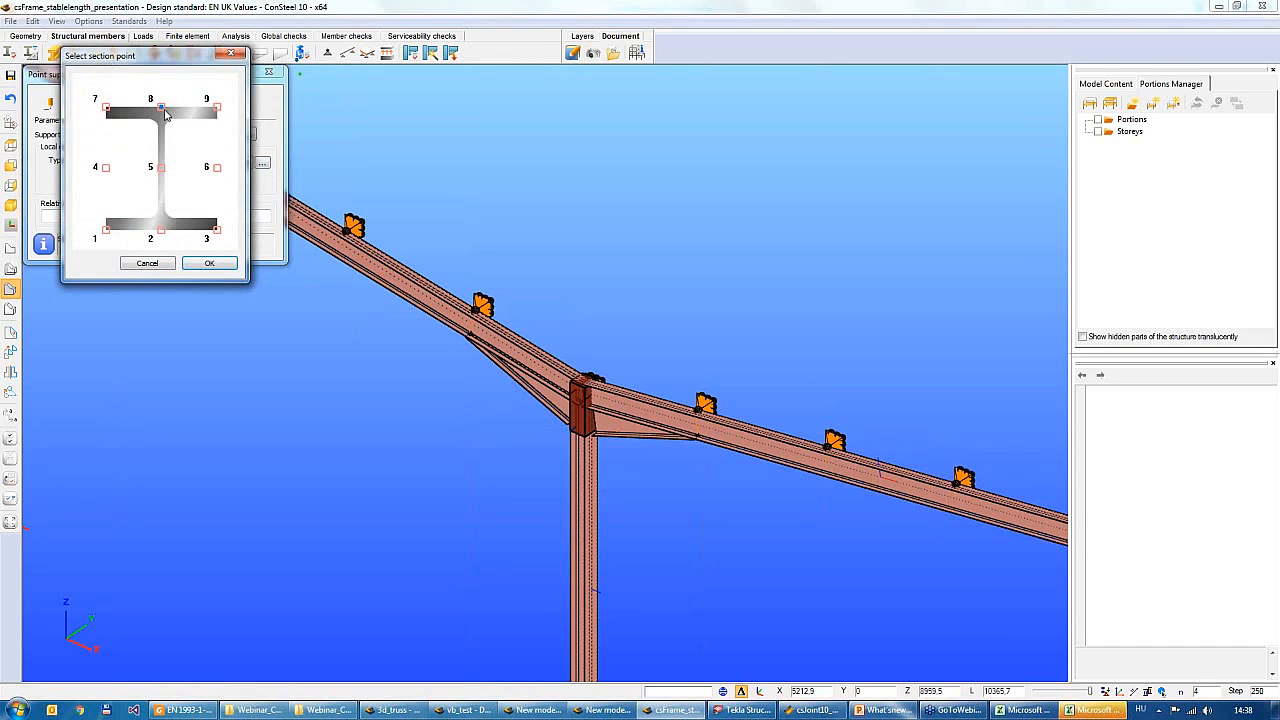
click(208, 264)
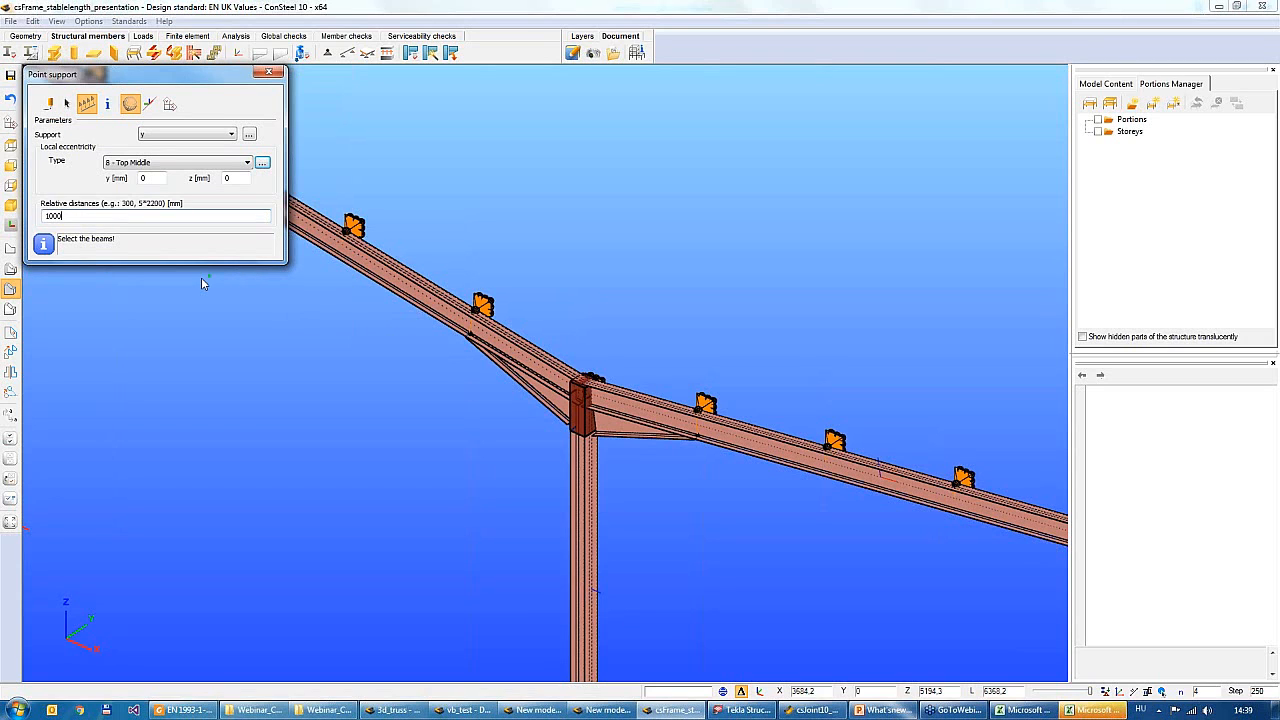
Add the supports to the two rafters meeting at the inner column, within the haunch on each side
middle_drag(447, 382, 441, 387)
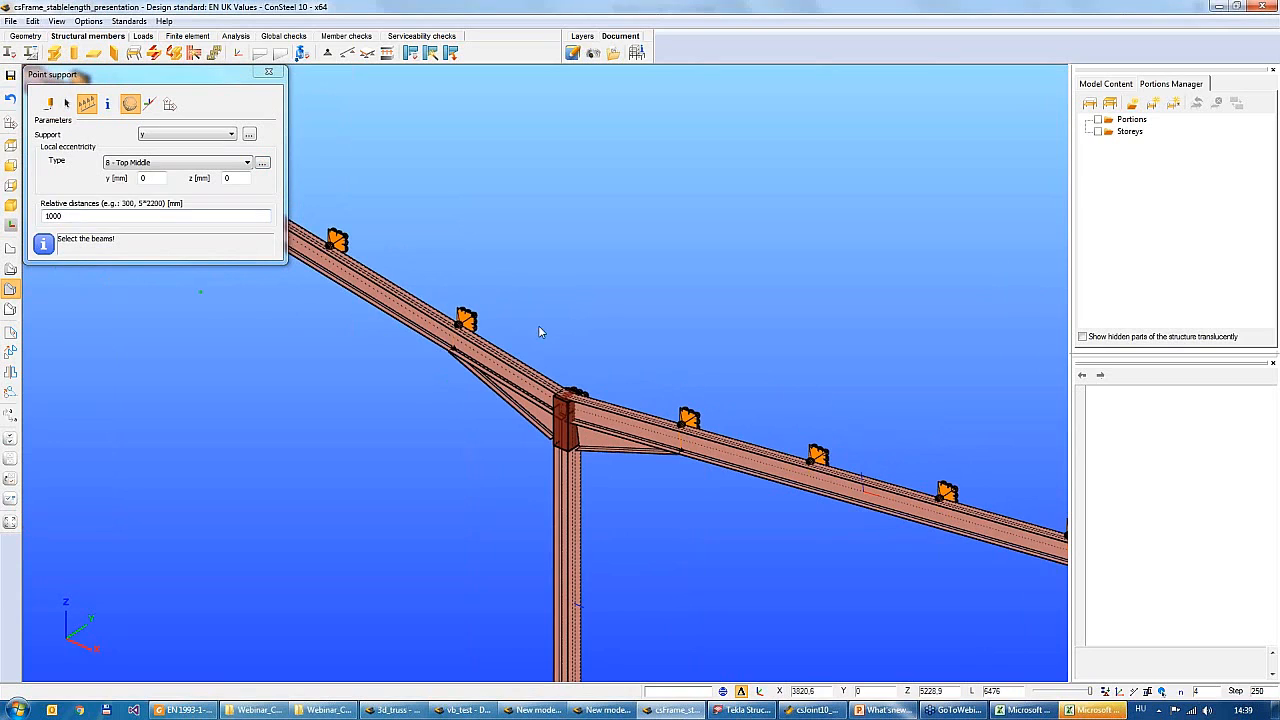
click(505, 374)
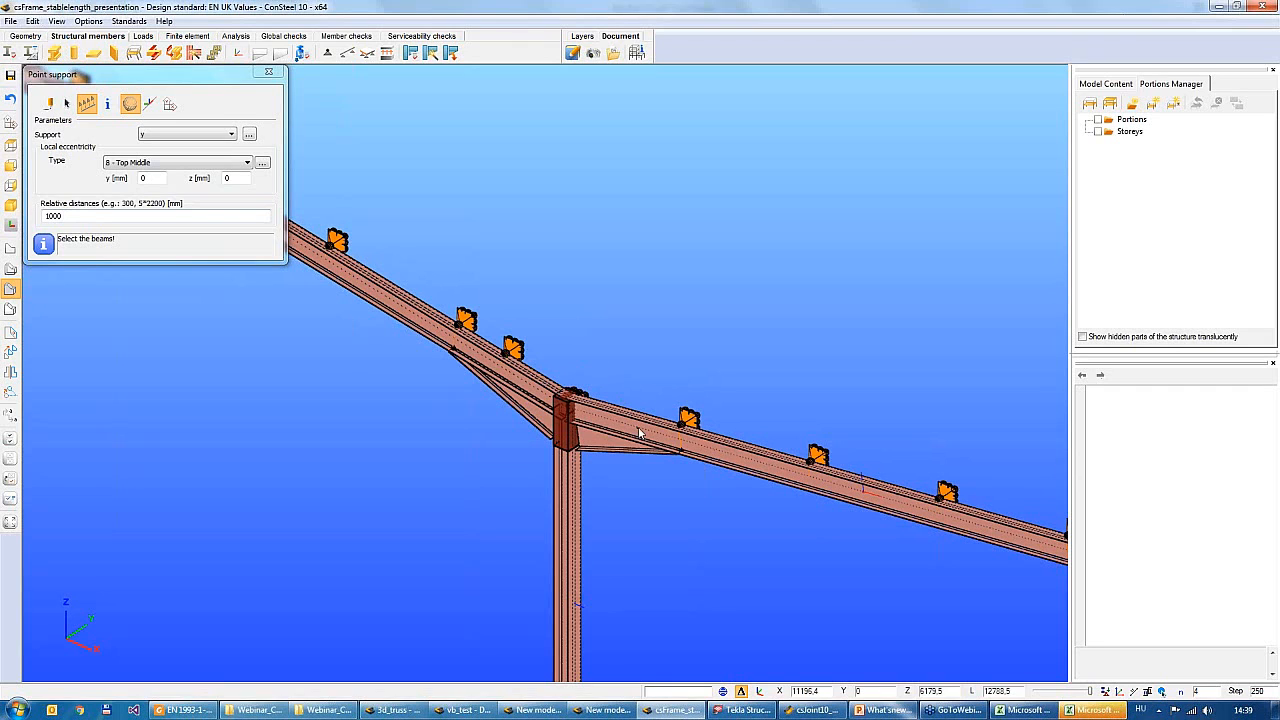
scroll(661, 469, down, 6)
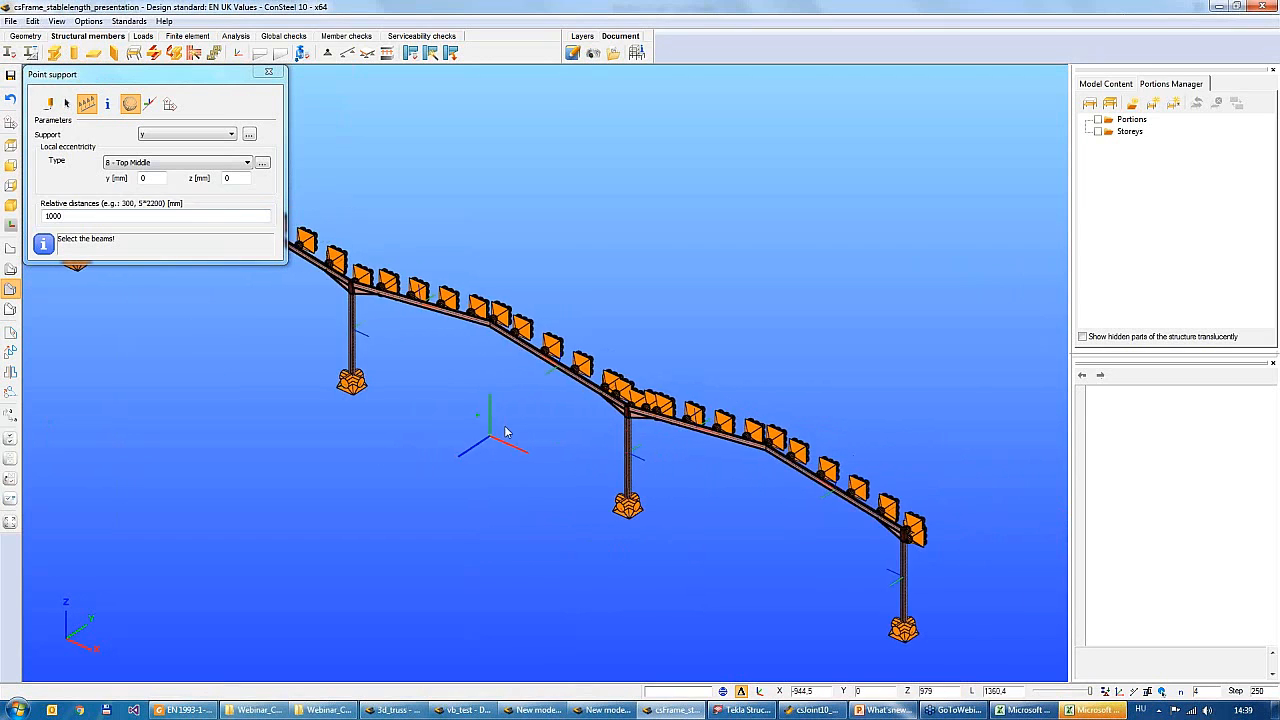
scroll(500, 362, up, 6)
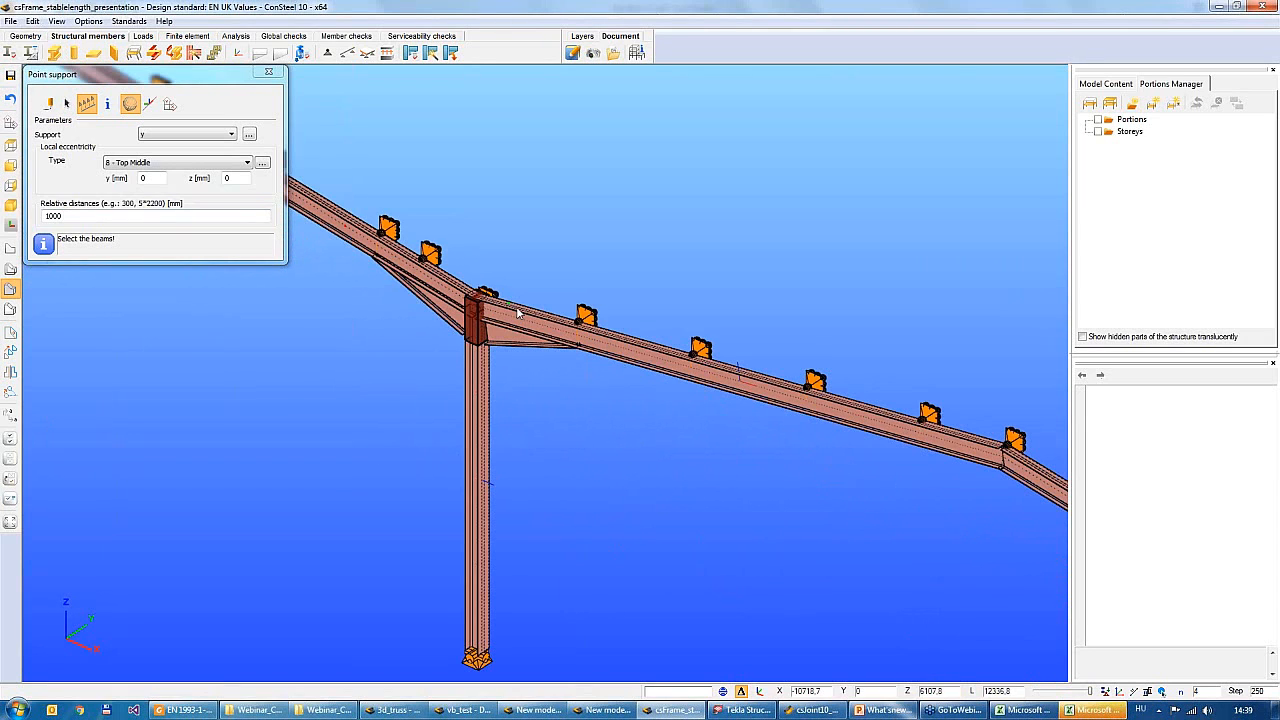
click(543, 307)
click(268, 71)
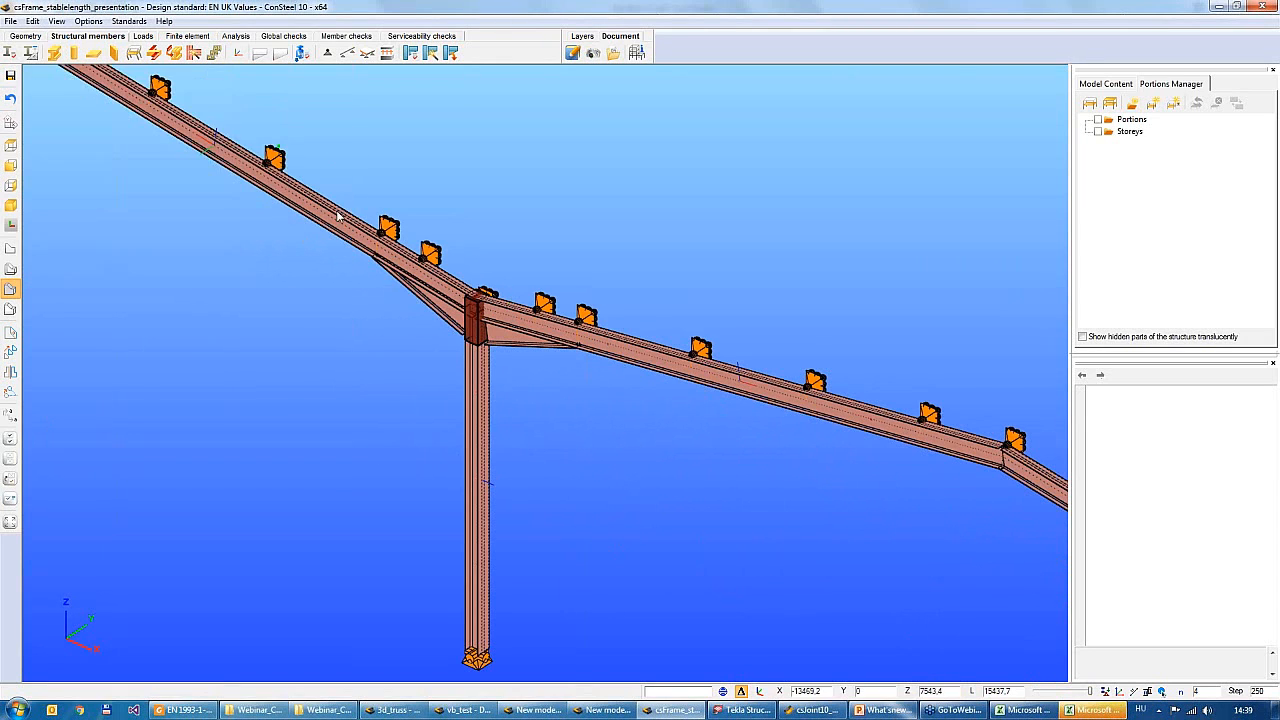
Dimension the aligned distance from the rafter support at the haunch end to the inner column joint, with the dimension line above the rafter
scroll(338, 215, up, 3)
click(25, 36)
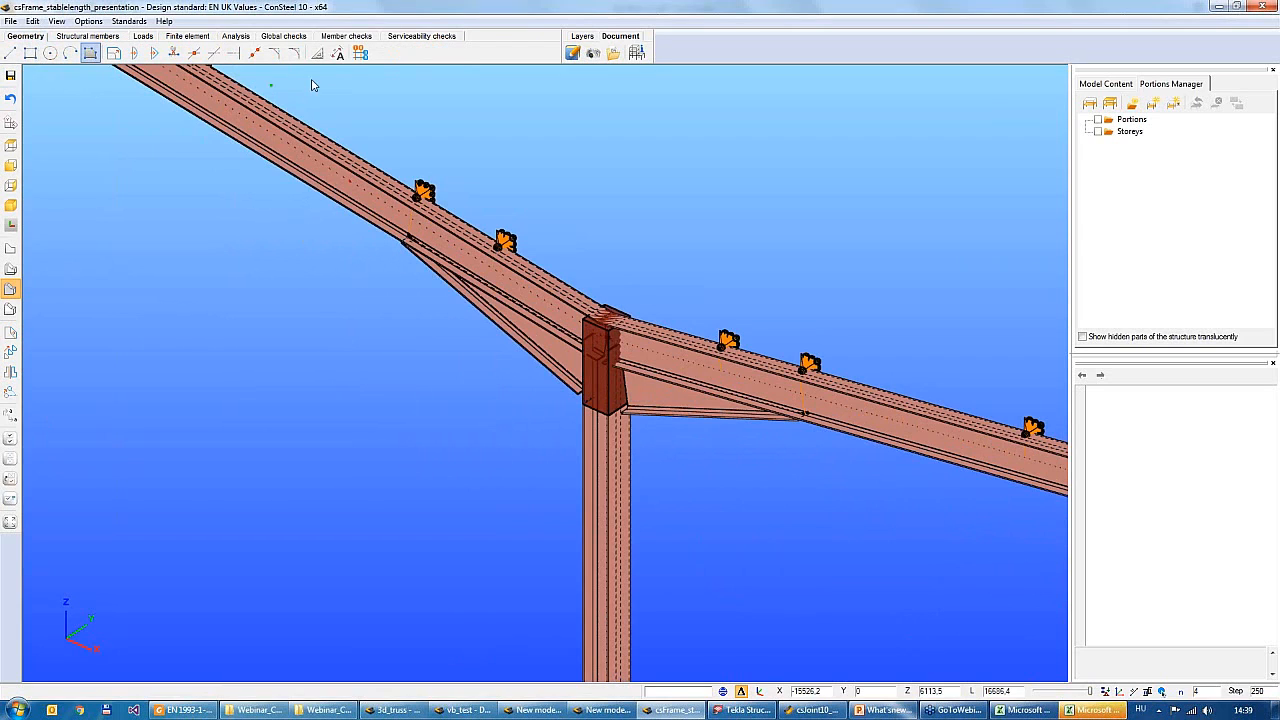
click(337, 53)
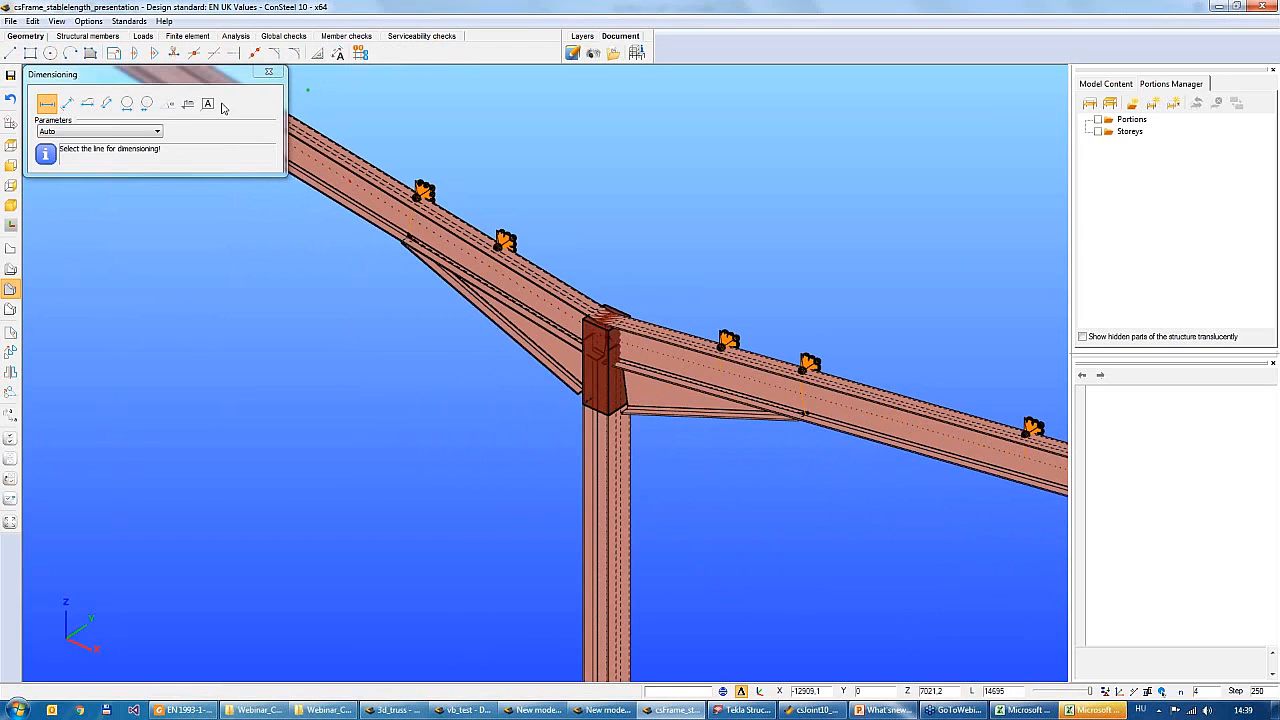
click(107, 103)
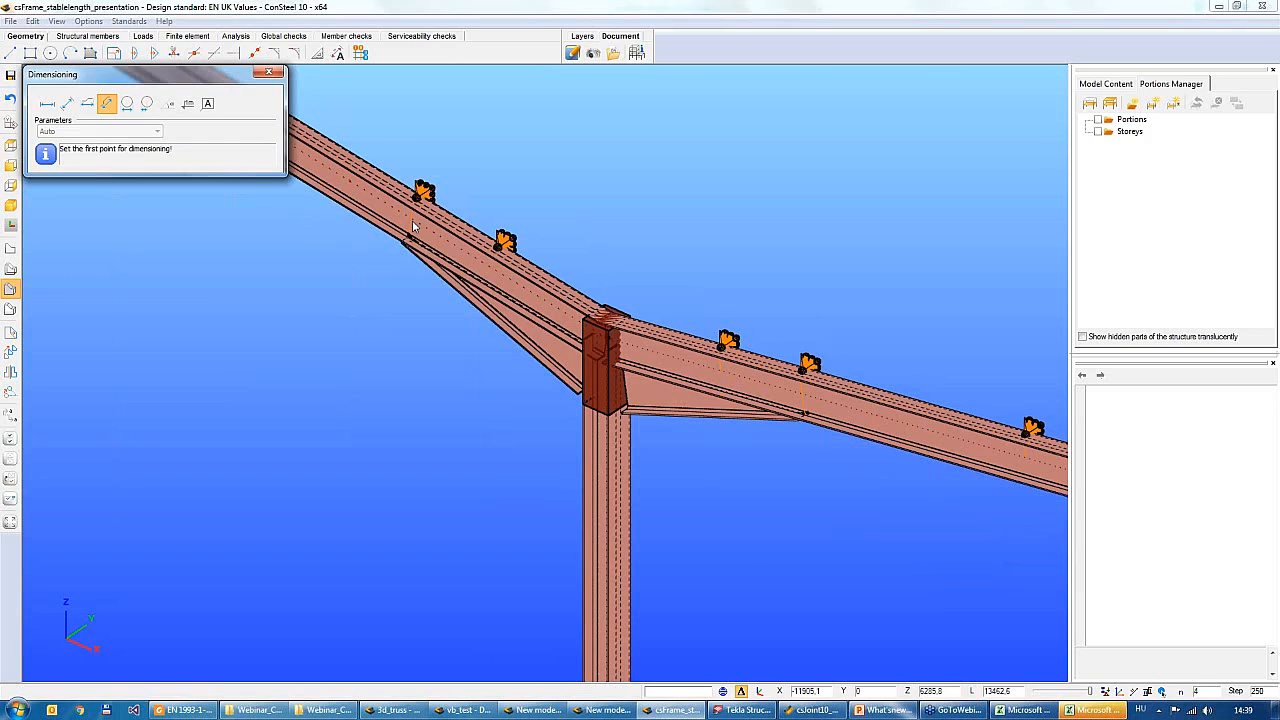
click(412, 222)
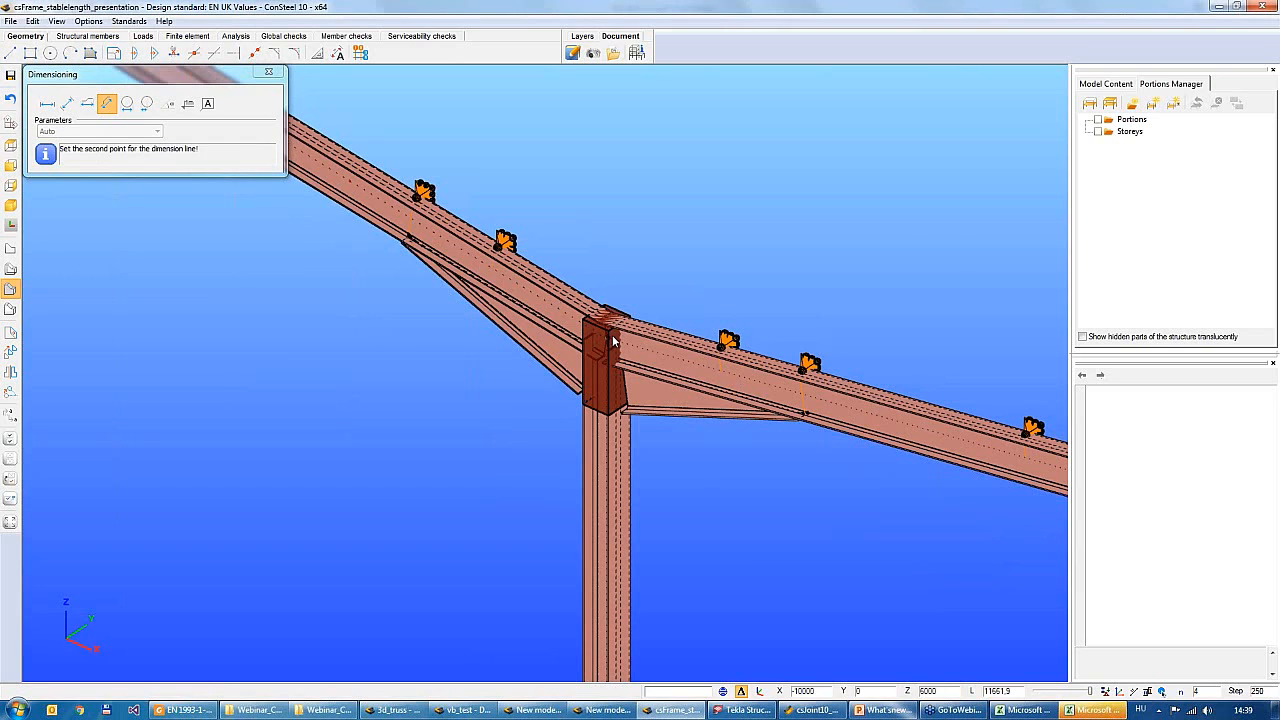
click(618, 310)
click(607, 201)
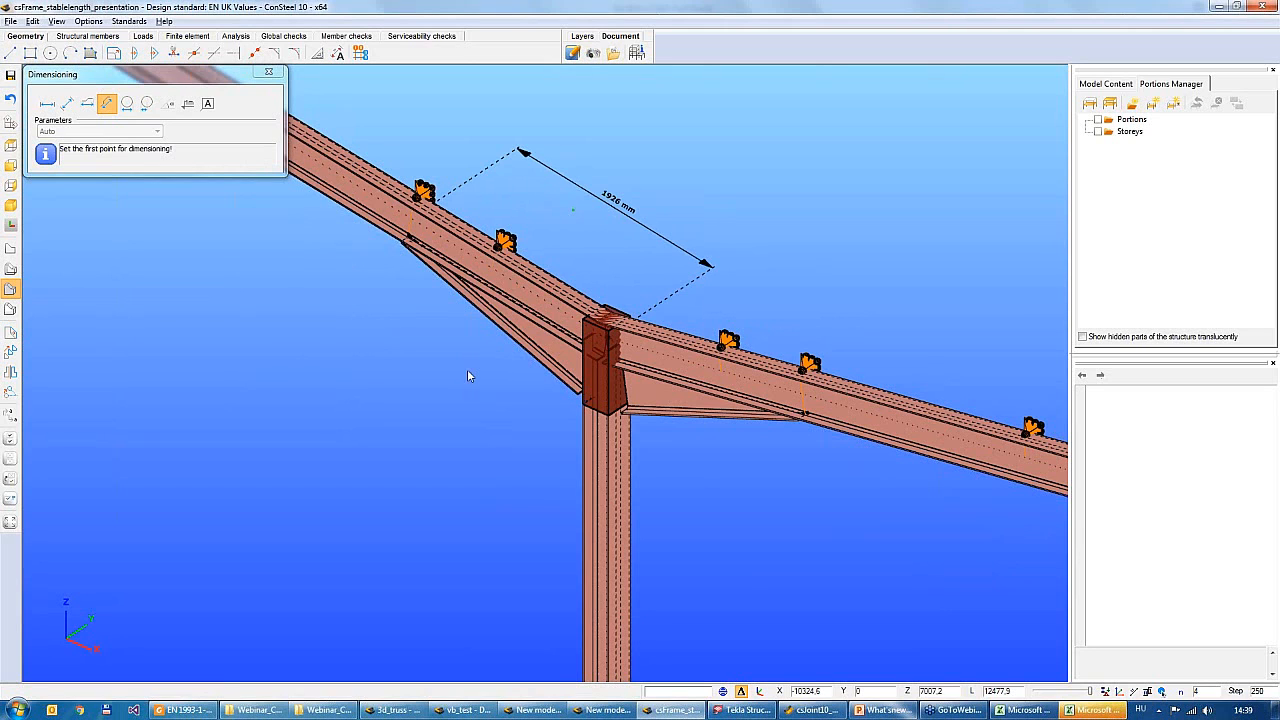
Dimension the aligned distance from the haunch-end support to the added support, placing it below the first dimension line
middle_drag(467, 375, 490, 415)
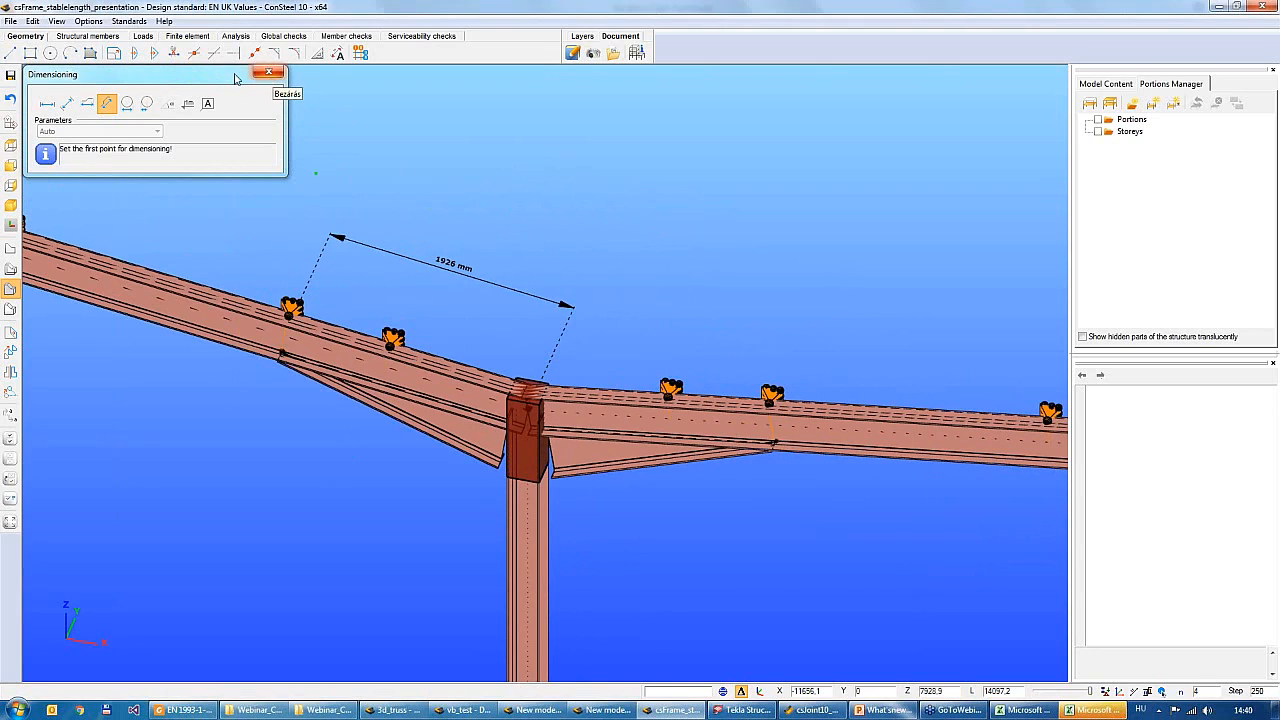
click(110, 105)
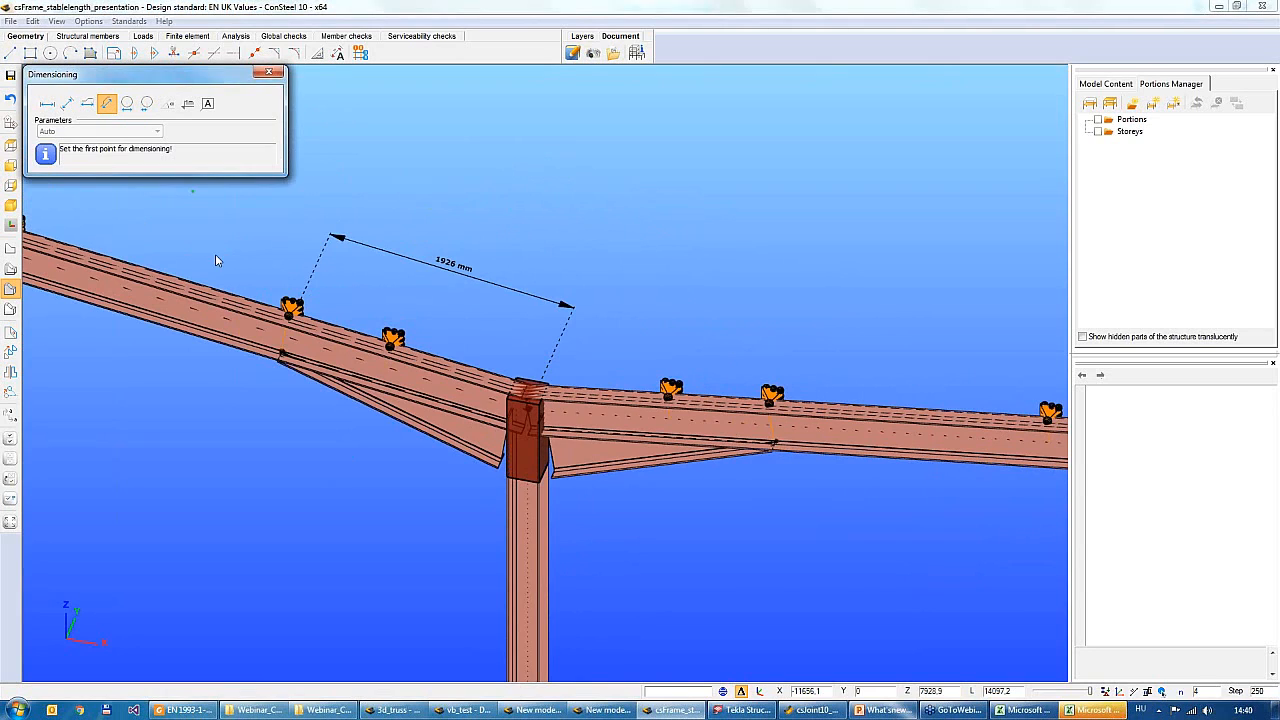
click(288, 341)
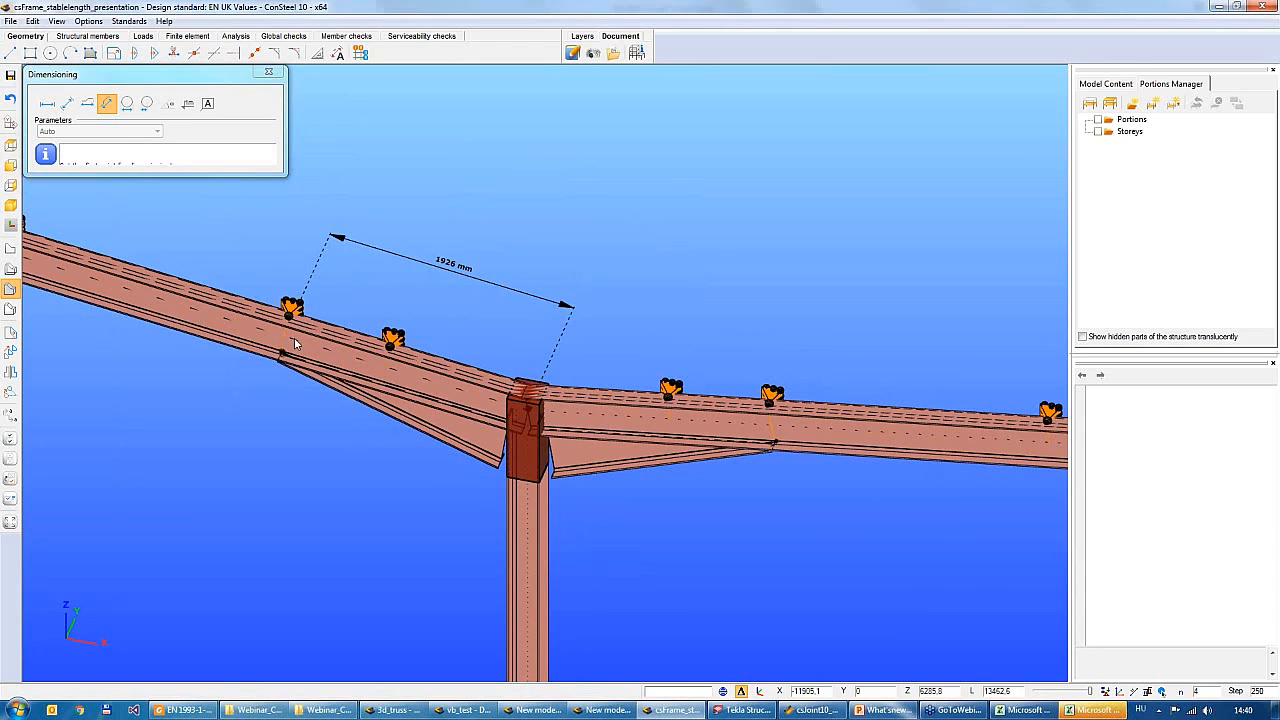
click(384, 366)
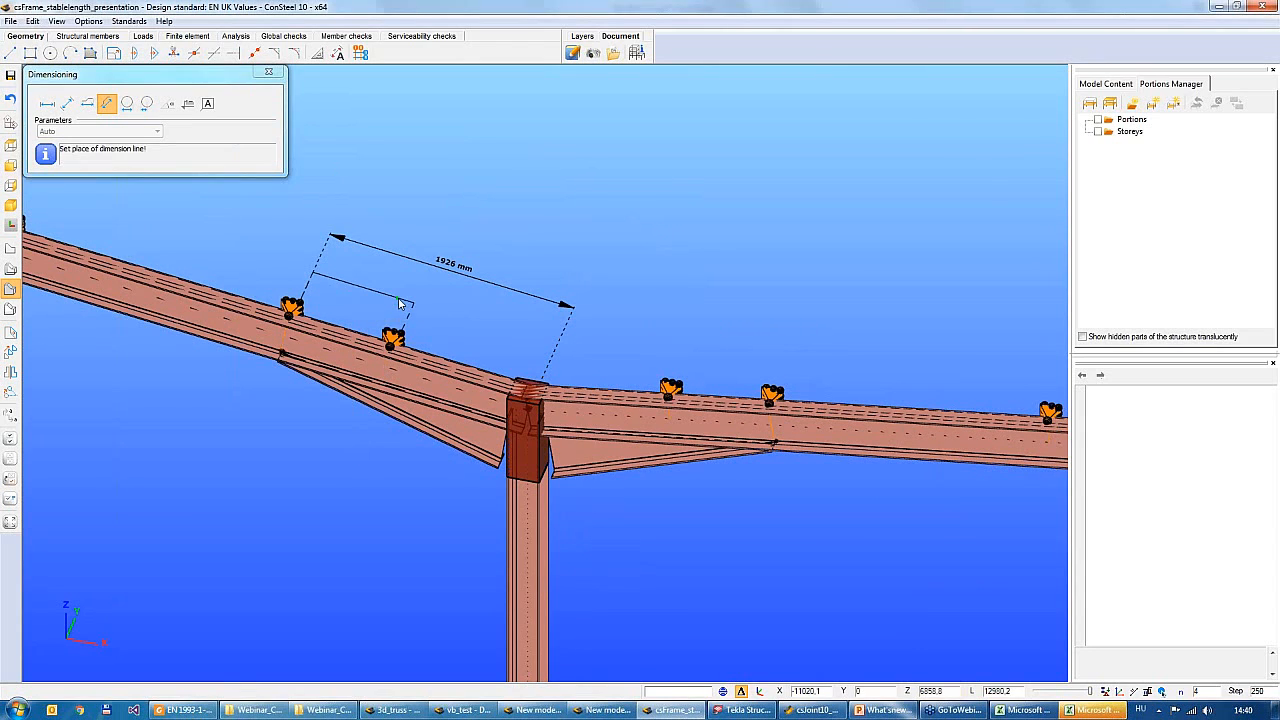
click(376, 290)
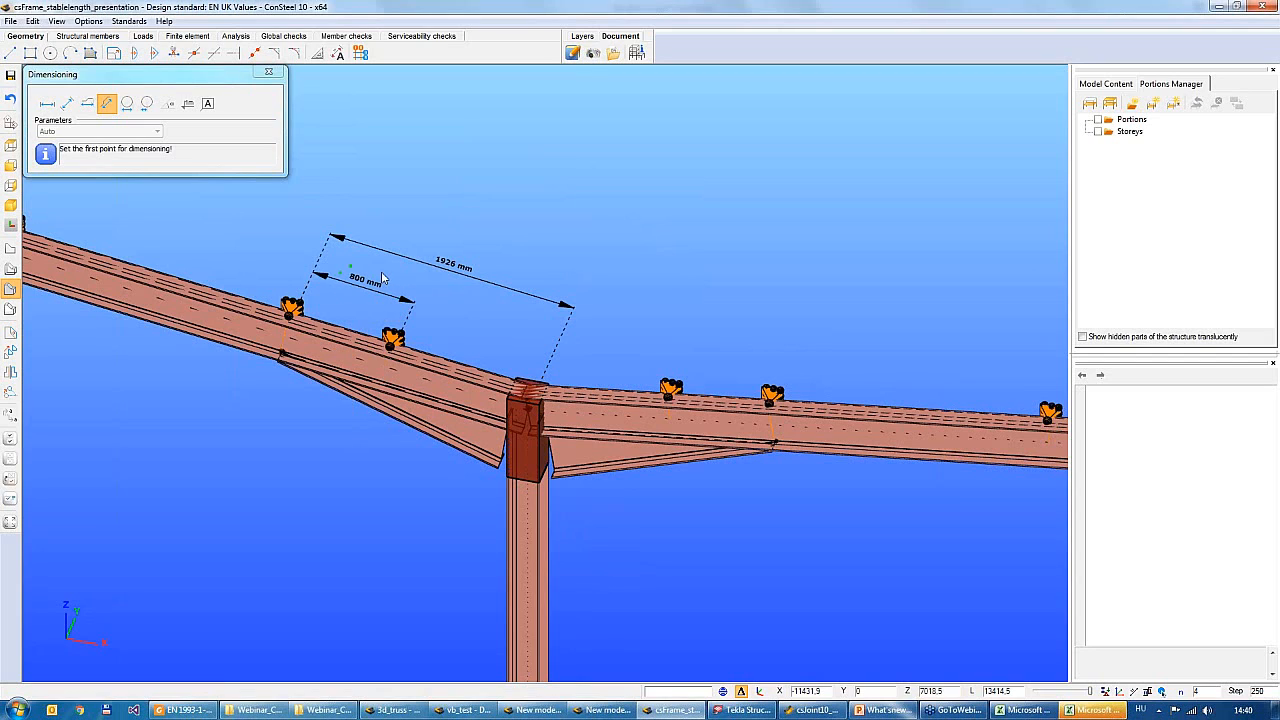
click(270, 74)
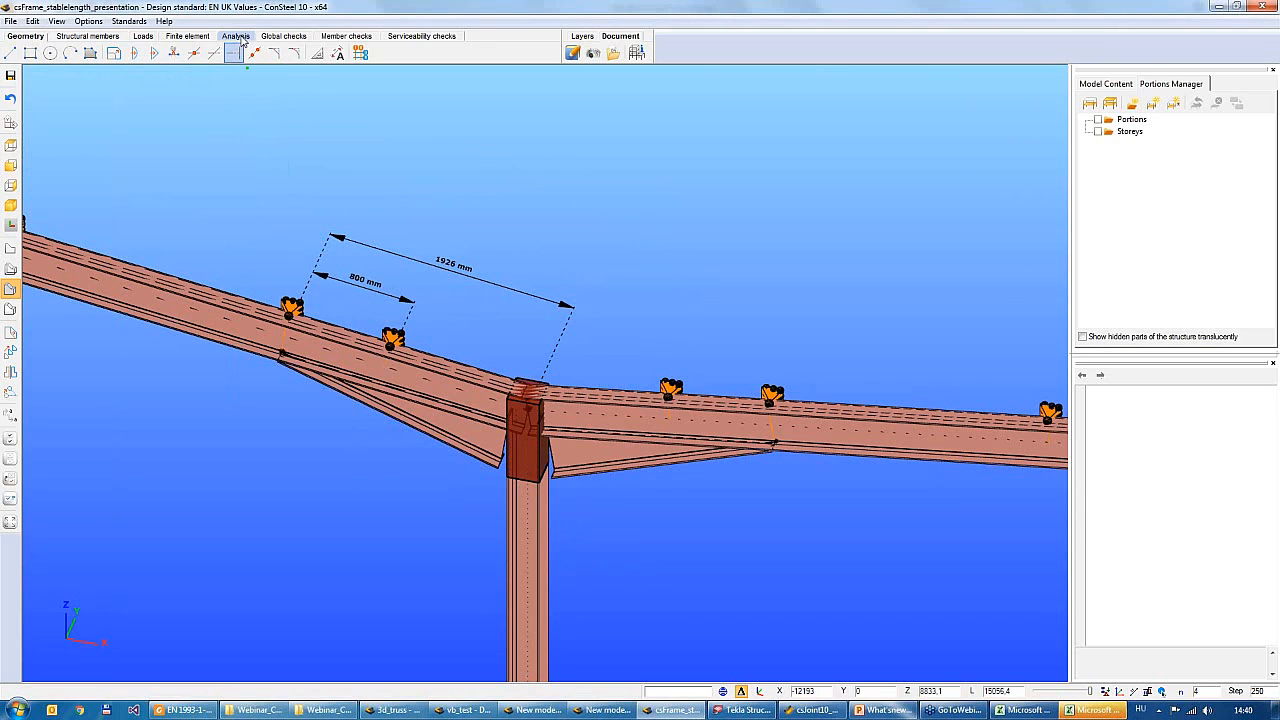
Rerun the analysis of the frame with the added supports and recalculate the global checks
click(240, 40)
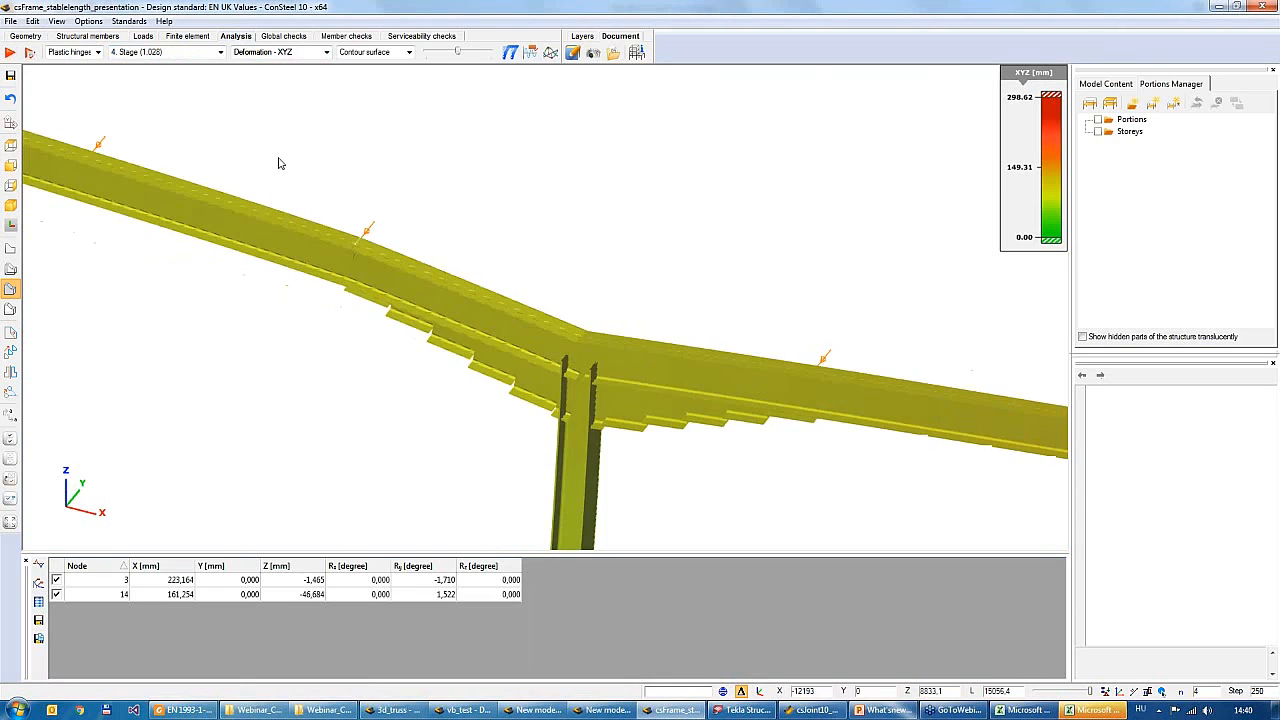
click(11, 57)
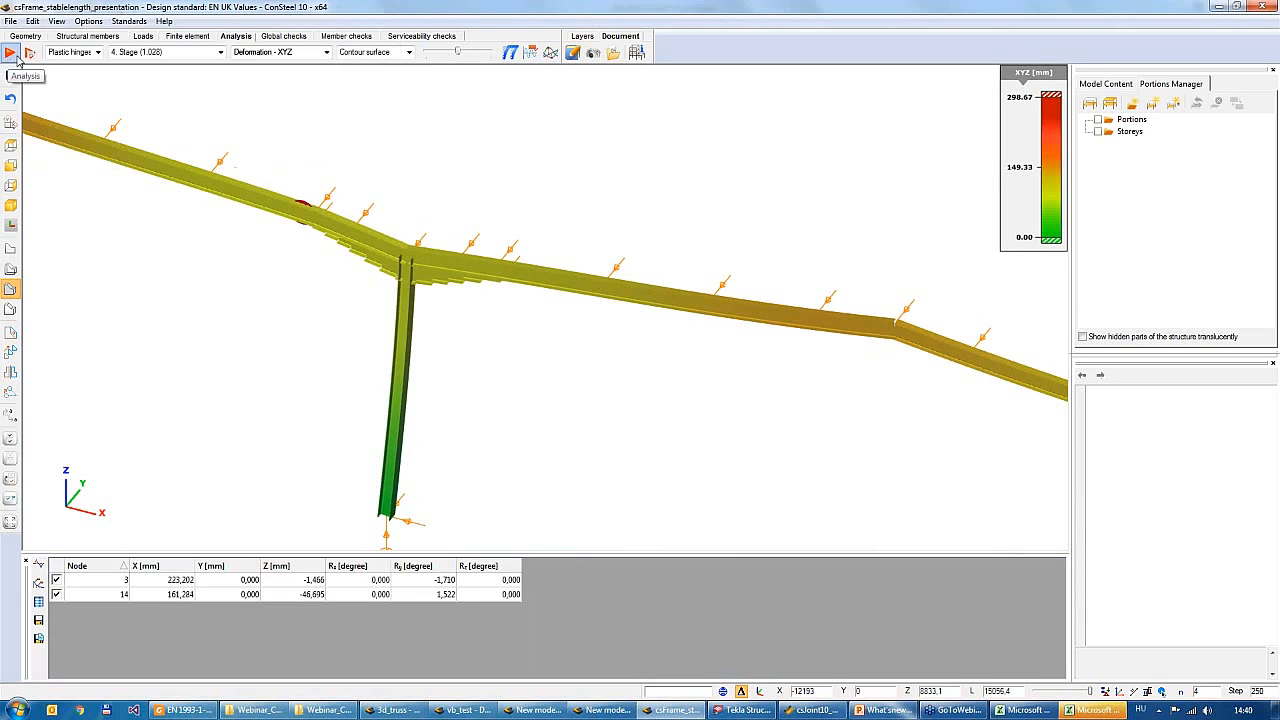
click(284, 36)
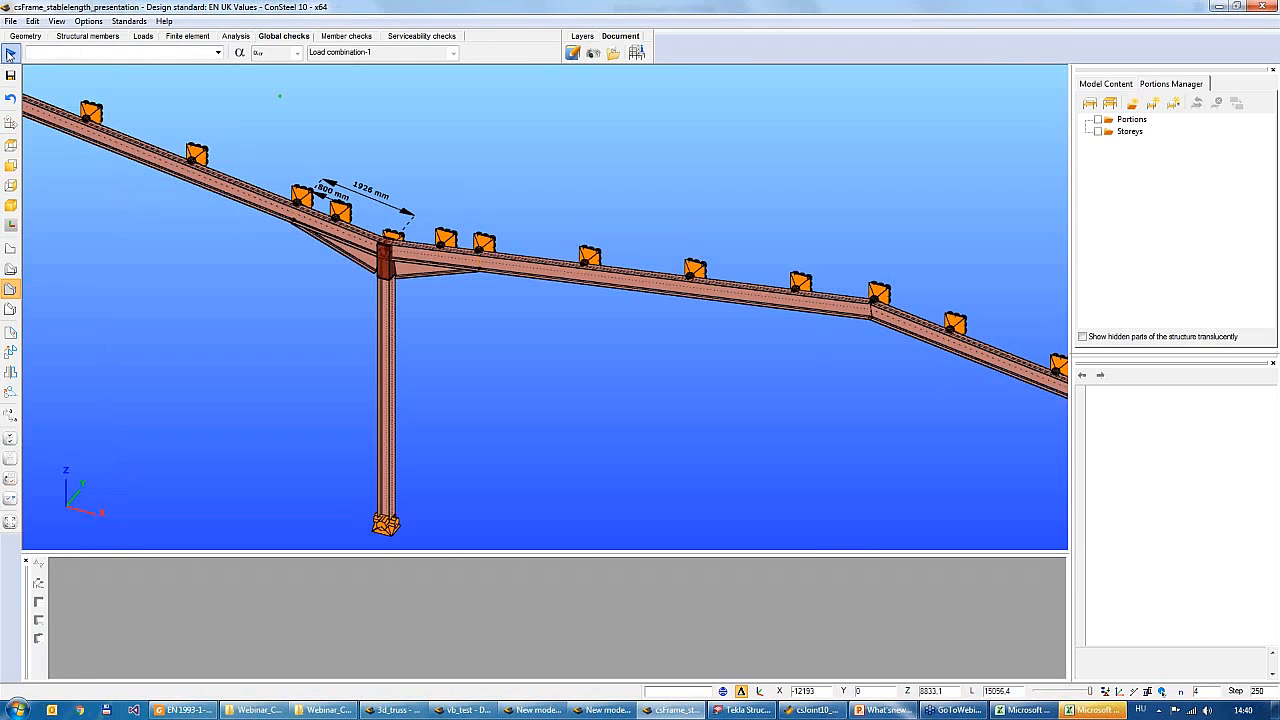
click(10, 54)
click(803, 614)
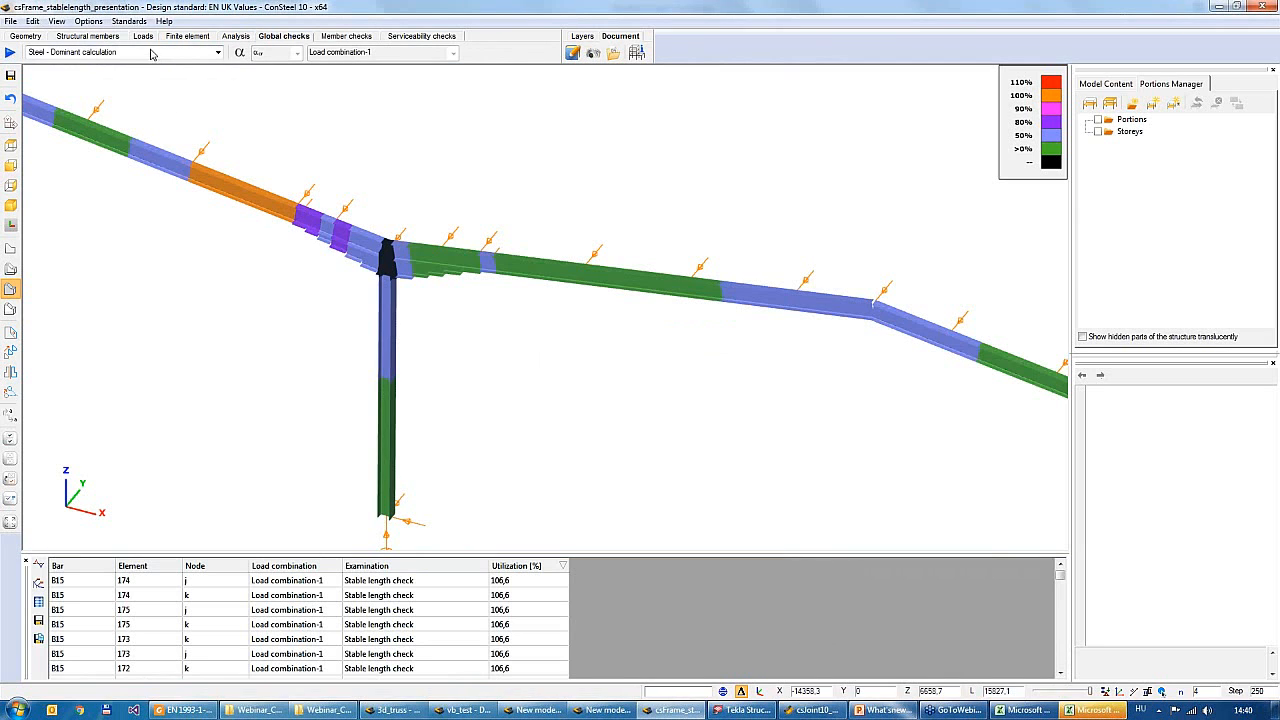
Display the stable length check results and examine the utilization of the haunched segment and the adjacent rafter segment
click(99, 56)
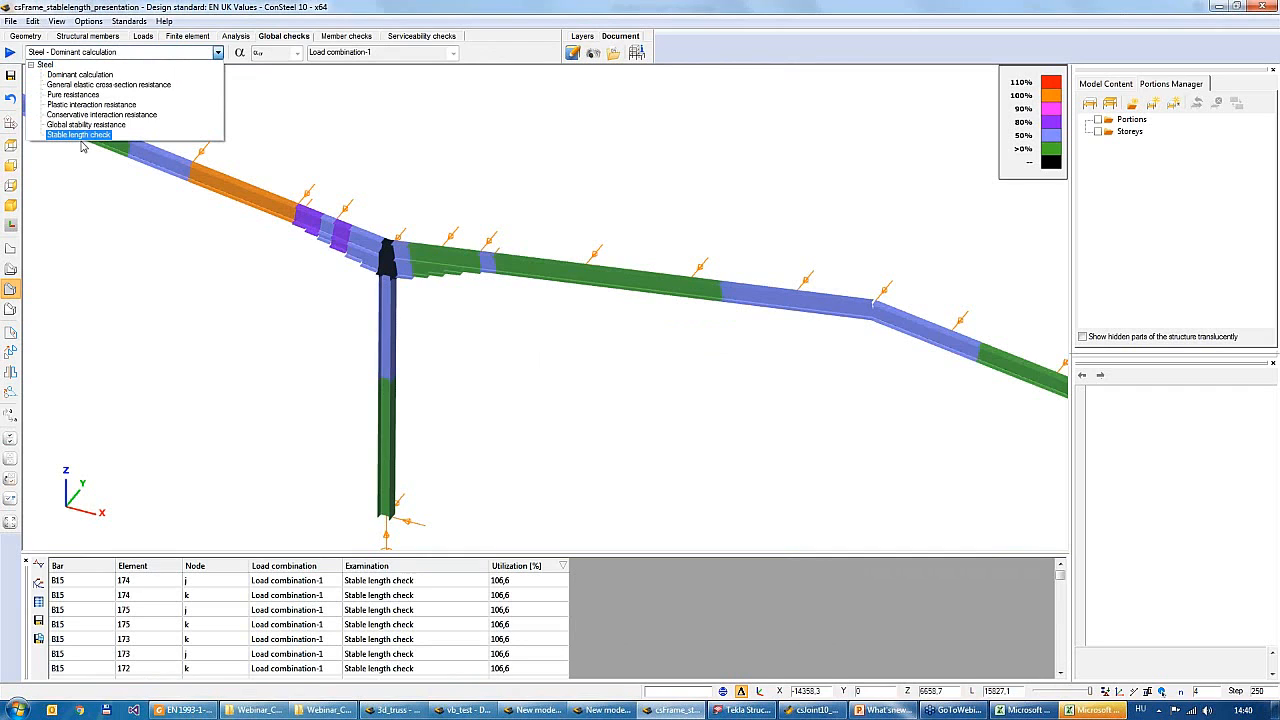
click(80, 135)
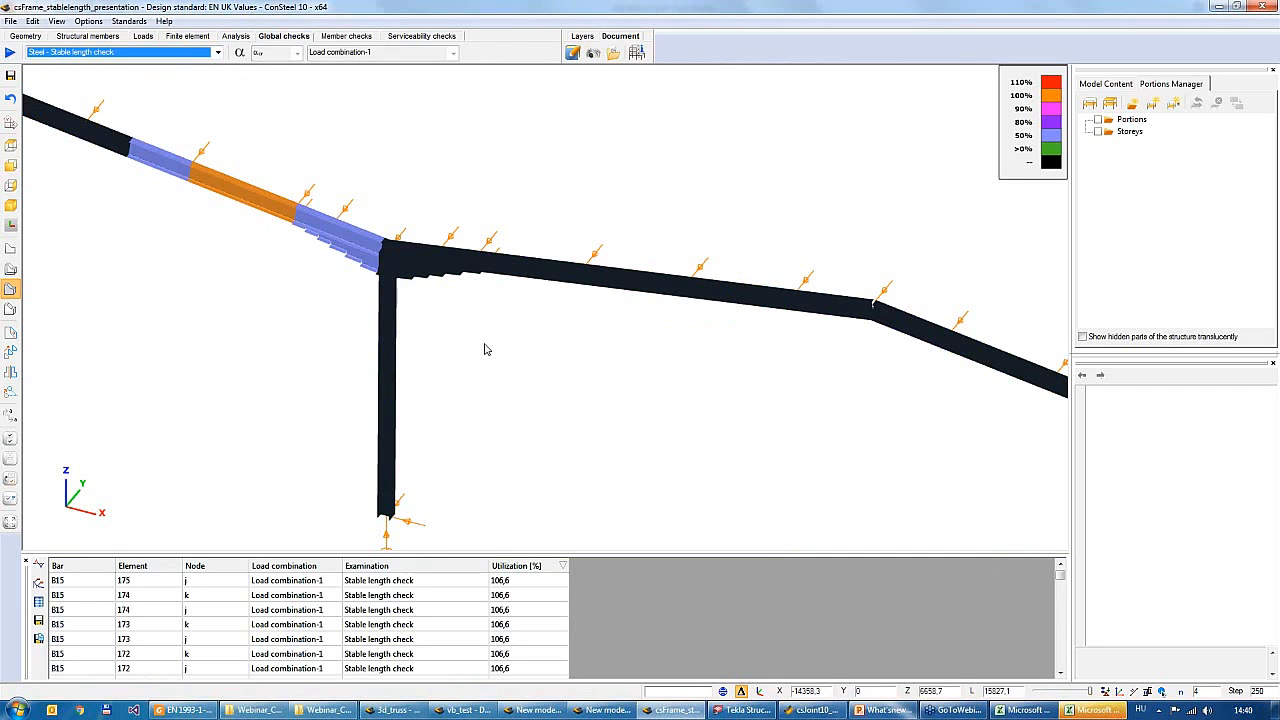
mouse_move(320, 228)
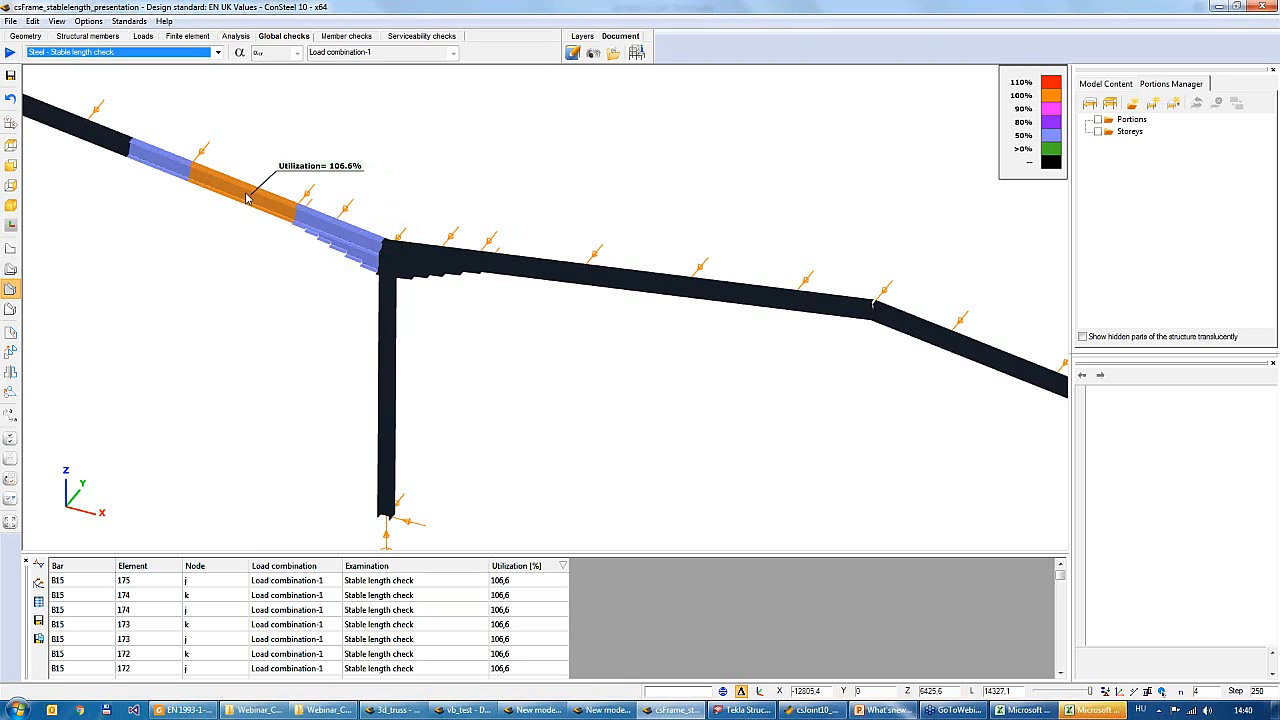
alt+middle_drag(242, 197, 297, 239)
alt+middle_drag(630, 226, 500, 437)
scroll(571, 343, up, 2)
scroll(571, 348, up, 1)
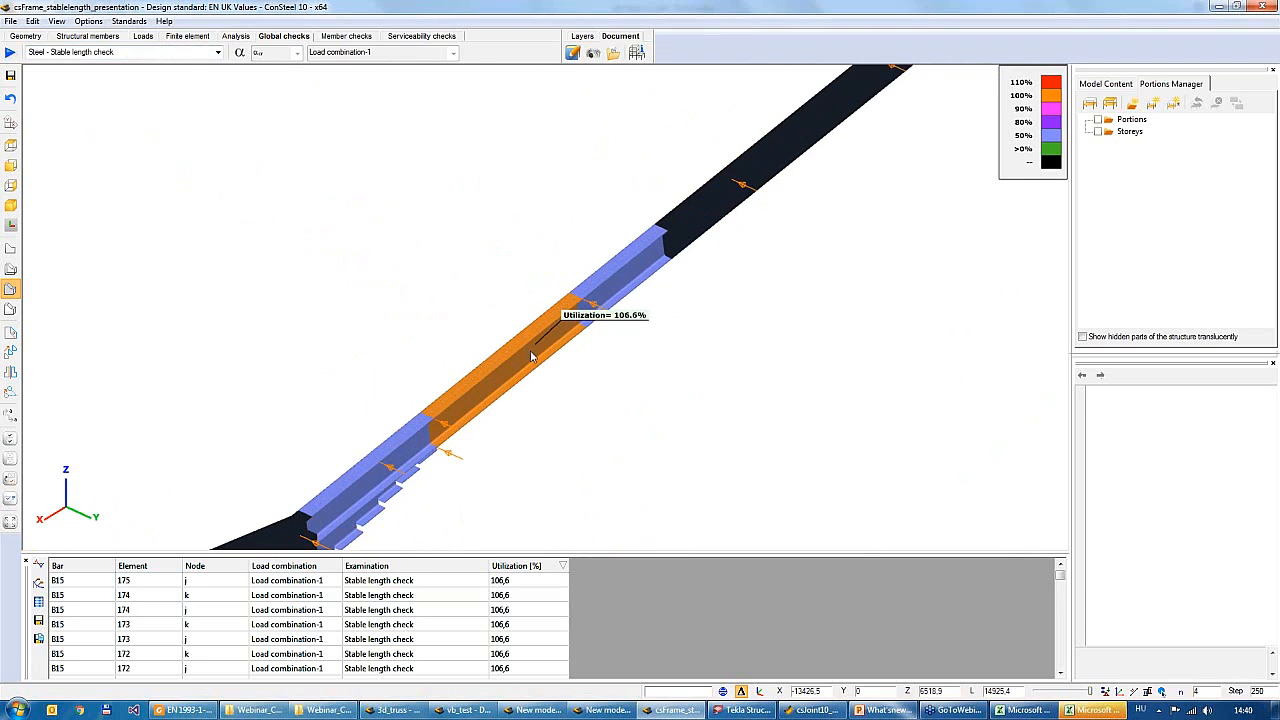
Calculate the section in the orange rafter segment and examine its restraint spacing and stable length in the plastic stable length check
right_click(532, 353)
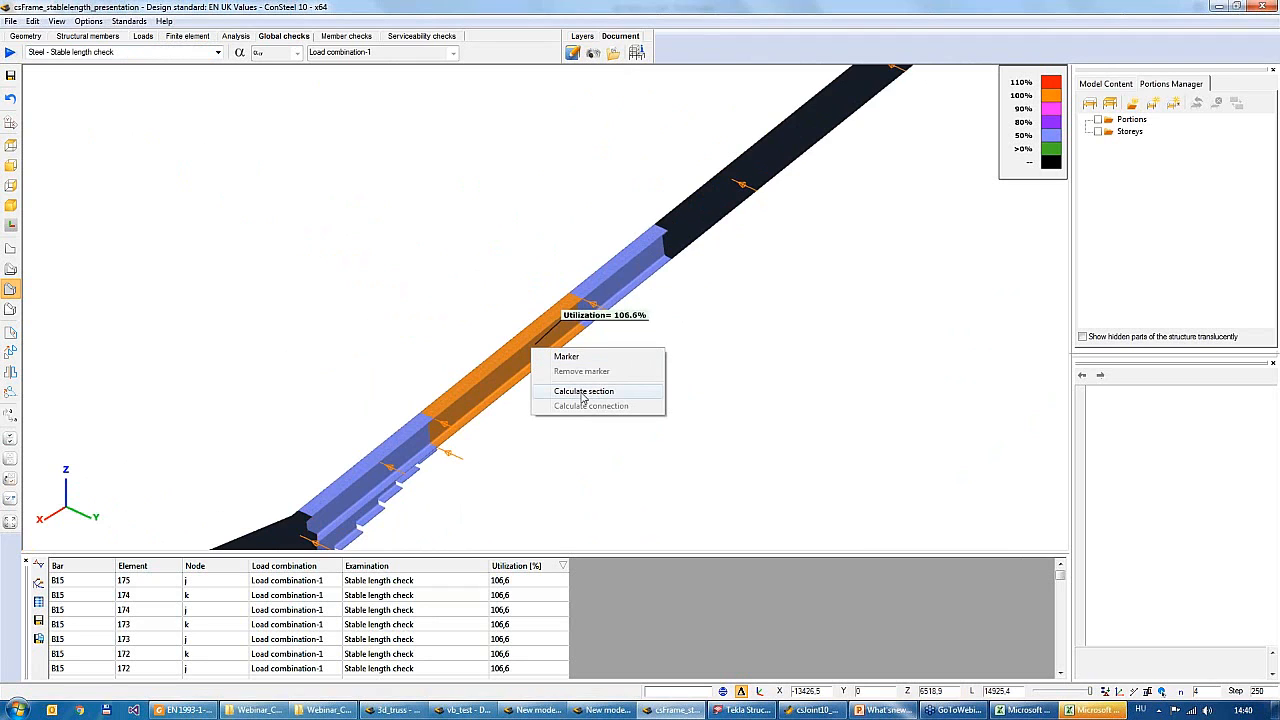
click(581, 397)
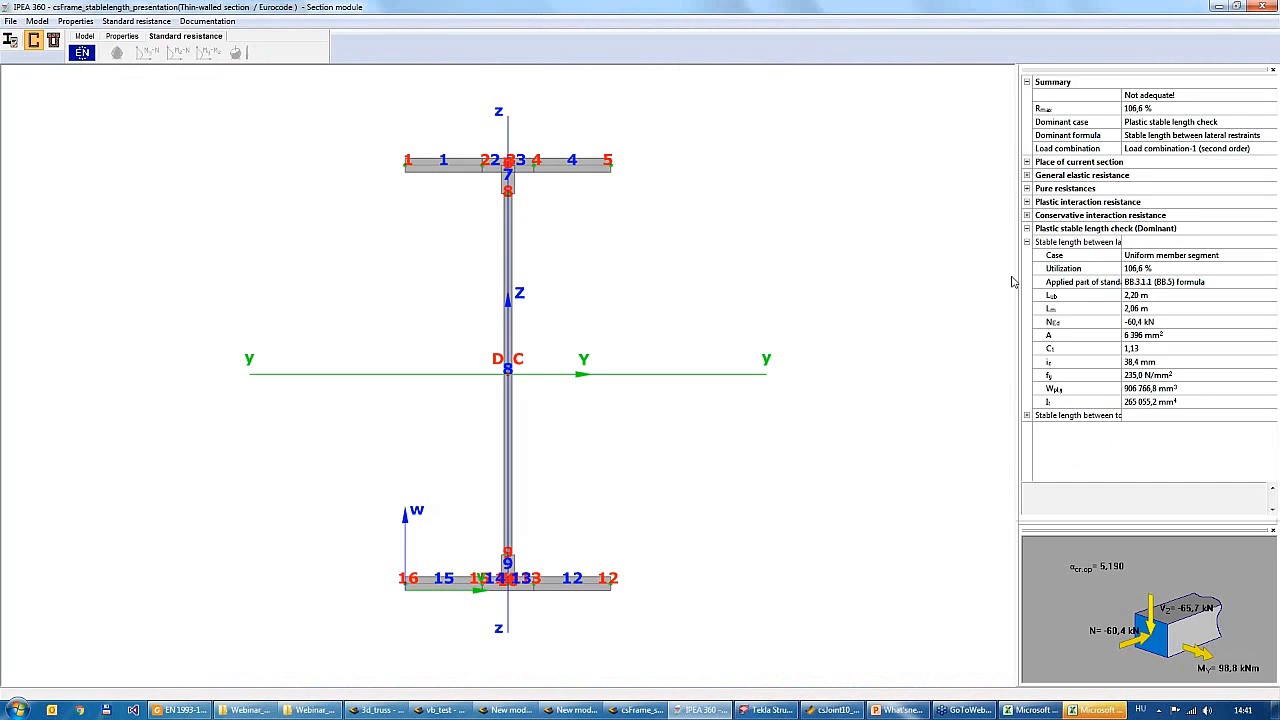
drag(1021, 265, 786, 263)
drag(890, 258, 946, 262)
click(969, 296)
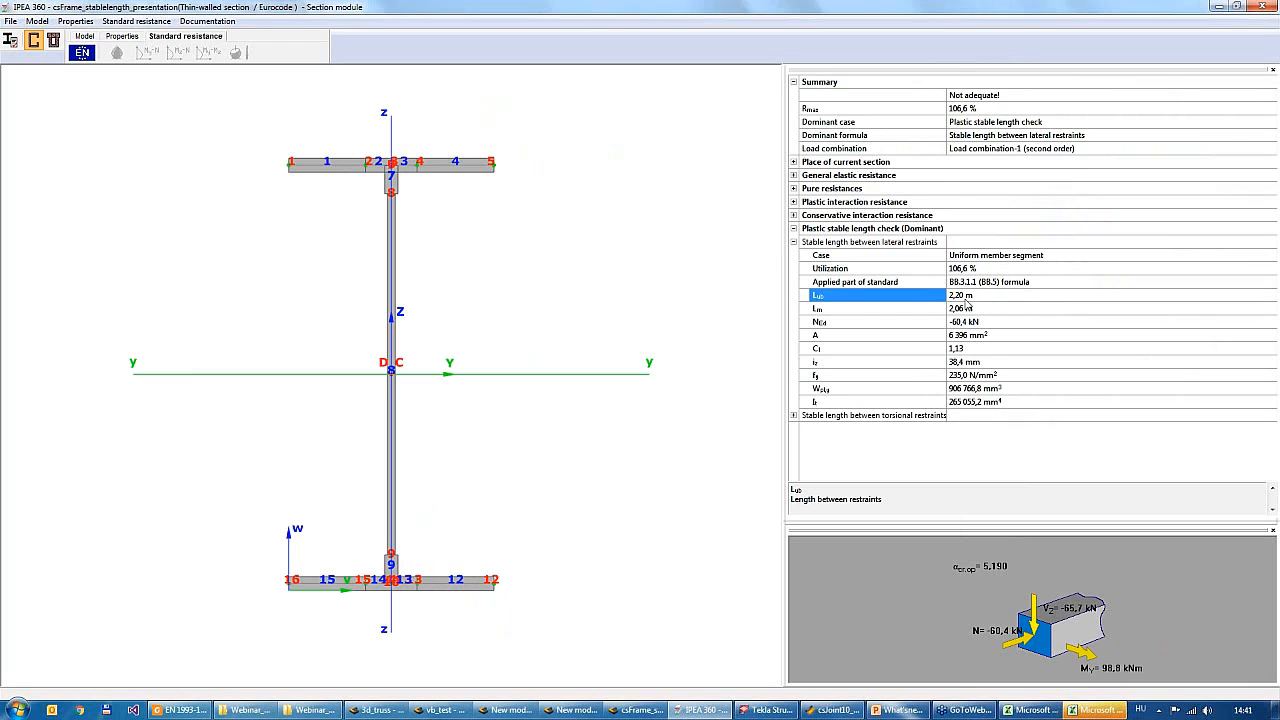
click(823, 310)
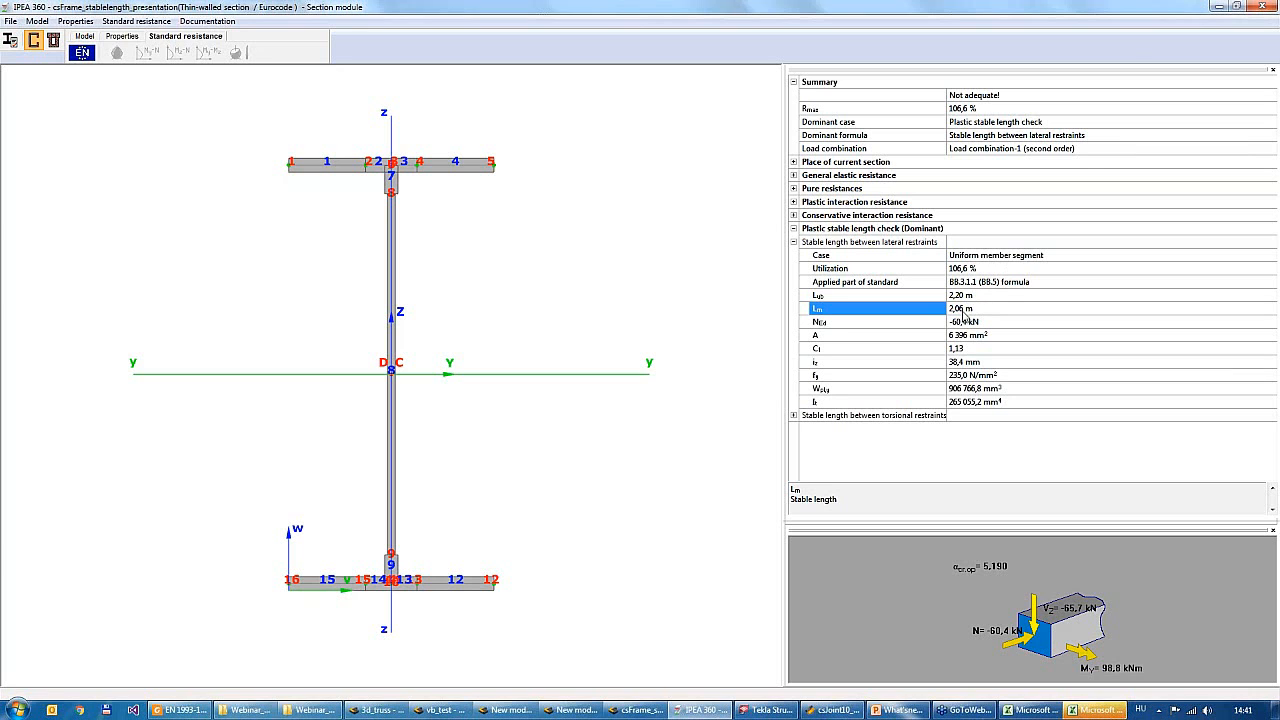
click(1262, 8)
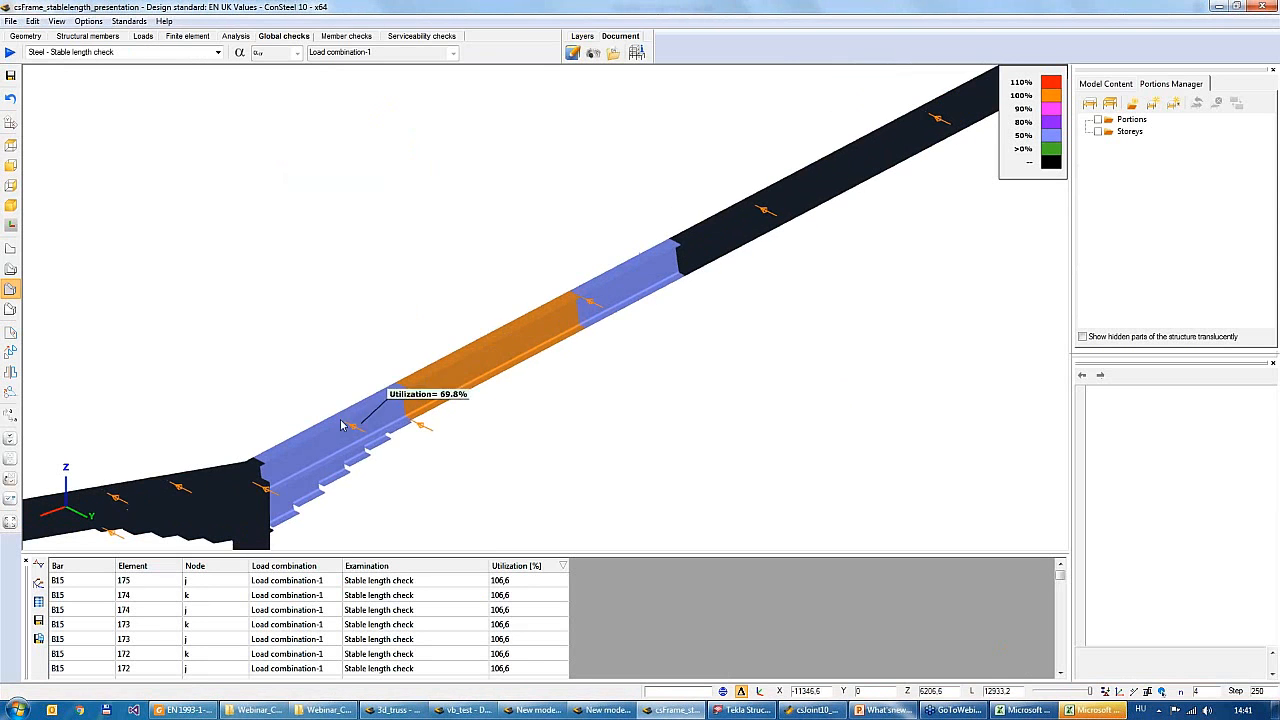
Calculate the section in the blue rafter segment above the orange one and examine its stable length check between torsional restraints
mouse_move(571, 314)
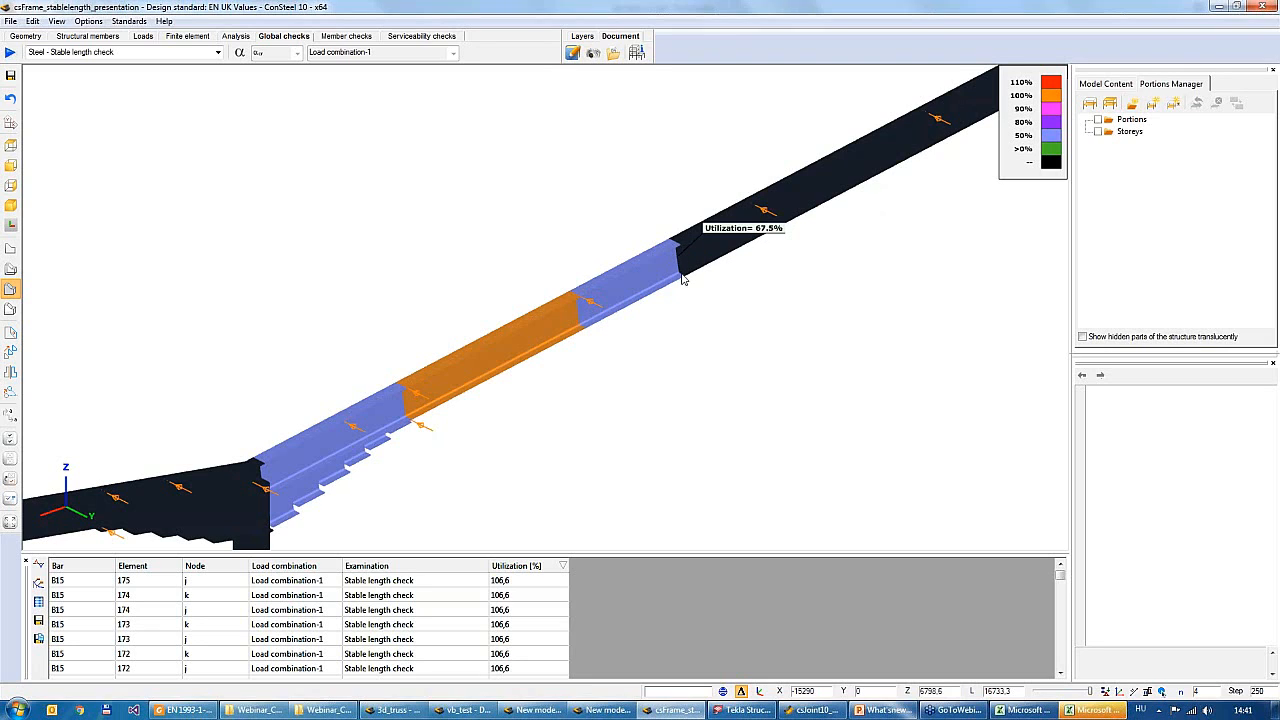
middle_drag(691, 303, 687, 301)
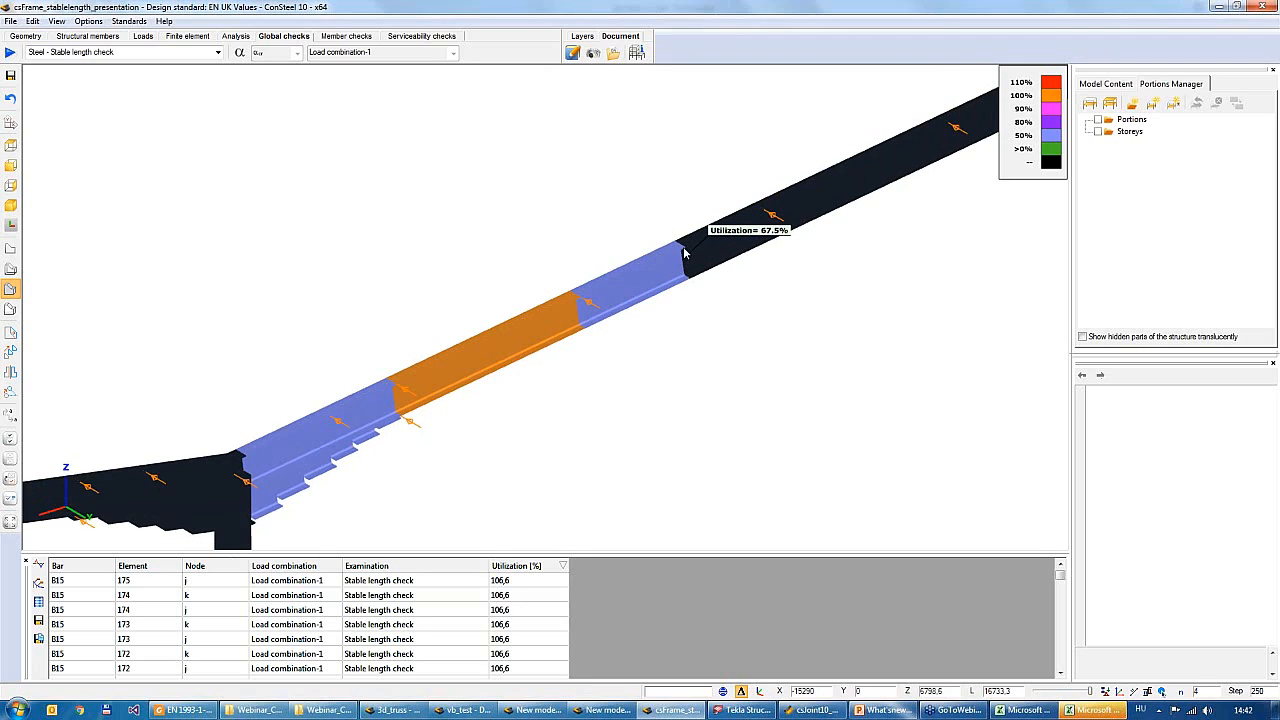
middle_drag(683, 337, 686, 331)
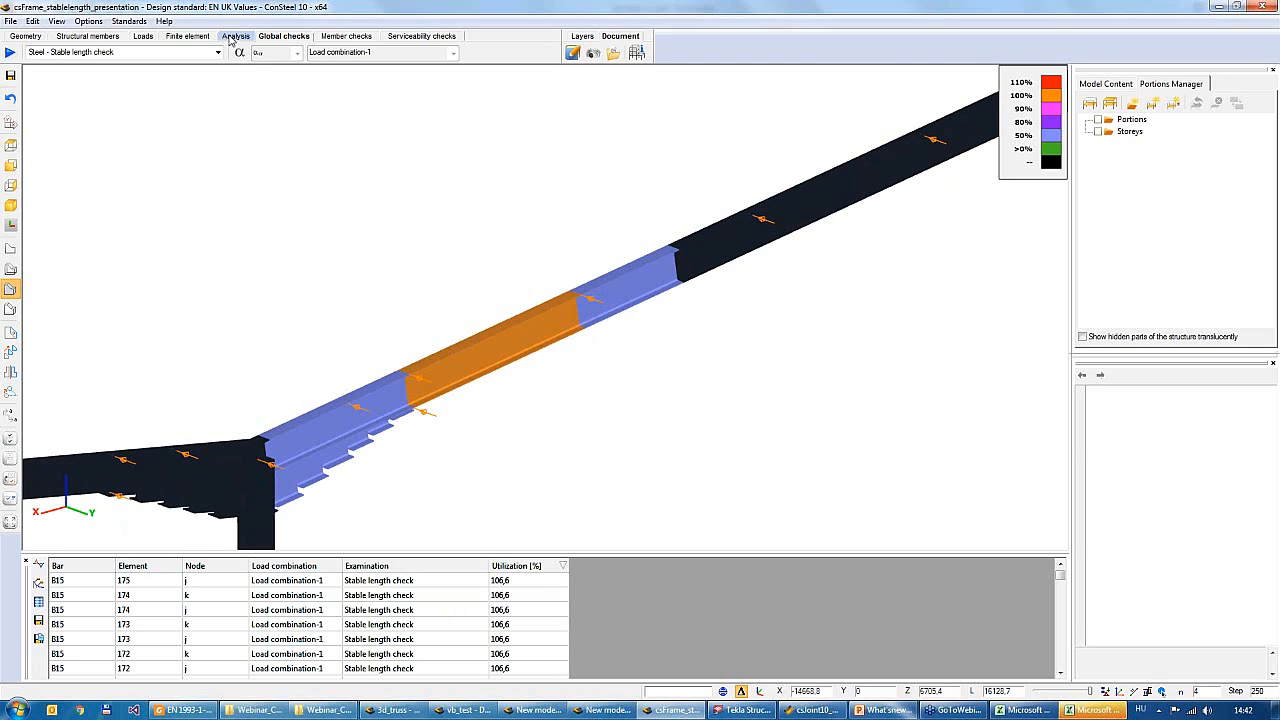
right_click(627, 284)
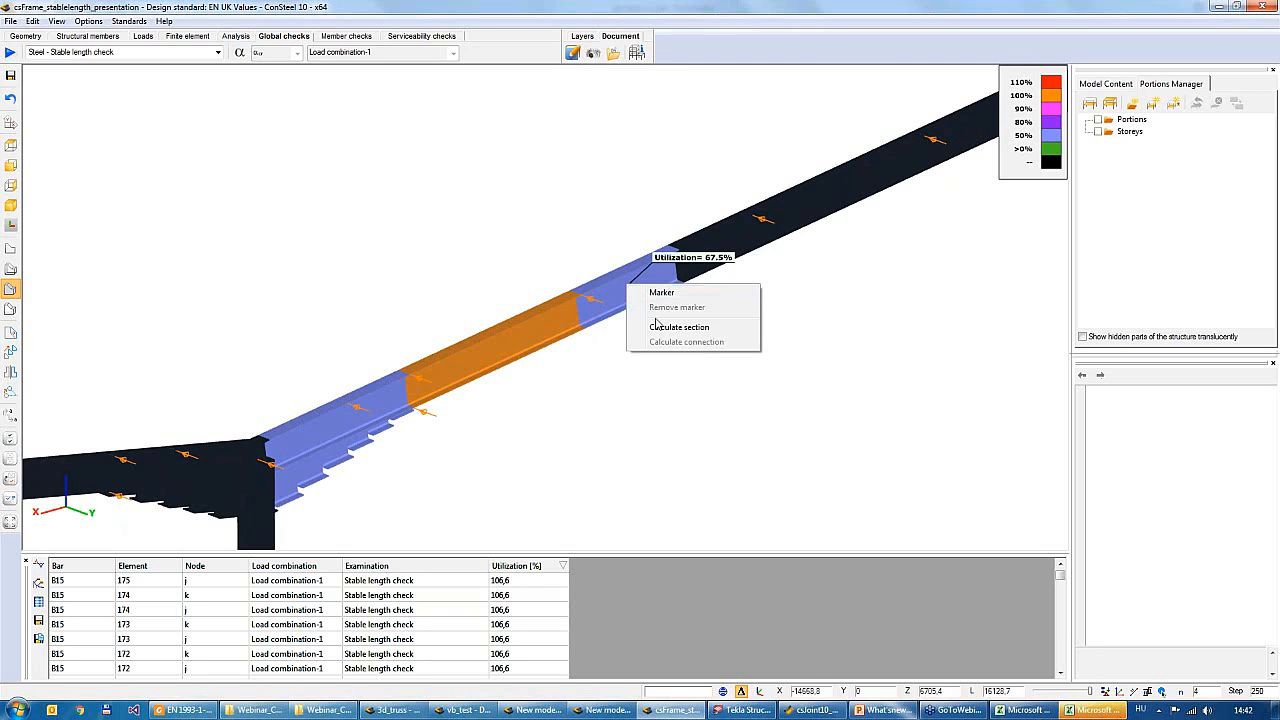
click(678, 327)
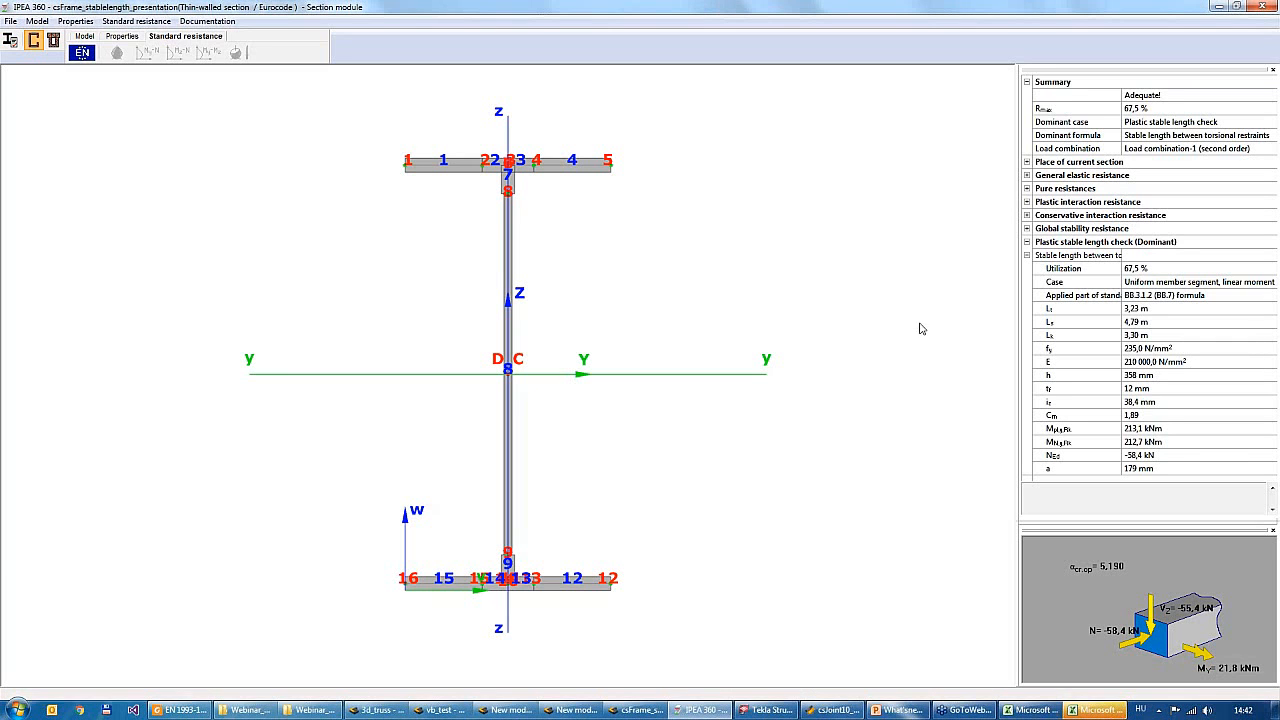
drag(1123, 256, 1158, 256)
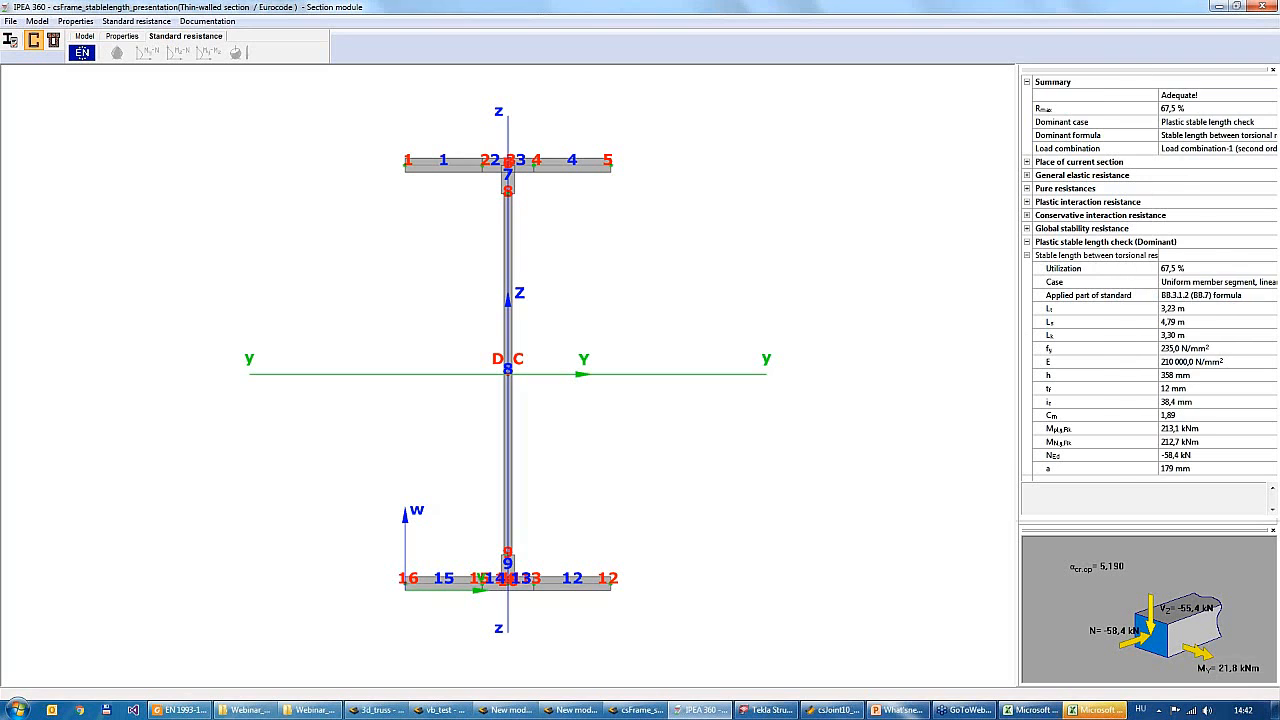
drag(1015, 278, 755, 278)
drag(892, 266, 963, 264)
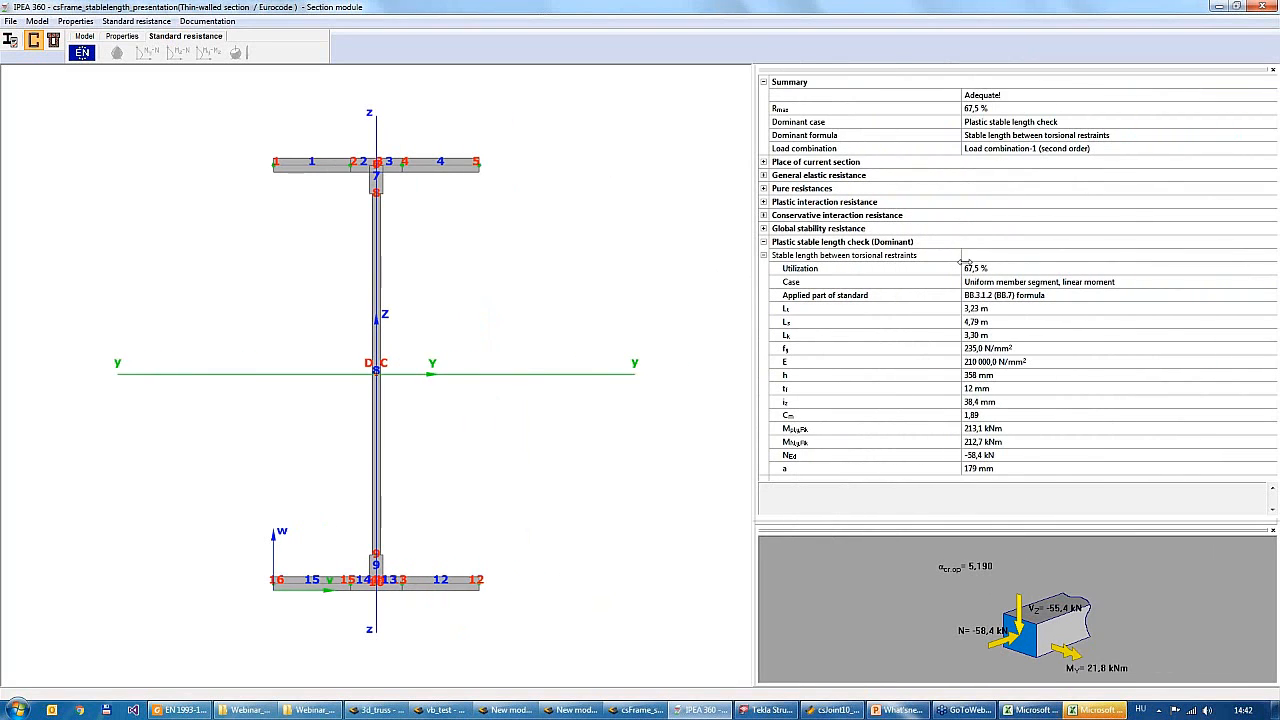
click(879, 261)
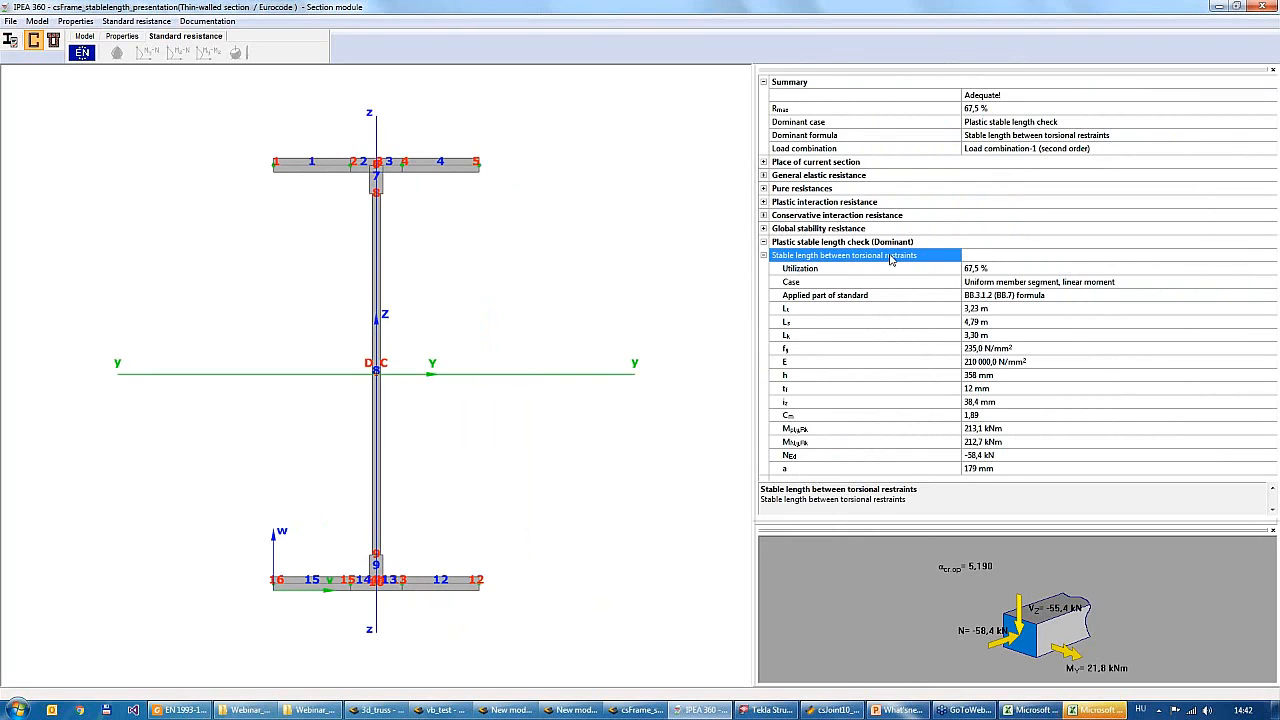
click(1266, 7)
Display the second order My internal force diagram for Load combination-1, enlarge its scale and inspect the moments along the rafter
mouse_move(684, 253)
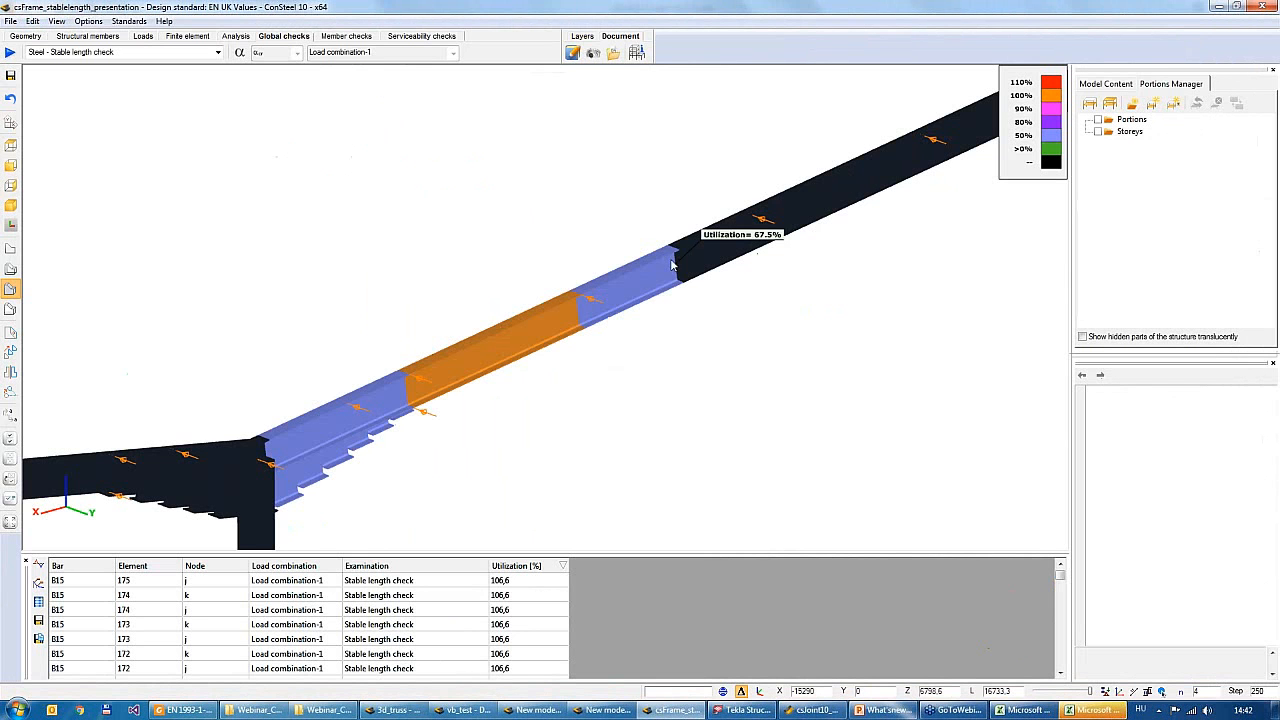
click(237, 37)
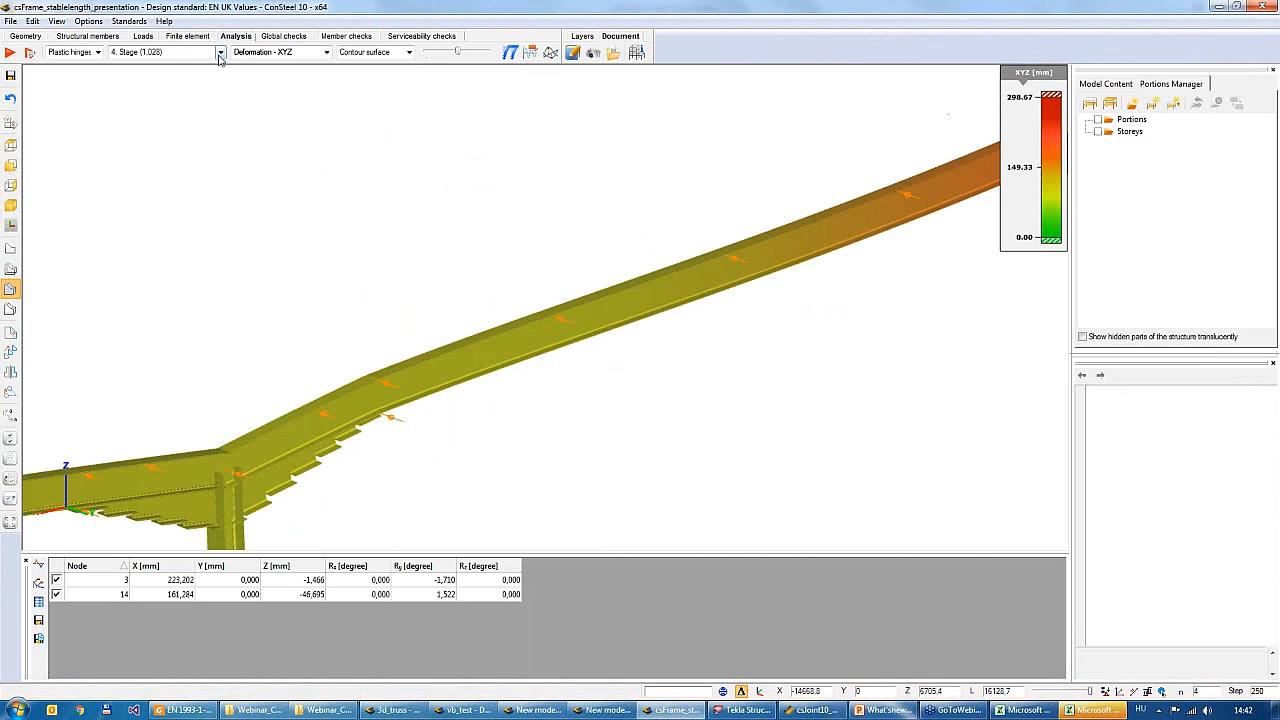
click(97, 52)
click(79, 64)
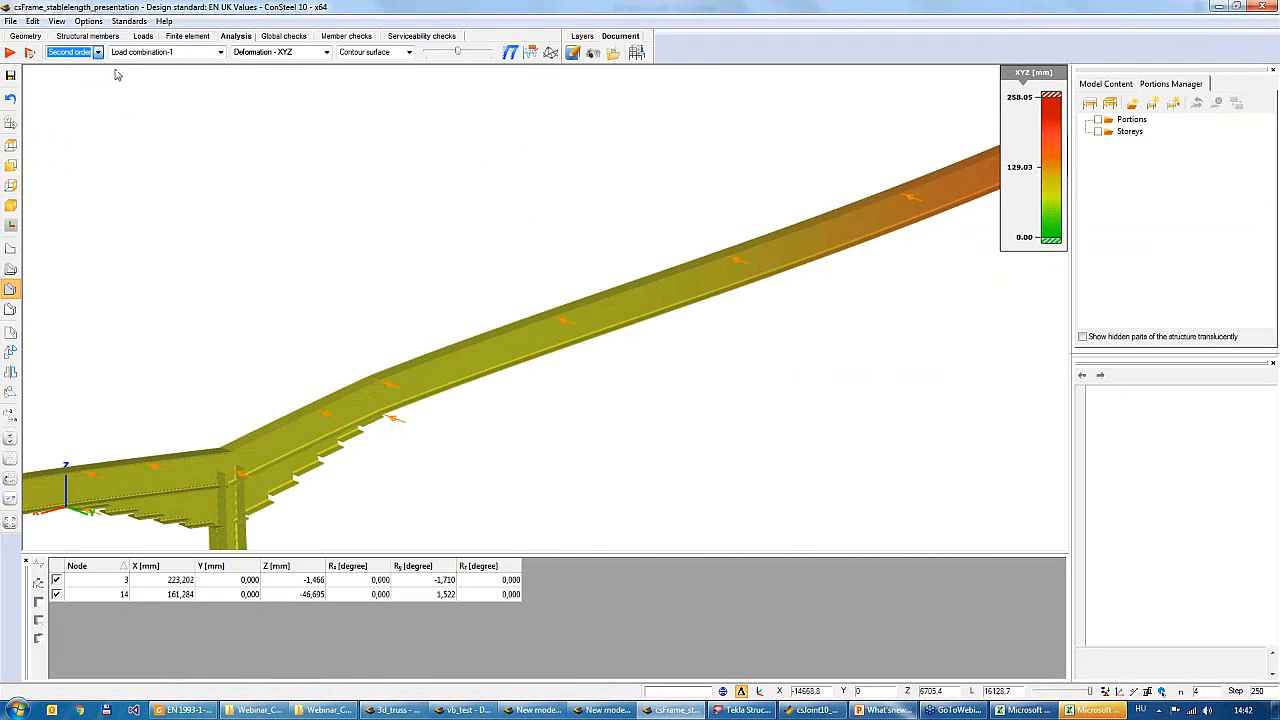
click(276, 52)
click(237, 114)
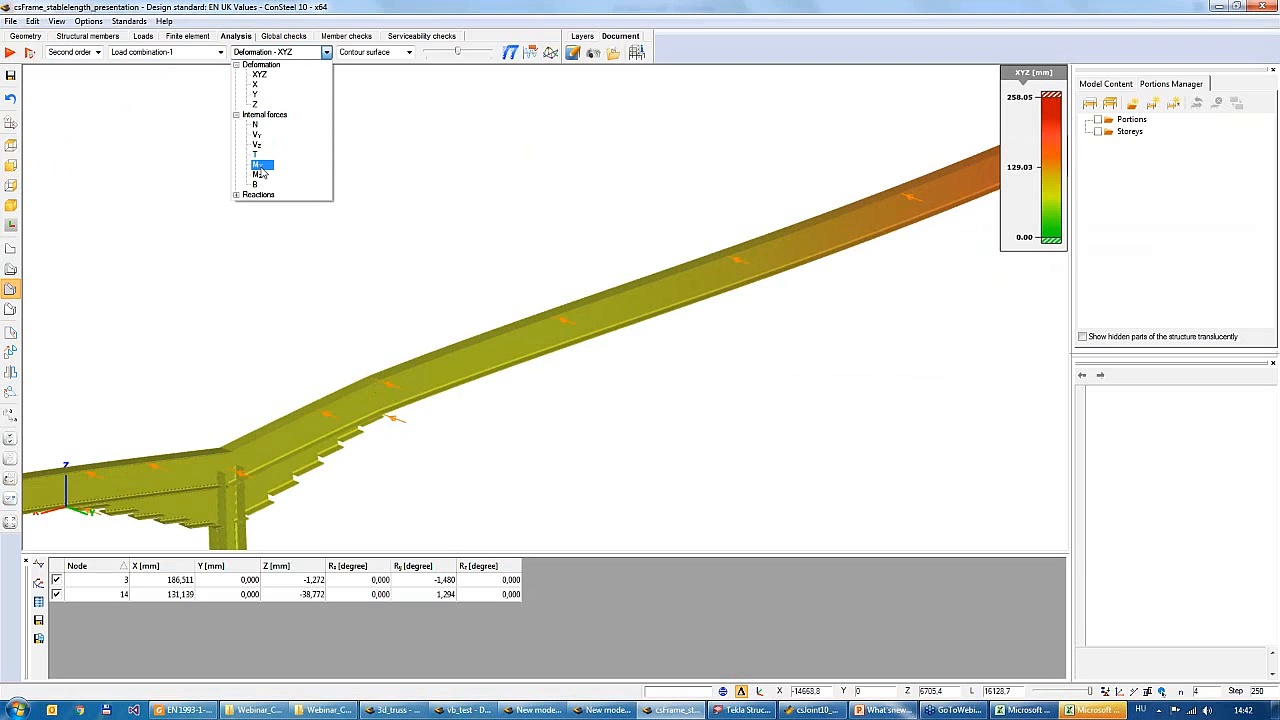
click(259, 165)
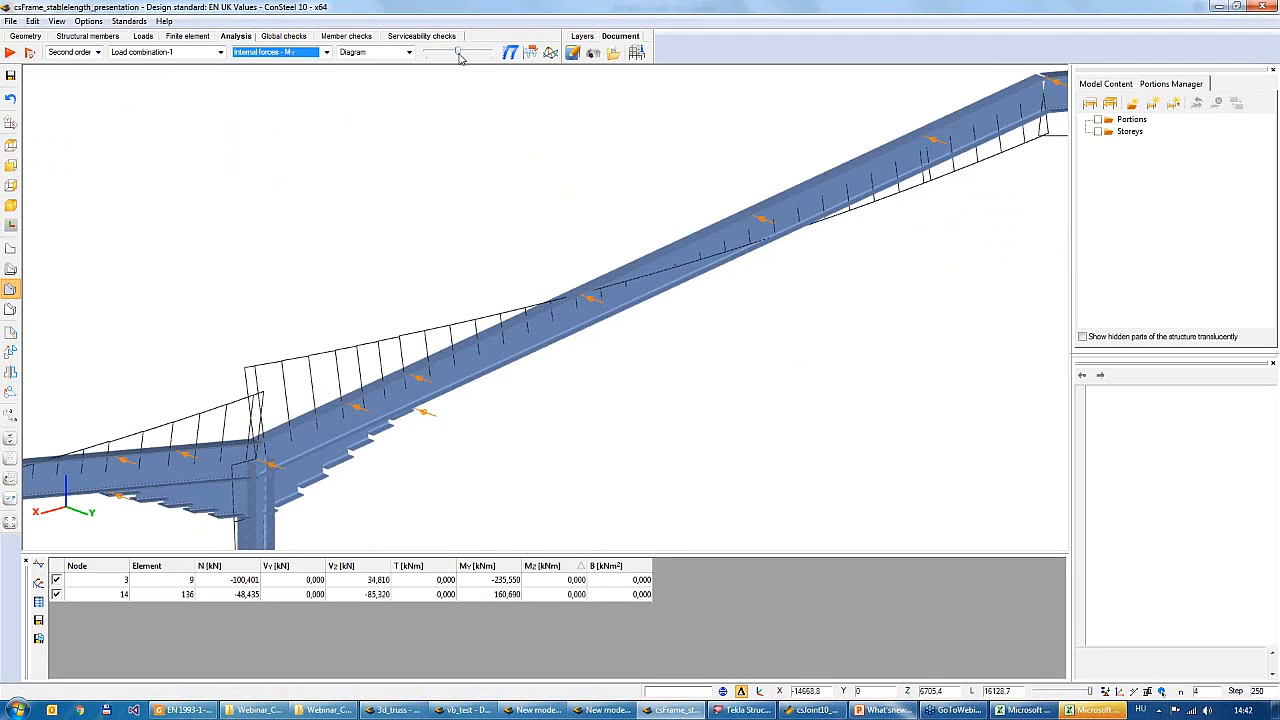
drag(460, 57, 478, 60)
mouse_move(656, 271)
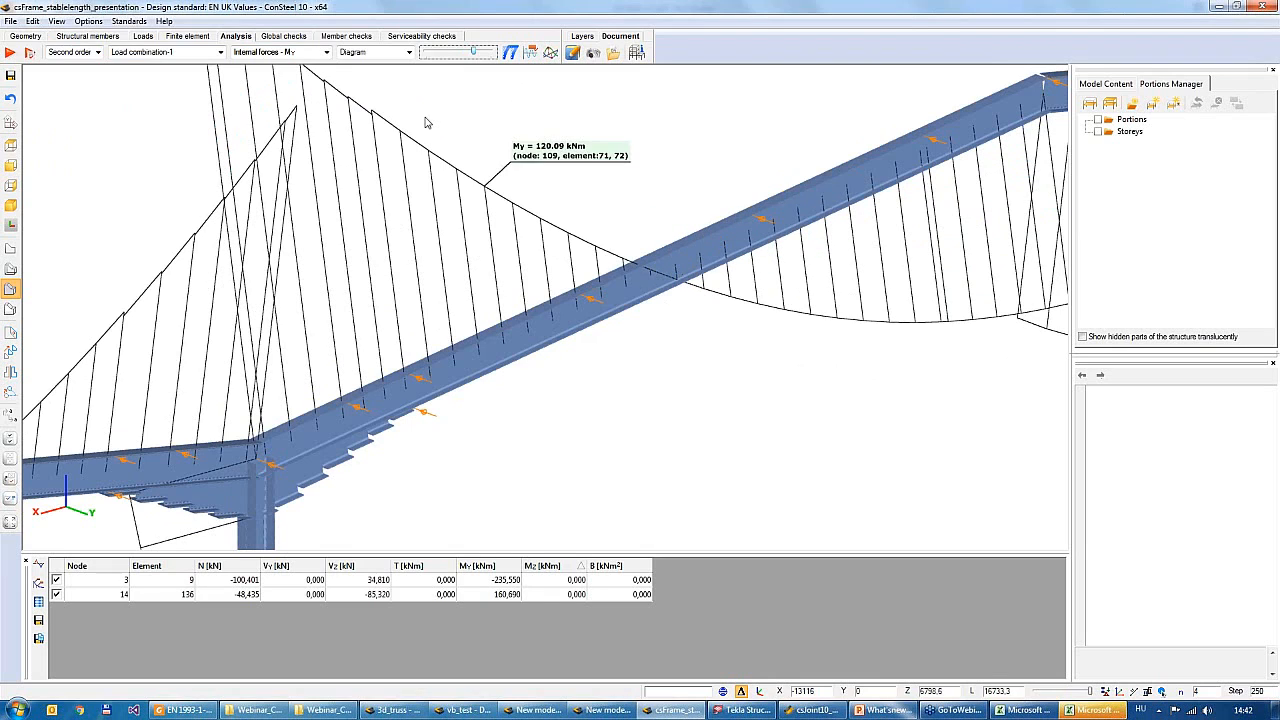
Return to the stable length check results and inspect the orange rafter segment from the opposite side of the frame
click(285, 38)
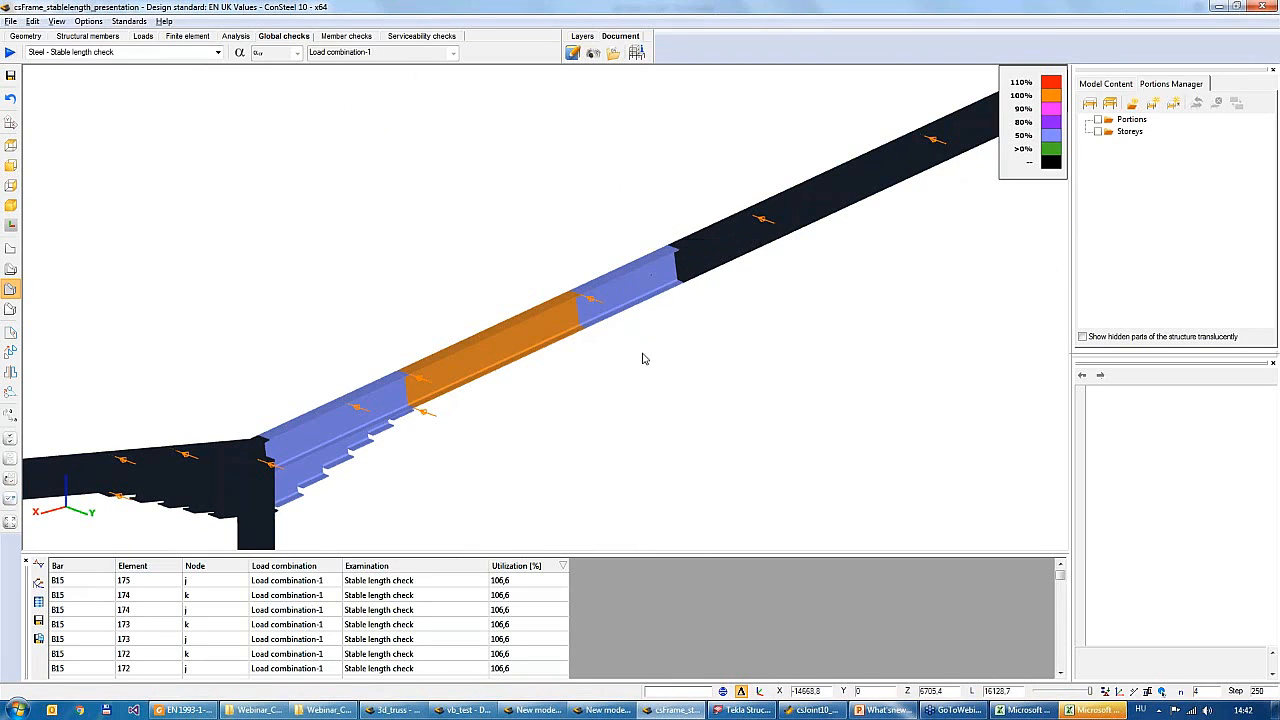
middle_drag(643, 357, 636, 330)
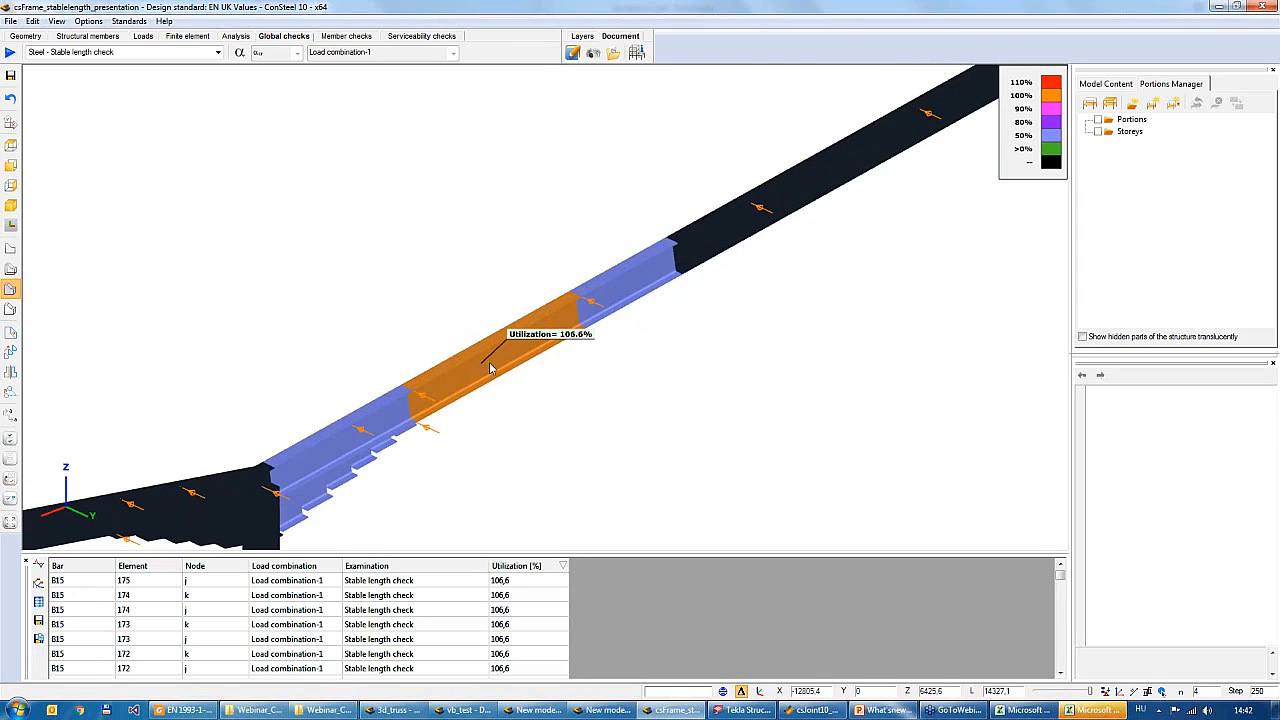
middle_drag(522, 384, 730, 370)
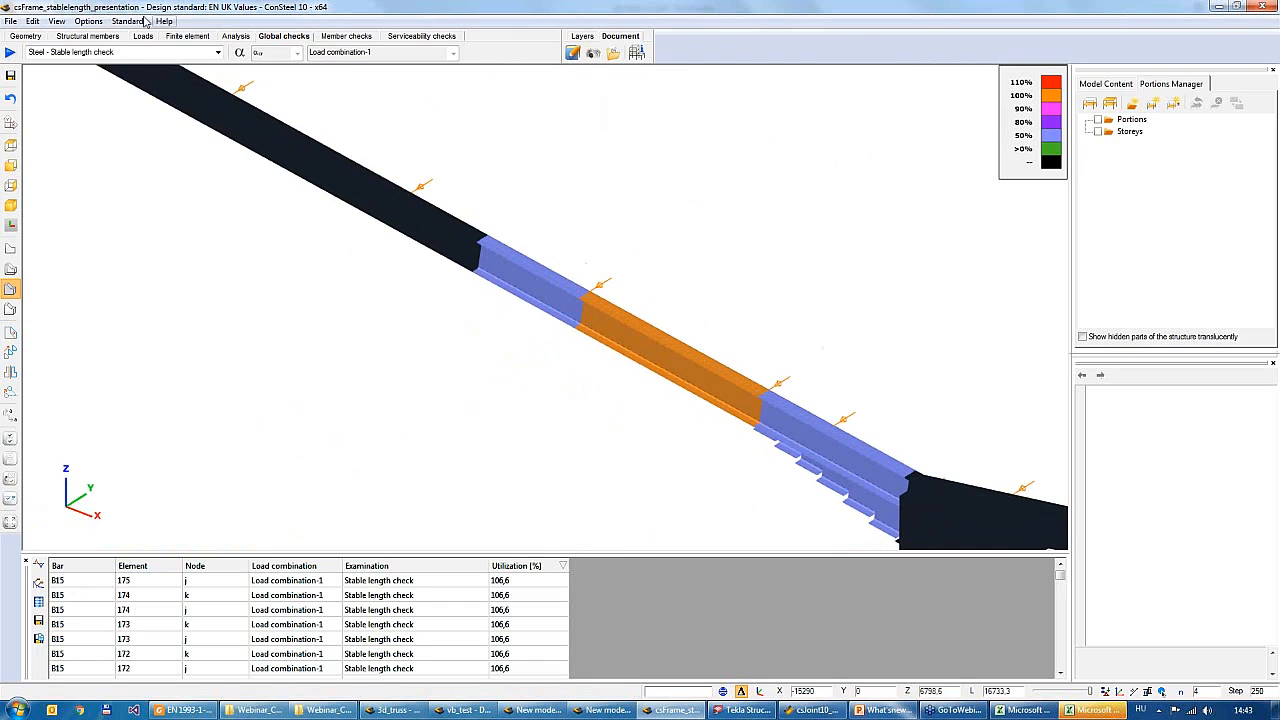
Select the lateral point support groups with 2200 mm spacing on all six rafters of the frame
click(104, 38)
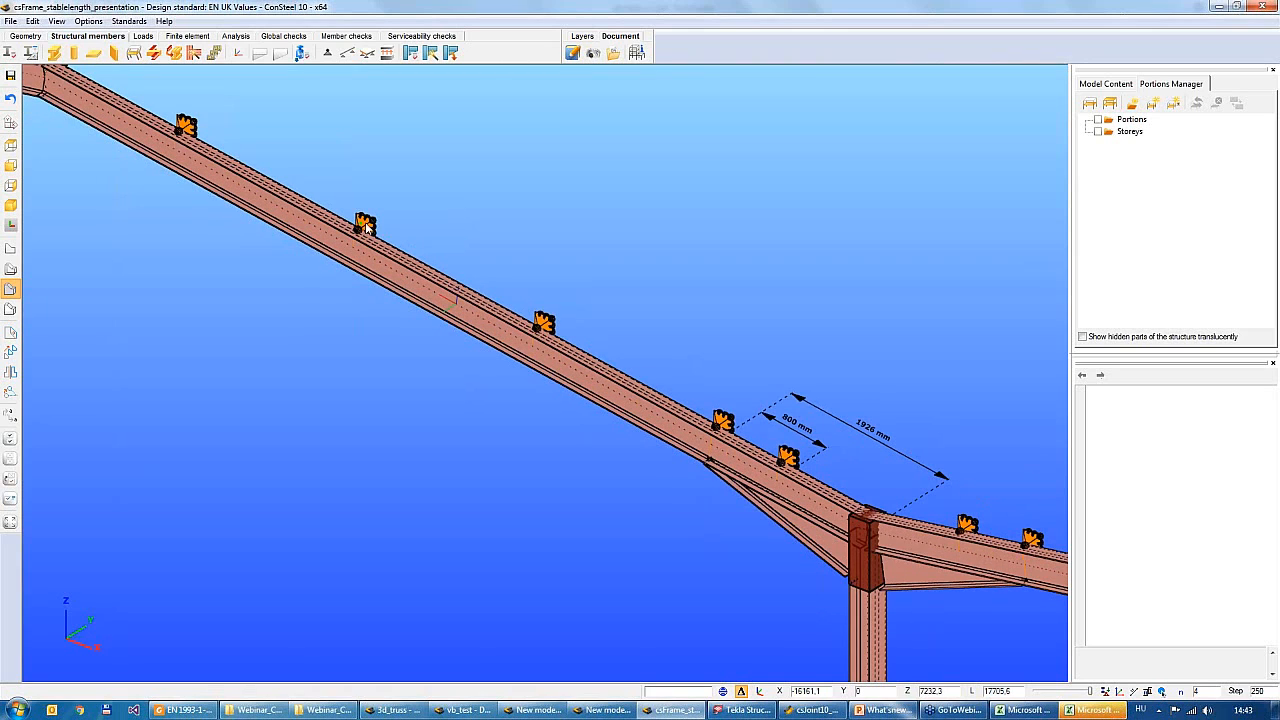
click(368, 224)
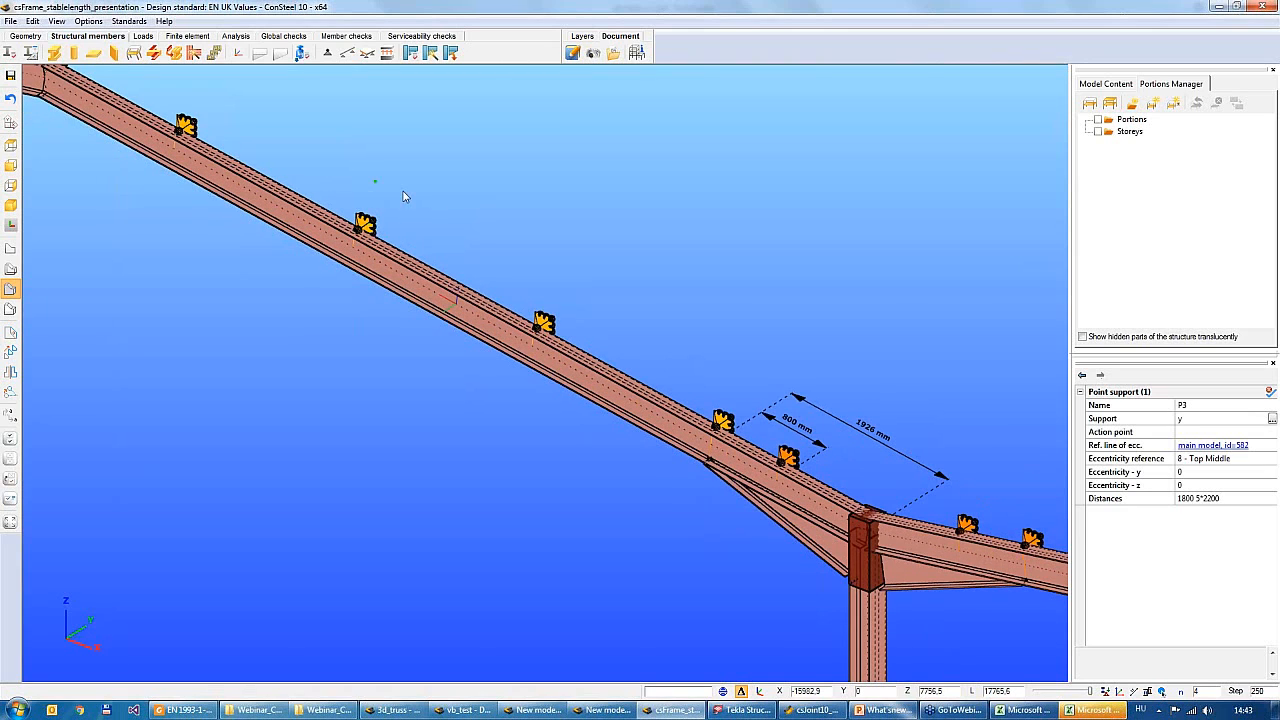
middle_drag(403, 197, 466, 237)
ctrl+click(320, 222)
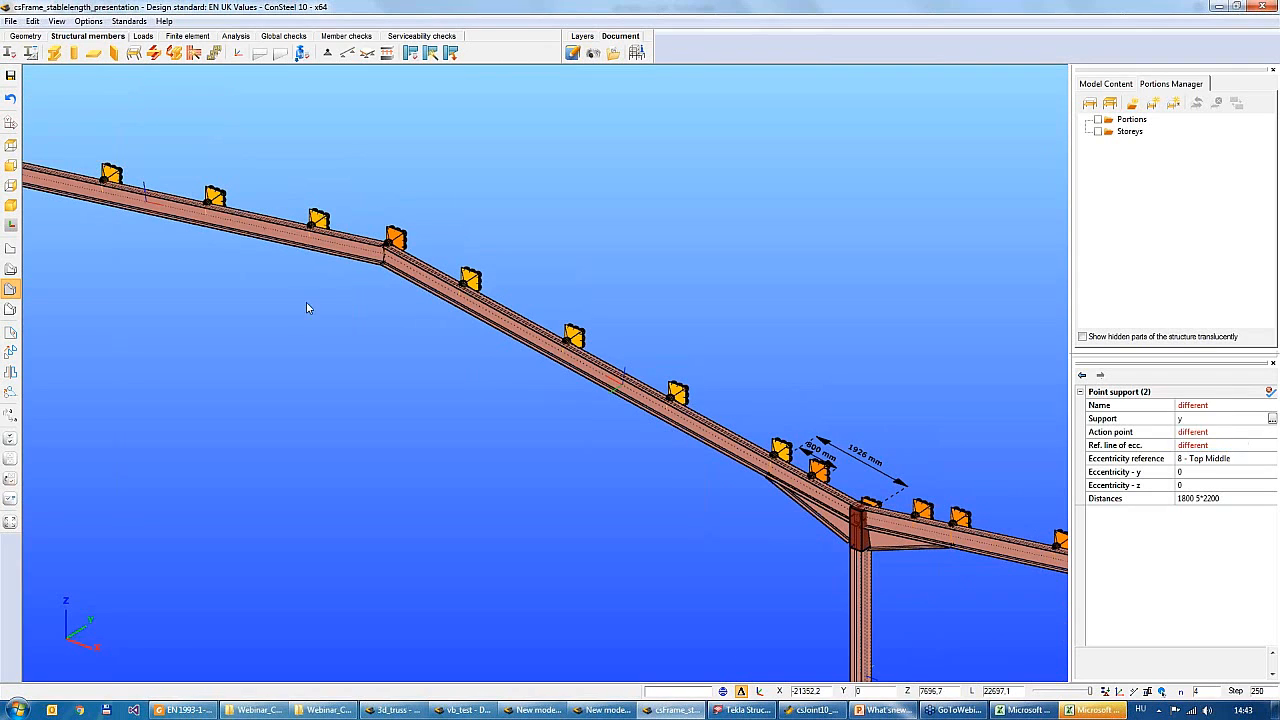
middle_drag(308, 304, 537, 280)
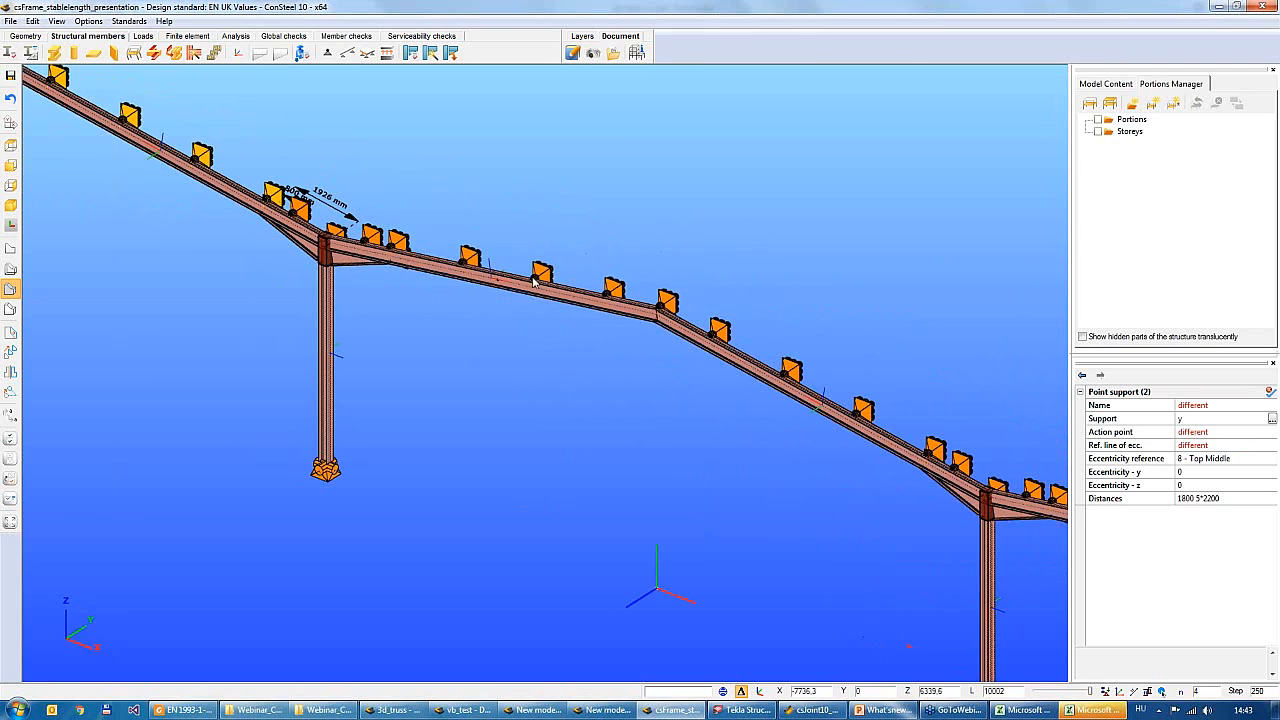
ctrl+click(797, 362)
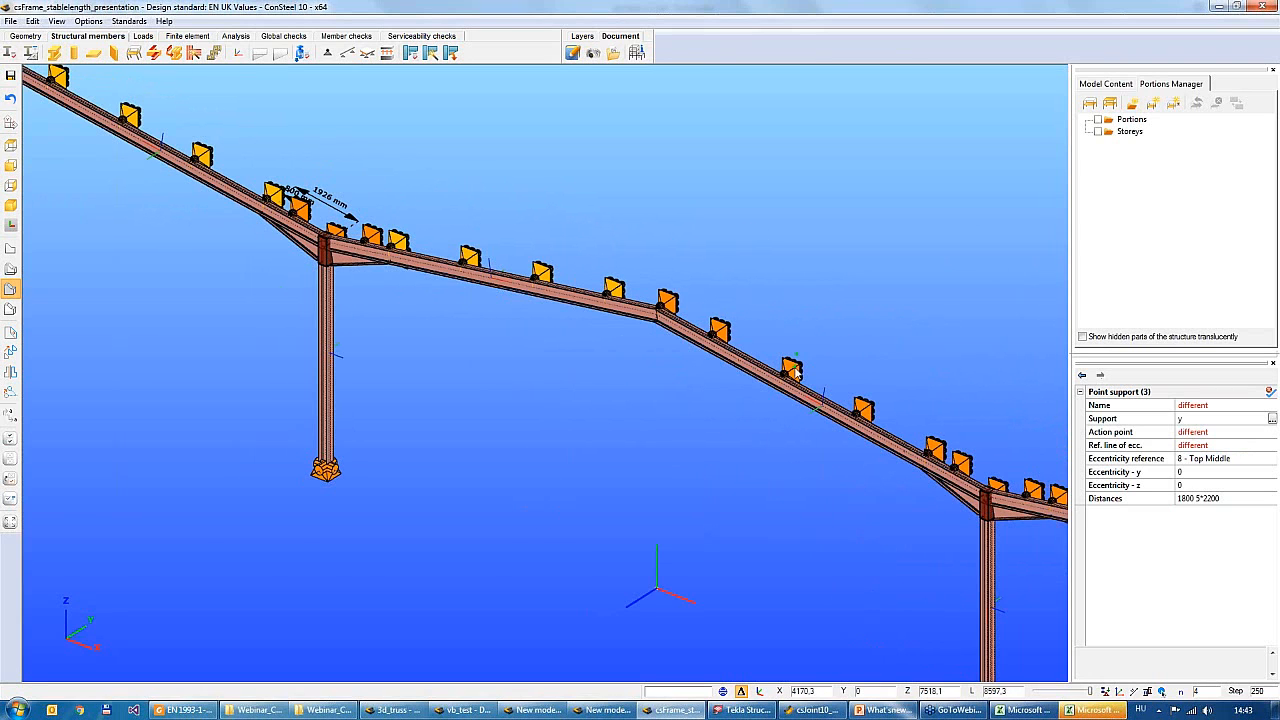
ctrl+click(720, 330)
middle_drag(751, 437, 831, 354)
ctrl+click(800, 366)
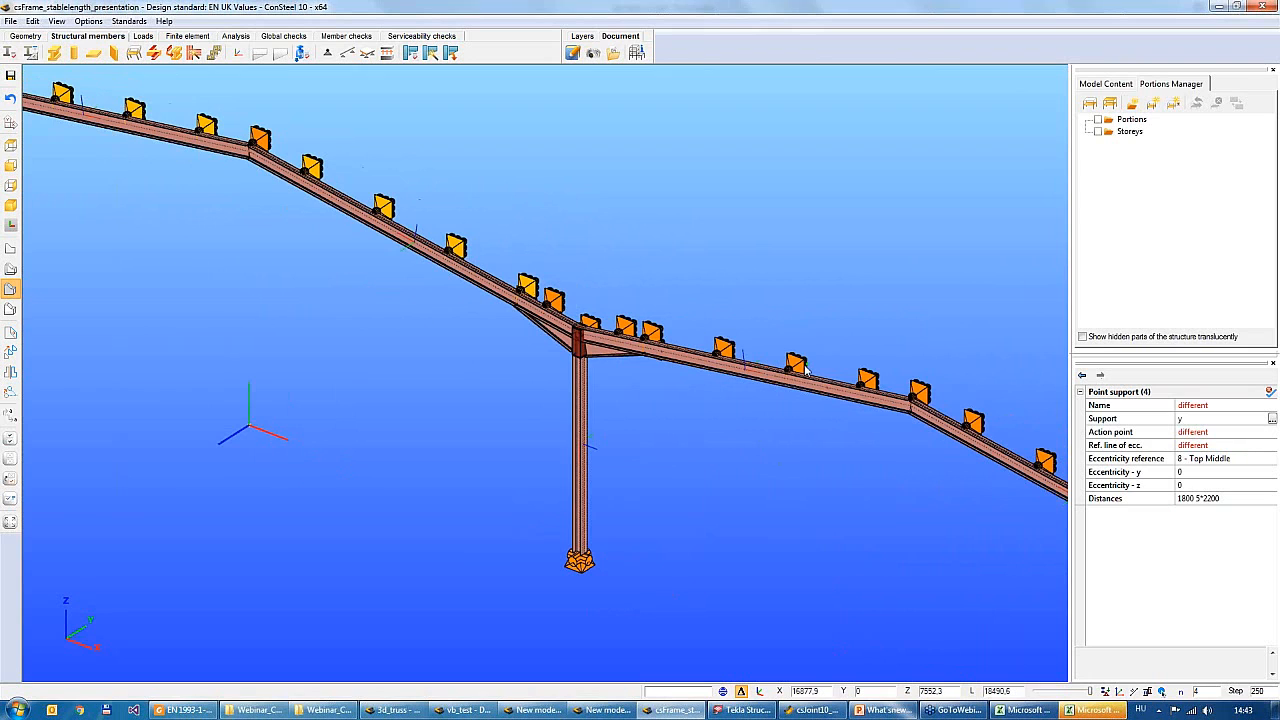
middle_drag(780, 444, 767, 383)
ctrl+click(786, 350)
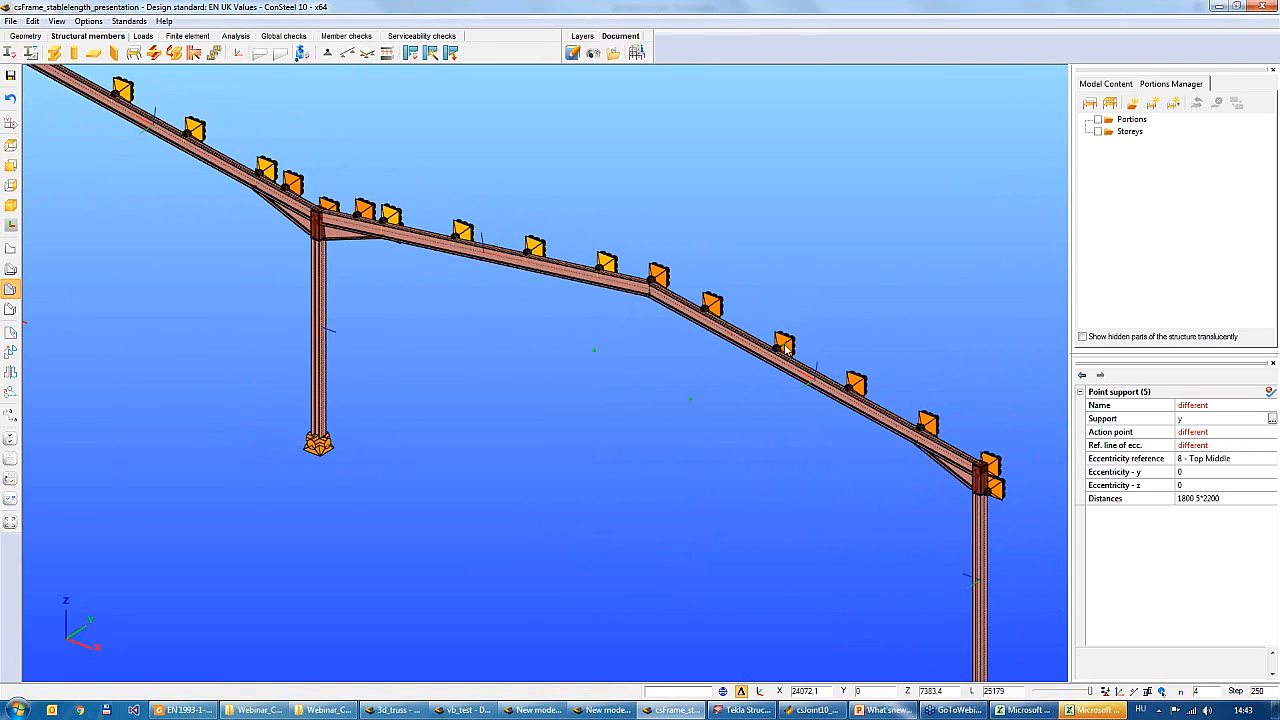
middle_drag(393, 333, 557, 349)
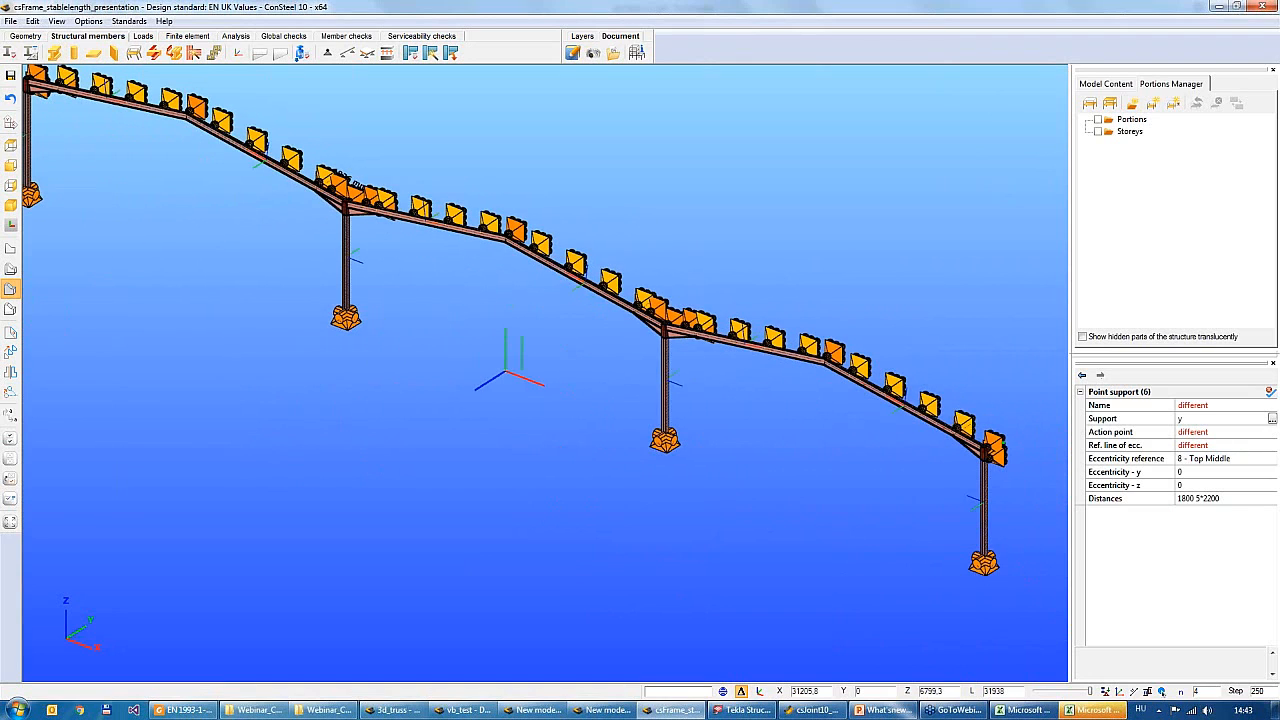
Set the support distances along the six rafters to 1800 5*1800
click(1231, 499)
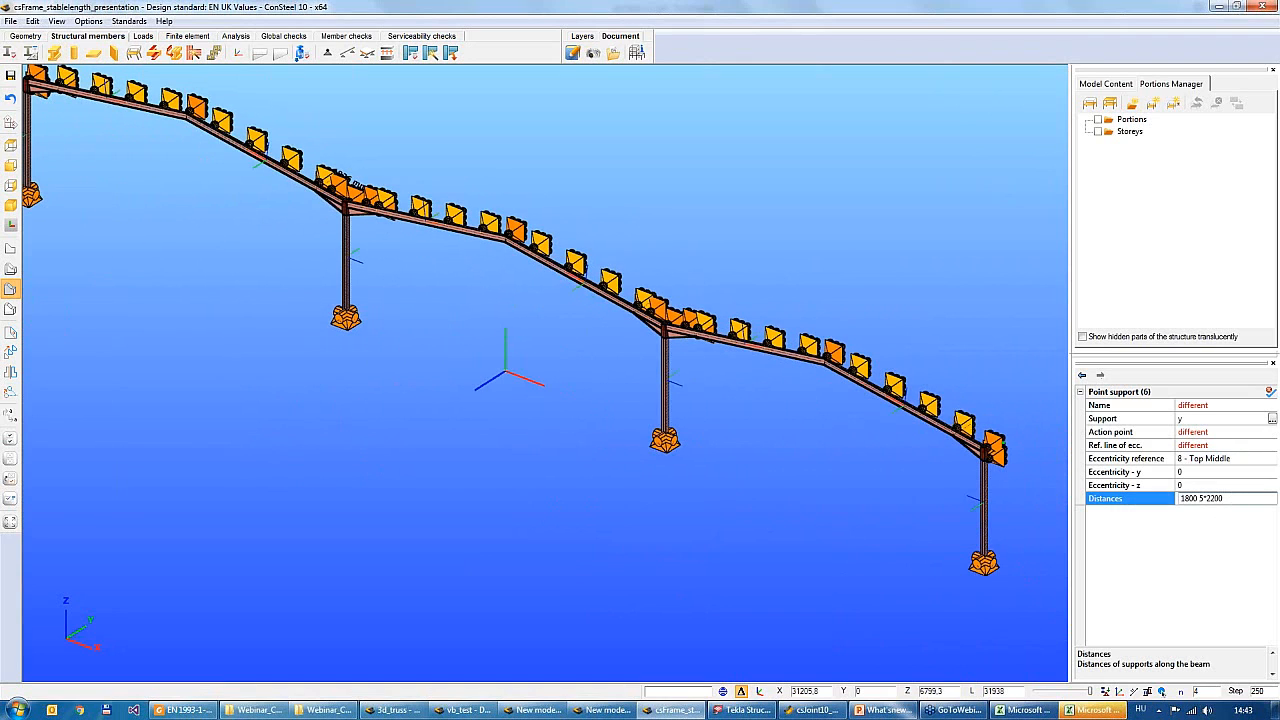
middle_drag(951, 496, 776, 440)
scroll(794, 406, up, 4)
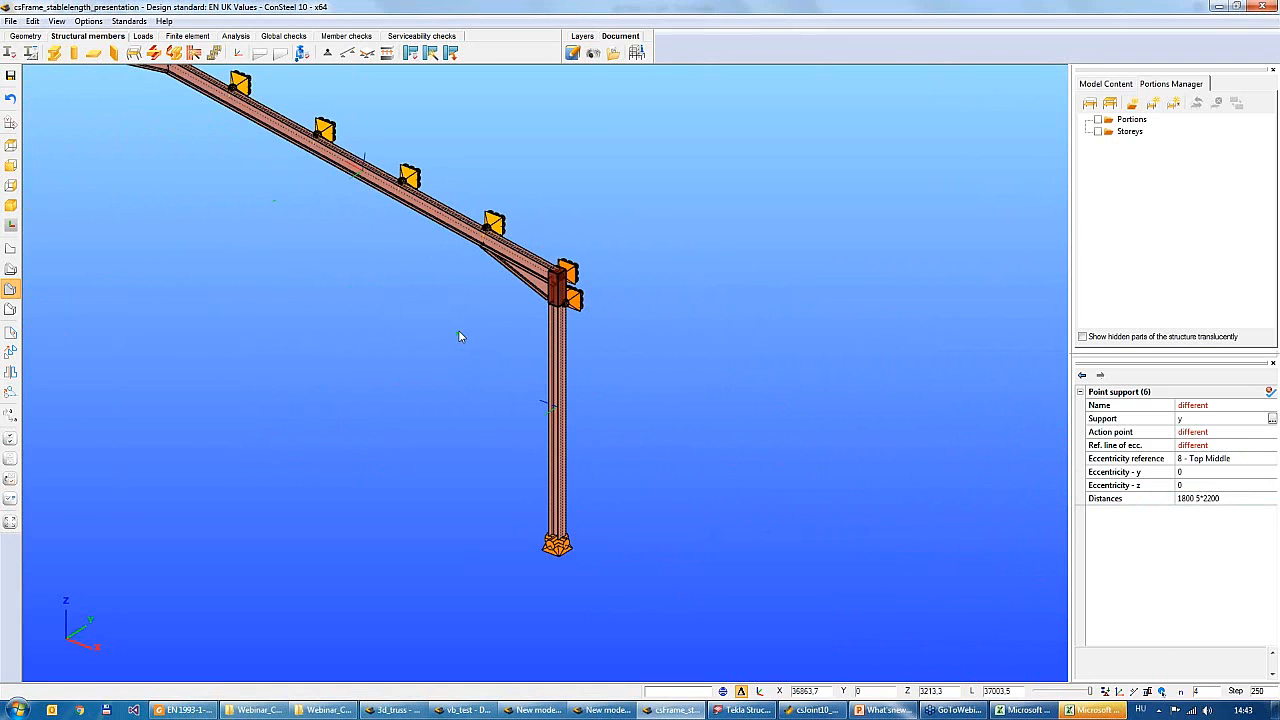
middle_drag(467, 342, 537, 431)
scroll(536, 368, up, 3)
alt+middle_drag(536, 368, 516, 394)
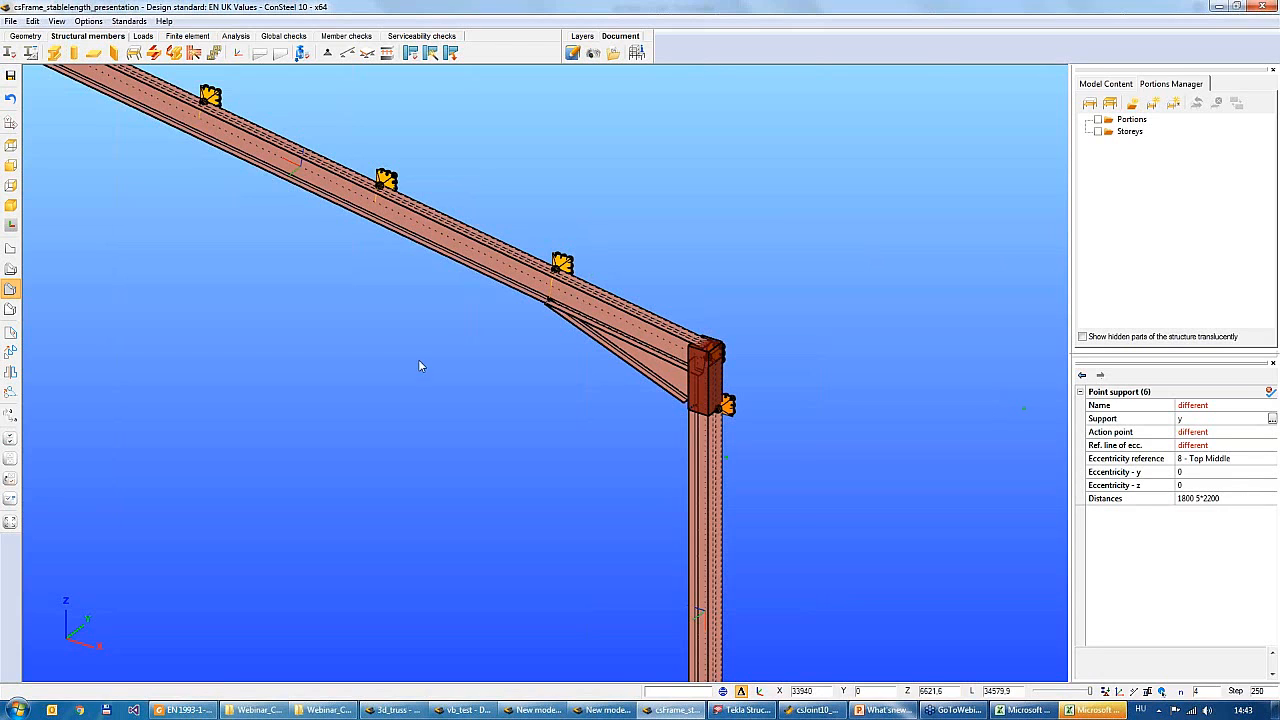
middle_drag(419, 361, 628, 487)
click(1239, 502)
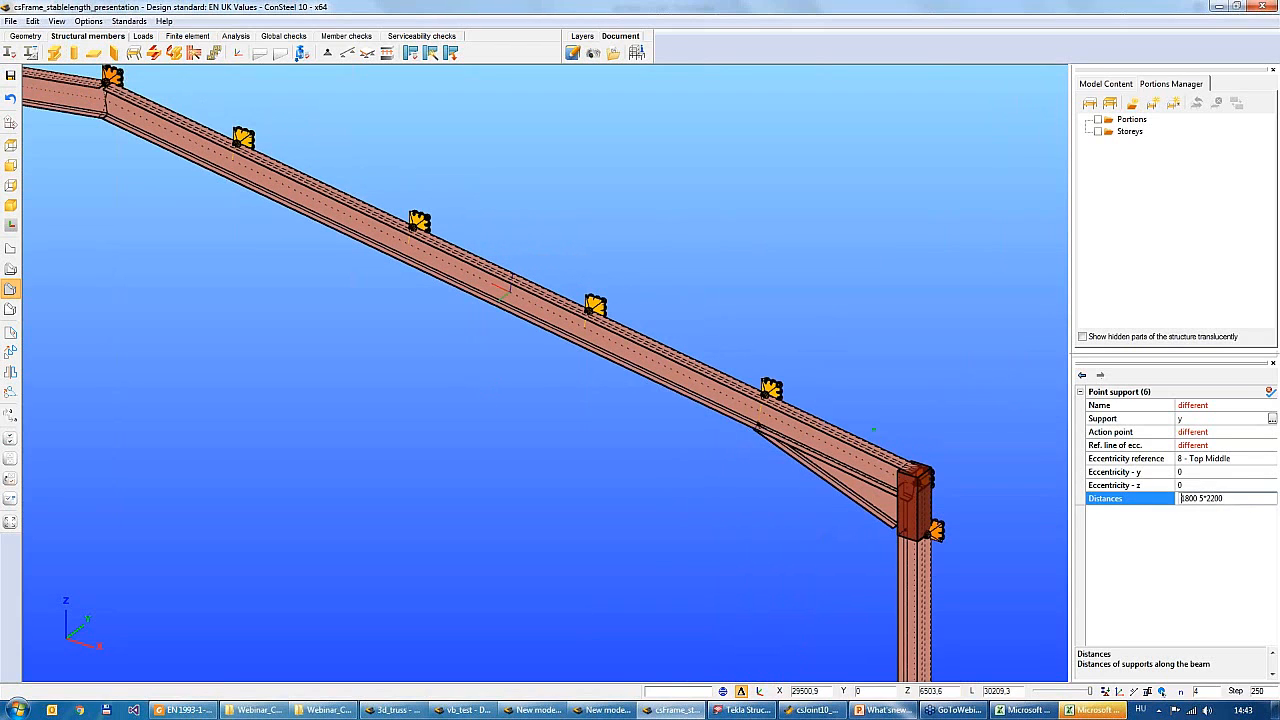
key(BackSpace)
key(BackSpace)
key(BackSpace)
key(BackSpace)
text(1800)
key(Return)
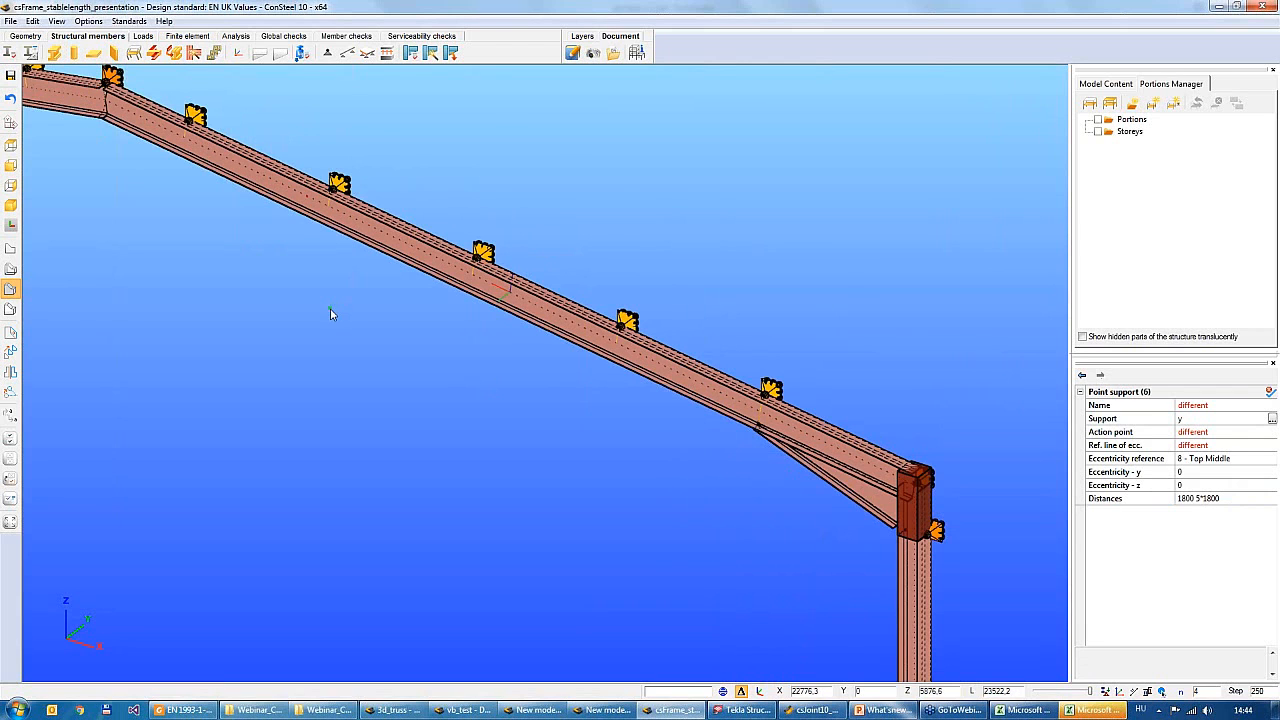
Rerun the structural analysis of the complete three-bay frame with the revised rafter support distances
middle_drag(333, 307, 430, 291)
scroll(430, 291, down, 4)
middle_drag(337, 310, 459, 327)
scroll(459, 332, down, 4)
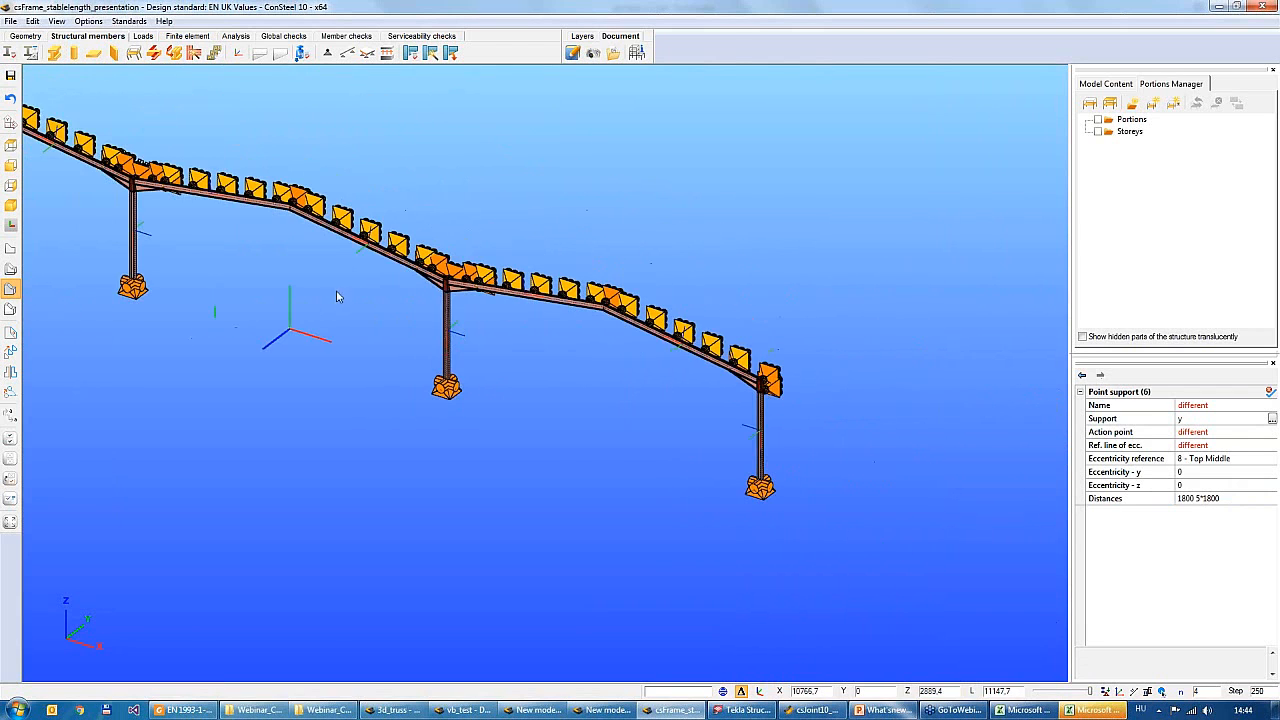
middle_drag(151, 231, 443, 328)
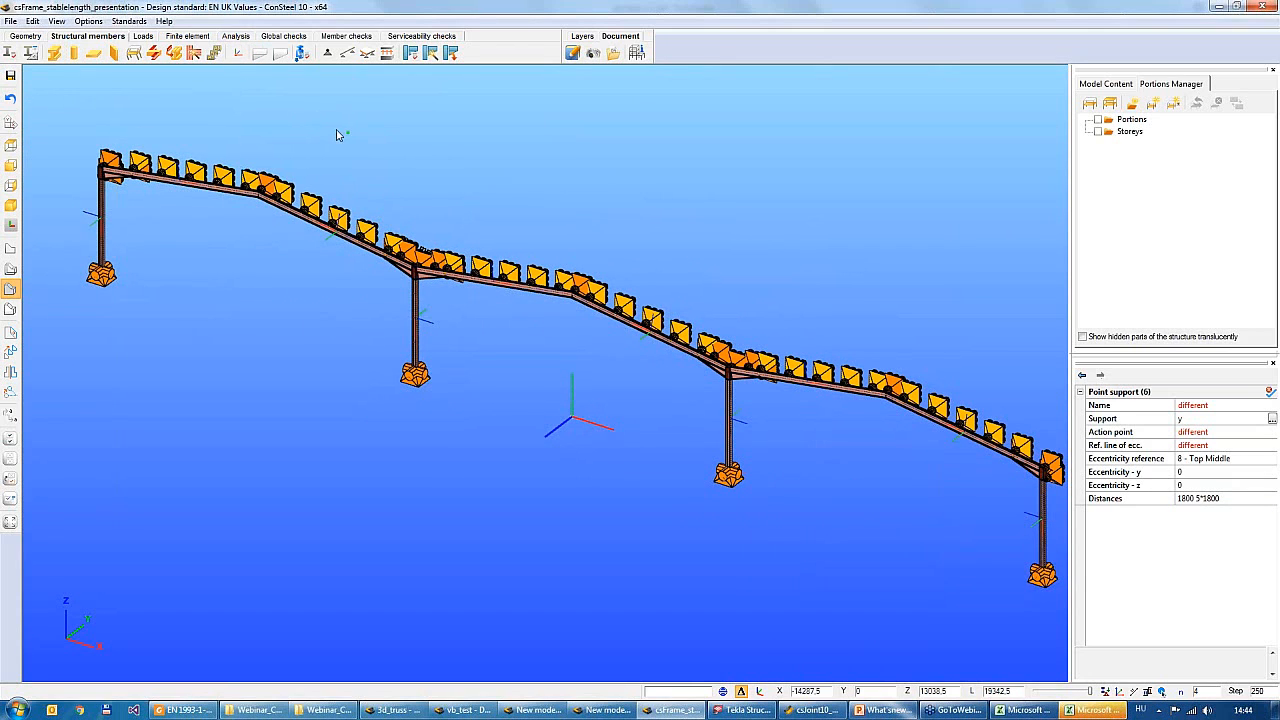
middle_drag(364, 131, 318, 119)
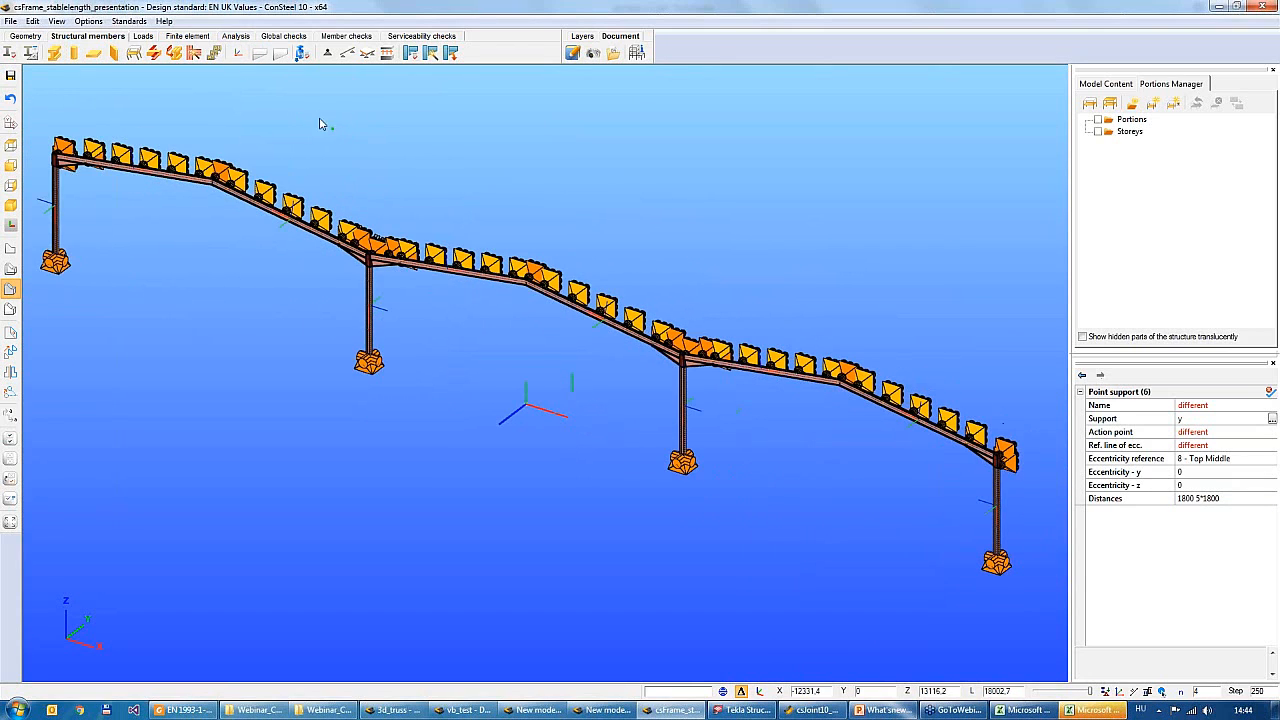
click(237, 38)
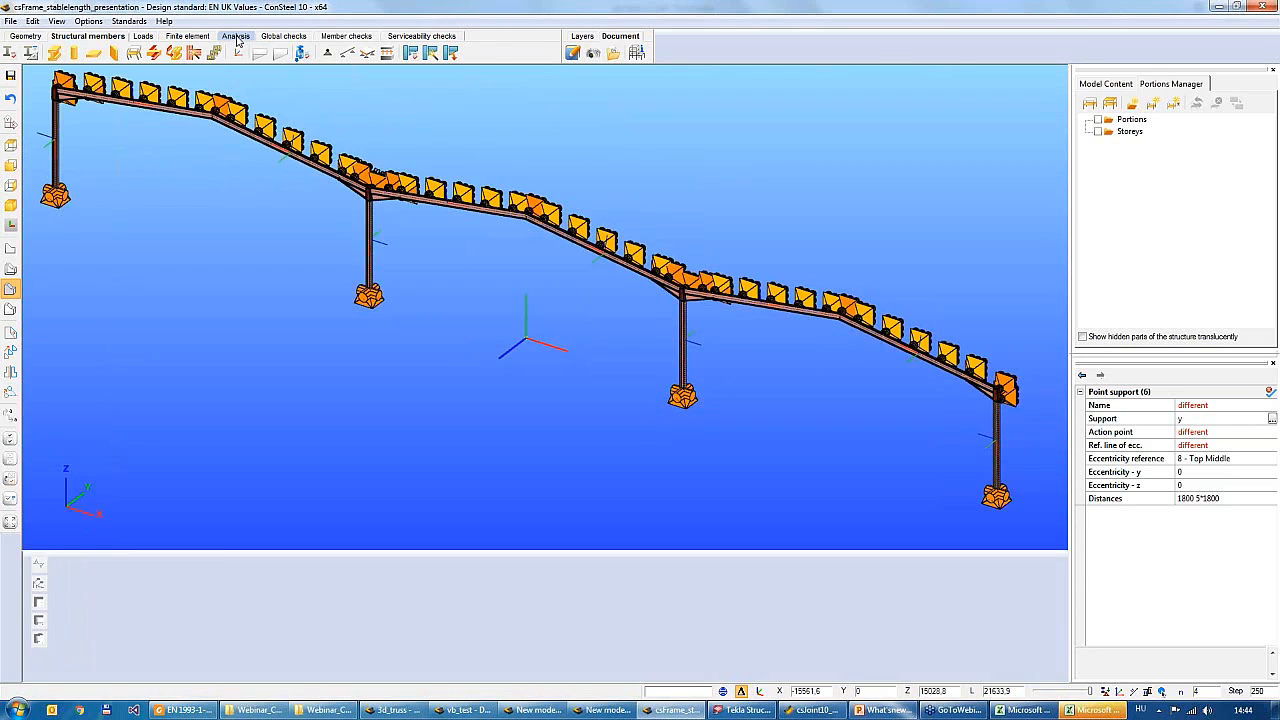
click(9, 54)
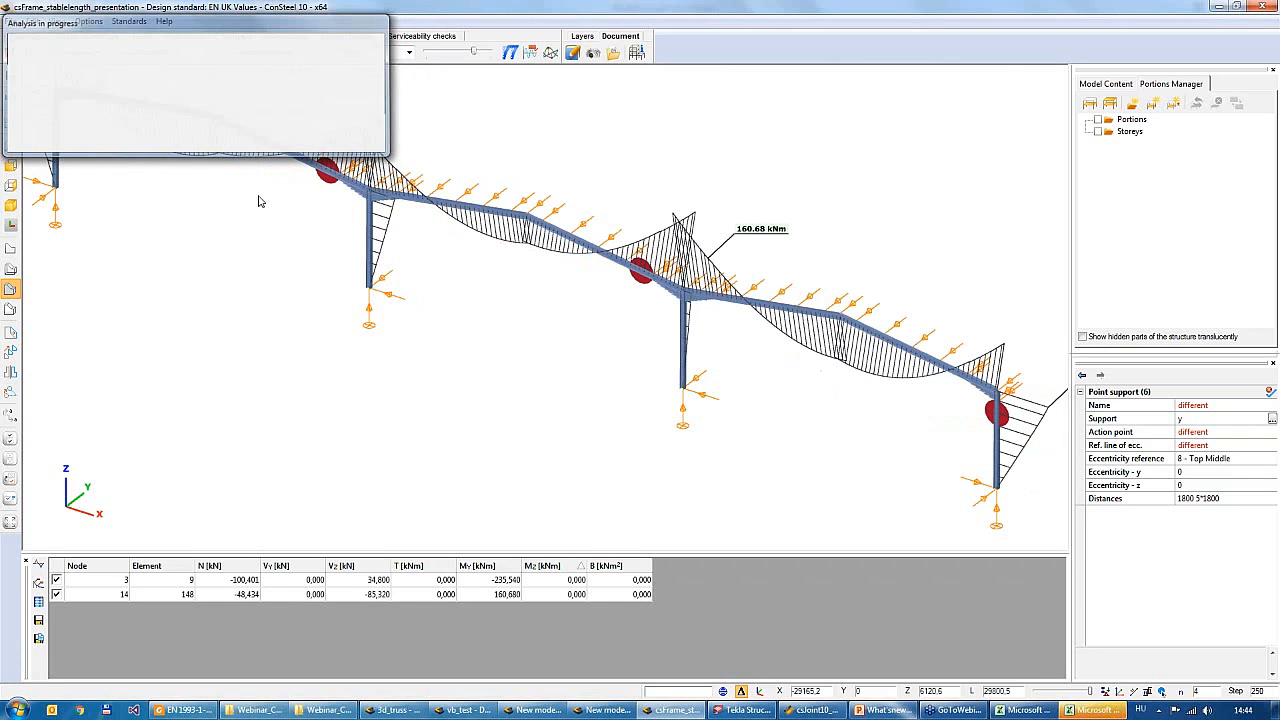
Run the global steel design for Load combination-1 with cross section and buckling checks on the whole model
click(284, 36)
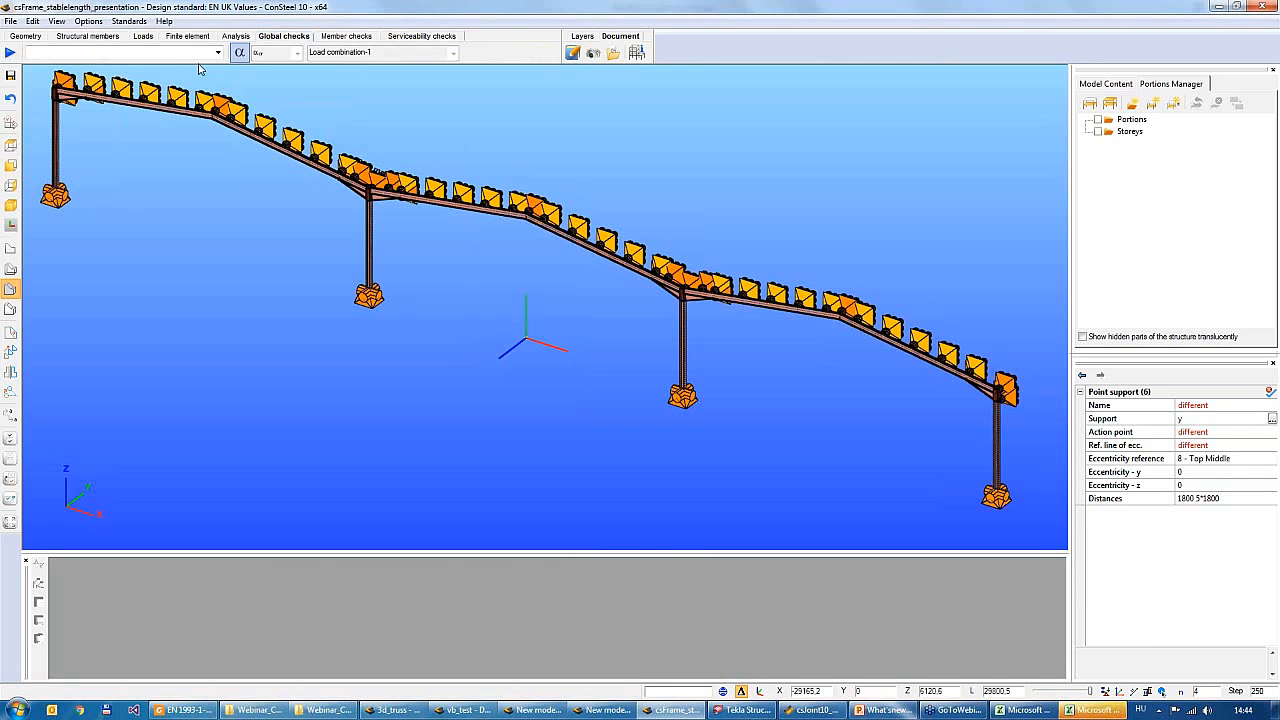
click(11, 55)
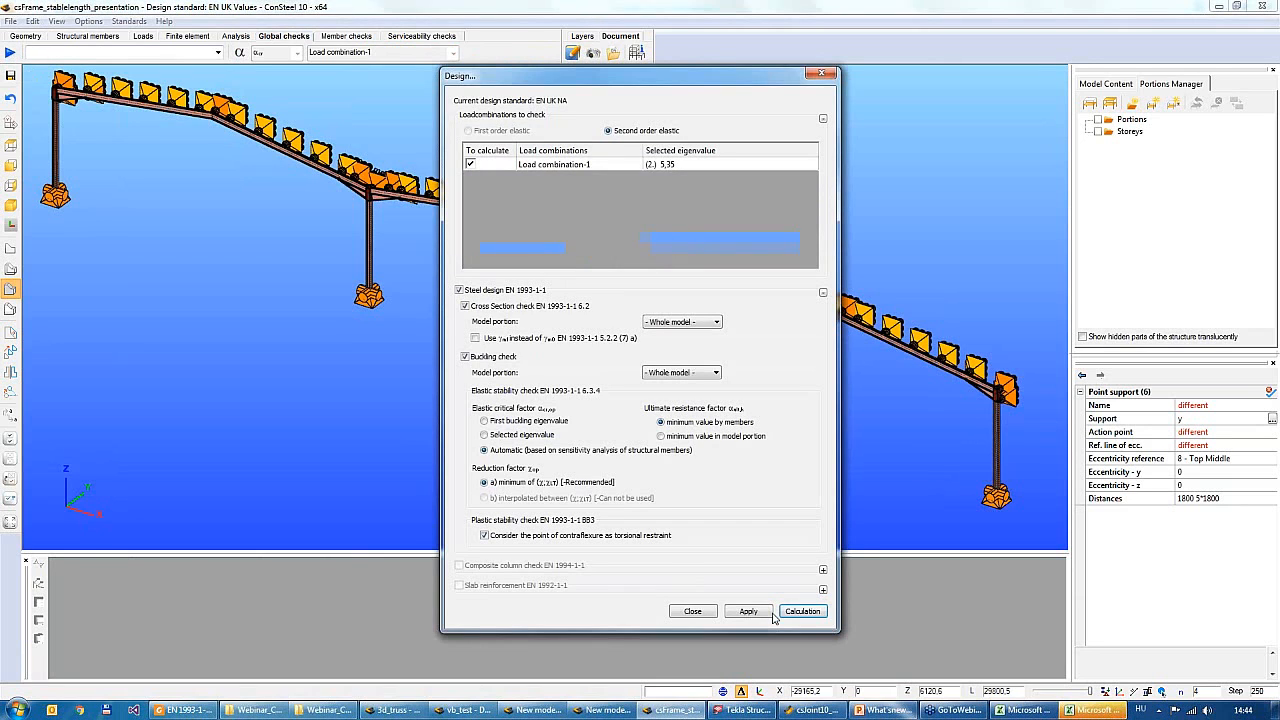
click(815, 615)
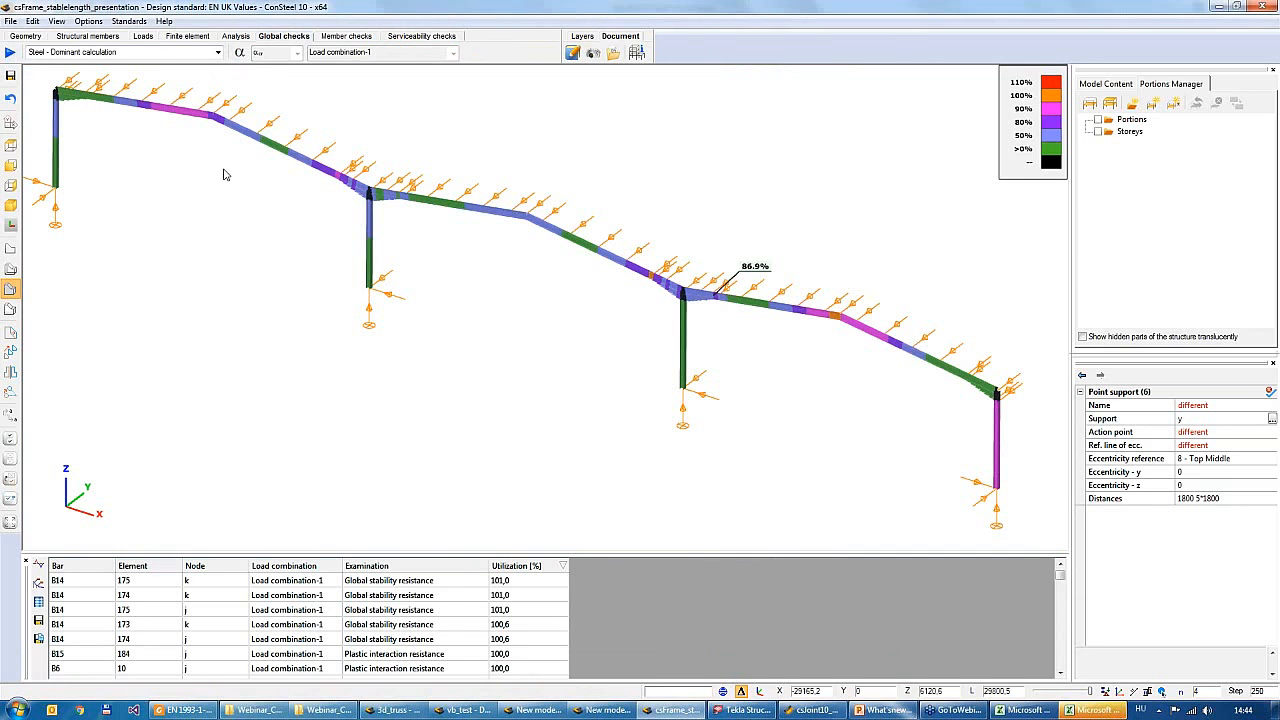
Display the stable length check results and examine the whole frame in front view
click(200, 52)
click(90, 139)
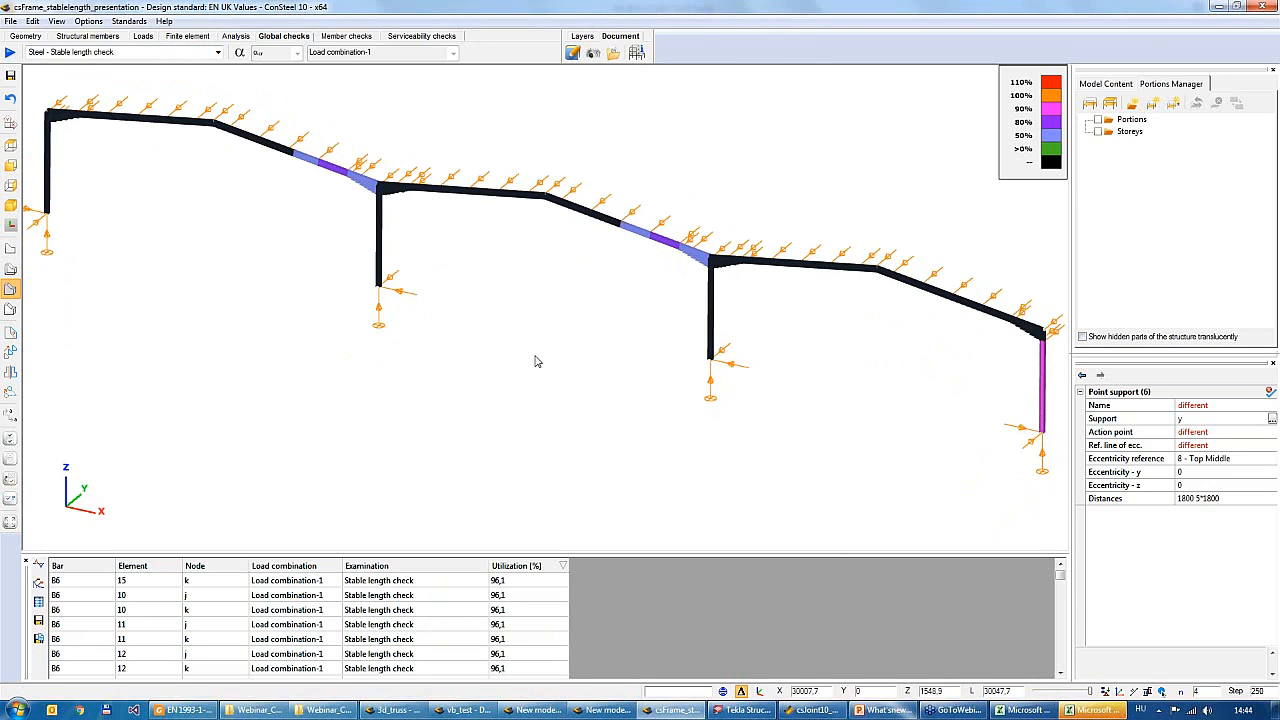
scroll(496, 354, down, 1)
key(ctrl+2)
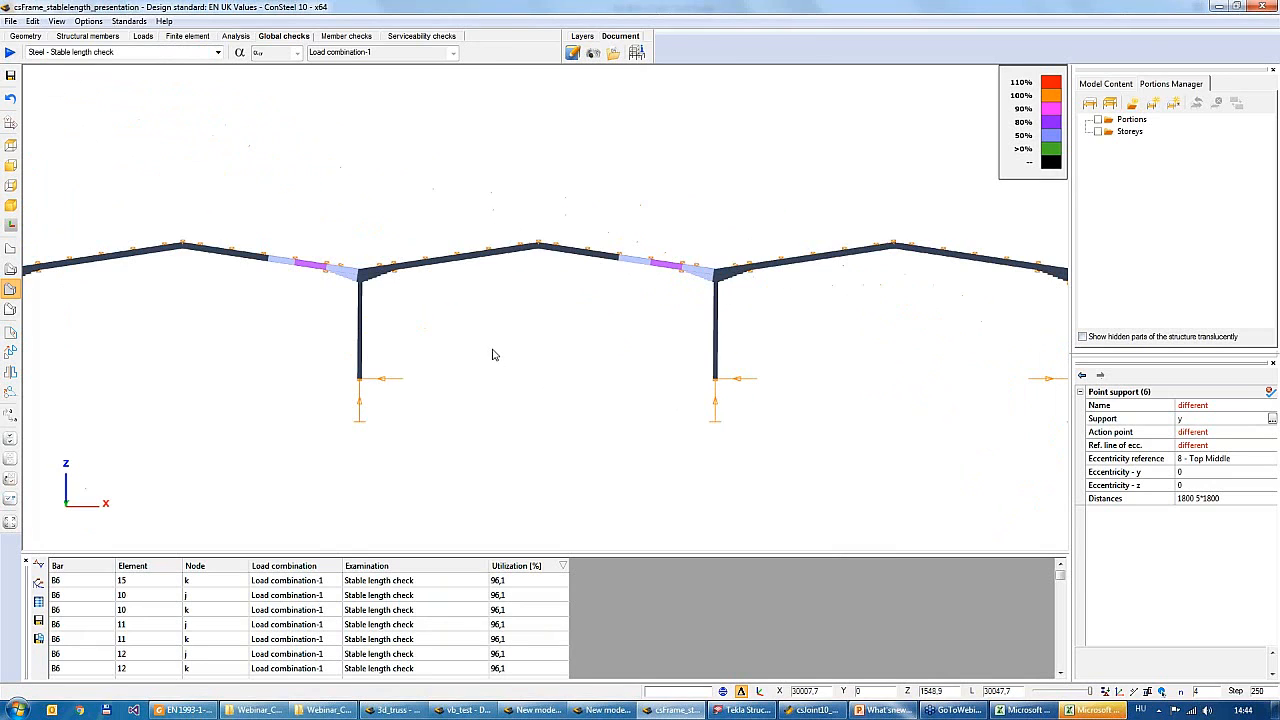
scroll(498, 343, down, 2)
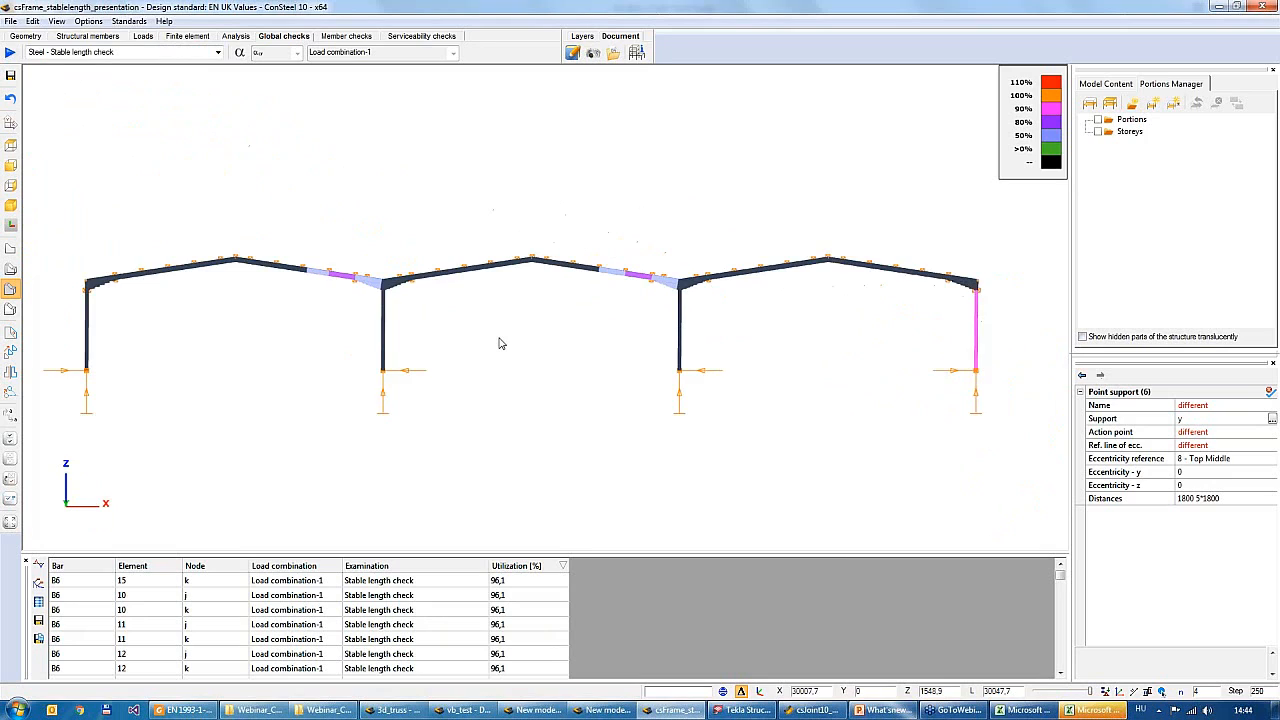
Display the global stability resistance results and view the frame at an angle
click(217, 55)
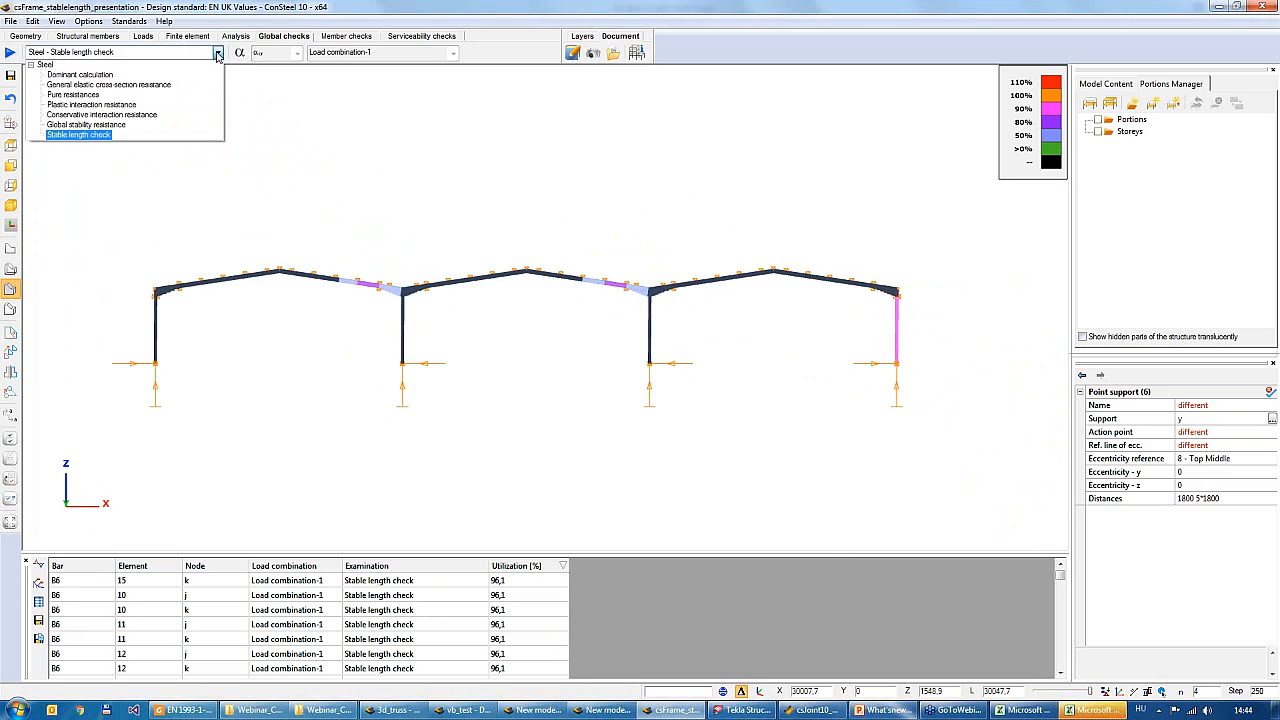
click(86, 125)
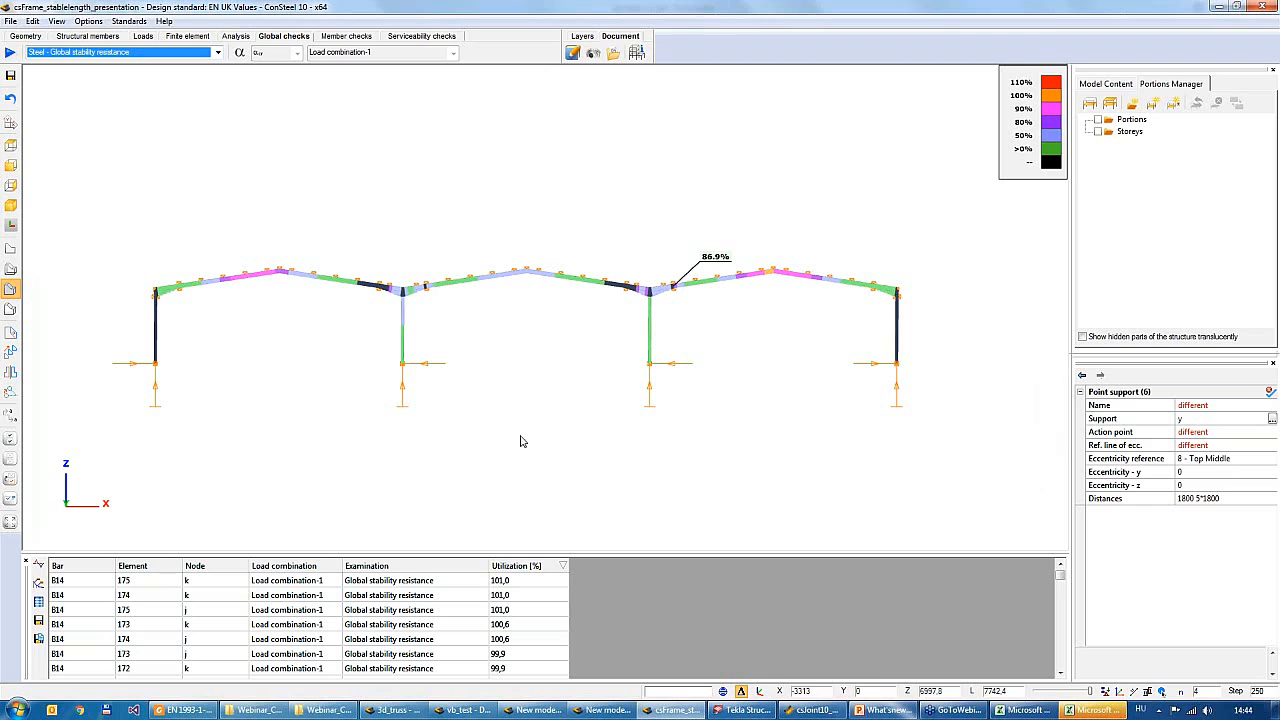
click(519, 399)
middle_drag(519, 399, 494, 419)
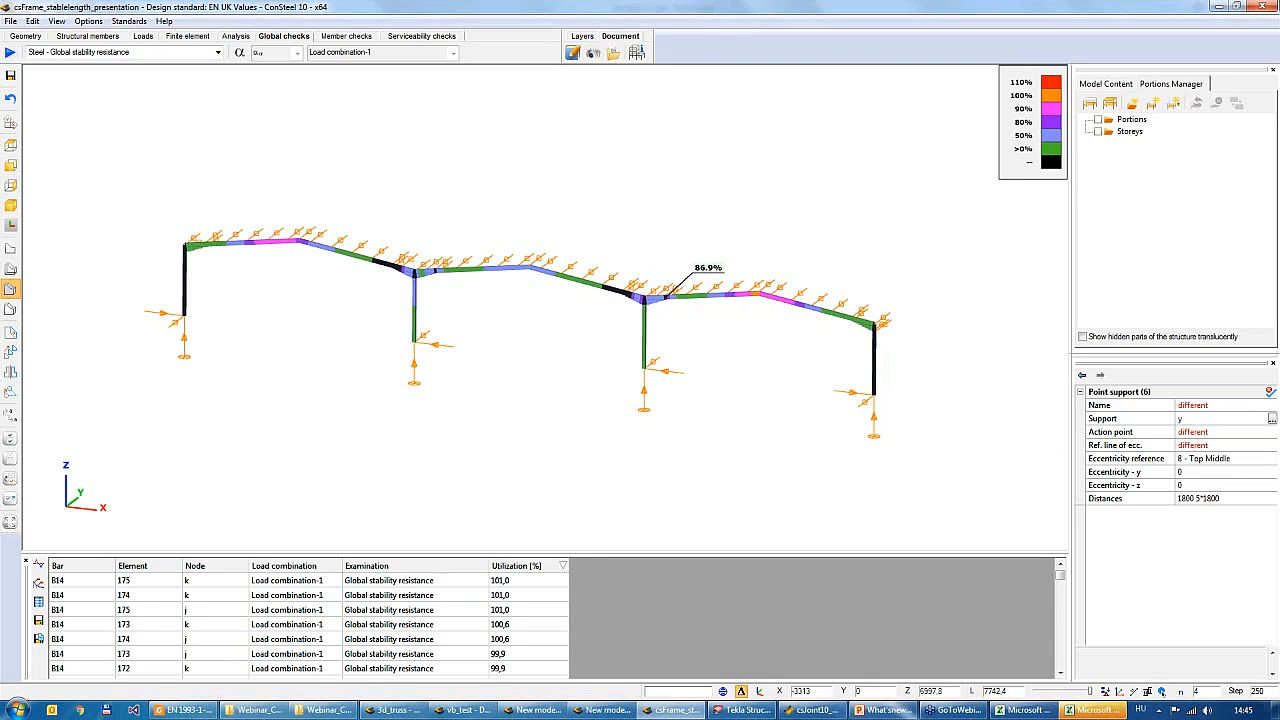
Close the csFrame_stablelength_presentation model without saving its changes
click(1267, 31)
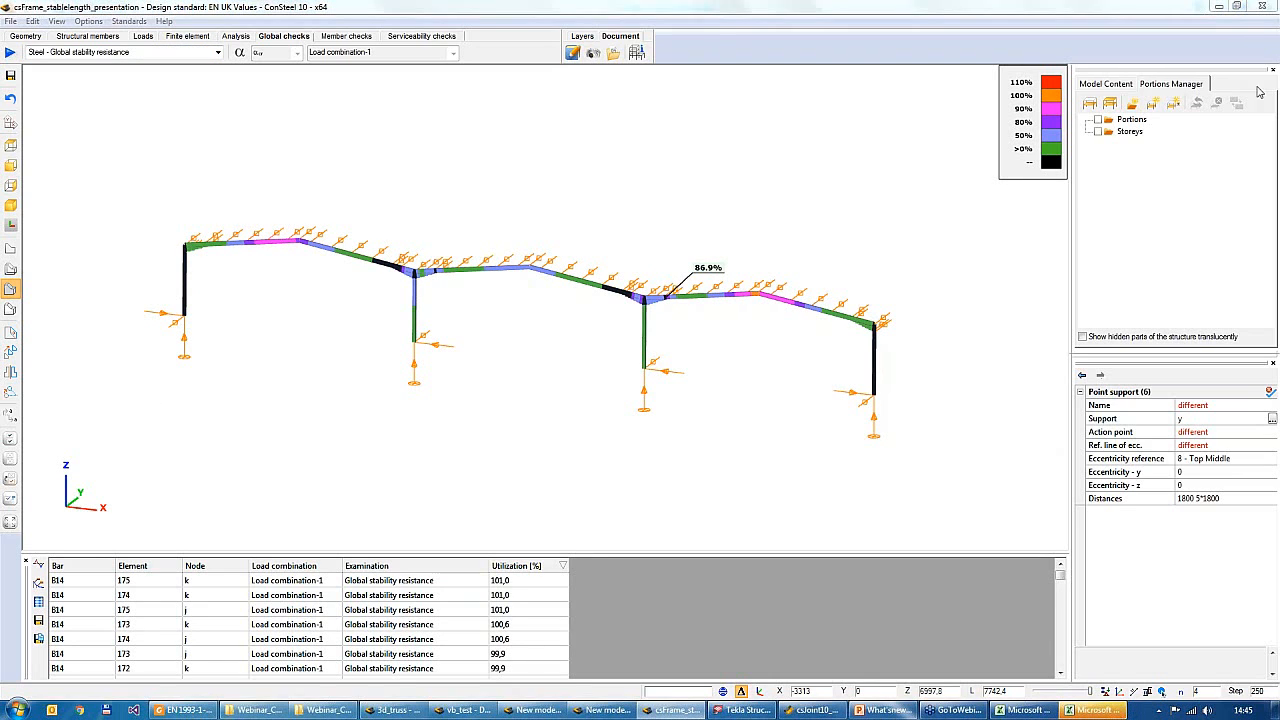
click(1162, 424)
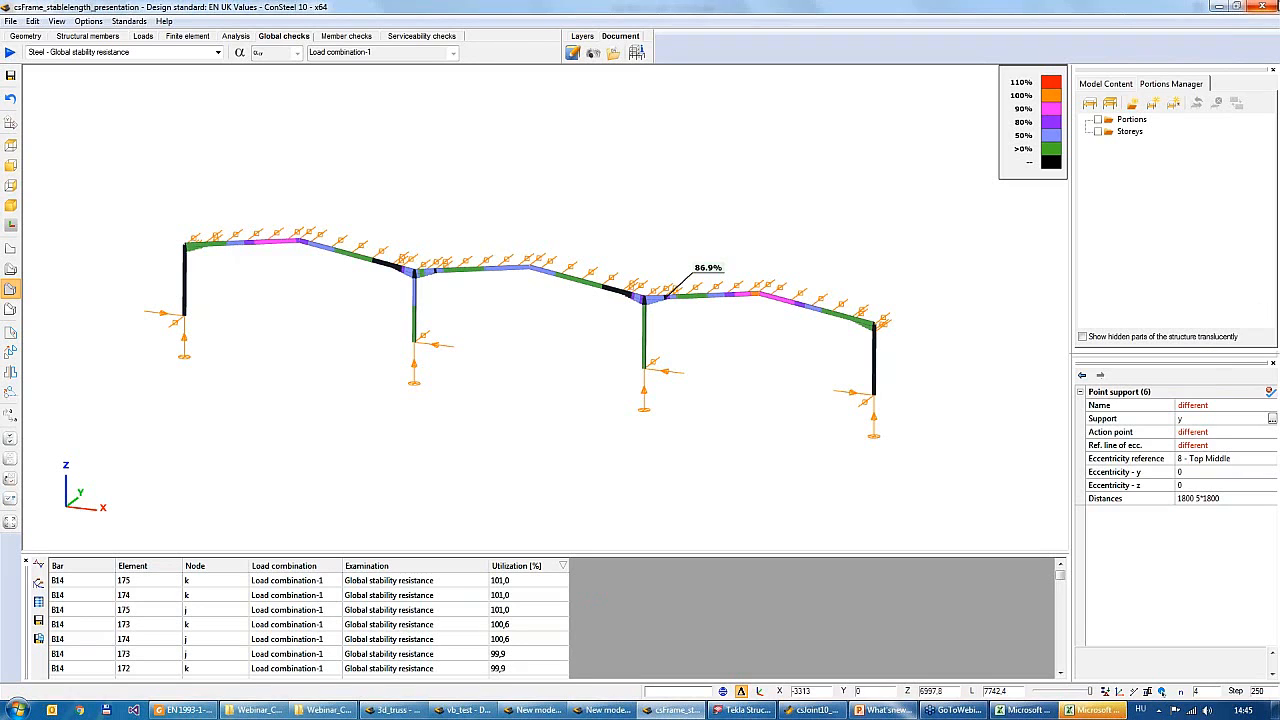
click(1262, 6)
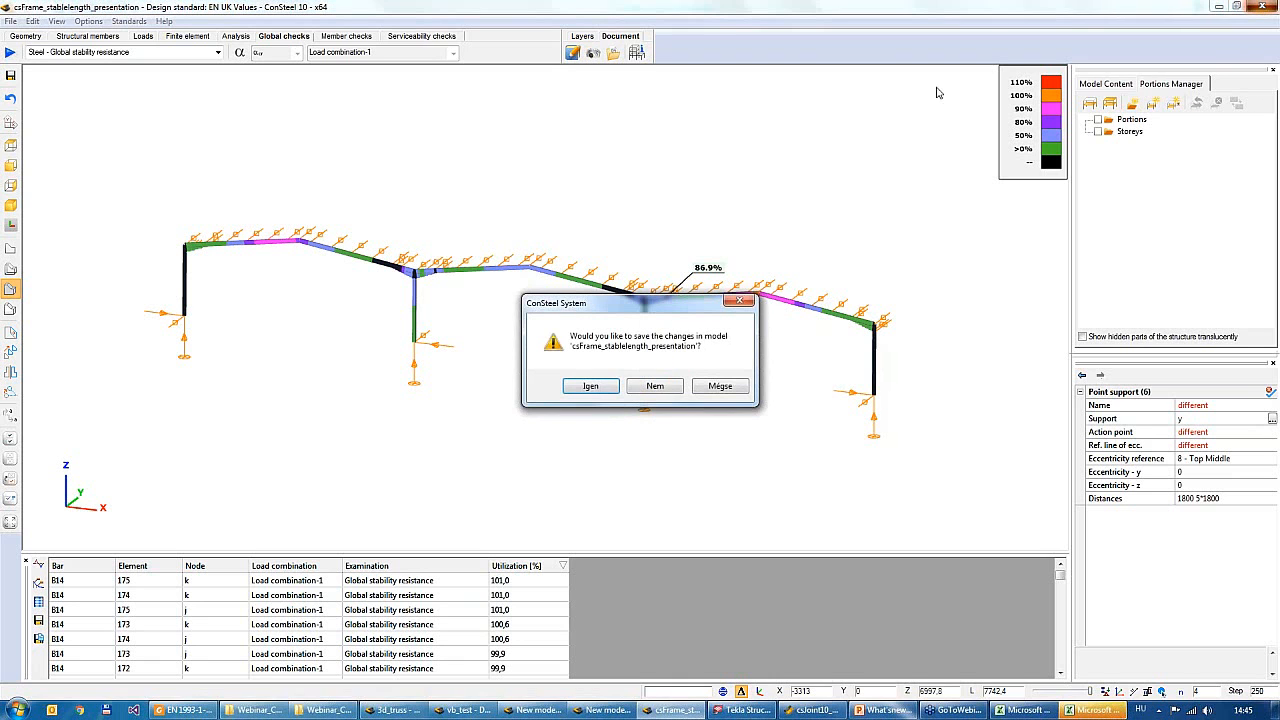
click(652, 385)
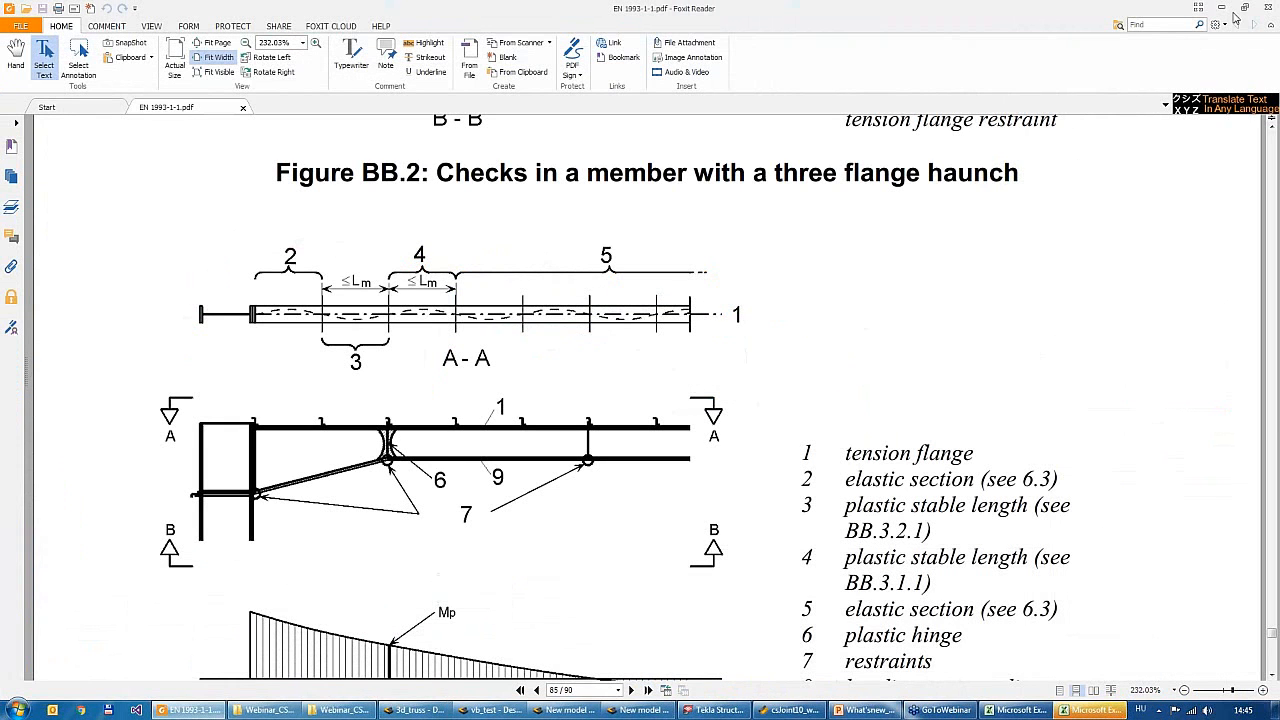
Close the EN 1993-1-1 PDF and both open models named New model
click(1258, 8)
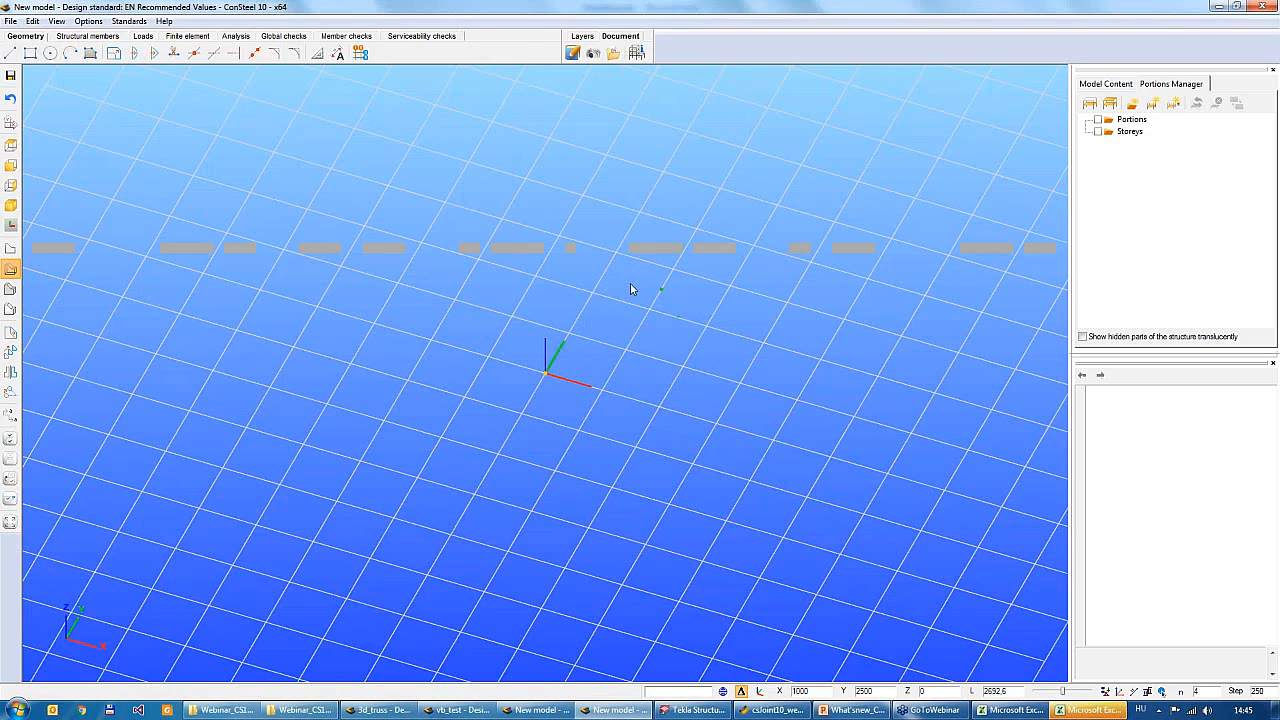
click(1262, 6)
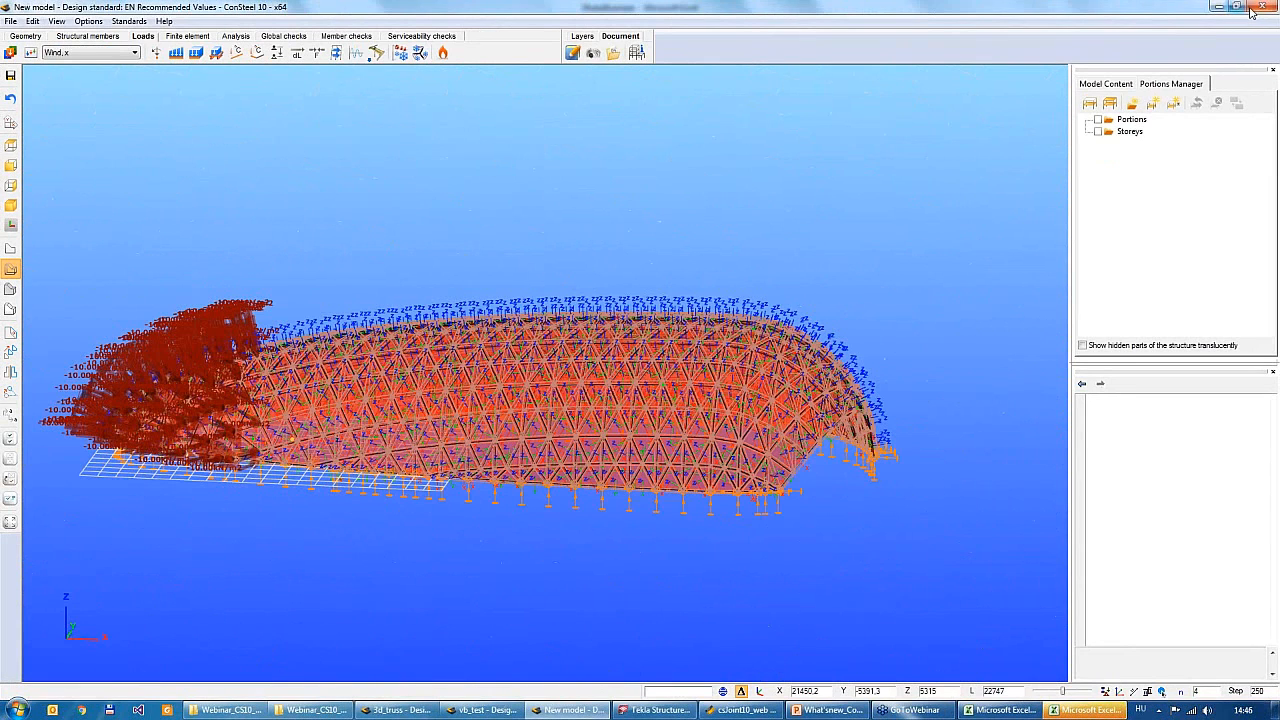
click(1262, 6)
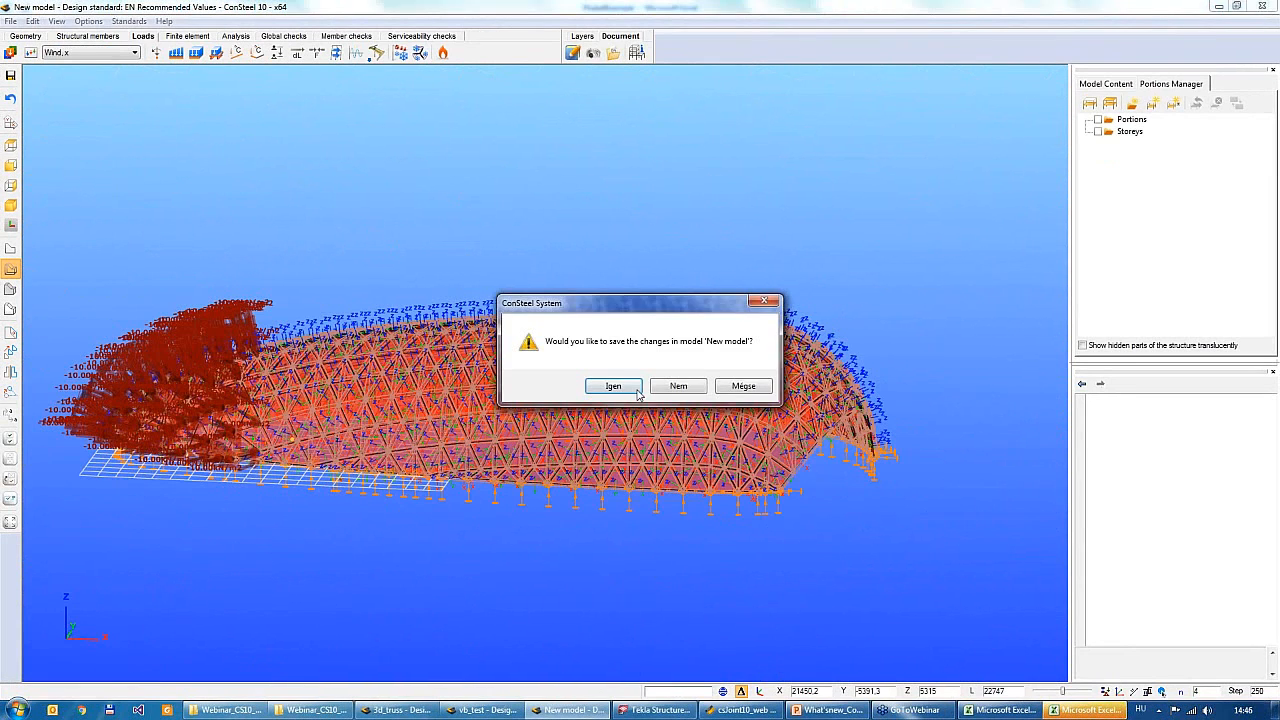
key(Return)
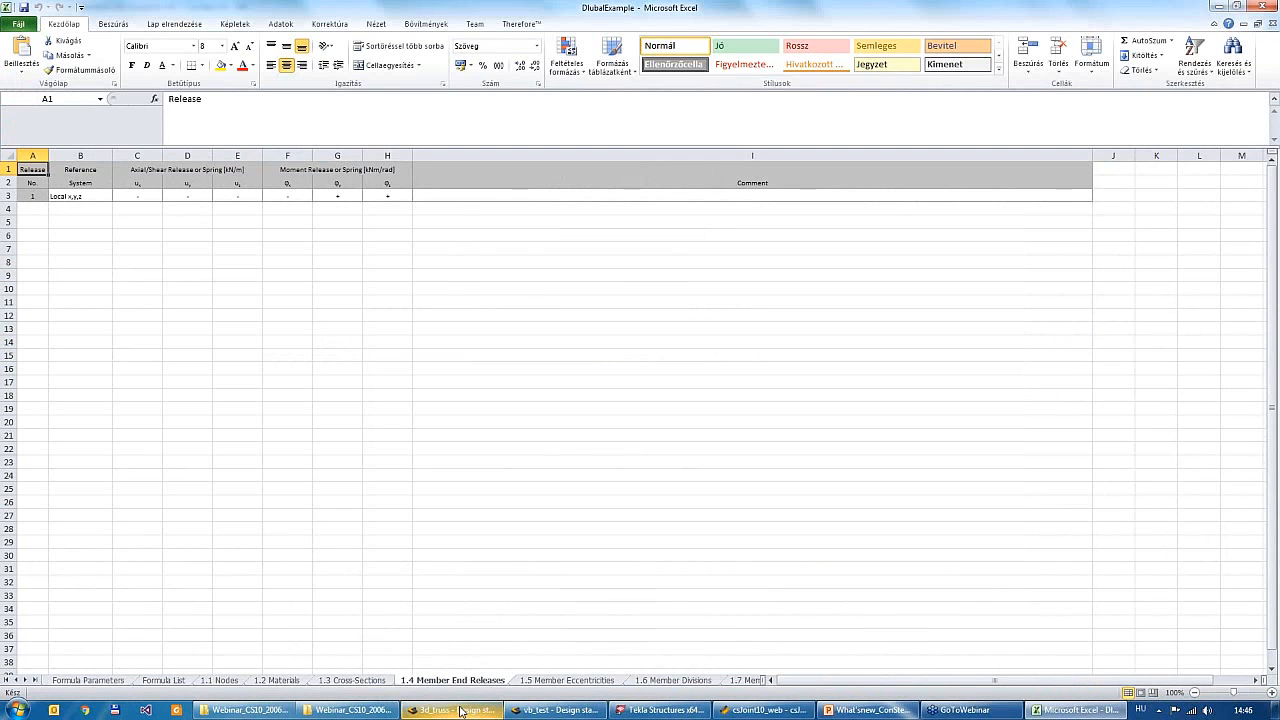
Switch to the vb_test building model and inspect its storeys and core walls from a lower angle
click(528, 712)
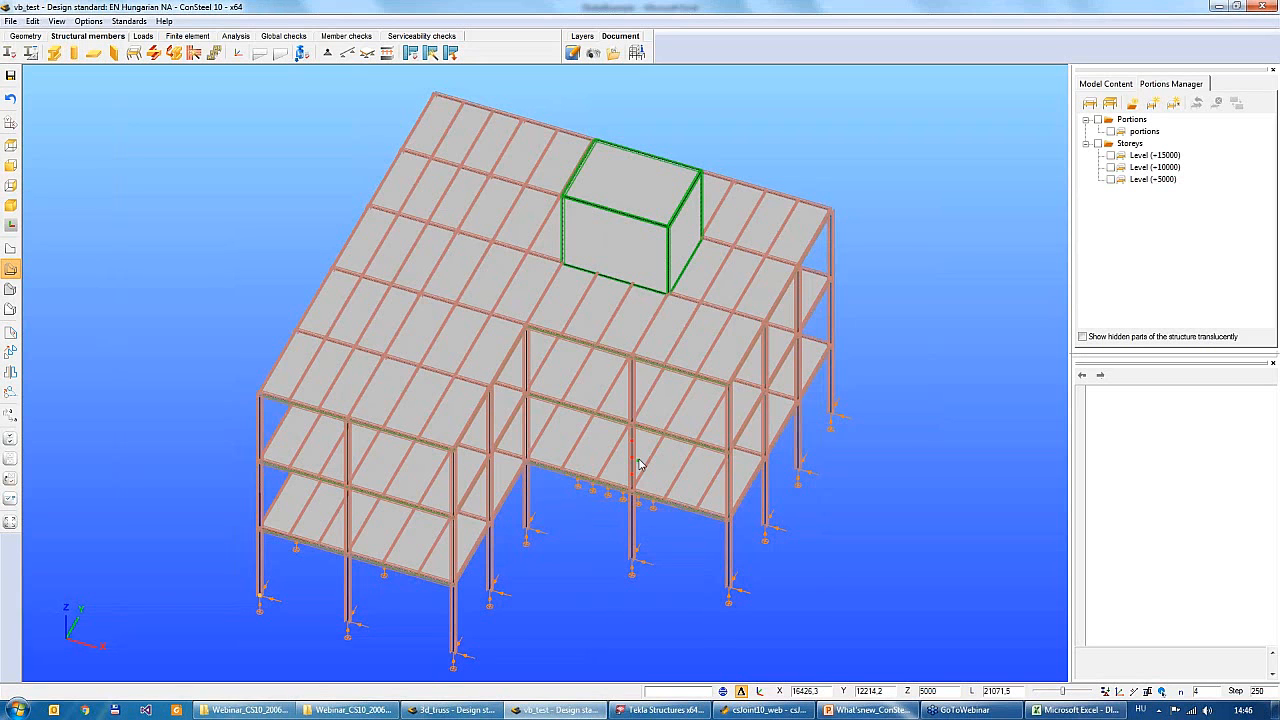
scroll(660, 500, down, 1)
middle_drag(660, 500, 645, 470)
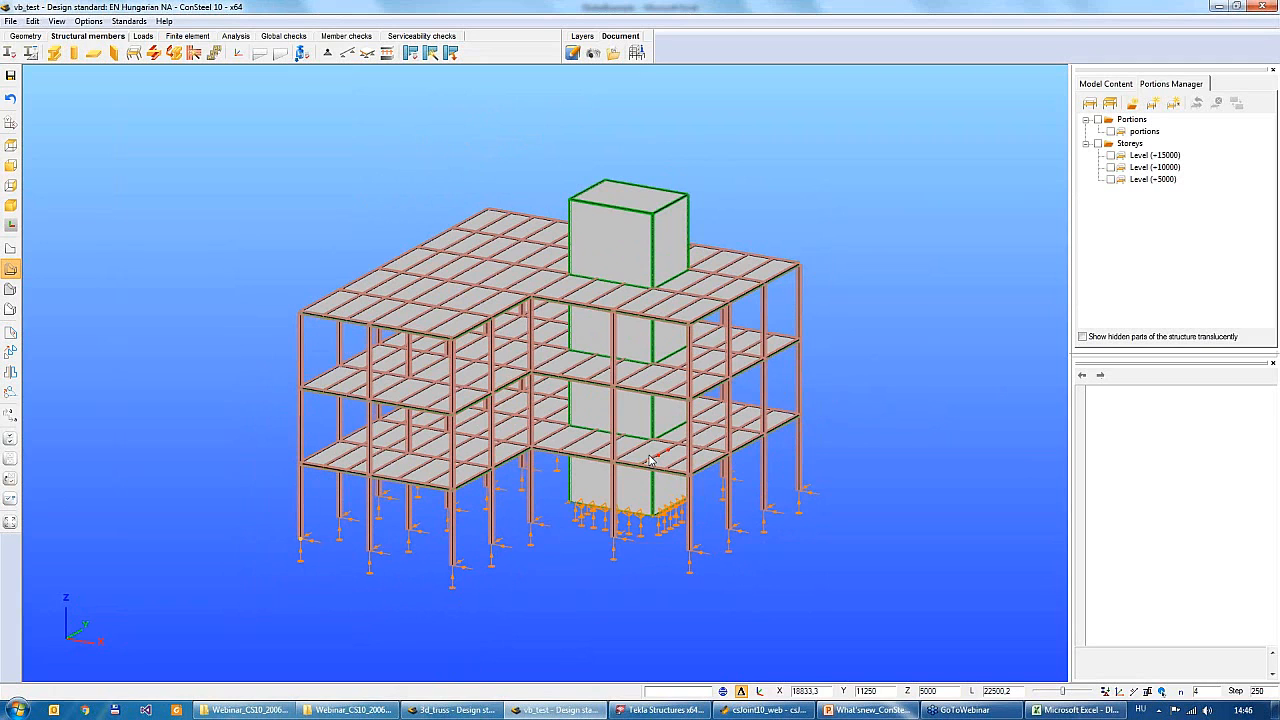
middle_drag(650, 460, 643, 459)
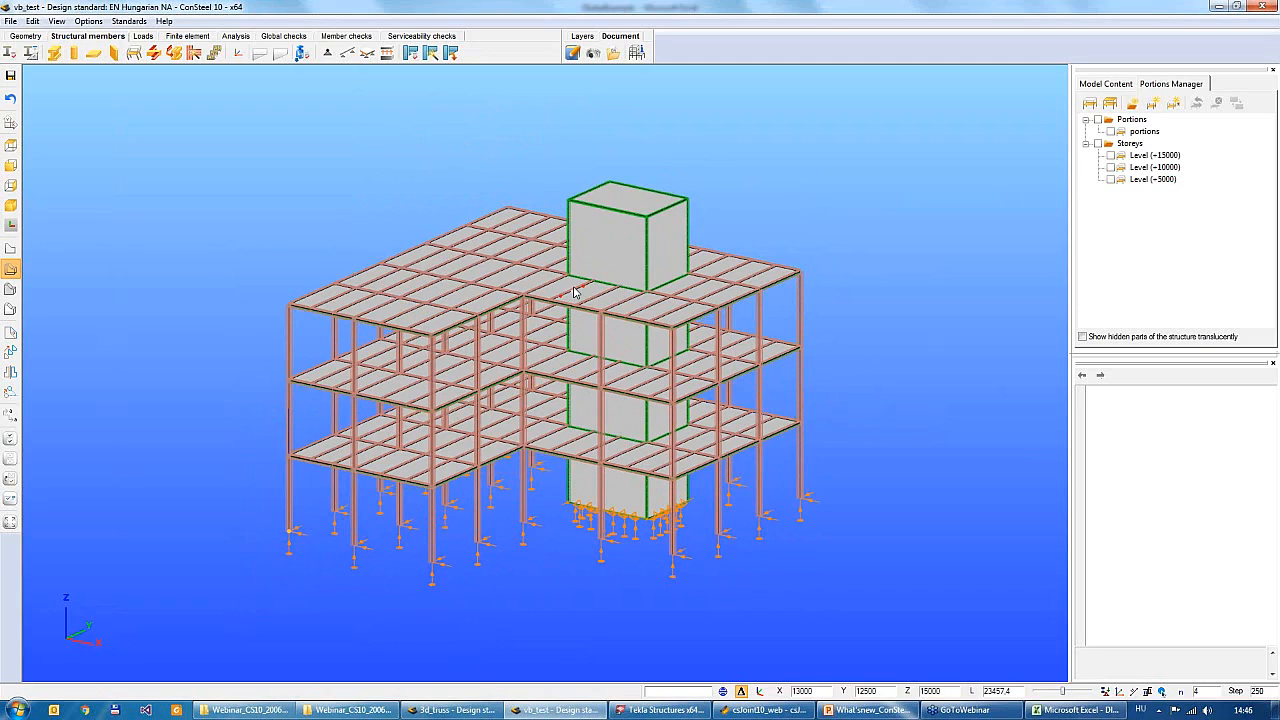
Add a new structural grid definition to the vb_test building model
click(25, 36)
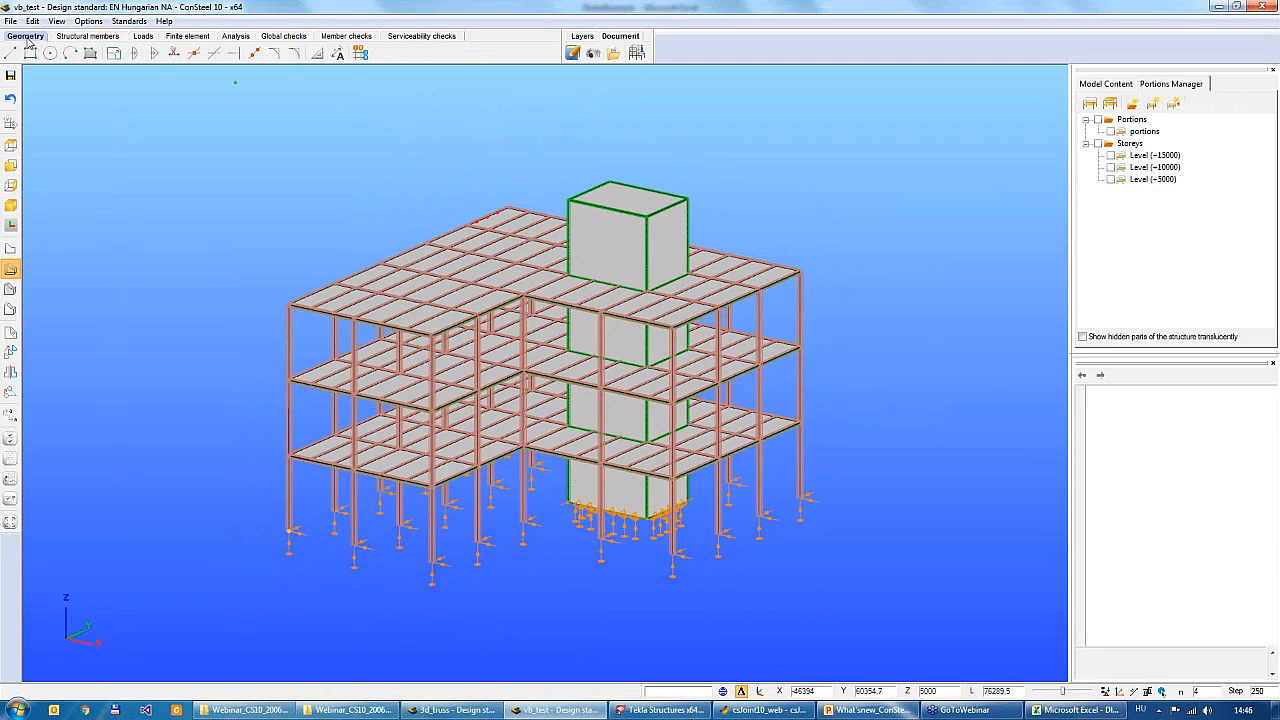
click(360, 55)
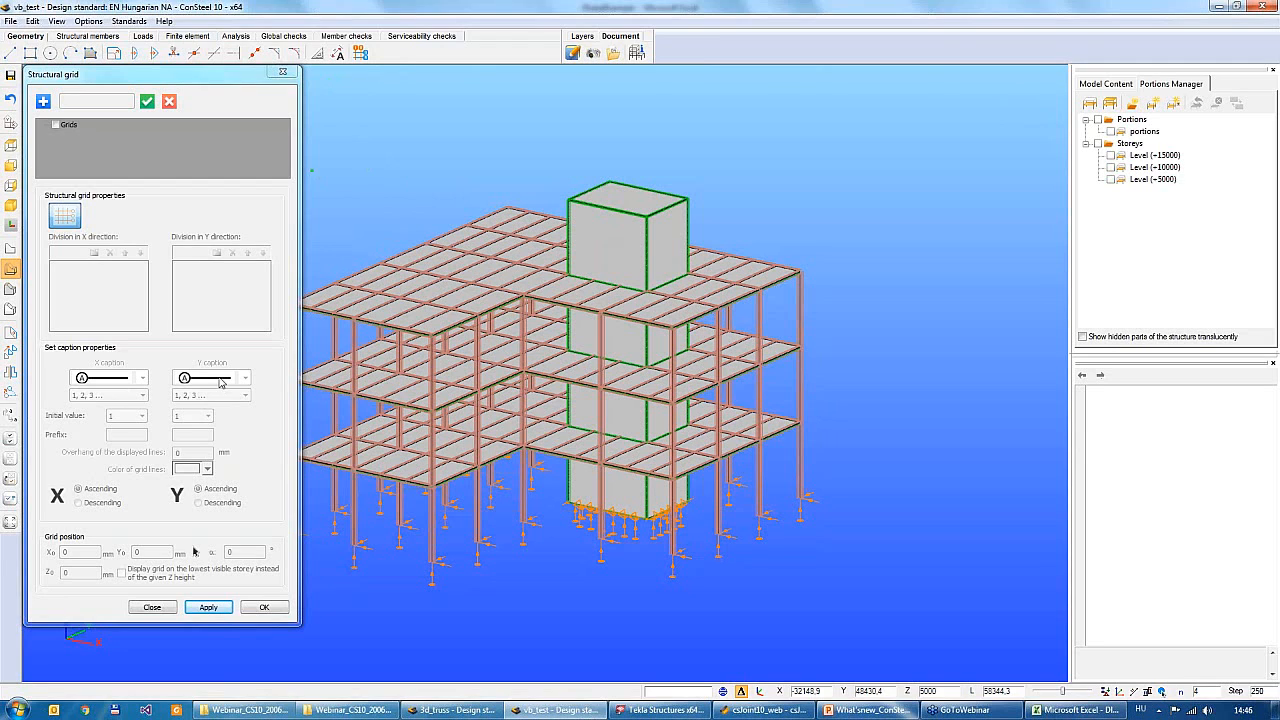
click(43, 102)
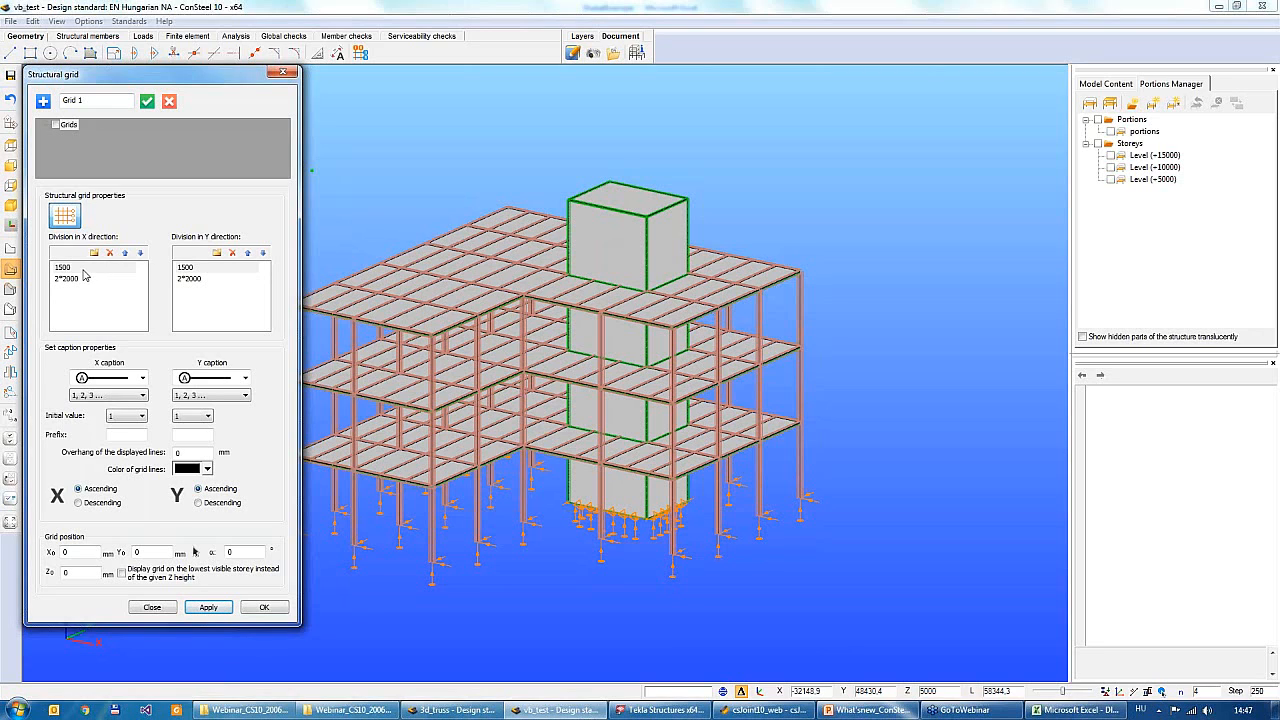
click(77, 278)
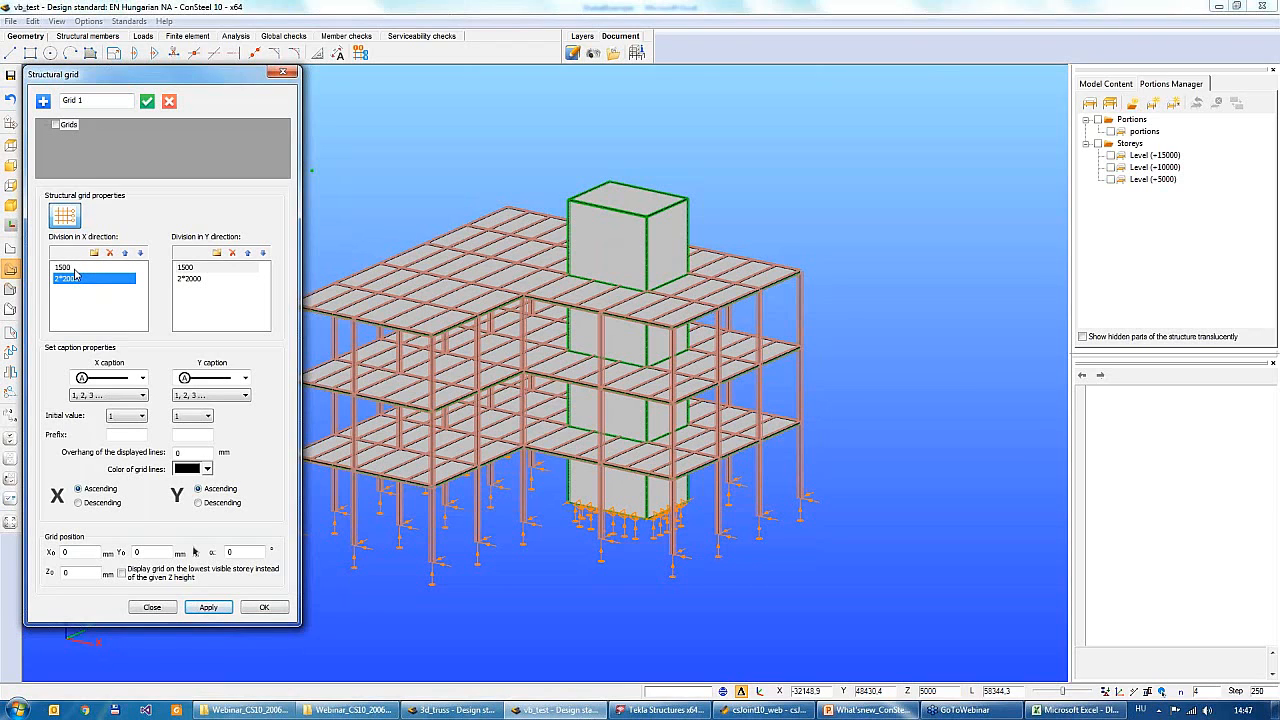
click(94, 252)
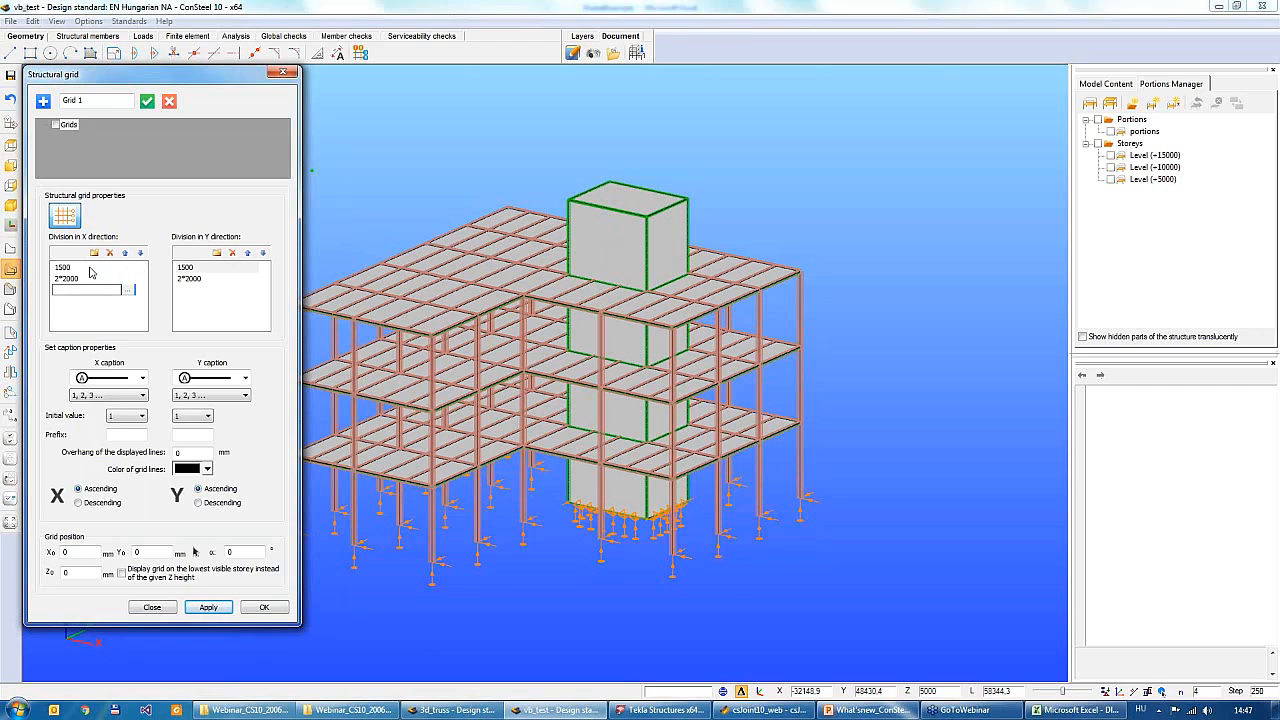
click(90, 279)
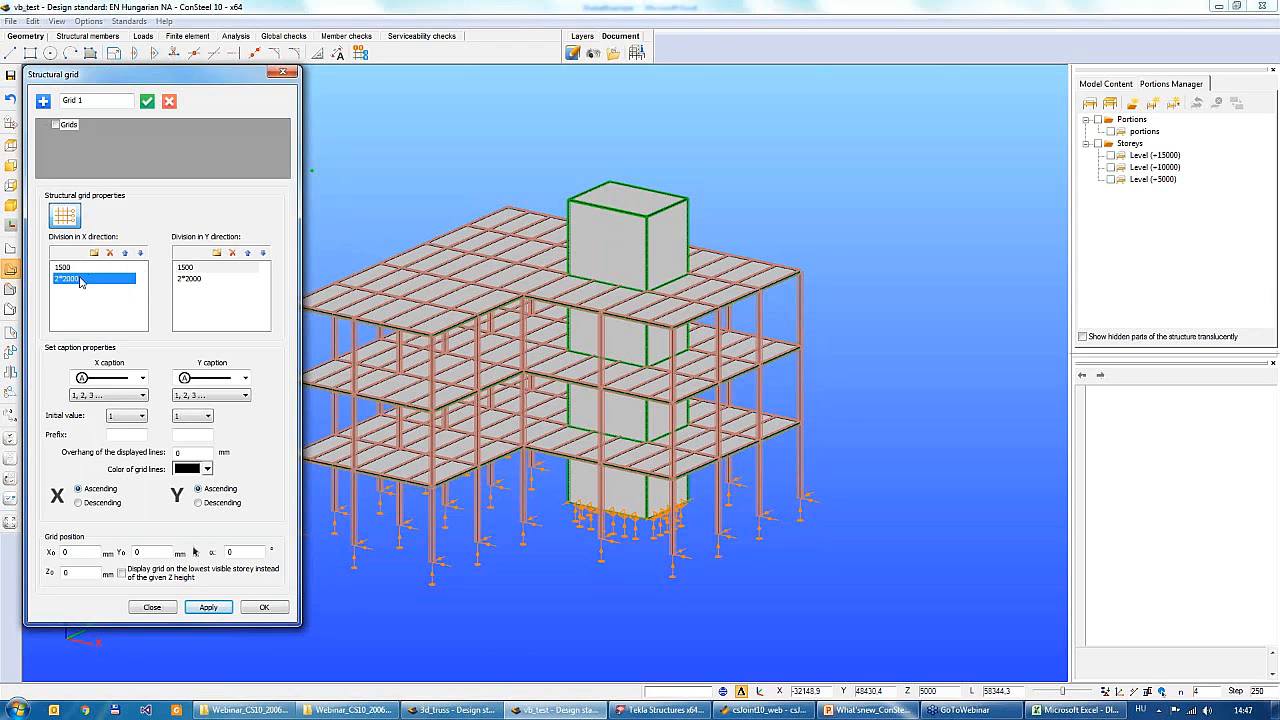
Set the grid's first X-direction division to 5000 and select the 2*2000 division for editing
double_click(70, 268)
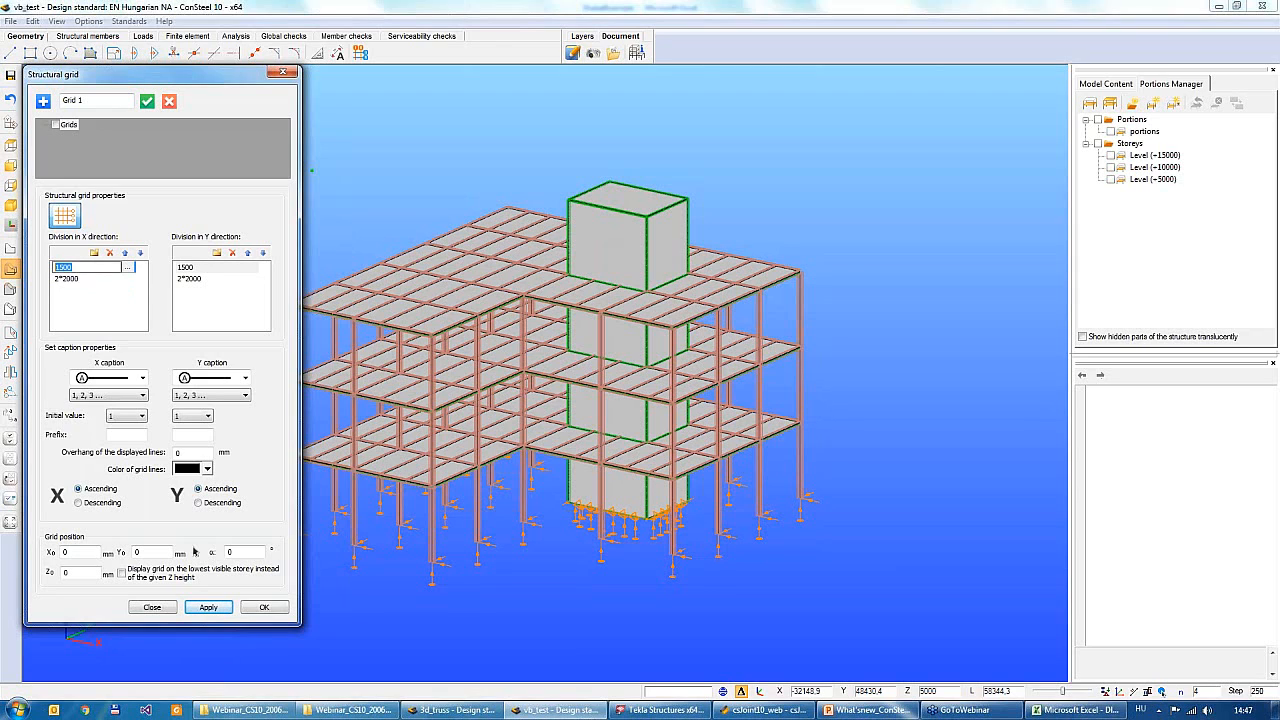
text(5000)
key(Return)
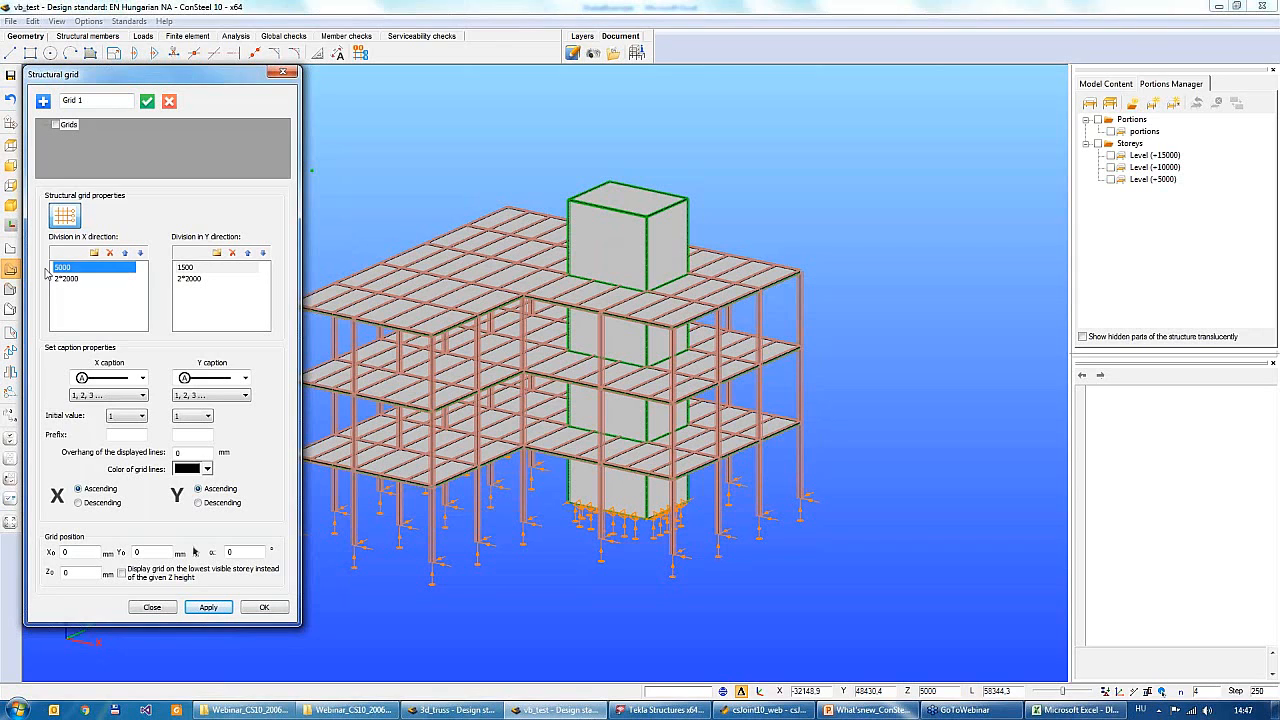
double_click(54, 280)
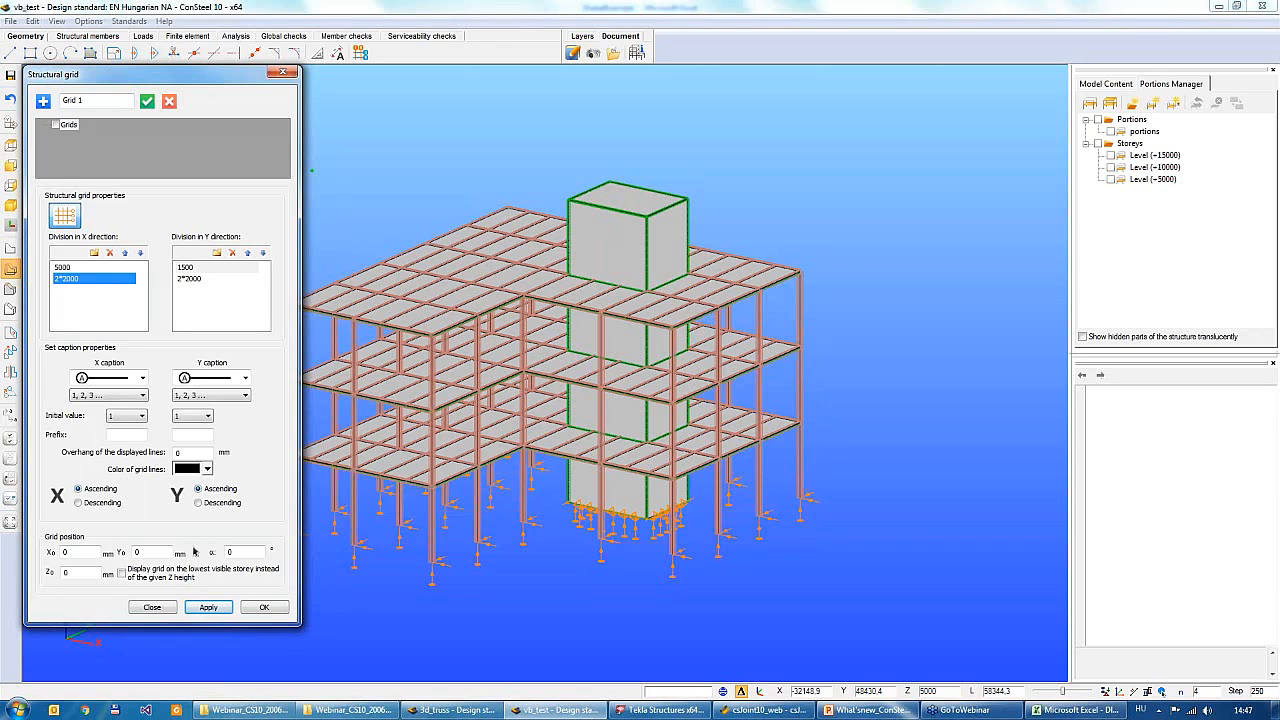
Set the second X-direction grid division to 2*6000 and add a third division of 5500
click(58, 280)
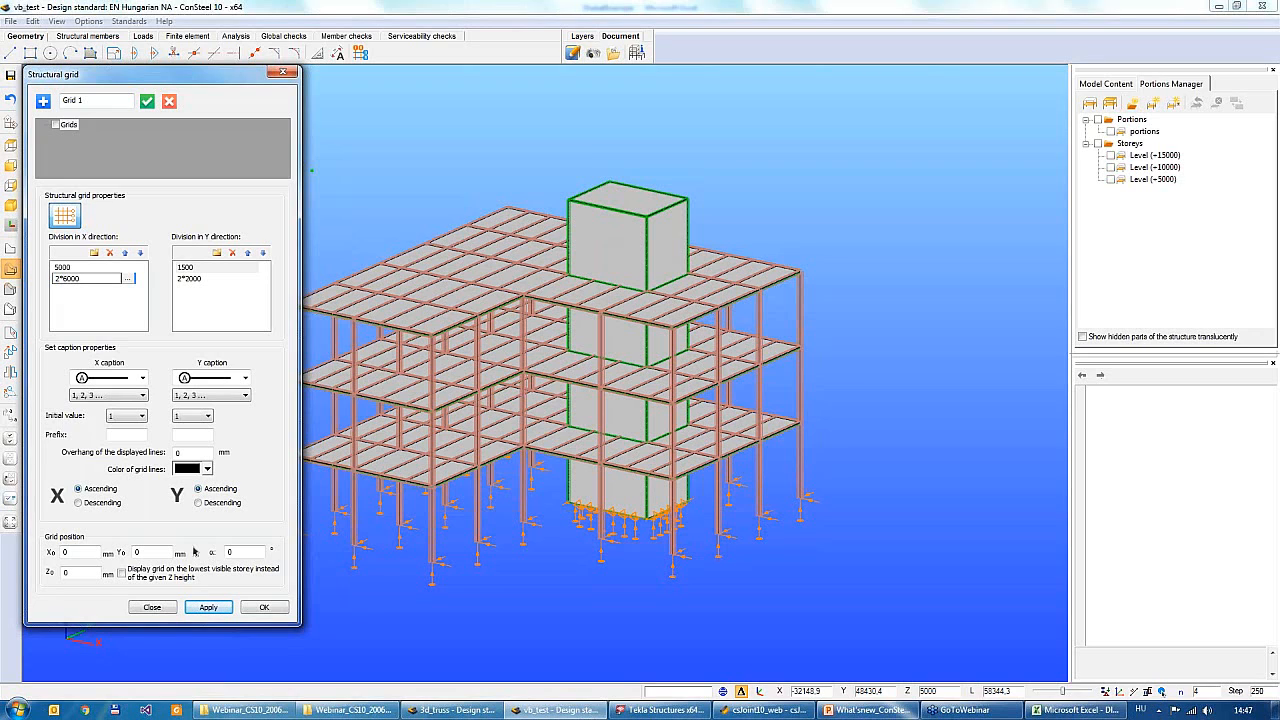
key(Return)
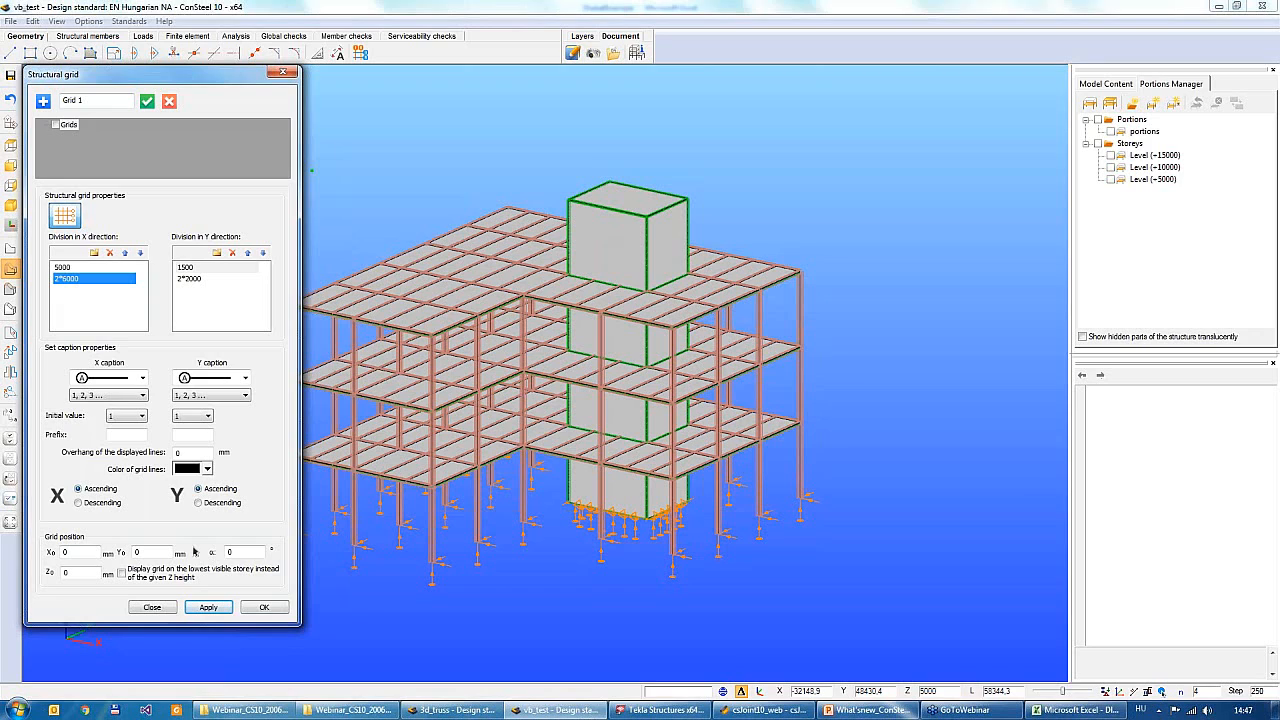
click(95, 254)
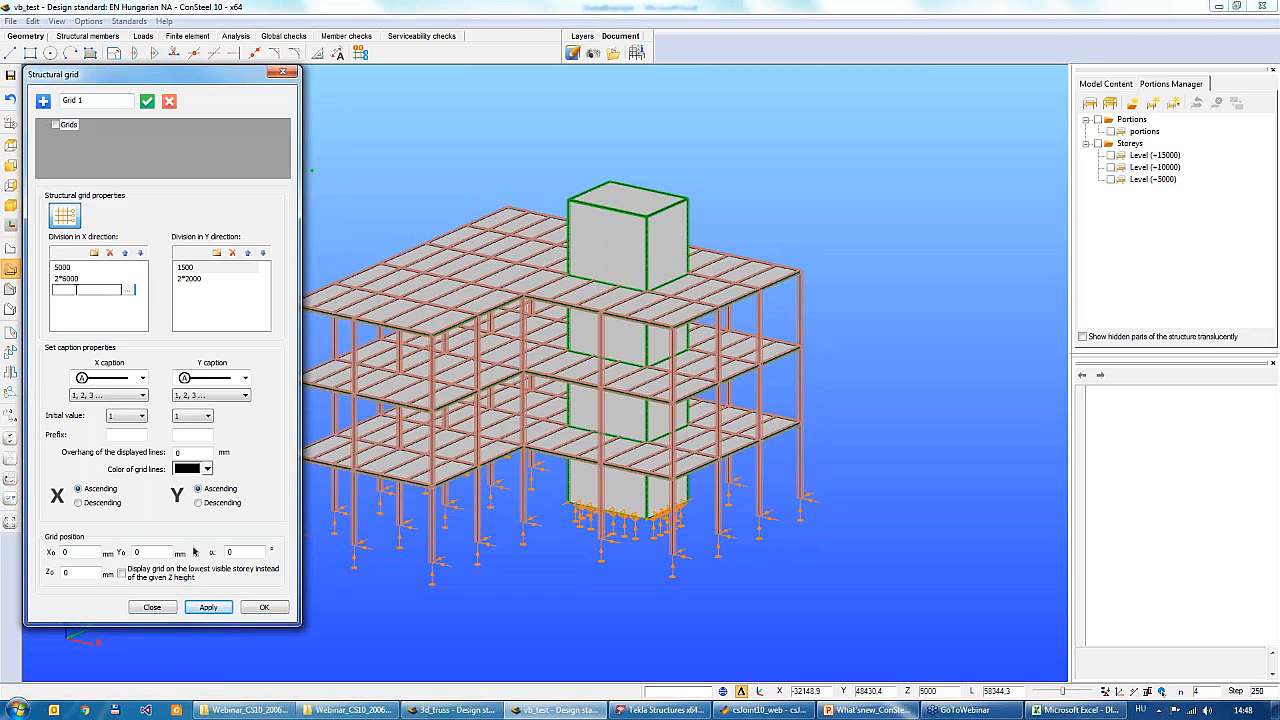
text(5500)
key(Return)
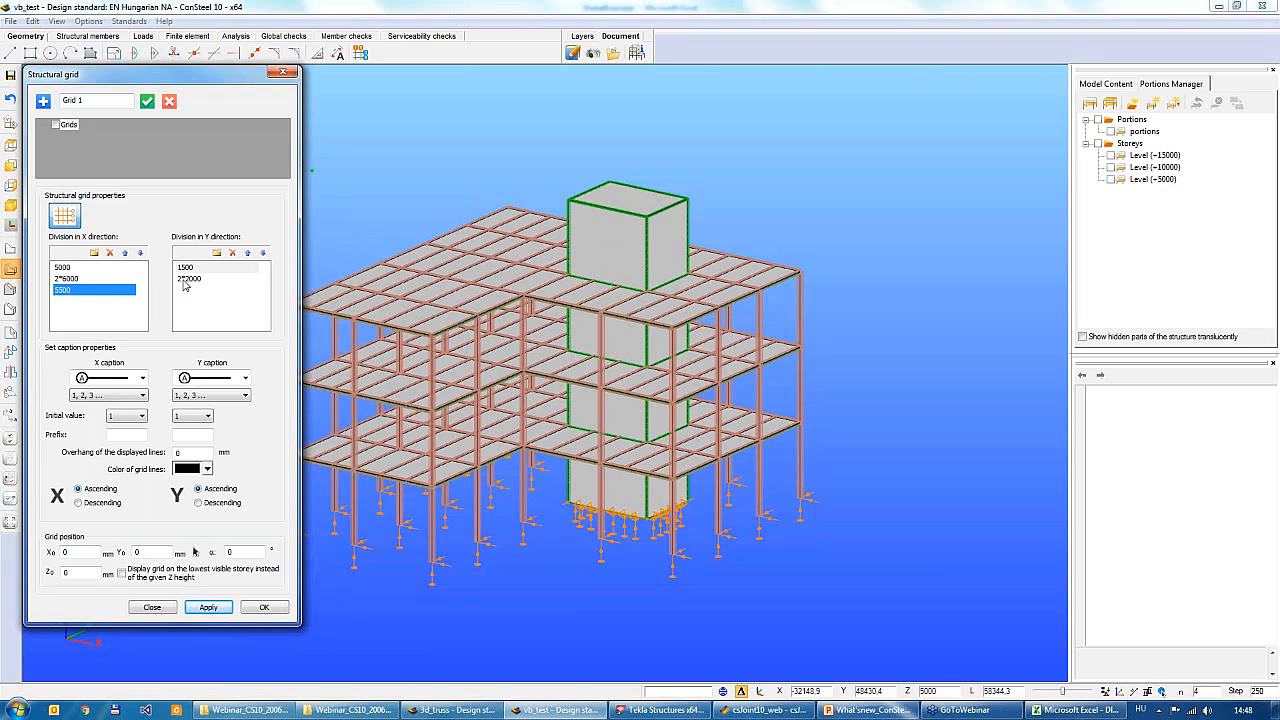
Change the grid divisions in the Y direction to 3*5000 and 2*4500
click(190, 278)
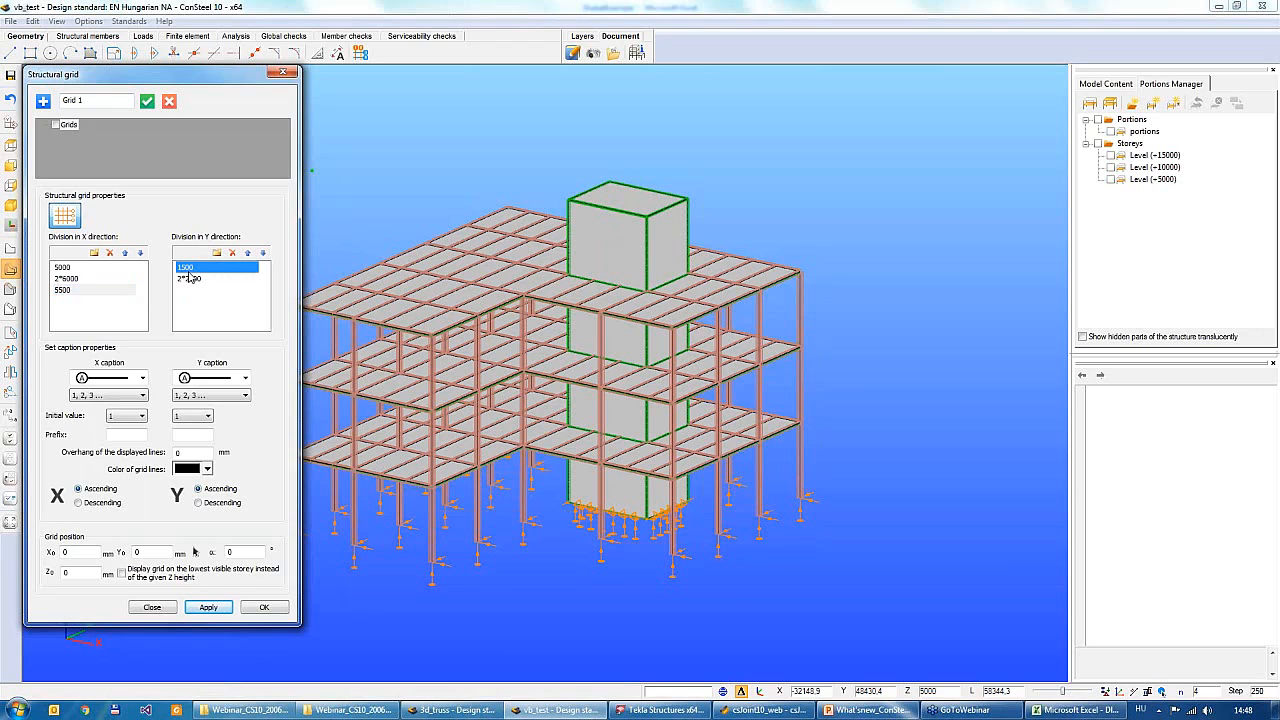
click(190, 270)
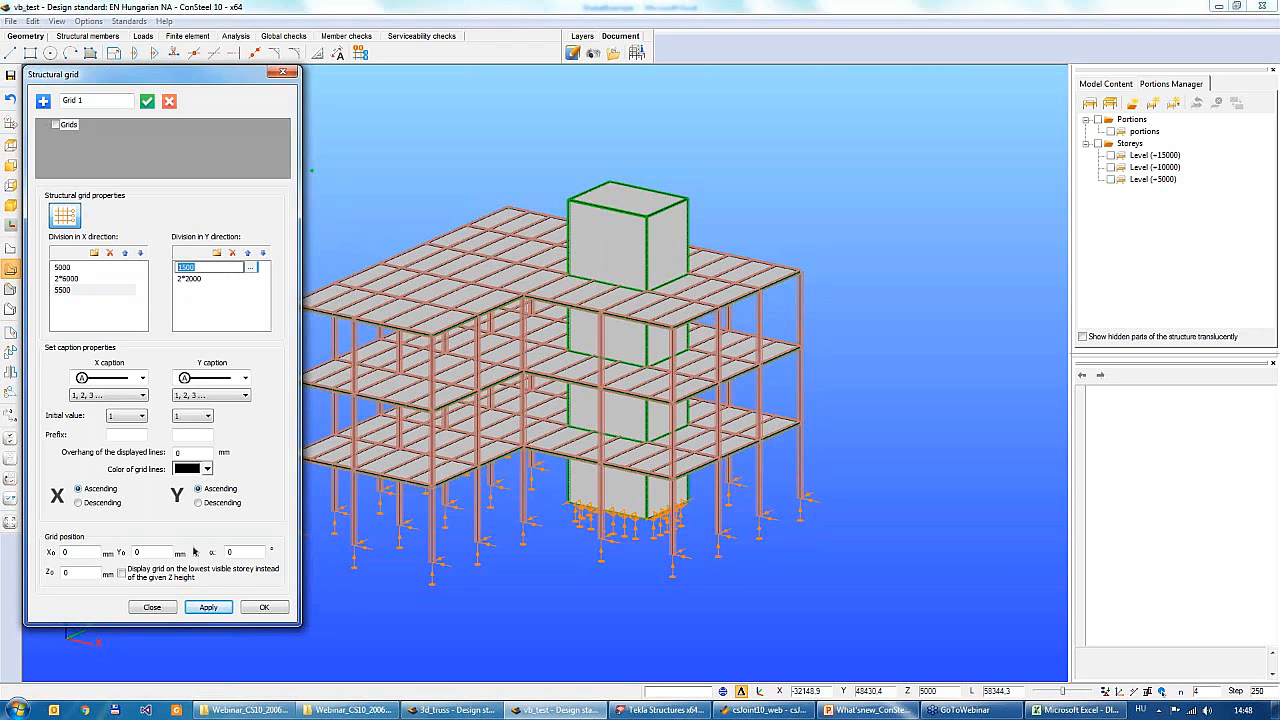
text(3*5000)
key(Return)
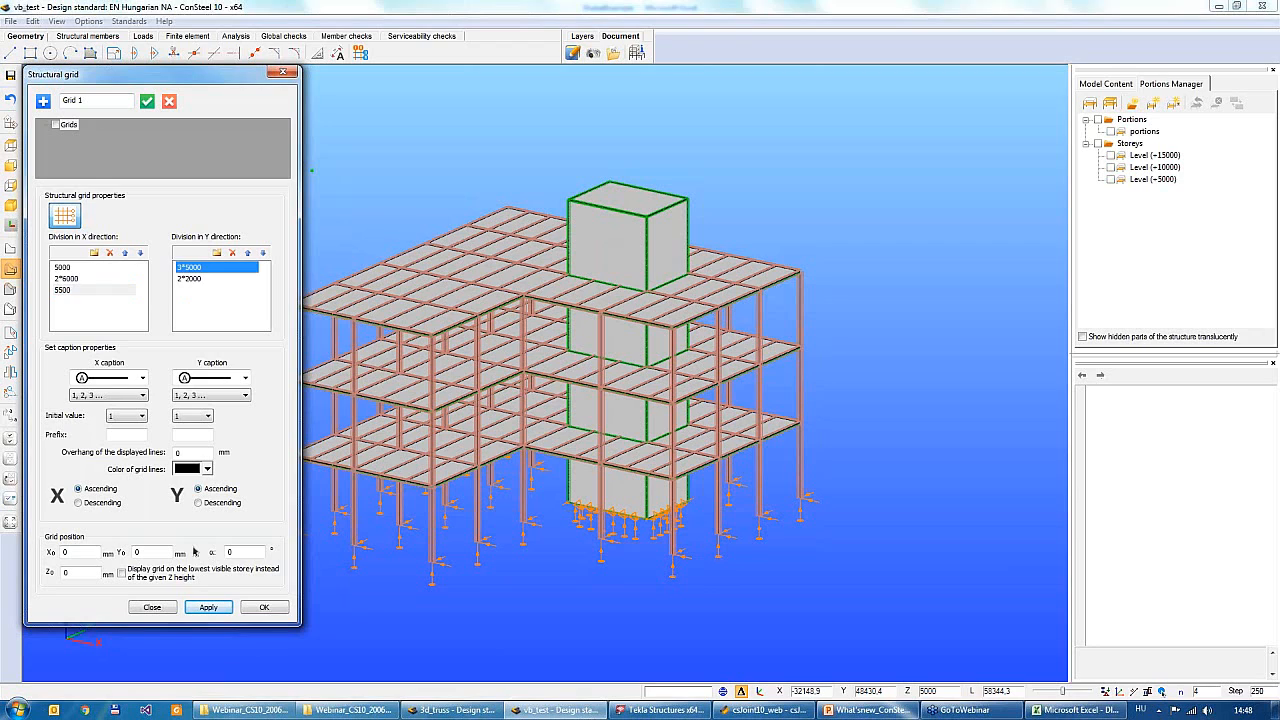
double_click(208, 281)
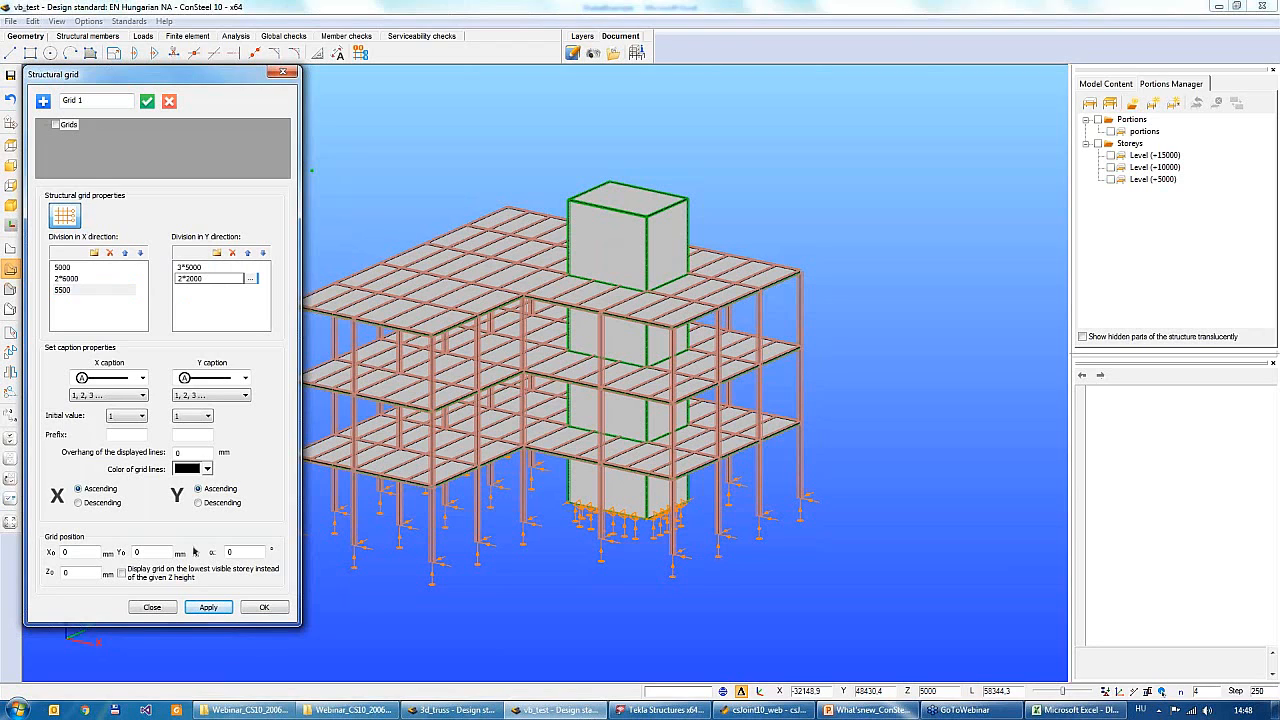
drag(202, 281, 144, 276)
text(2*4500)
key(Return)
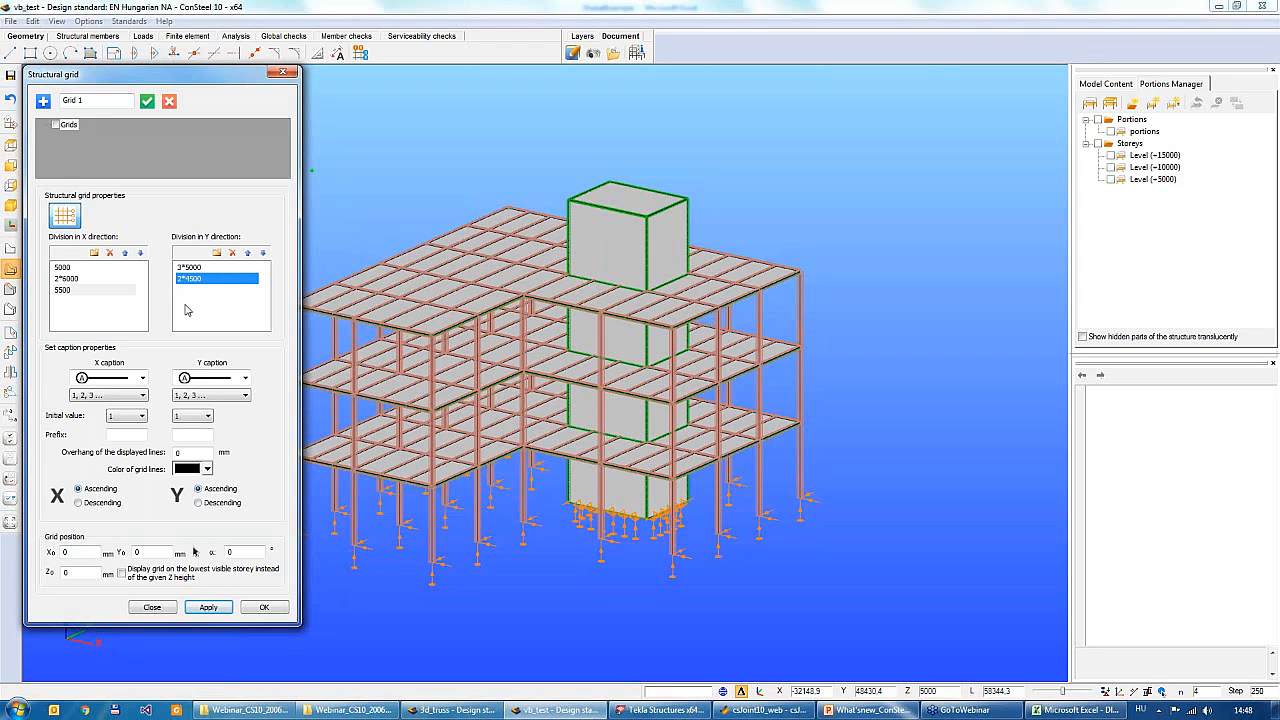
Keep start-side captions numbered 1, 2, 3 for X and set the Y captions to A, B, C lettering
click(110, 379)
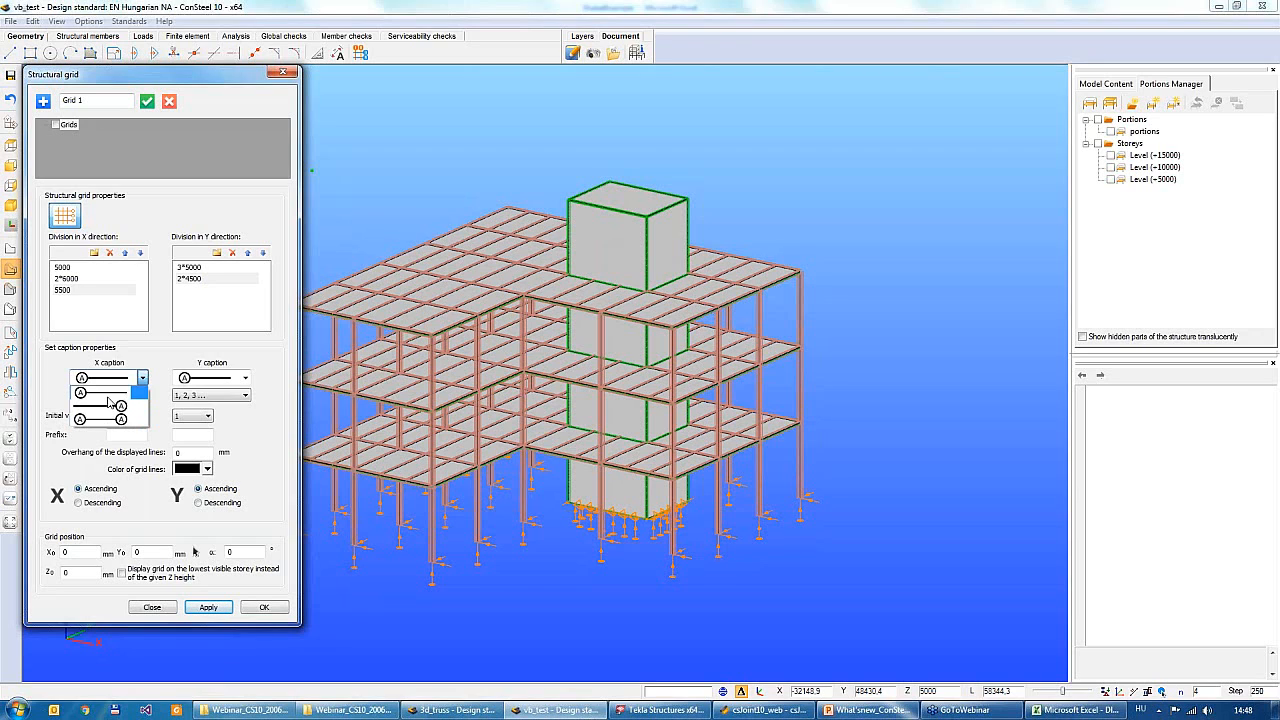
click(118, 392)
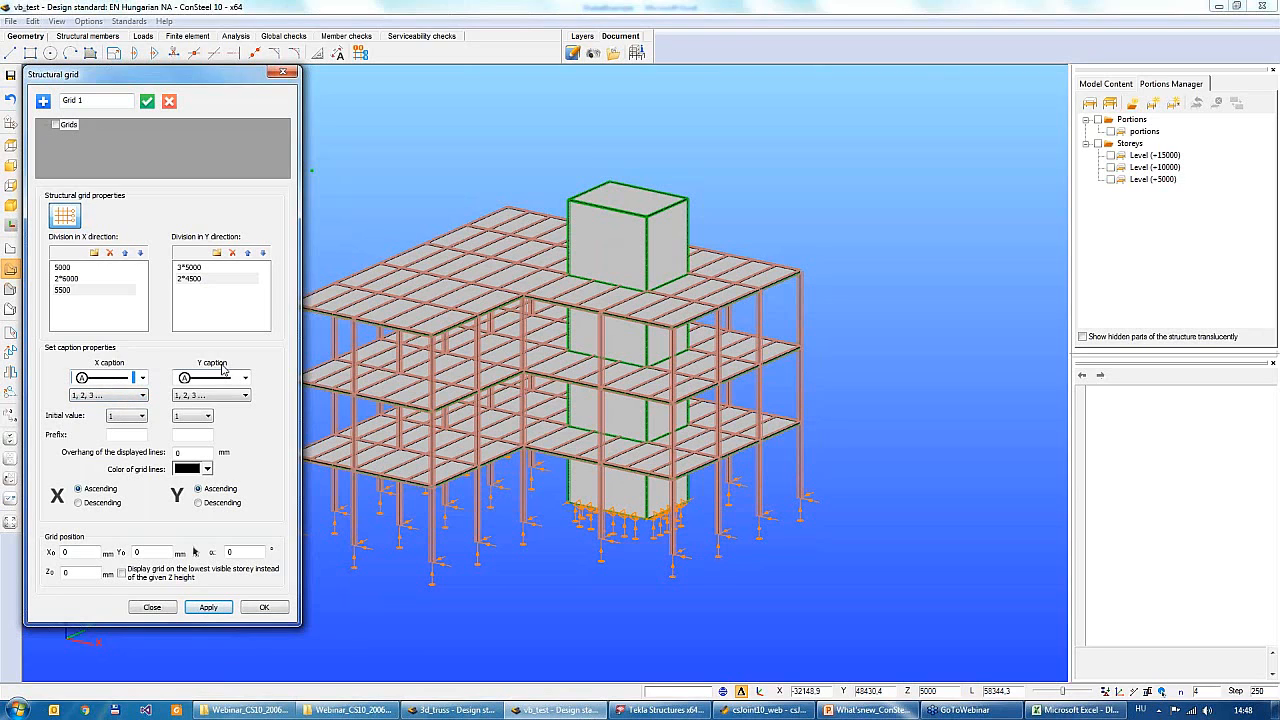
click(143, 397)
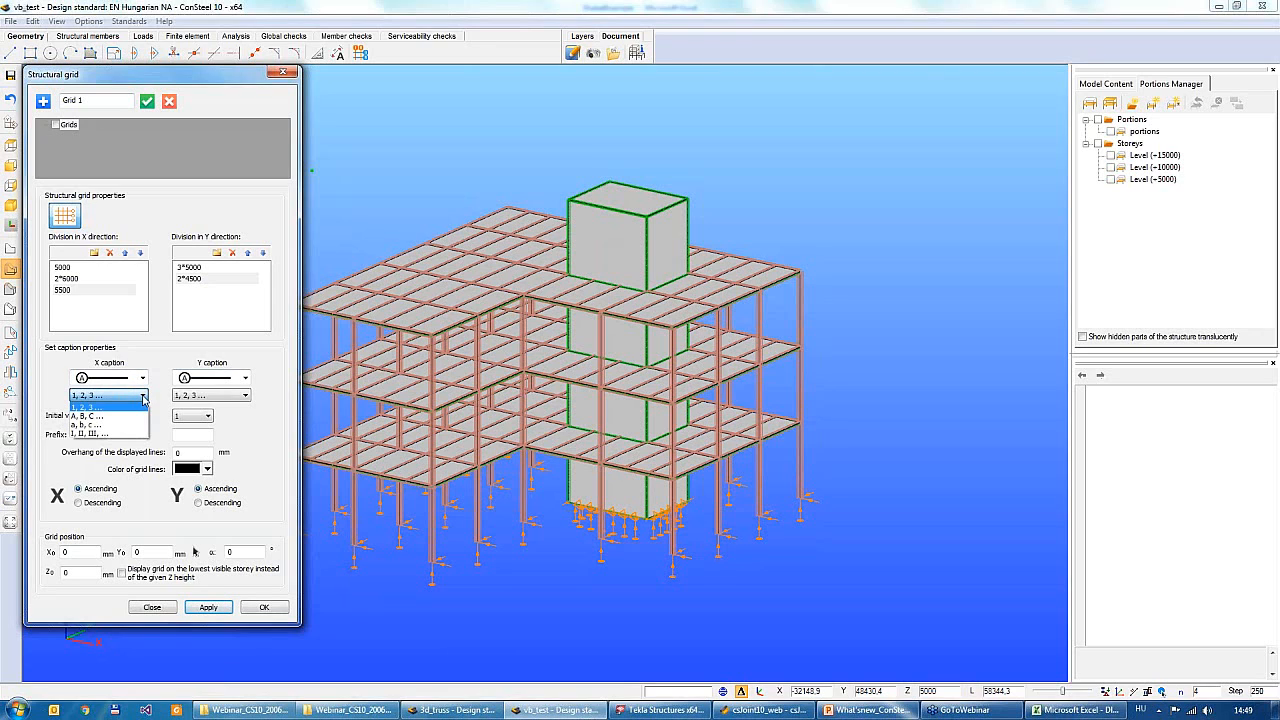
click(80, 408)
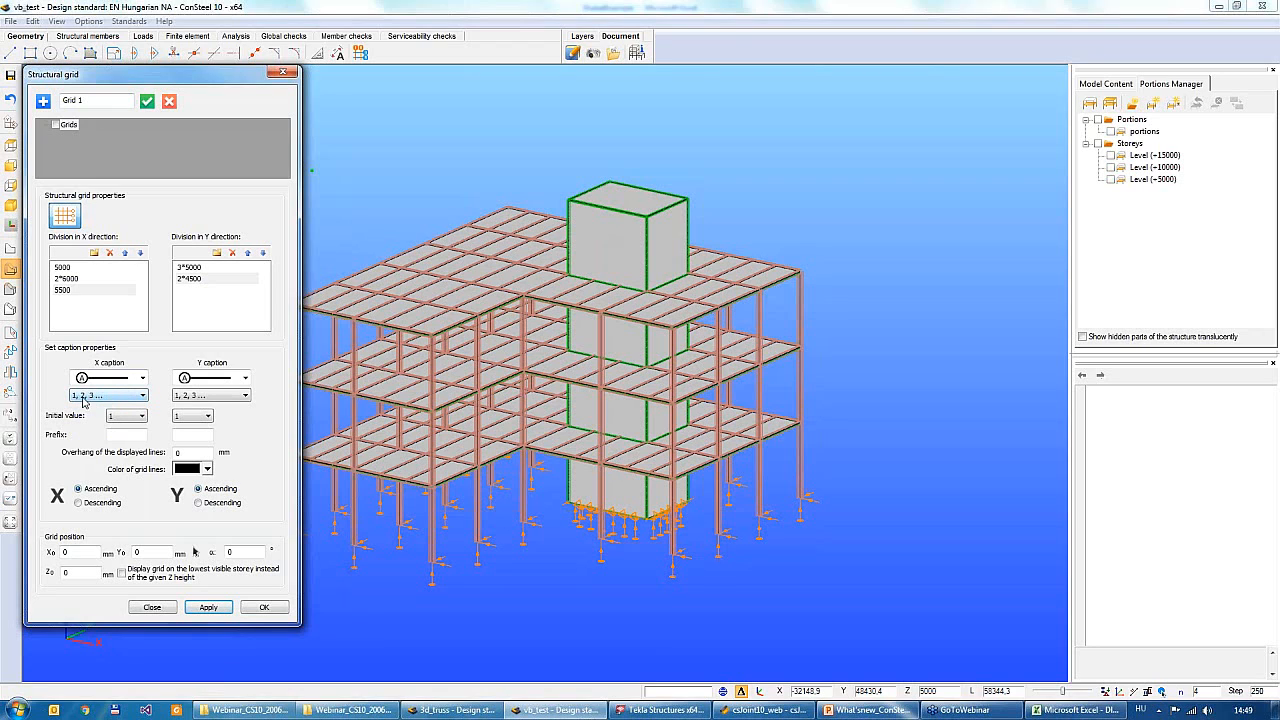
click(215, 396)
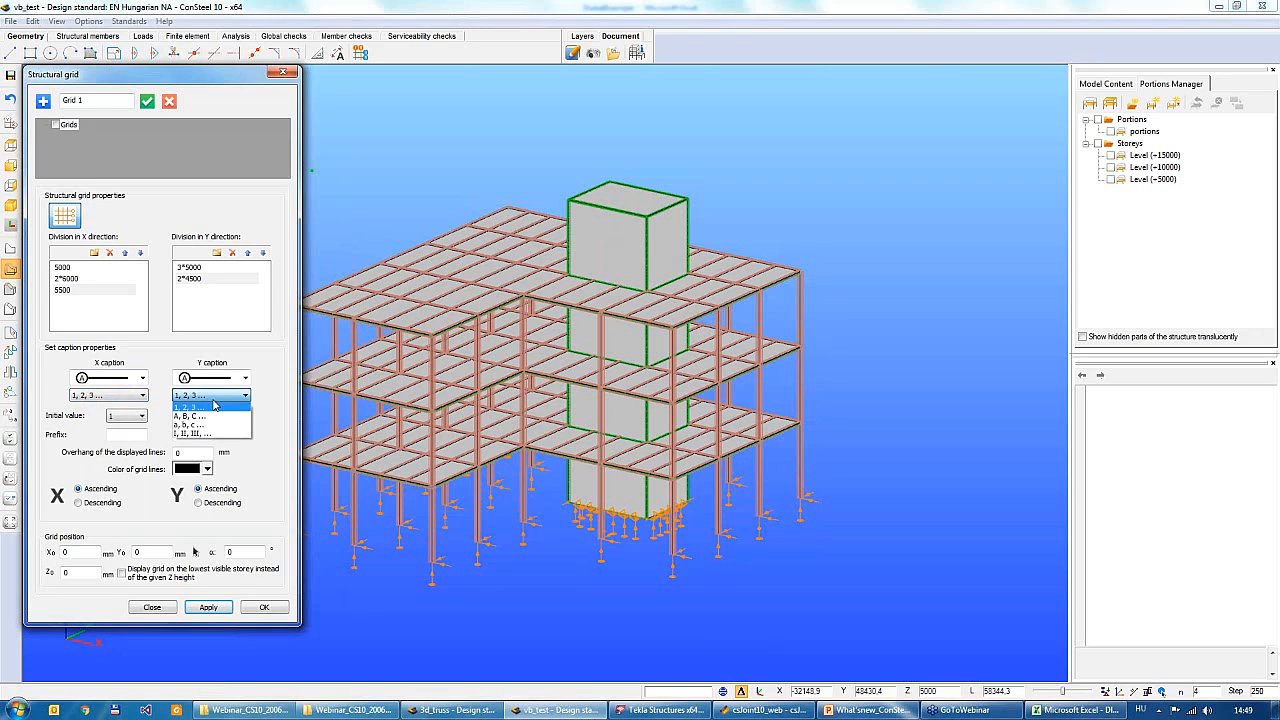
click(204, 418)
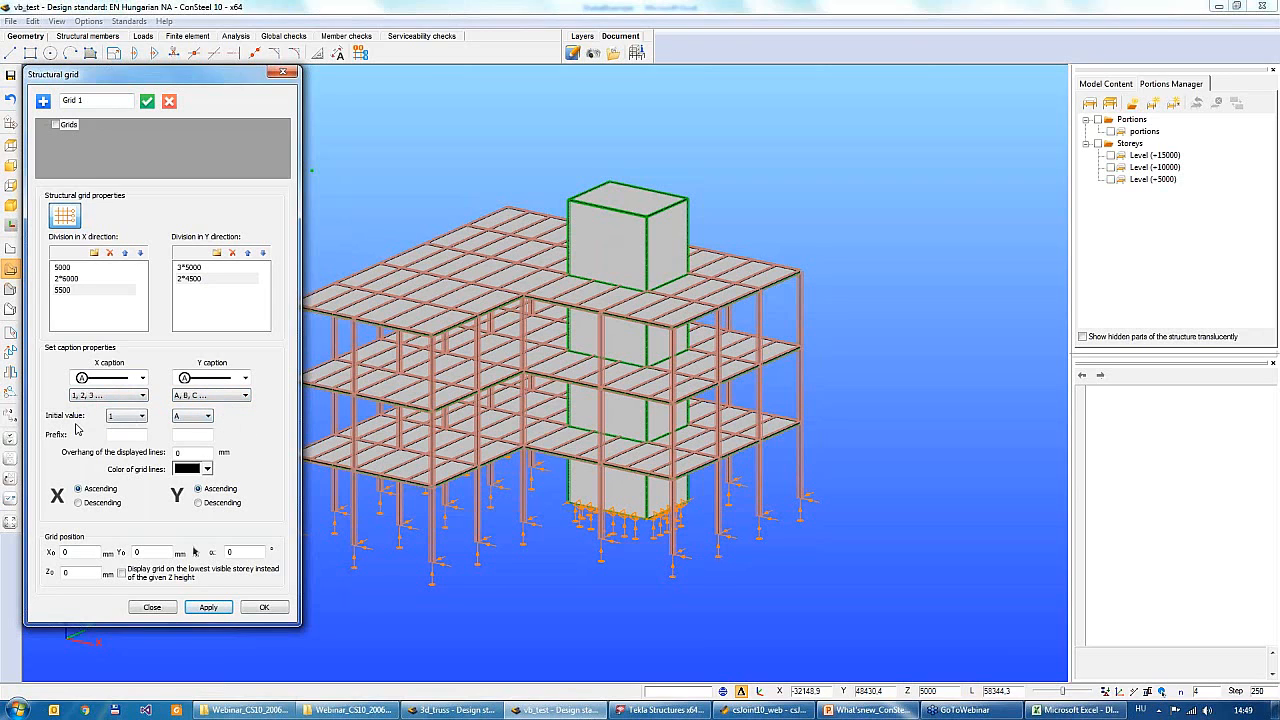
Set the overhang of the displayed grid lines to 2000 mm
key(Tab)
double_click(194, 454)
text(2000)
Keep the grid origin and rotation at 0, enable display on the lowest visible storey, and create Grid 1
click(144, 551)
click(197, 553)
middle_drag(429, 580, 531, 560)
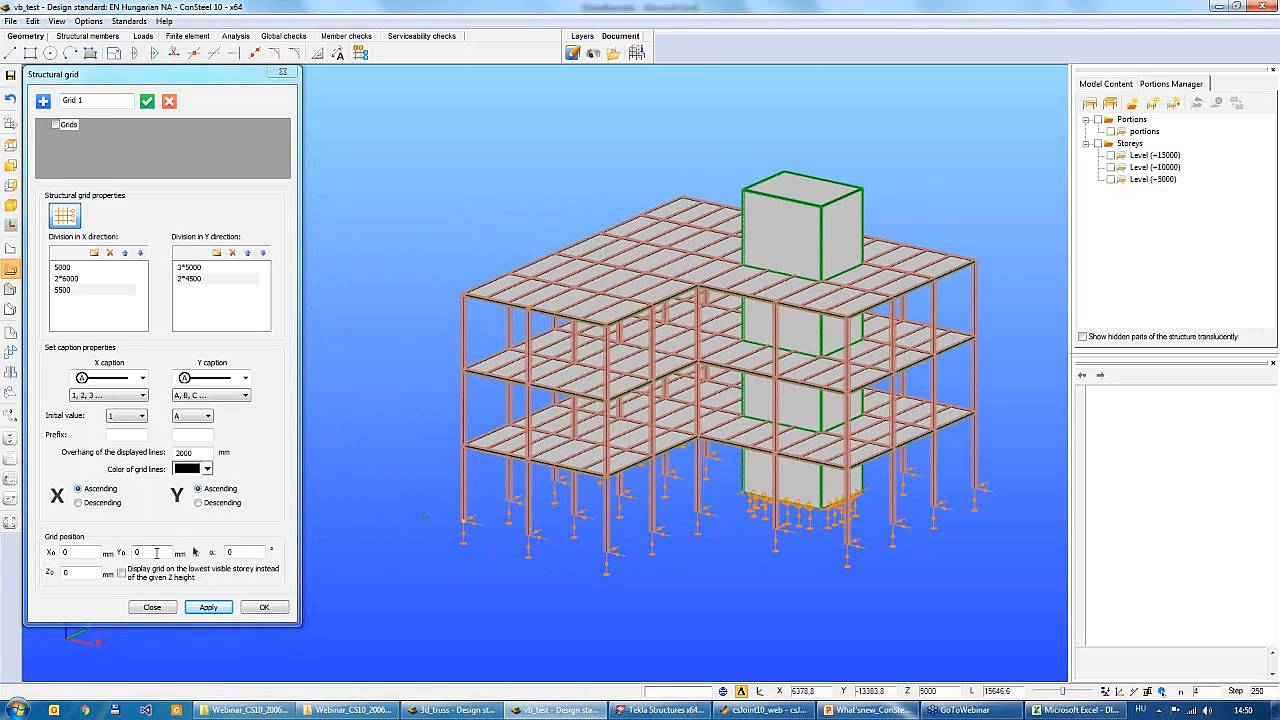
click(241, 551)
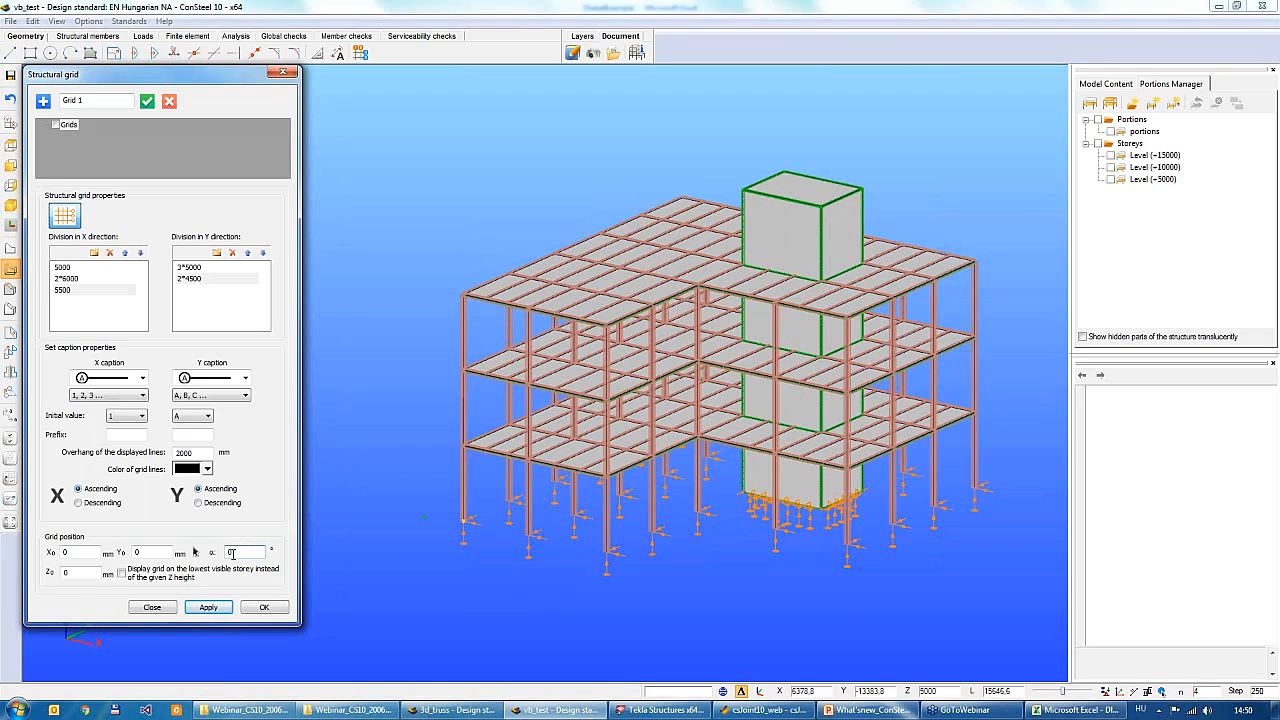
click(89, 571)
click(122, 573)
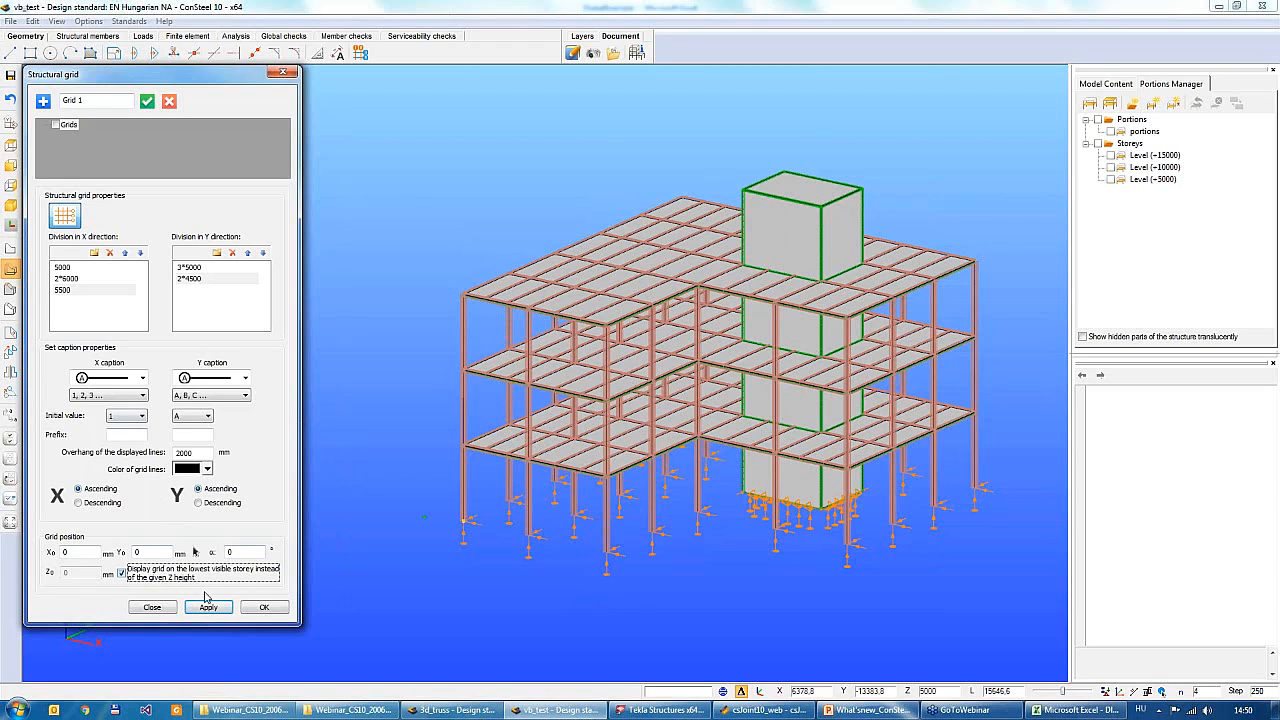
click(147, 104)
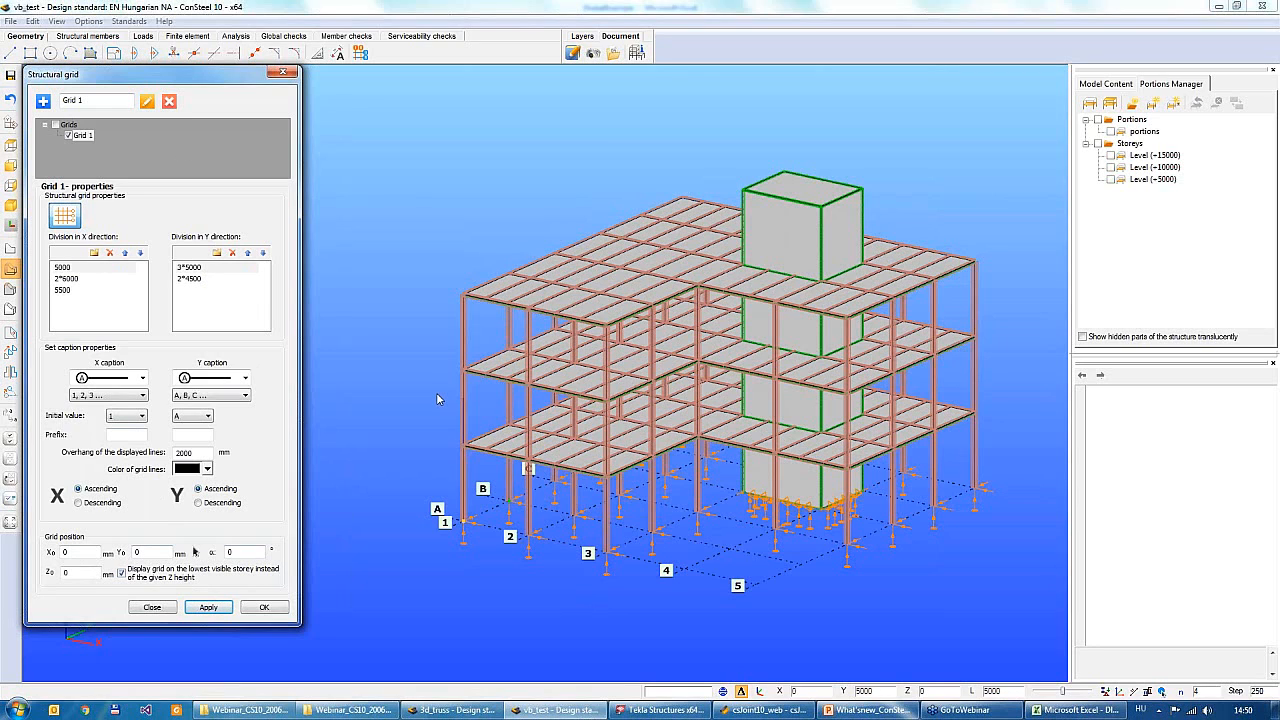
click(265, 607)
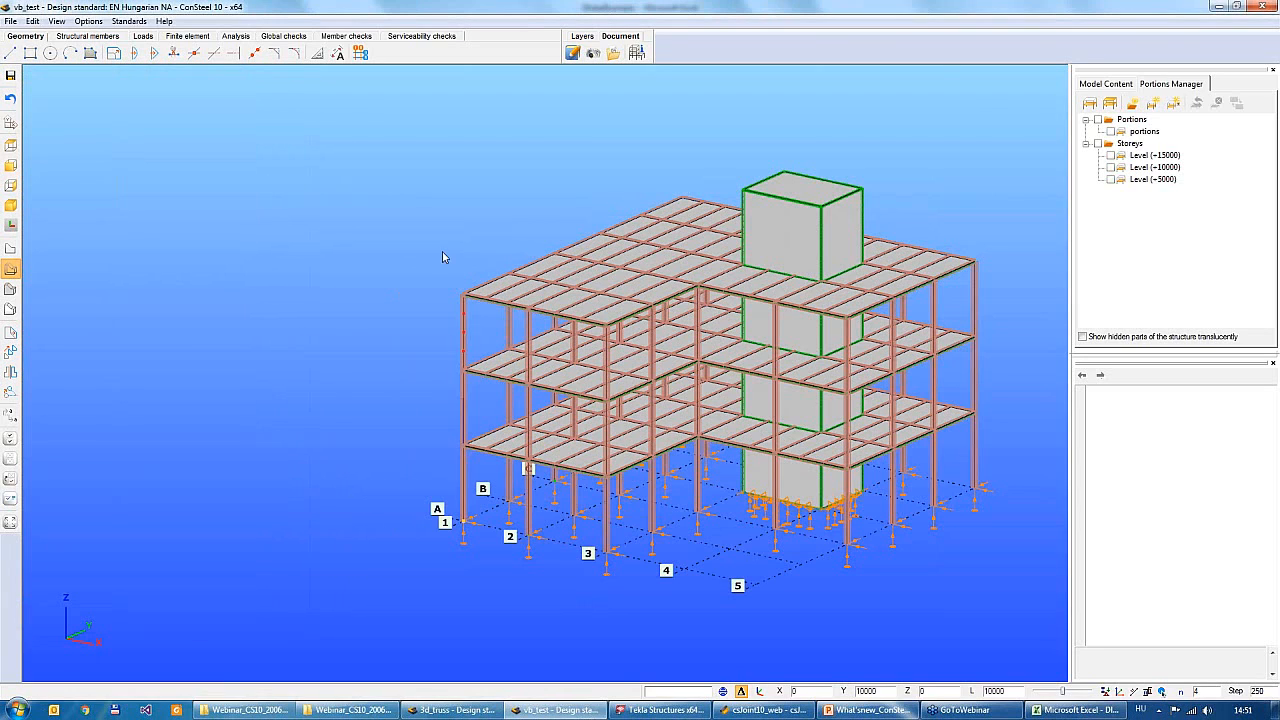
Reopen the structural grid settings and switch the visibility of Grid 1 off and back on
click(361, 57)
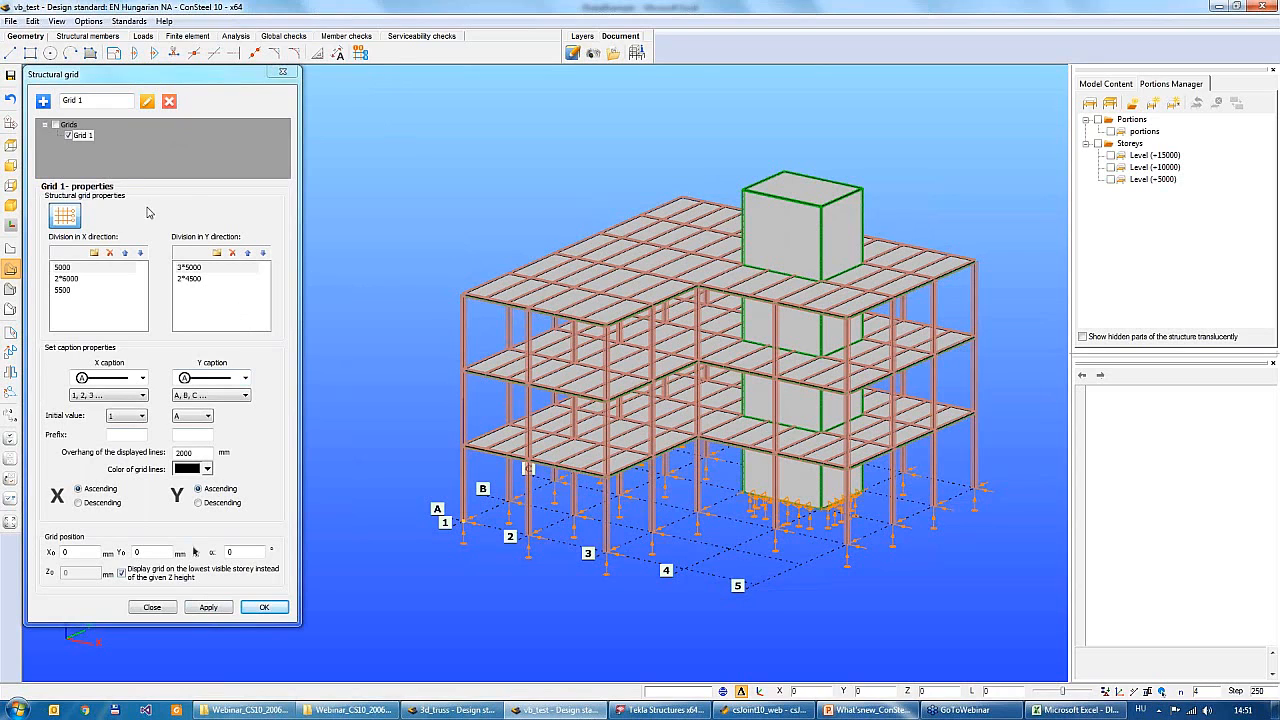
click(67, 137)
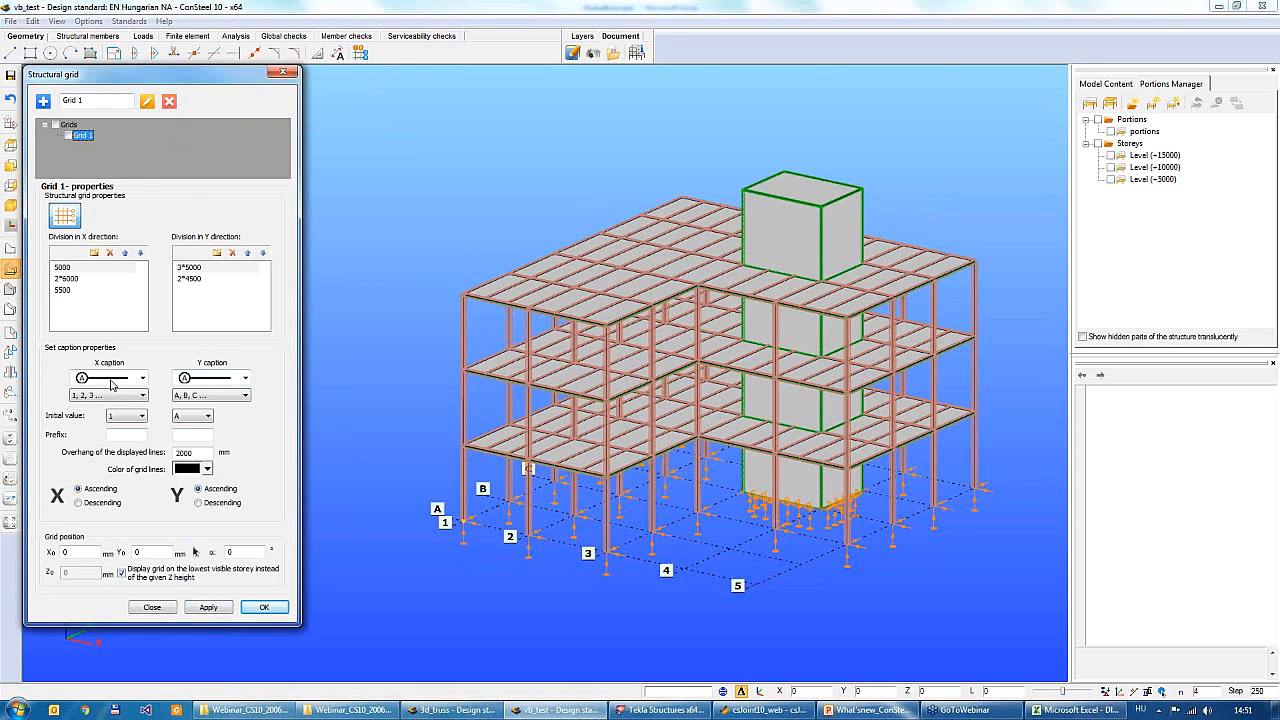
click(208, 608)
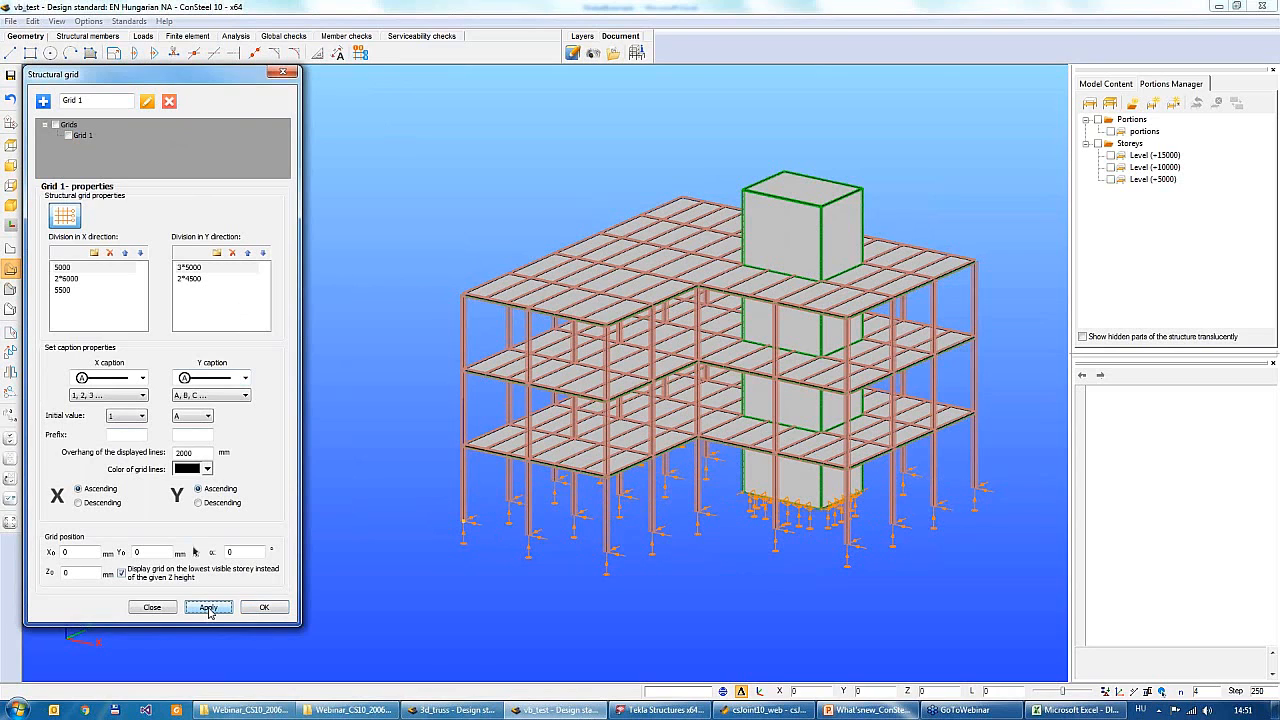
click(68, 137)
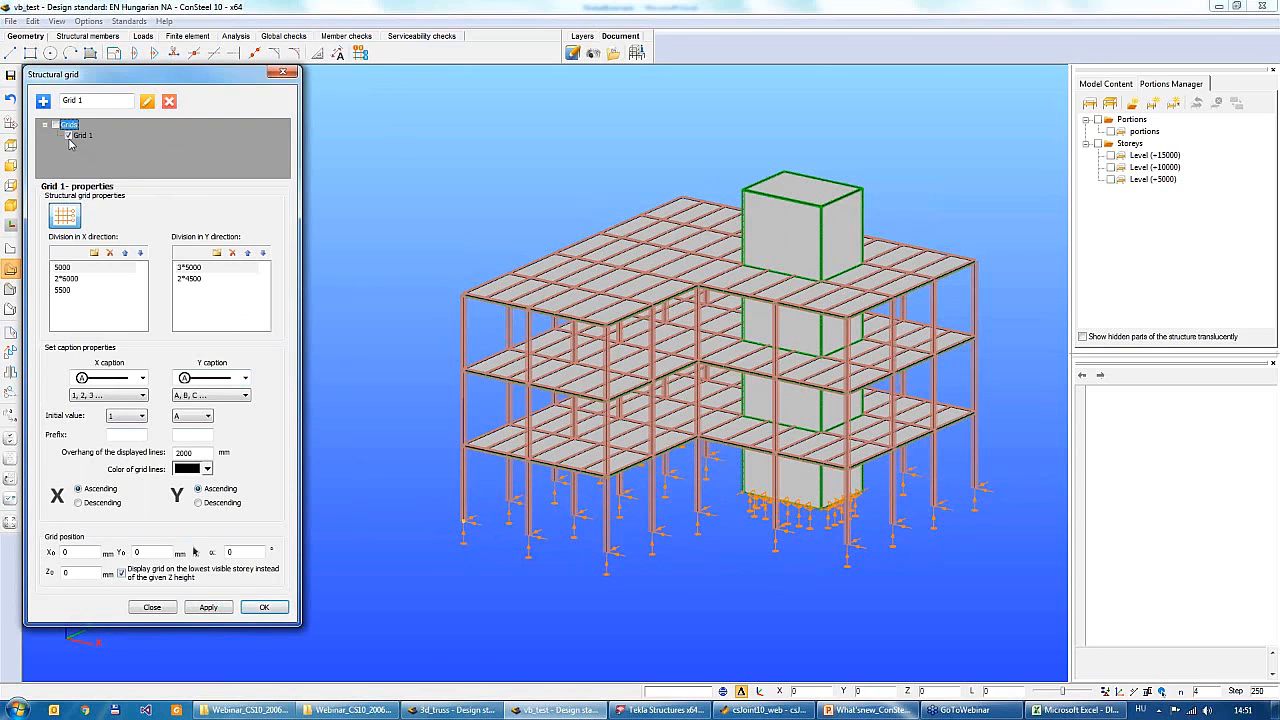
click(208, 607)
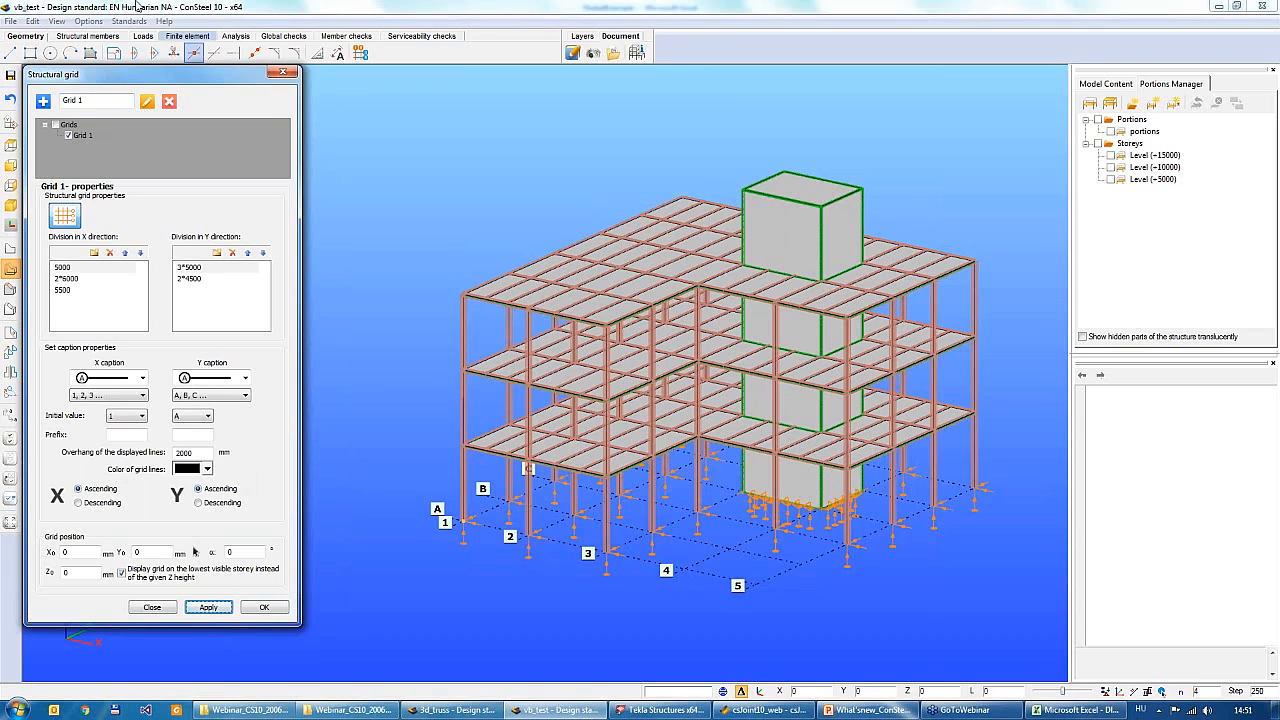
Start defining a second structural grid, Grid 2
click(43, 102)
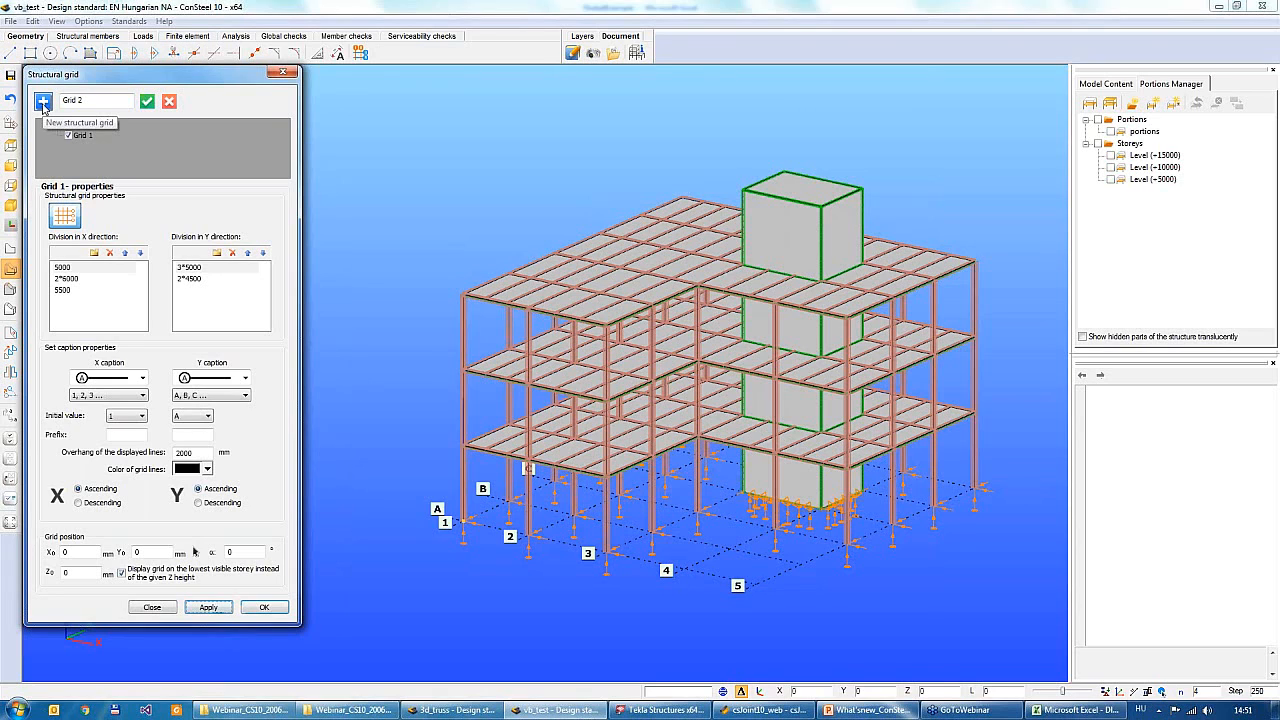
Try reordering the X-direction divisions by moving 2*6000 down and back up the list
click(79, 278)
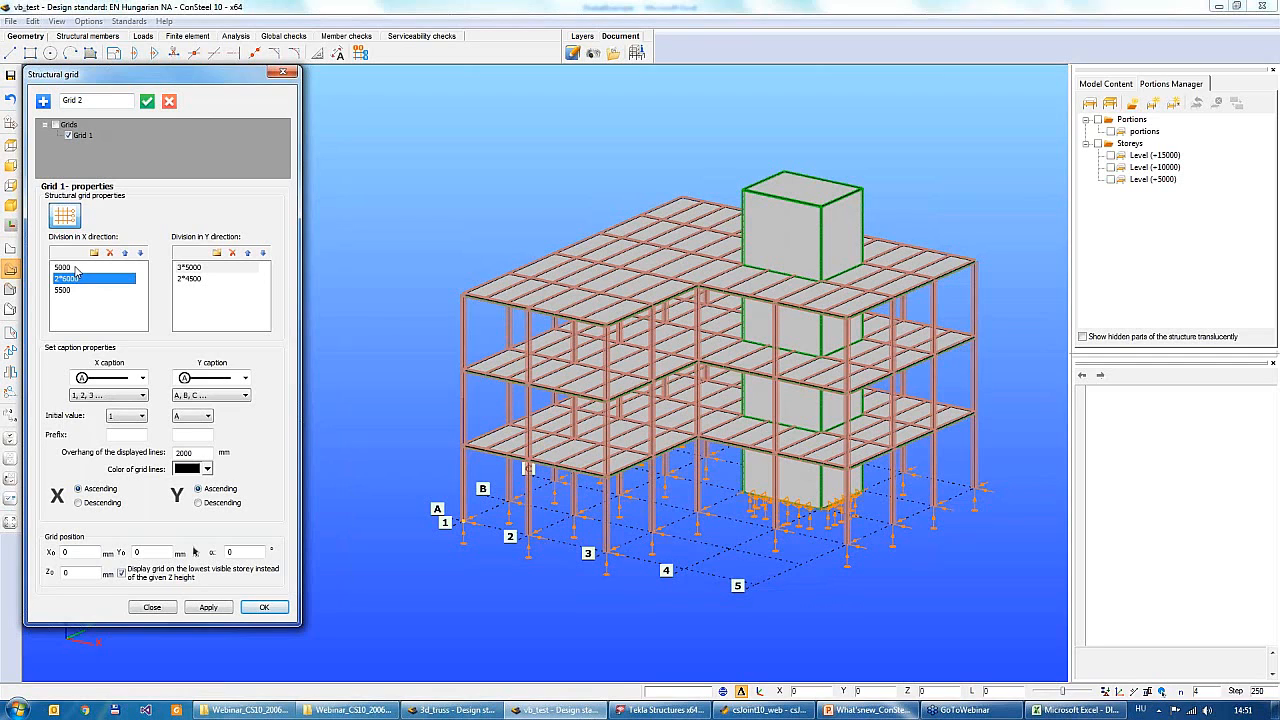
click(140, 253)
click(126, 253)
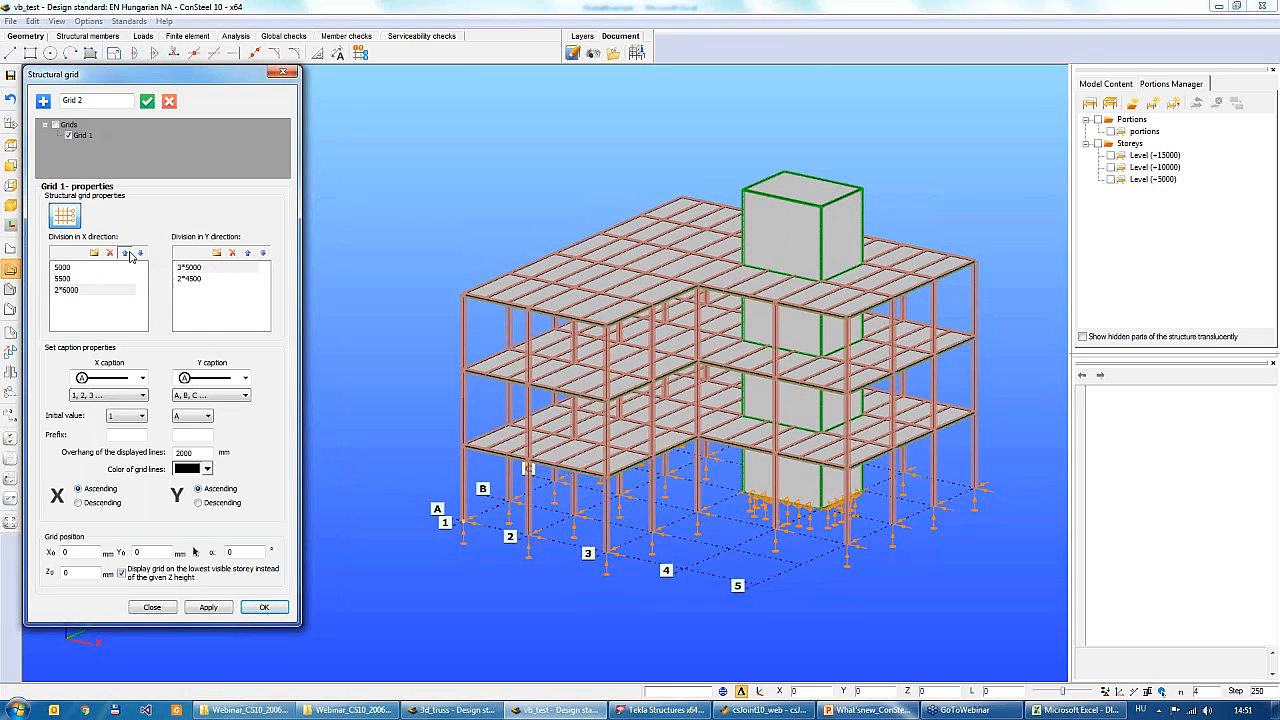
click(126, 253)
click(140, 253)
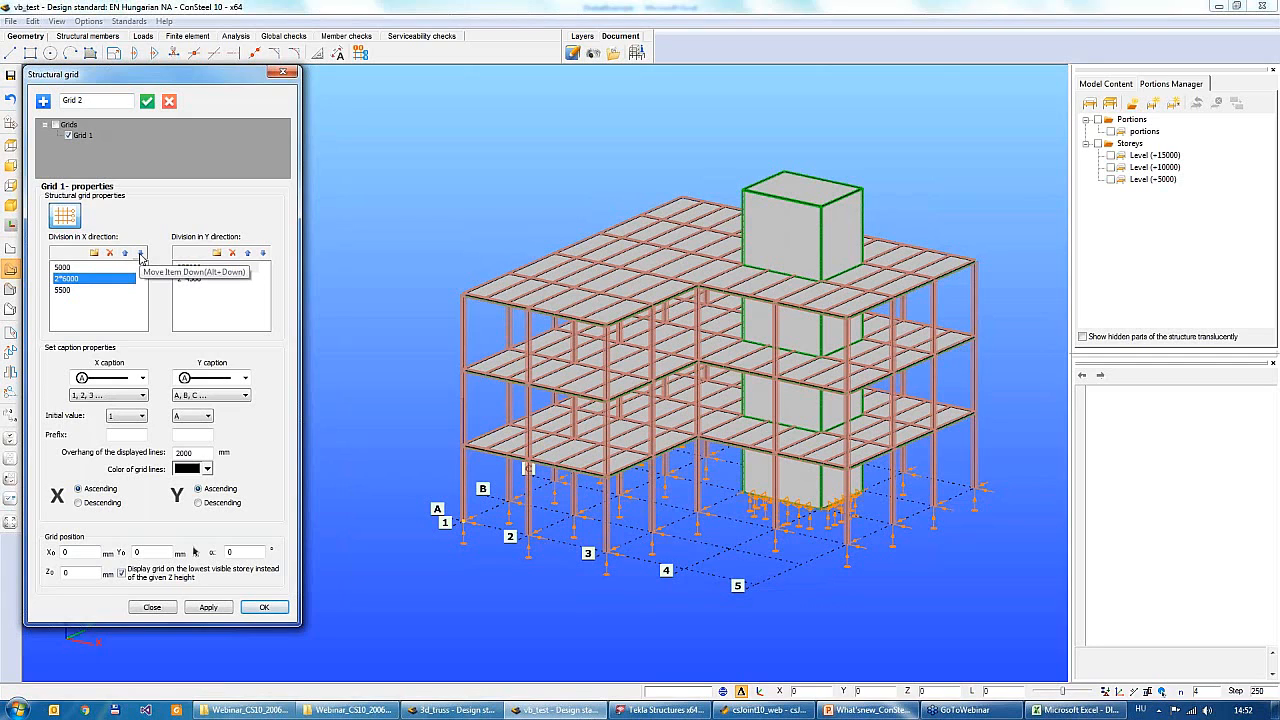
Delete the 5500 division in the X direction and change the second division to 3*5500
click(63, 290)
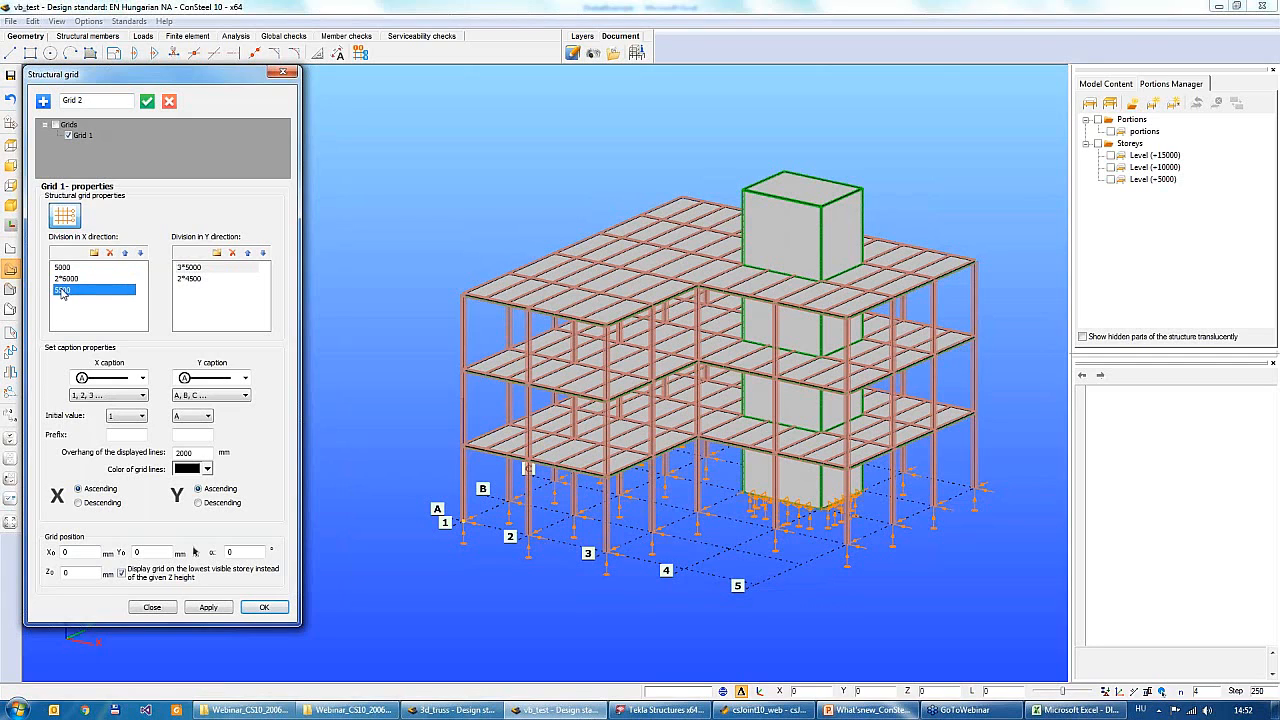
click(110, 254)
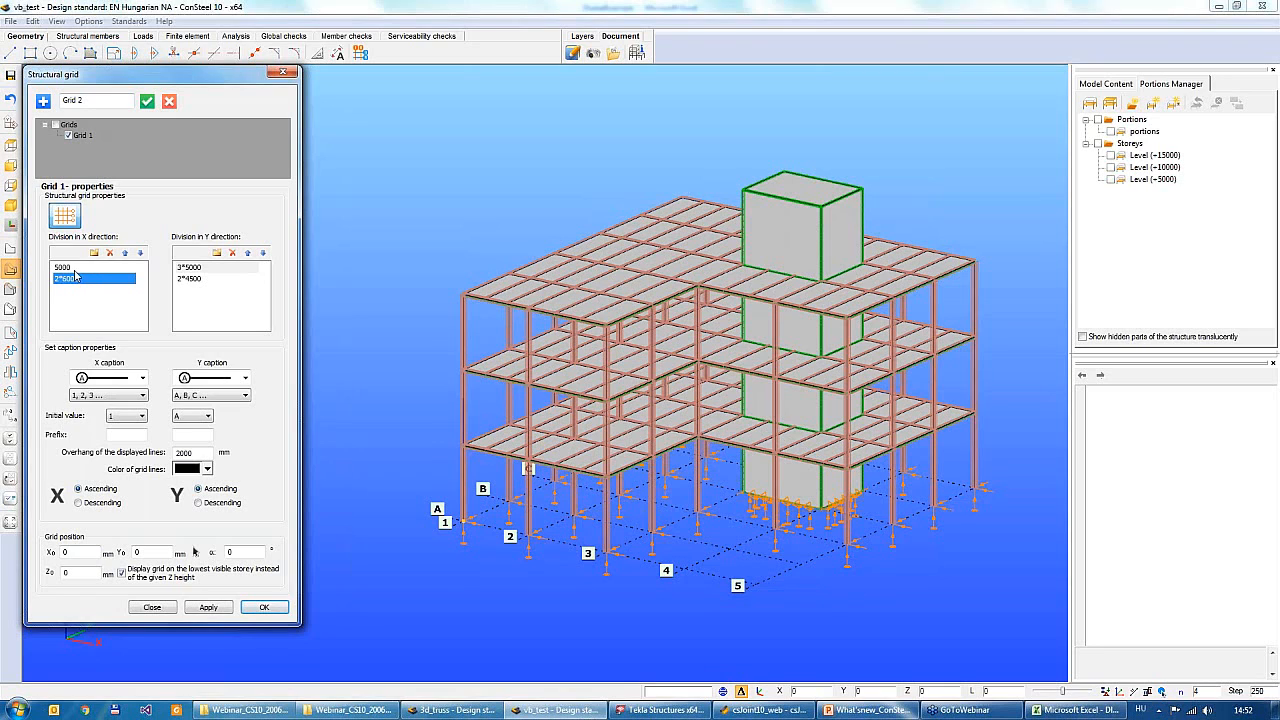
click(74, 269)
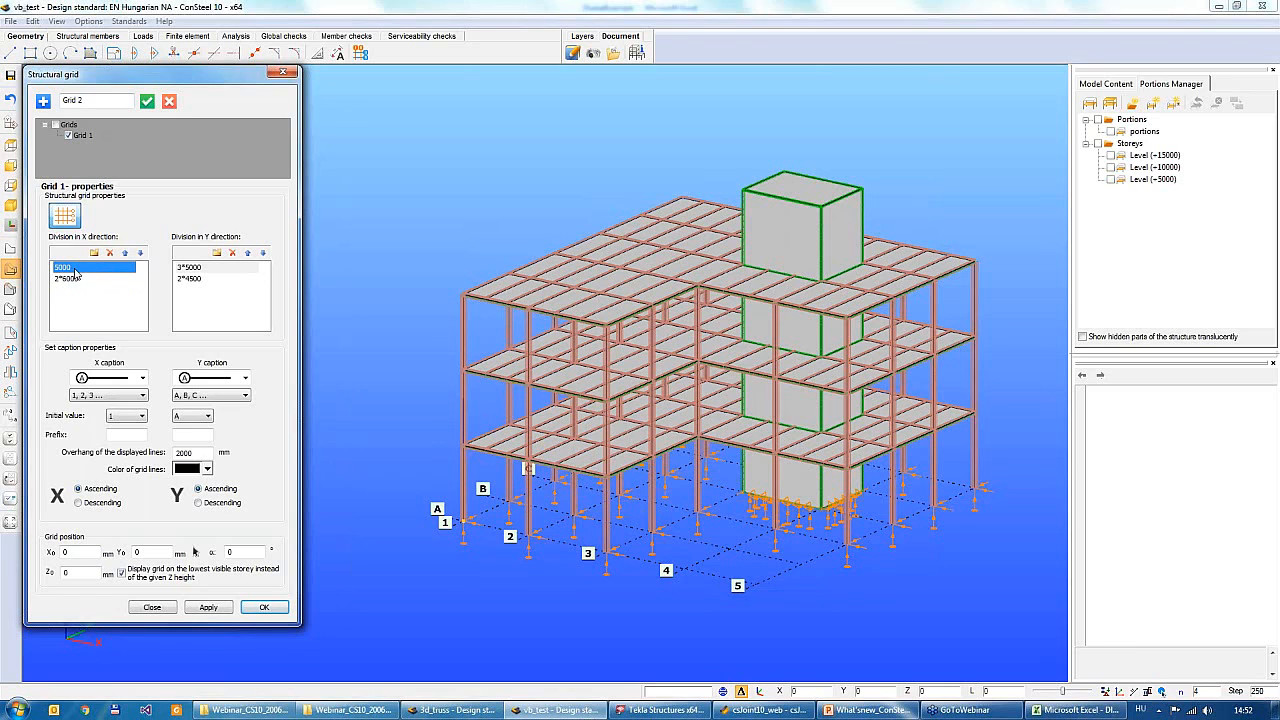
click(74, 269)
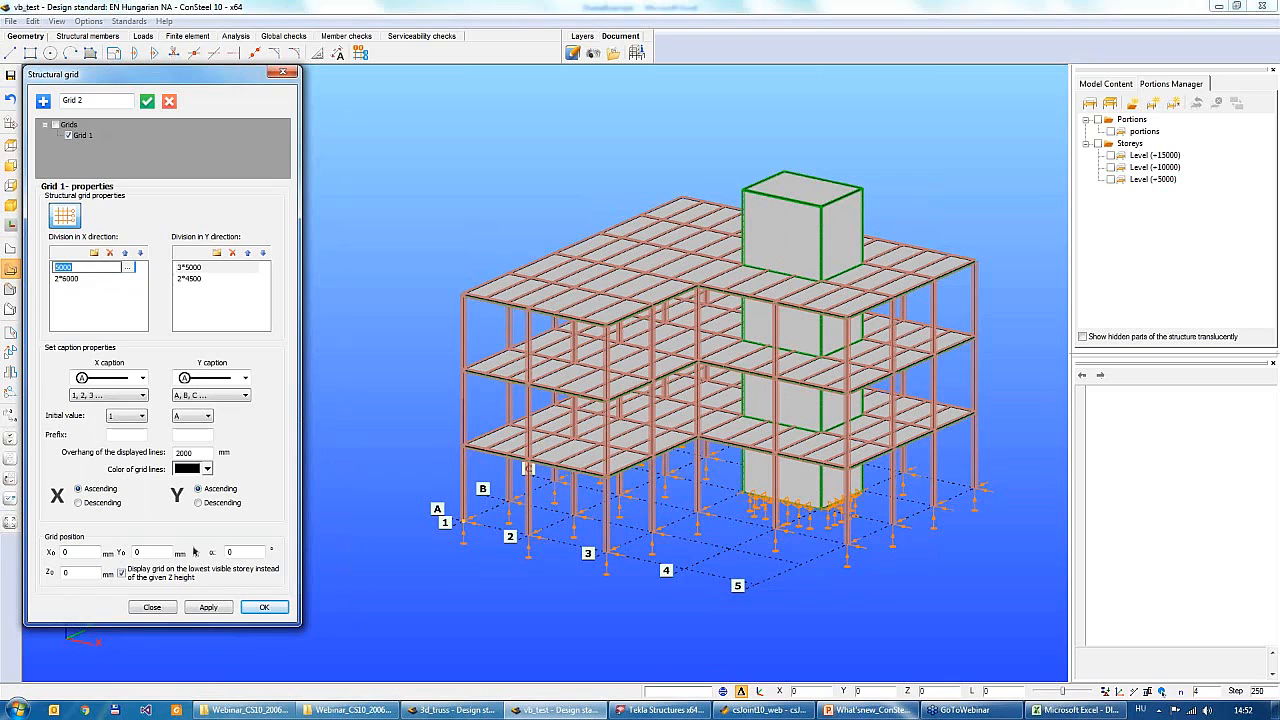
click(82, 280)
click(82, 280)
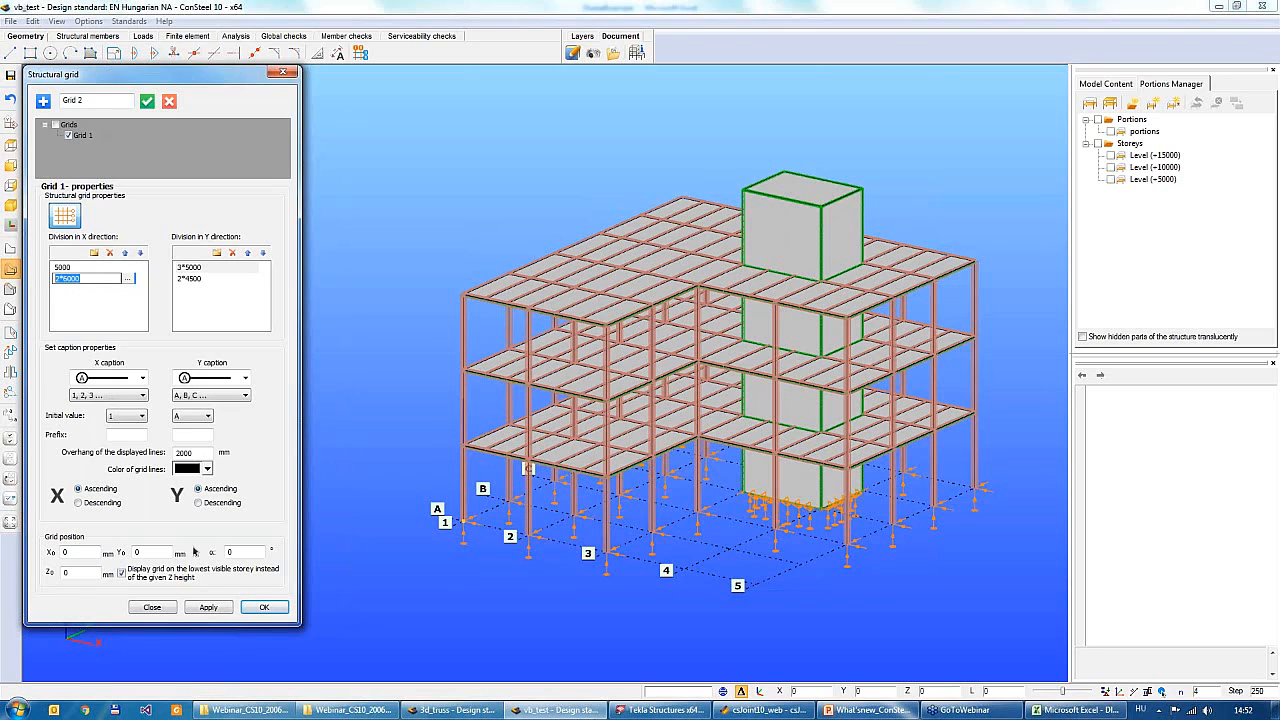
text(3*55)
click(192, 268)
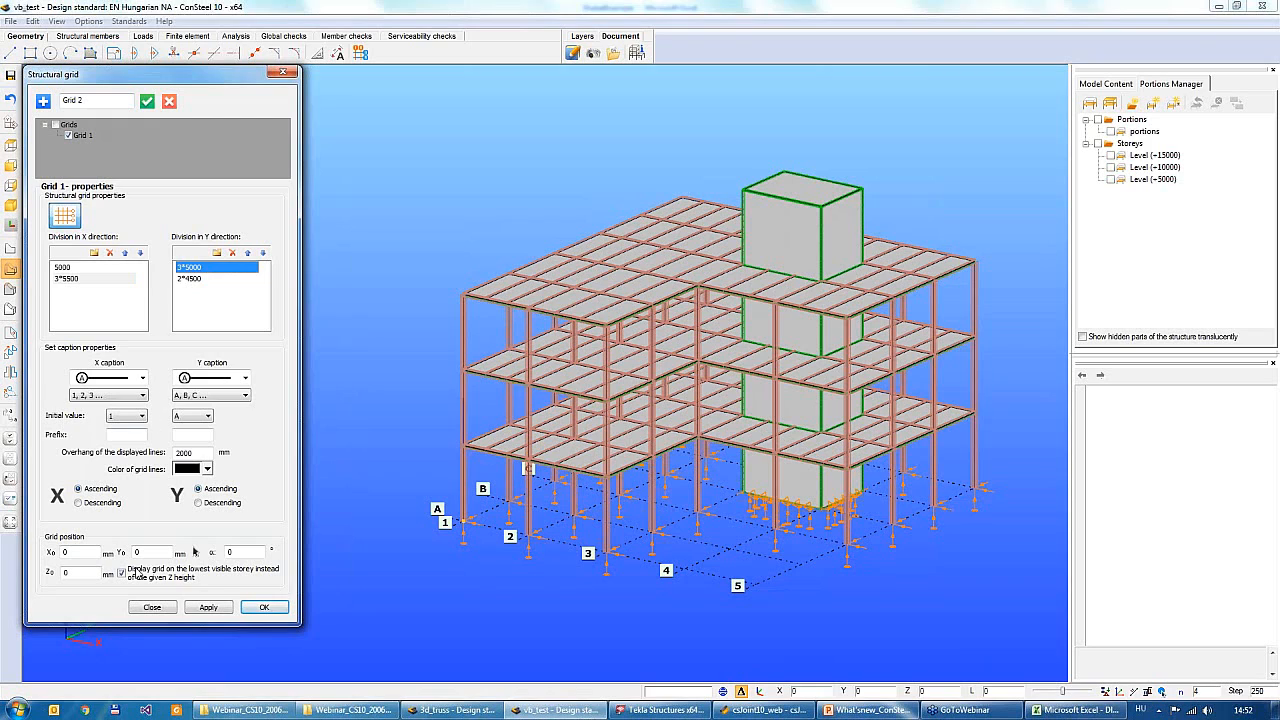
Pick the column base at X 22500, Y 24000 mm as the grid origin and add Grid 2 to the model
click(196, 553)
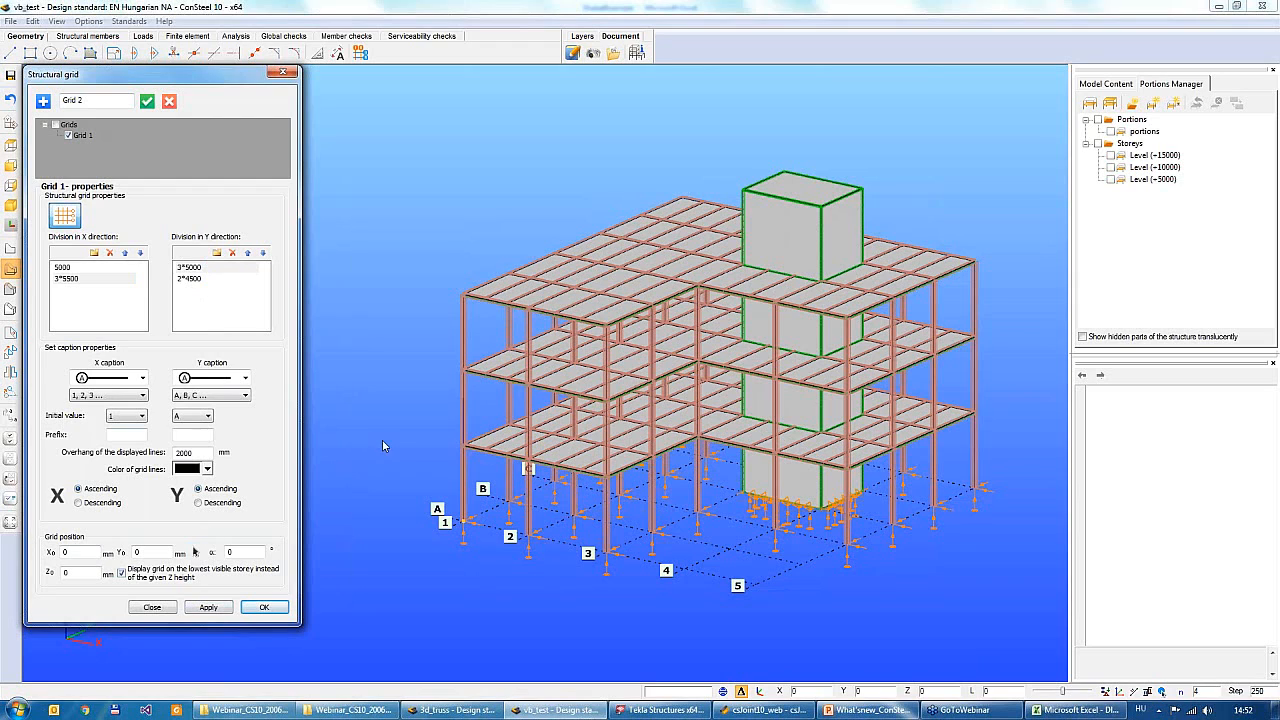
click(975, 493)
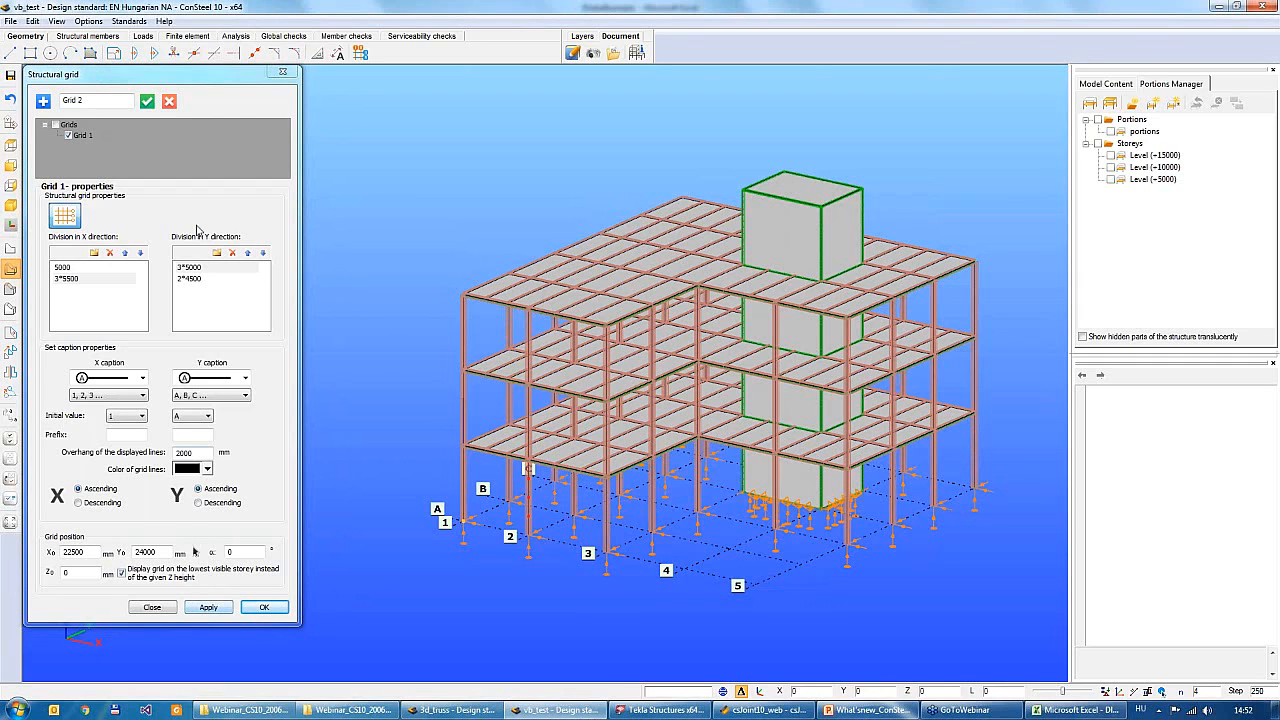
click(147, 101)
click(208, 607)
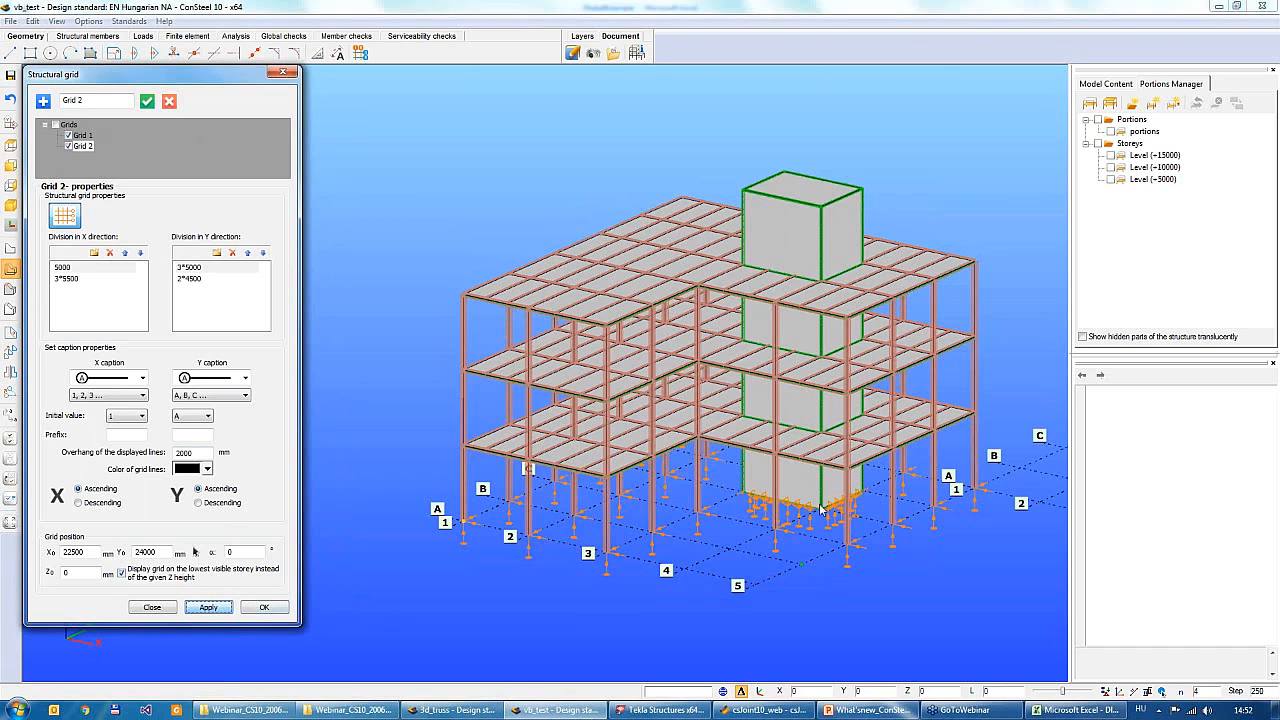
Set Grid 2's initial caption values to 5 for X and G for Y, and accept the grid settings
scroll(820, 496, down, 3)
middle_drag(820, 496, 637, 529)
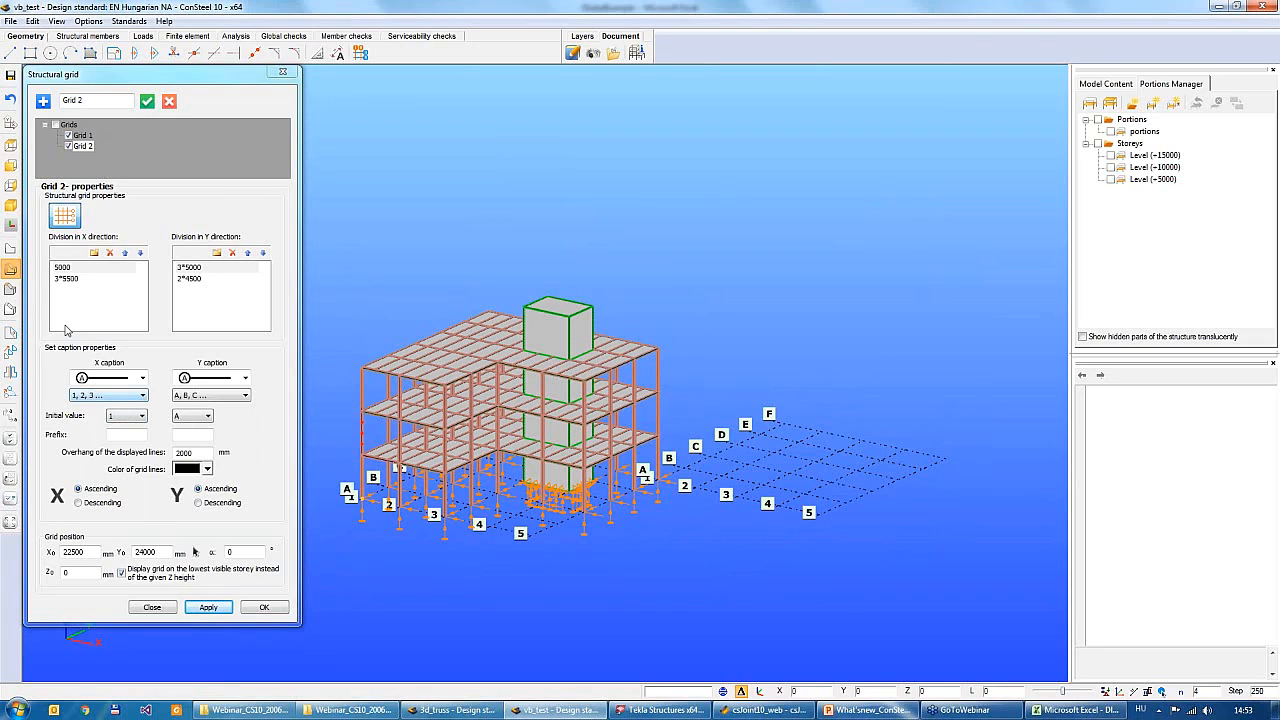
click(134, 418)
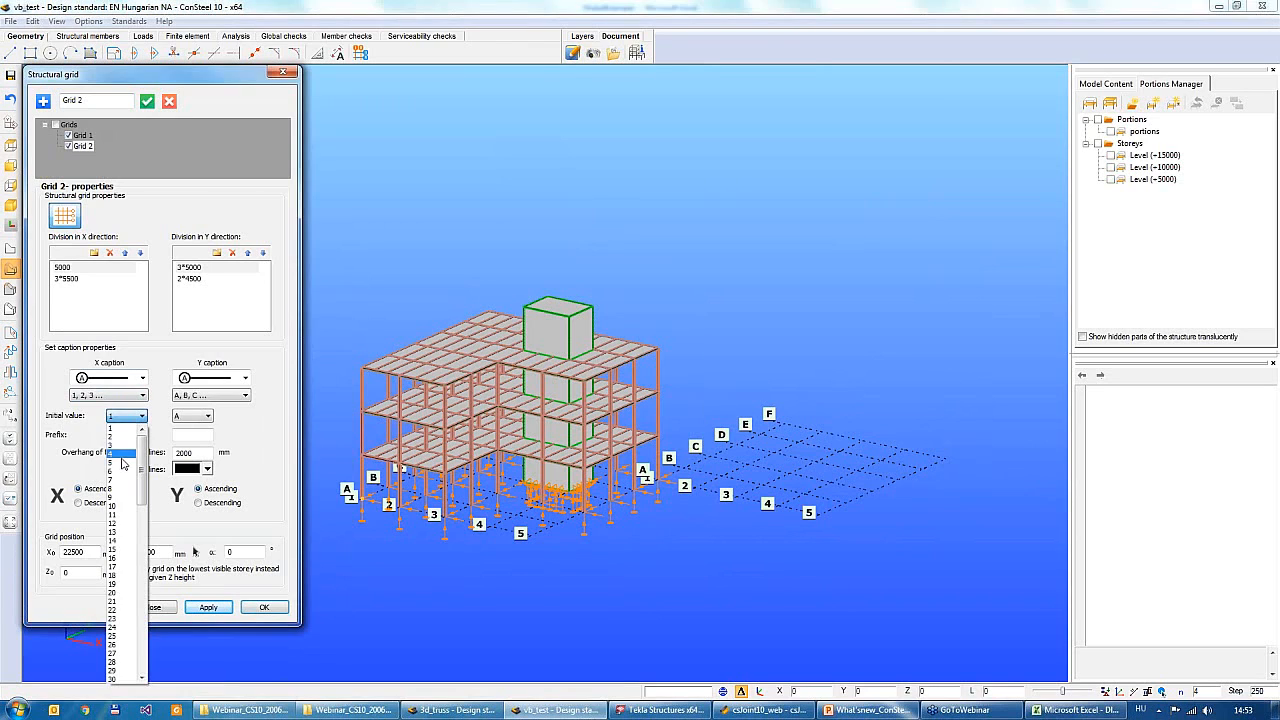
click(120, 465)
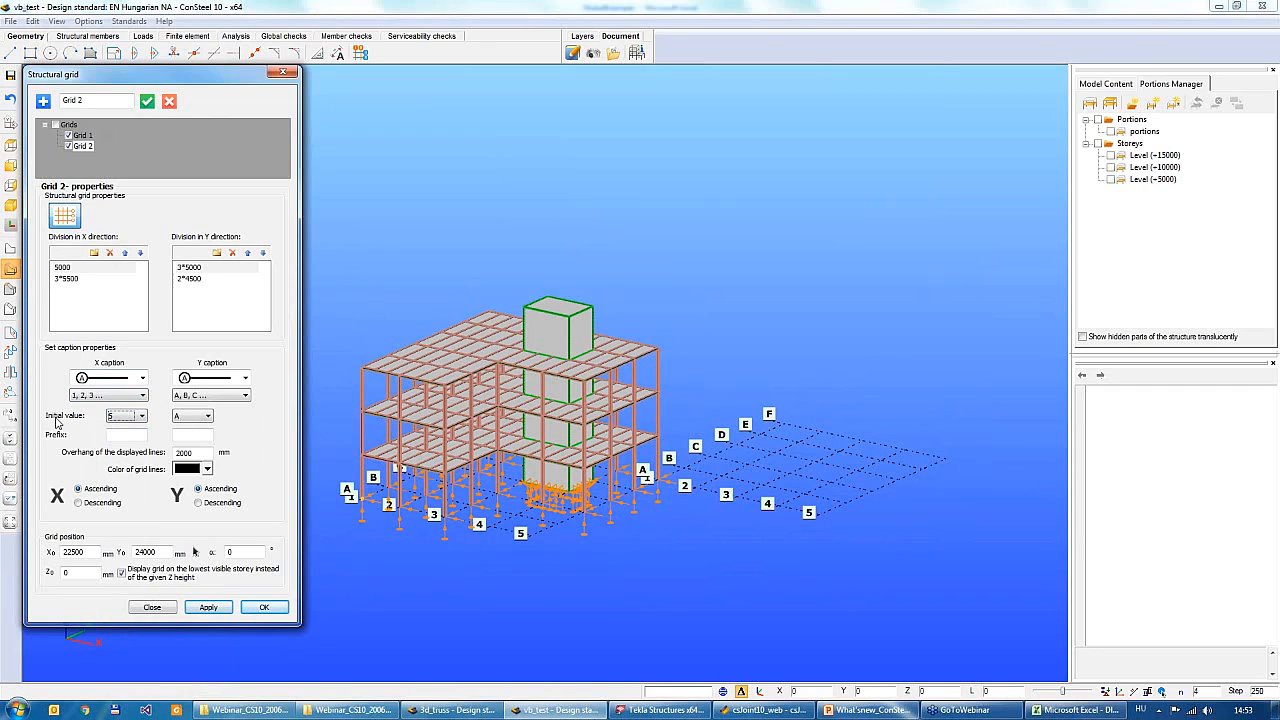
click(184, 420)
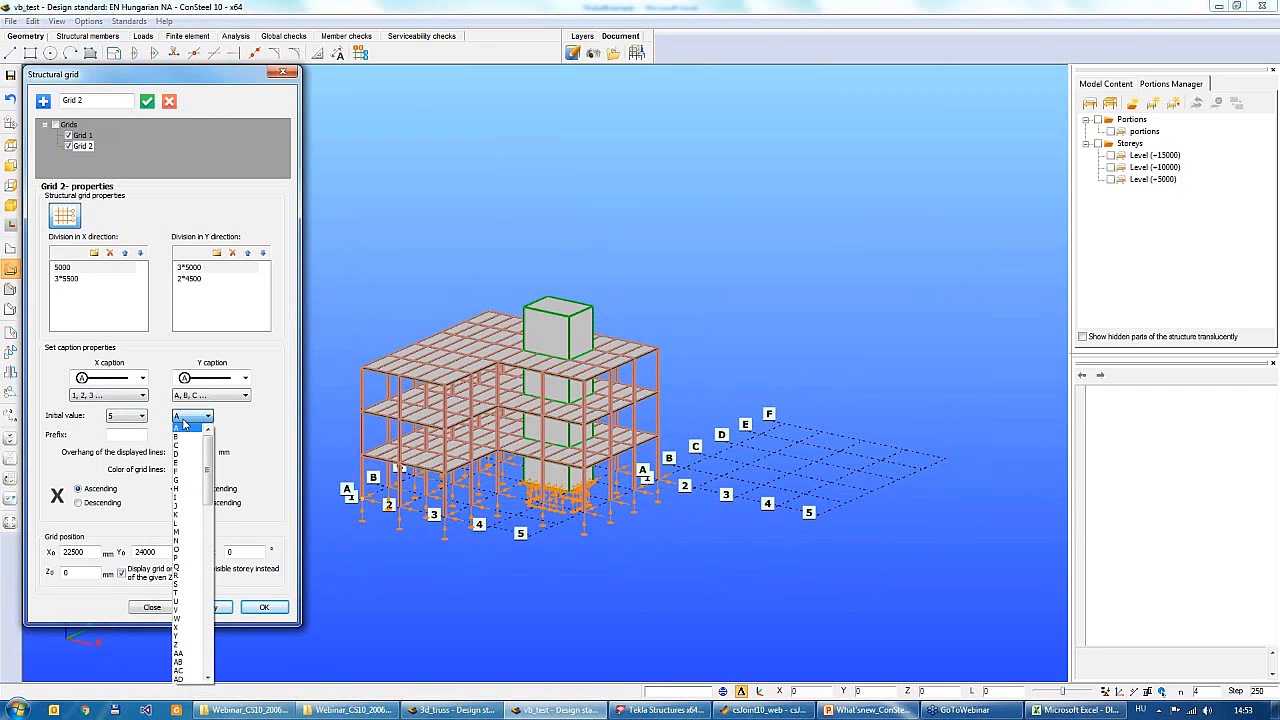
click(185, 481)
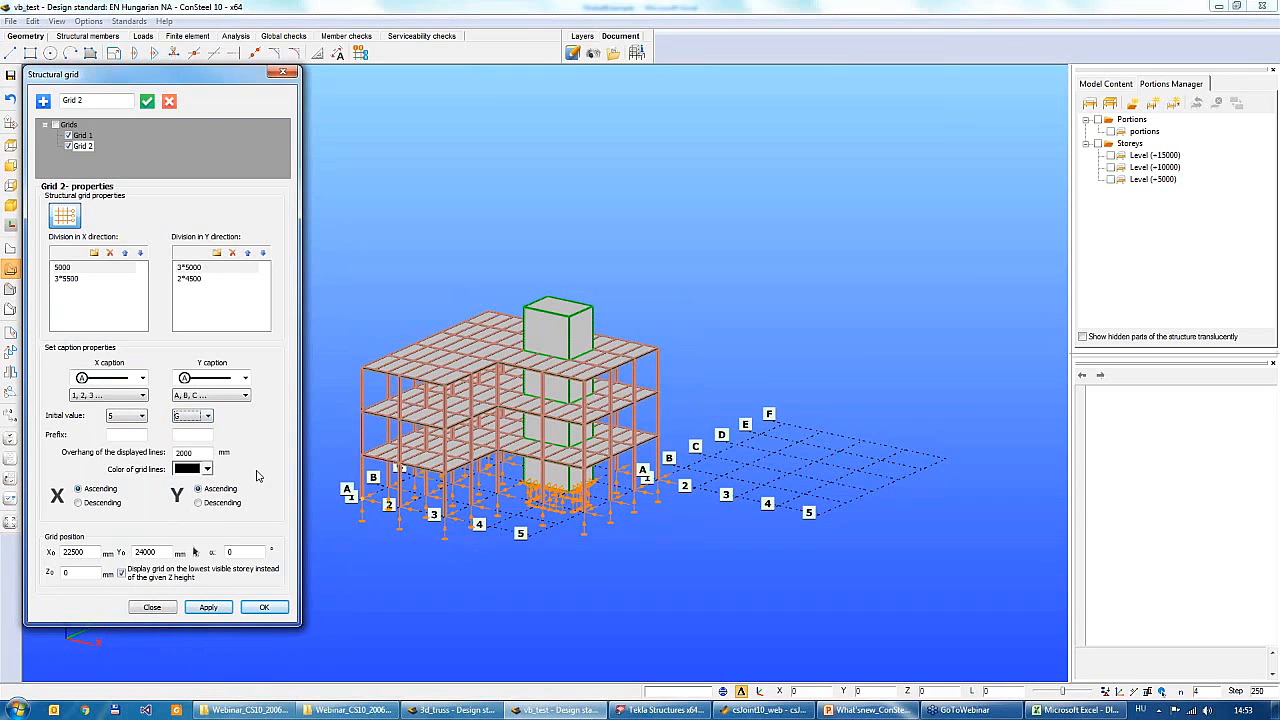
click(258, 607)
Show the 5000, 10000 and 15000 storey levels one after another to check how the grids follow the lowest visible storey
scroll(721, 463, up, 2)
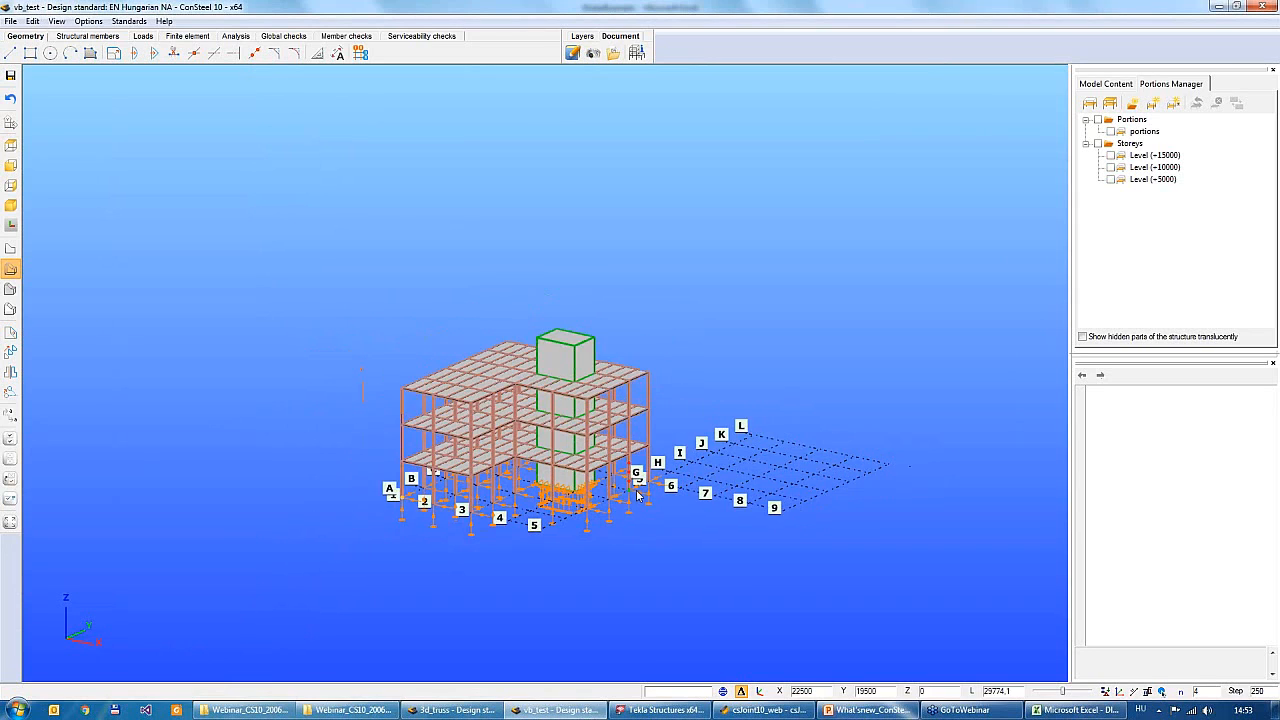
scroll(652, 460, up, 1)
mouse_move(620, 526)
alt+middle_down()
mouse_move(532, 540)
mouse_move(643, 521)
alt+middle_up()
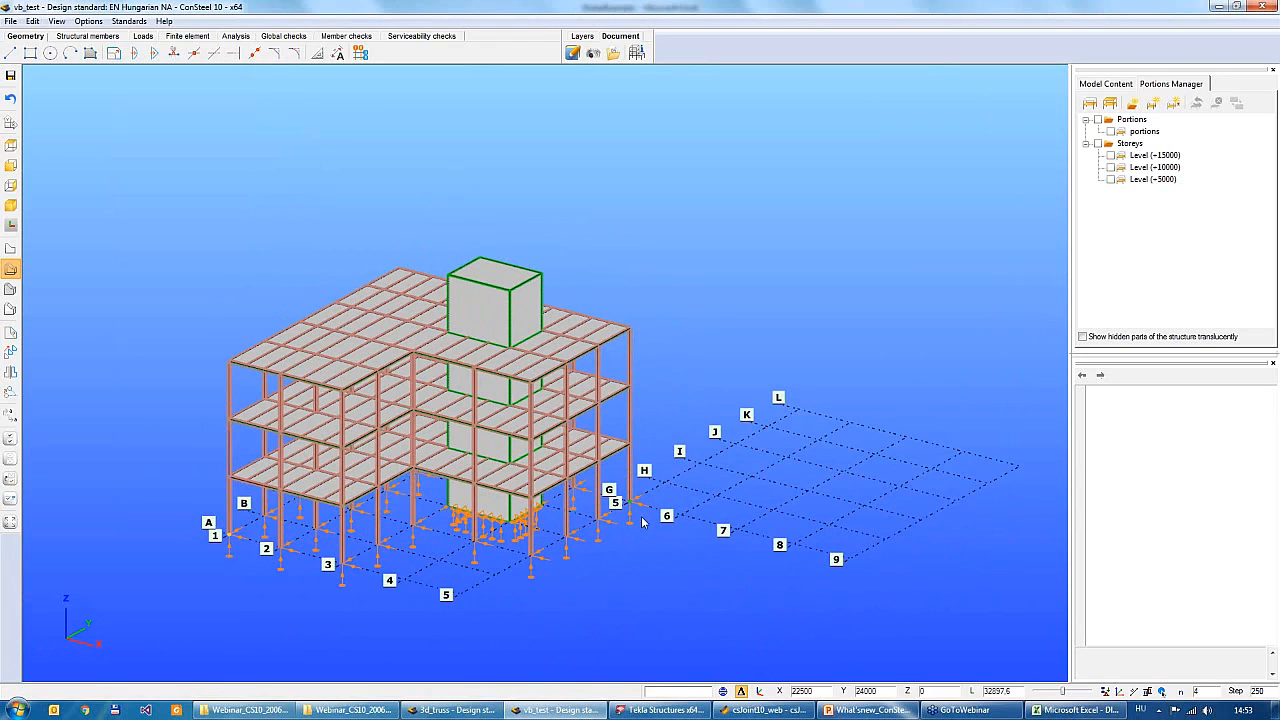
click(1110, 181)
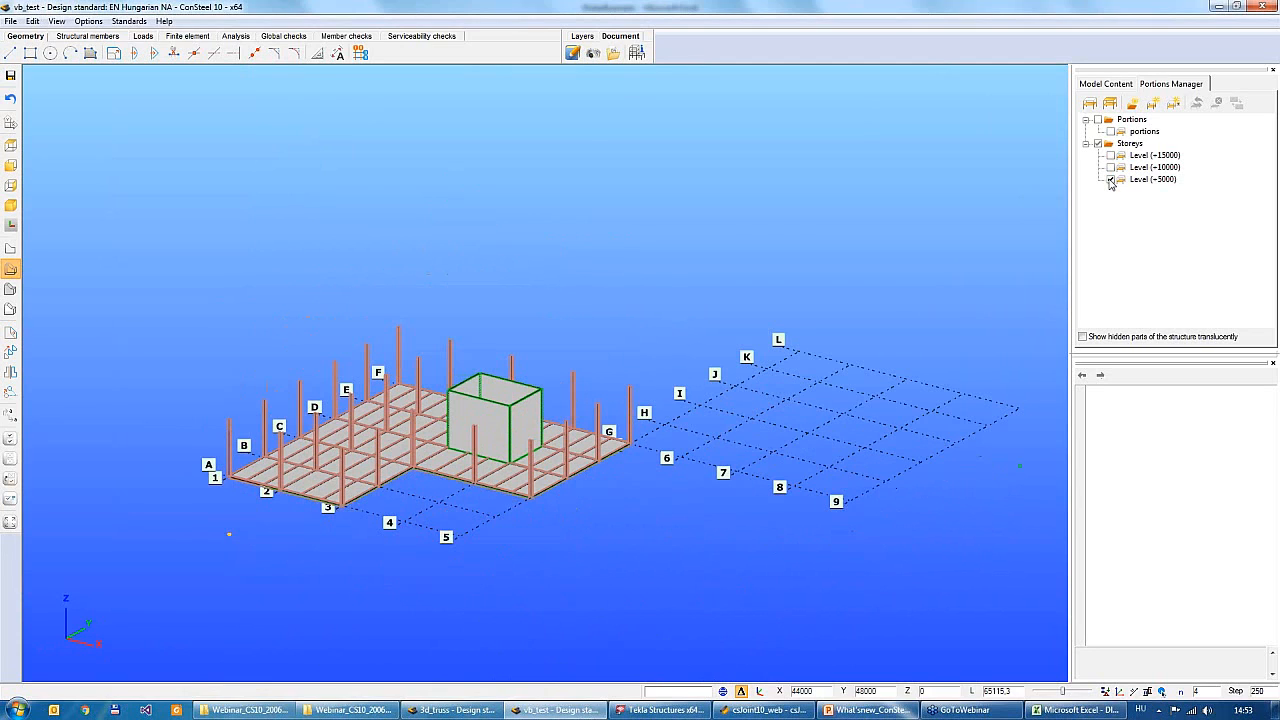
click(1112, 168)
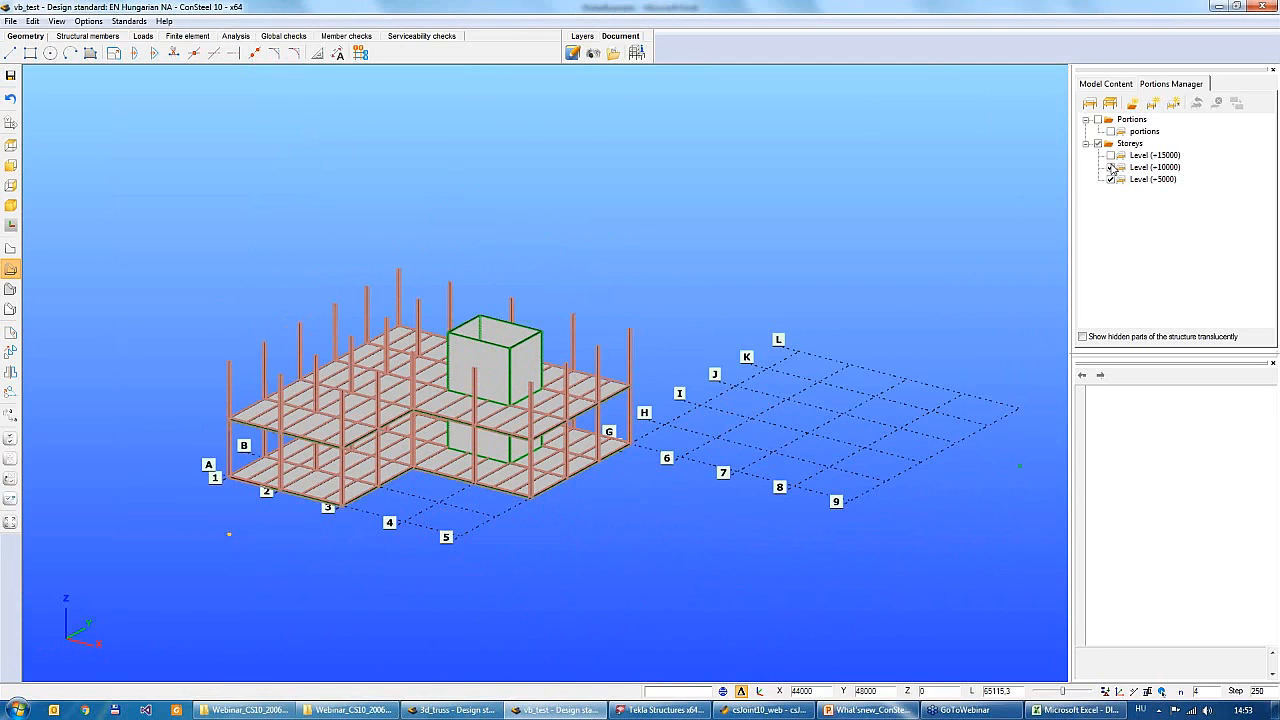
click(1110, 156)
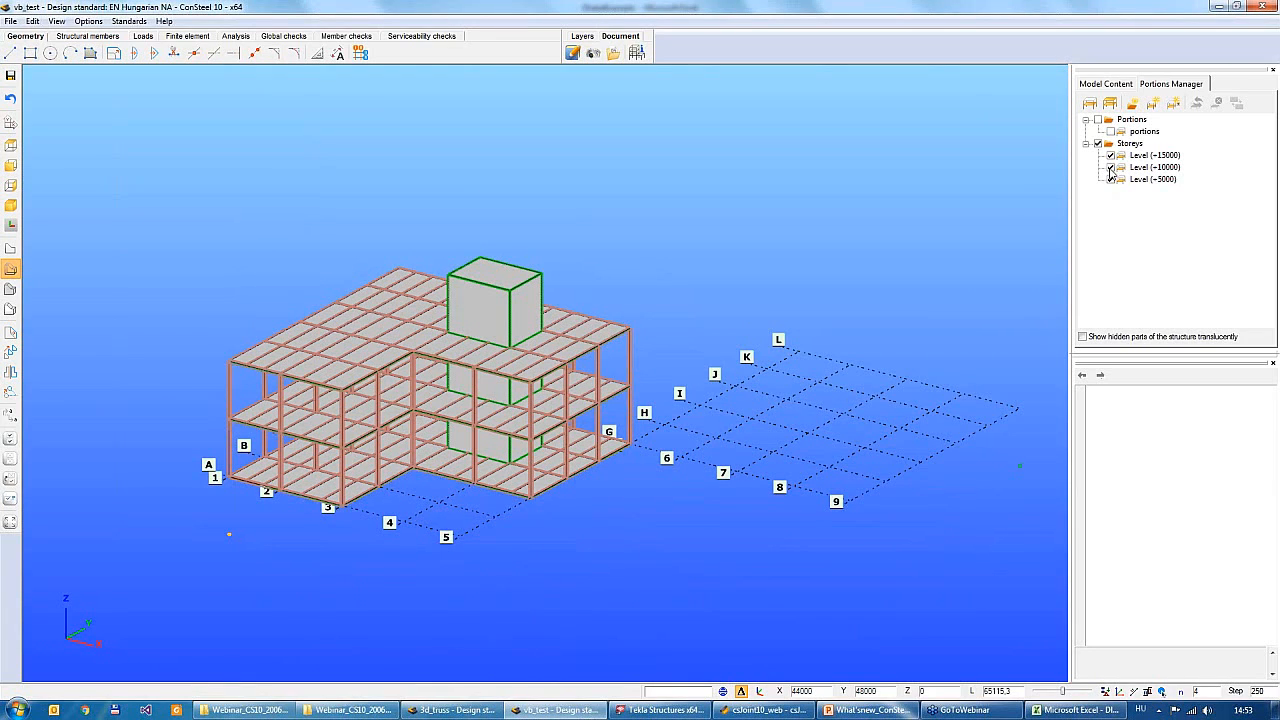
Isolate the 5000 level and the 15000 level in turn, show all storeys together, and clear the storey filter
click(1110, 168)
click(1110, 156)
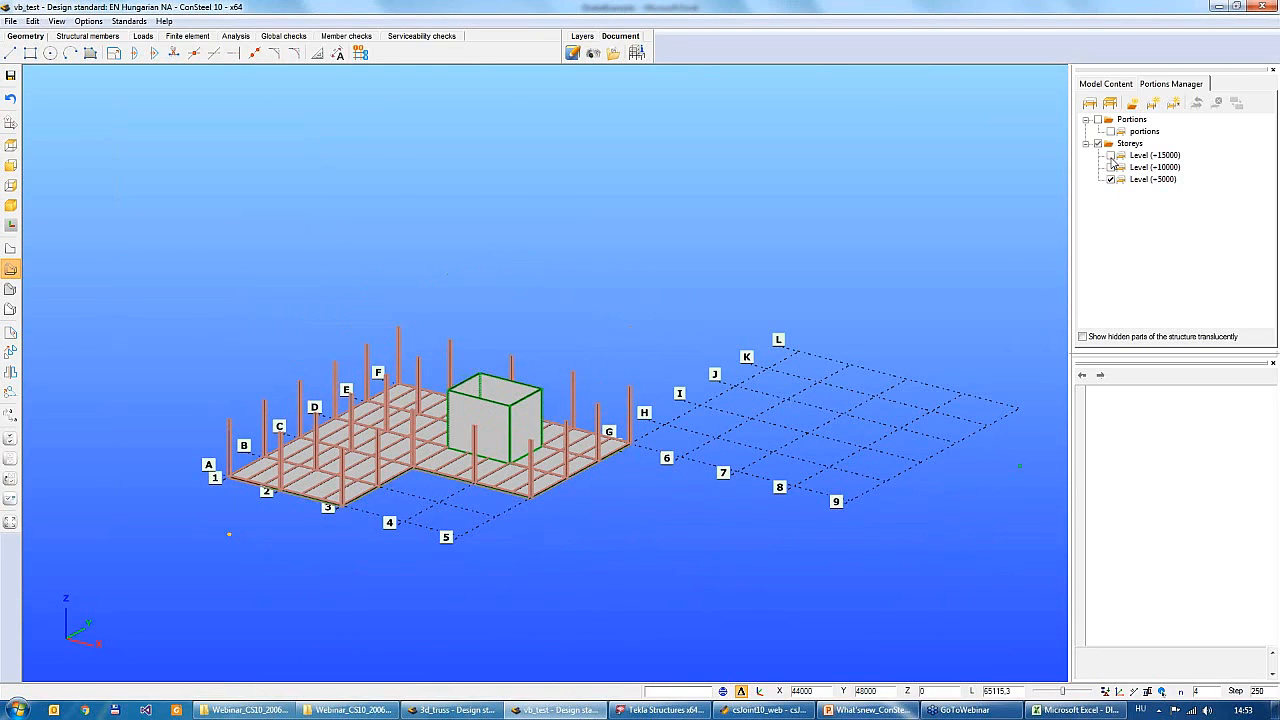
click(1110, 157)
click(1110, 180)
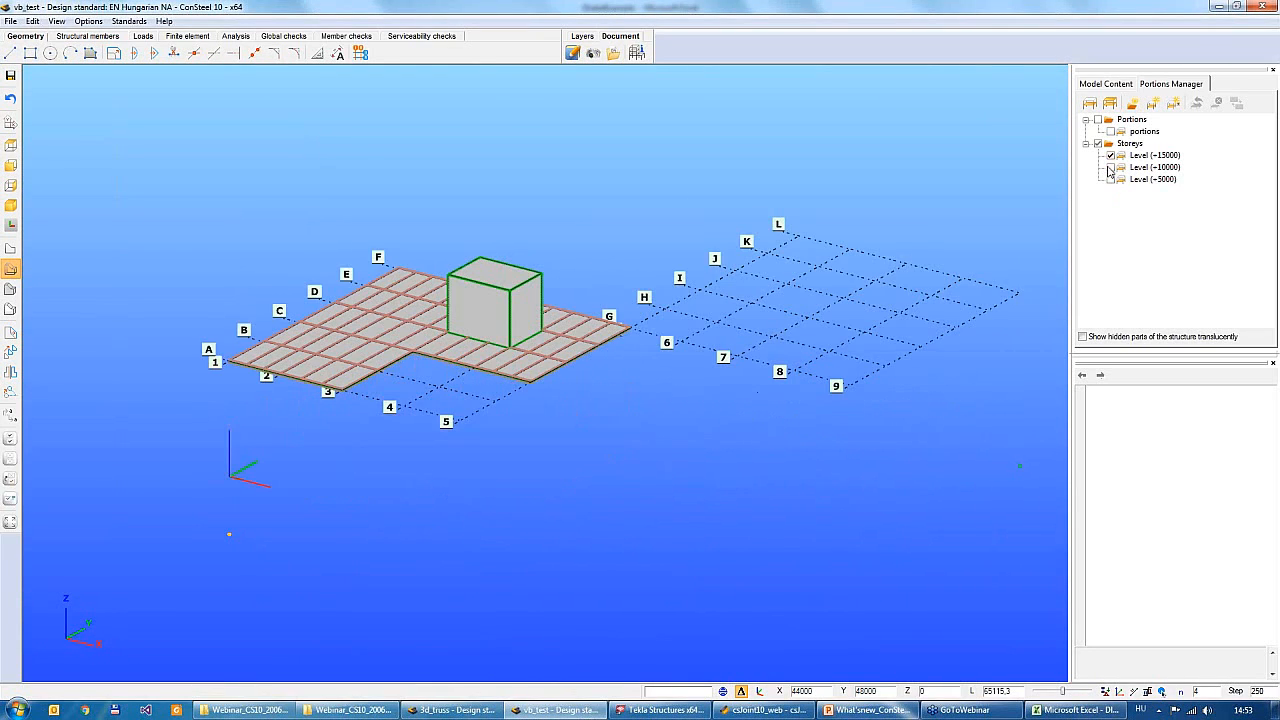
click(1110, 168)
click(1110, 180)
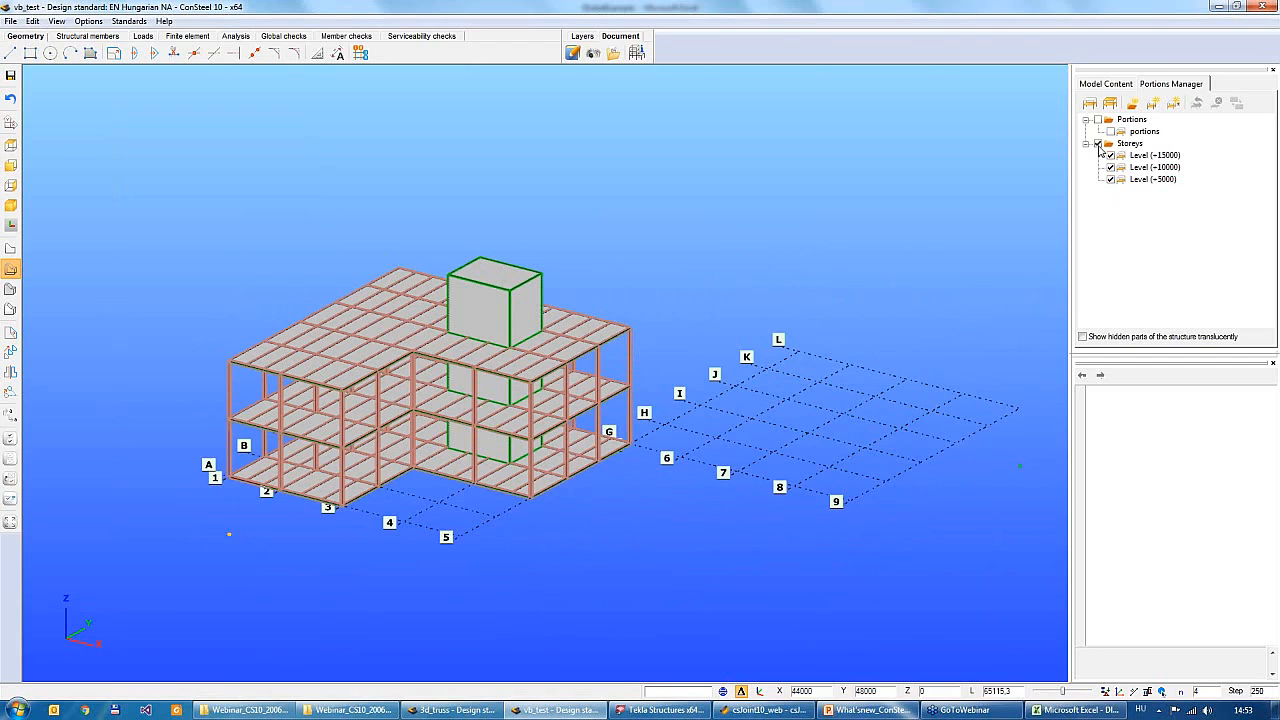
click(1098, 144)
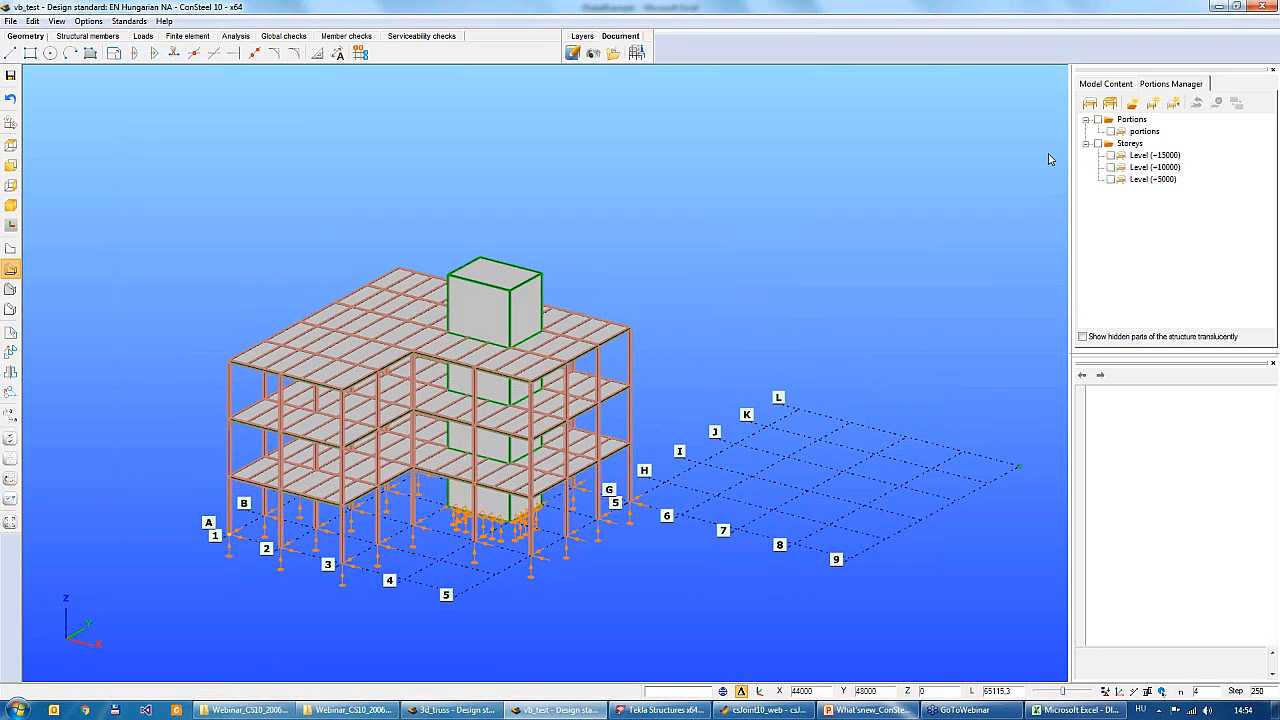
Open the section administration and look through the national groups in the section library, then return to the section list
click(88, 36)
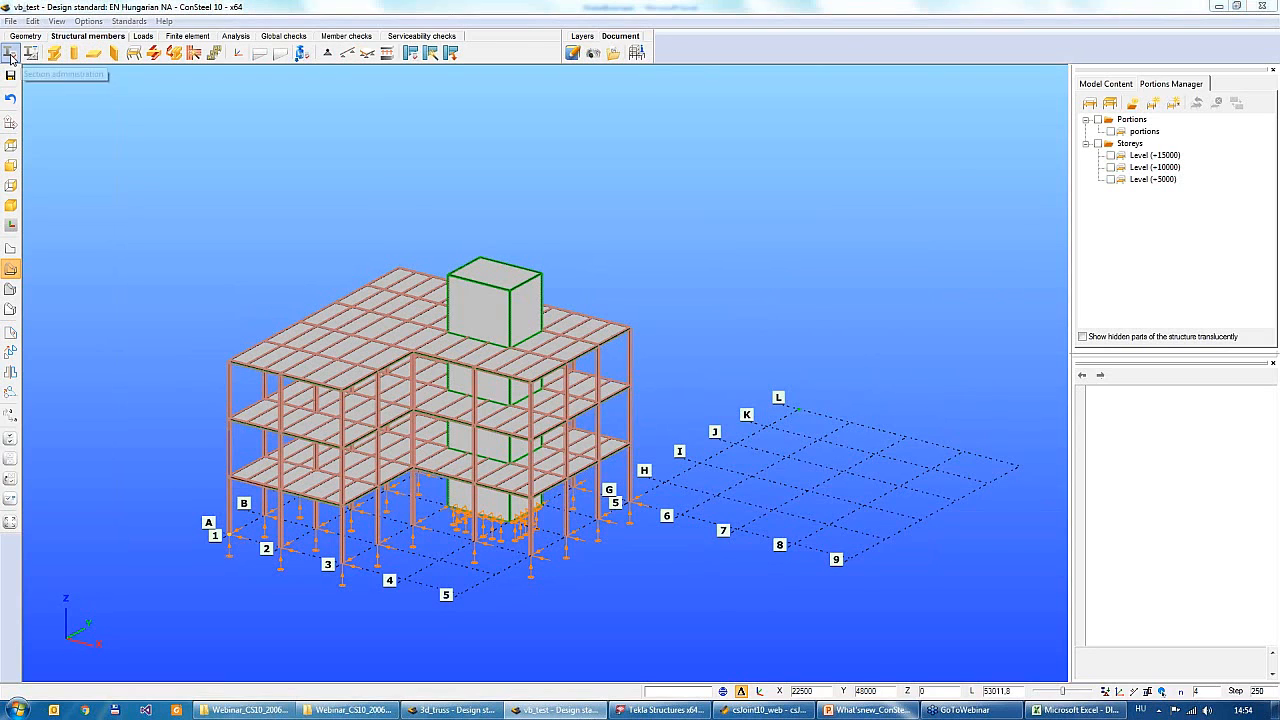
click(10, 53)
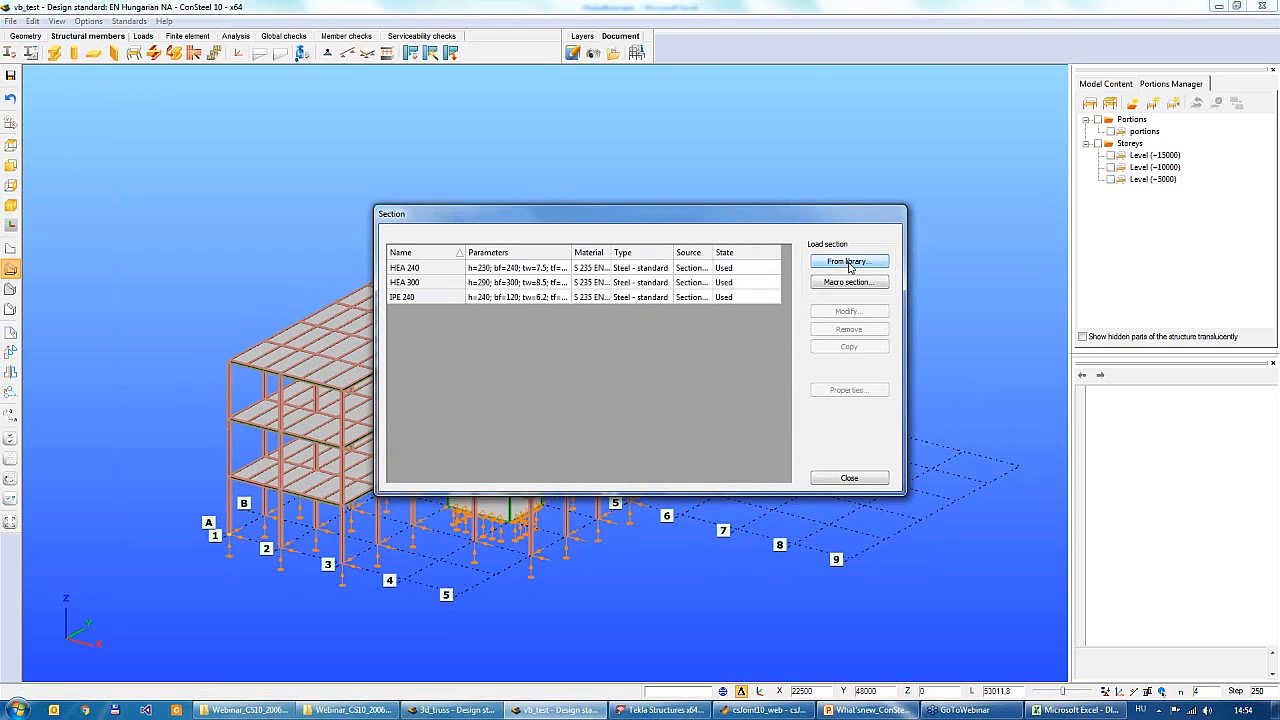
click(849, 263)
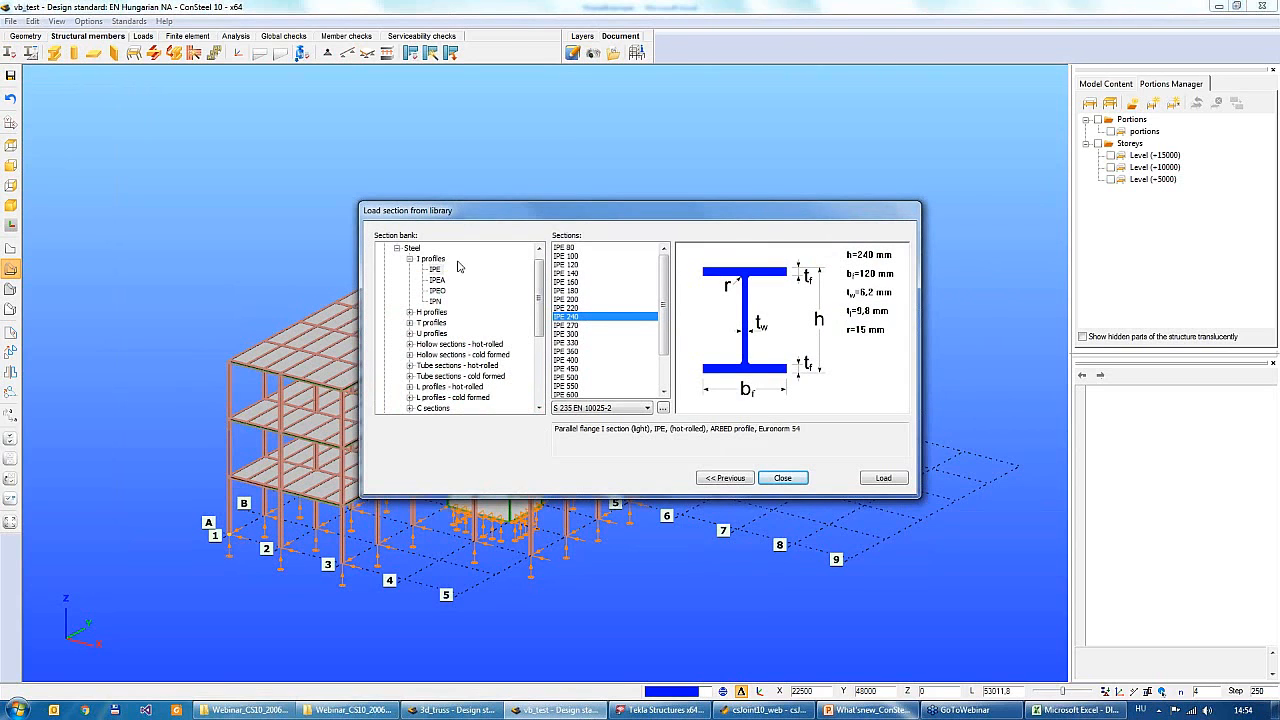
scroll(540, 290, up, 1)
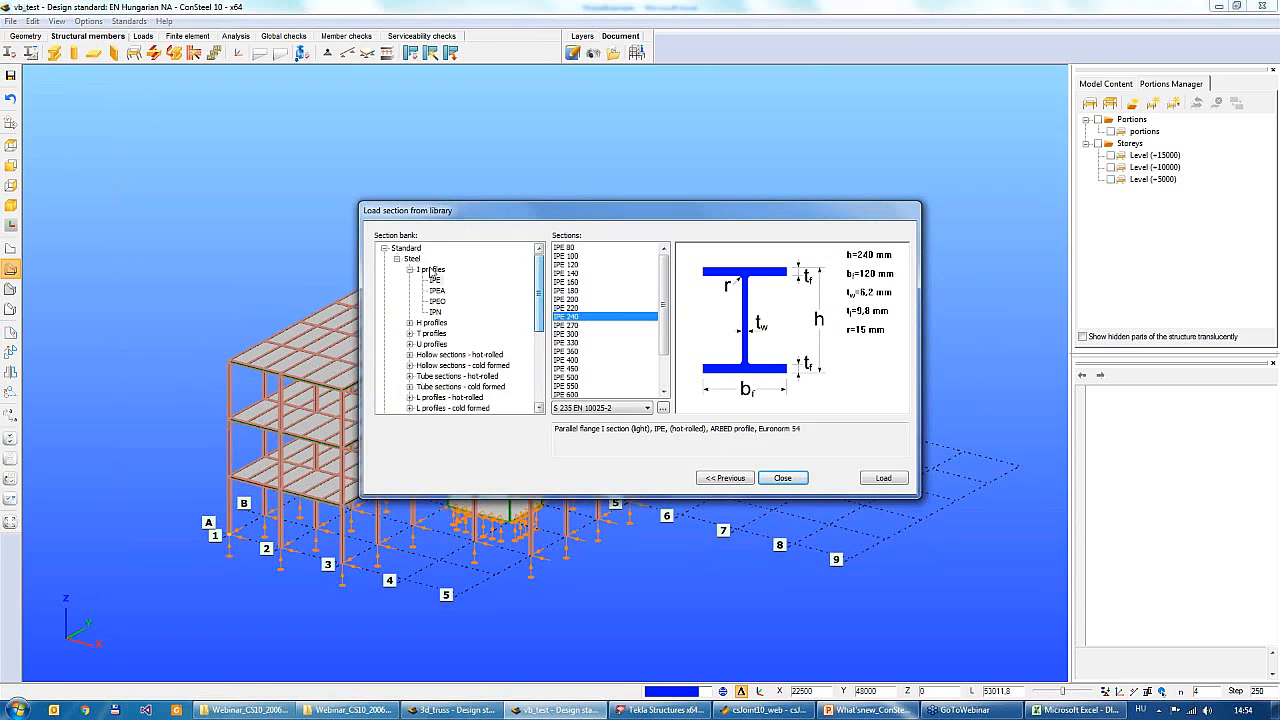
click(383, 248)
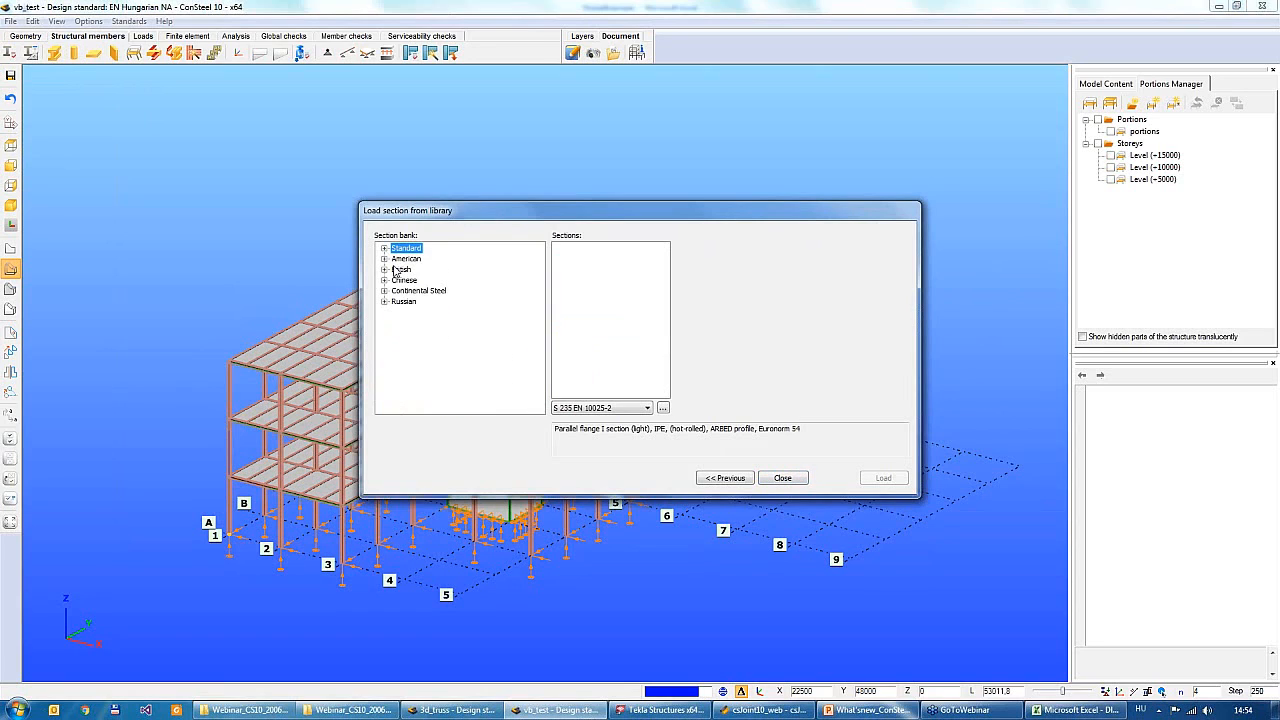
click(398, 270)
click(722, 478)
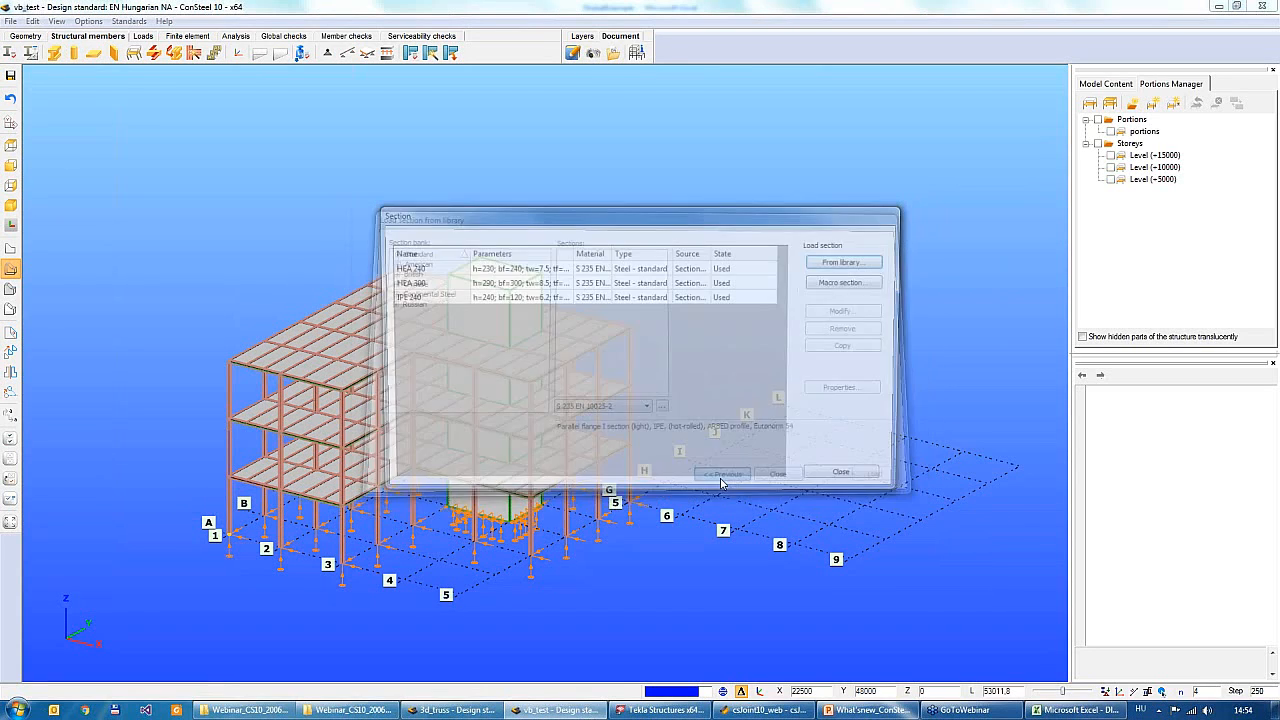
Examine the welded macro sections, including the slant flange I or H and the welded C section, and close the dialog
click(857, 283)
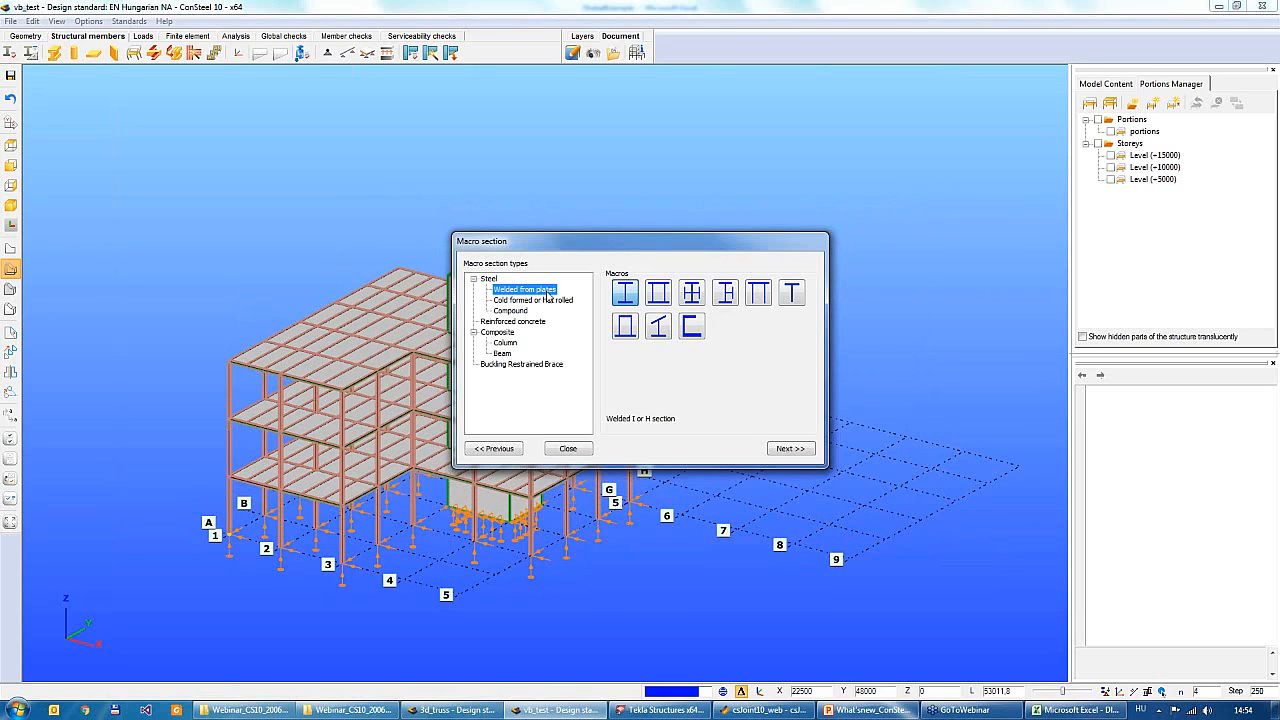
click(661, 336)
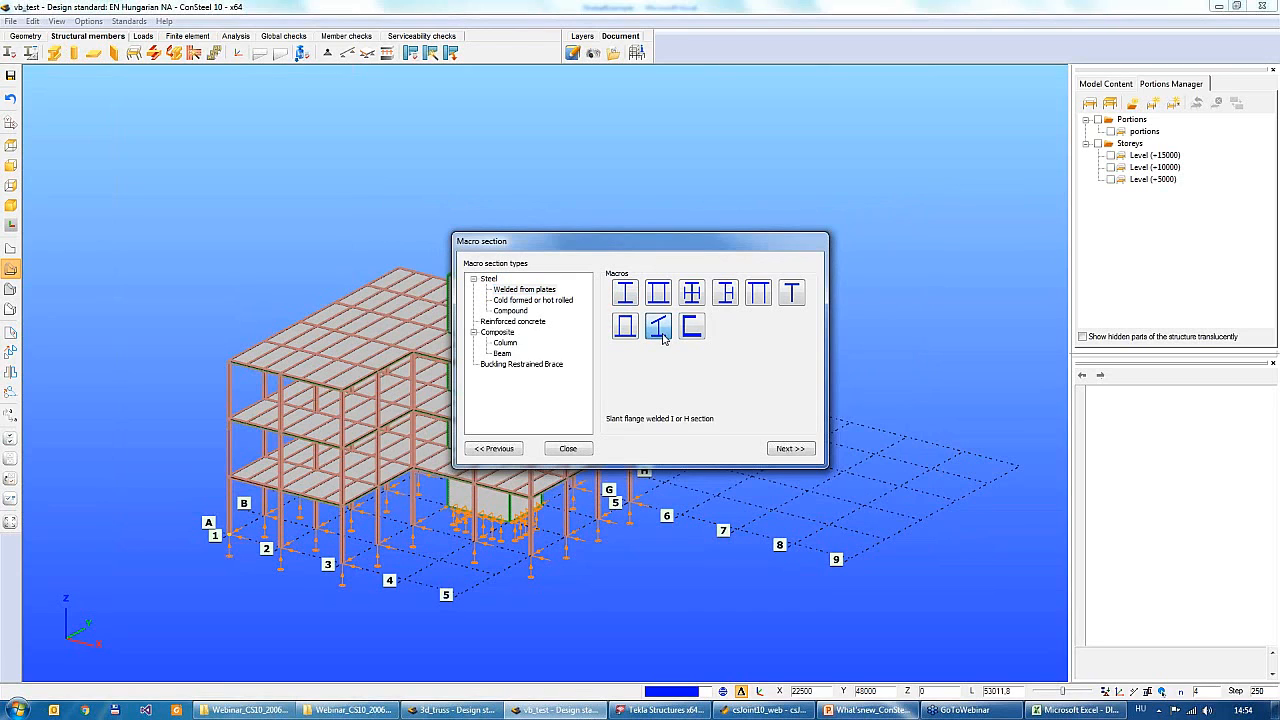
click(686, 330)
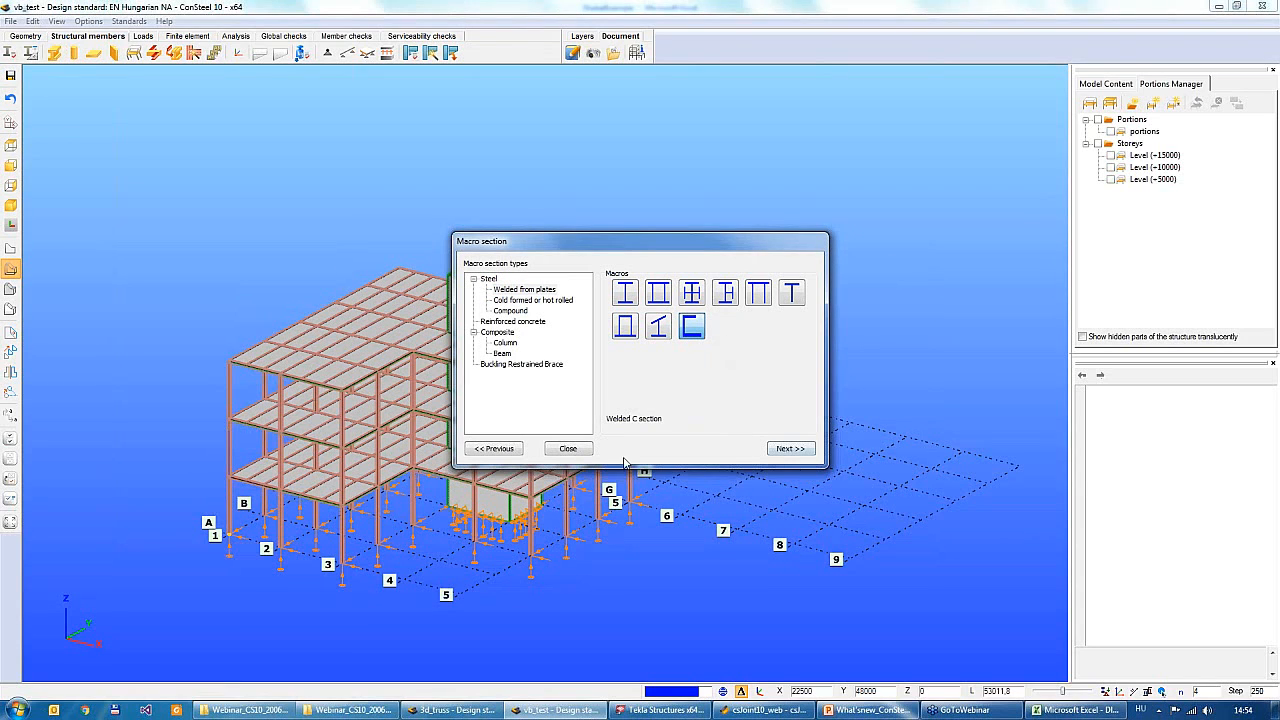
click(567, 448)
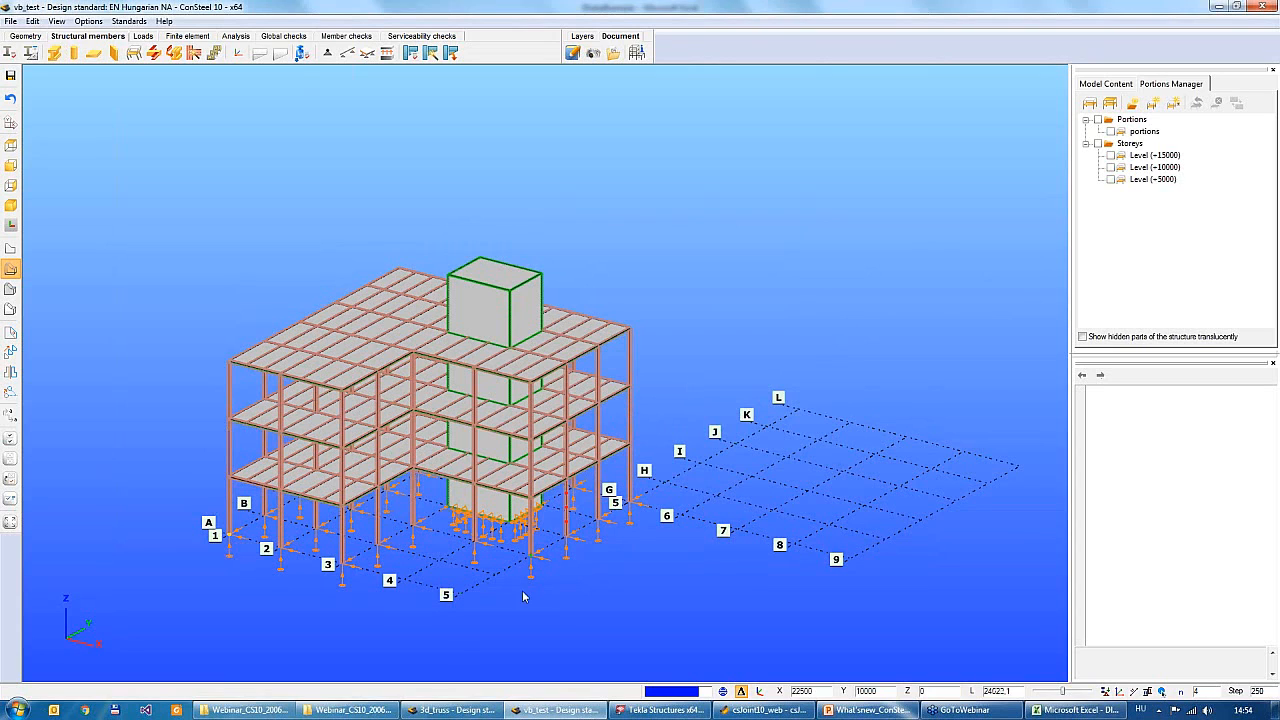
Switch to the 3d_truss model, view its deformation from several angles and check the result display types, keeping Contour surface
click(436, 710)
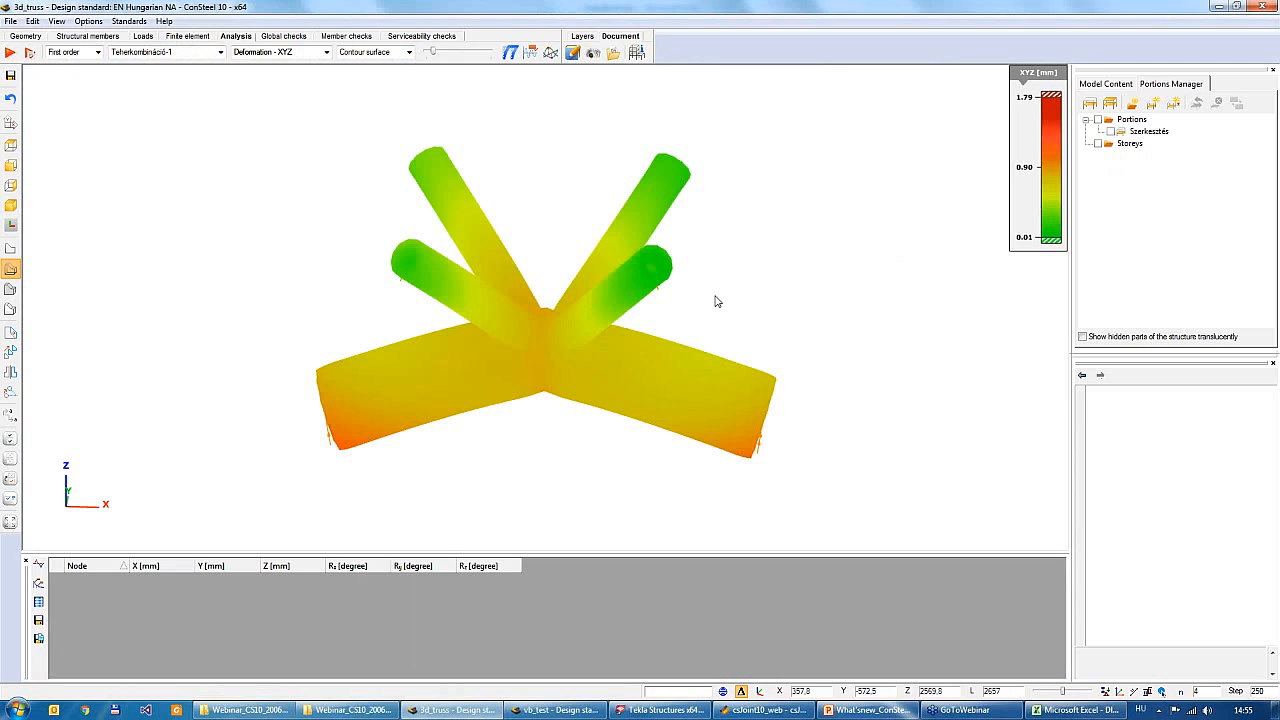
middle_drag(745, 307, 694, 339)
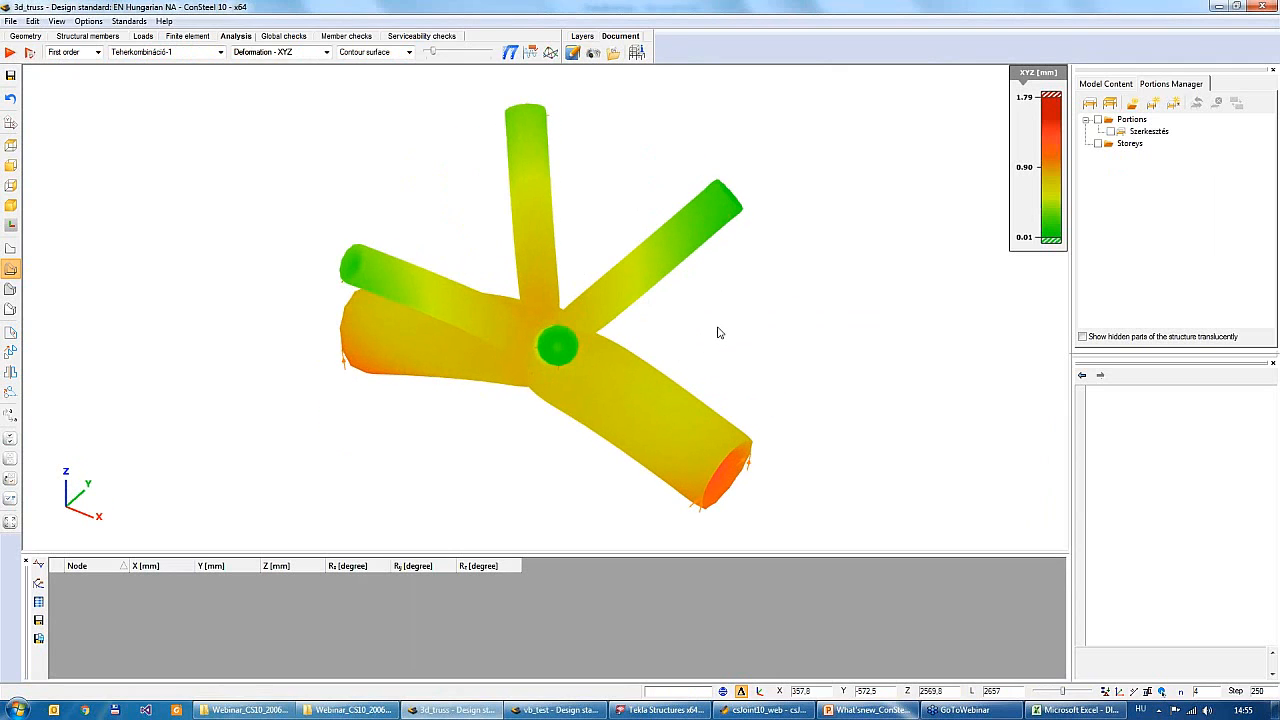
middle_drag(716, 335, 730, 320)
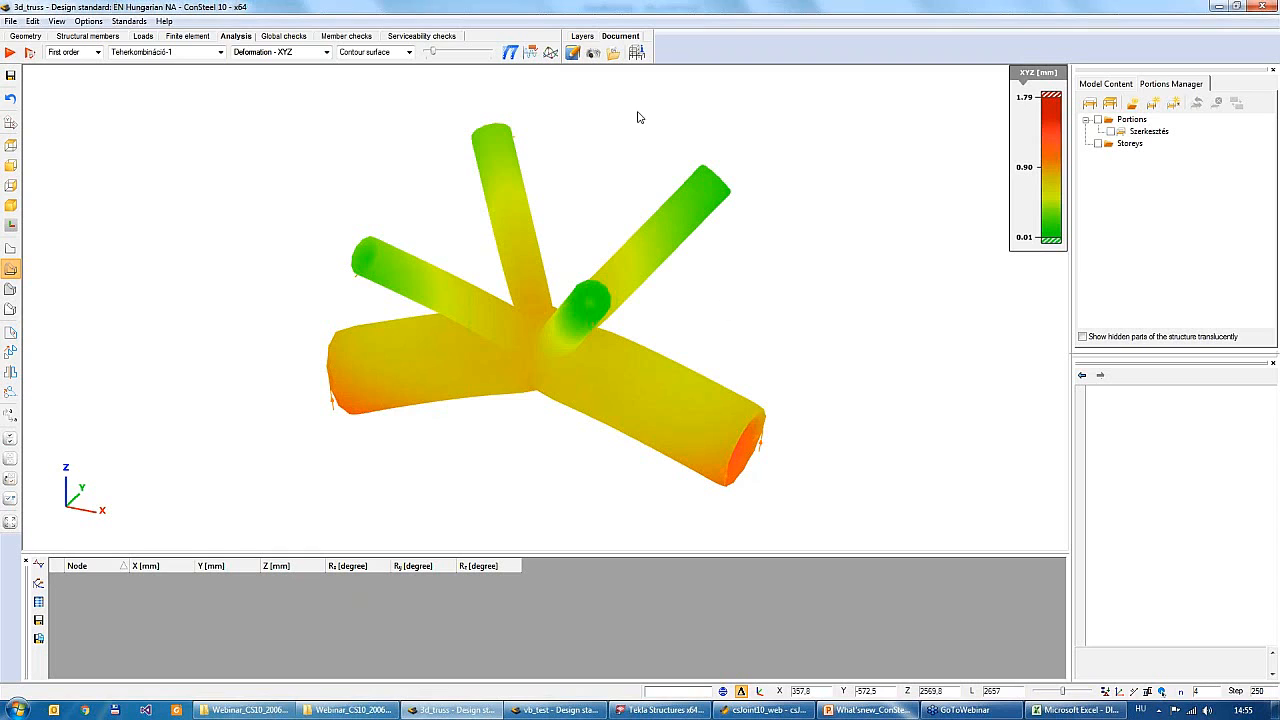
click(407, 52)
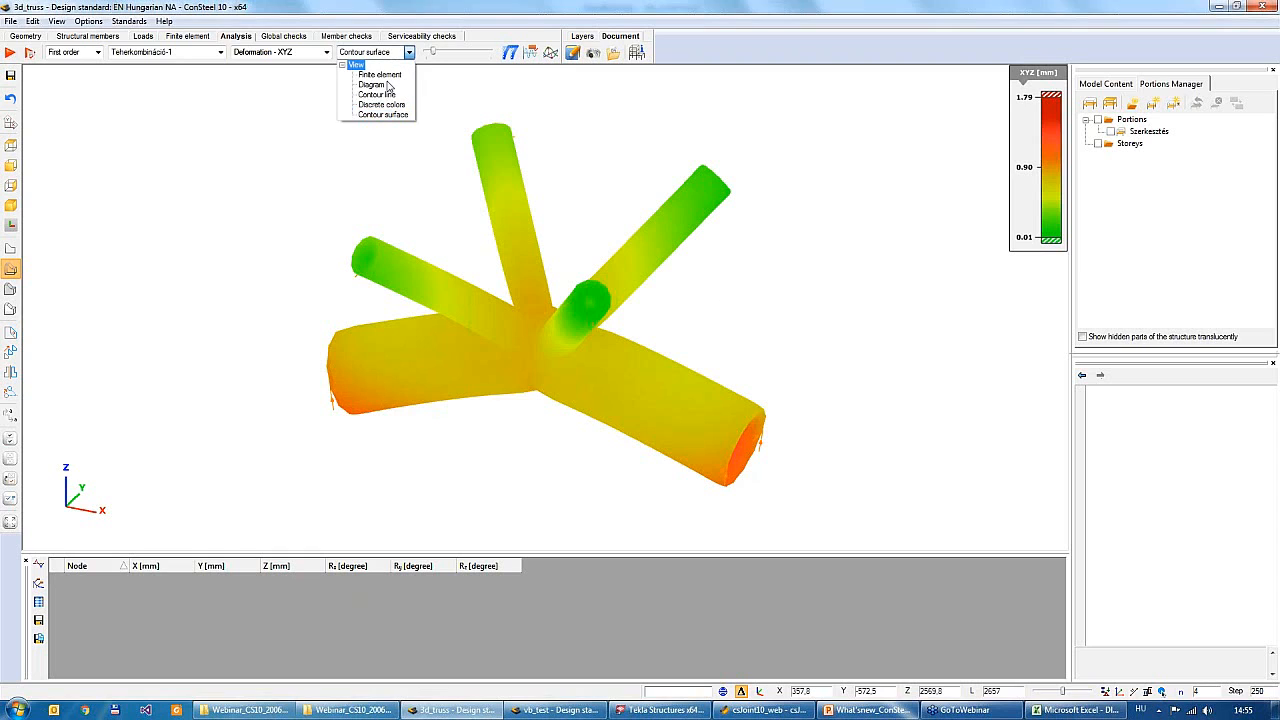
click(381, 116)
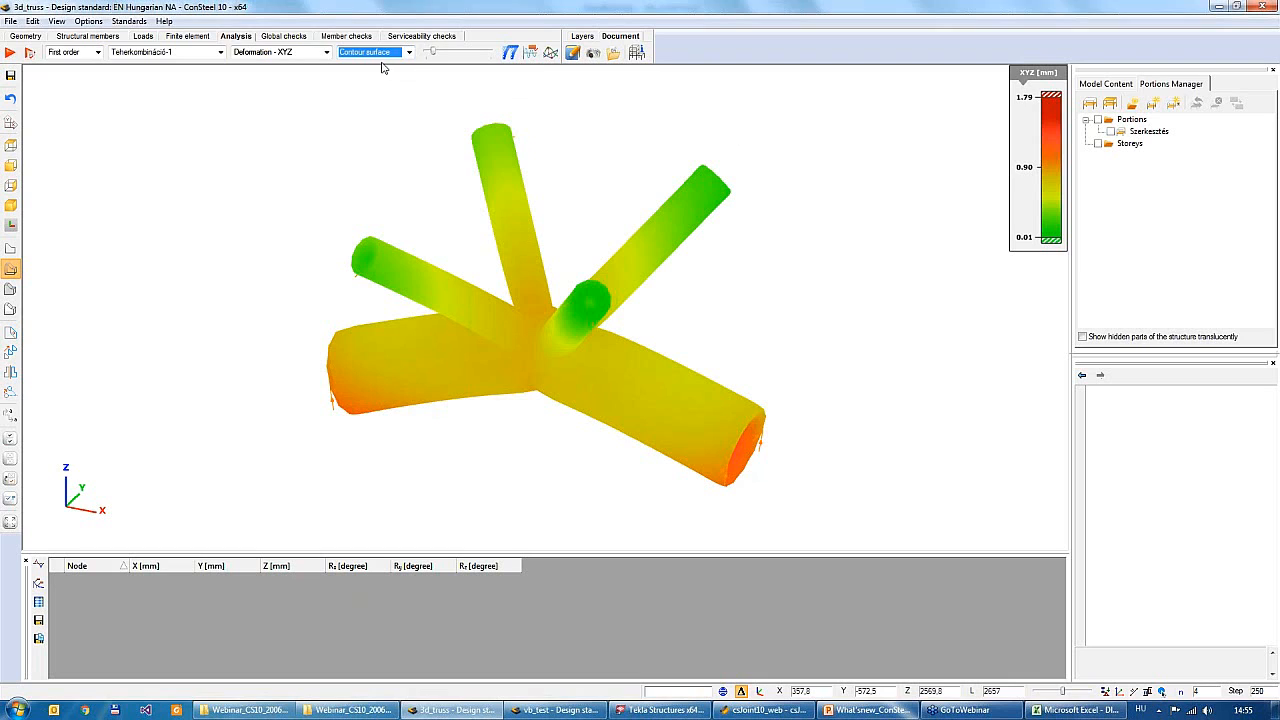
click(409, 52)
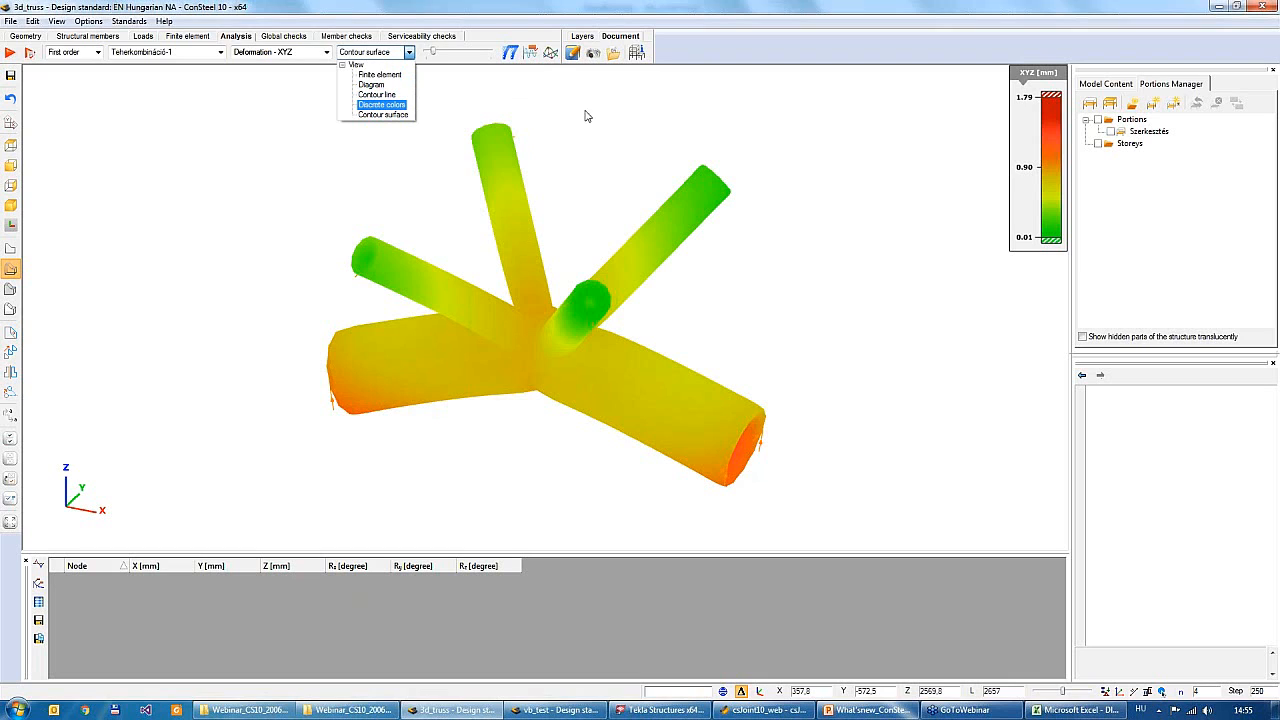
click(506, 8)
Open the palette settings of the deformation colour scale
mouse_move(624, 281)
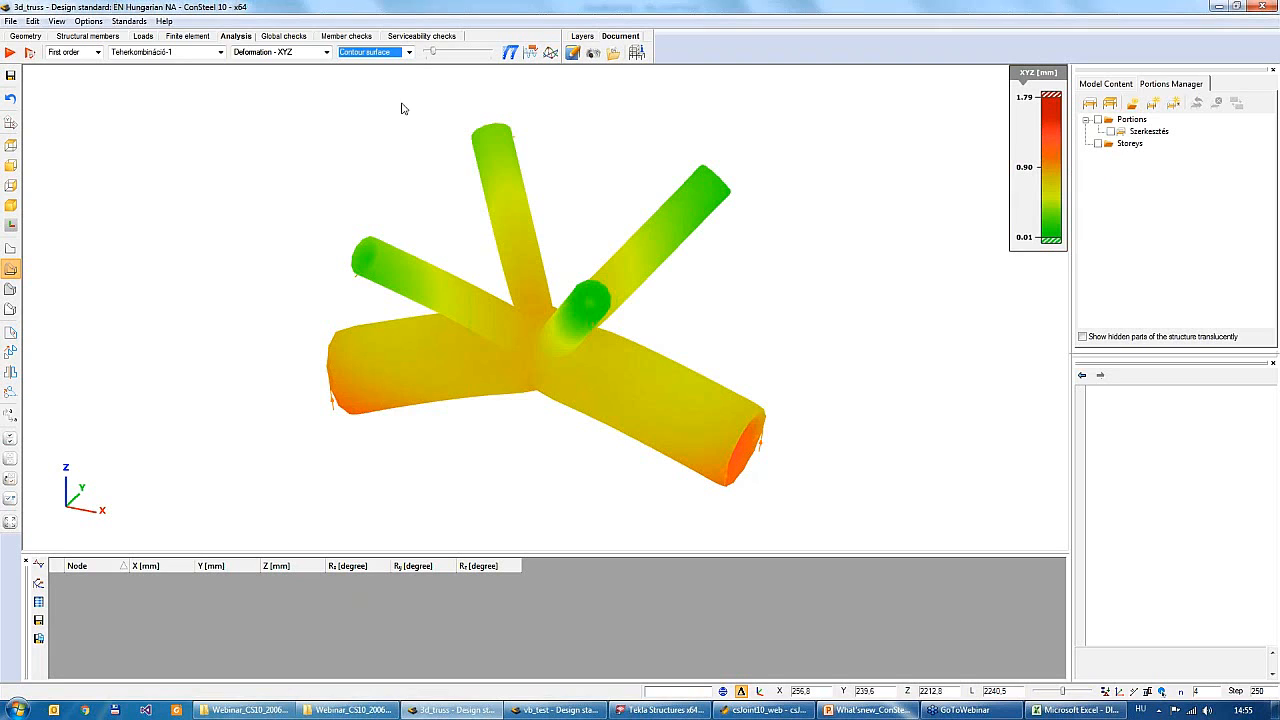
double_click(1046, 188)
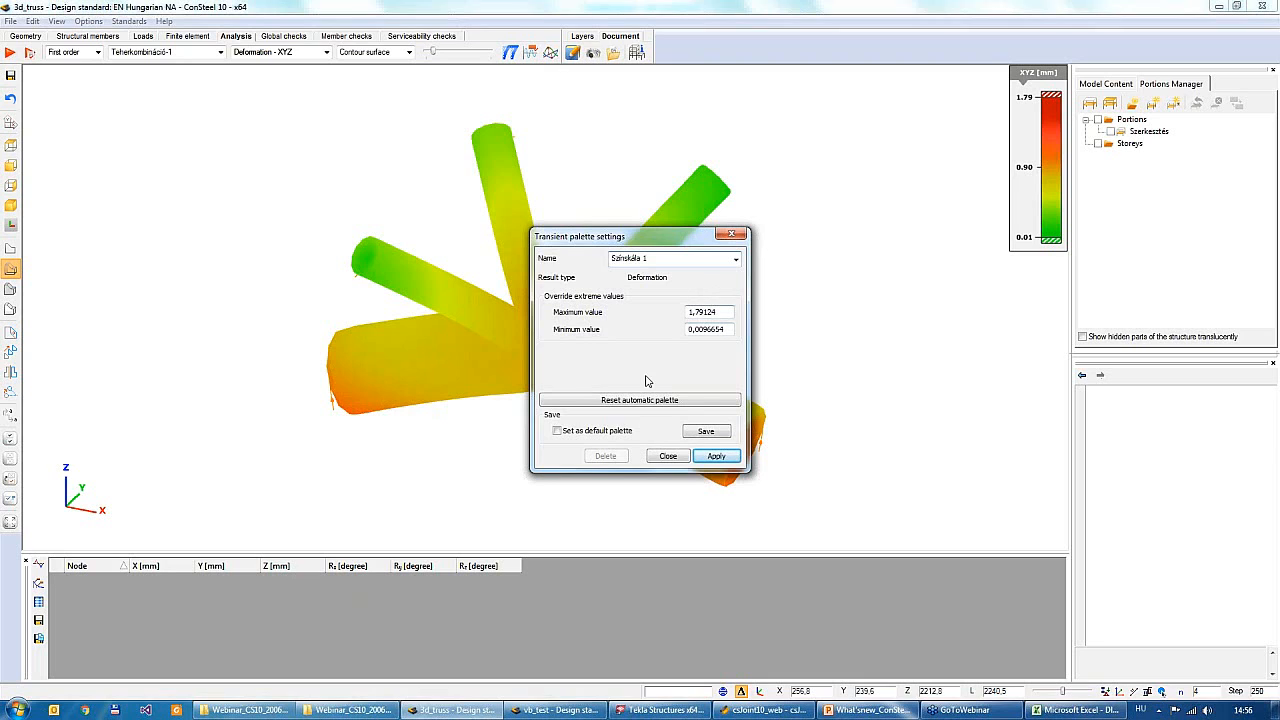
Close the palette settings and display the middle-layer σx stresses on surface instead of the deformation
click(727, 236)
click(291, 55)
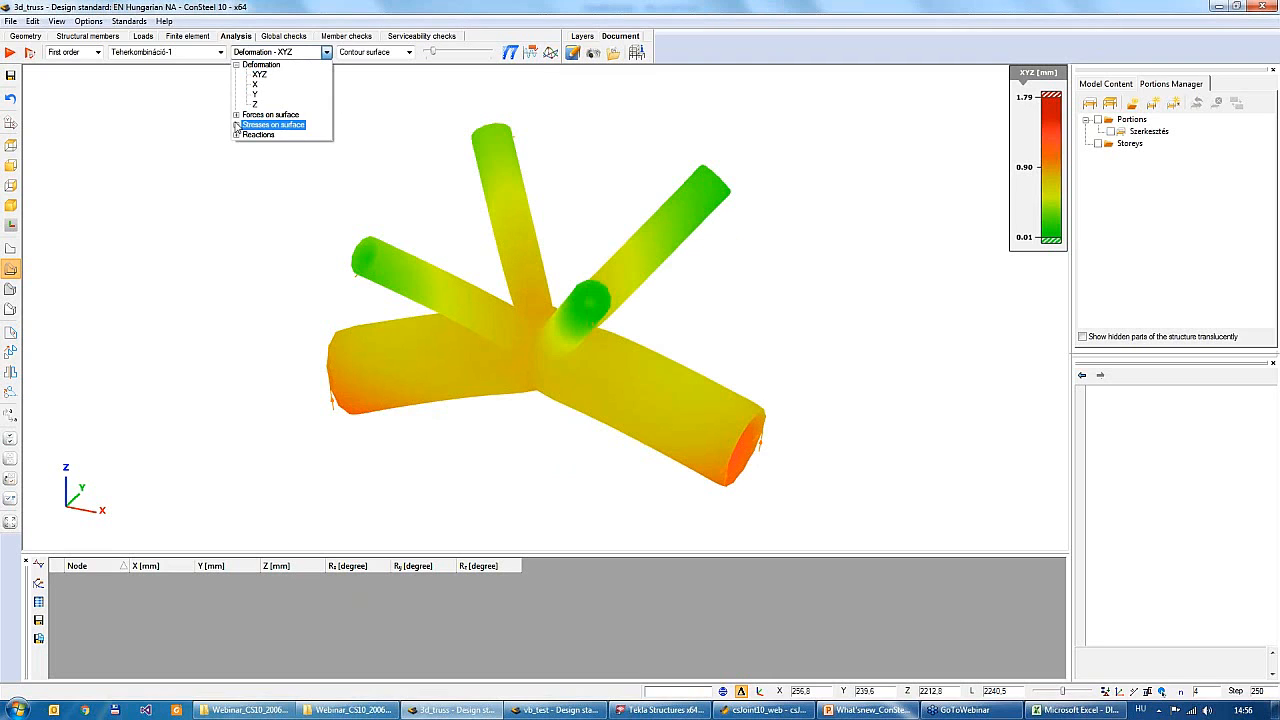
click(237, 125)
click(246, 145)
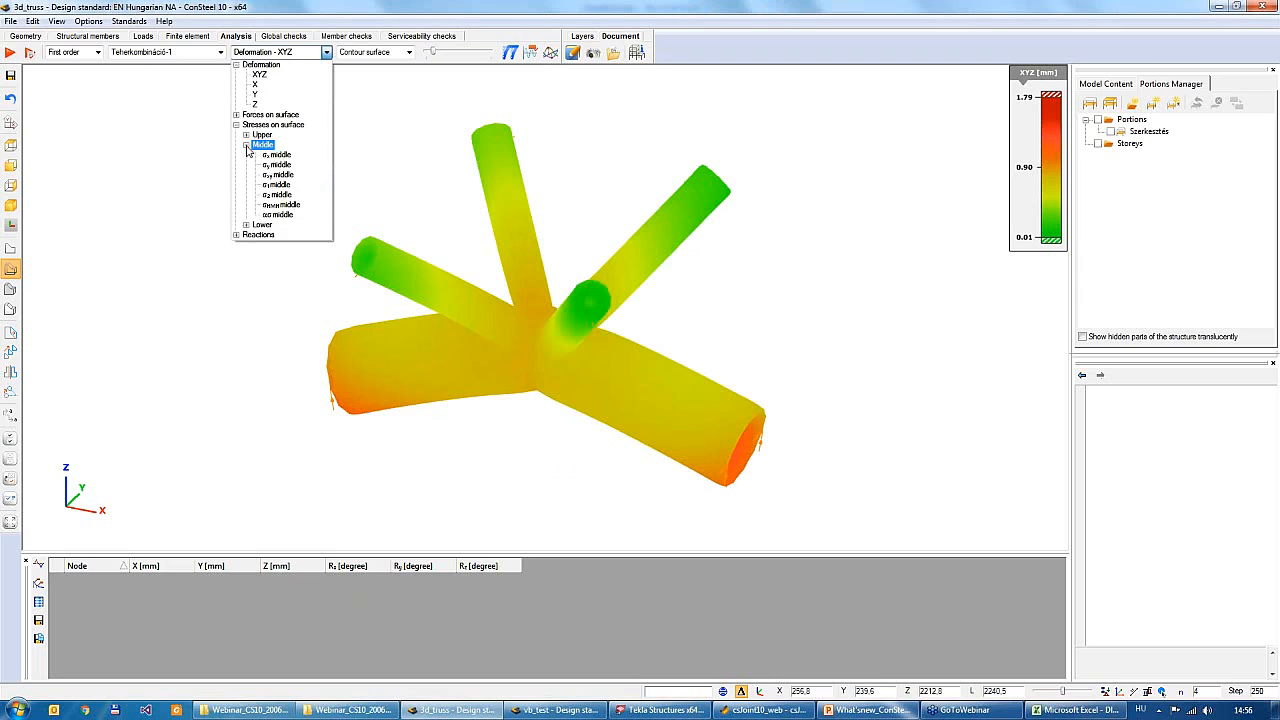
click(277, 155)
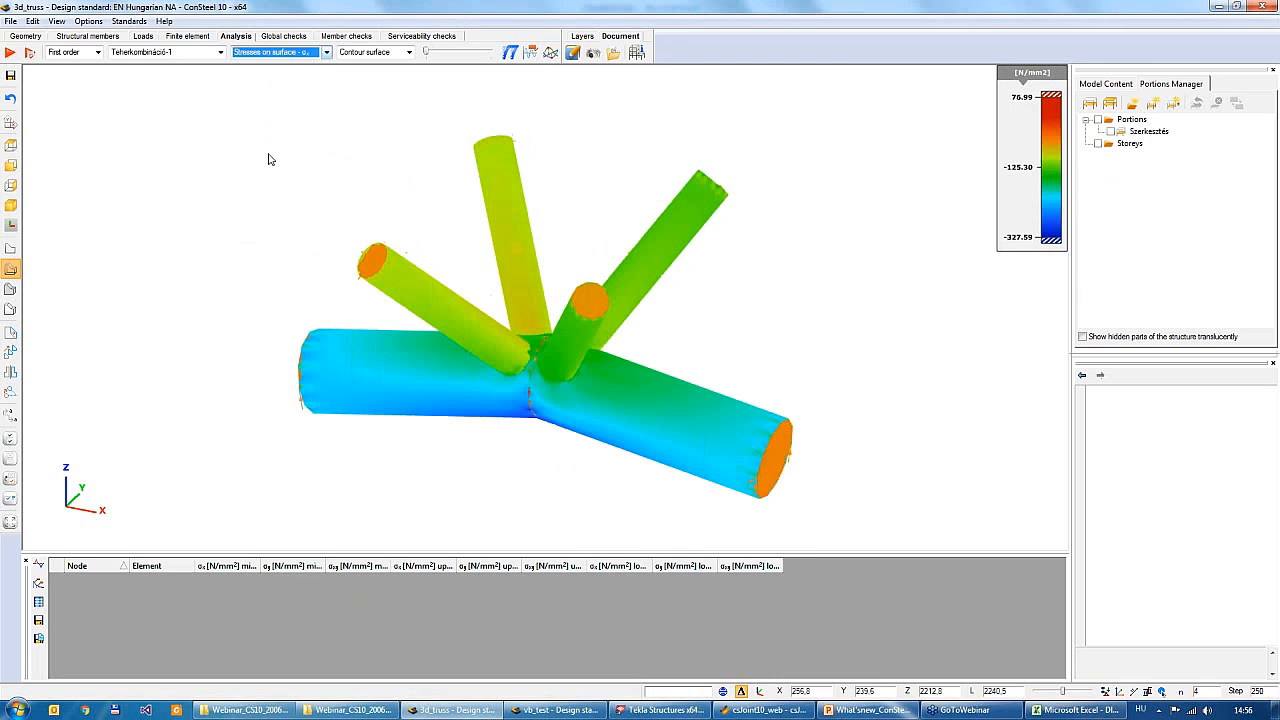
Override the minimum value of the surface stress palette with -235 and apply it to the contour surface
double_click(1019, 214)
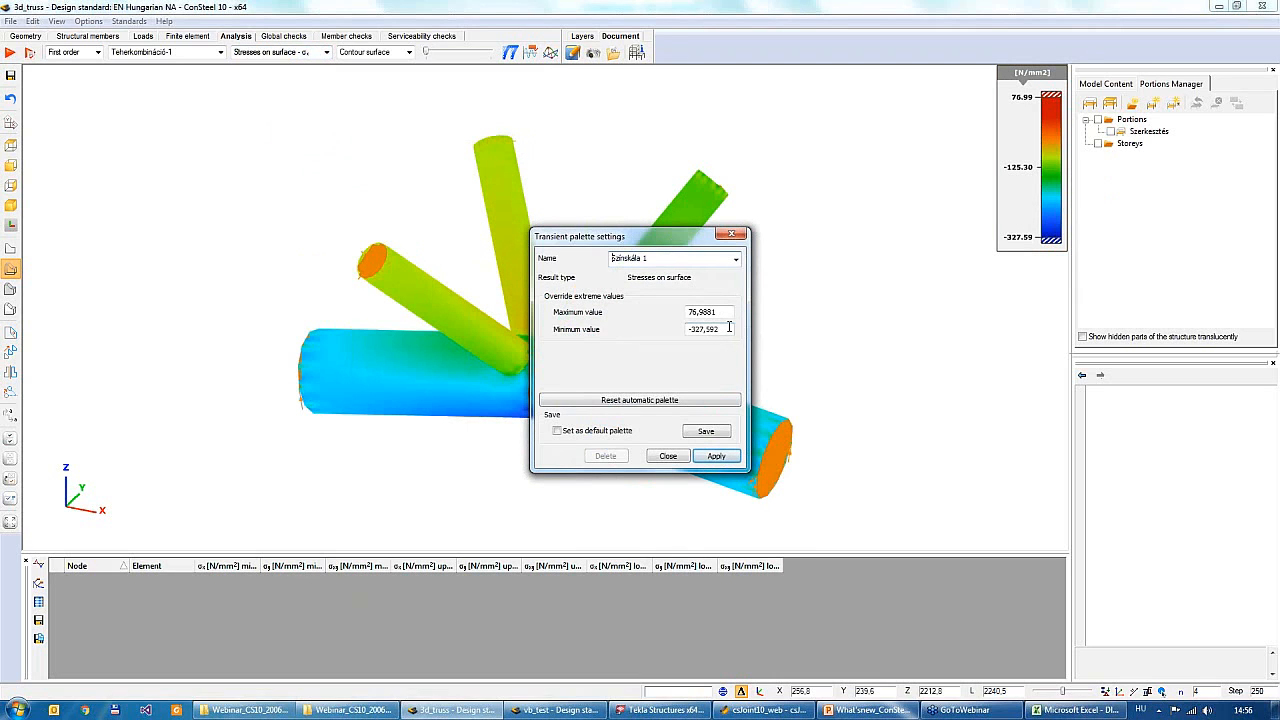
drag(728, 328, 688, 329)
text(-235)
click(715, 457)
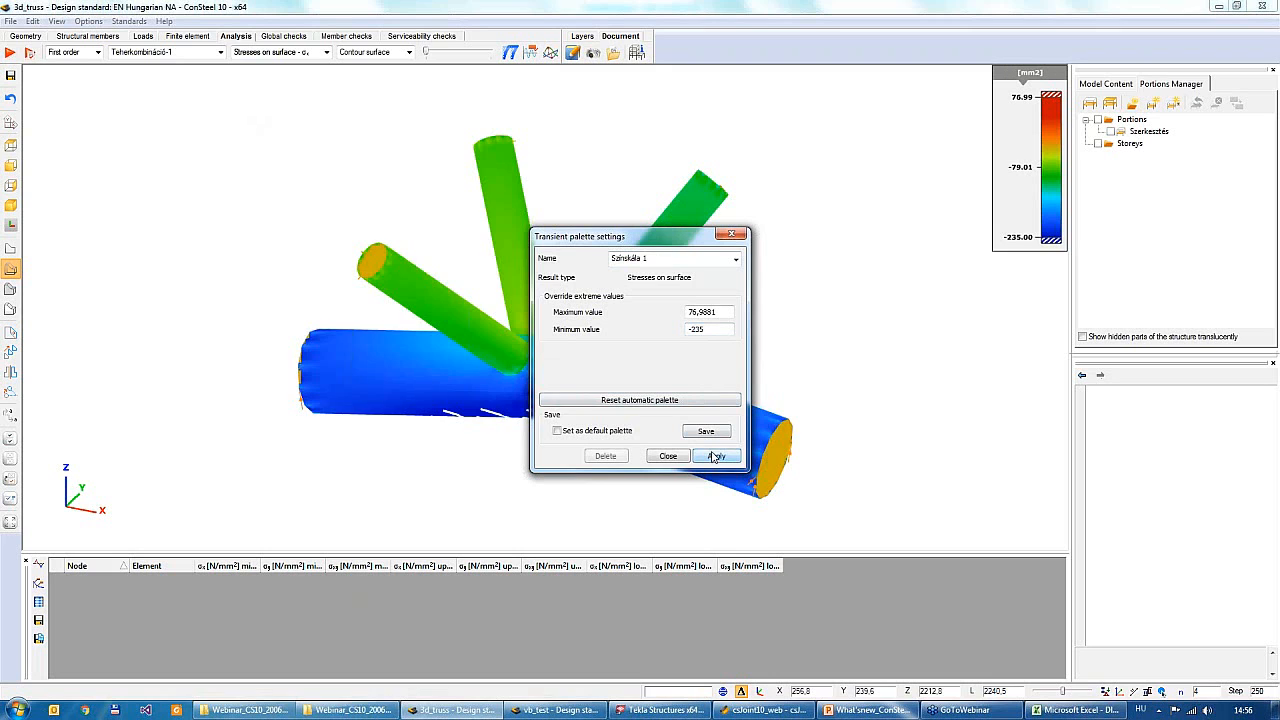
click(731, 237)
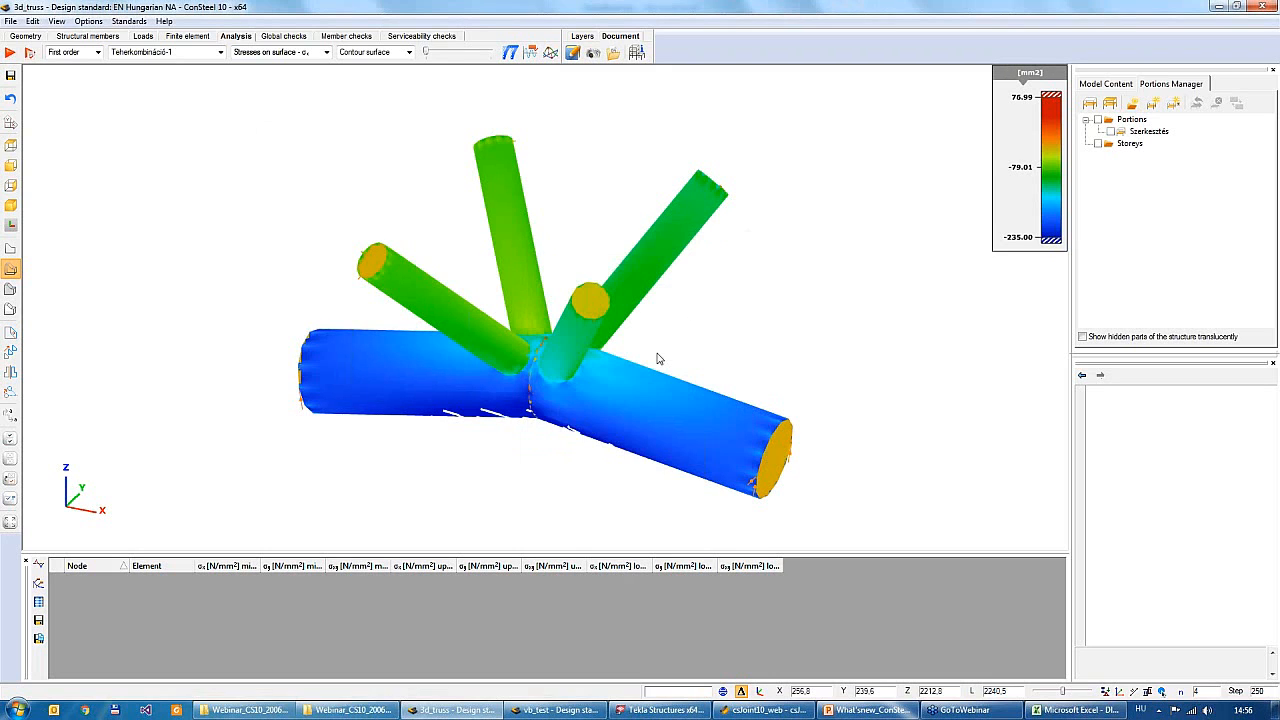
alt+middle_drag(659, 318, 648, 372)
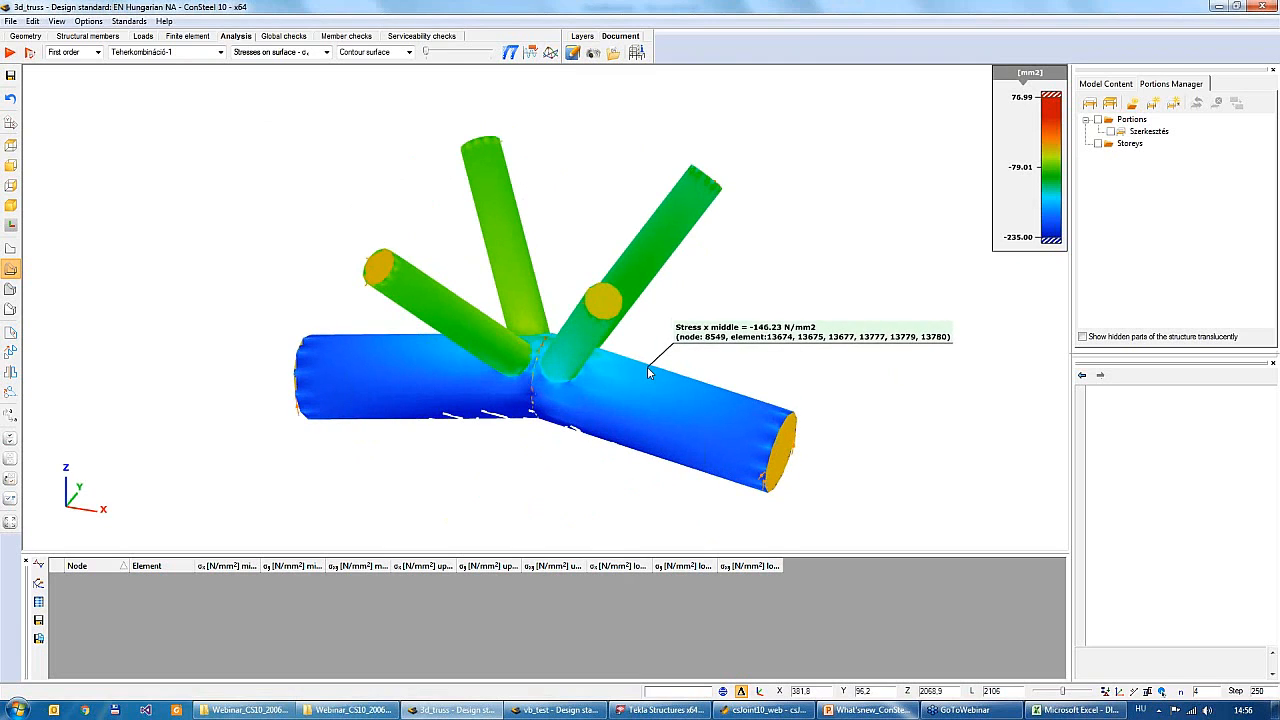
double_click(1043, 192)
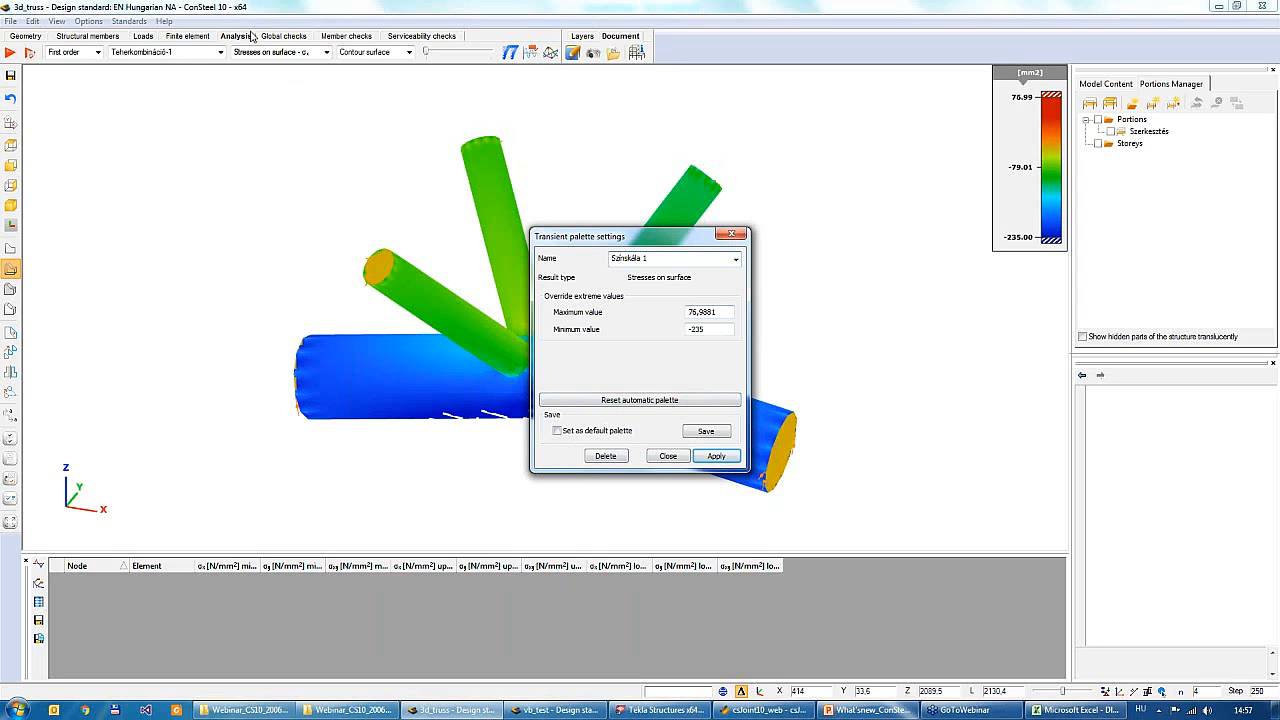
click(664, 457)
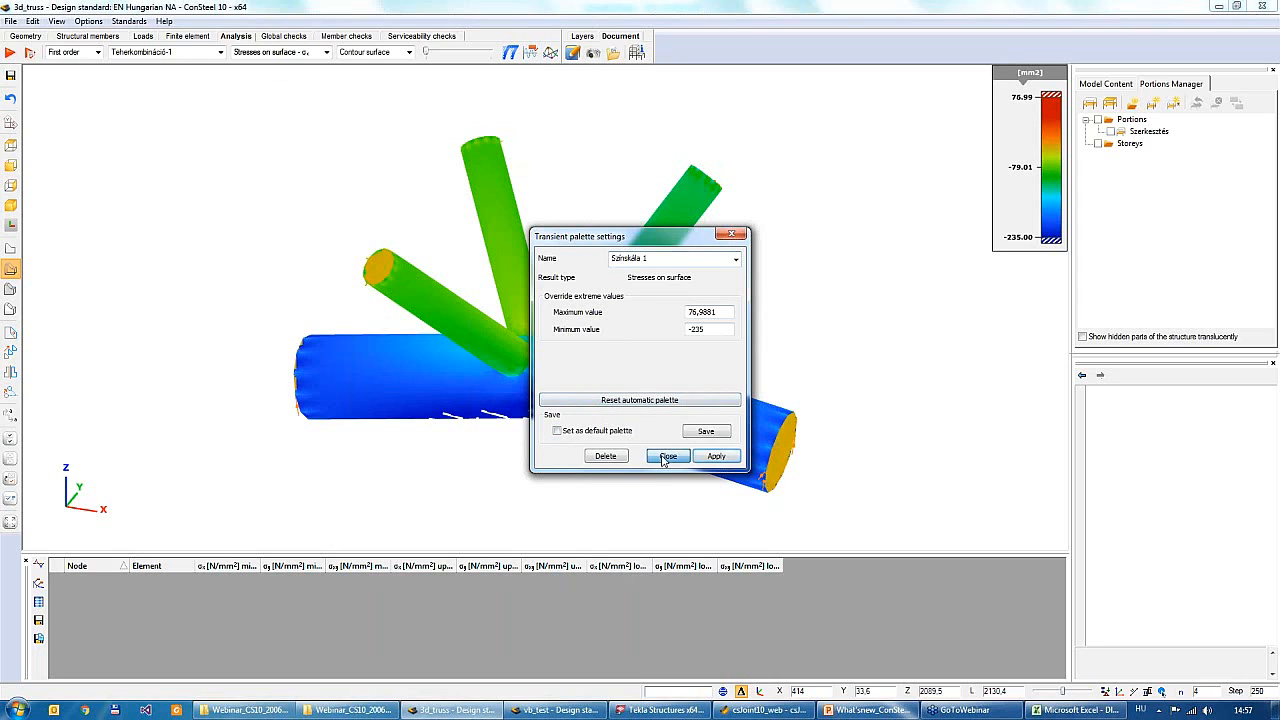
mouse_move(631, 421)
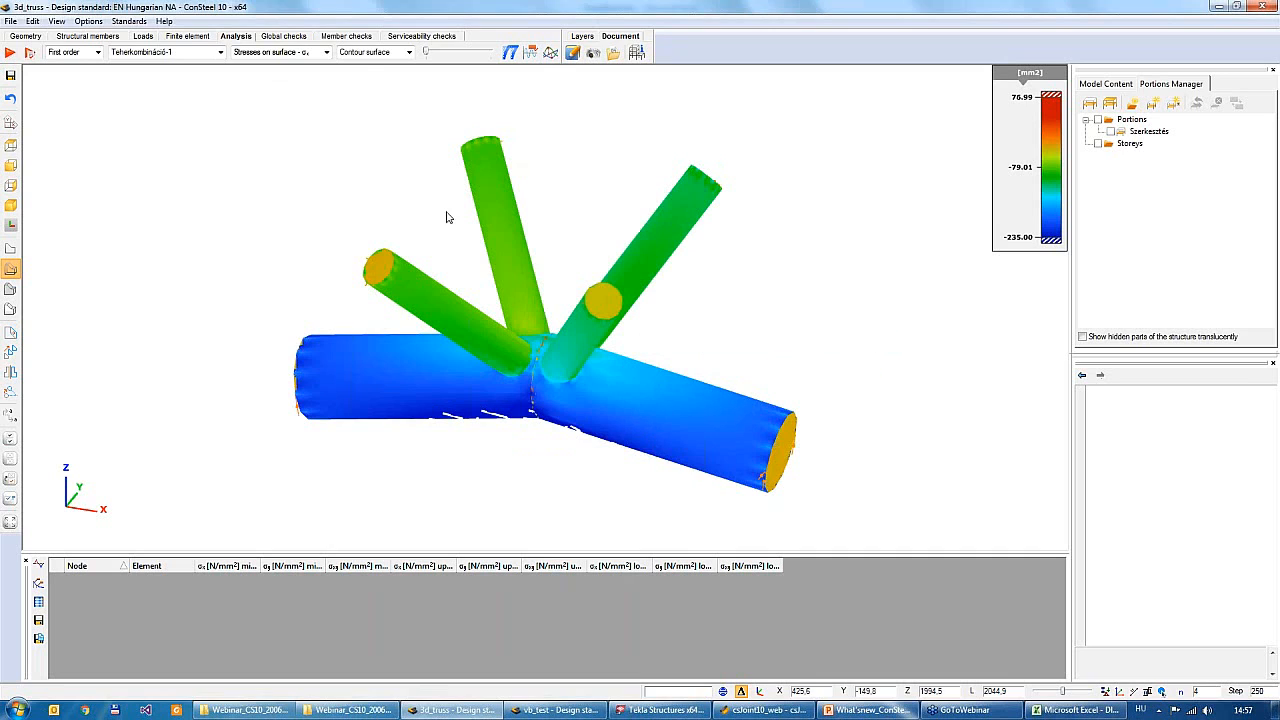
Change the stress display of the truss joint to Discrete colors
click(372, 52)
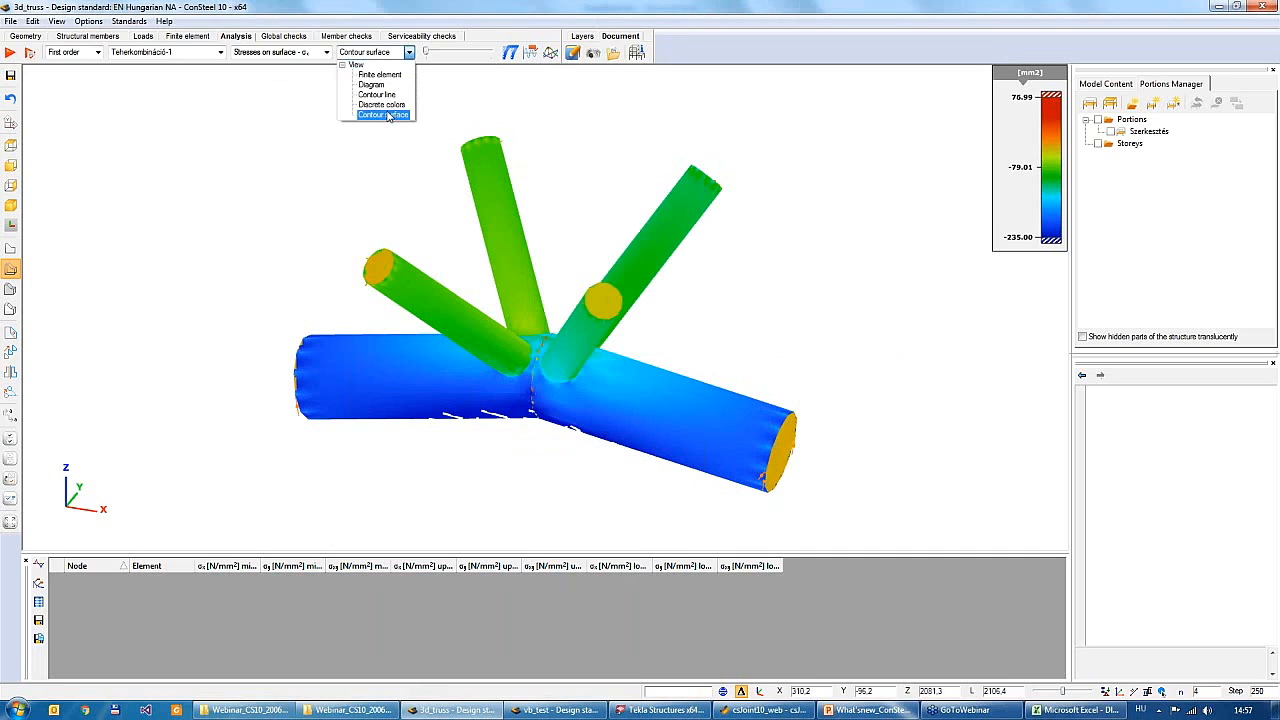
click(382, 104)
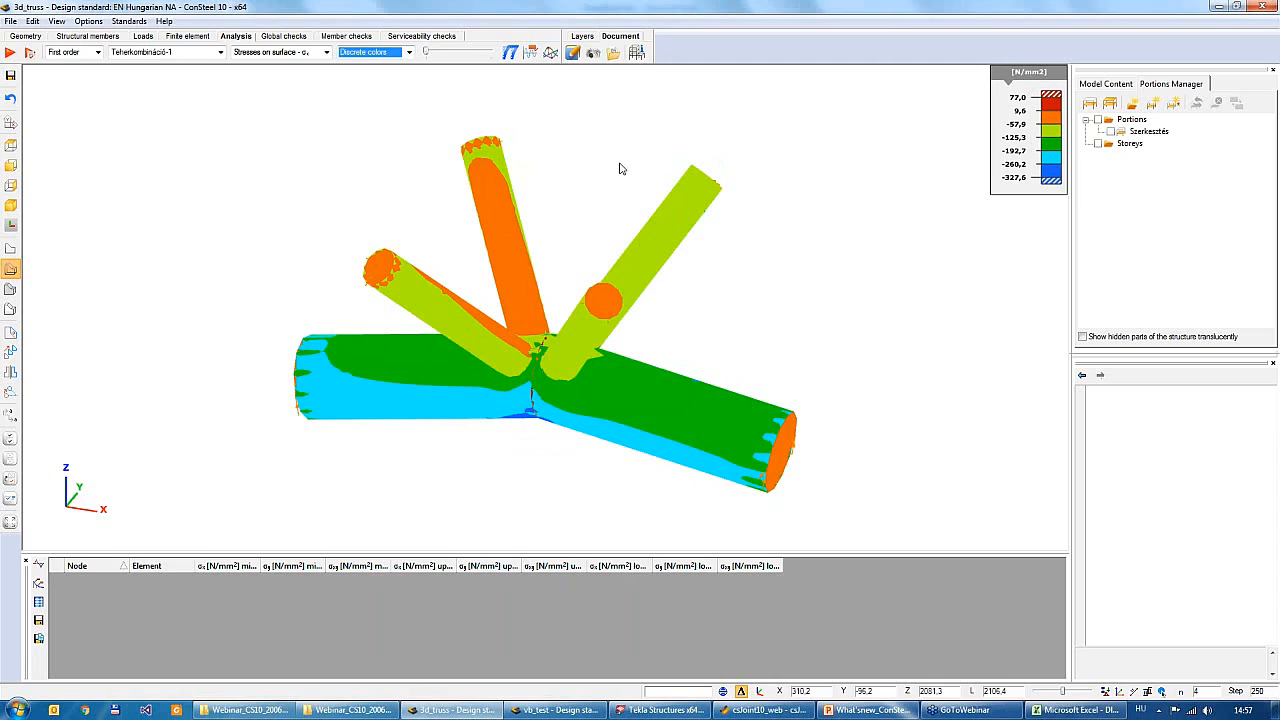
mouse_move(718, 185)
click(380, 52)
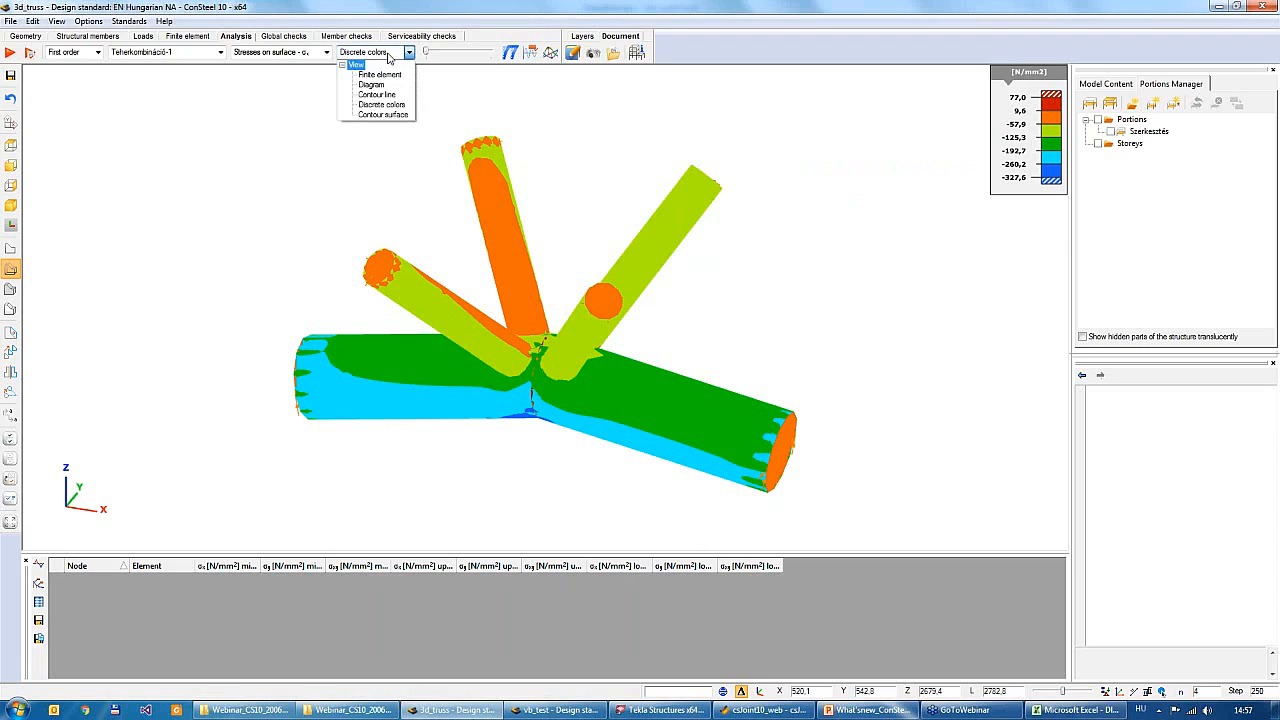
click(388, 106)
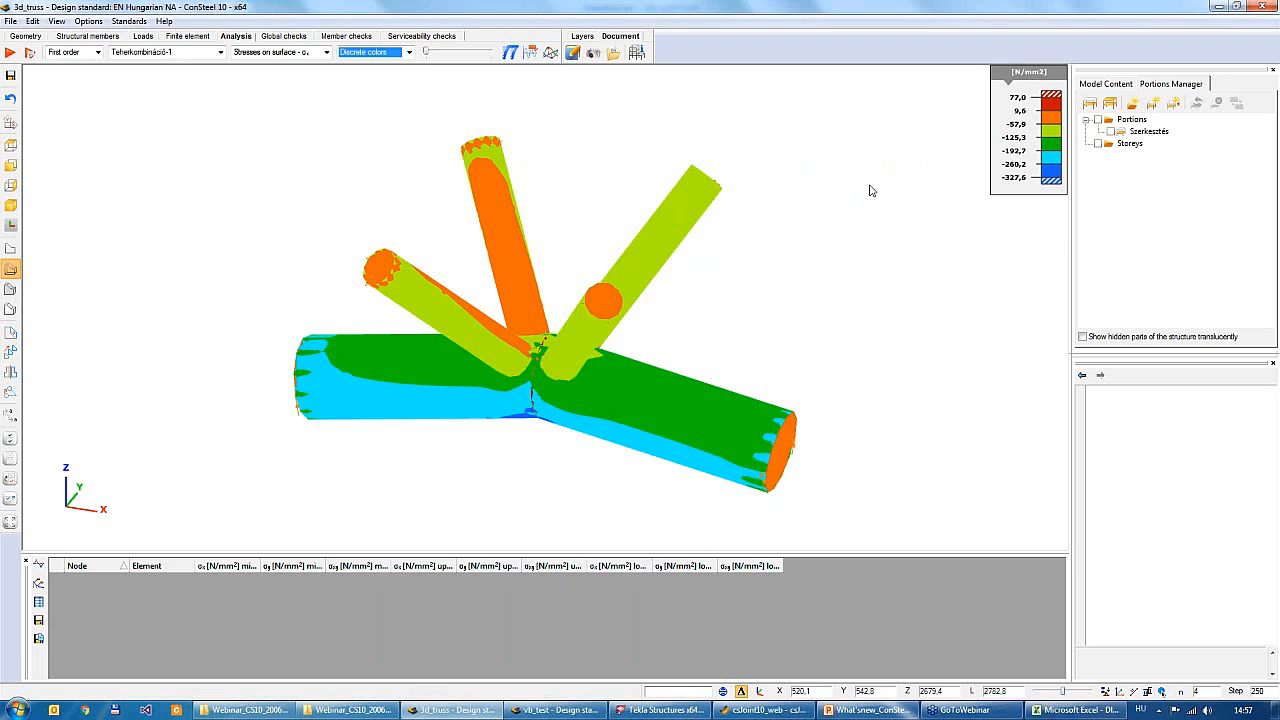
Set the scale division of the discrete stress palette to 11 and apply it to the model
double_click(1027, 155)
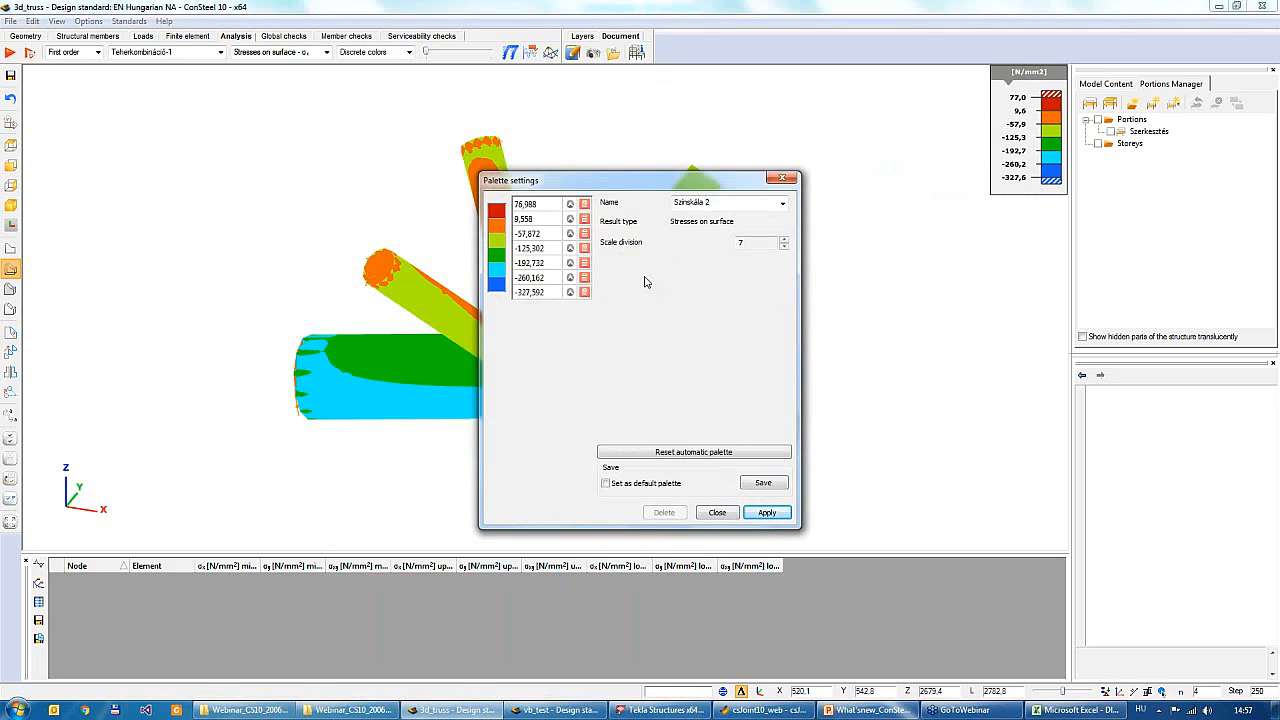
click(783, 239)
click(783, 239)
click(783, 239)
click(783, 239)
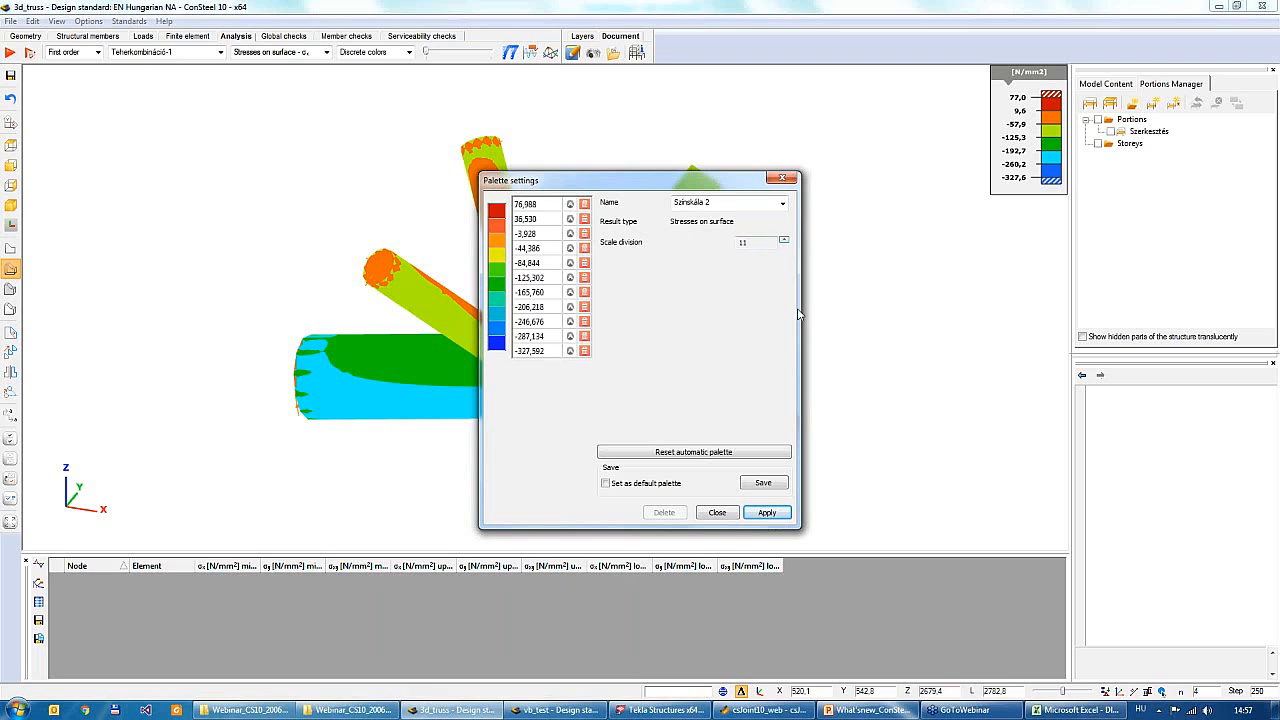
click(766, 513)
drag(698, 185, 920, 206)
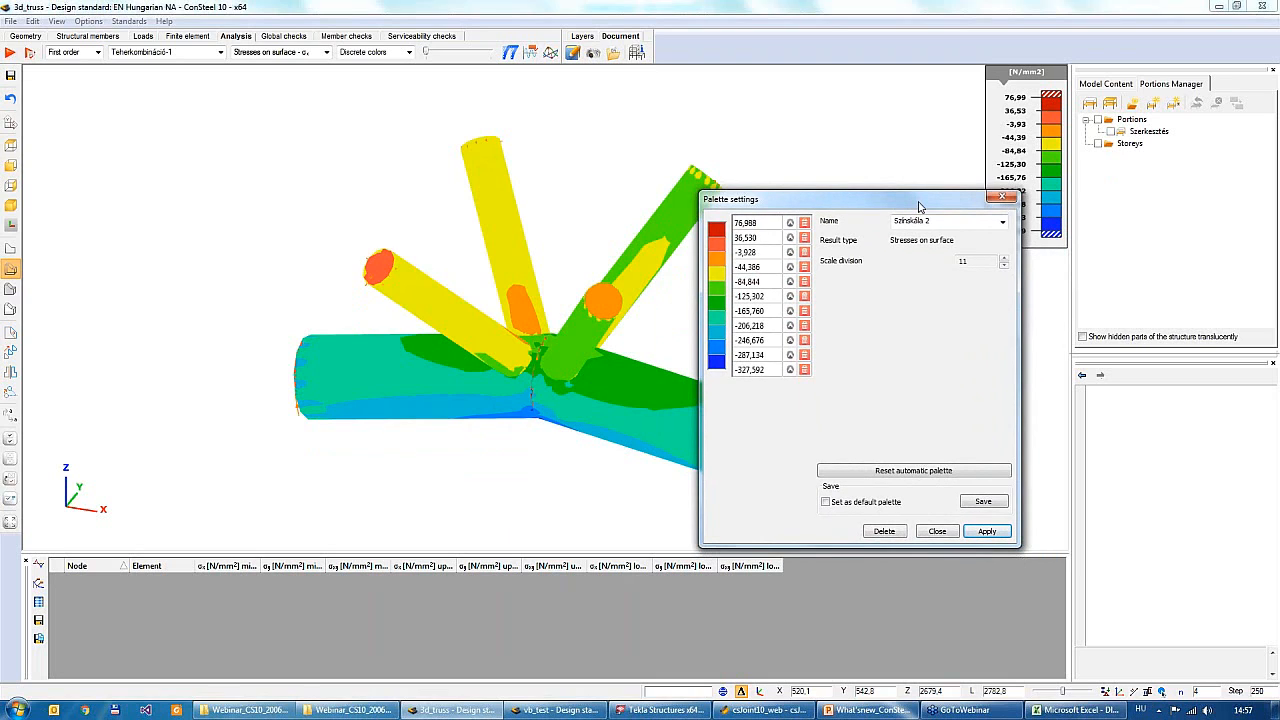
Reset the discrete stress palette to its automatic values and apply it
click(953, 472)
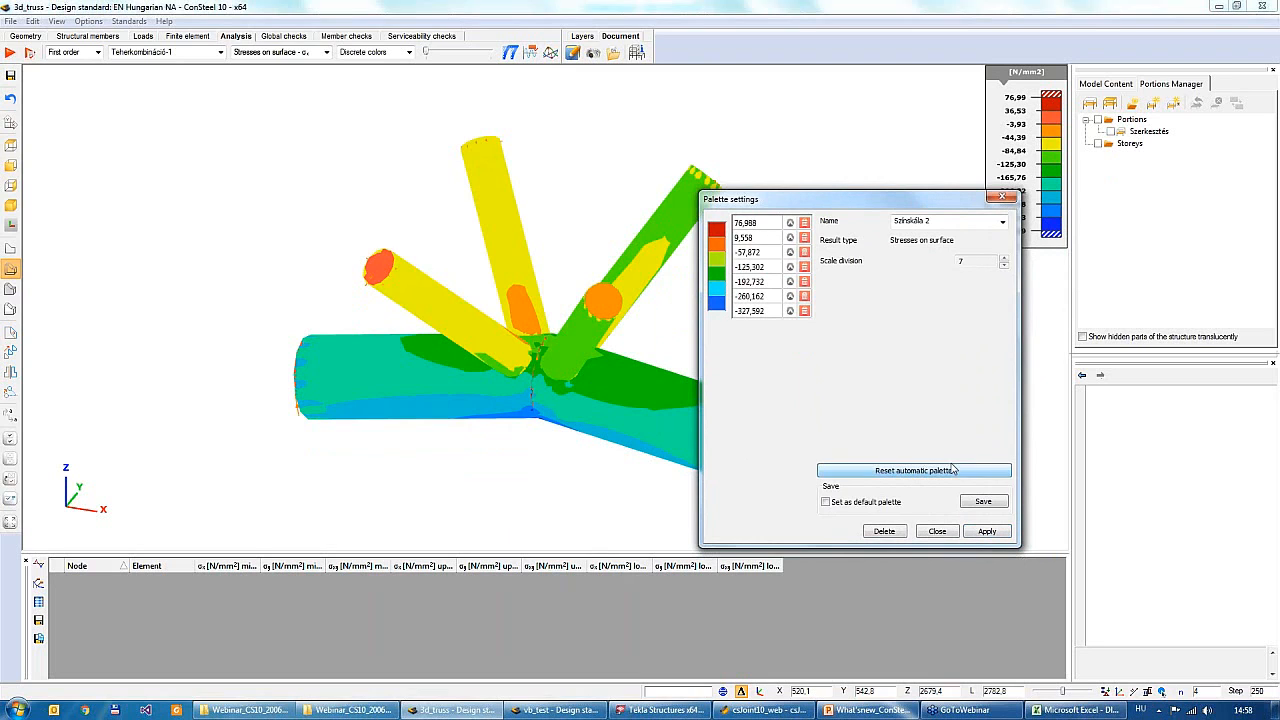
click(985, 531)
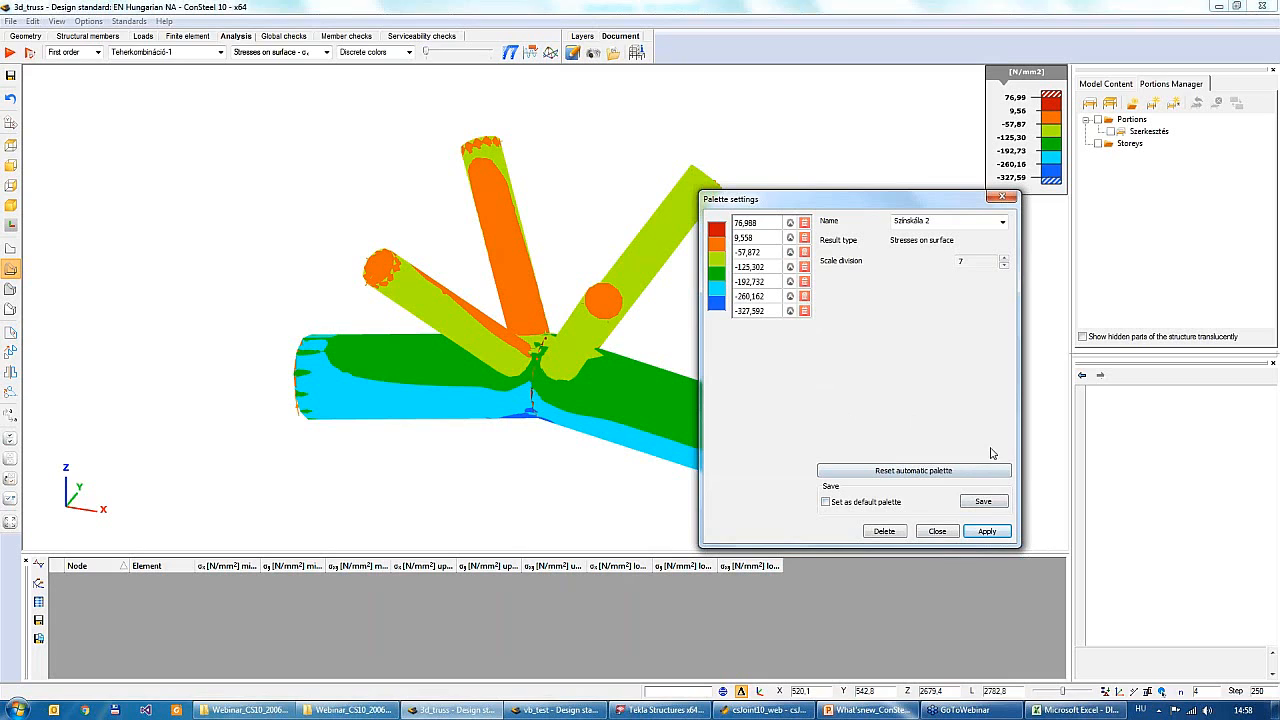
click(1001, 225)
click(1001, 225)
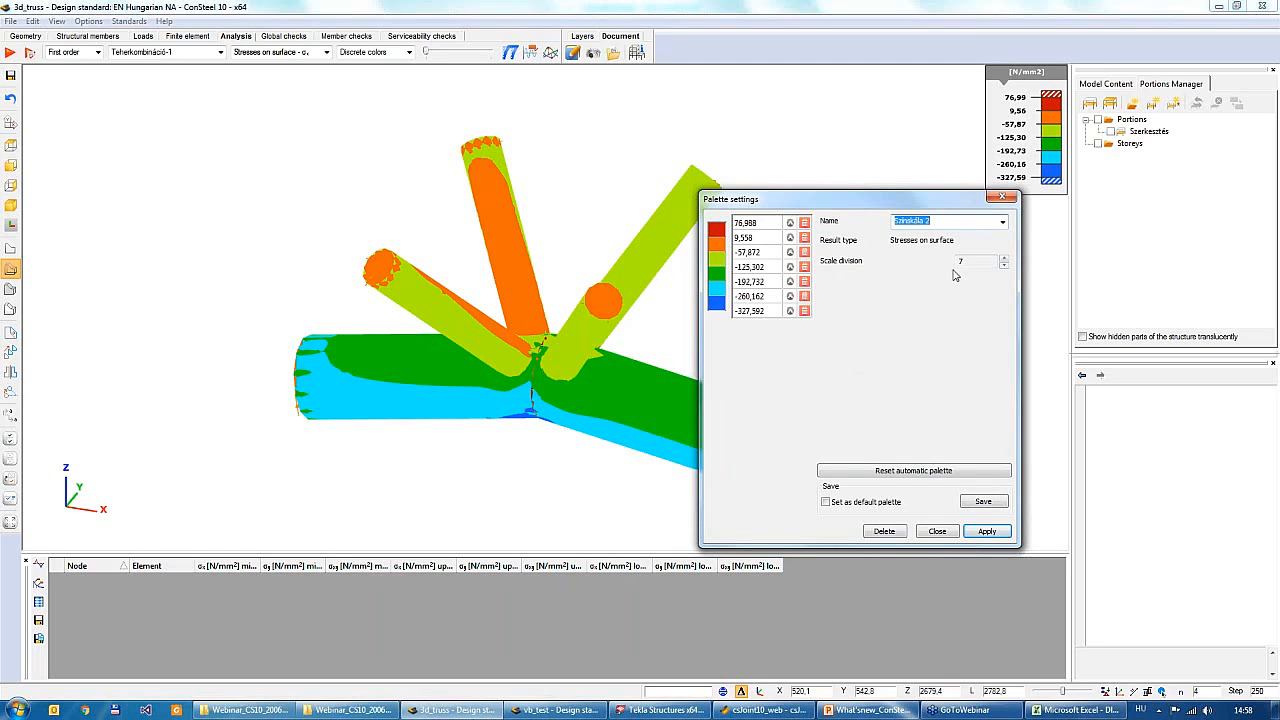
Set the palette's scale division to 11, fix the fifth scale value at -60 and apply the palette
click(1004, 258)
click(1004, 259)
double_click(1004, 259)
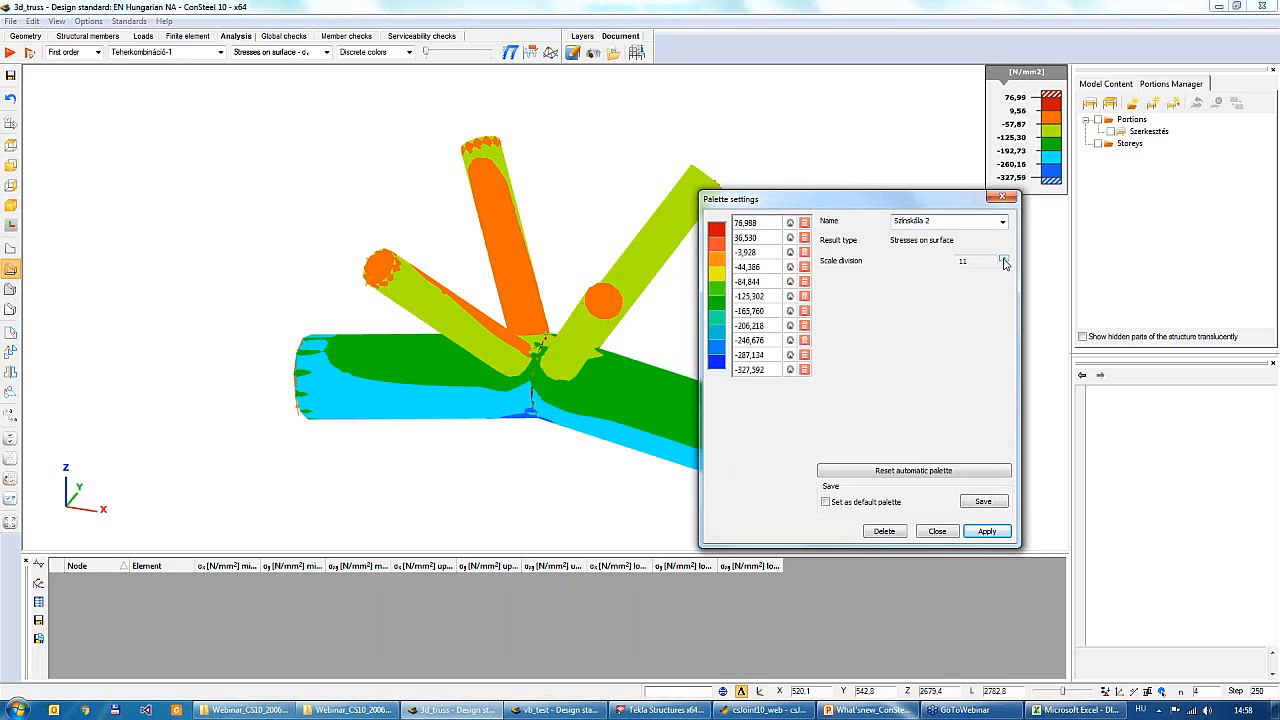
double_click(741, 281)
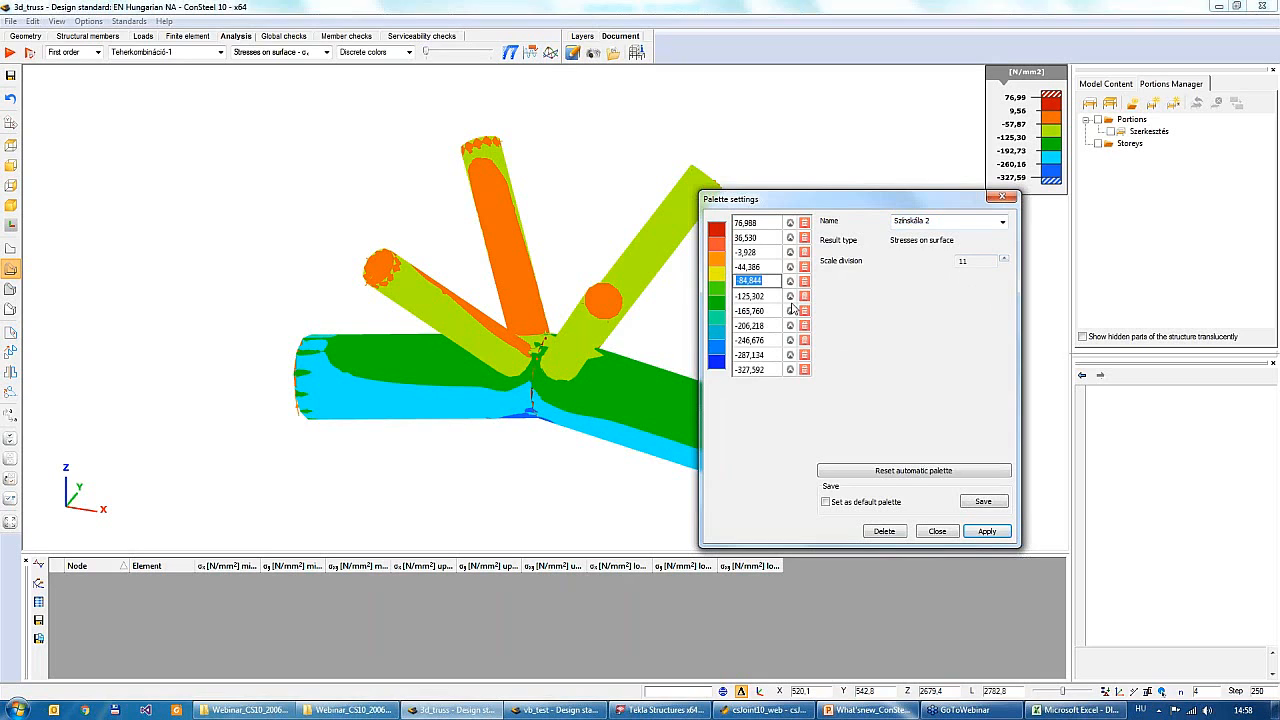
text(-60)
key(Return)
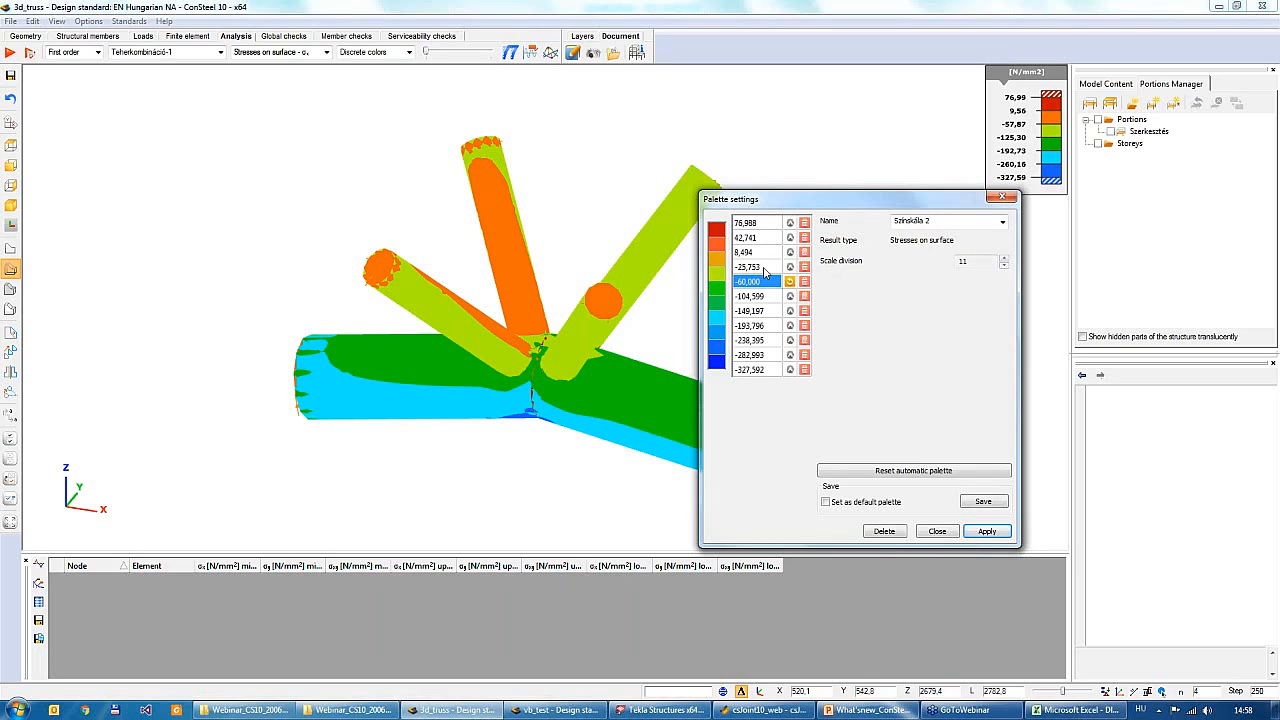
click(986, 532)
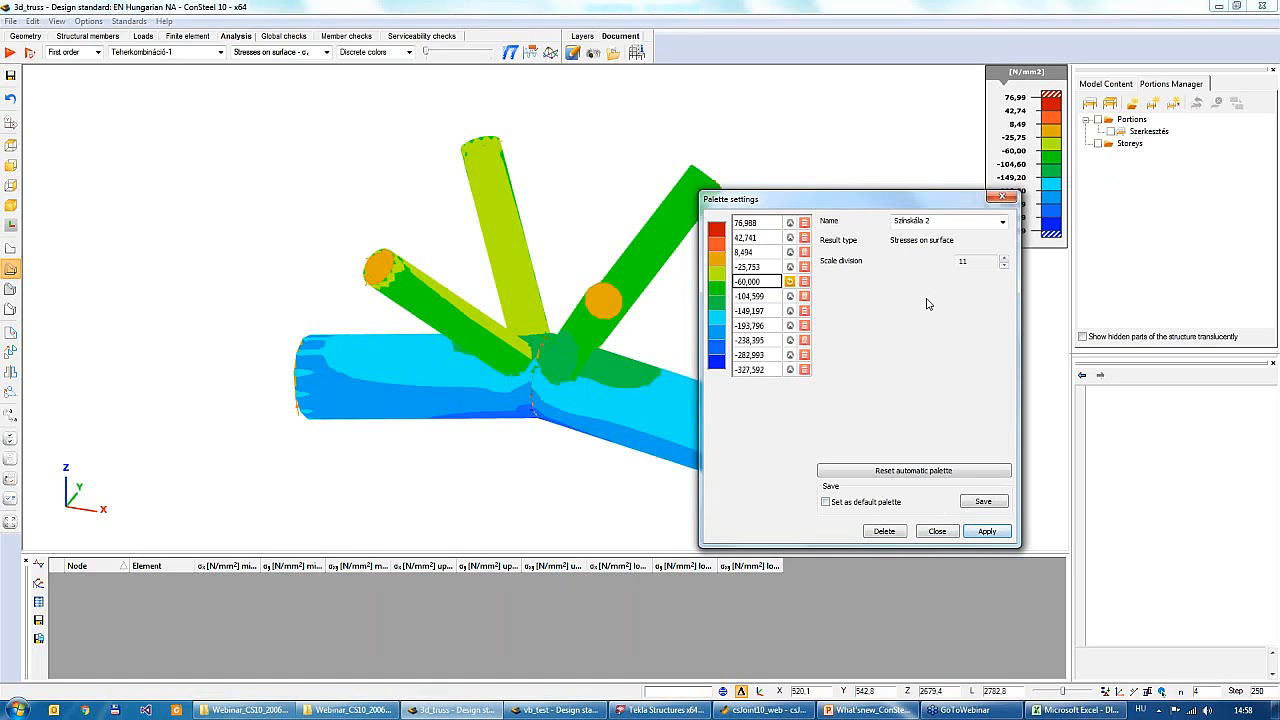
Release the fixed -60 value, delete two values from the palette scale, apply the palette and close its settings
click(790, 283)
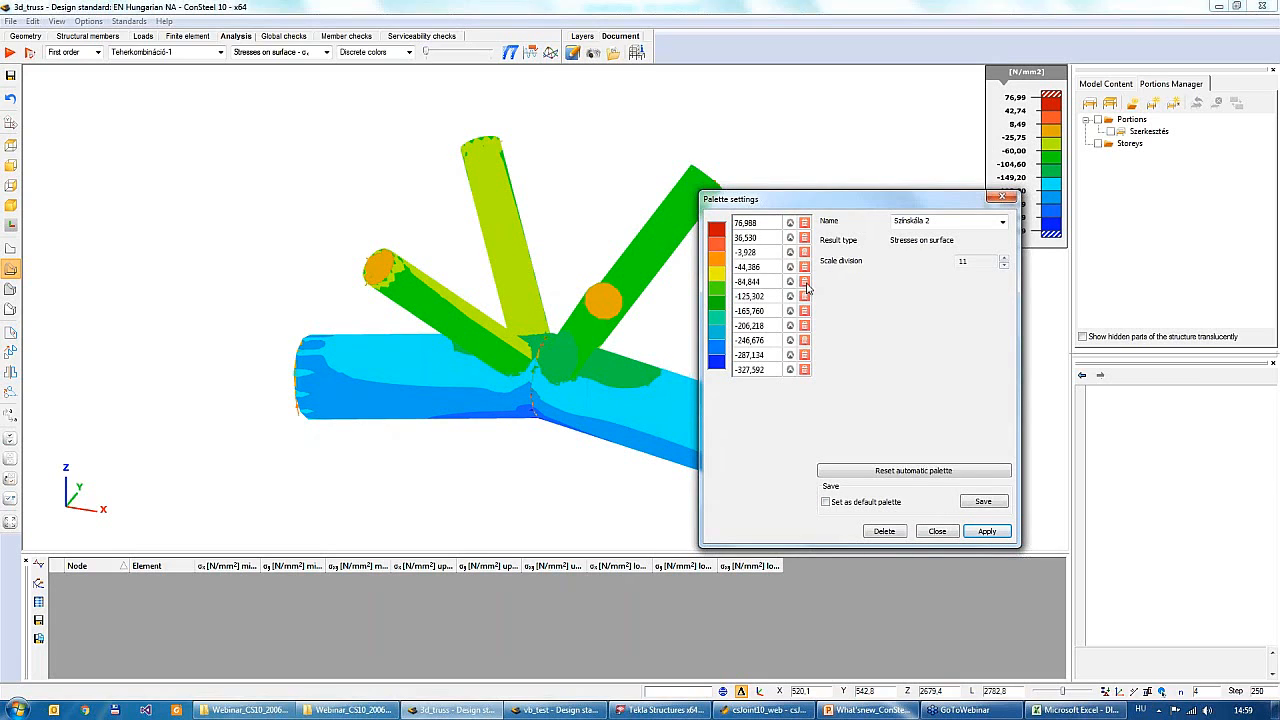
click(805, 284)
click(805, 247)
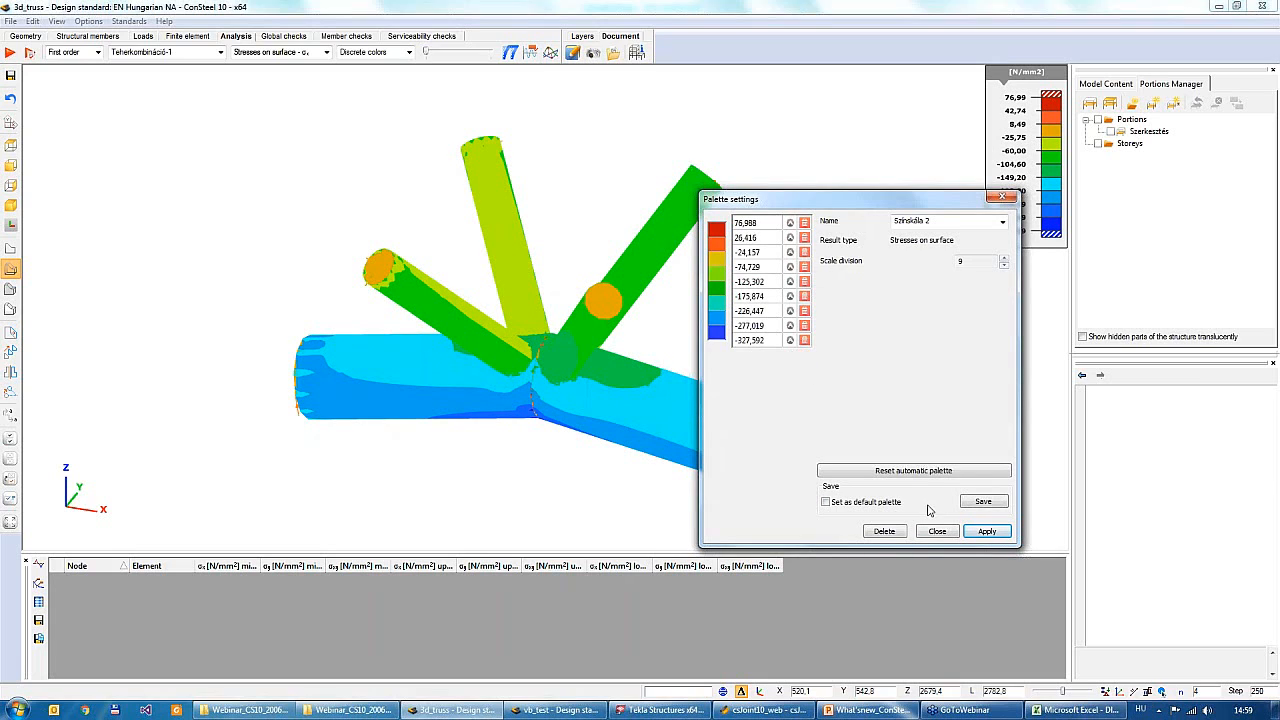
click(984, 532)
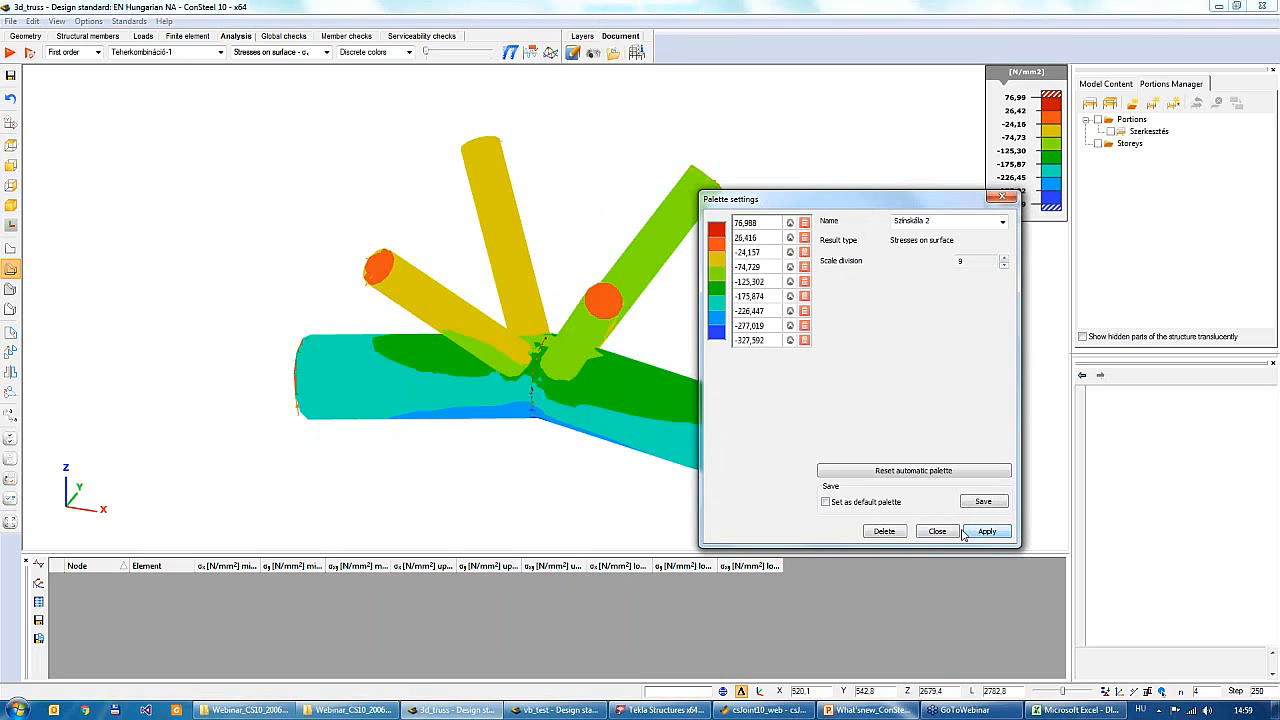
click(948, 535)
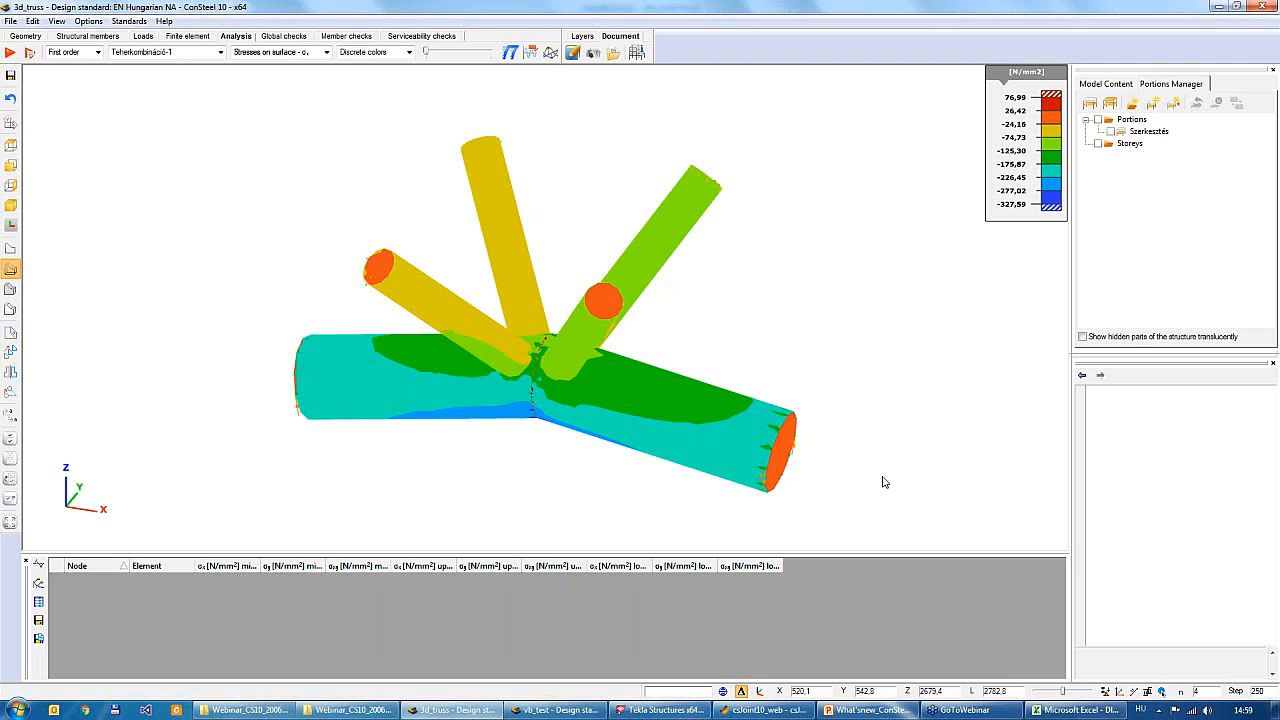
Switch to the vb_test model and view its multi-storey frame, slabs and core up close
click(557, 710)
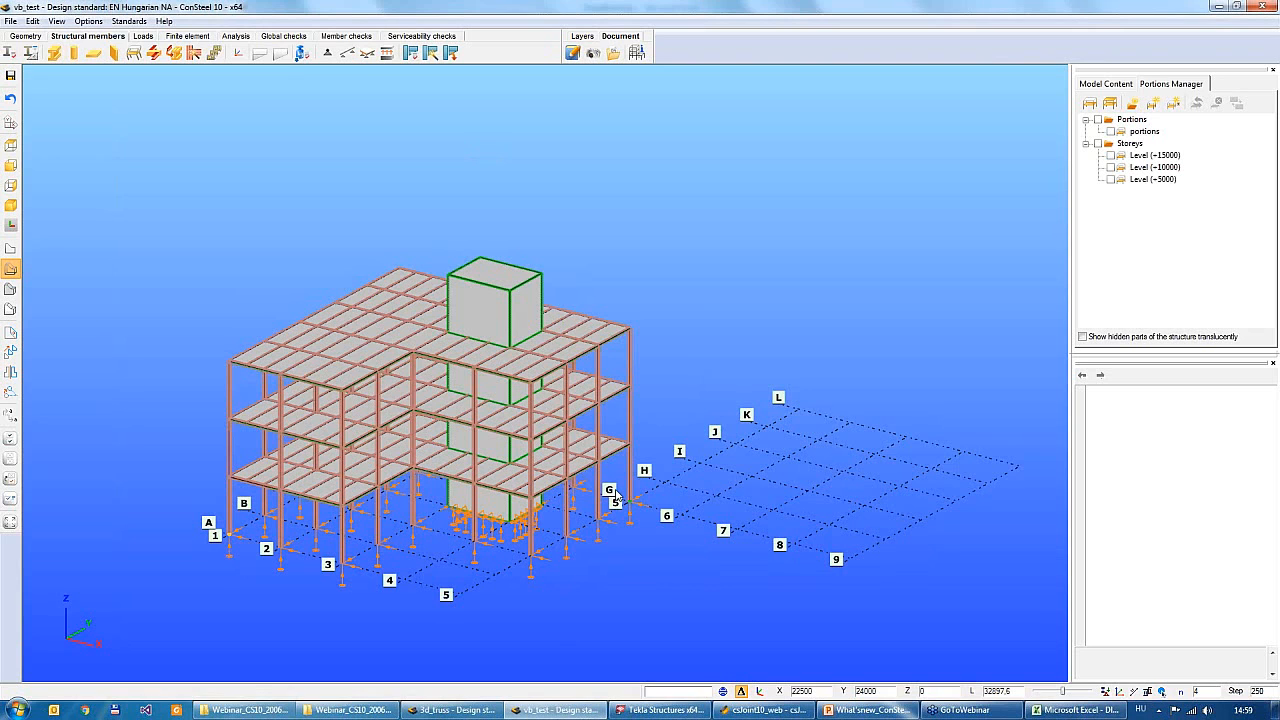
middle_drag(541, 536, 618, 531)
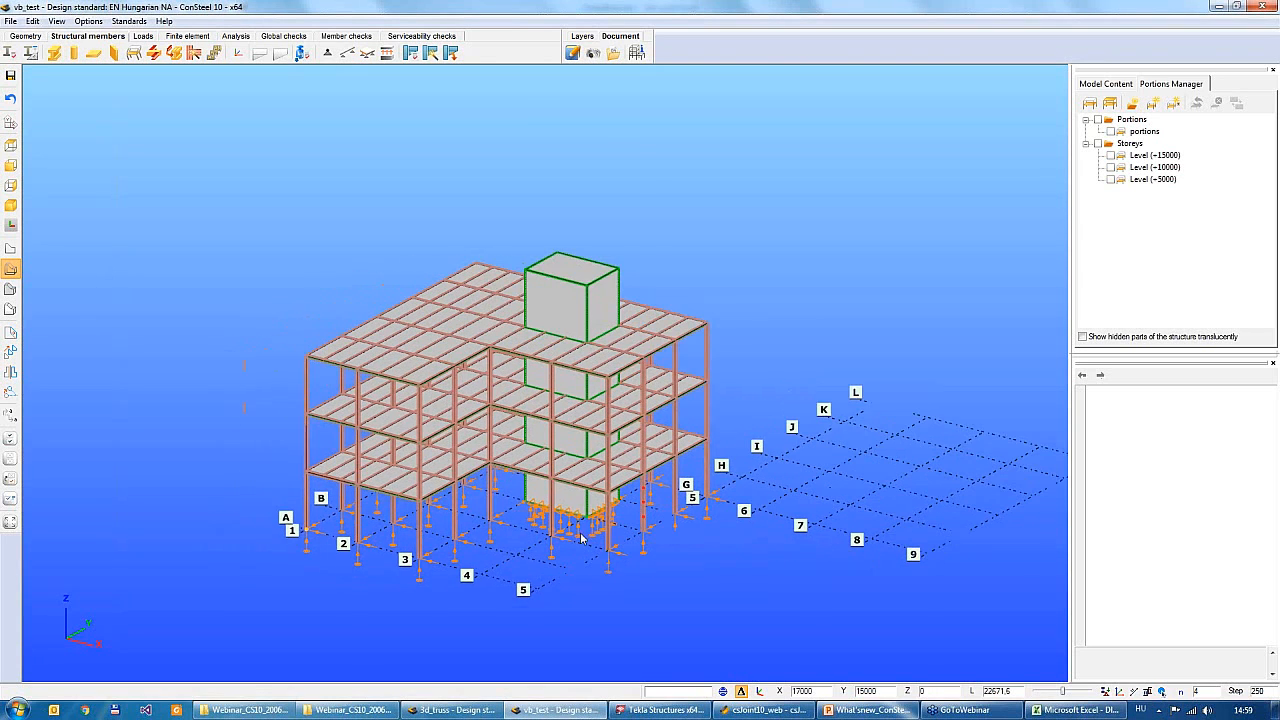
scroll(518, 445, up, 2)
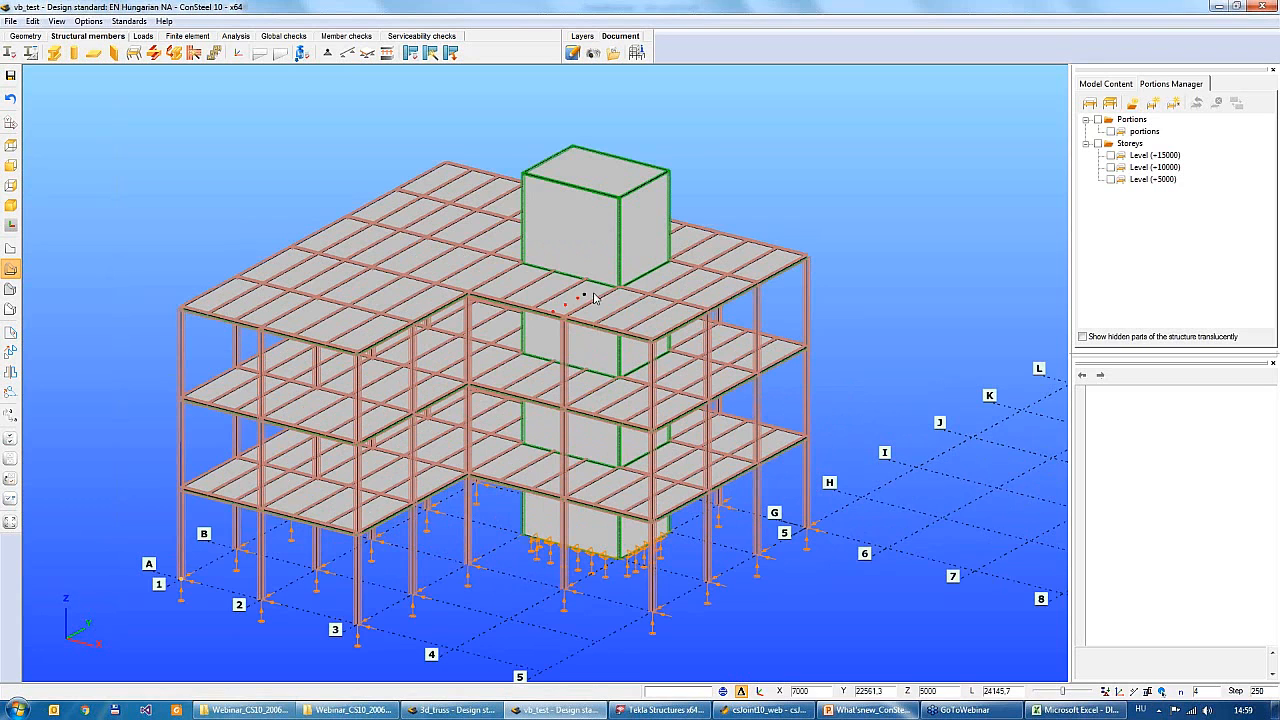
middle_drag(600, 294, 625, 297)
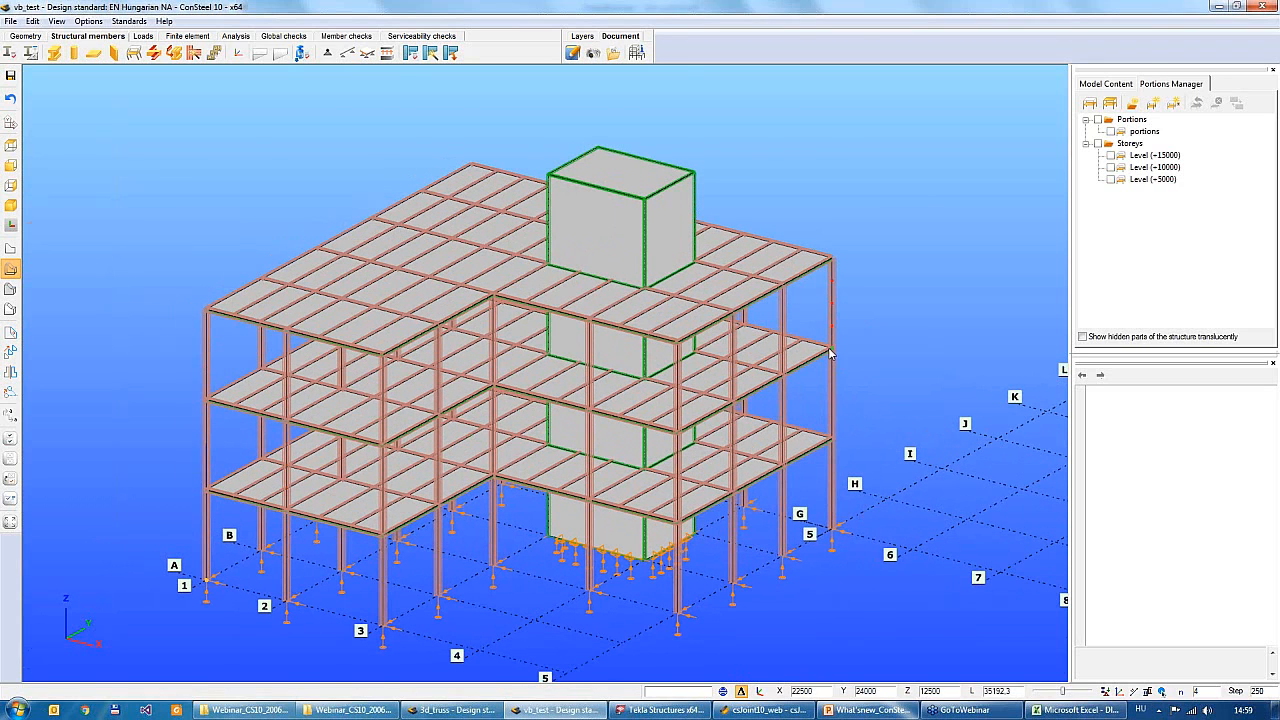
scroll(808, 282, up, 2)
scroll(846, 420, down, 2)
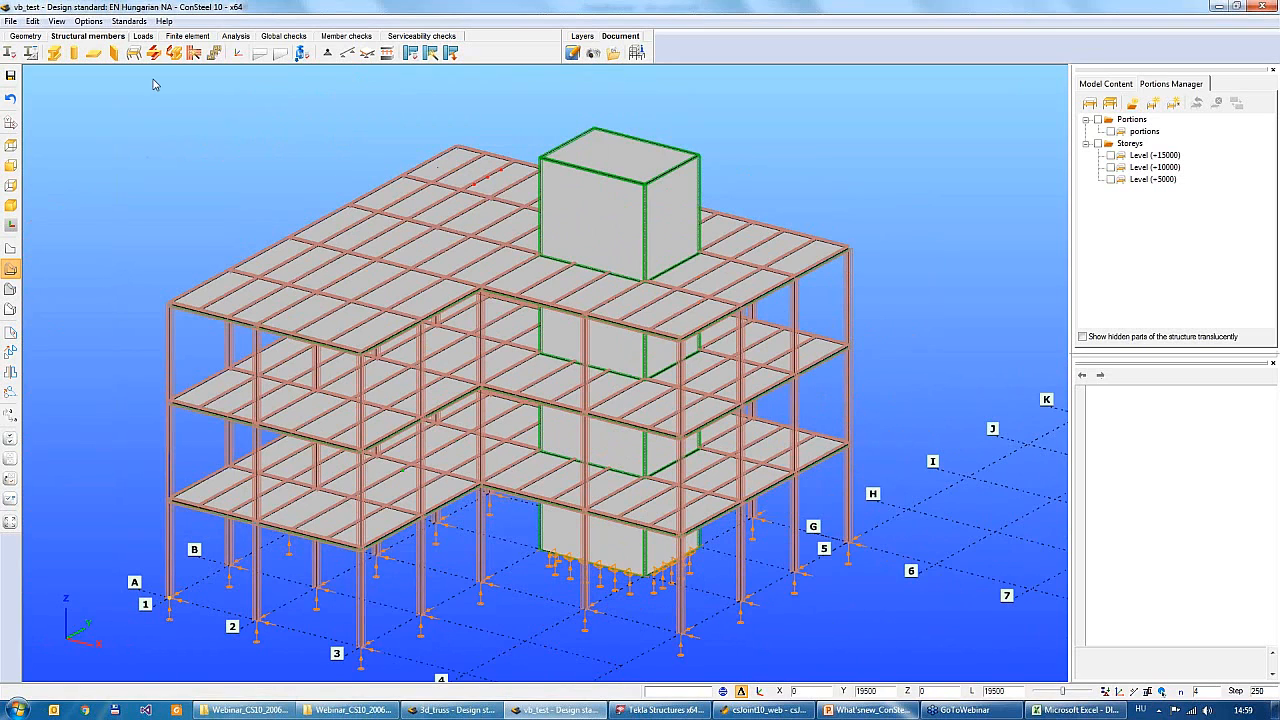
Start the Plate tool, examine the rebar diameters, material, main direction and coverings of Reinforcement 1, and close the reinforcement settings
click(92, 51)
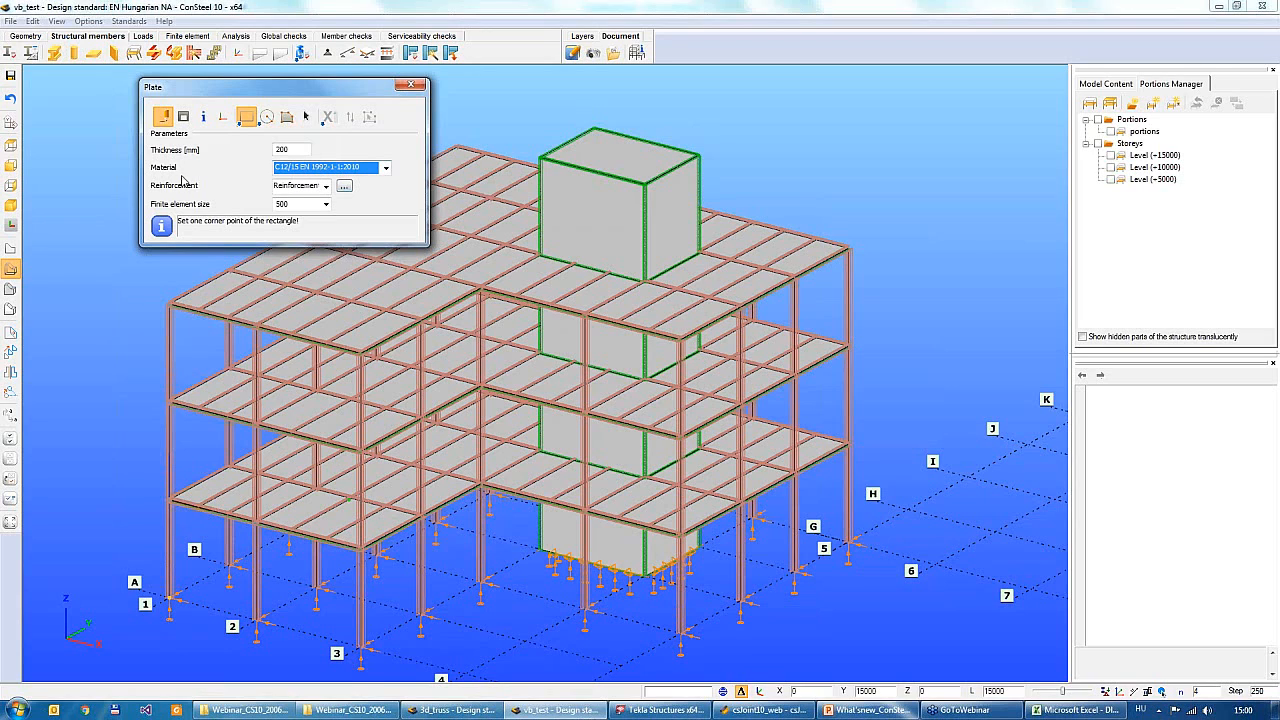
click(344, 188)
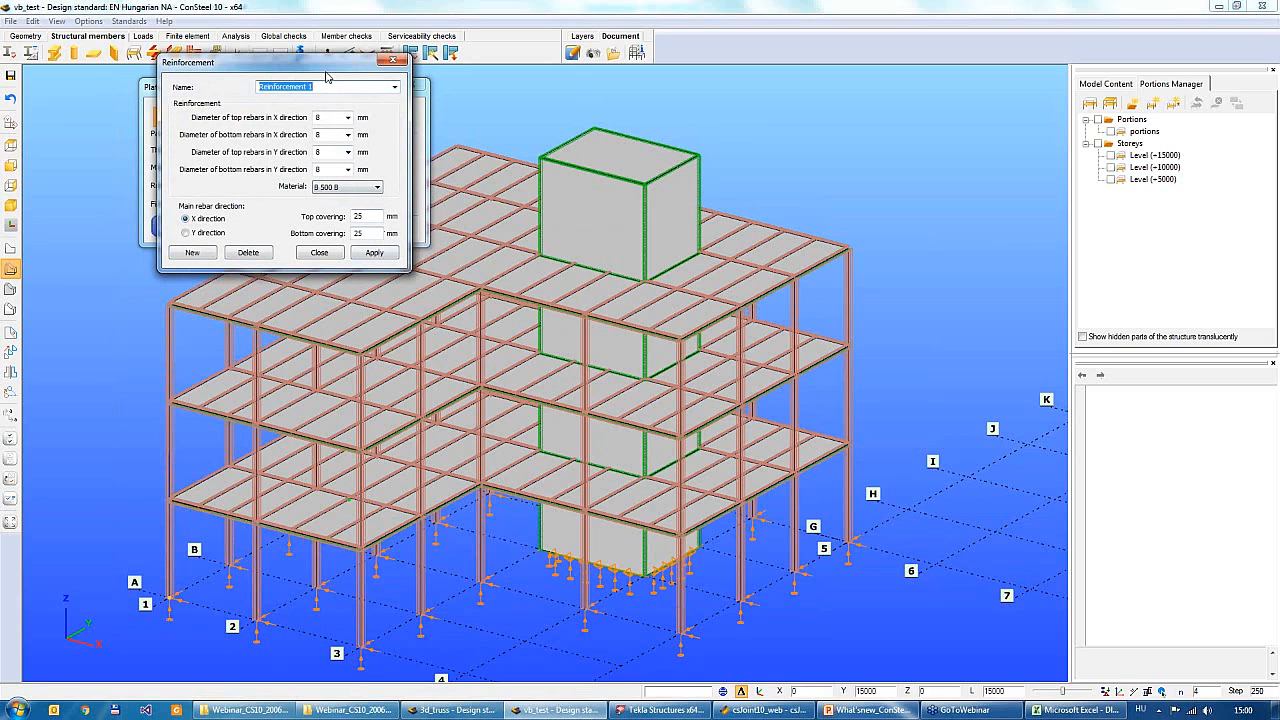
drag(325, 71, 407, 150)
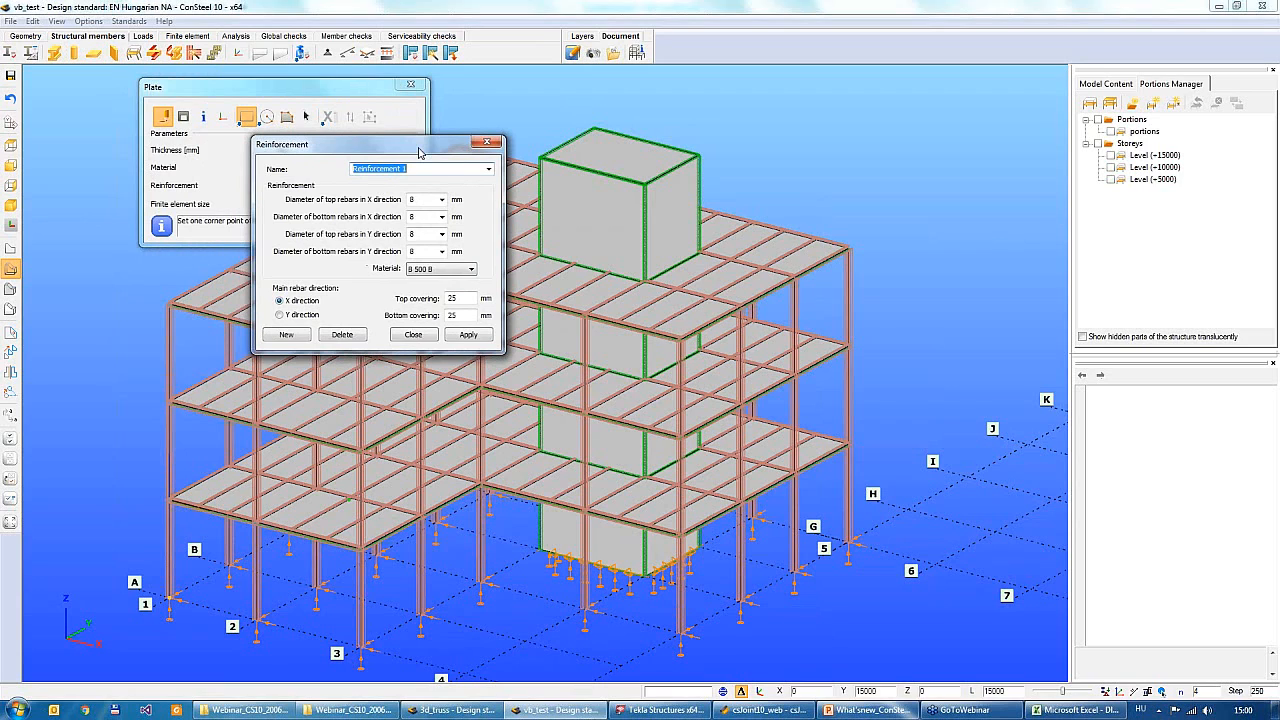
drag(420, 152, 422, 152)
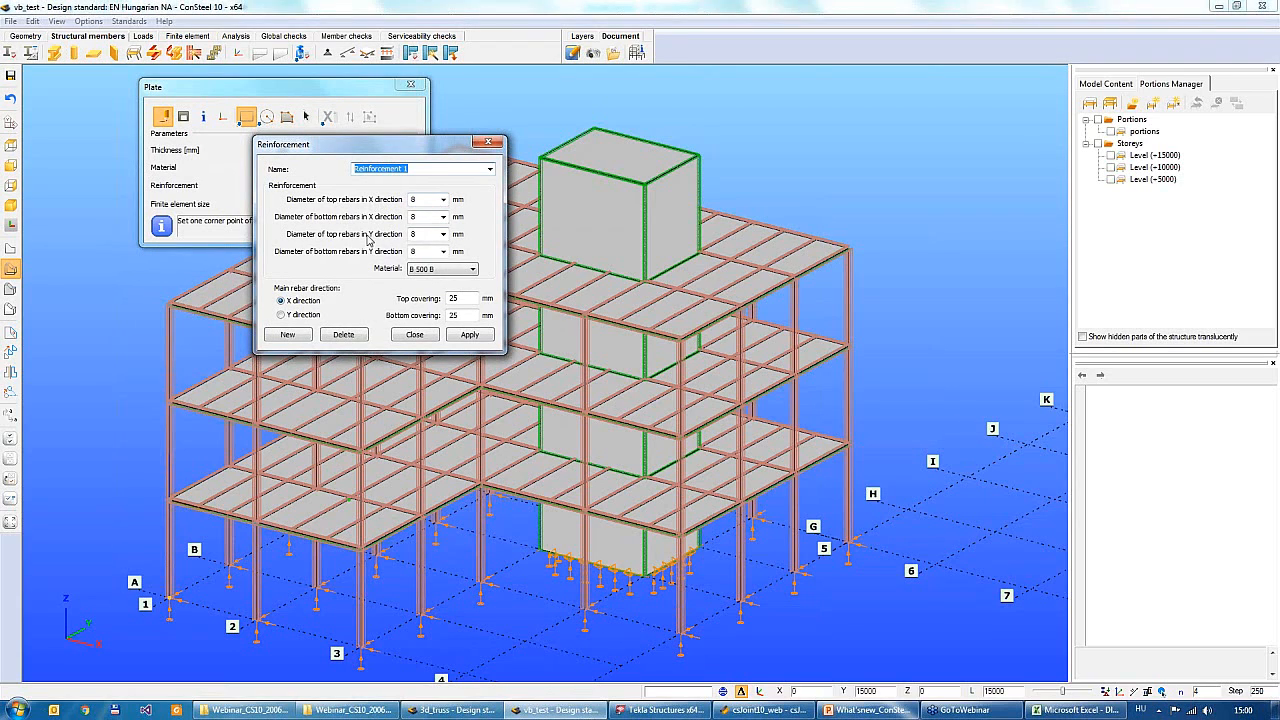
click(418, 268)
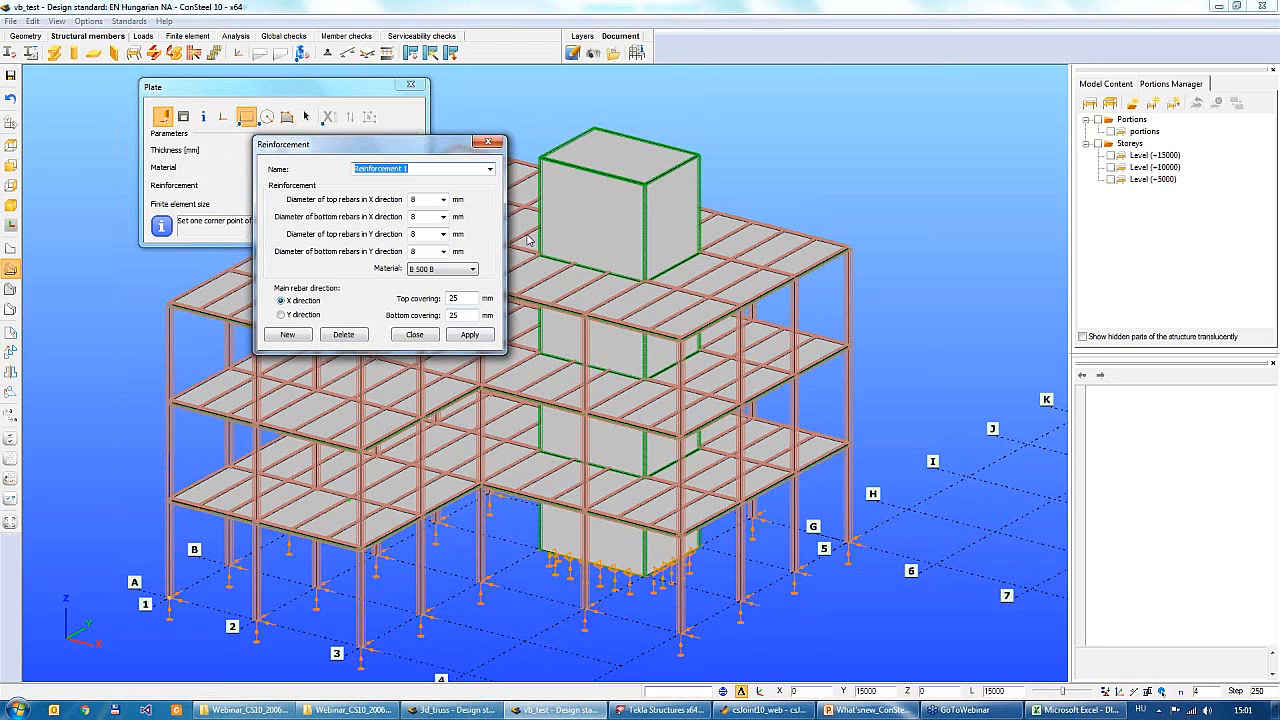
click(489, 145)
Choose Reinforcement 1 as the plate's reinforcement and leave the Plate tool without drawing a plate
click(325, 186)
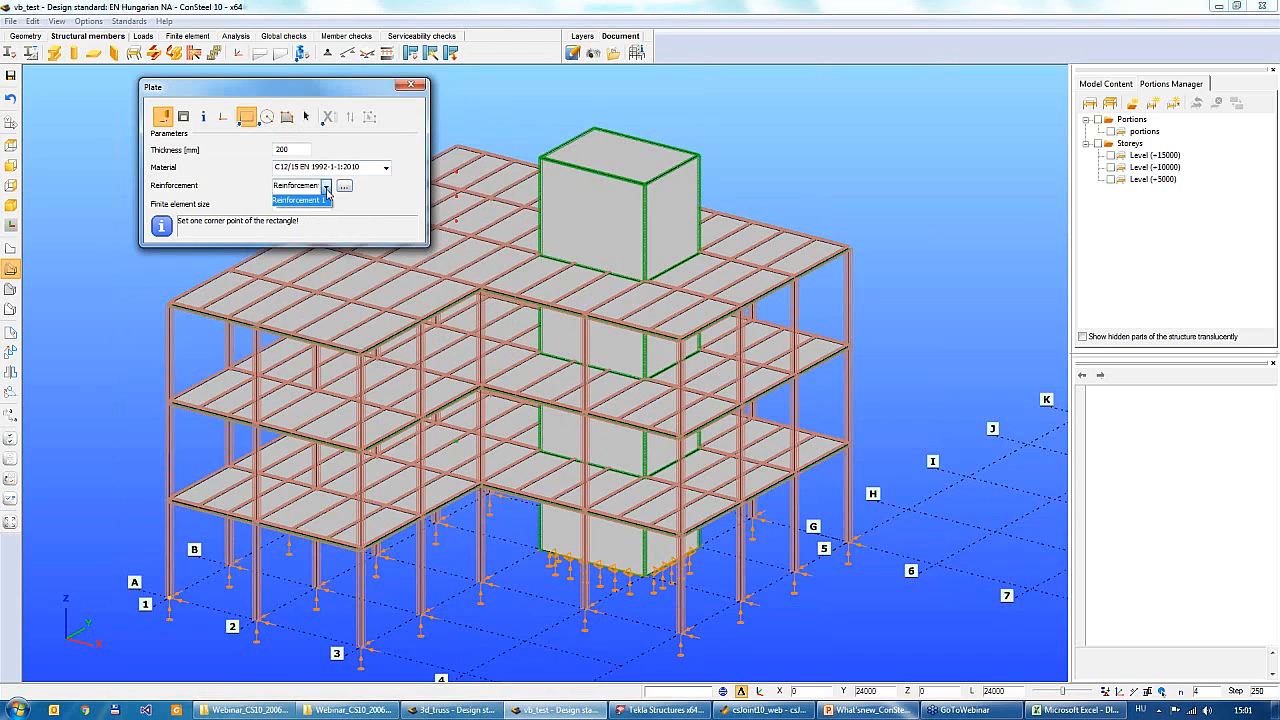
click(318, 200)
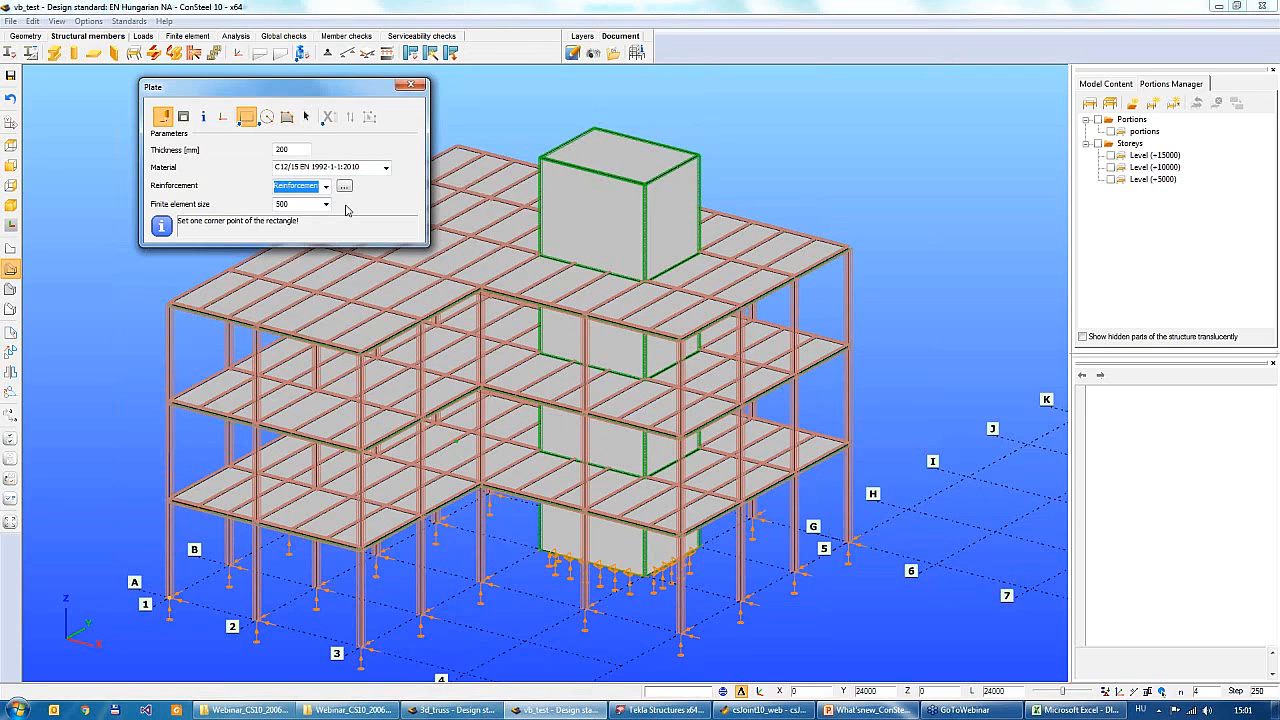
click(411, 86)
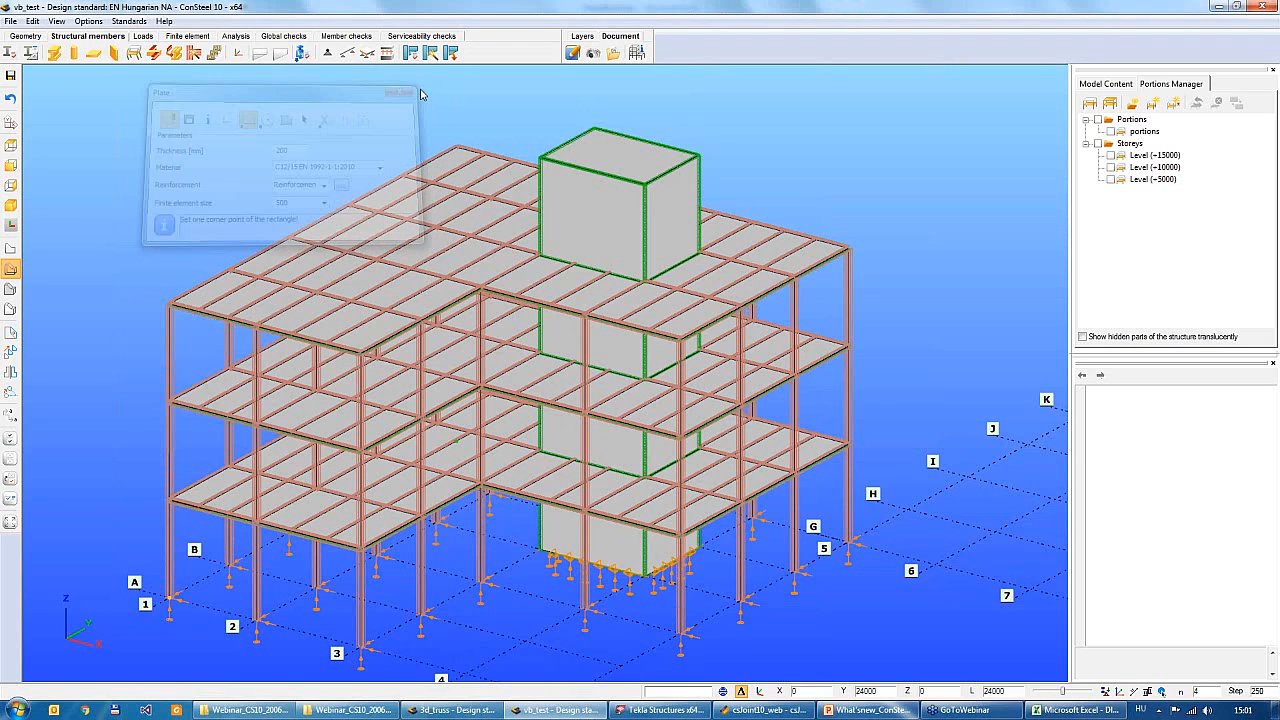
Select the middle-storey slab, inspect the reinforcement assigned in its design parameters, and deselect it
scroll(763, 424, up, 2)
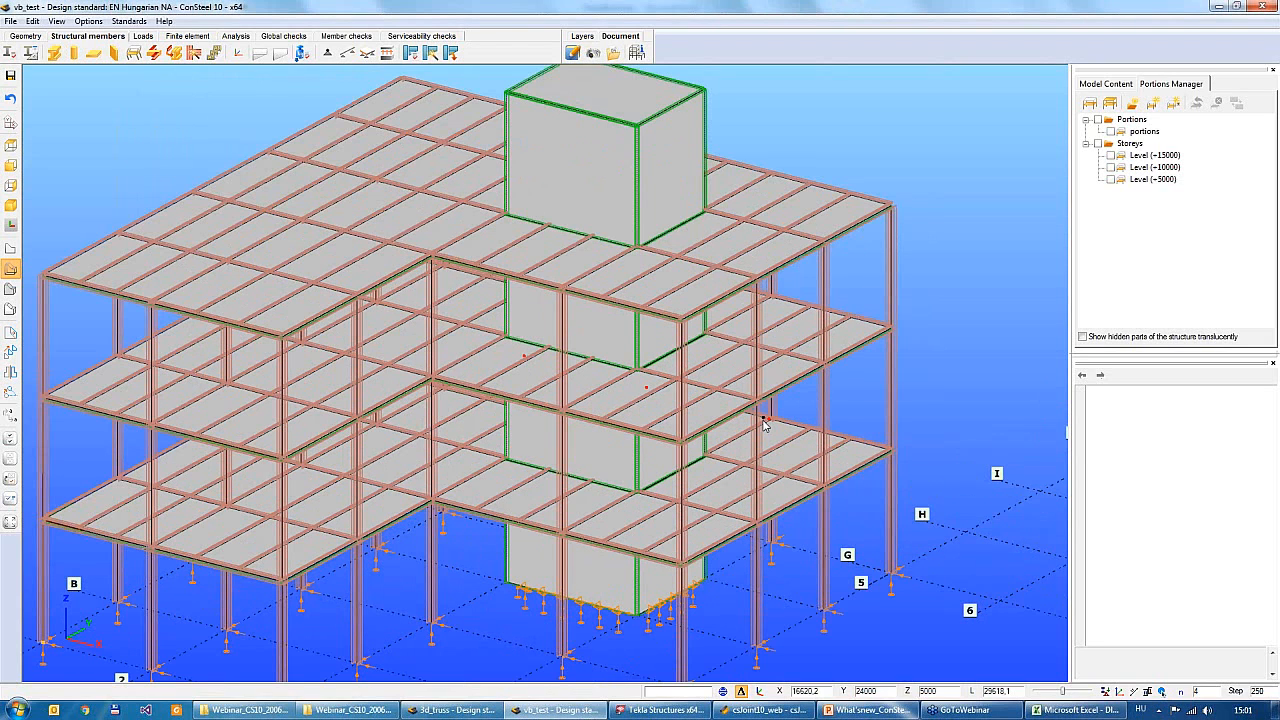
click(845, 340)
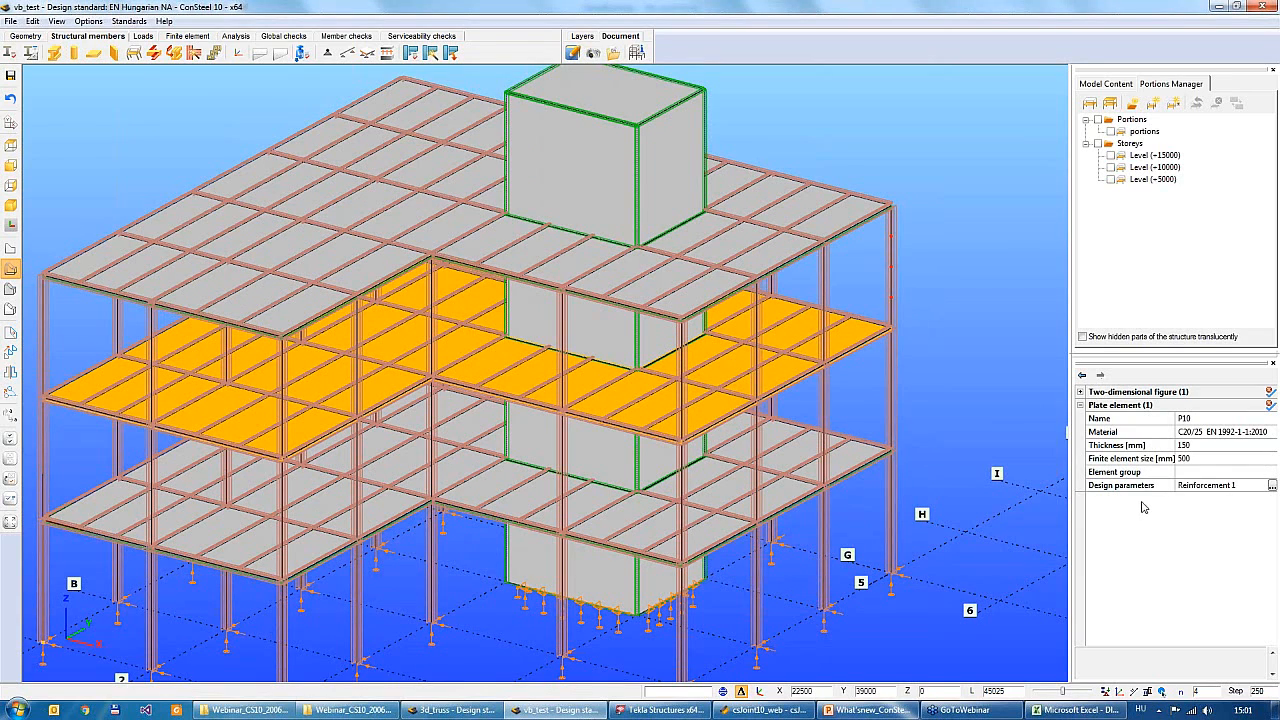
click(1271, 487)
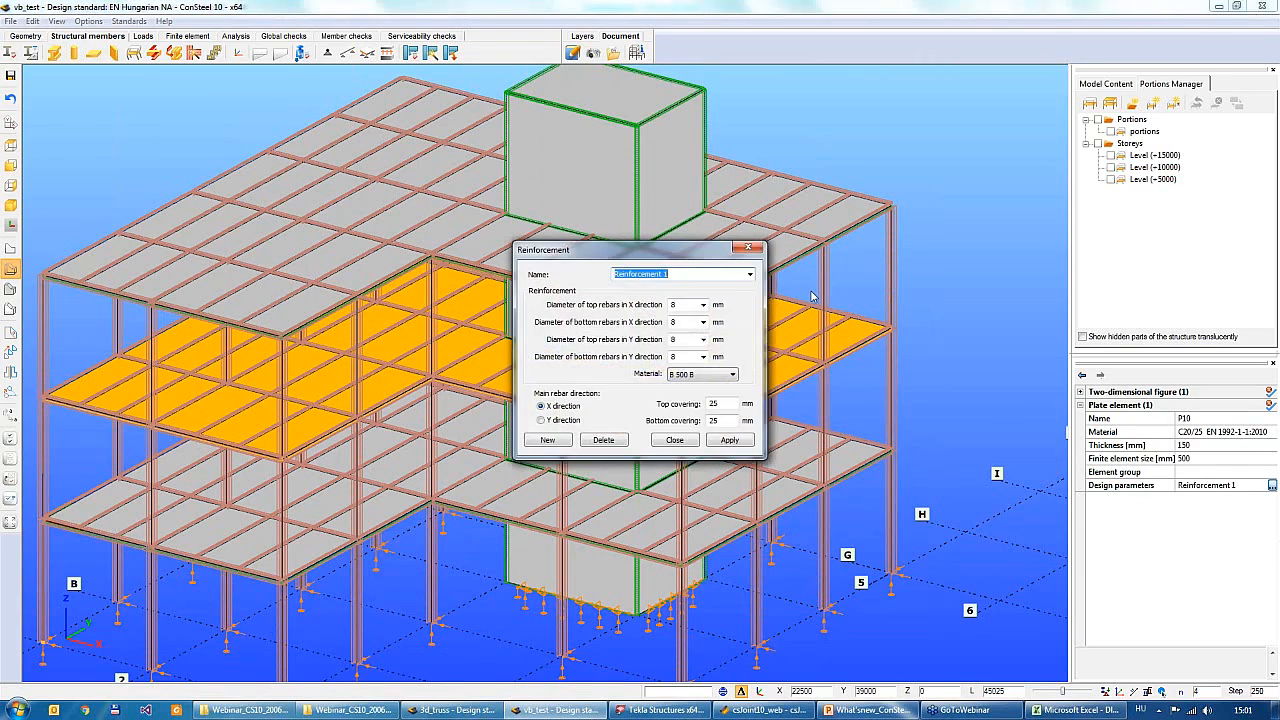
click(748, 248)
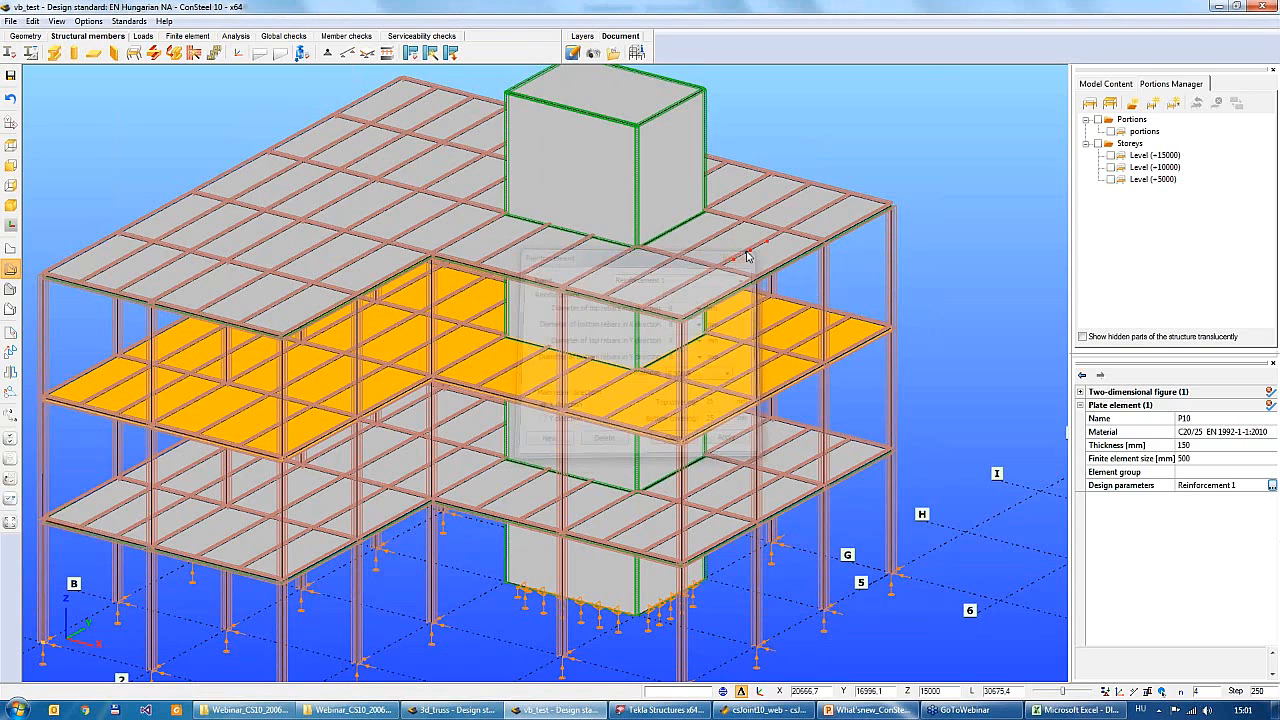
key(Escape)
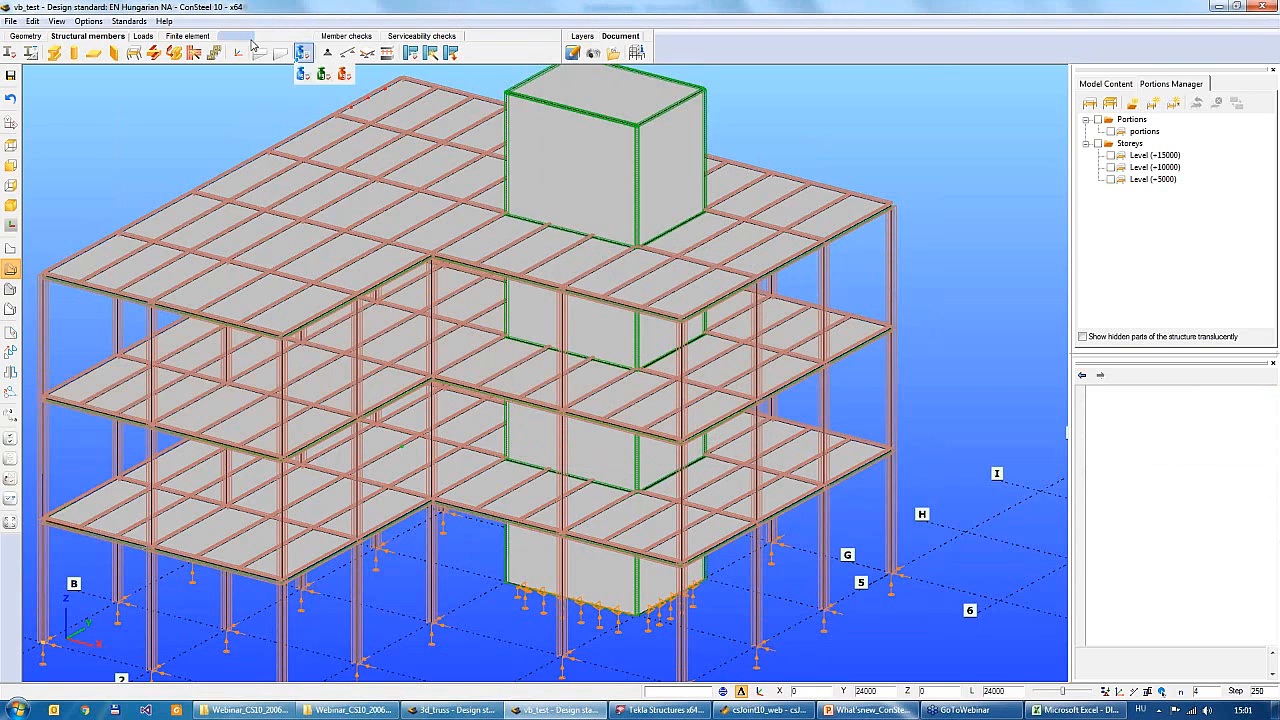
View the deformation contours from the first-order analysis and bring up the global checks for the whole building
click(236, 37)
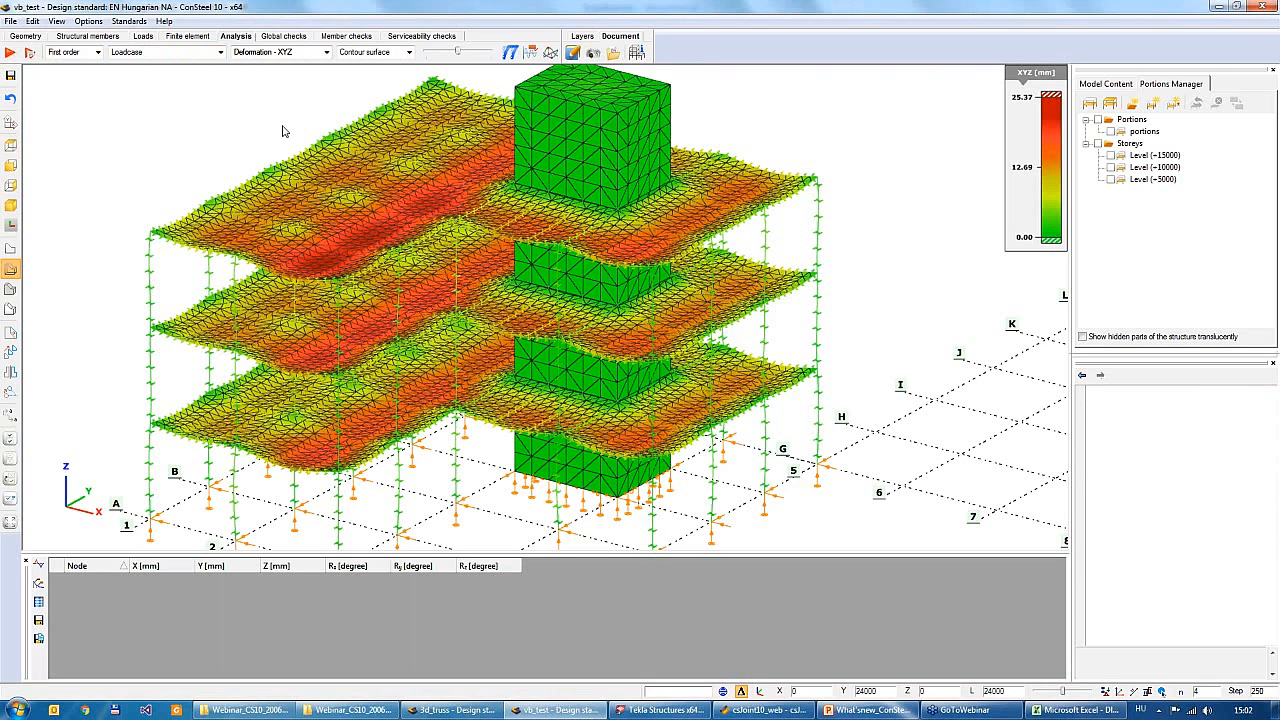
click(292, 38)
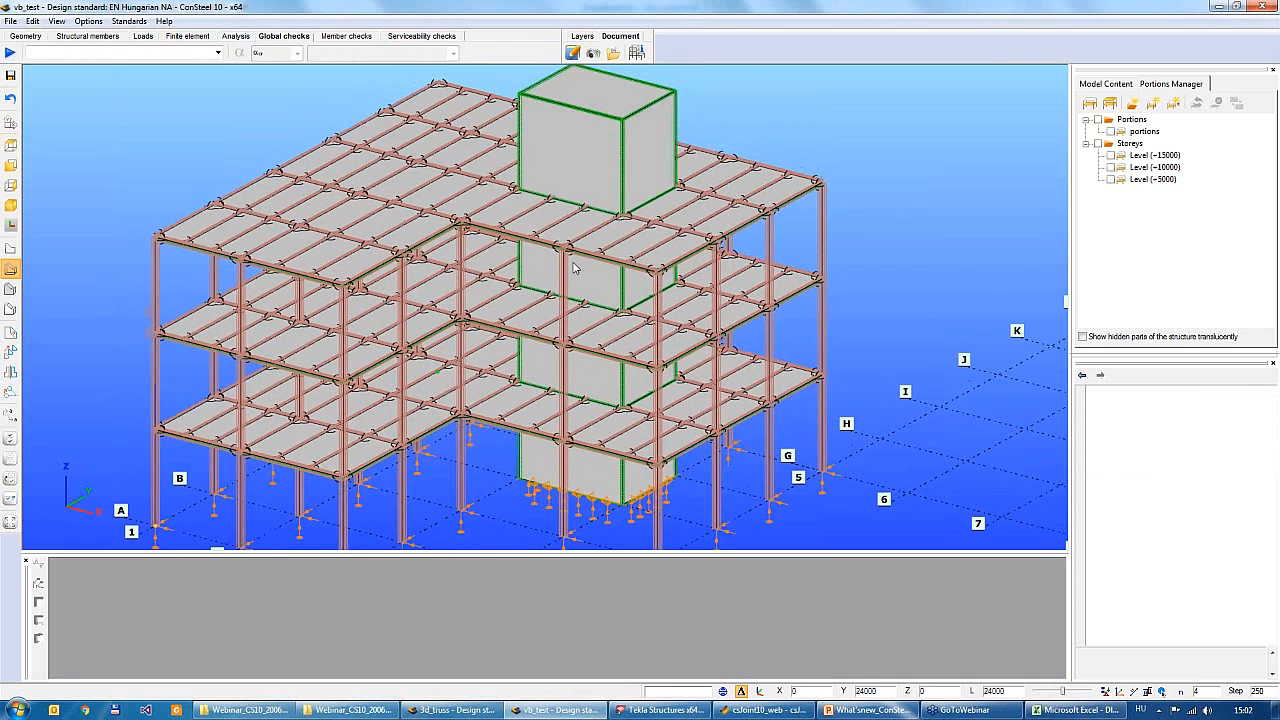
scroll(568, 272, down, 1)
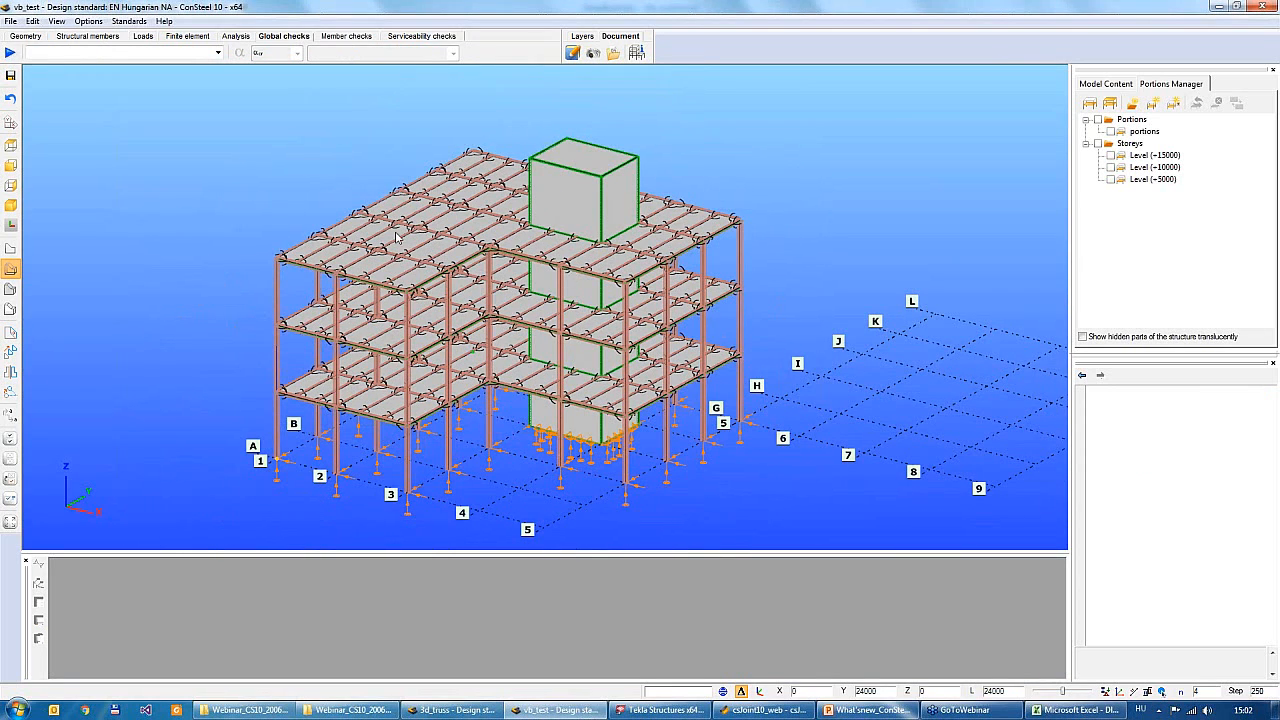
Run the design calculation for Load combination-1 with steel cross section check and slab reinforcement enabled on the whole model
click(9, 55)
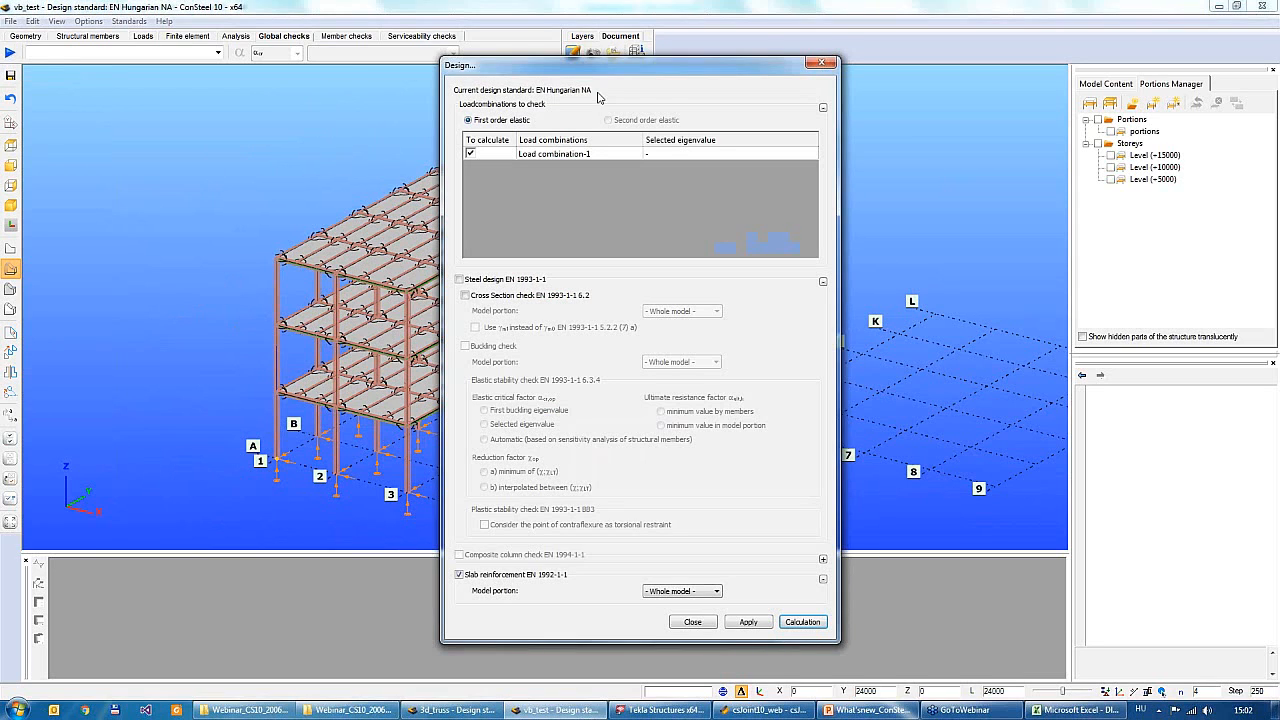
drag(600, 76, 603, 61)
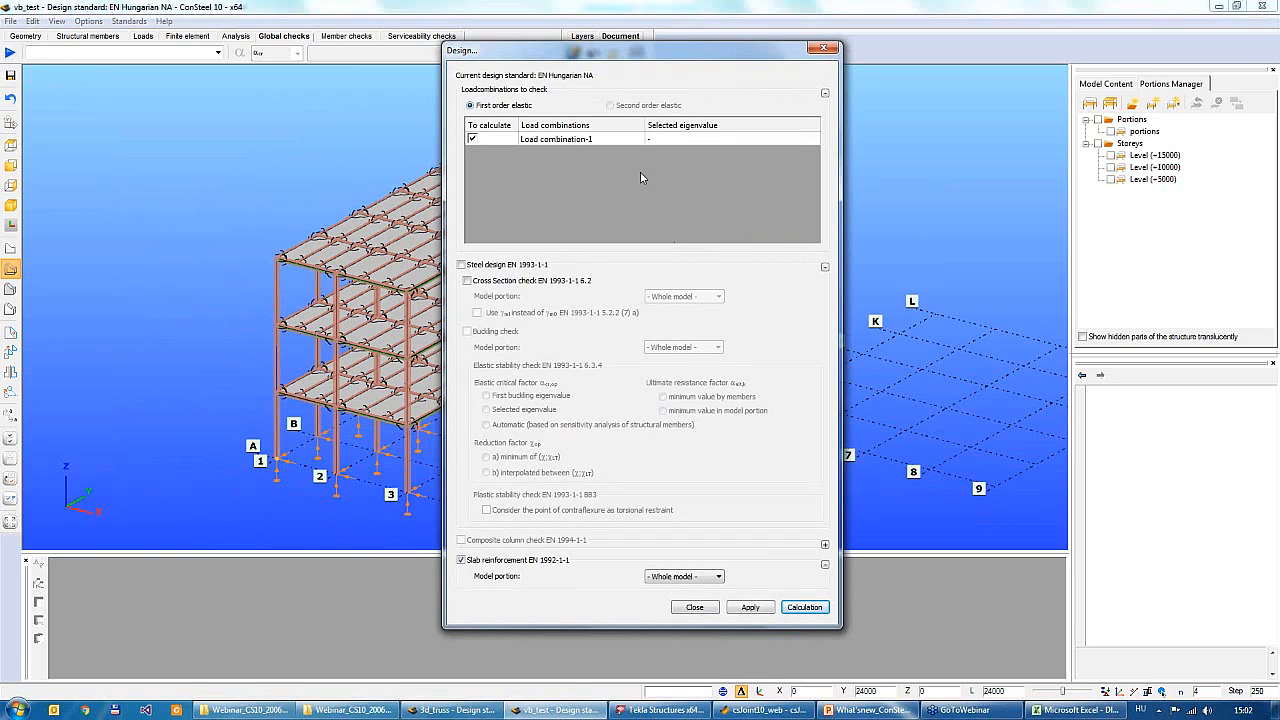
click(825, 93)
click(825, 93)
click(476, 267)
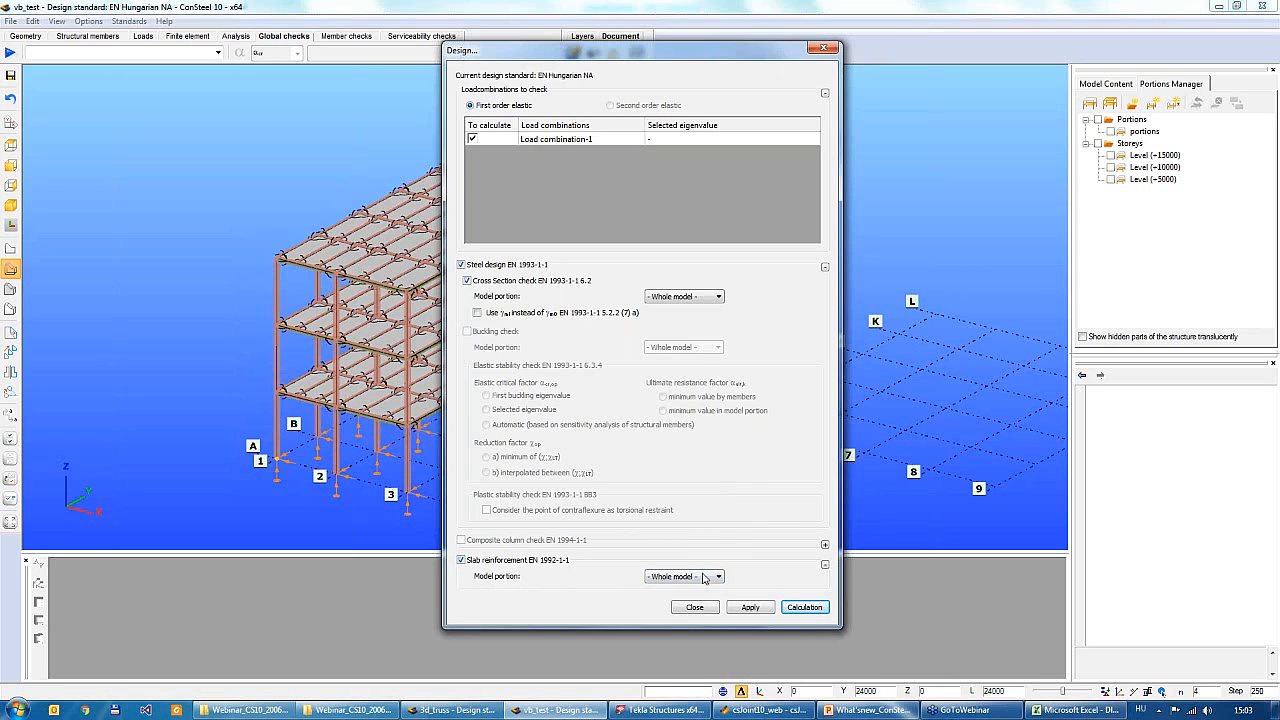
click(797, 607)
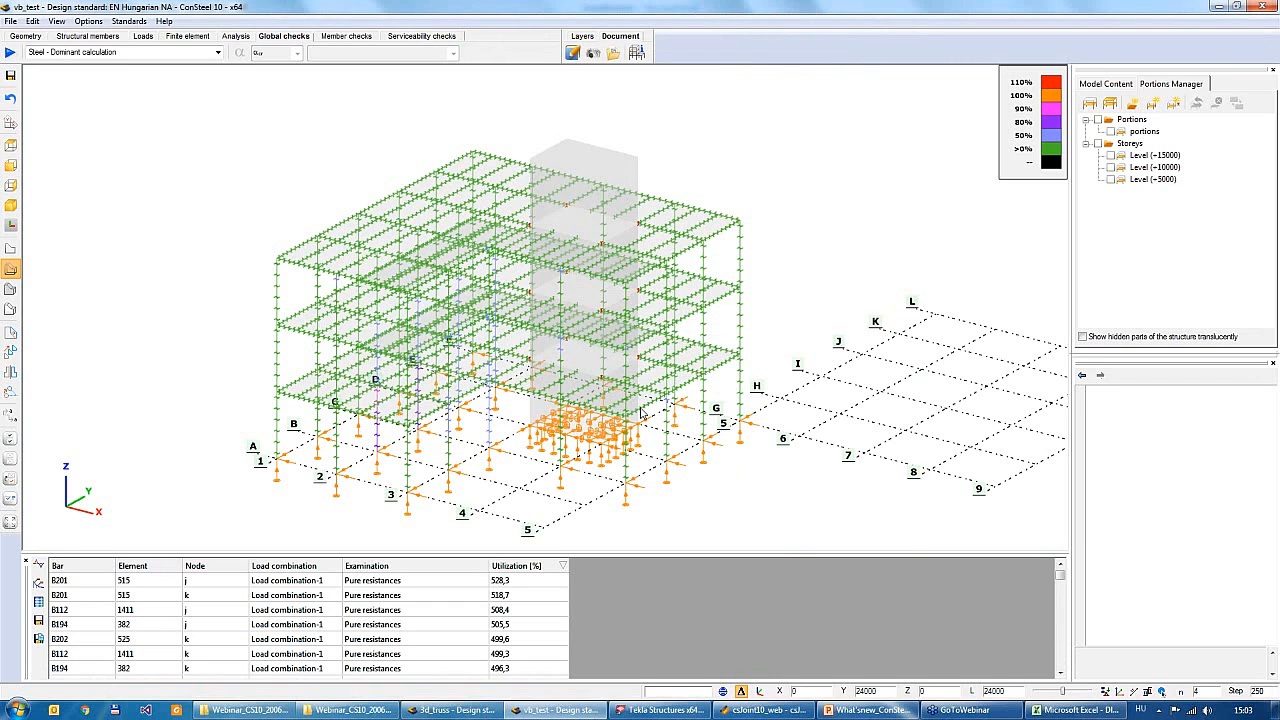
Examine the dominant steel utilization on the frame's members near the core
middle_drag(641, 412, 647, 402)
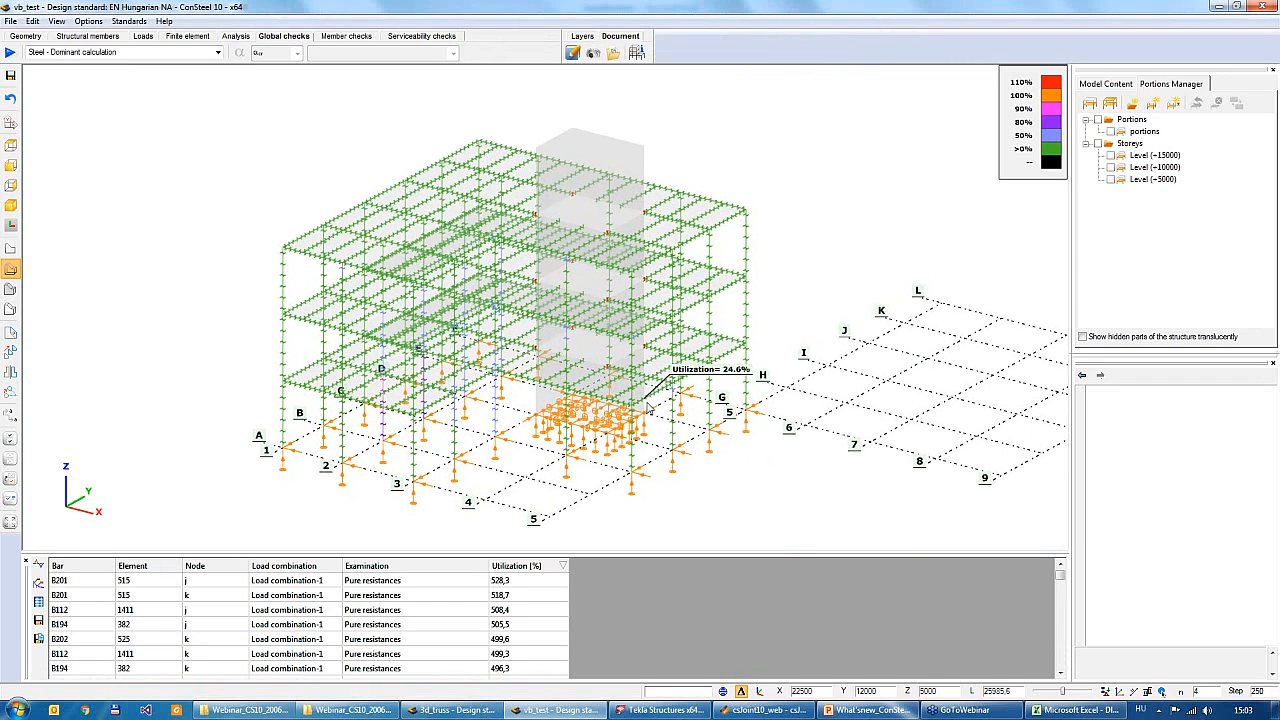
scroll(649, 409, down, 2)
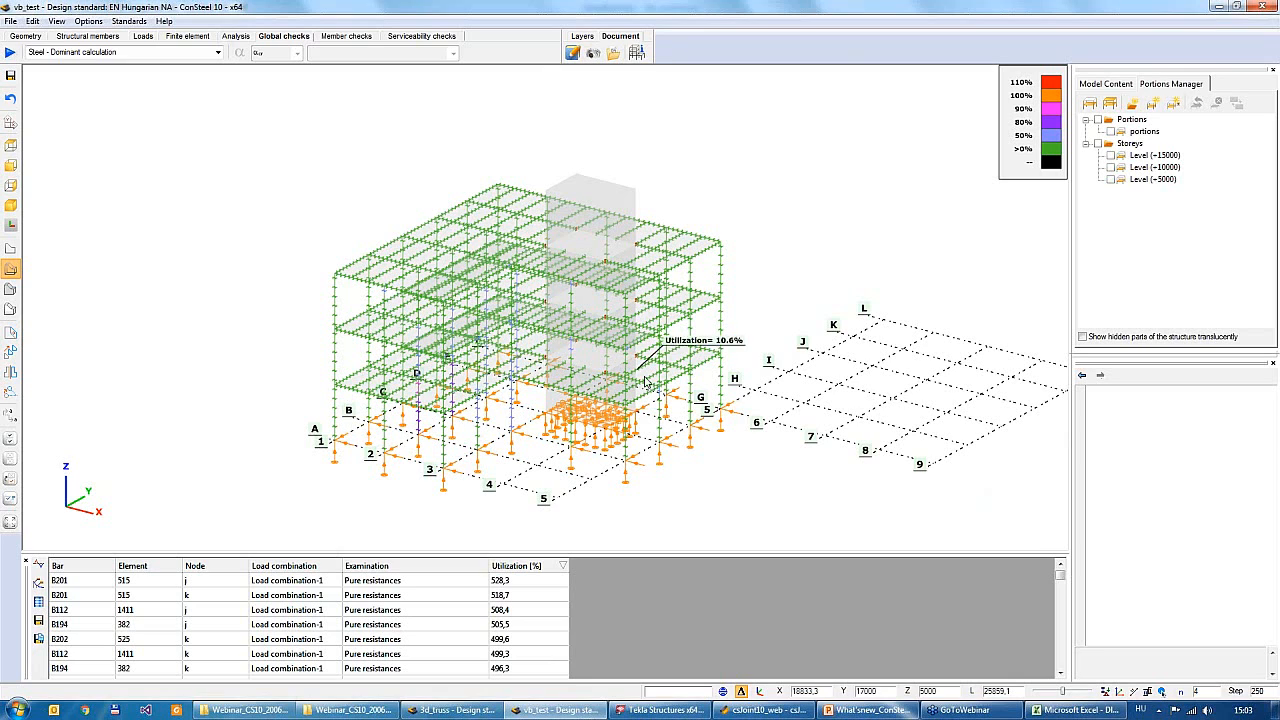
mouse_move(617, 402)
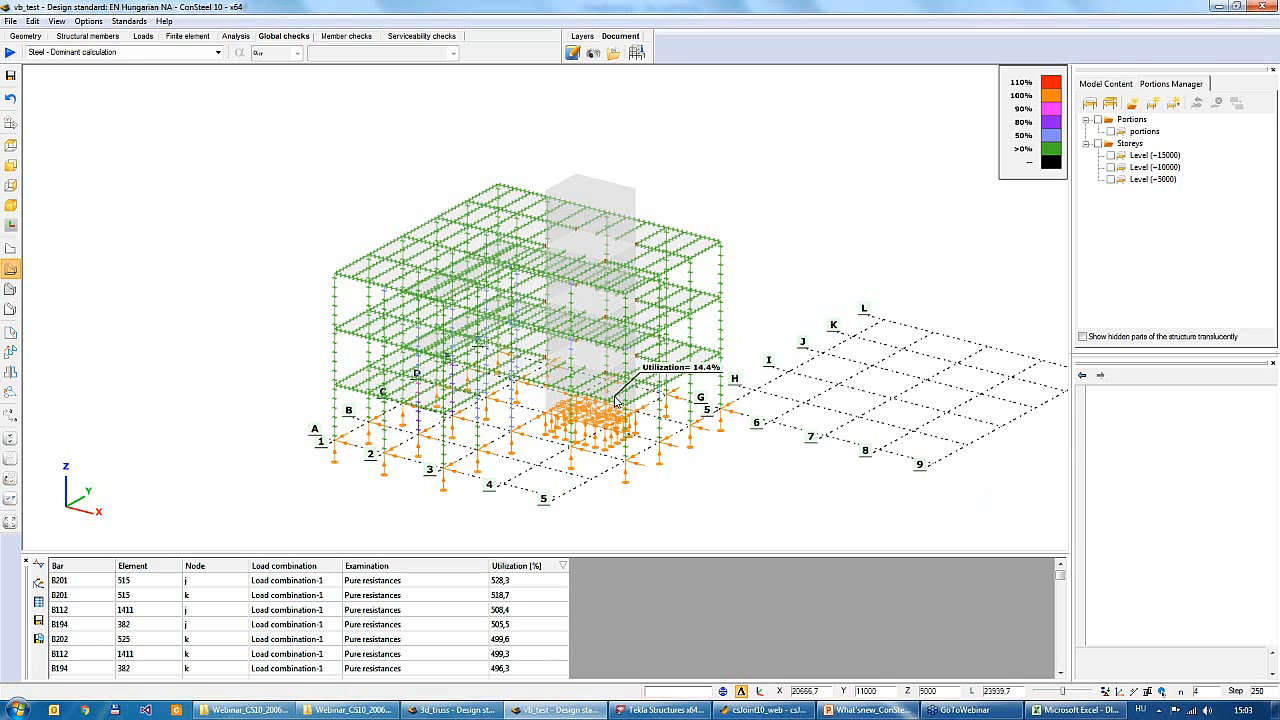
Display the slab reinforcement area at the bottom in x direction for diameter 8.0 and view it from above
click(148, 56)
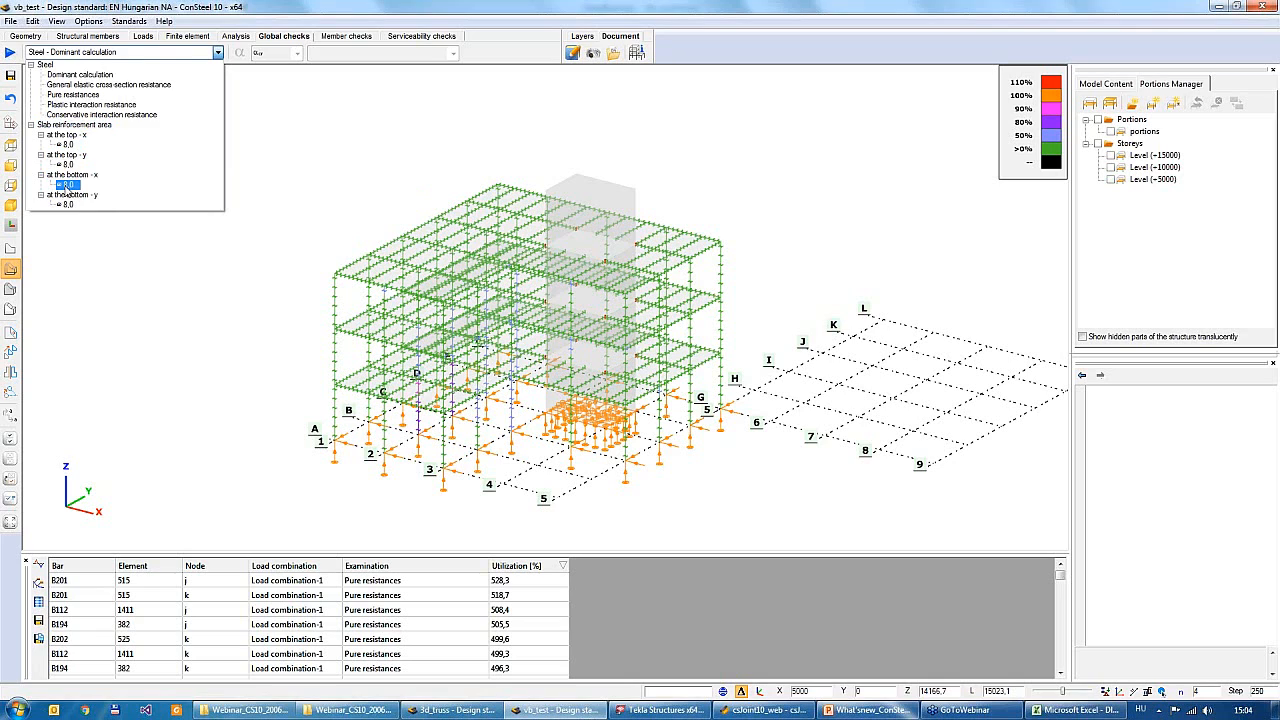
click(66, 185)
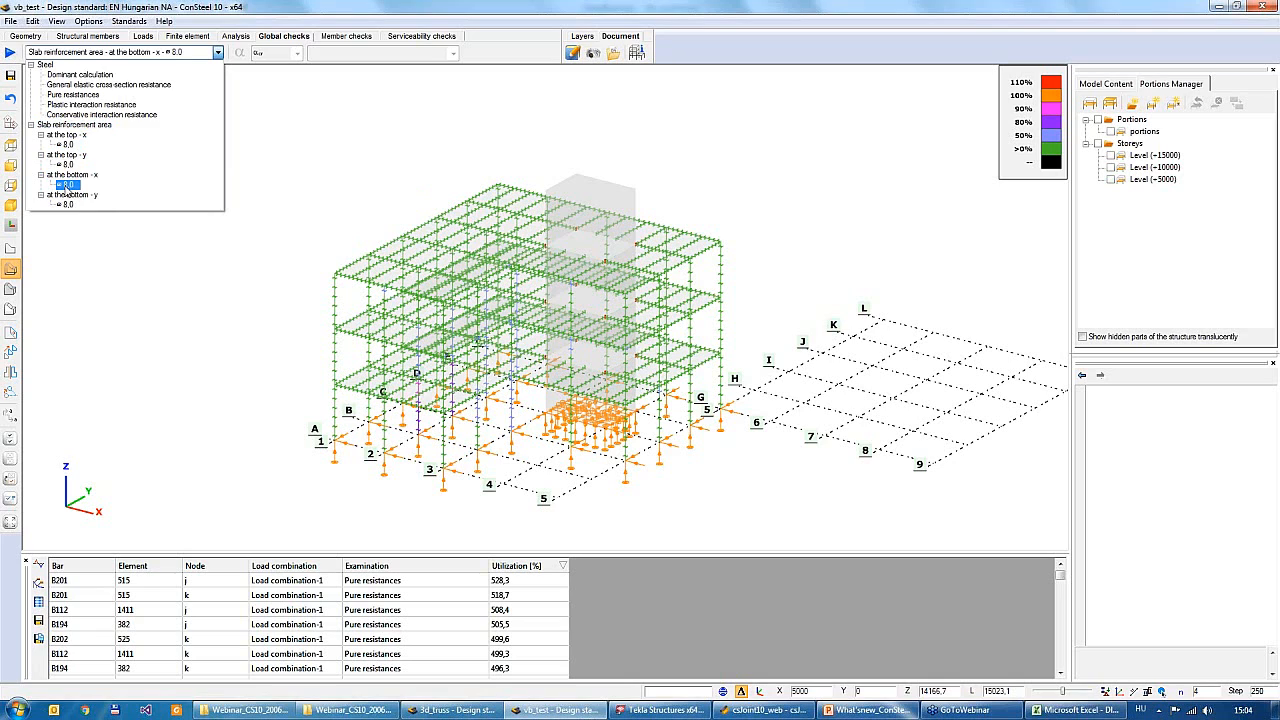
click(667, 207)
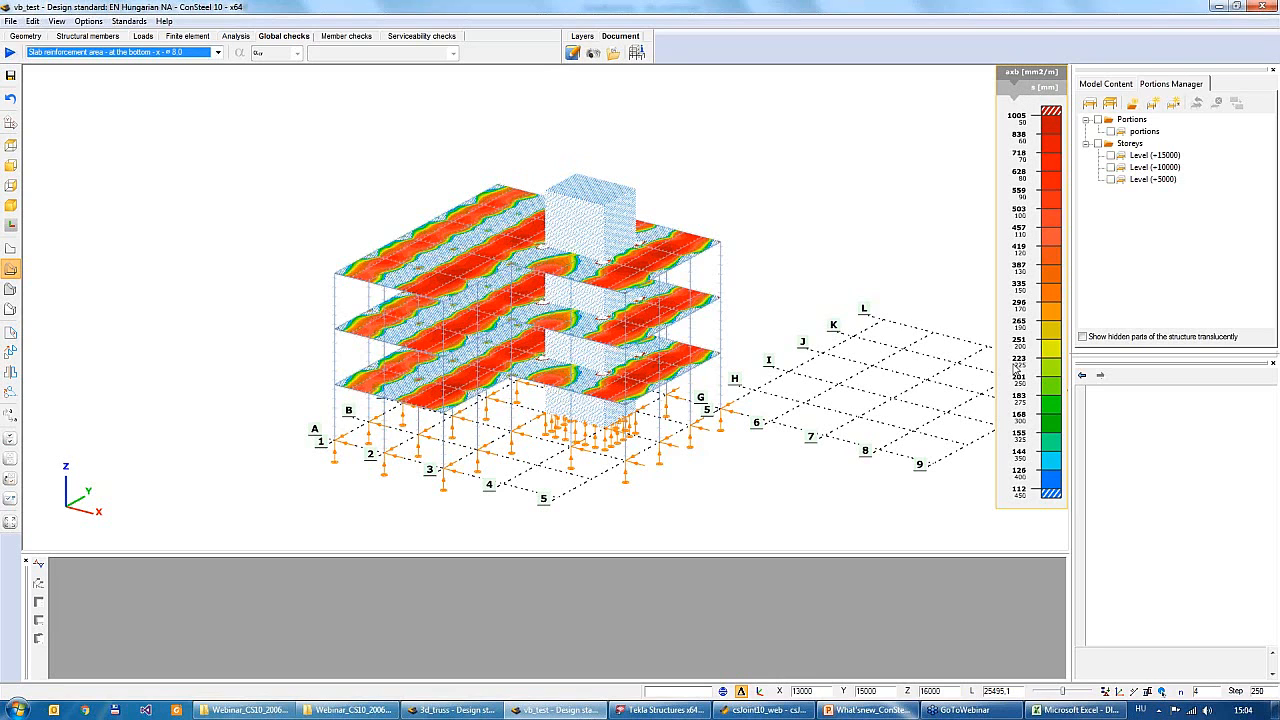
click(10, 145)
scroll(640, 408, down, 3)
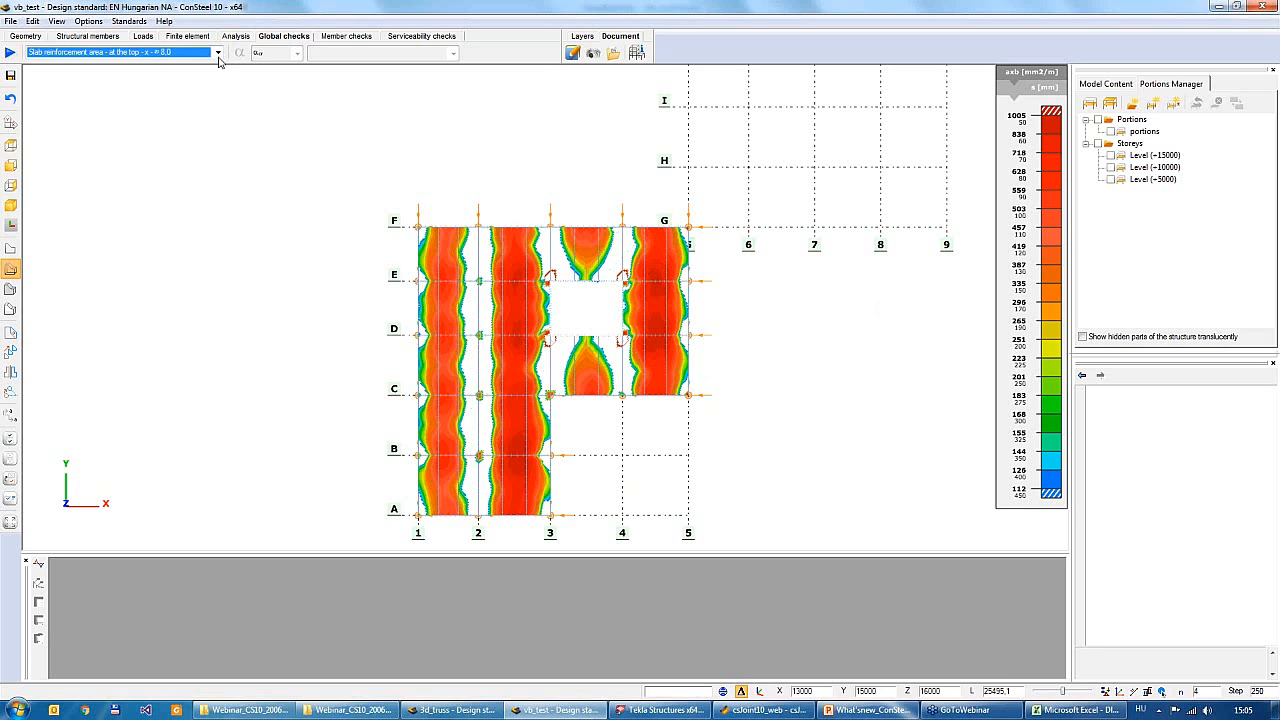
Switch the slab reinforcement display from top x back to bottom x for diameter 8.0 and view the building in 3D
click(218, 55)
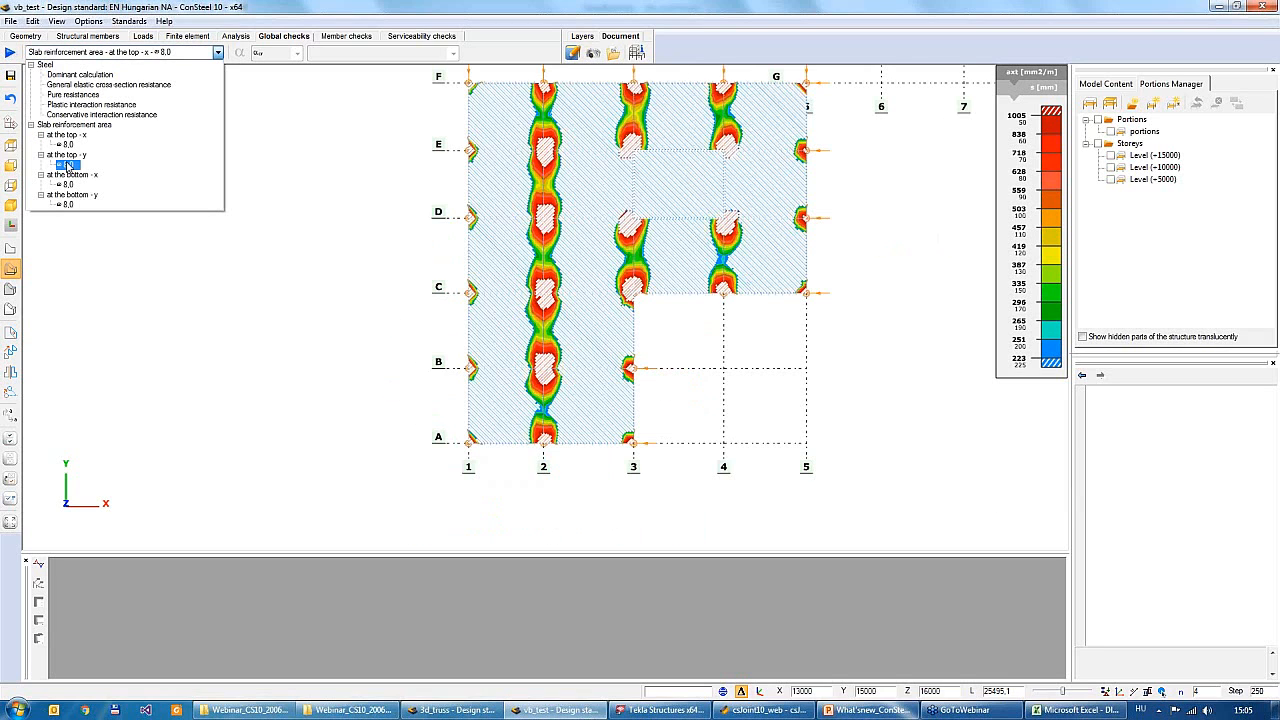
click(76, 186)
click(914, 341)
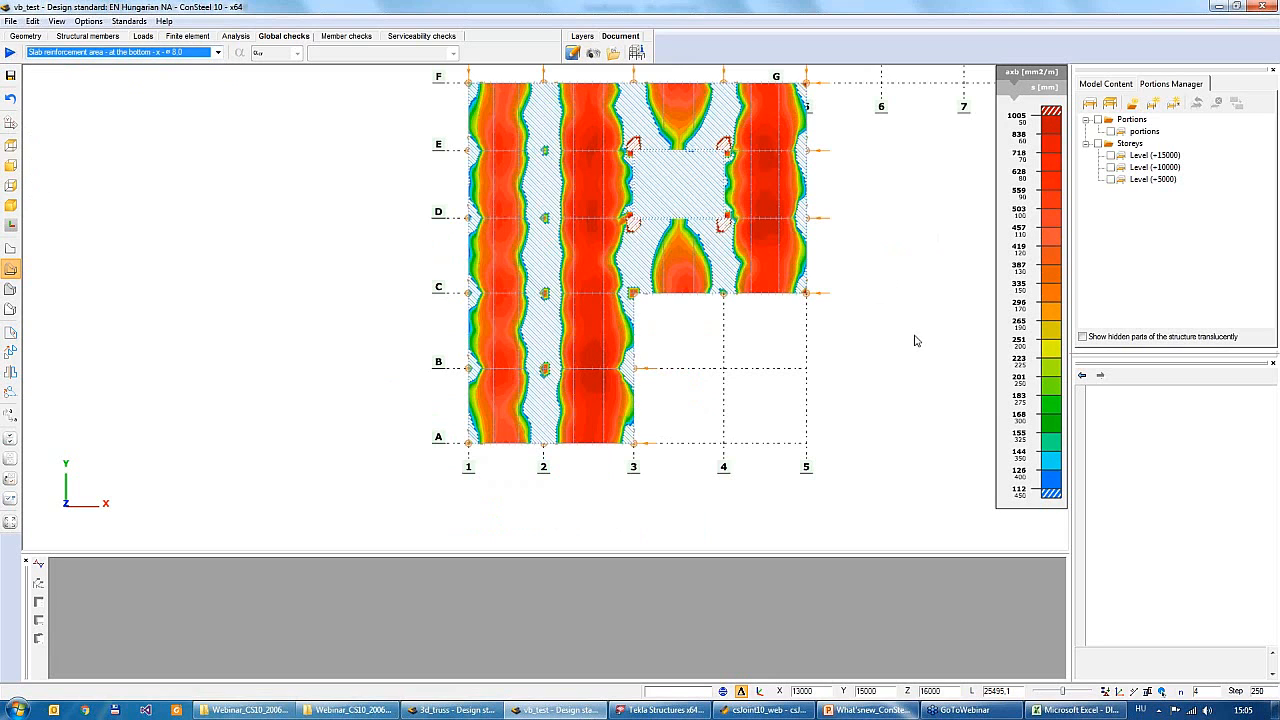
middle_drag(894, 383, 842, 316)
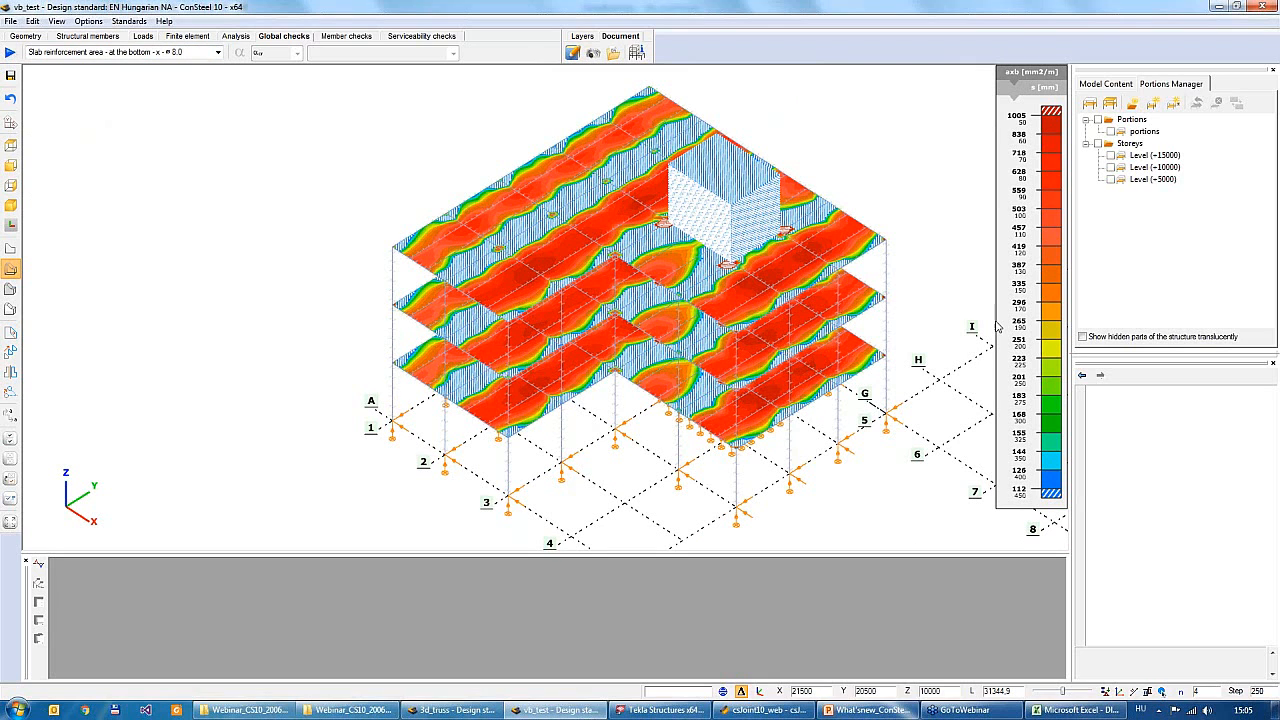
Open the reinforcement palette's settings, keep the reinforcement area basis and reduce the scale division to 3
double_click(1025, 307)
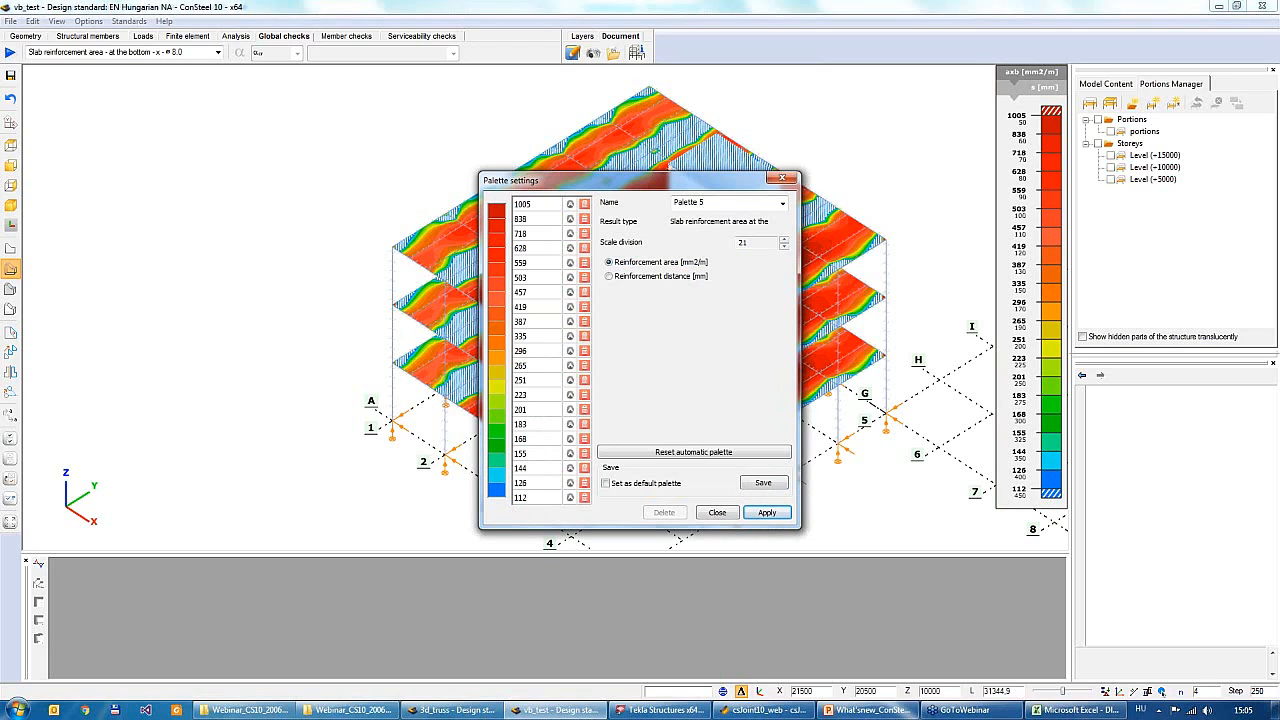
click(689, 279)
click(665, 264)
click(784, 248)
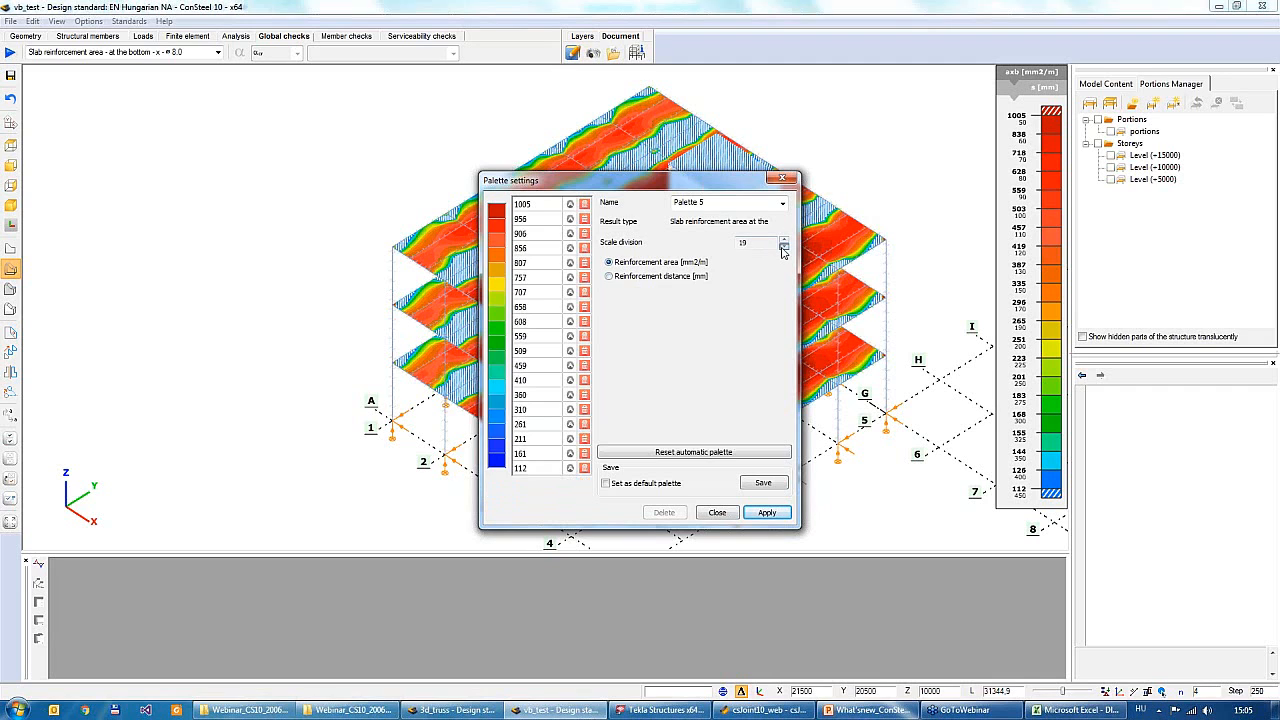
click(784, 248)
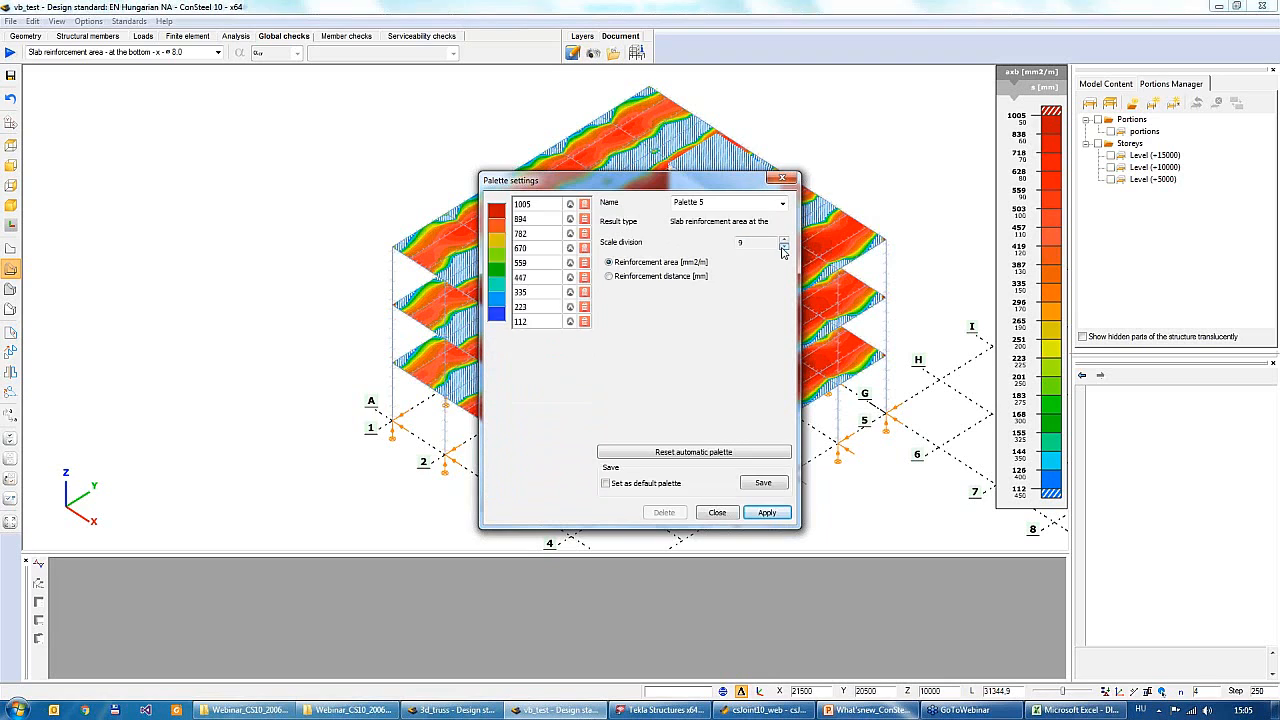
click(784, 248)
click(784, 248)
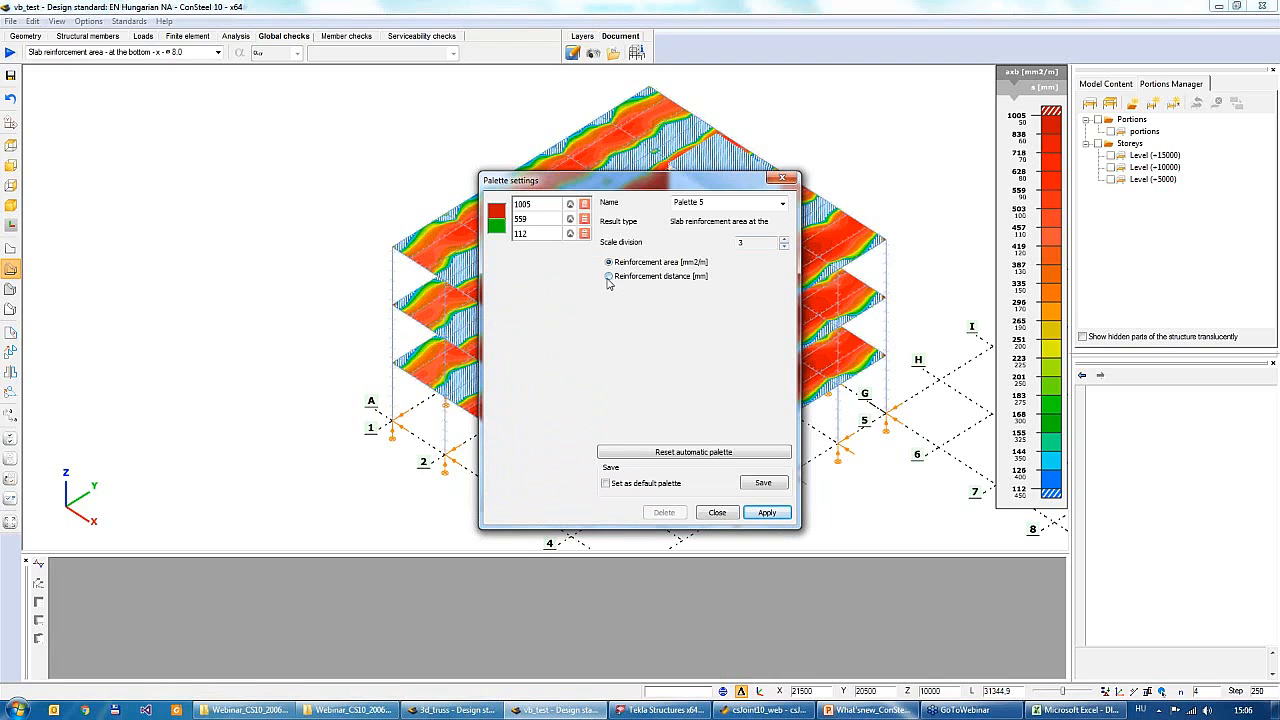
Base the palette on reinforcement distance with limits of 50, 100 and 200 mm, apply it and close the settings
click(609, 277)
double_click(540, 204)
text(30)
click(536, 220)
click(536, 222)
text(100)
click(546, 238)
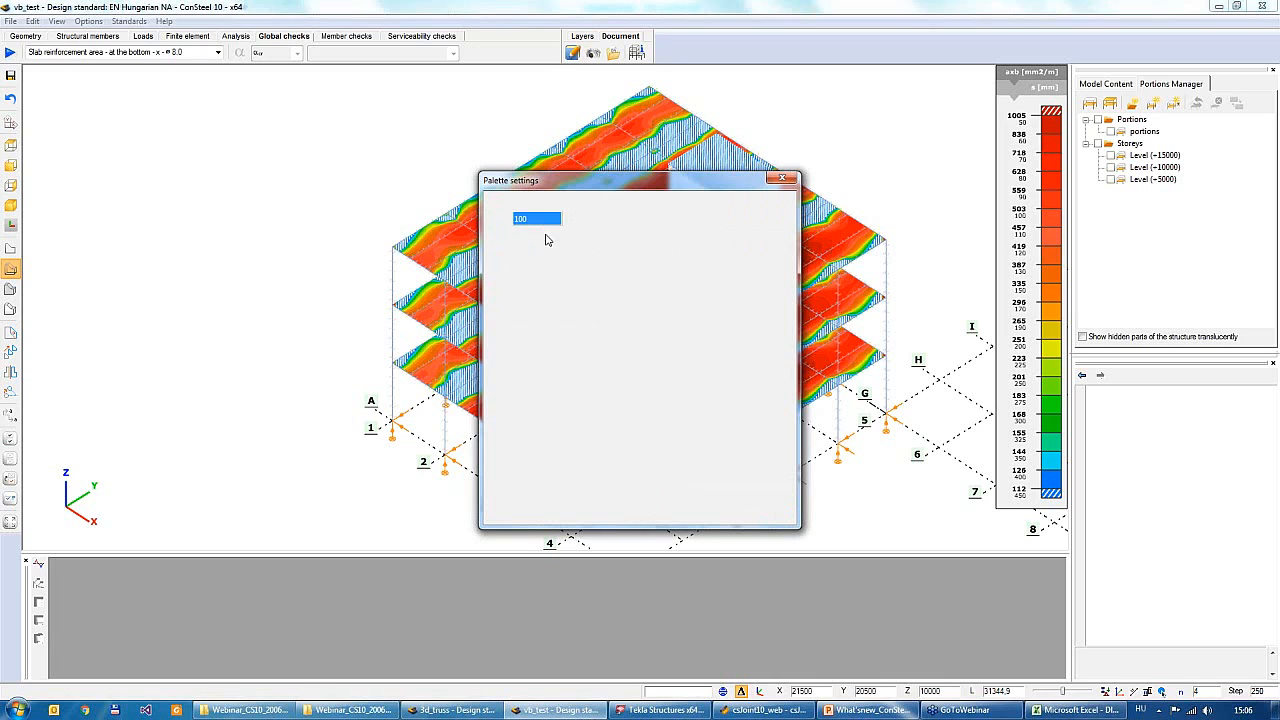
click(516, 233)
text(200)
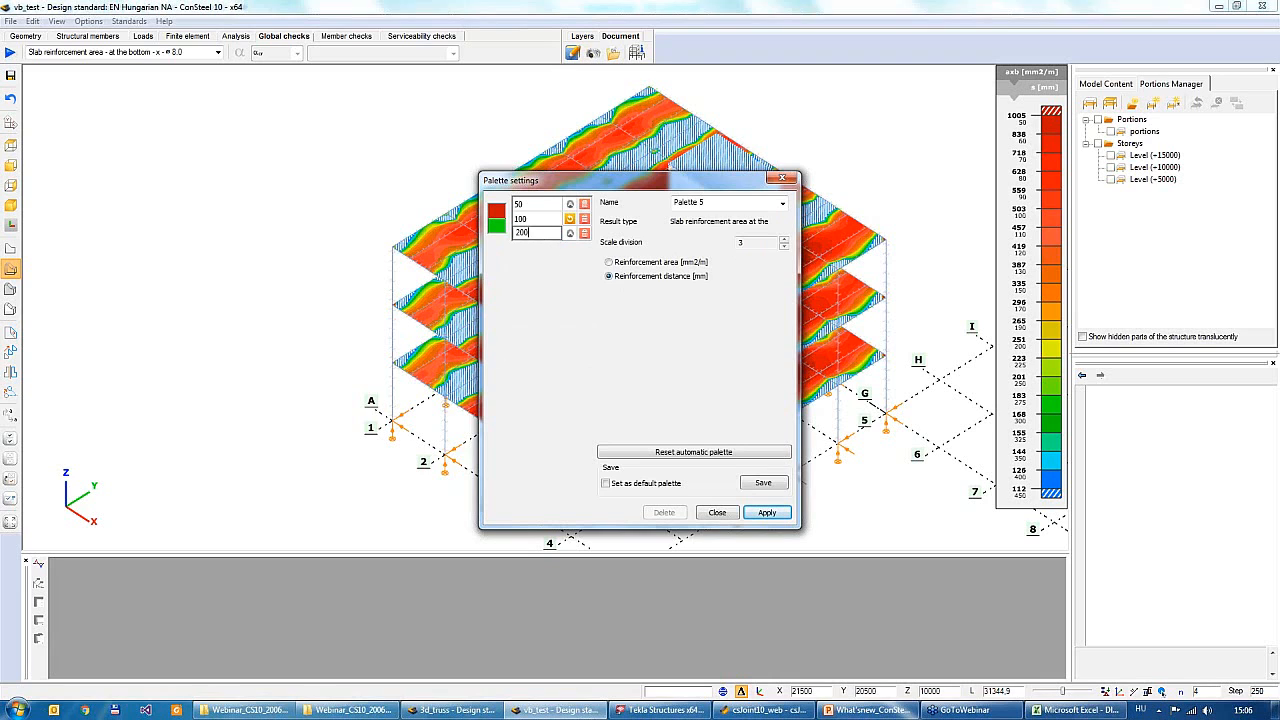
click(544, 224)
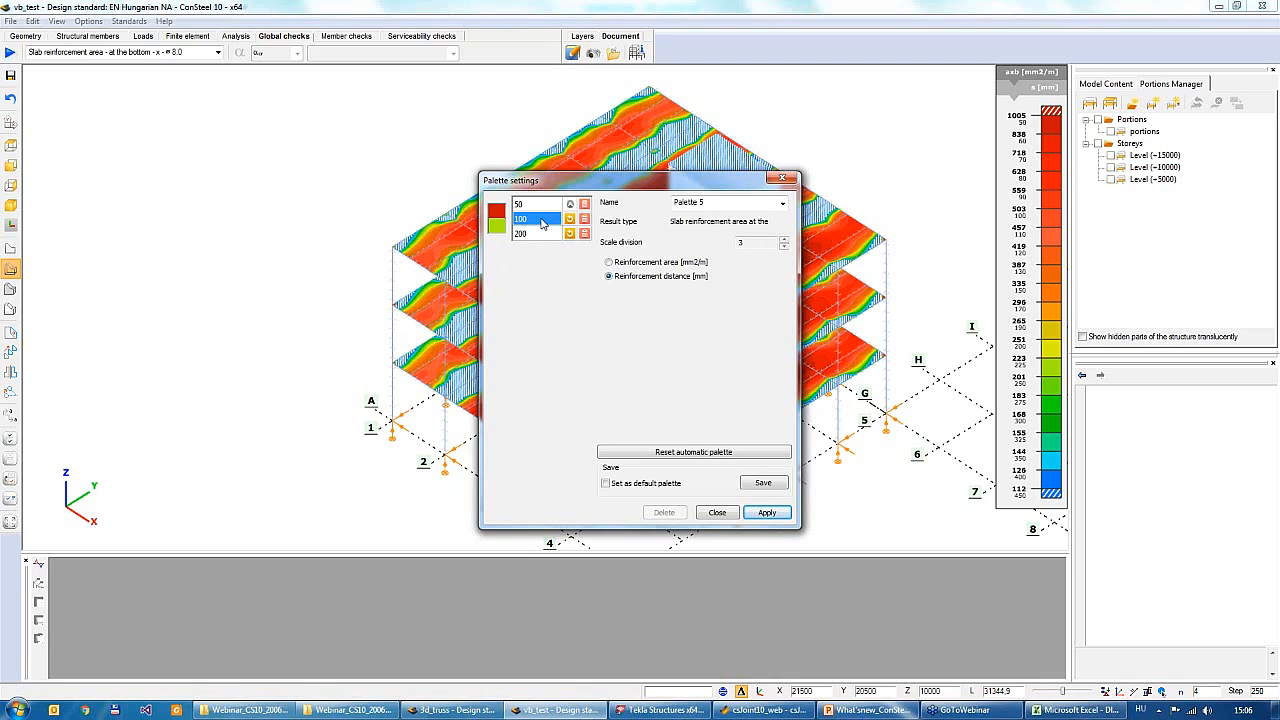
click(781, 513)
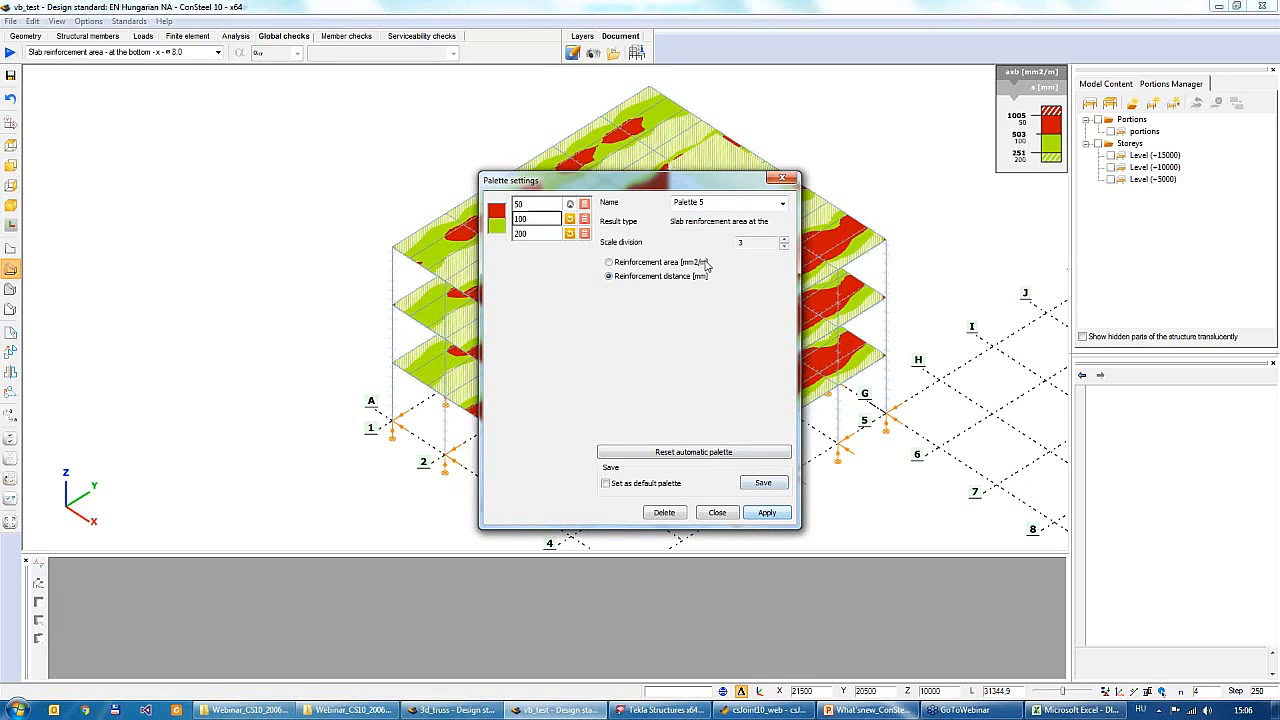
click(782, 178)
Examine the recoloured slab reinforcement zones around the core and along the slab edges of the storeys
scroll(866, 311, up, 3)
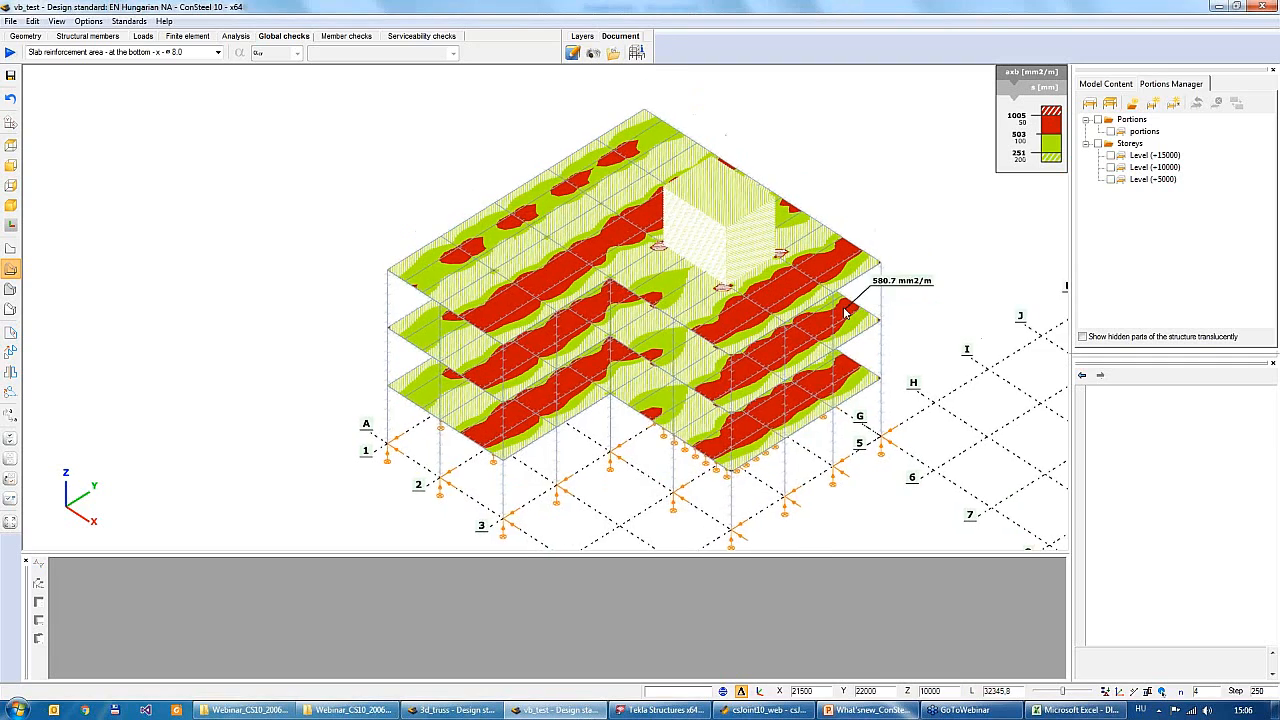
scroll(851, 307, up, 2)
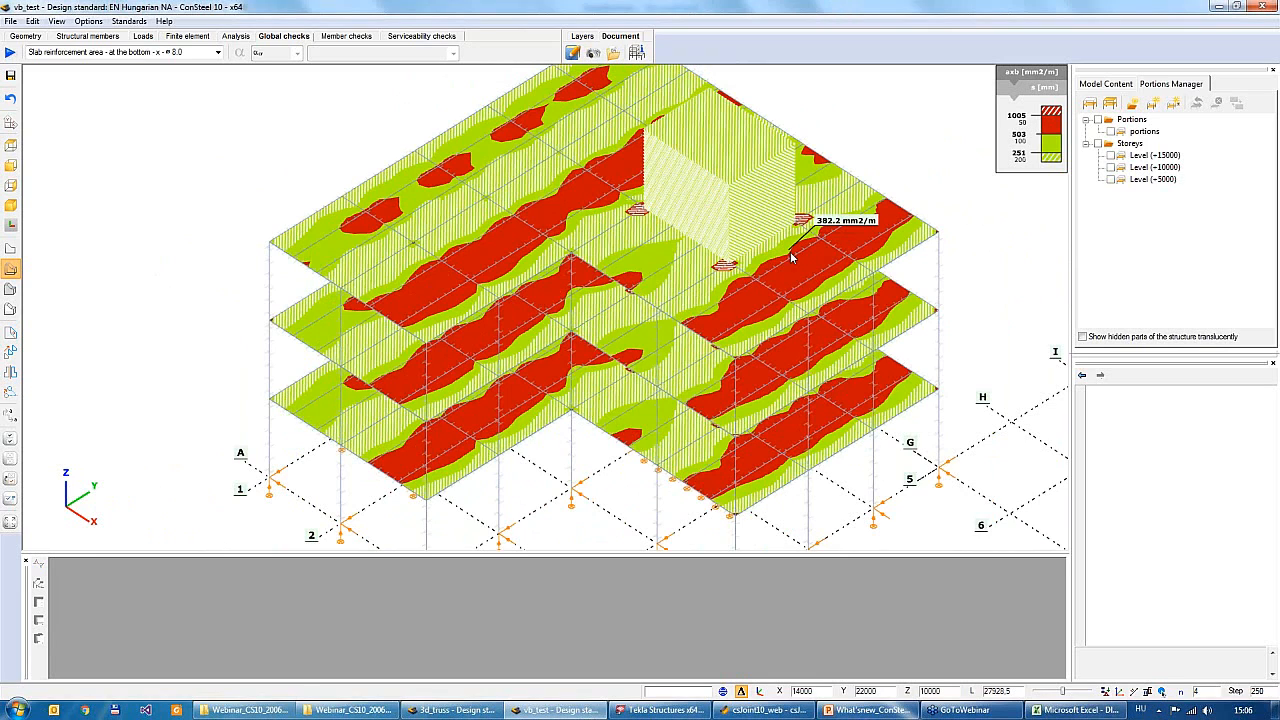
scroll(822, 278, up, 1)
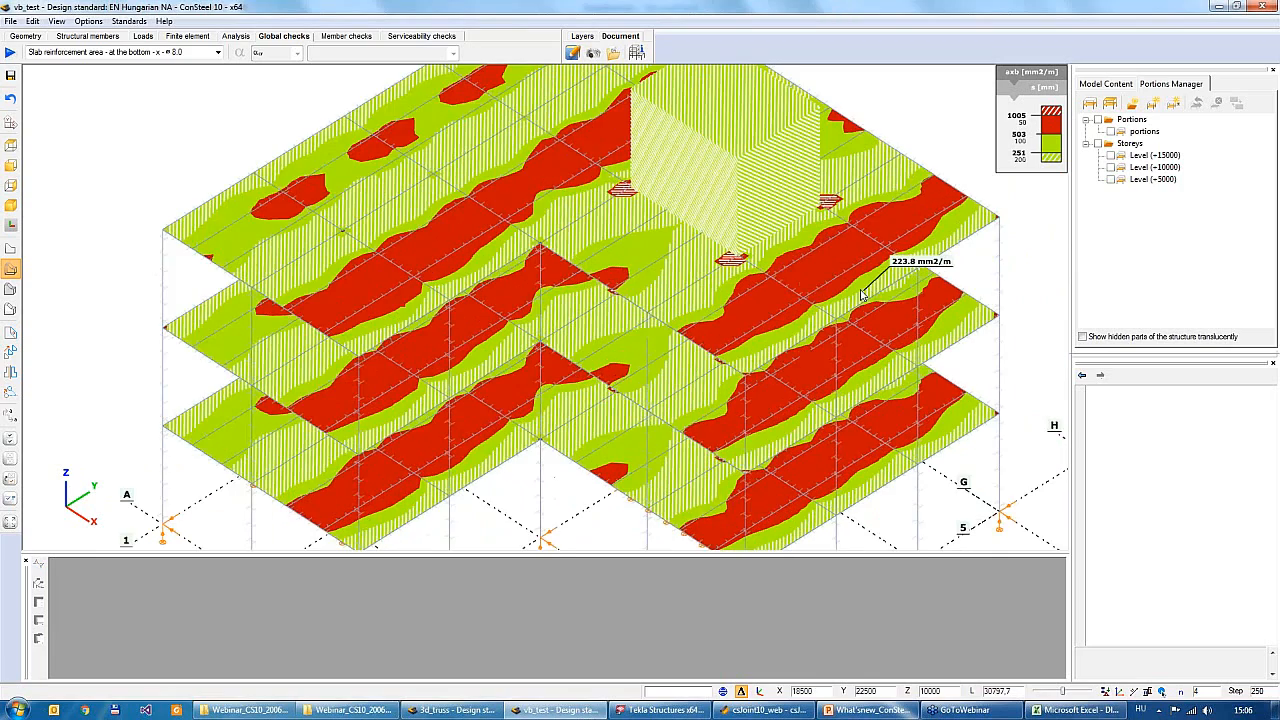
scroll(680, 258, up, 4)
scroll(697, 278, down, 3)
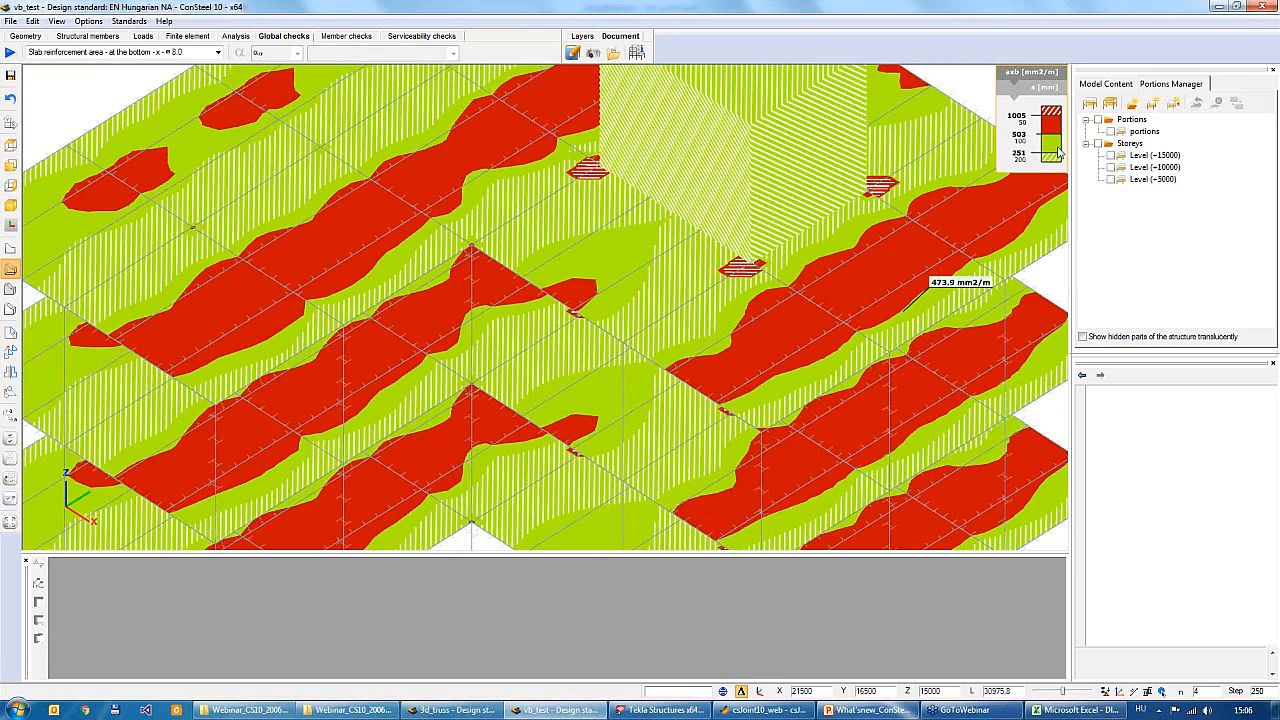
middle_drag(823, 273, 859, 219)
scroll(858, 217, up, 5)
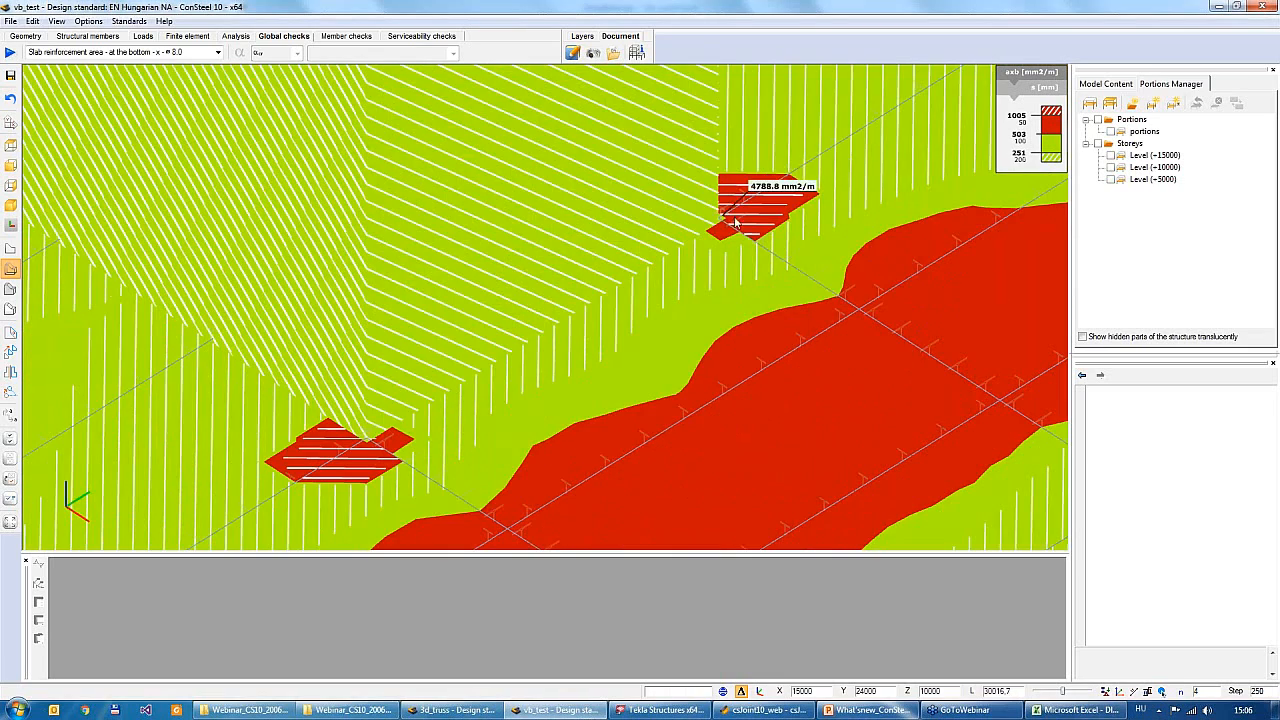
scroll(758, 215, down, 3)
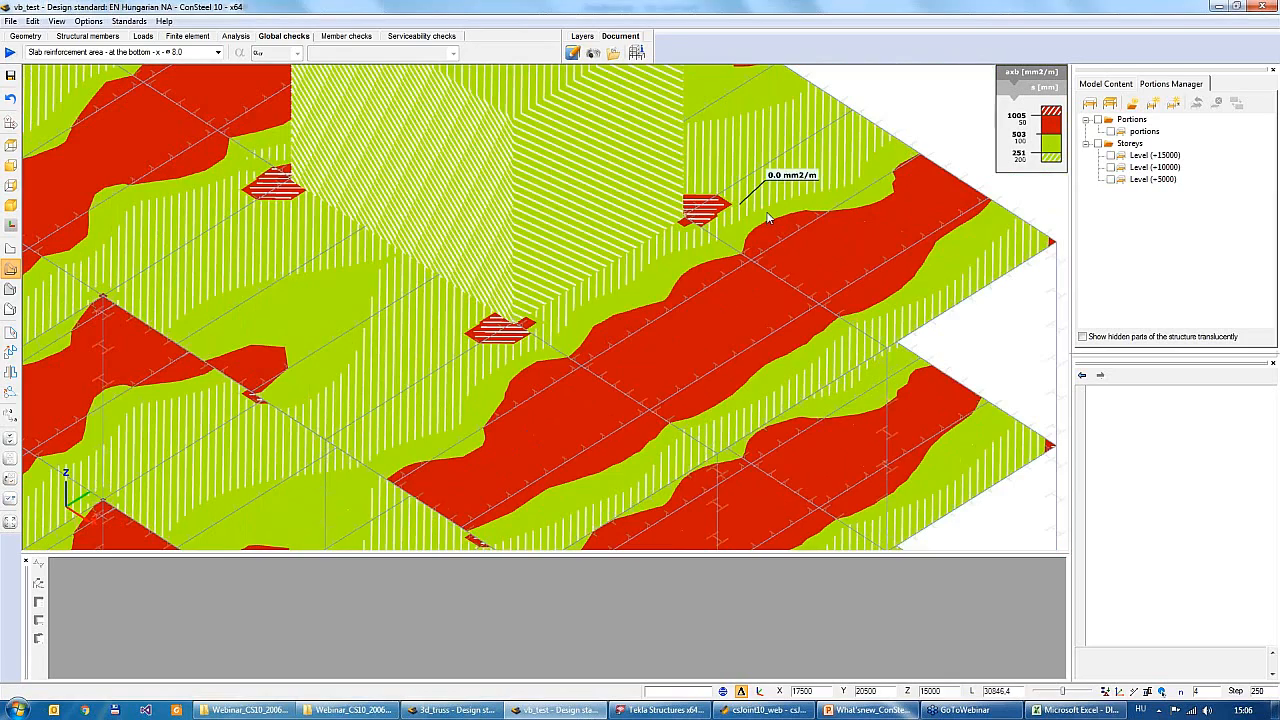
scroll(856, 230, down, 3)
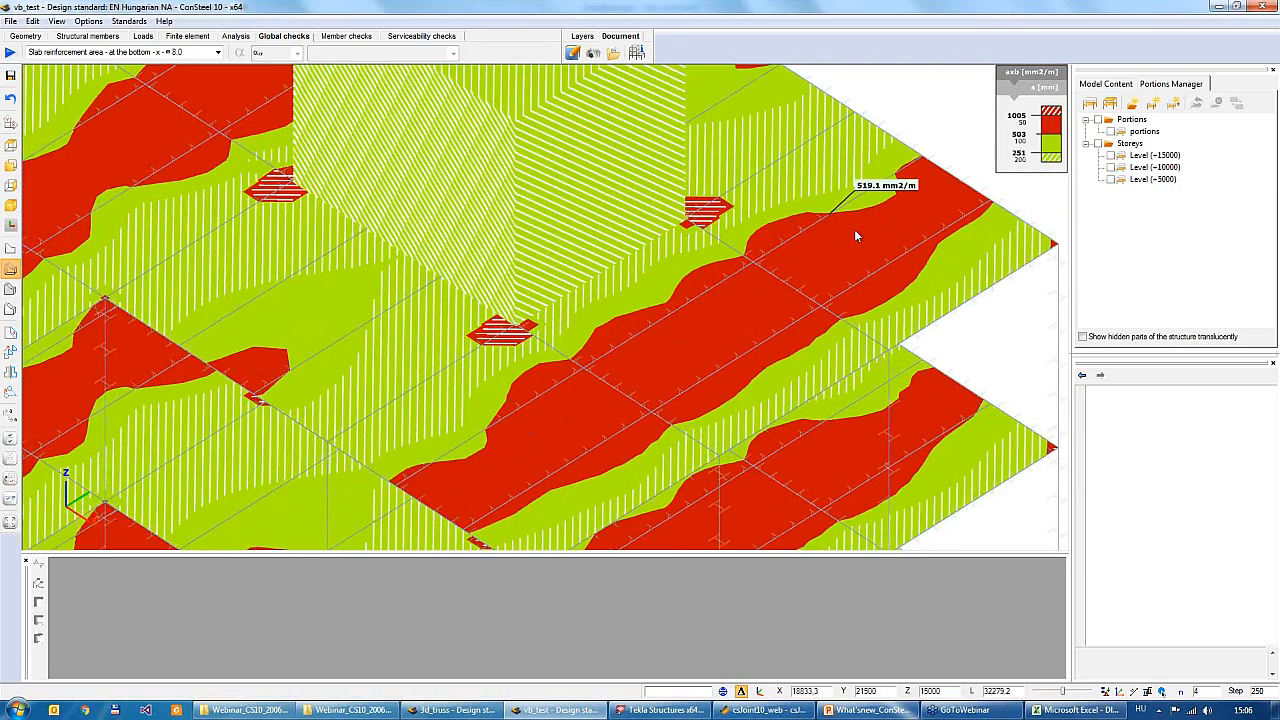
scroll(868, 243, down, 1)
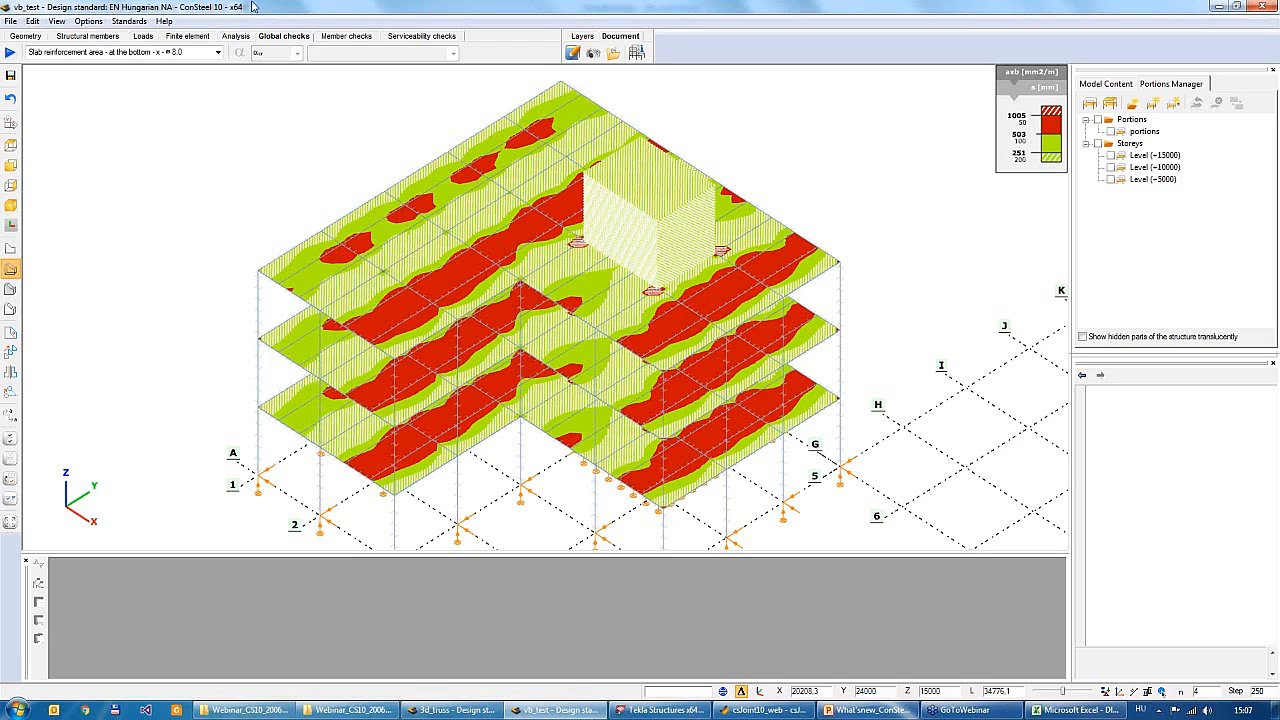
Review the Greek, Cyprian, UK and Romanian national annexes in the design standards and close the dialog
click(132, 22)
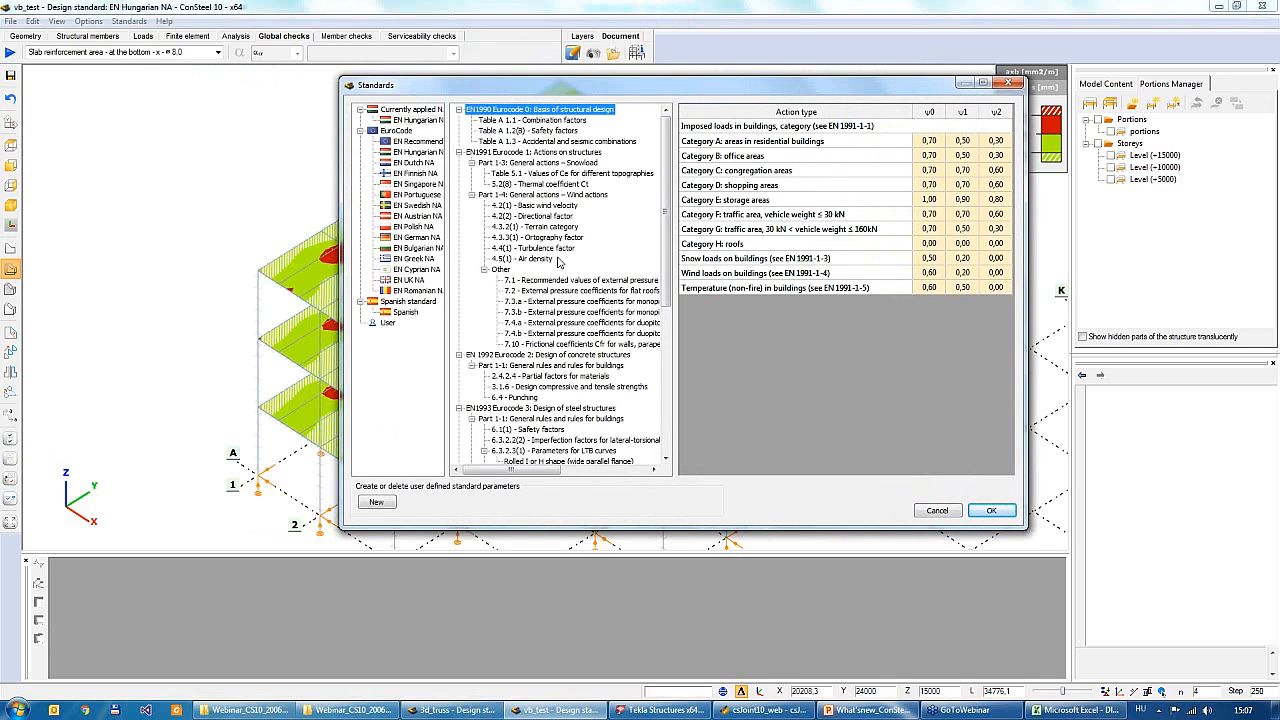
click(412, 260)
click(410, 271)
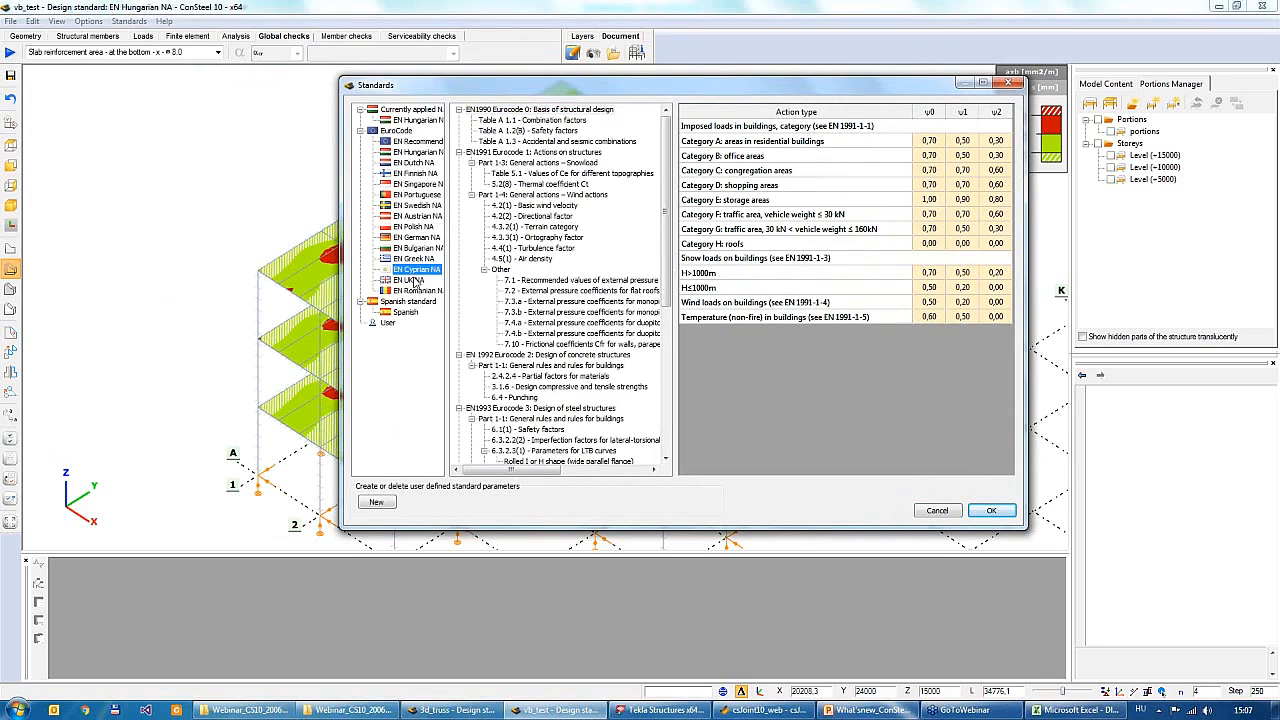
click(414, 281)
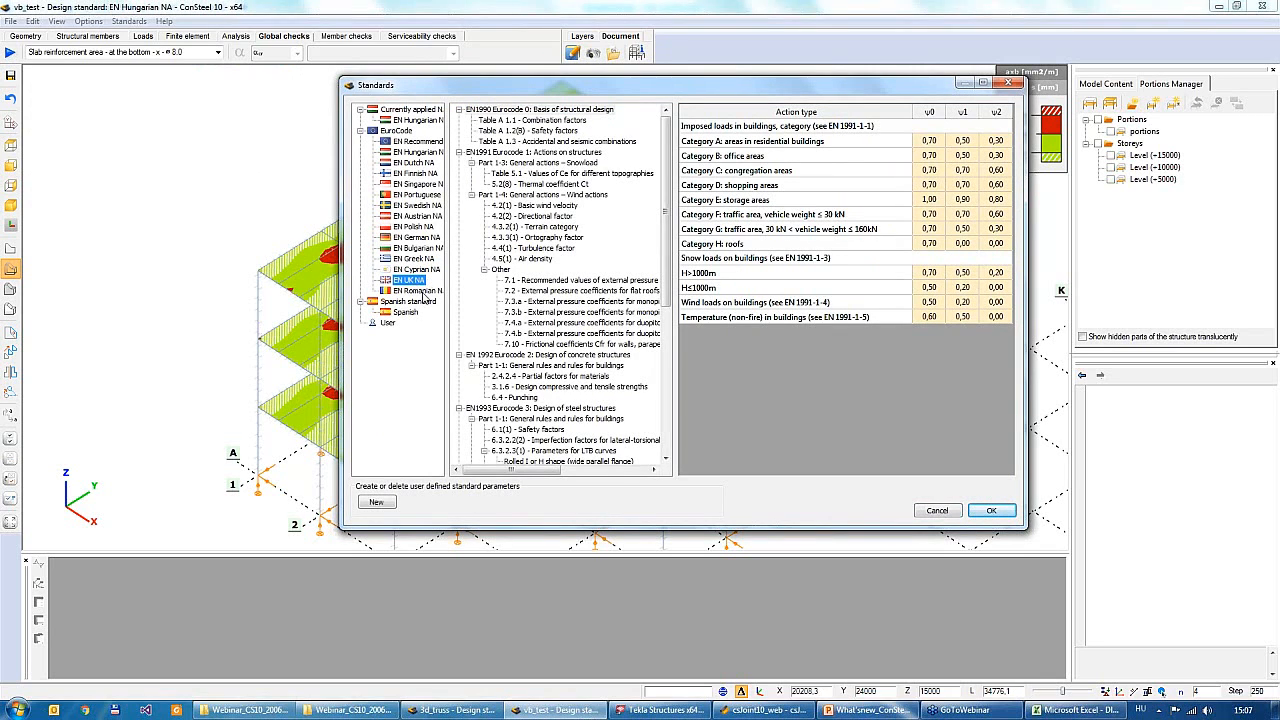
click(420, 292)
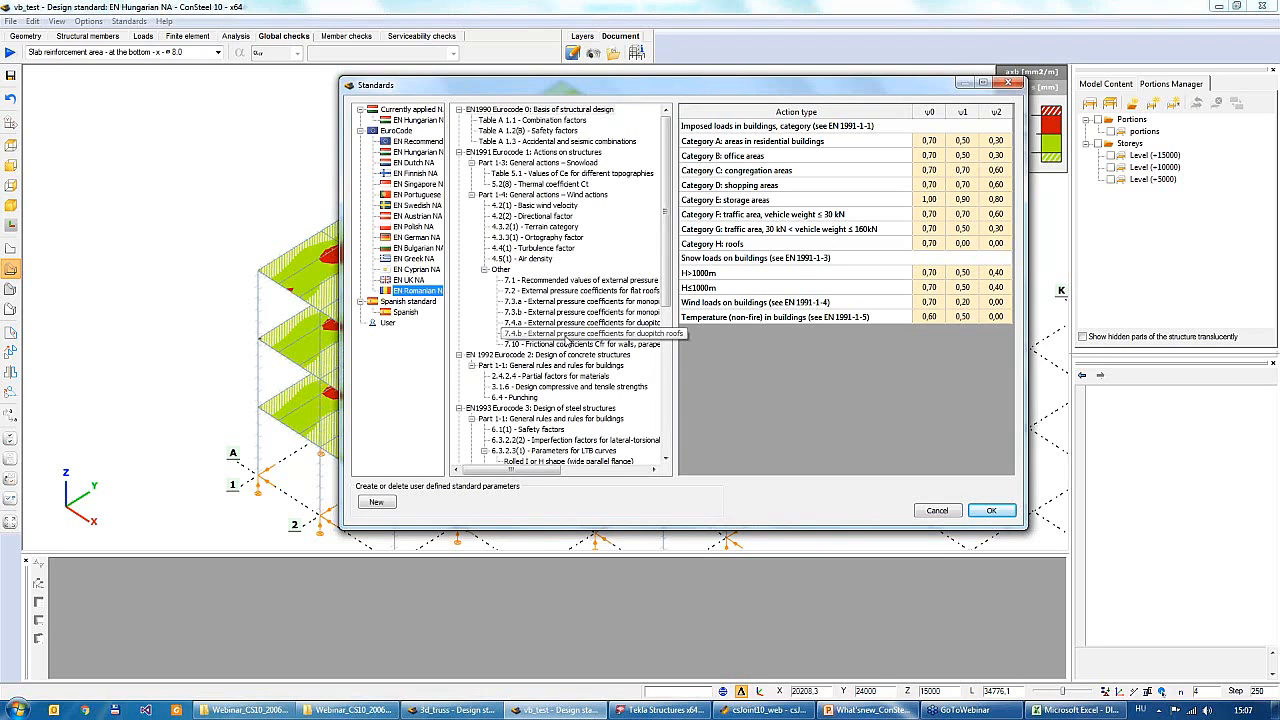
click(1008, 84)
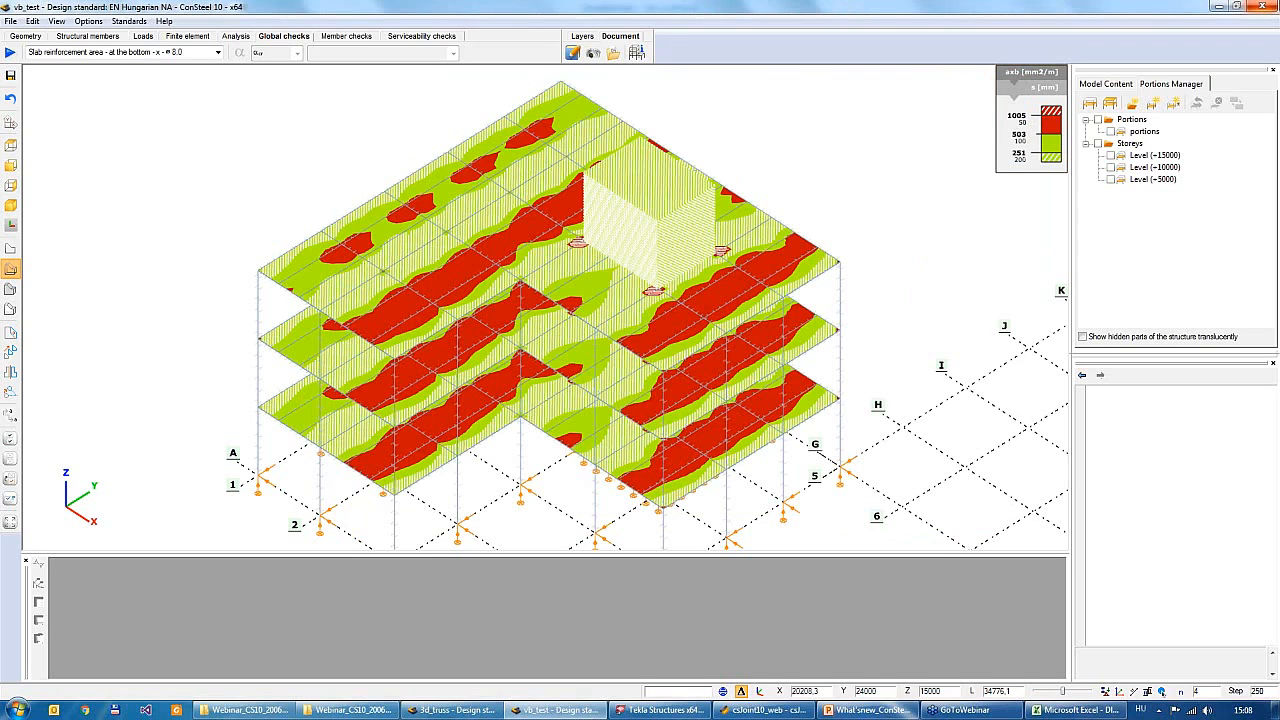
Close the vb_test and 3d_truss models without saving their changes
click(1266, 10)
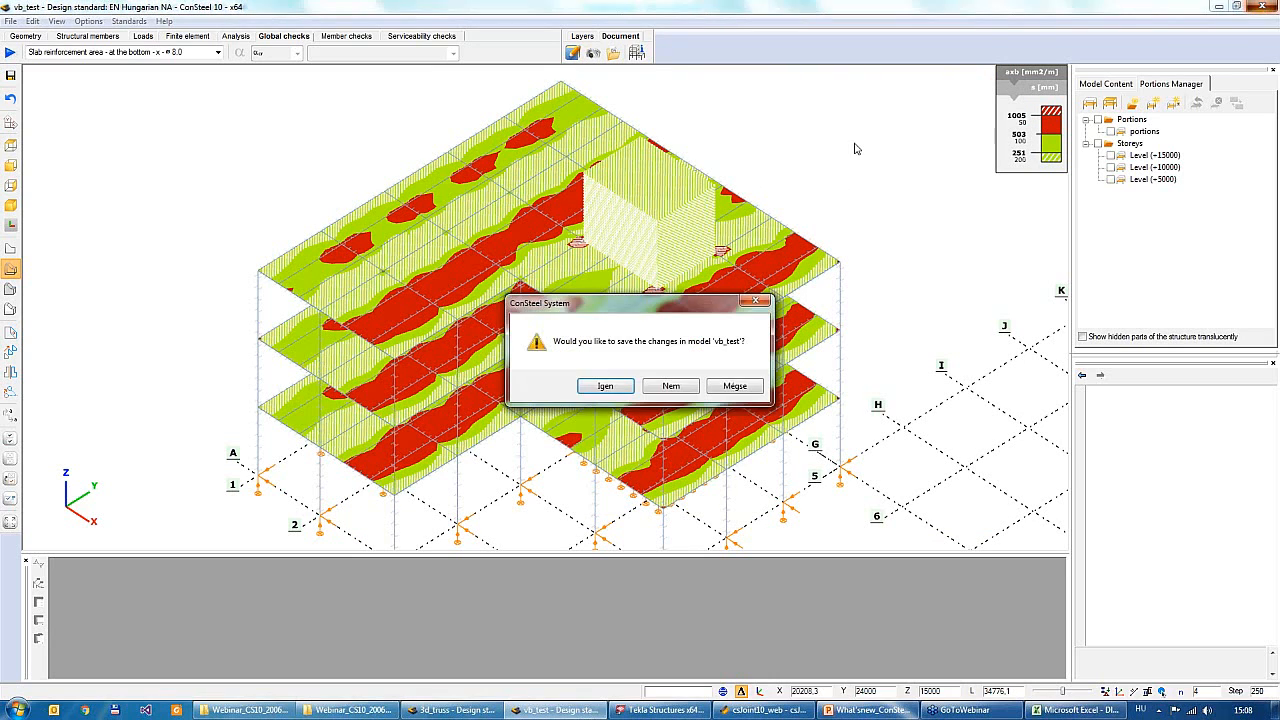
click(671, 386)
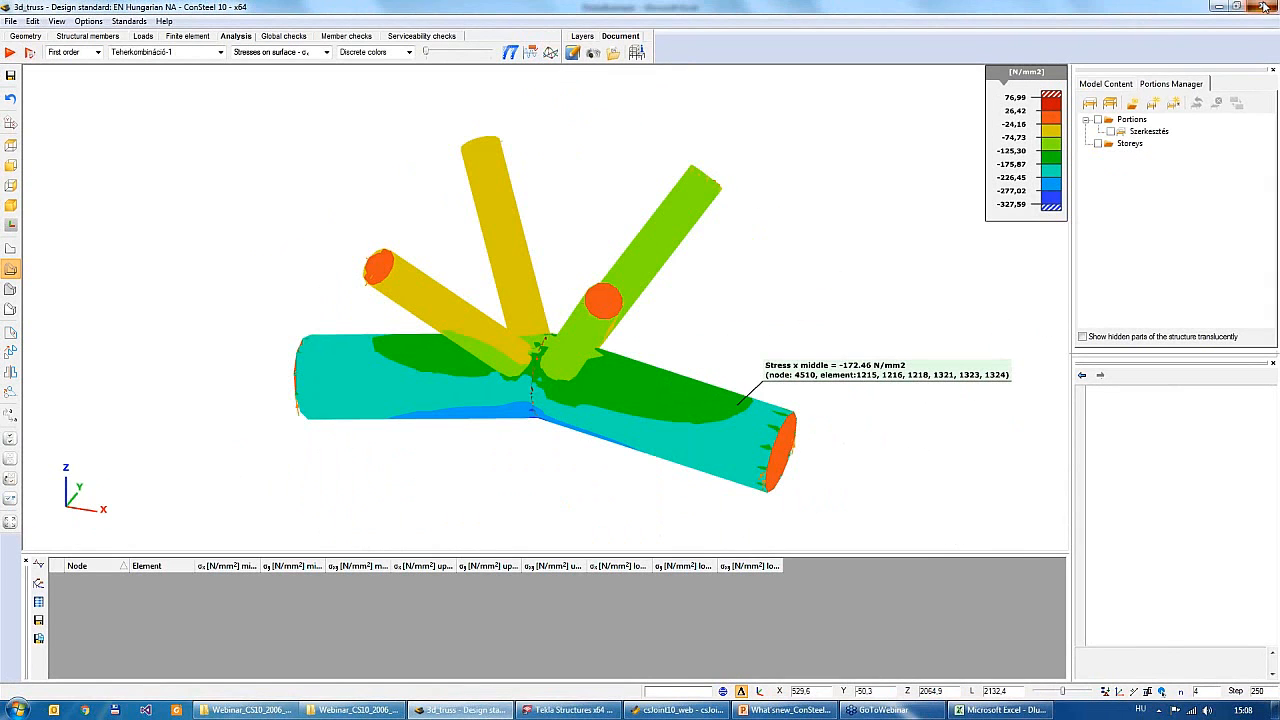
click(671, 386)
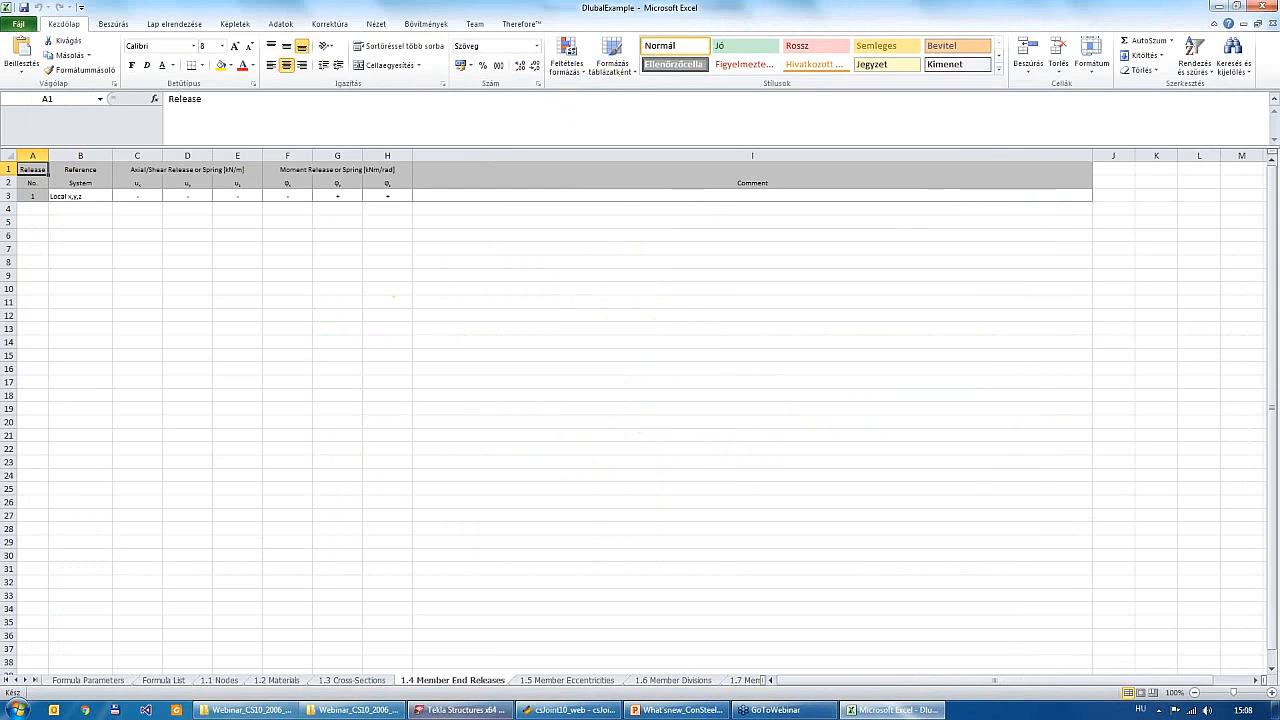
Switch to Tekla Structures and examine the steel frame of the TS_CS_import_export model
click(458, 710)
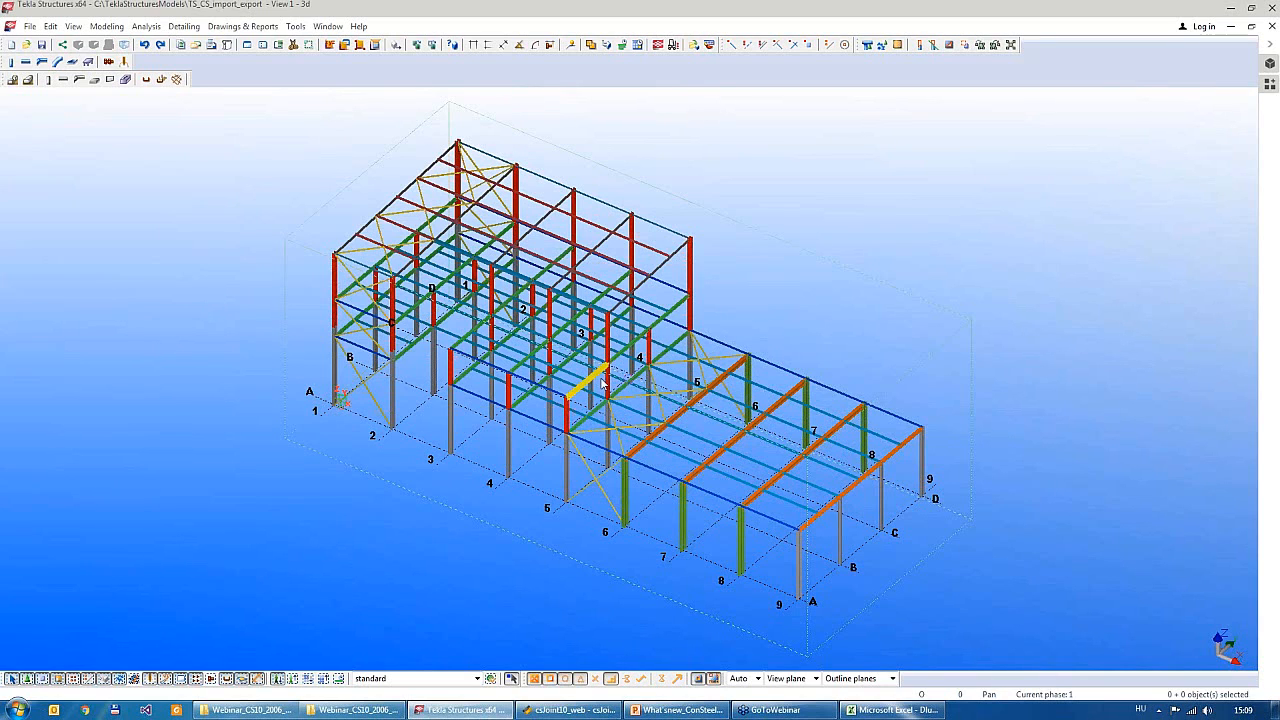
middle_drag(599, 377, 604, 366)
scroll(658, 488, up, 1)
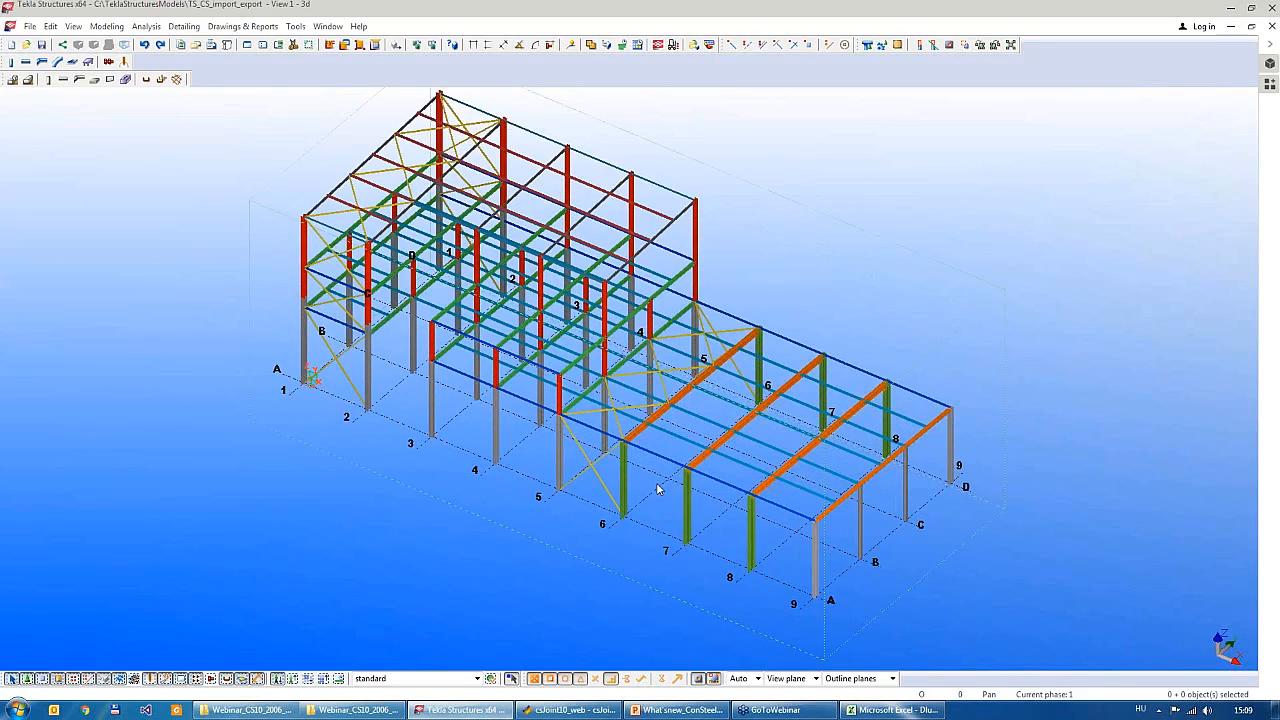
scroll(647, 498, up, 3)
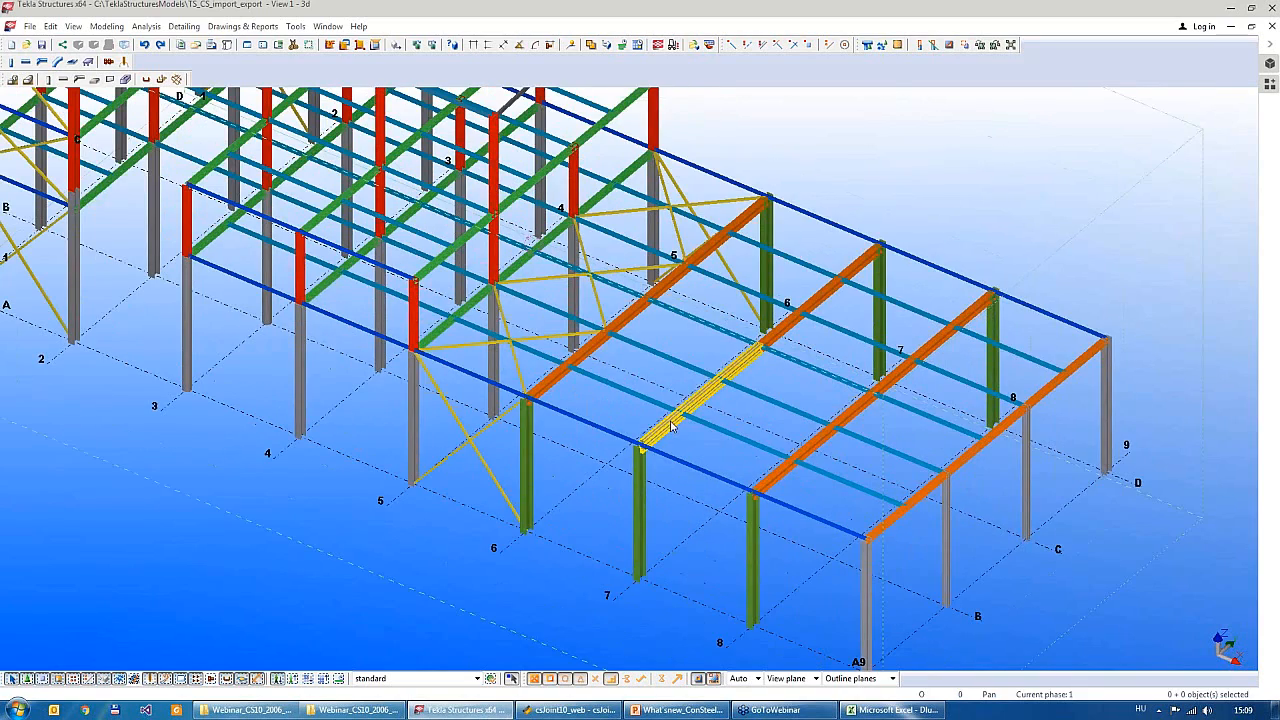
scroll(657, 424, down, 1)
scroll(580, 131, up, 3)
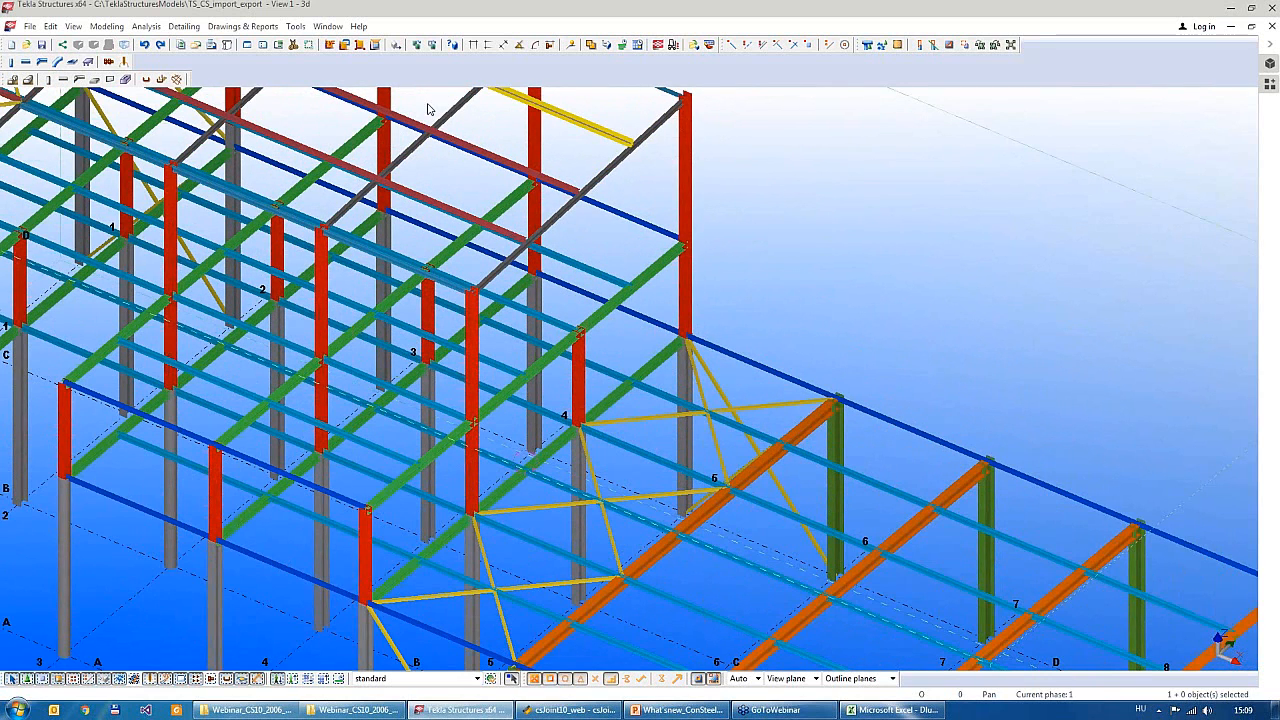
Inspect the attributes and position settings of a purlin on the upper roof and close its properties
double_click(430, 108)
drag(166, 110, 858, 190)
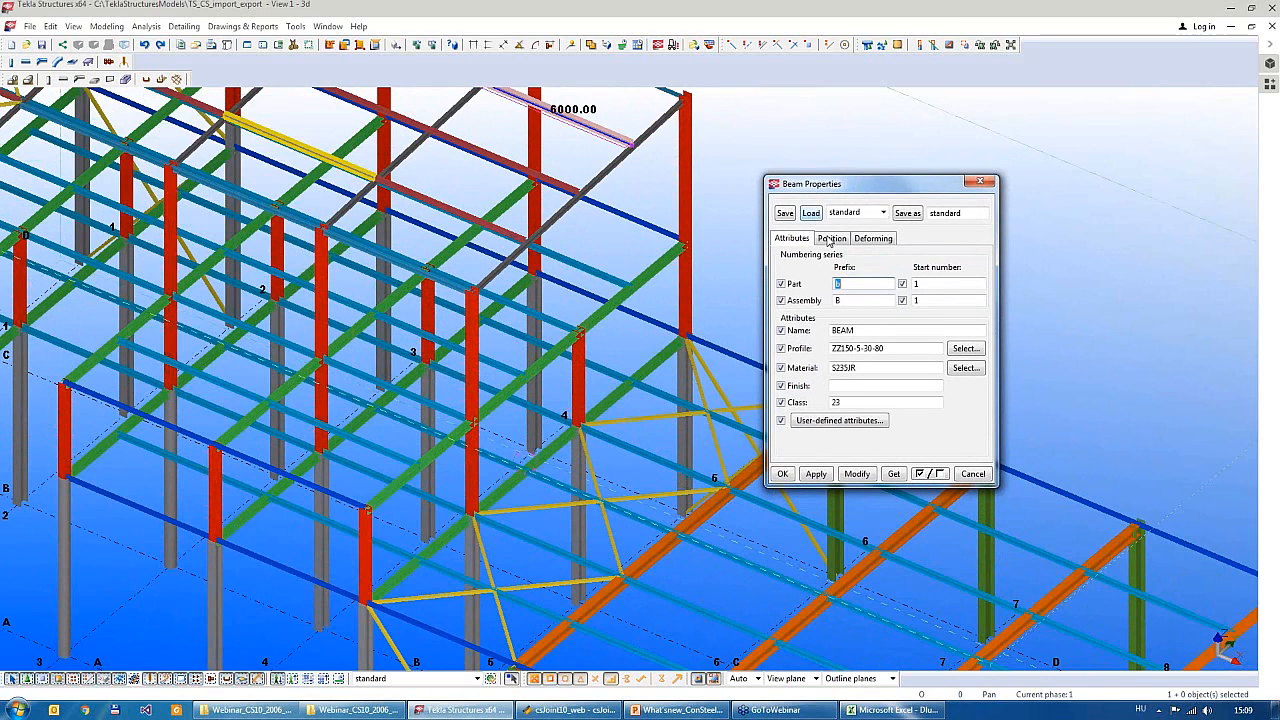
click(831, 238)
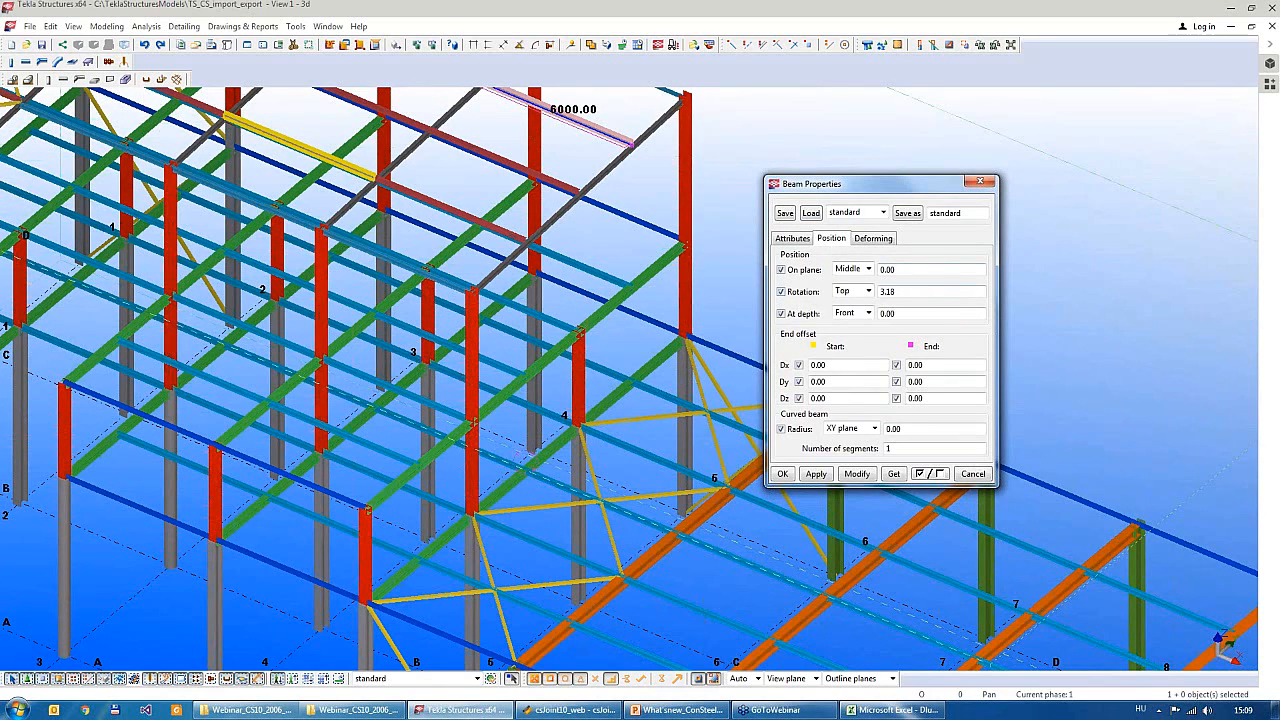
click(792, 238)
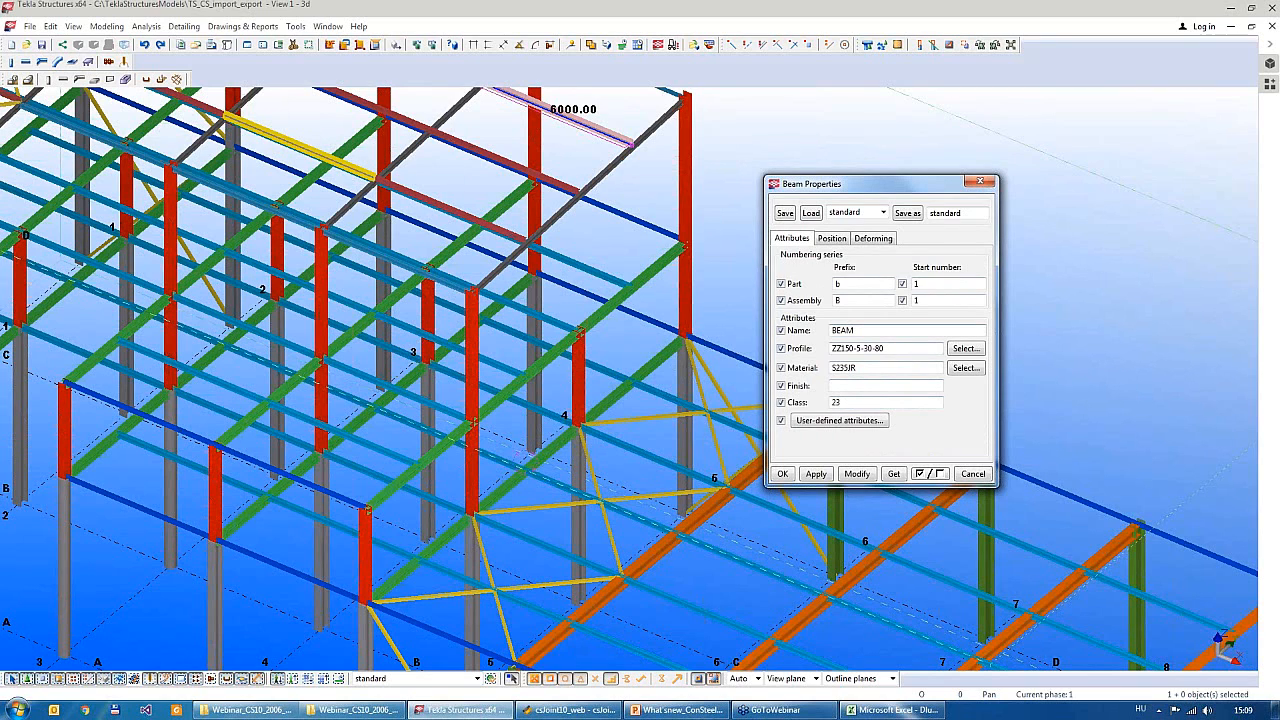
click(980, 181)
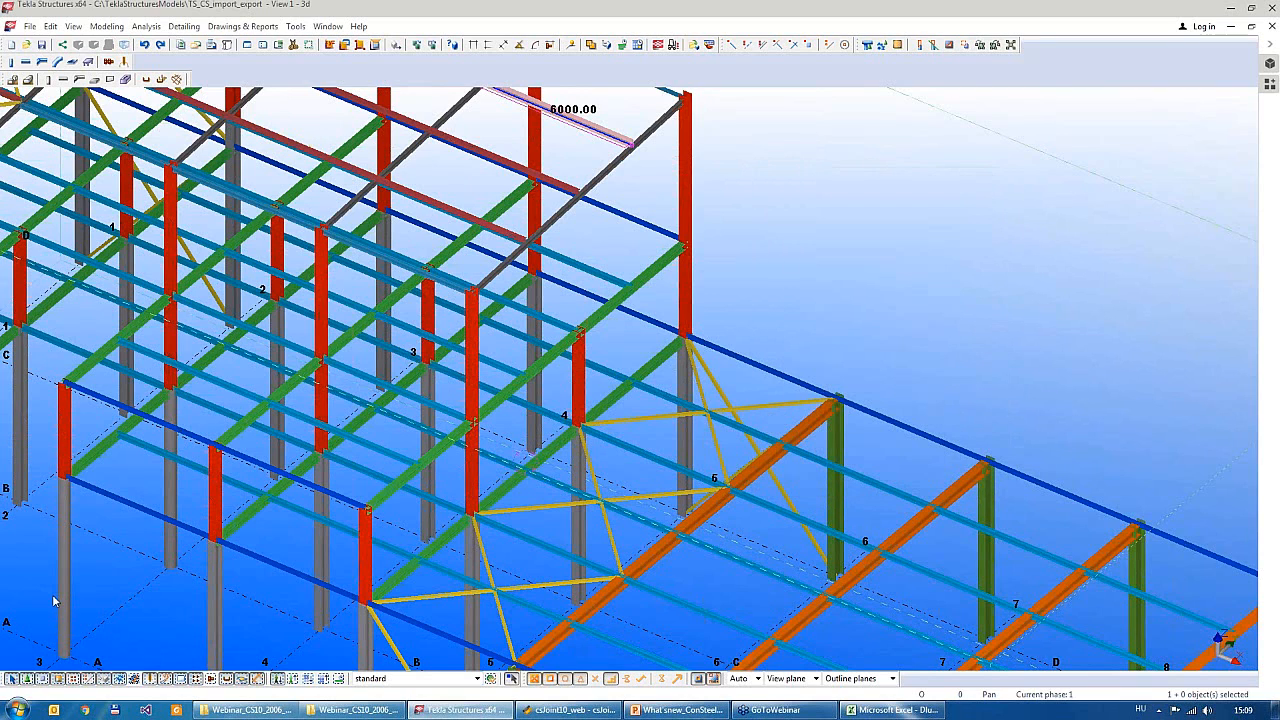
Start ConSteel 10 and create a new model with the EN Recommended Values design standard
click(14, 707)
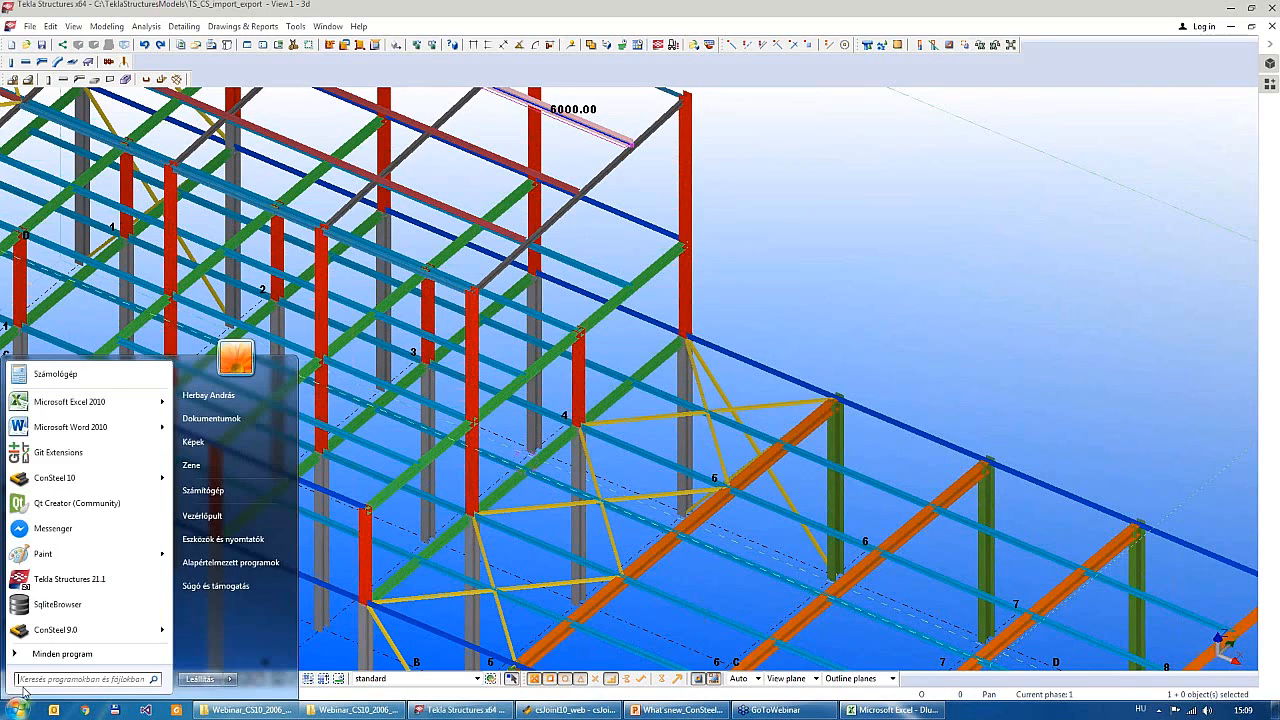
click(75, 475)
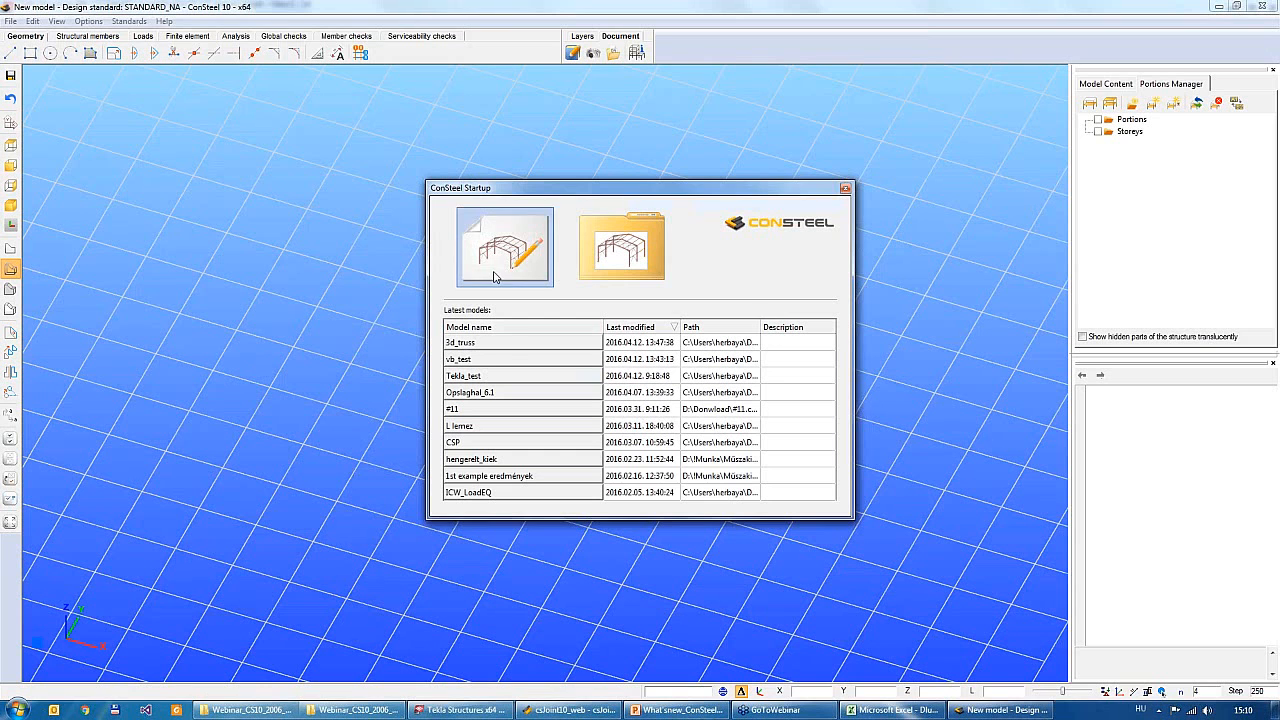
click(494, 277)
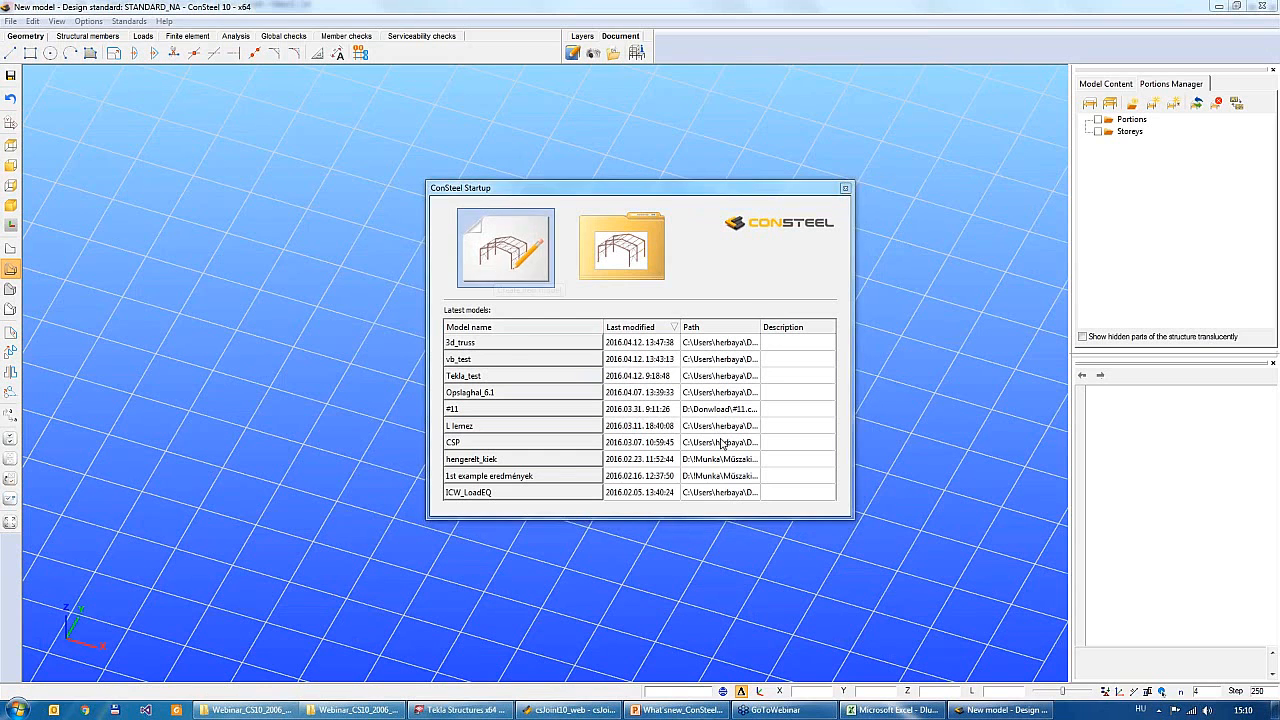
click(753, 426)
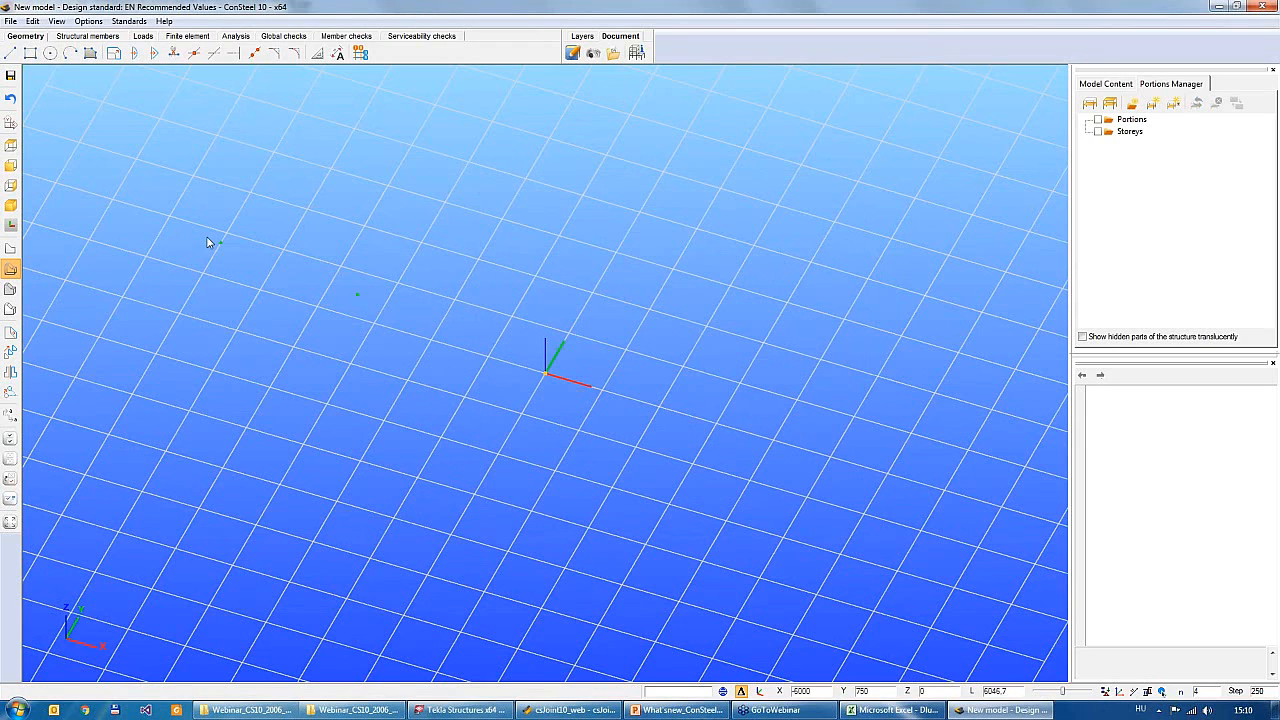
Start importing all members from Tekla Structures, using the Tekla Structures layers
click(11, 21)
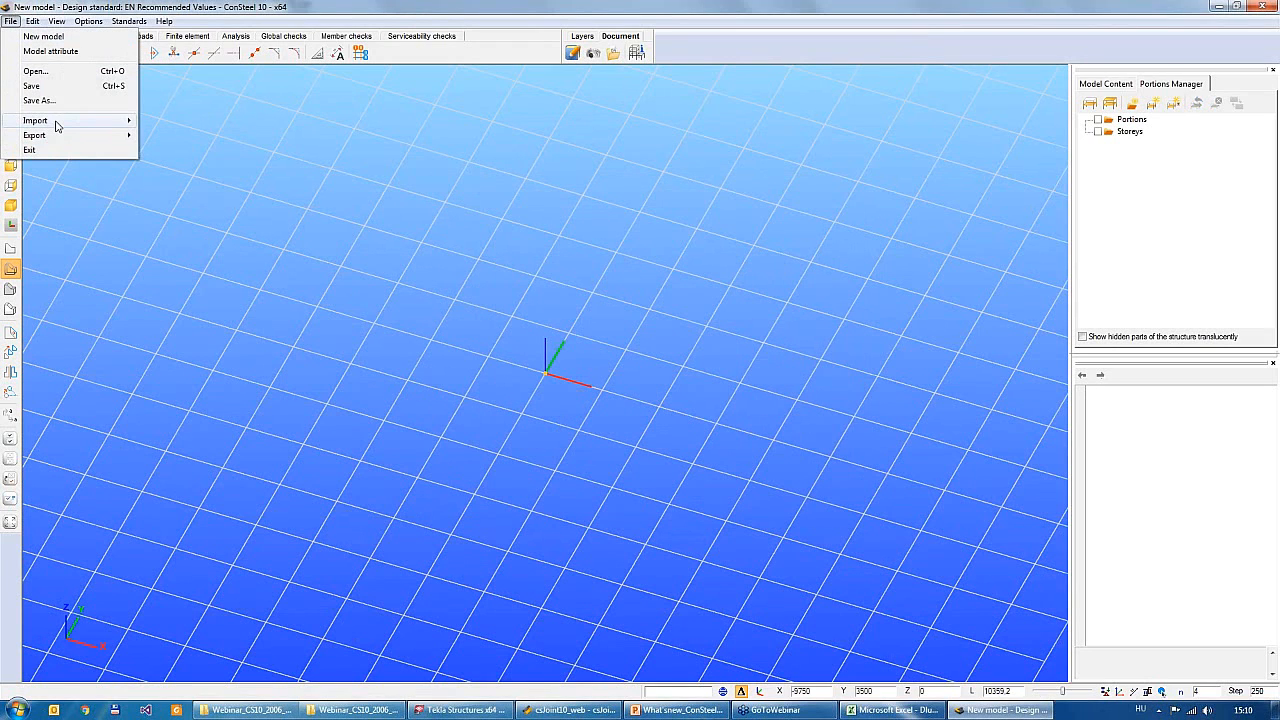
mouse_move(55, 123)
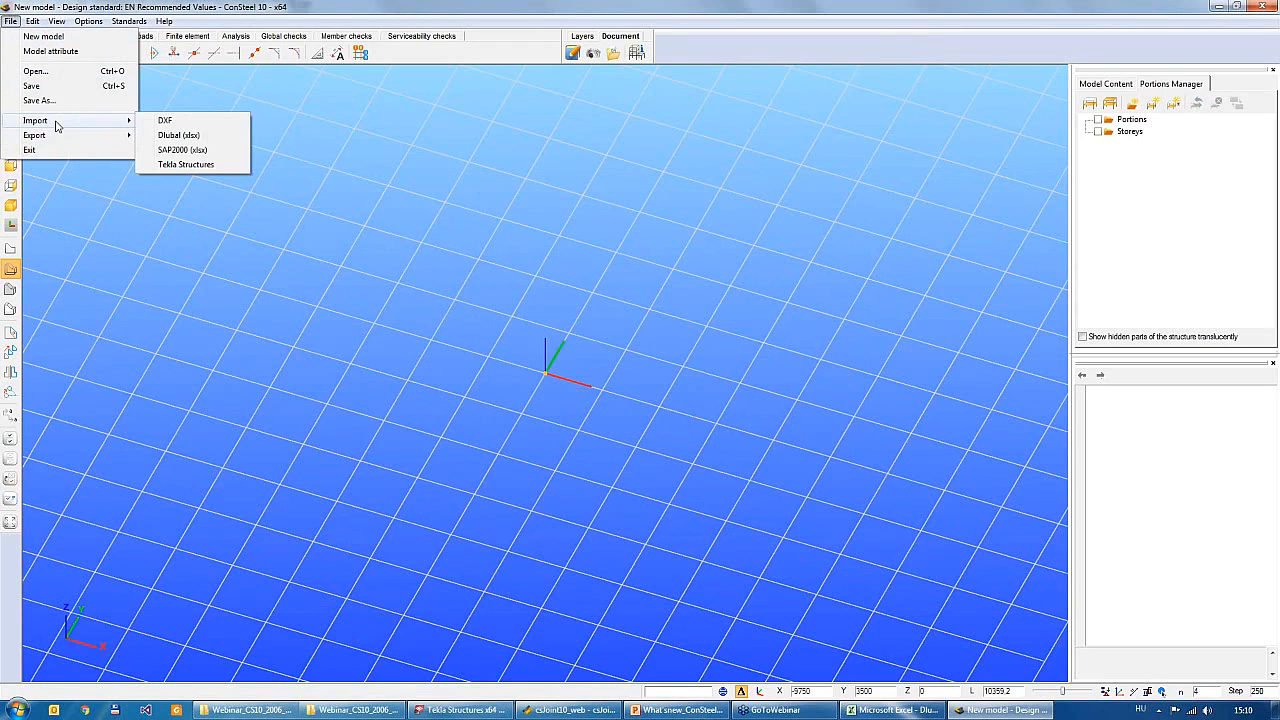
click(167, 166)
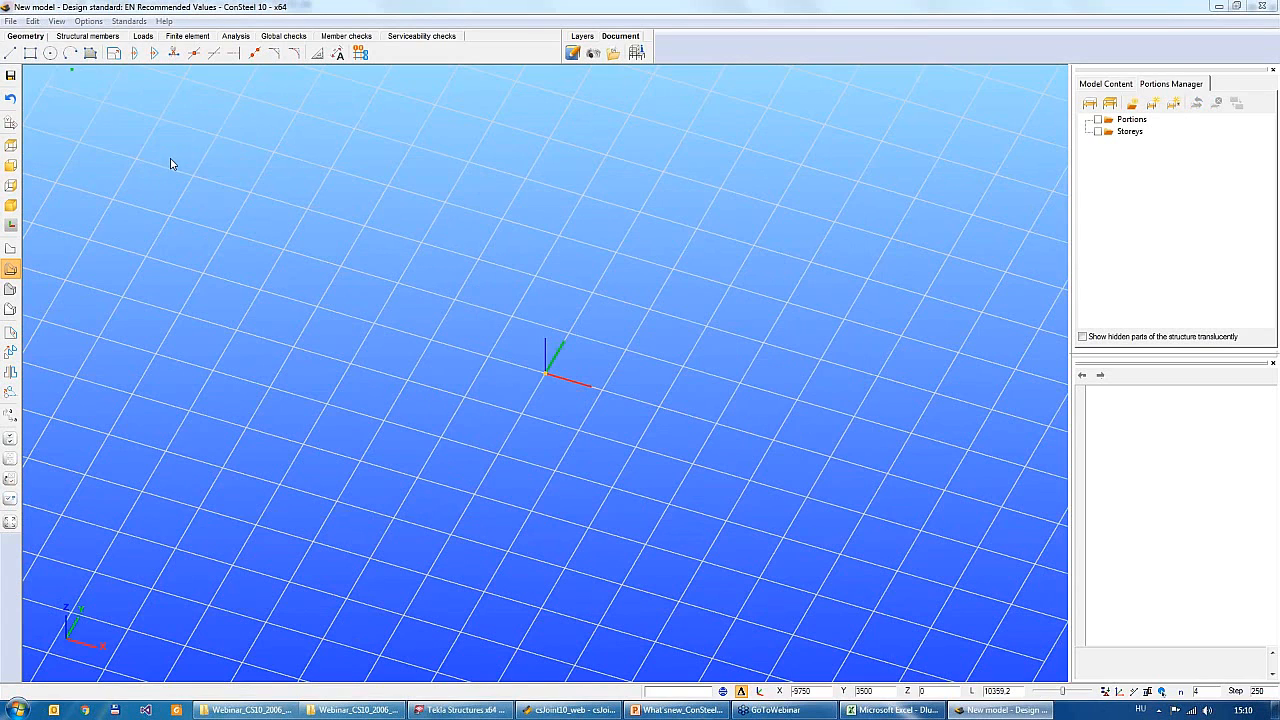
drag(185, 108, 219, 122)
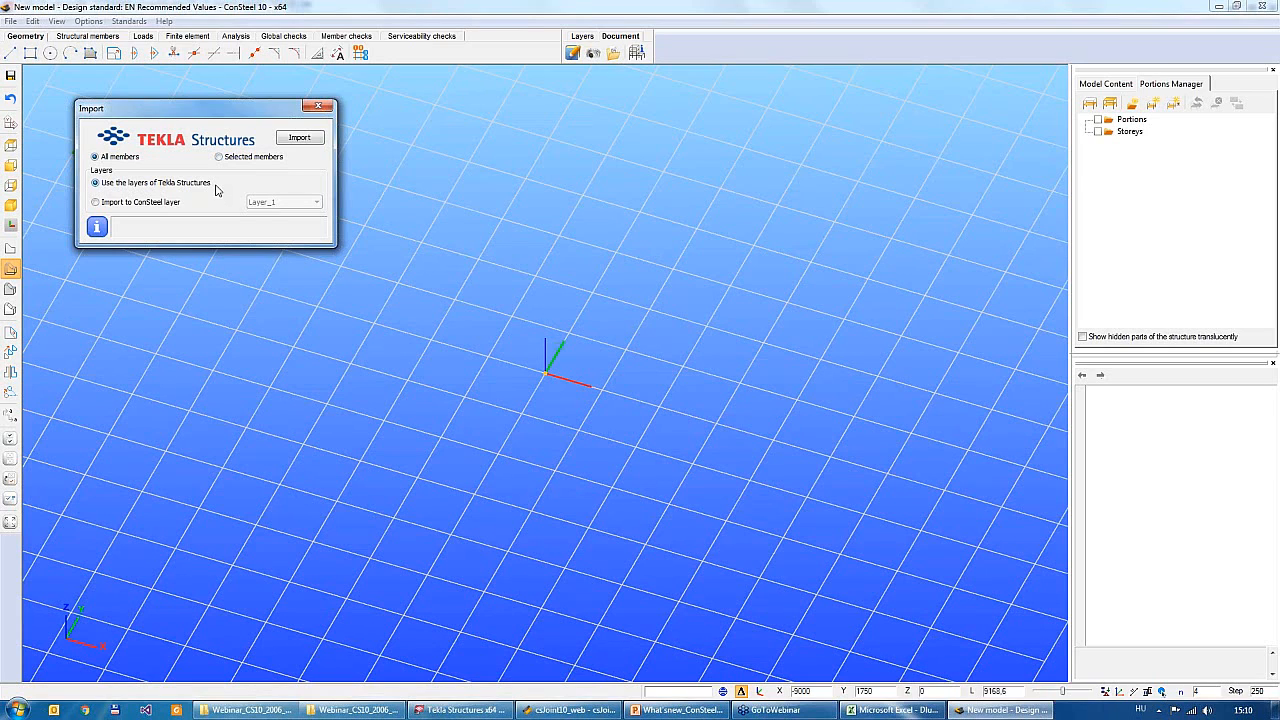
click(116, 204)
click(168, 190)
click(292, 145)
Switch to Tekla Structures, pick the import reference point on the frame, and accept the proposed section conversions
click(460, 709)
scroll(600, 350, down, 3)
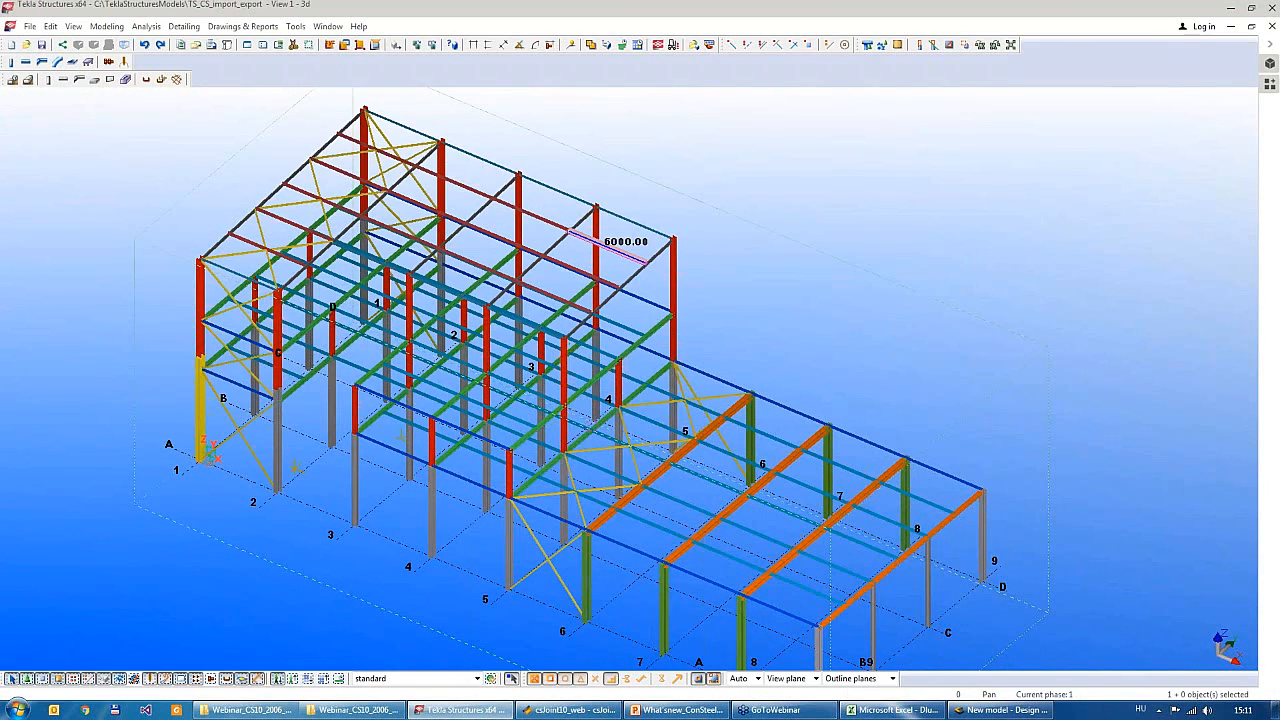
click(1004, 711)
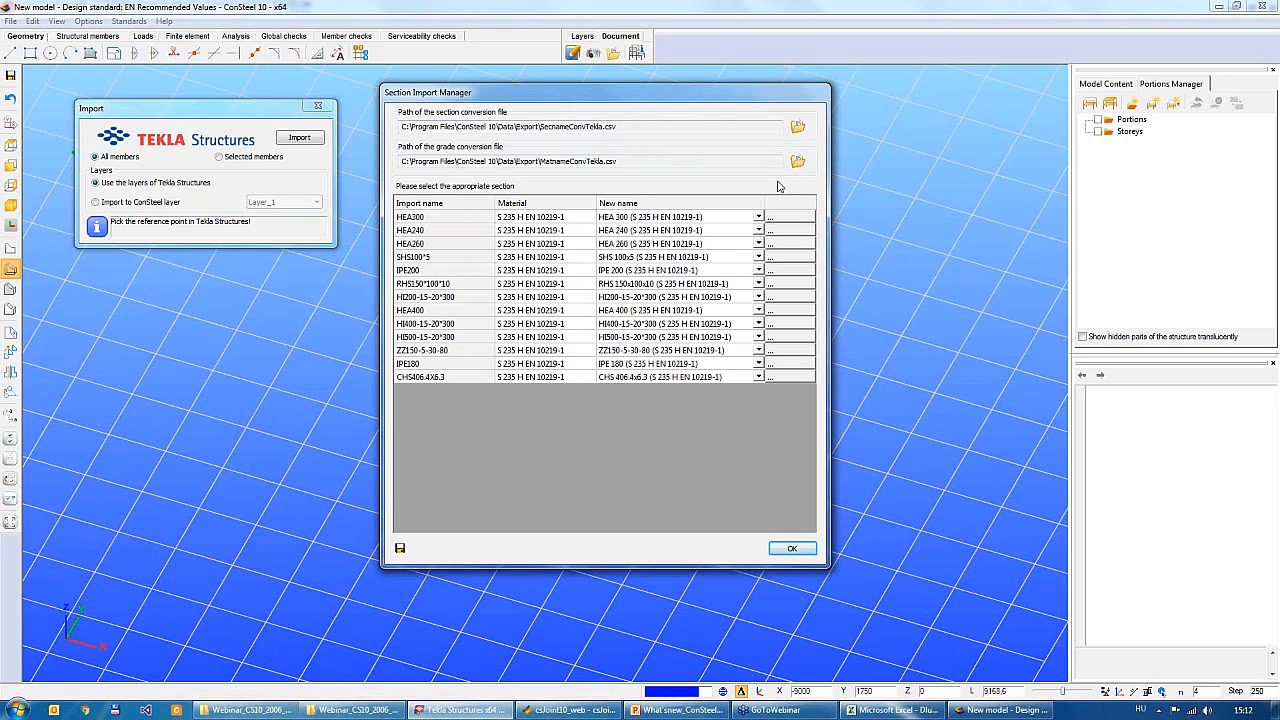
click(792, 549)
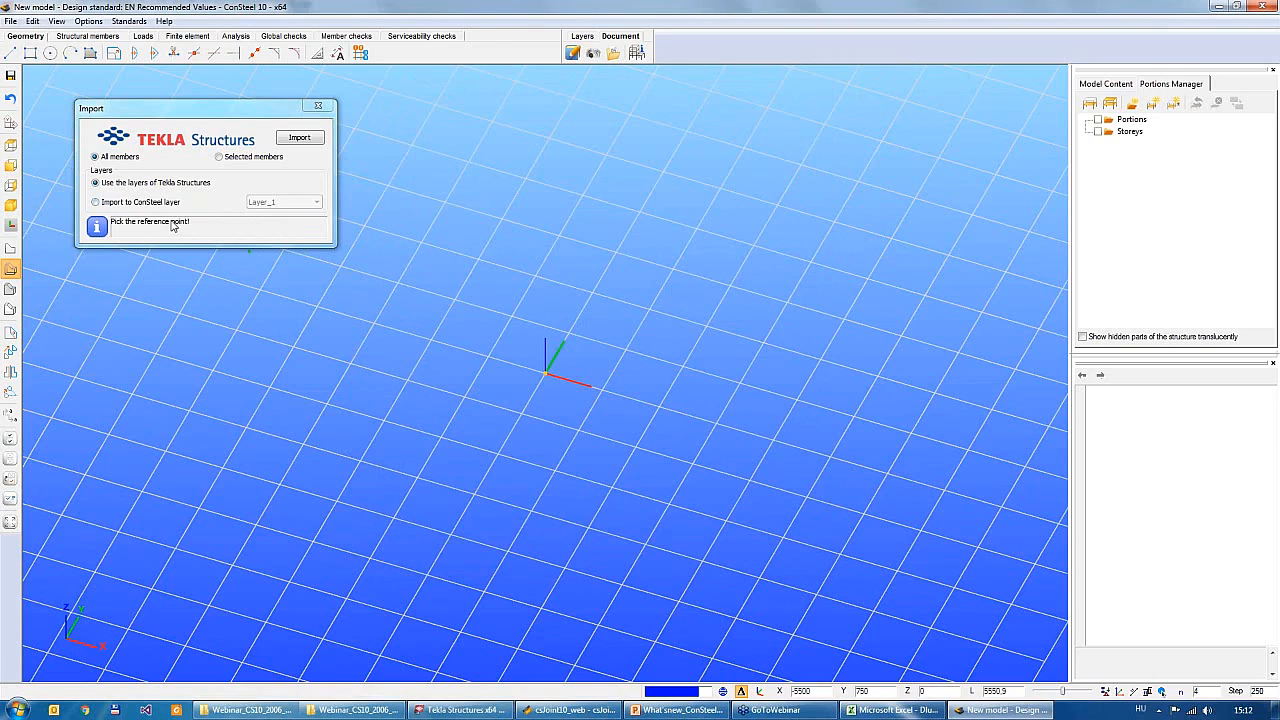
Place the imported frame at the global origin of the ConSteel model and close the import dialog
middle_drag(597, 265, 572, 308)
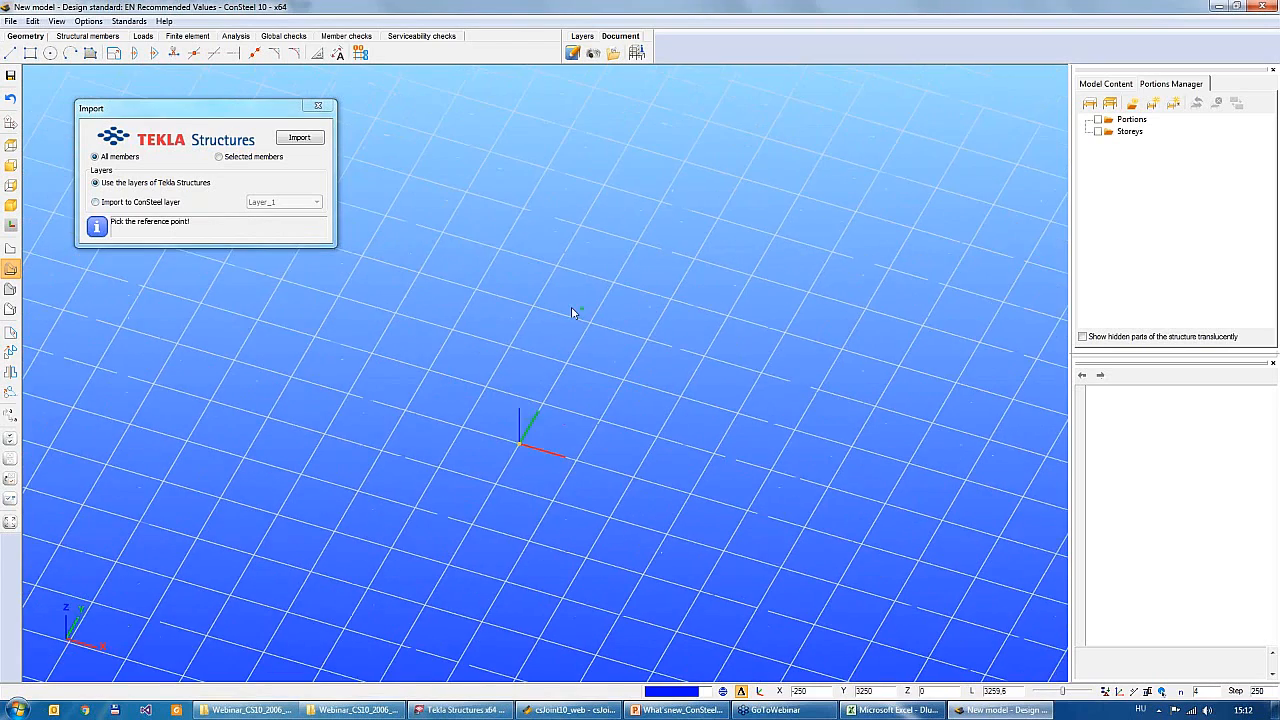
scroll(572, 313, down, 3)
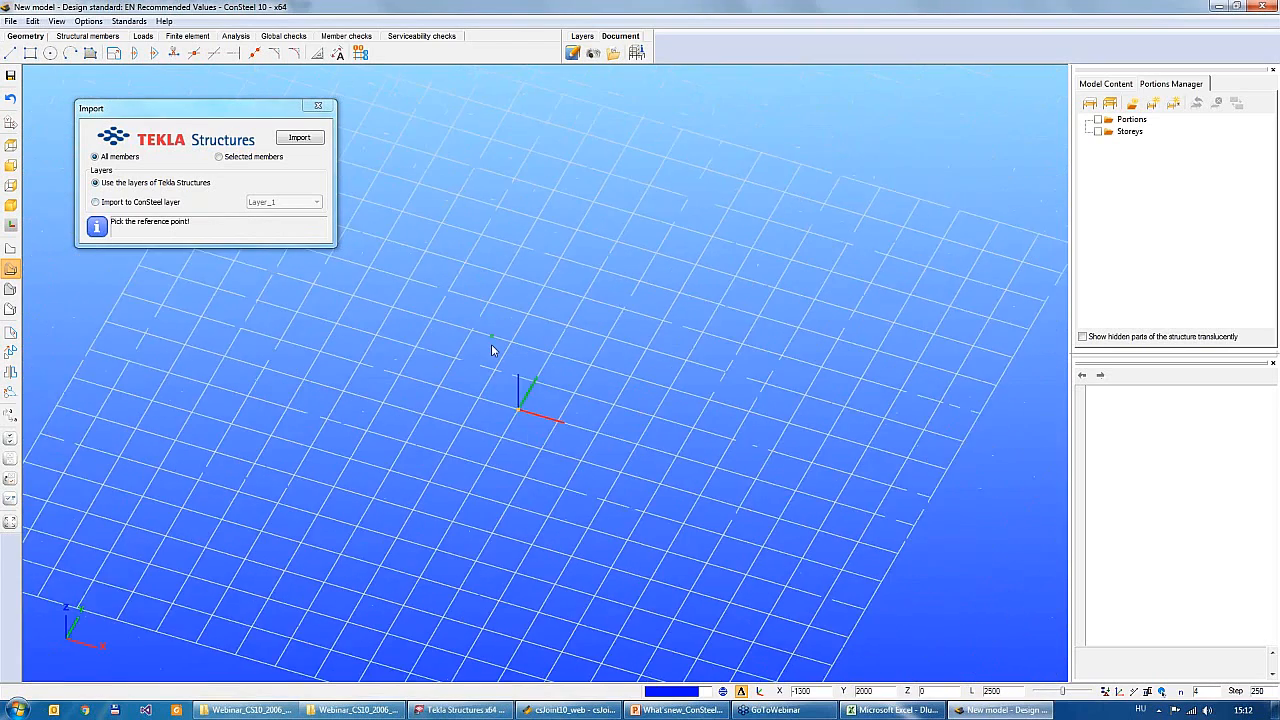
click(518, 401)
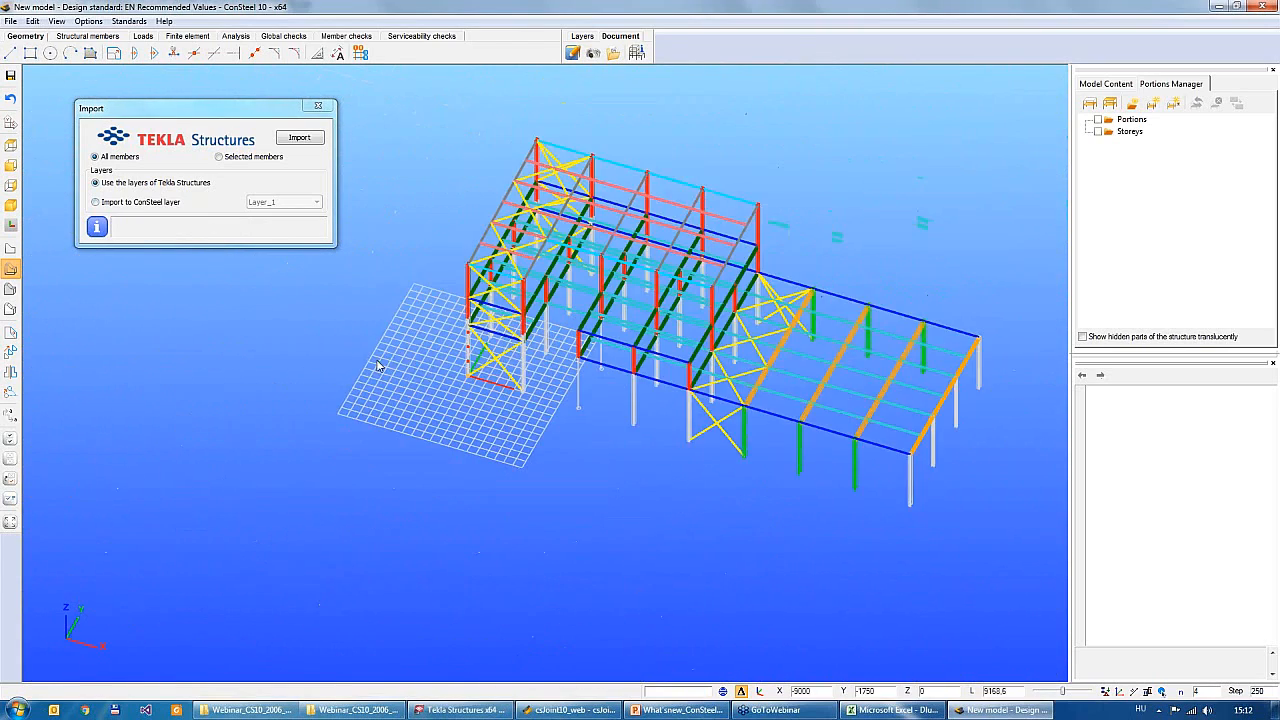
scroll(548, 348, up, 4)
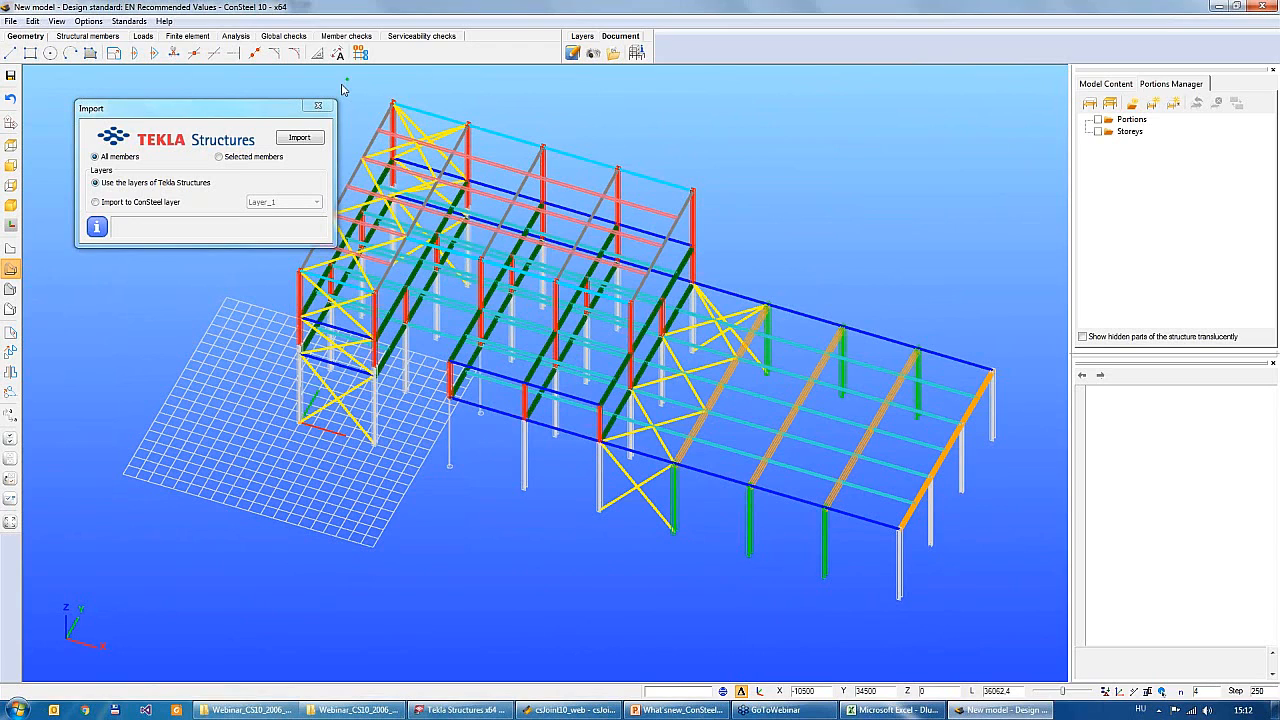
click(319, 107)
Review the imported Tekla class layers and make Tekla_Class_8 the active layer
click(582, 36)
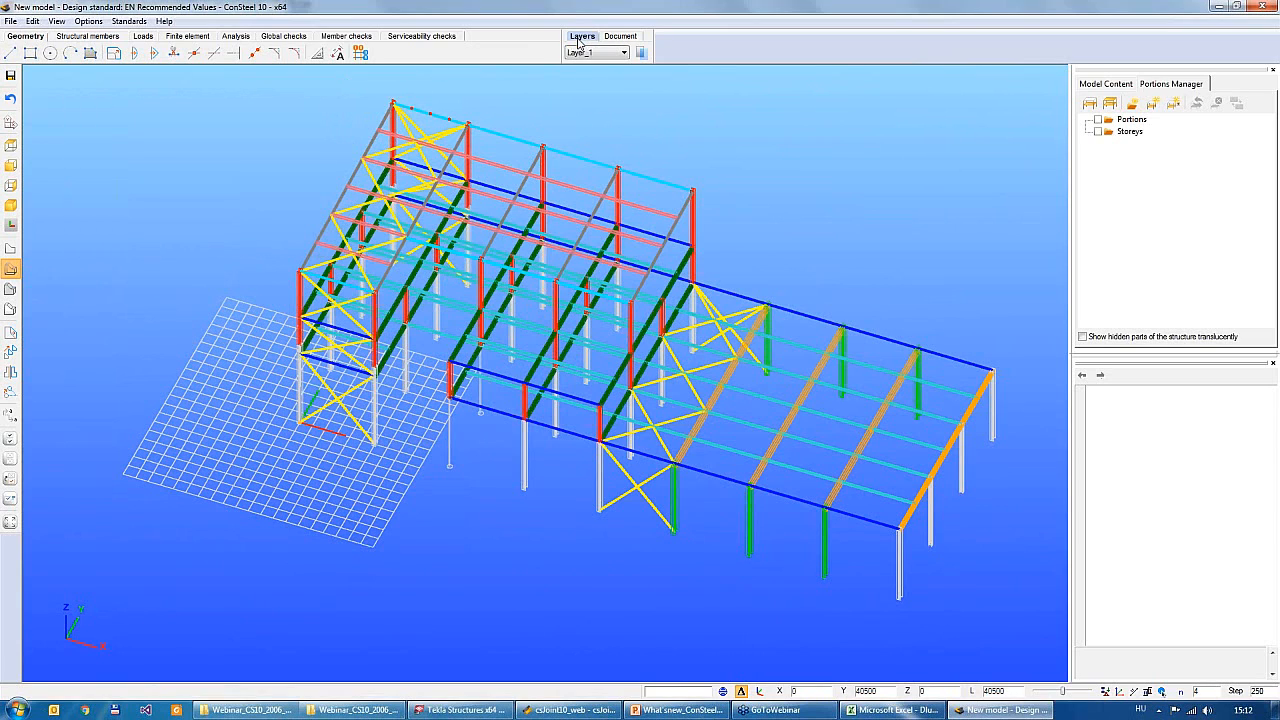
click(596, 52)
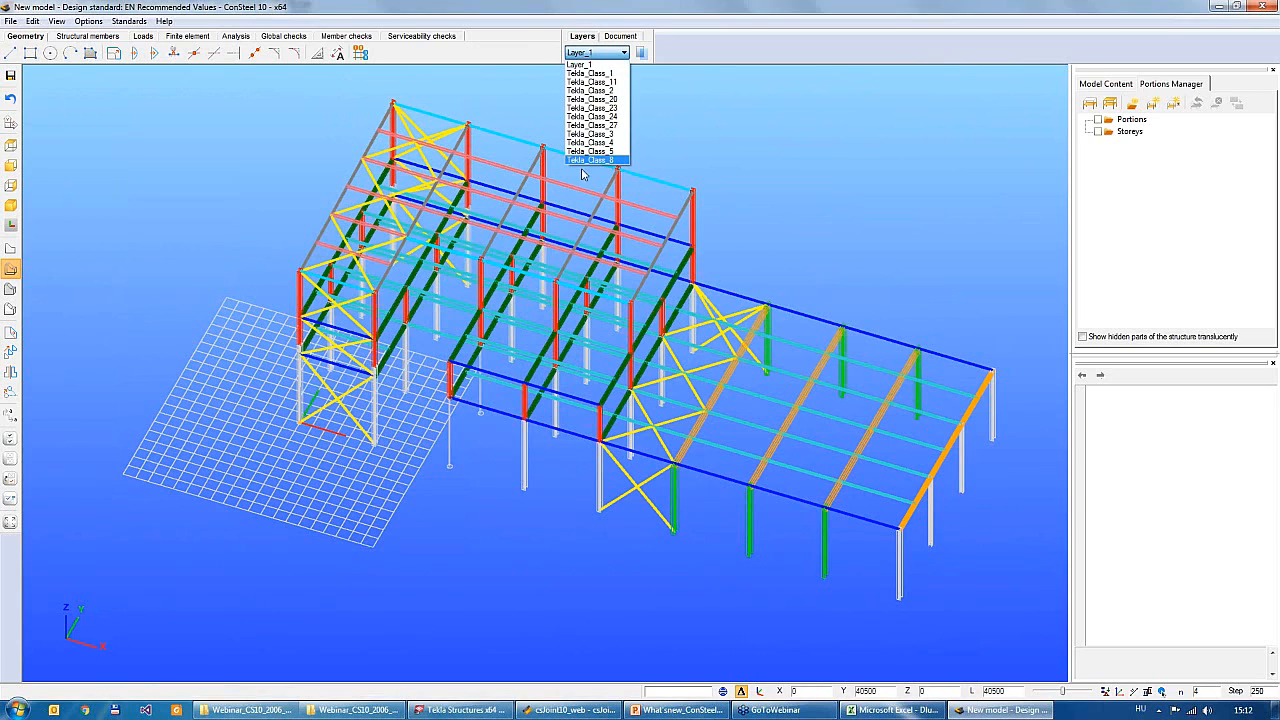
click(640, 175)
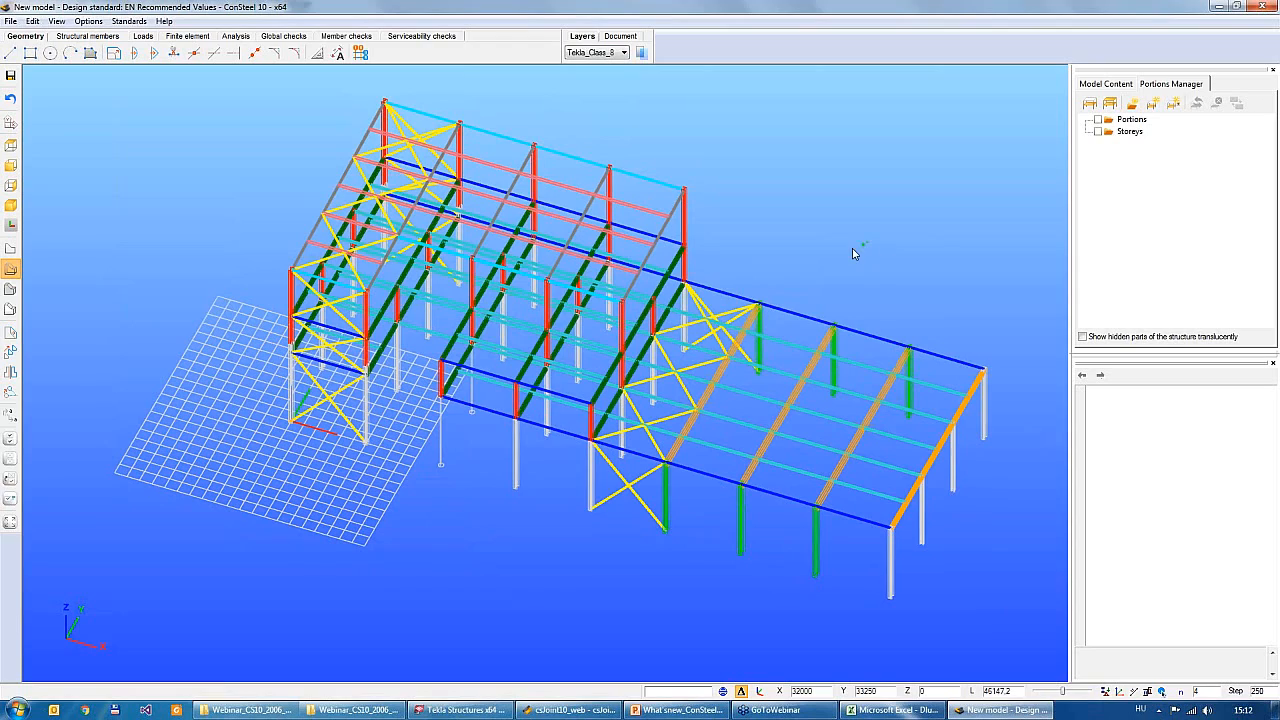
Inspect the bar member properties of the first low-roof rafter beside the bracing, and deselect it
scroll(795, 377, up, 5)
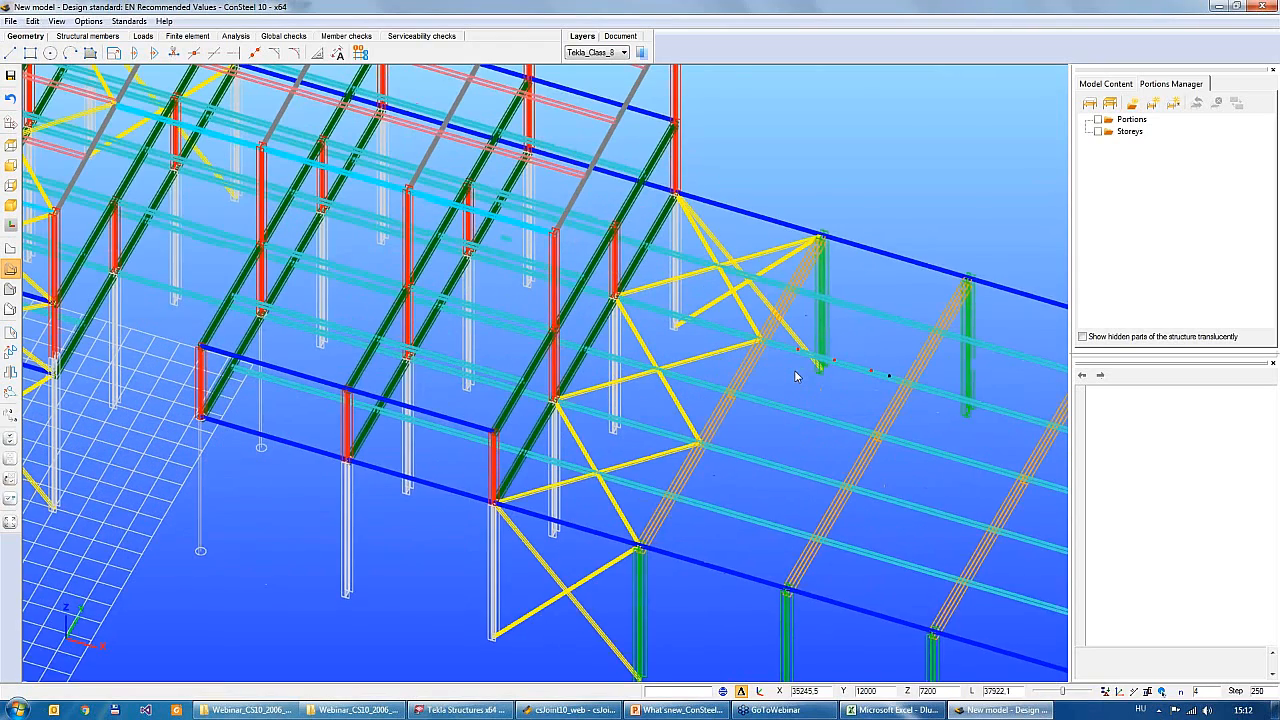
scroll(795, 377, up, 4)
click(663, 373)
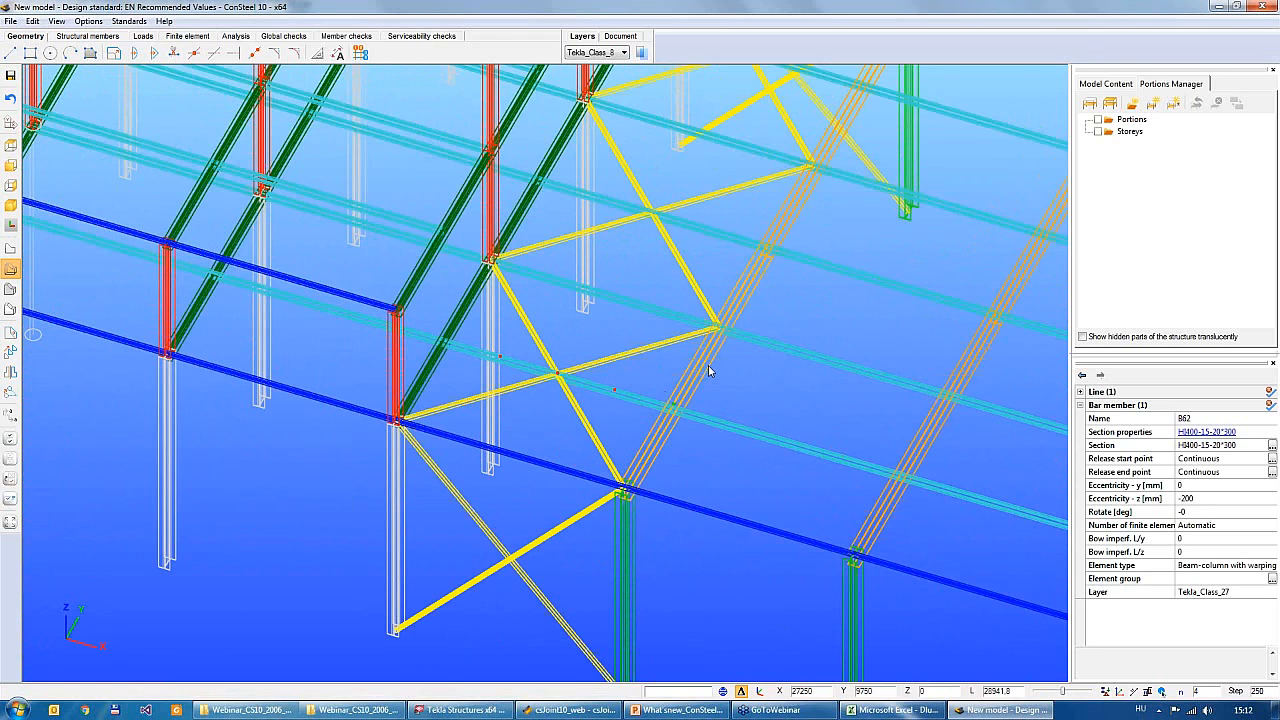
middle_drag(708, 366, 680, 407)
scroll(680, 407, down, 3)
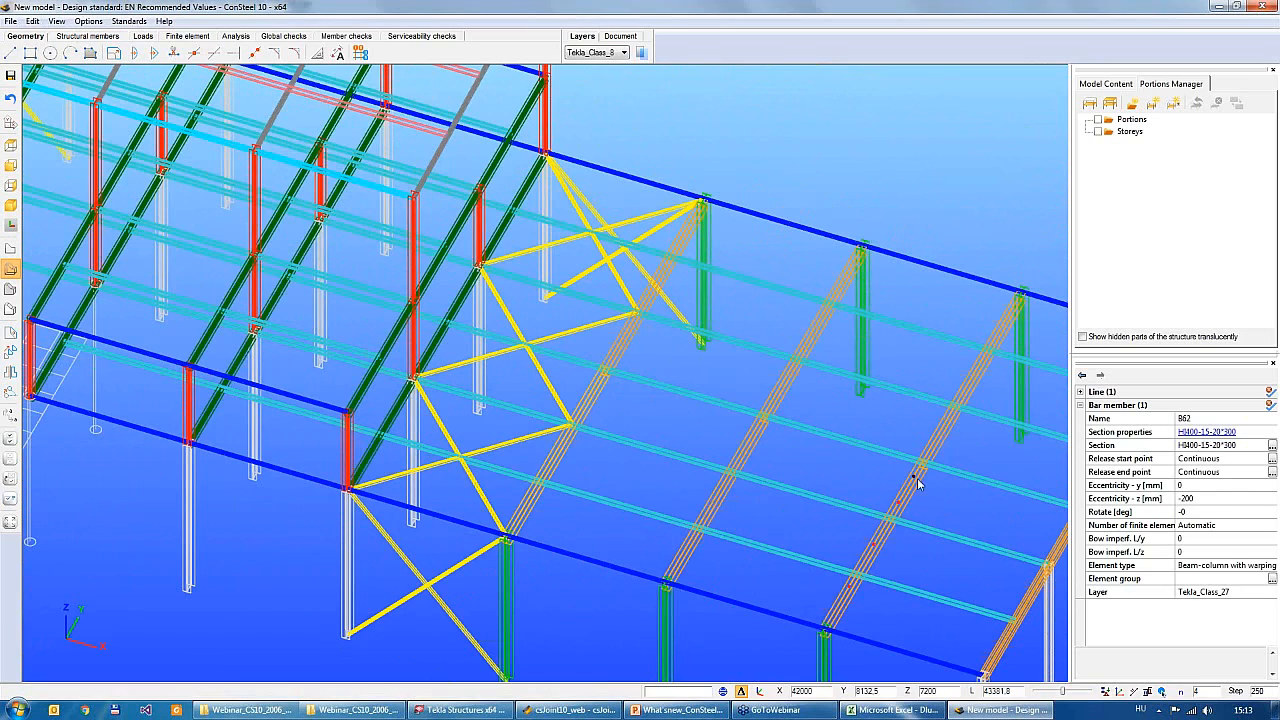
key(Escape)
Inspect the section, eccentricity and rotation of an end-bay purlin on the upper roof, and deselect it
middle_drag(628, 397, 757, 620)
scroll(670, 286, up, 1)
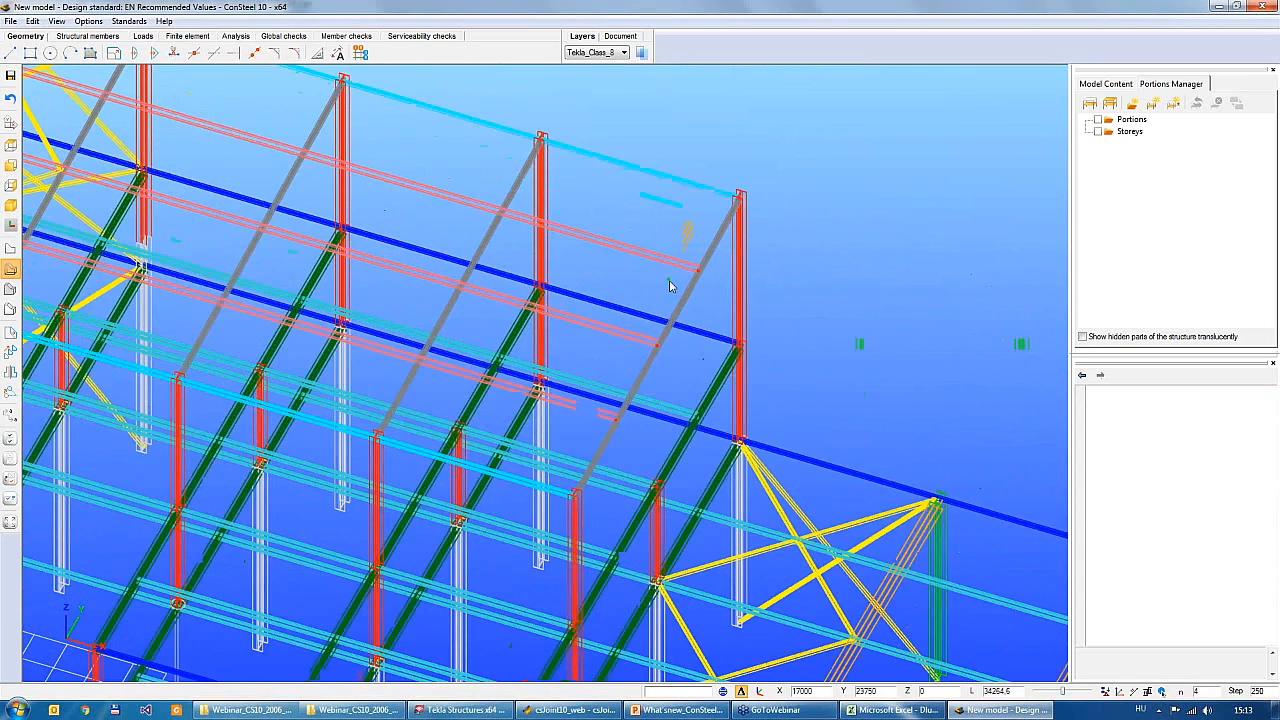
click(664, 263)
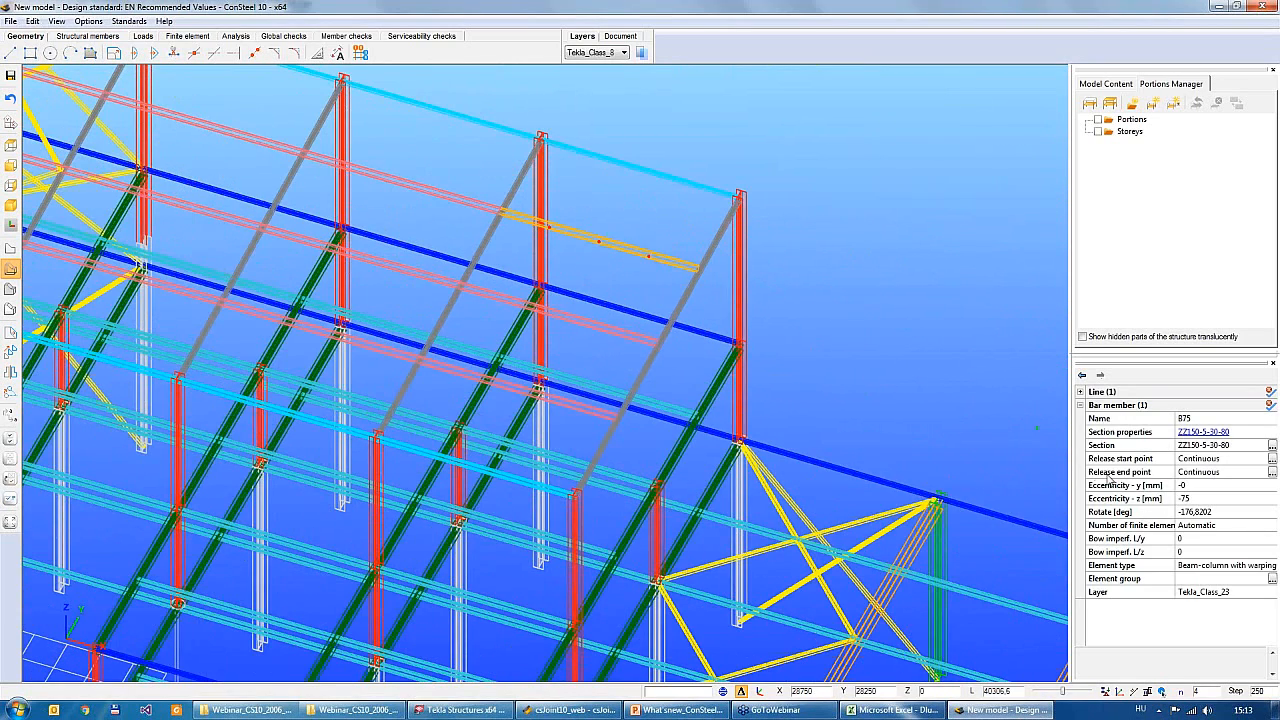
click(907, 462)
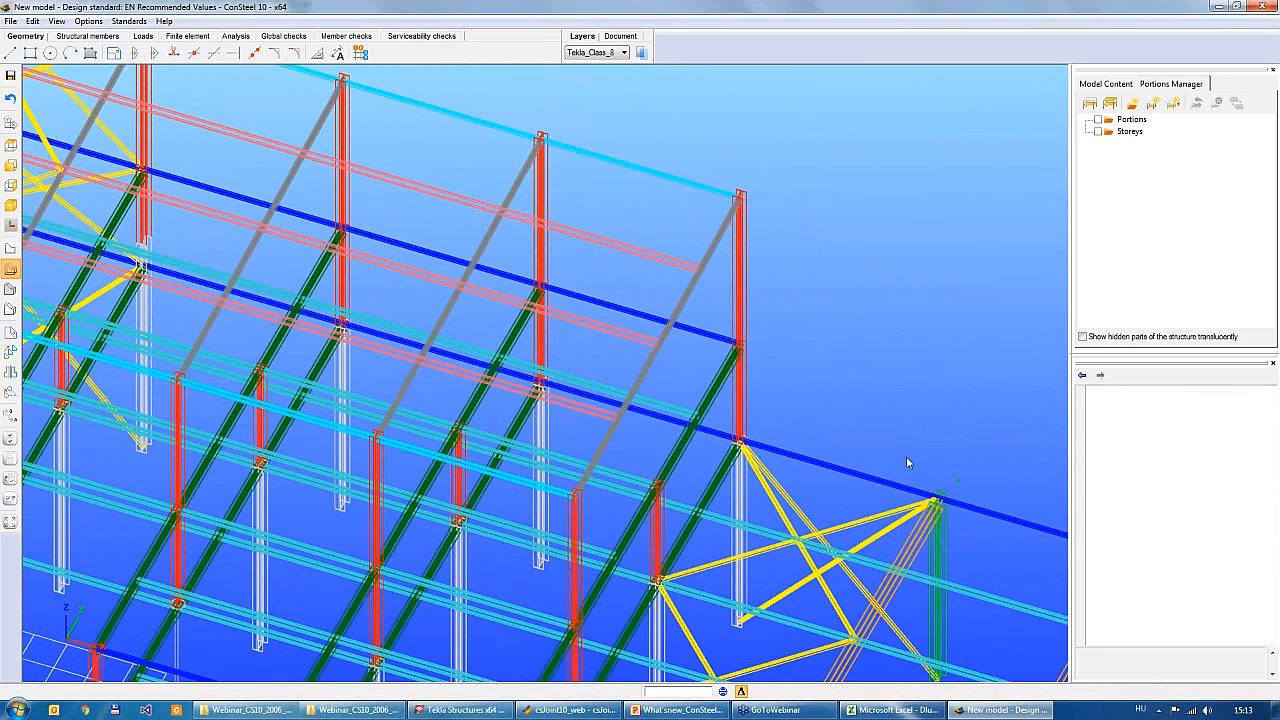
Inspect the macro section parameters of a low-roof rafter and close them unmodified
middle_drag(907, 462, 784, 204)
click(775, 552)
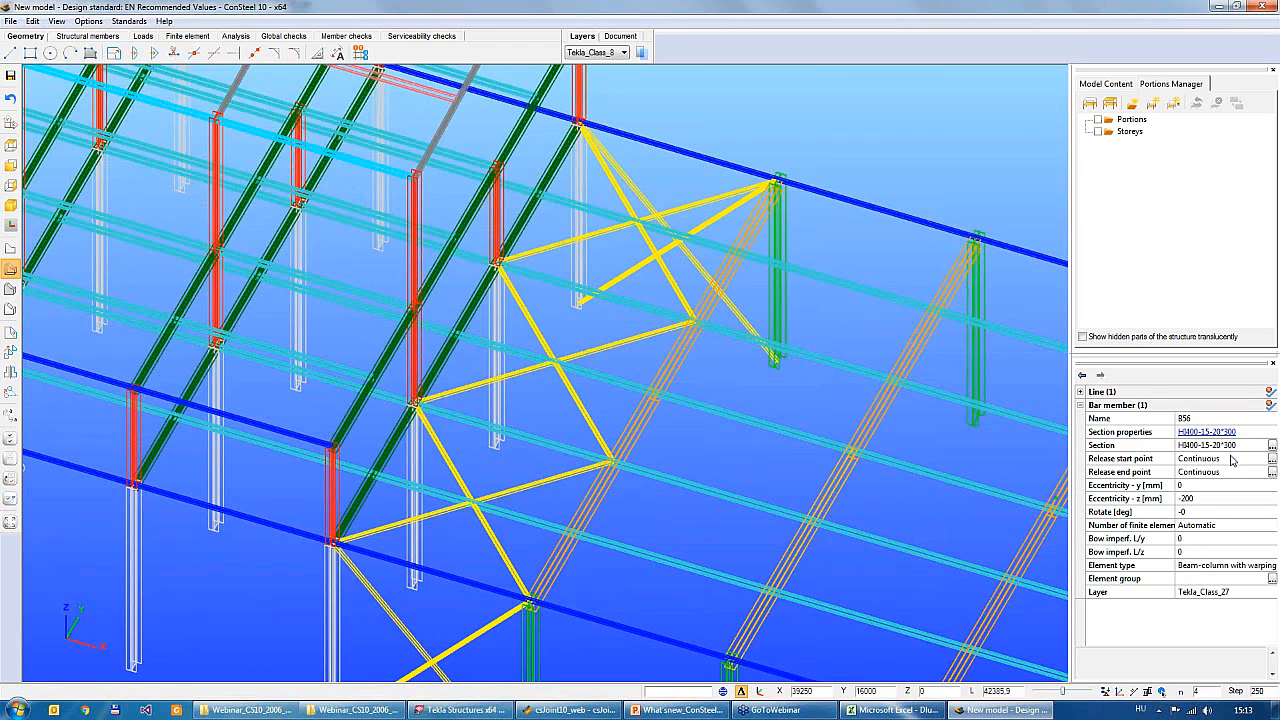
click(1272, 445)
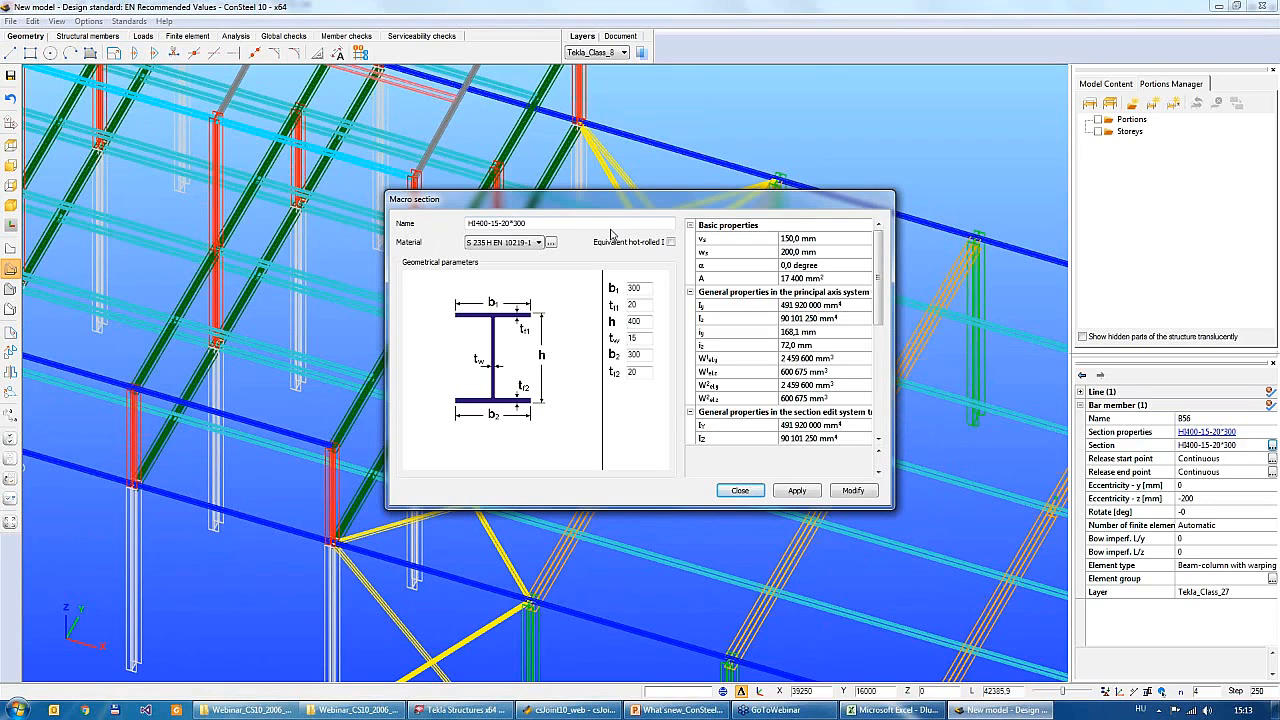
click(742, 491)
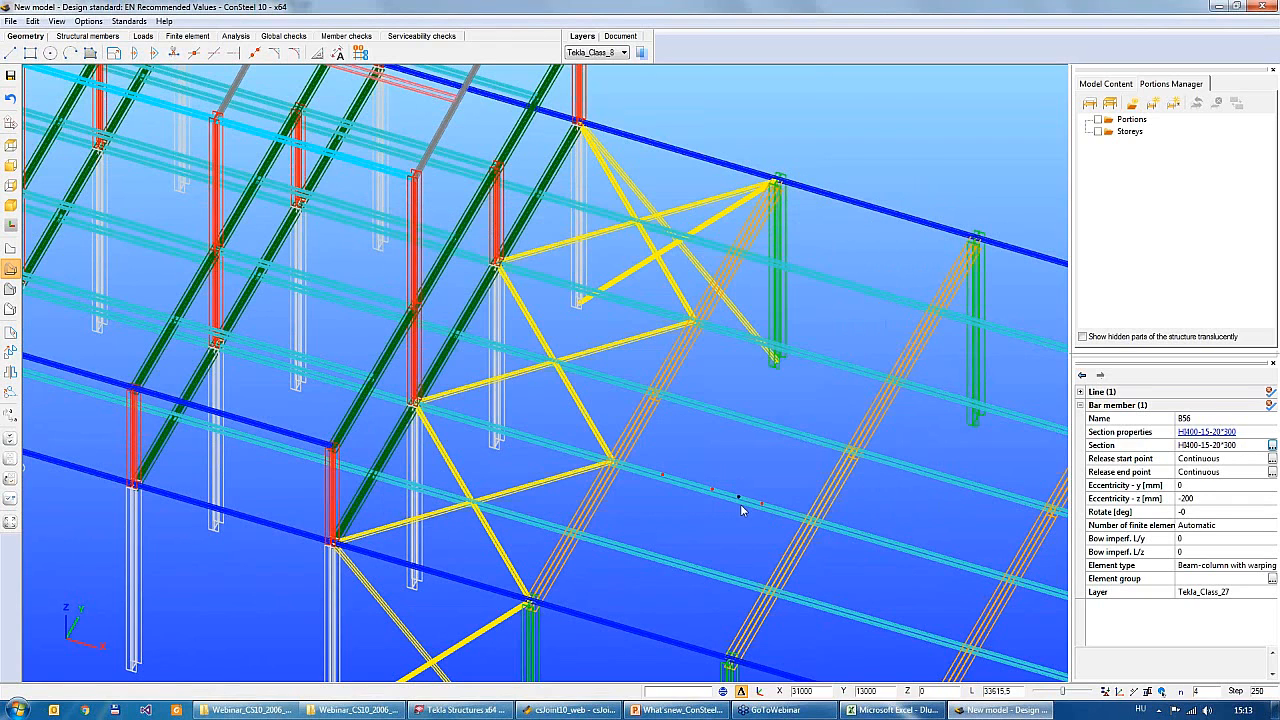
Start the Haunch on bar command, compare the welded and hot rolled types, and choose a hot rolled HEA 300 section
scroll(734, 463, down, 3)
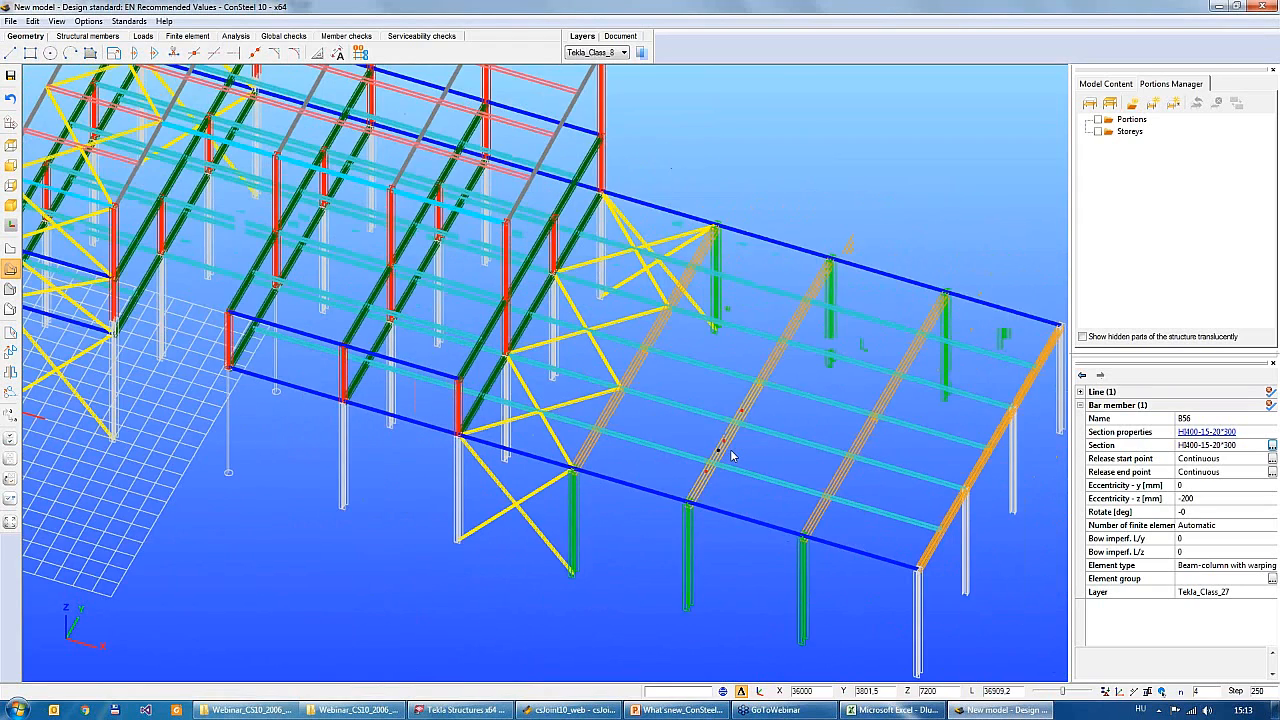
scroll(731, 455, down, 2)
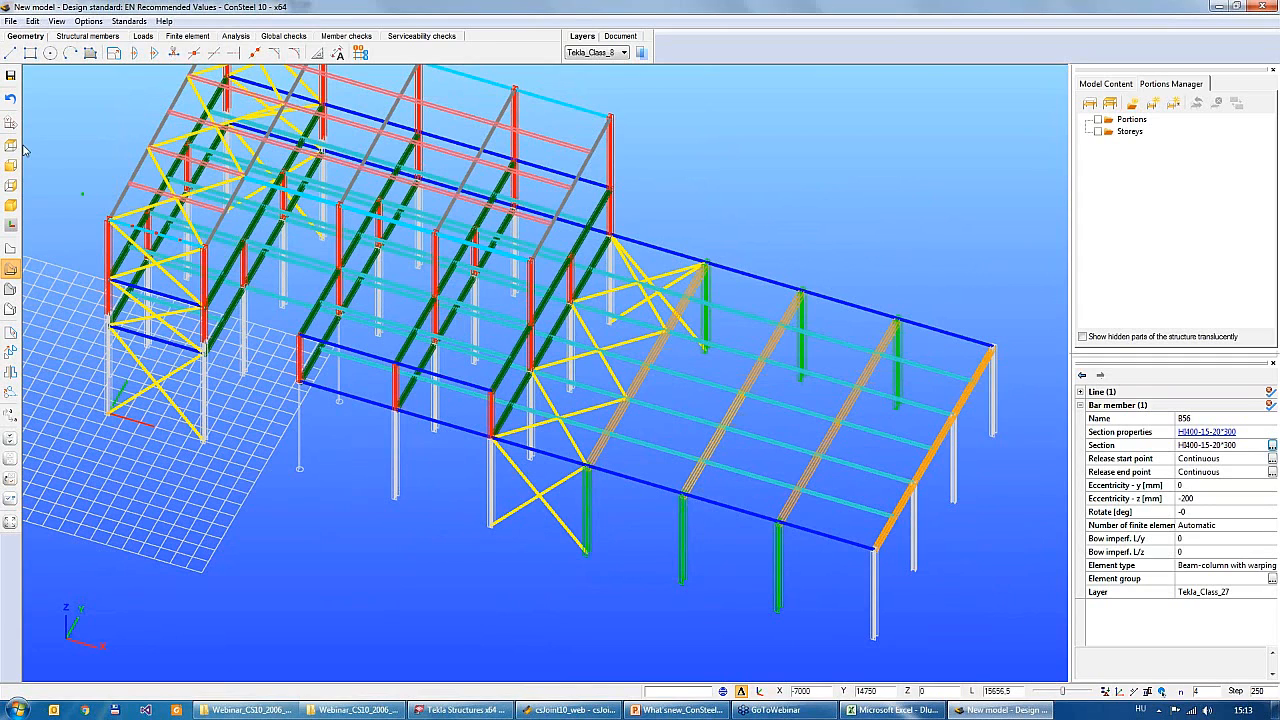
click(87, 36)
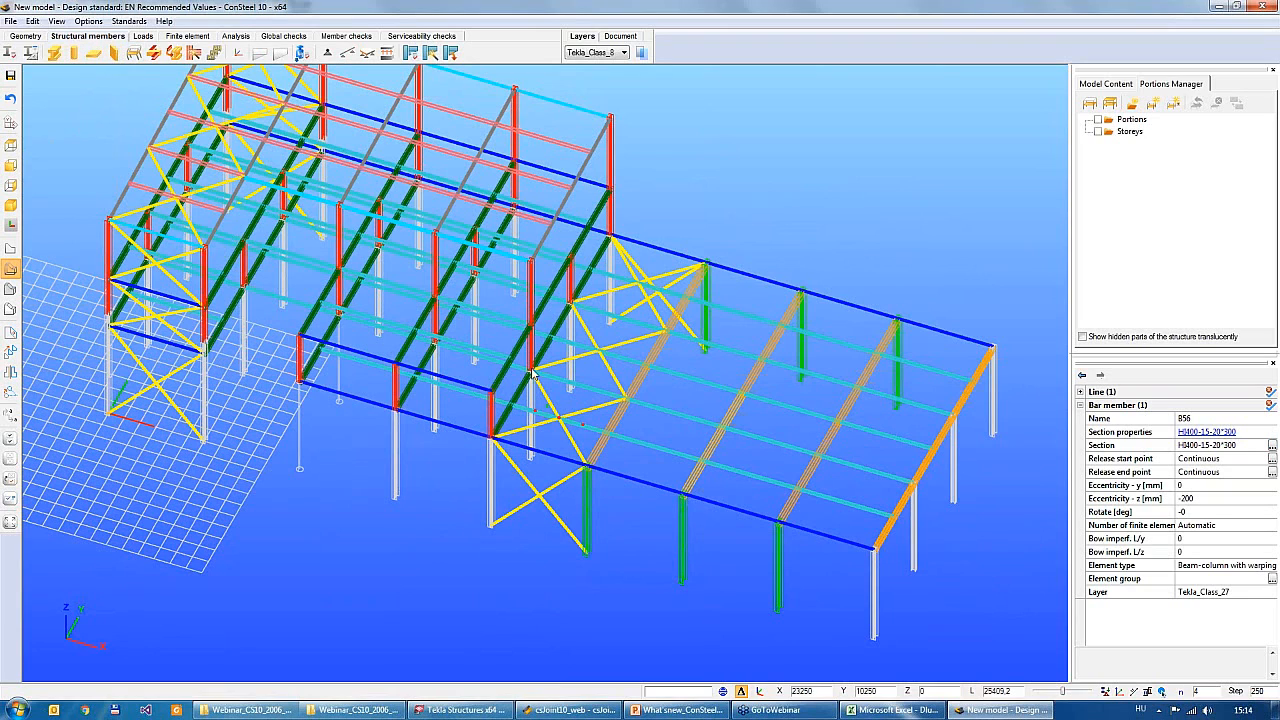
click(261, 56)
drag(261, 79, 489, 150)
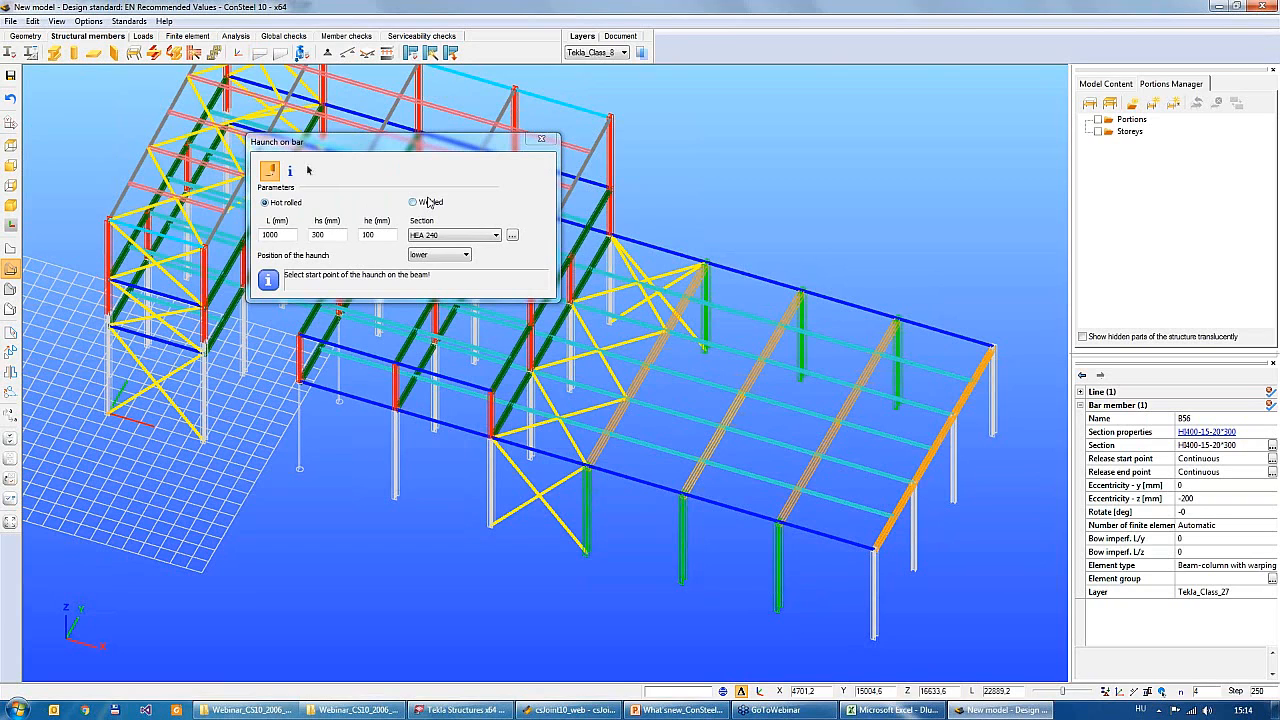
click(423, 204)
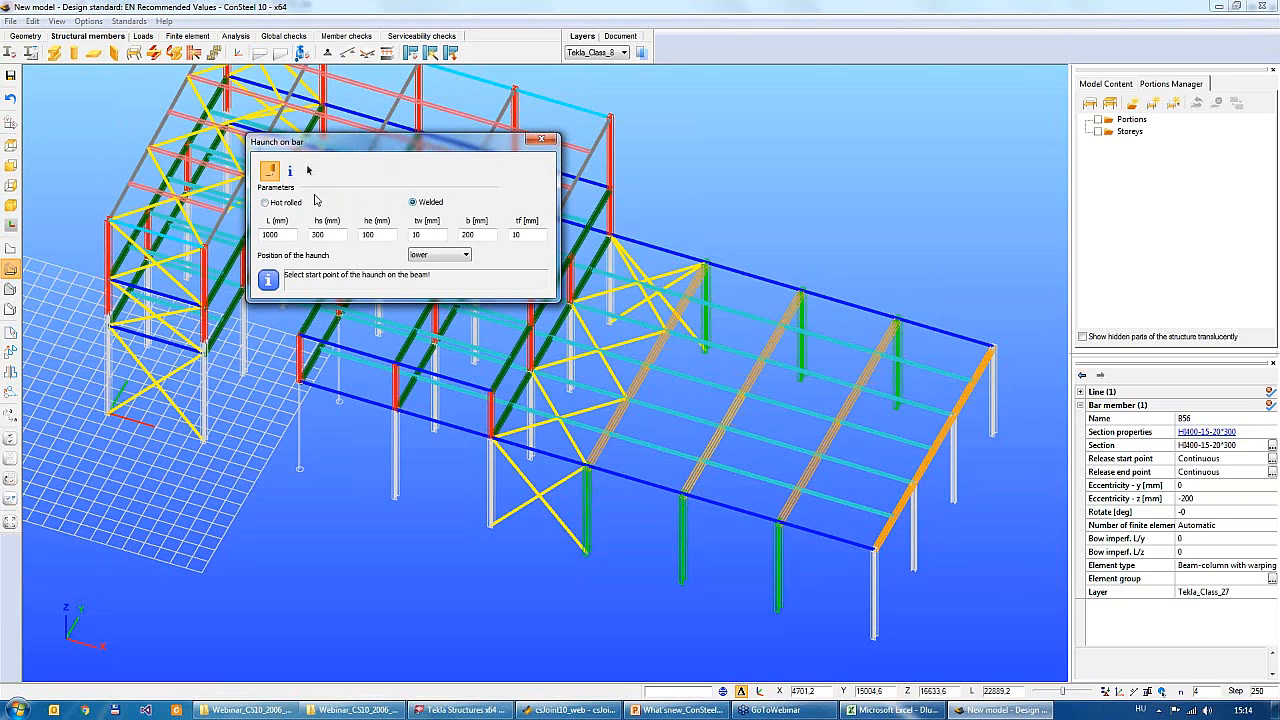
click(291, 205)
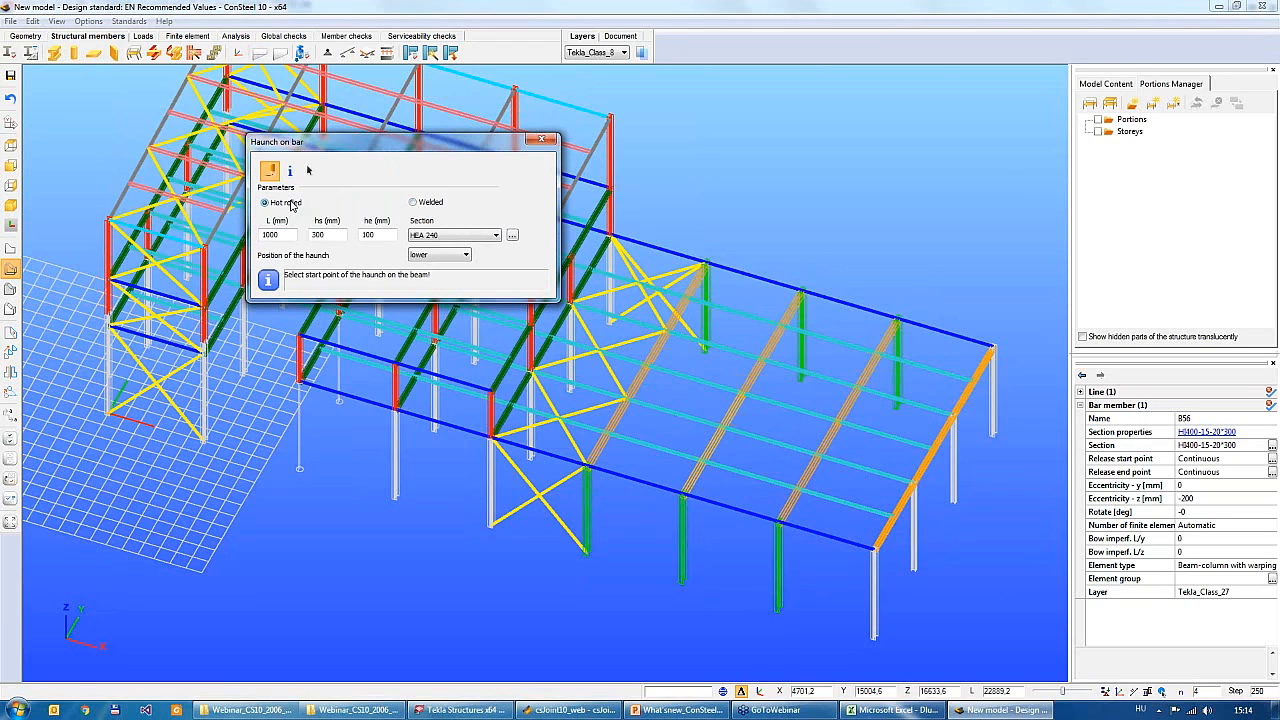
click(446, 236)
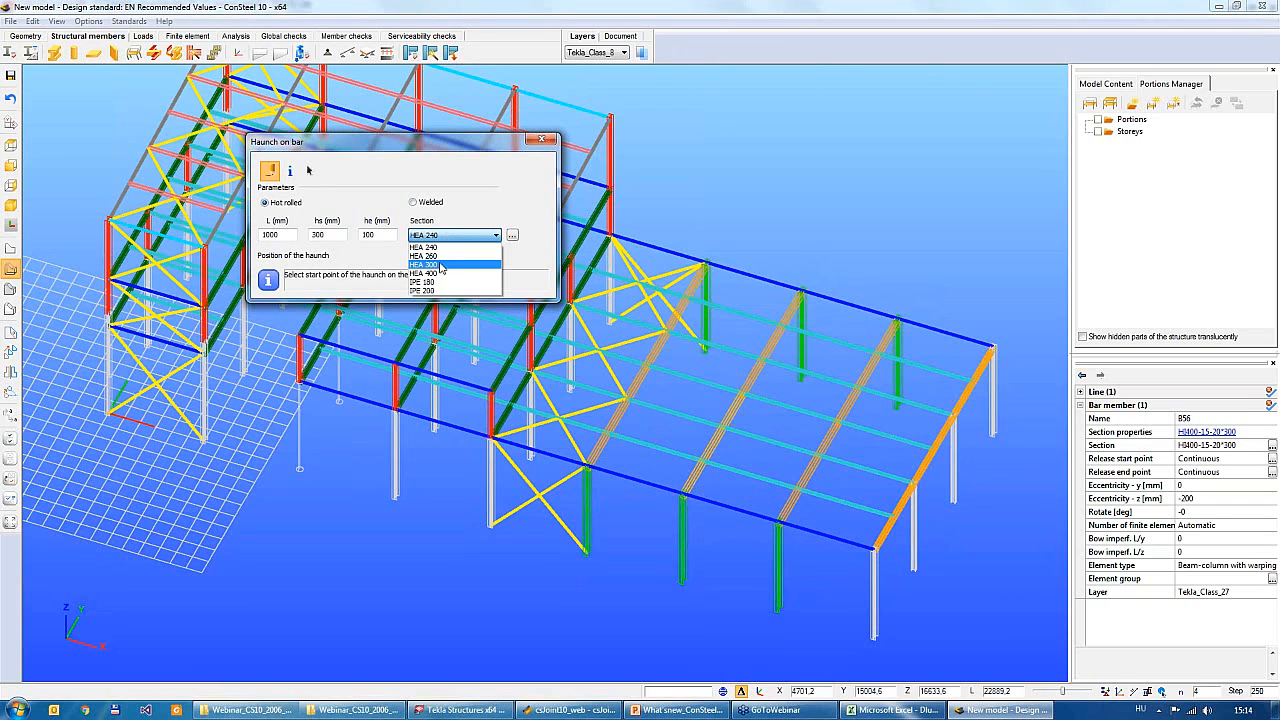
click(441, 265)
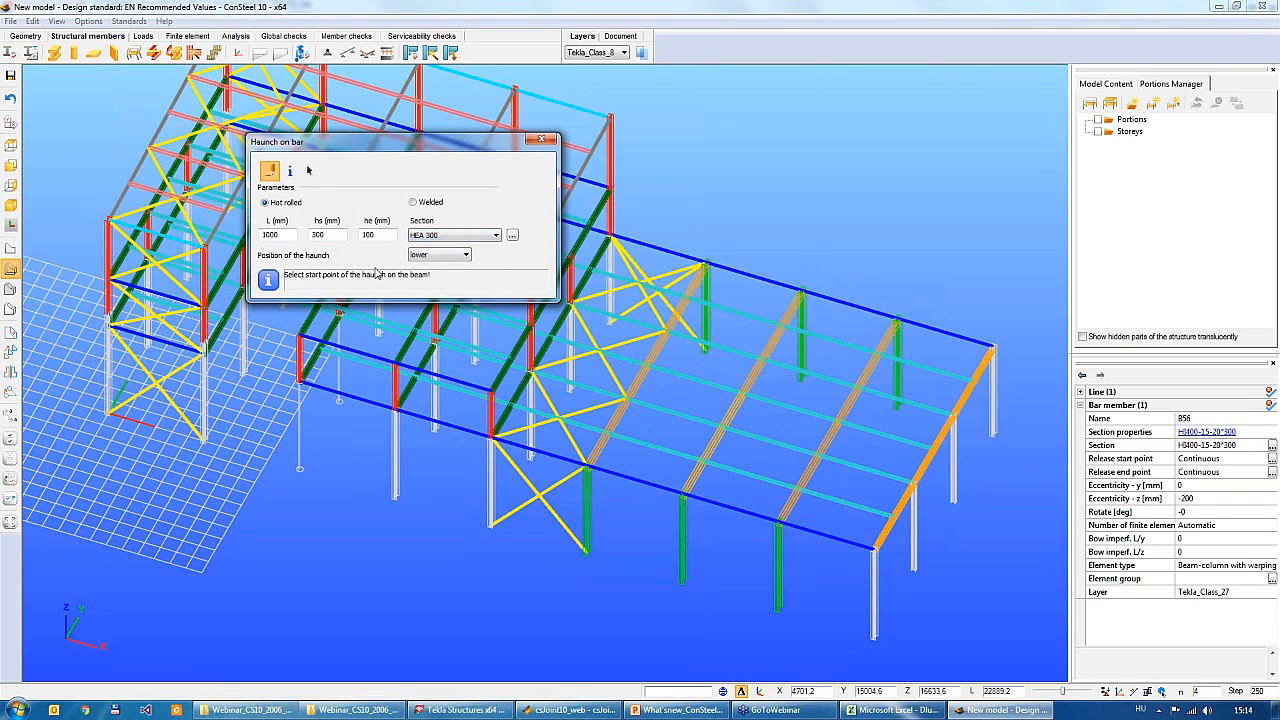
Set the haunch length to 1500 mm, hs to 500 mm and he to 100 mm, keeping the haunch position lower
double_click(284, 236)
text(1500)
key(Tab)
text(50)
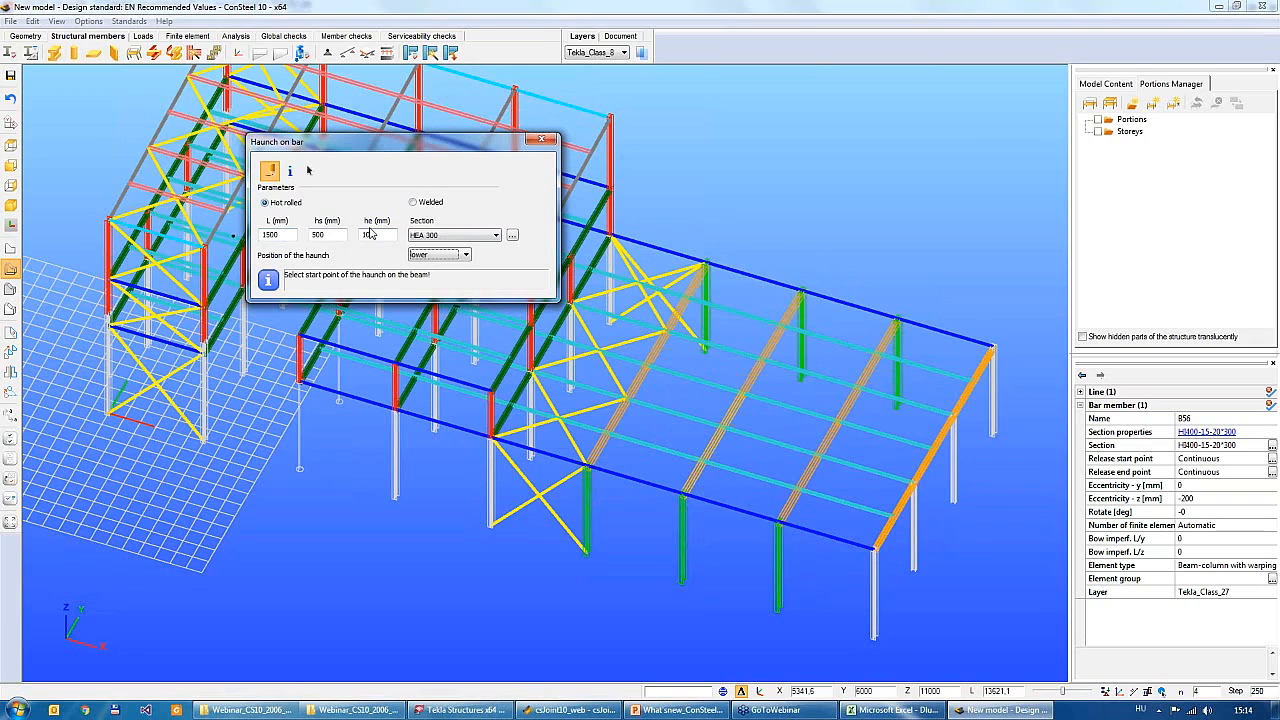
key(Tab)
click(447, 256)
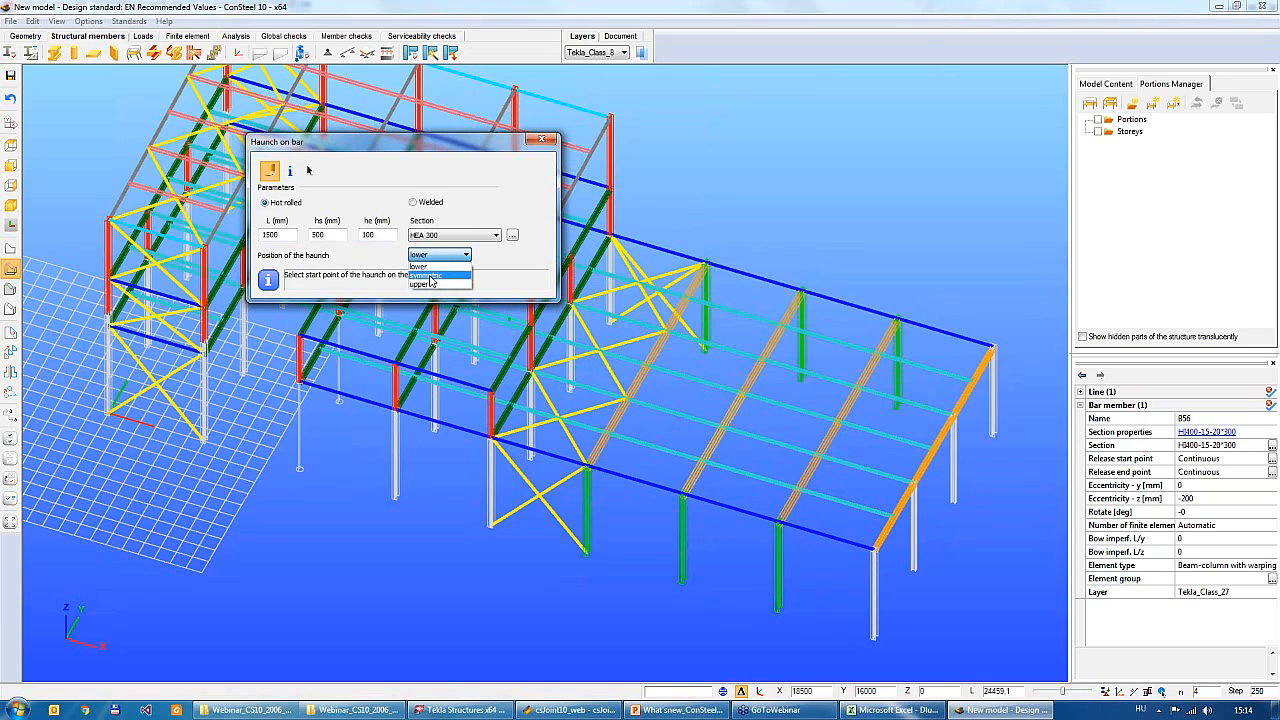
click(420, 266)
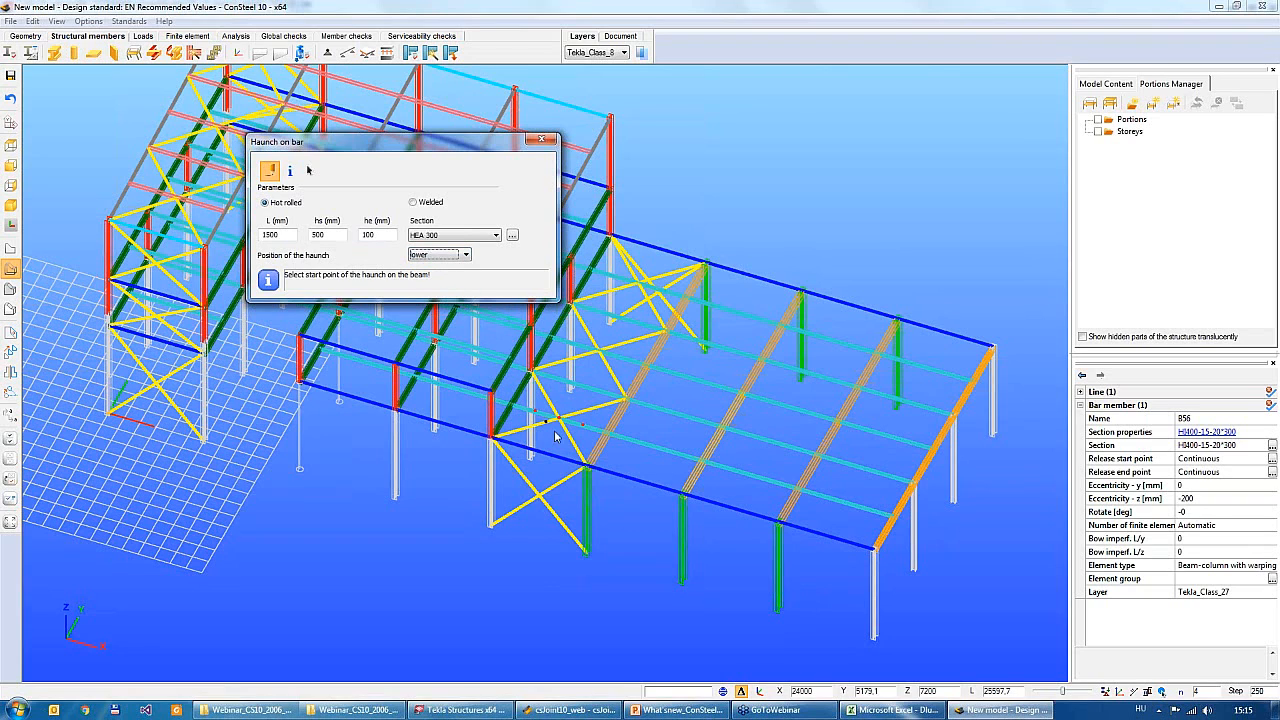
Place the haunch at the column ends of the three low-roof rafters next to the bracing, directed along each rafter
click(590, 472)
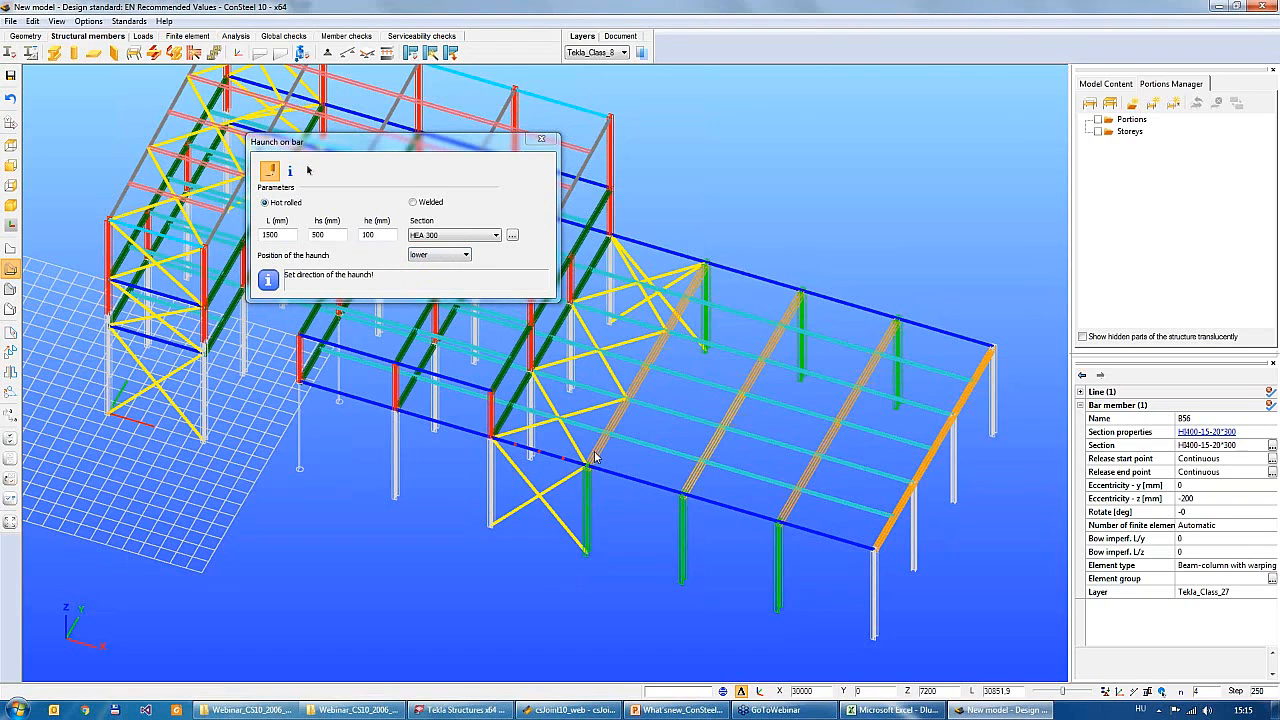
scroll(657, 474, up, 5)
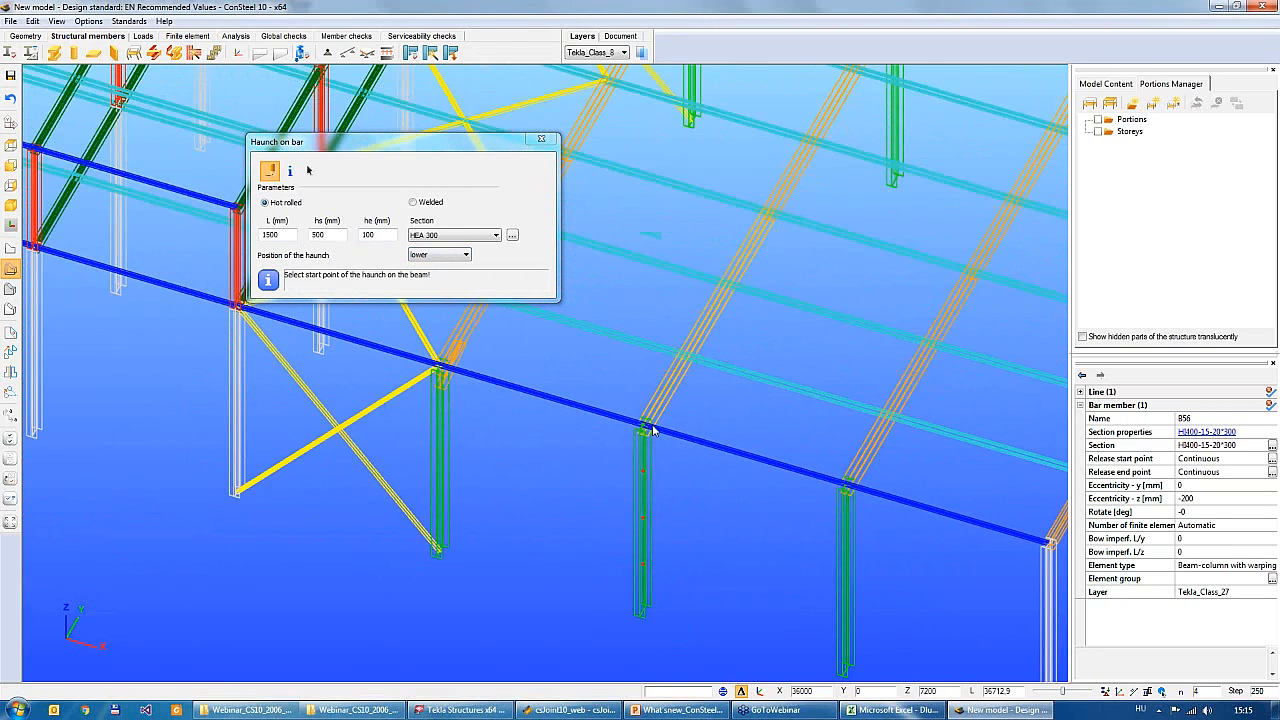
click(645, 433)
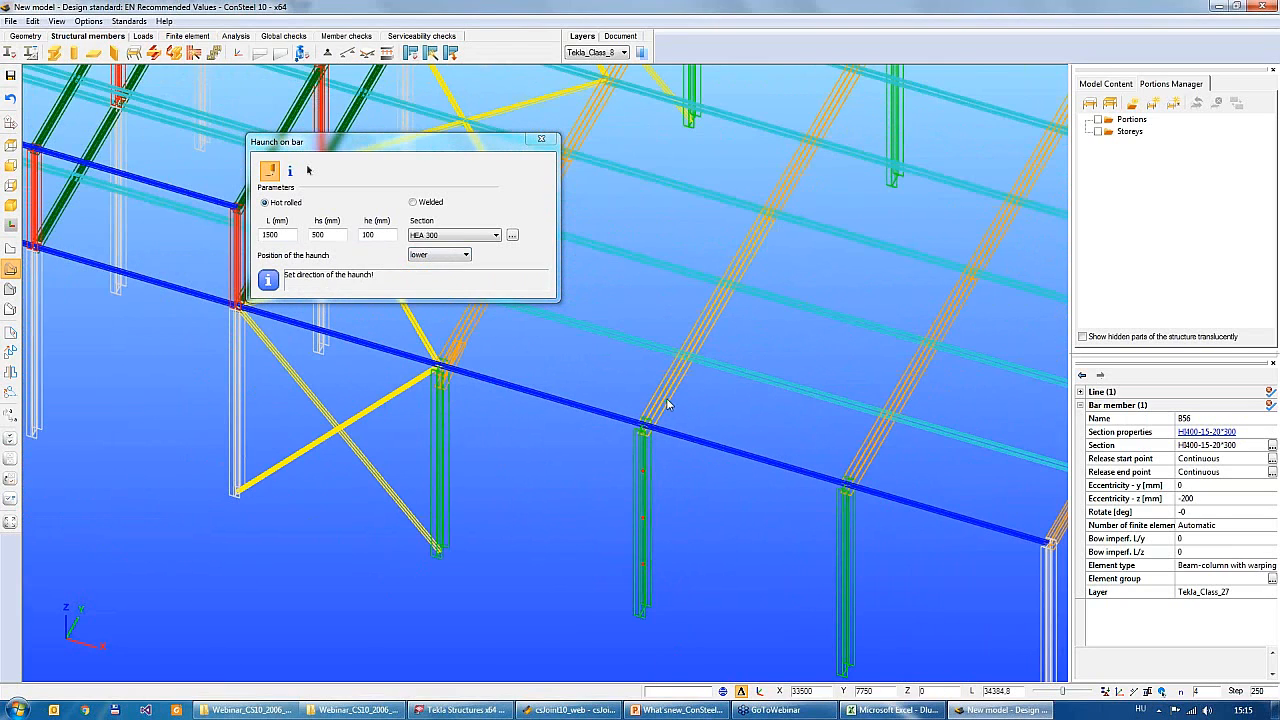
click(848, 488)
click(863, 461)
key(Escape)
Inspect the properties and section options of the haunch on the middle low-roof rafter, leaving the section unchanged
scroll(722, 514, up, 5)
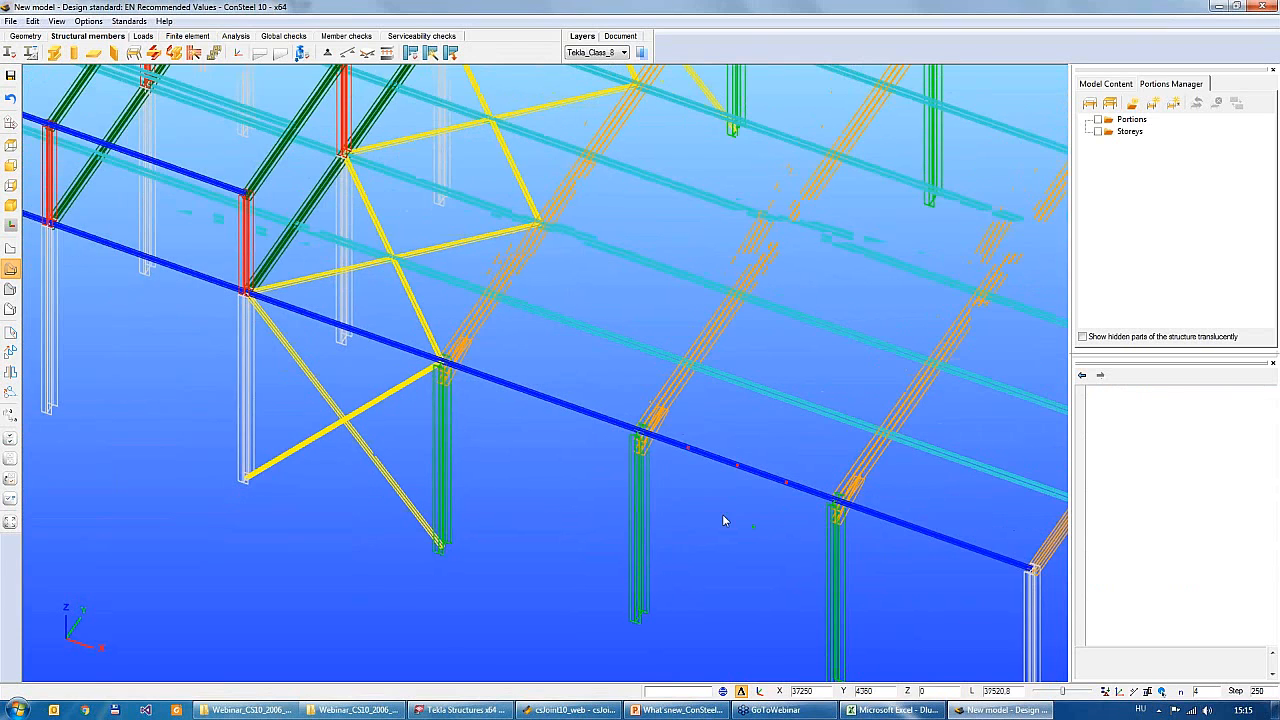
click(670, 421)
scroll(670, 421, down, 4)
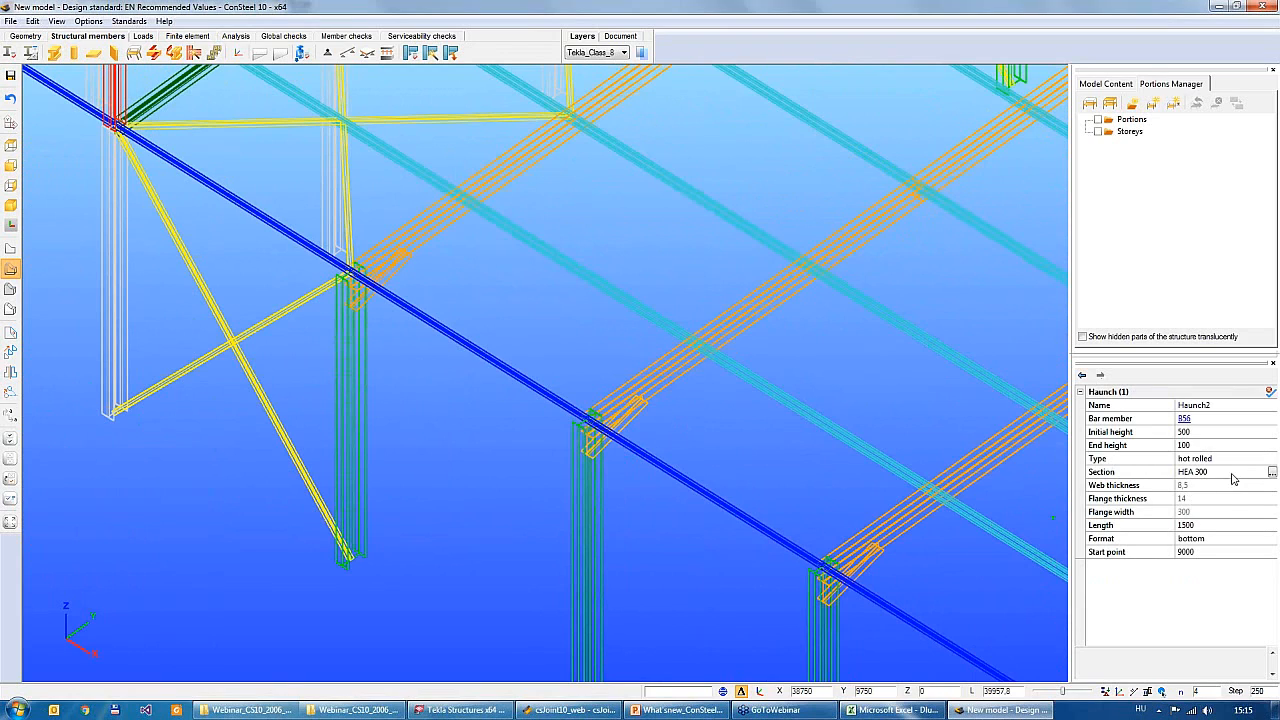
click(1231, 472)
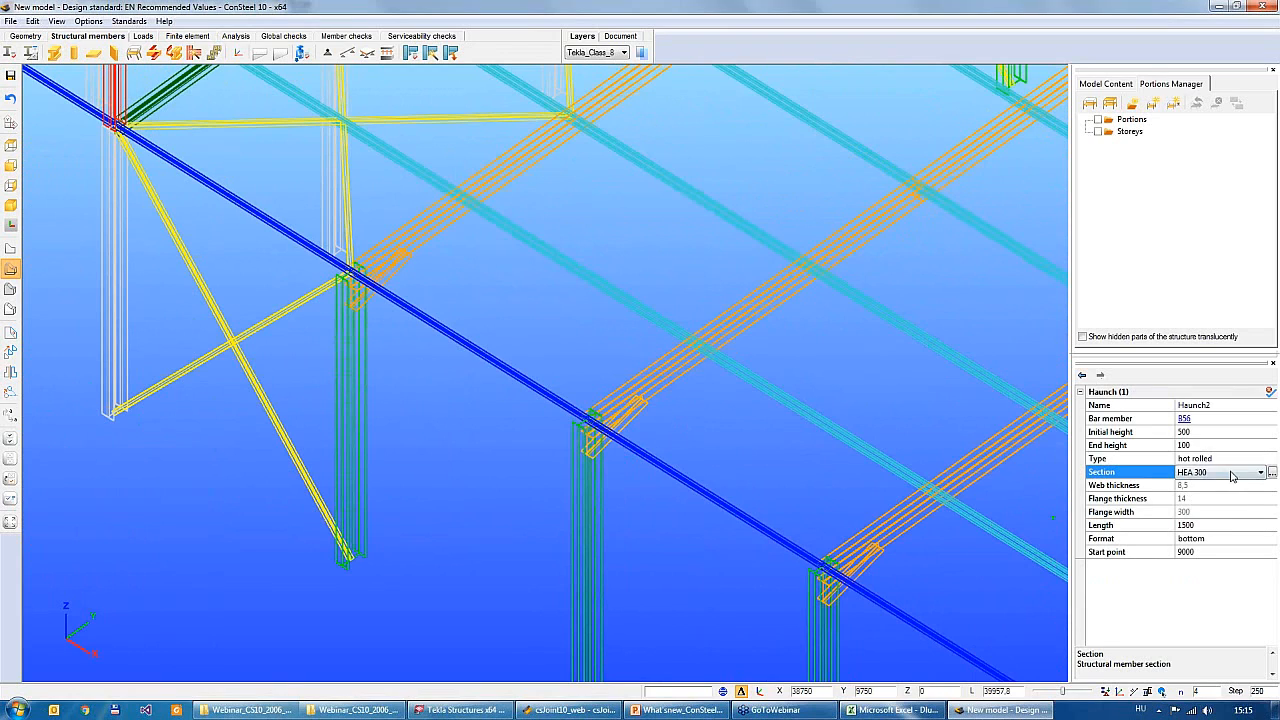
click(1231, 472)
click(1231, 472)
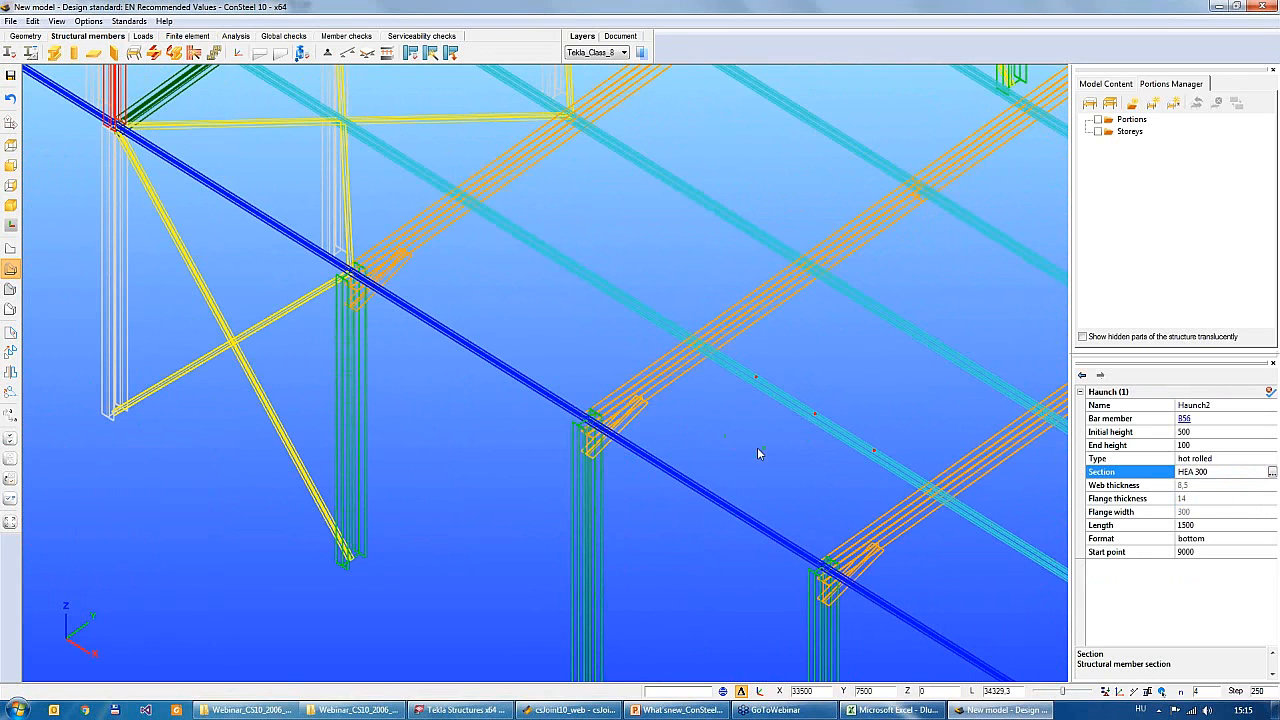
Create a joint by model at the middle haunched rafter's column node, using a moment end-plate connection on the column flange
middle_drag(757, 447, 758, 455)
scroll(757, 454, down, 2)
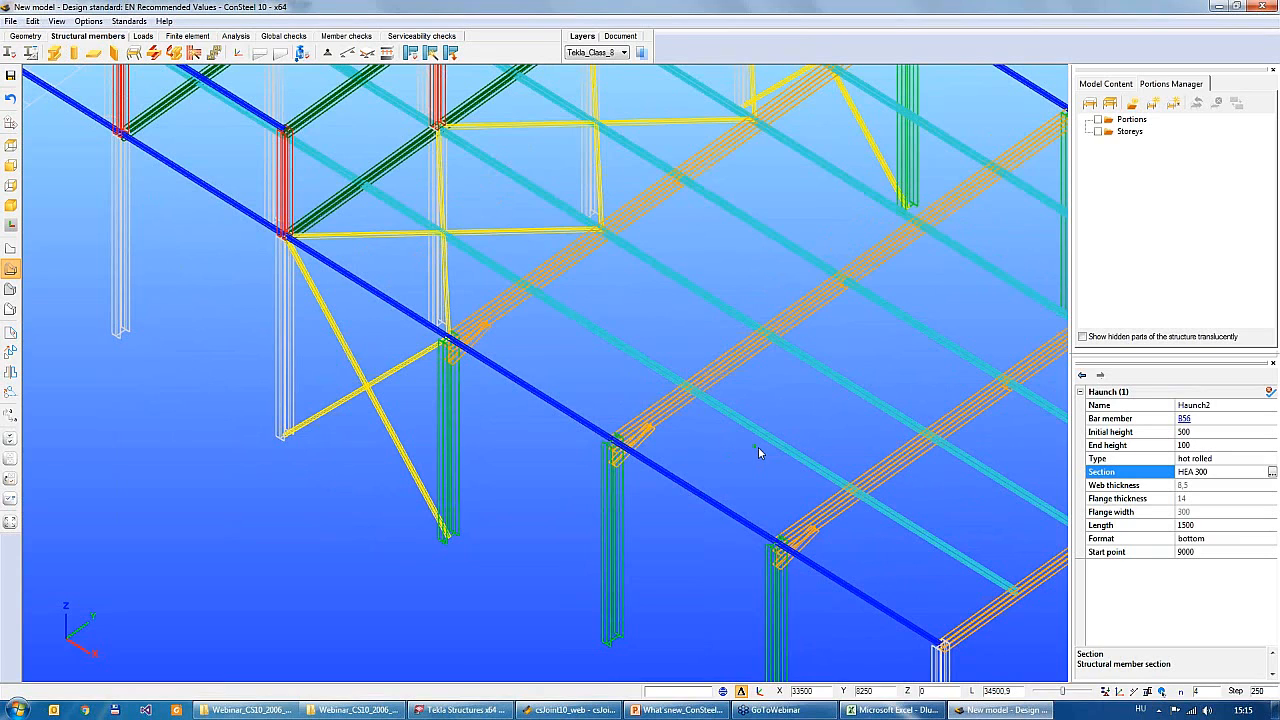
alt+middle_drag(756, 498, 770, 489)
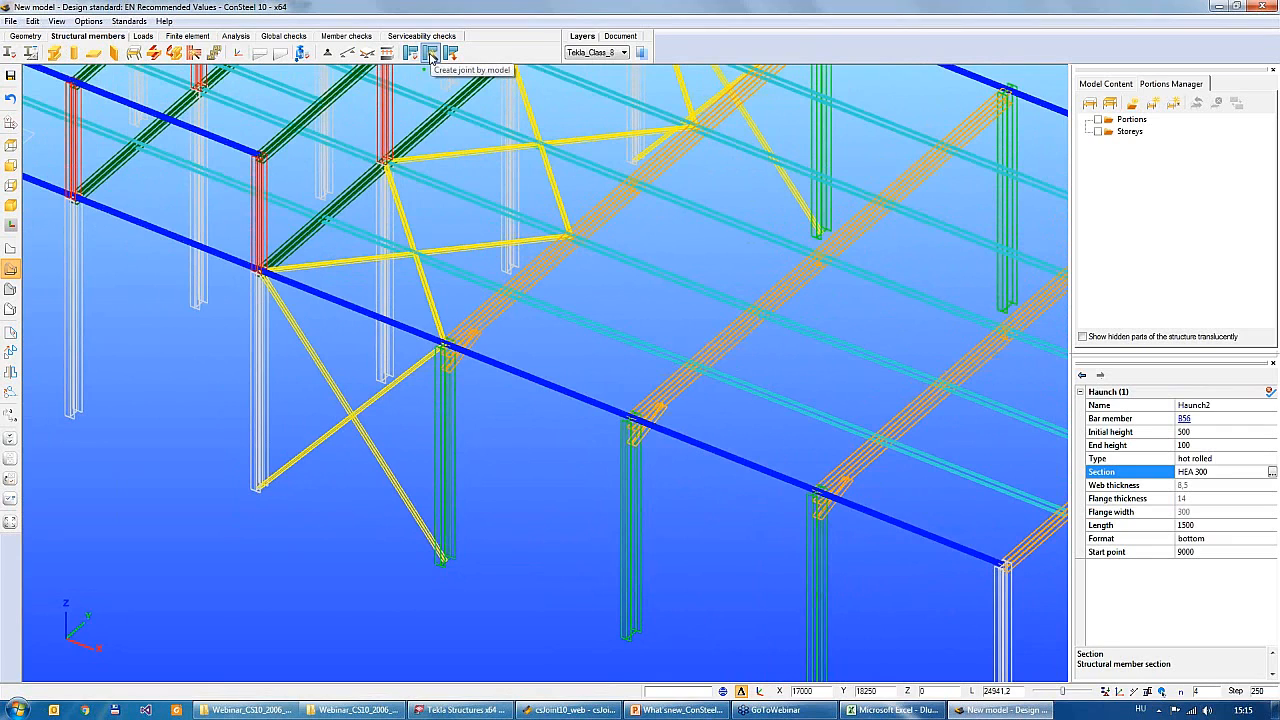
click(431, 53)
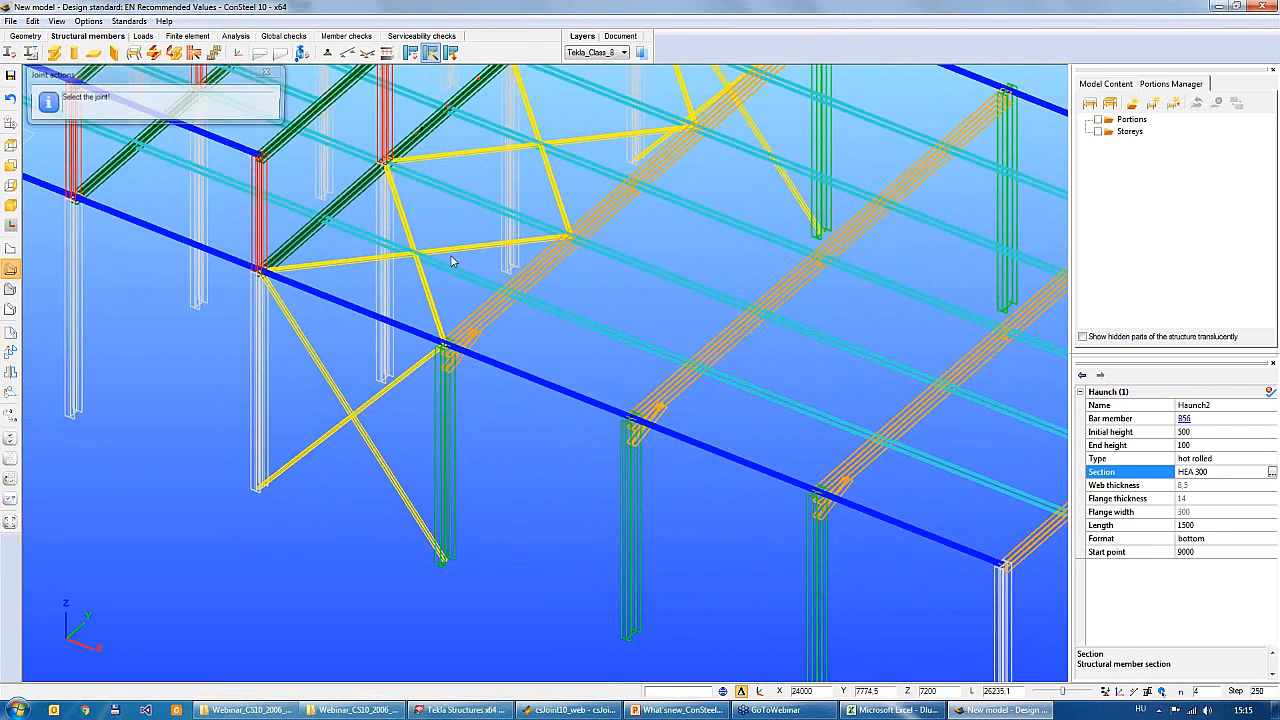
click(634, 425)
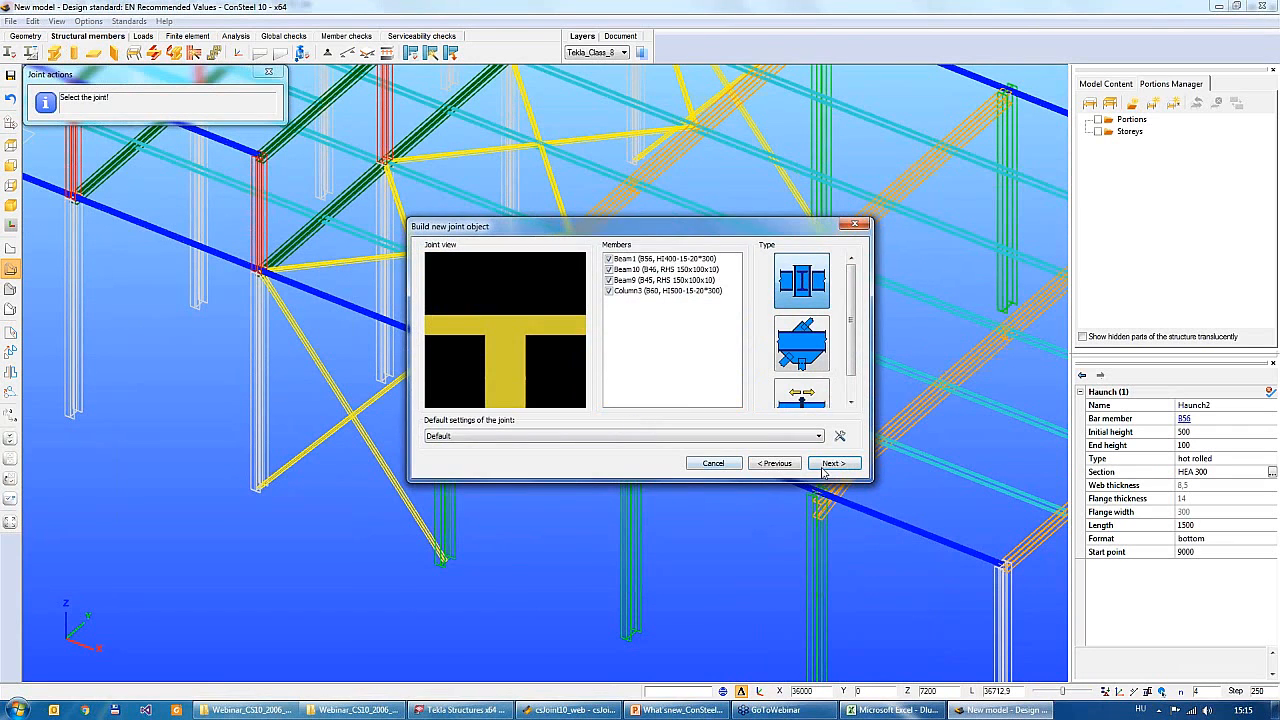
click(825, 465)
click(622, 298)
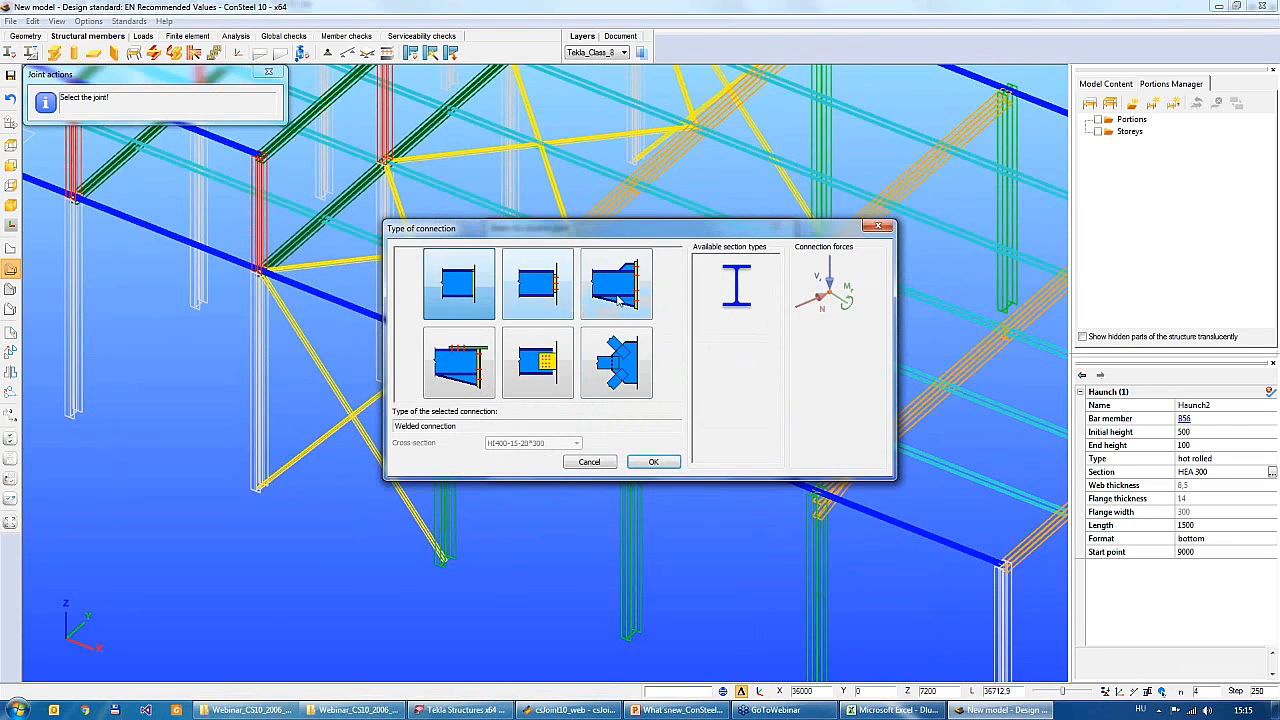
click(622, 298)
click(660, 462)
click(753, 464)
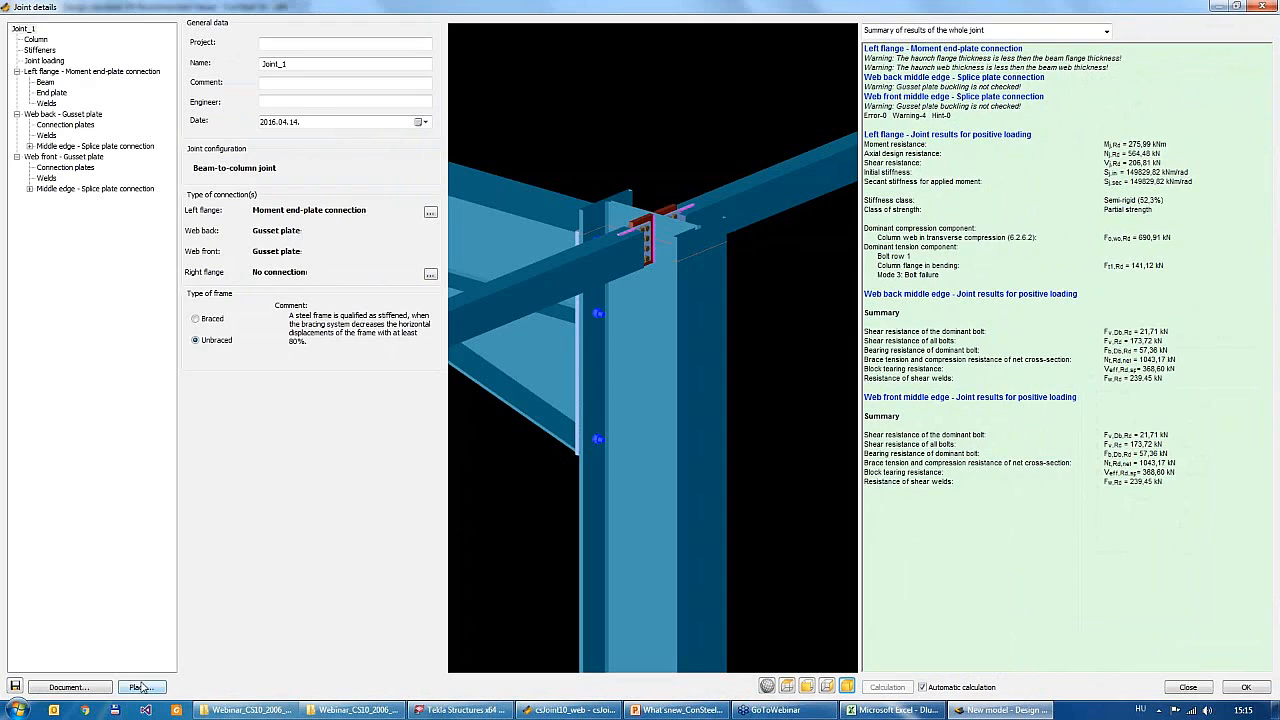
Place the end-plate joint at the haunched rafter-to-column nodes, end the placement and accept the joint
click(141, 687)
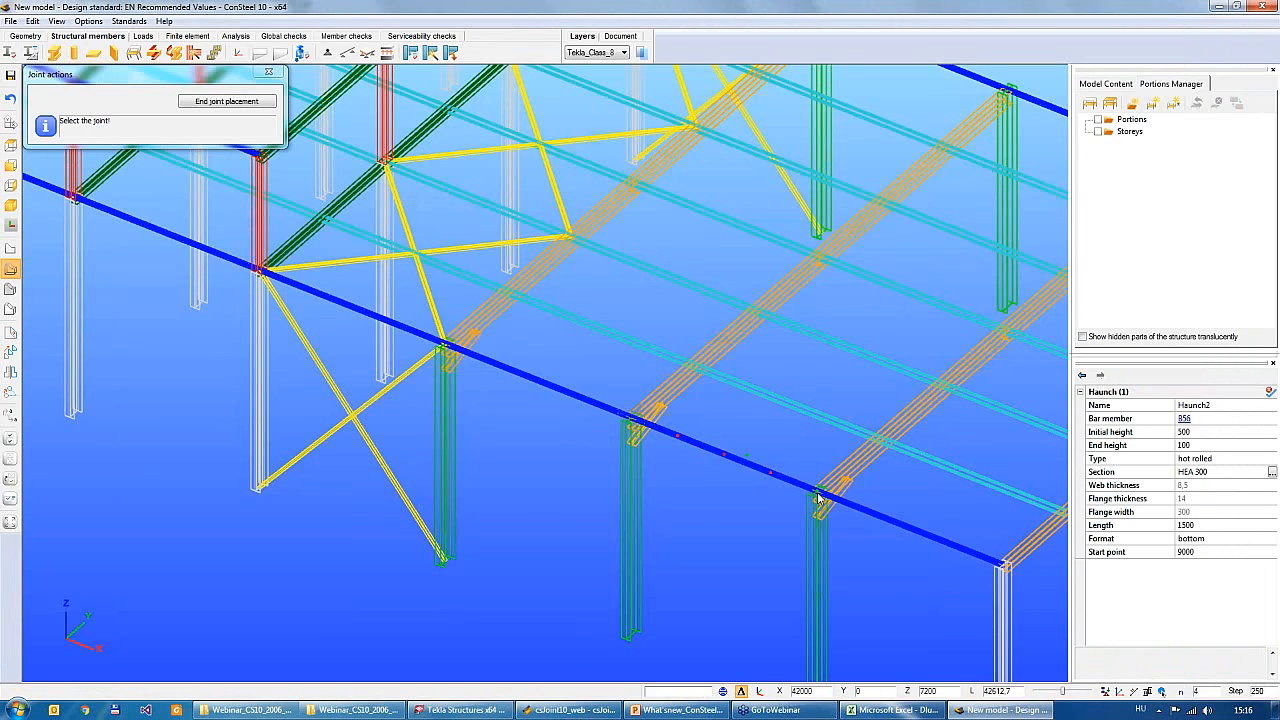
click(252, 101)
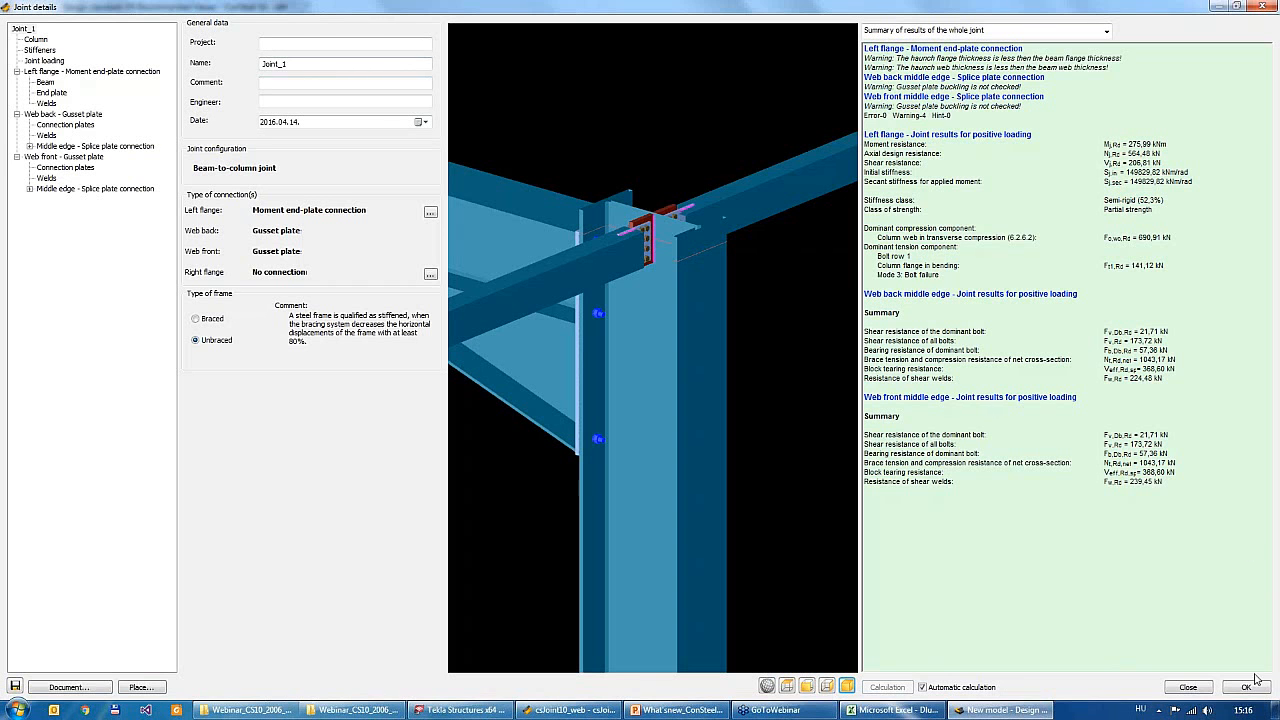
click(1250, 687)
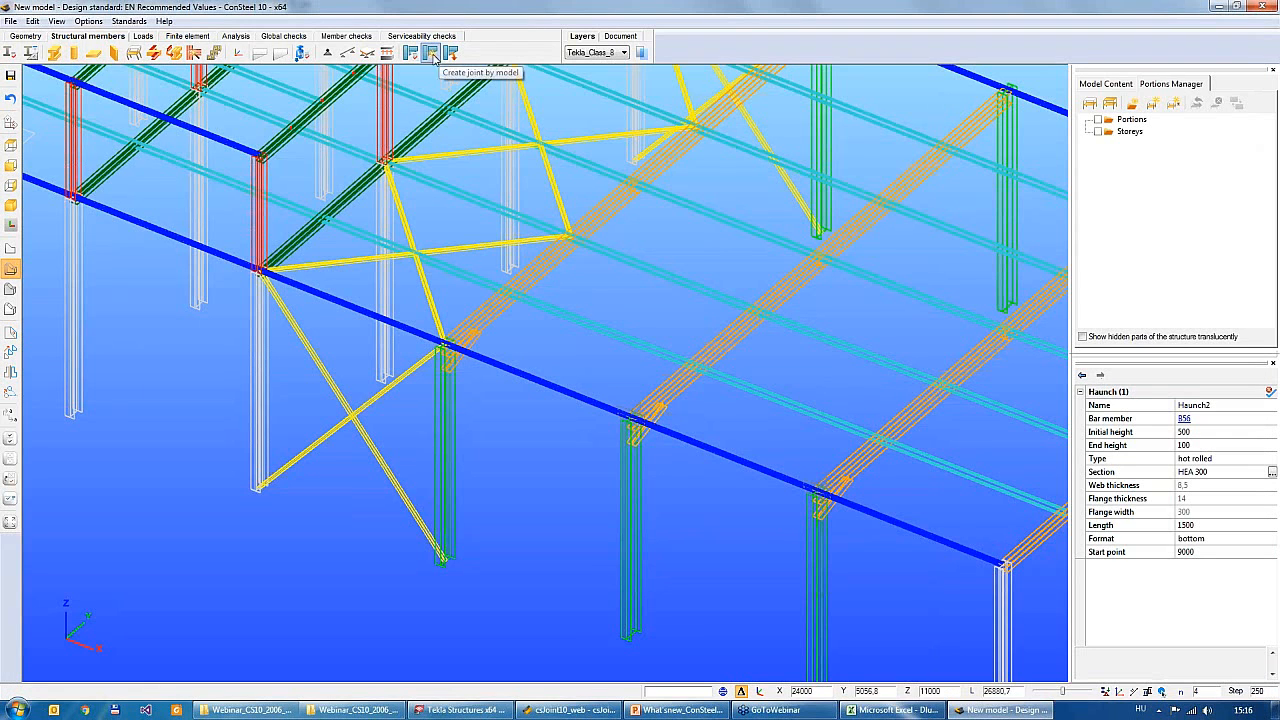
Create a beam-to-beam joint by model where the IPE 200 purlins meet the middle low-roof rafter, with a web finplate on the back side
click(431, 53)
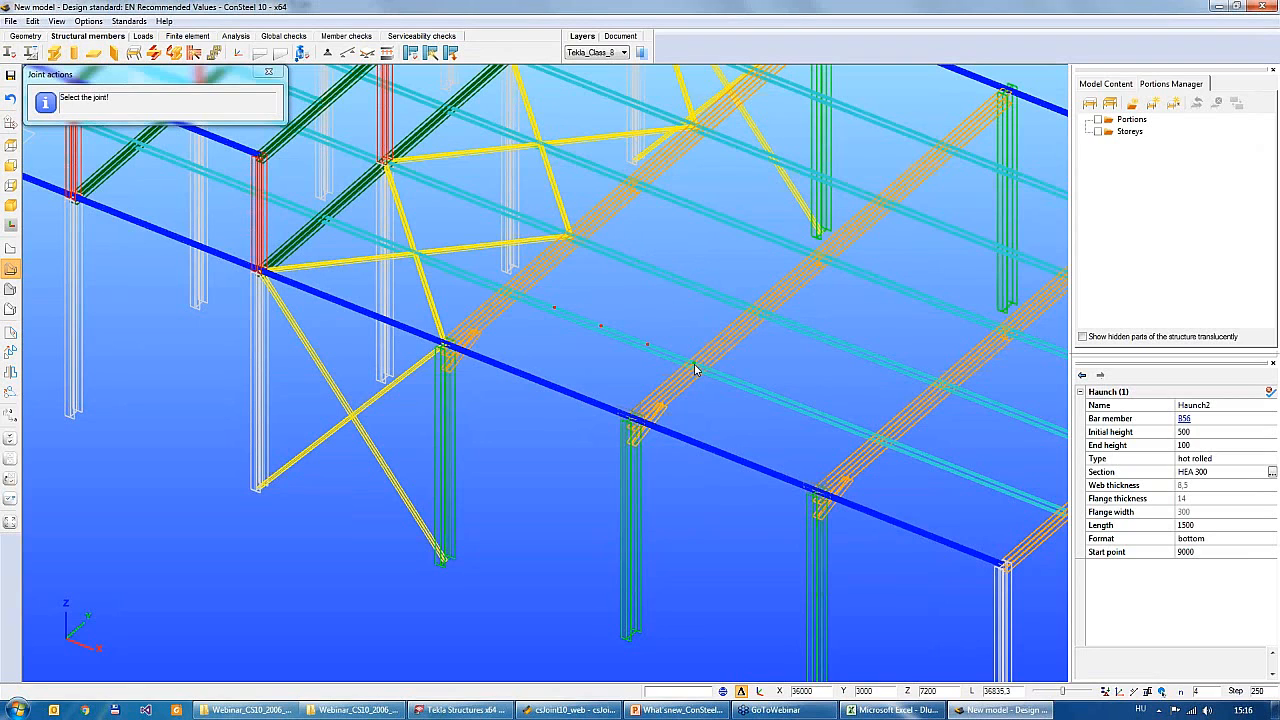
click(656, 352)
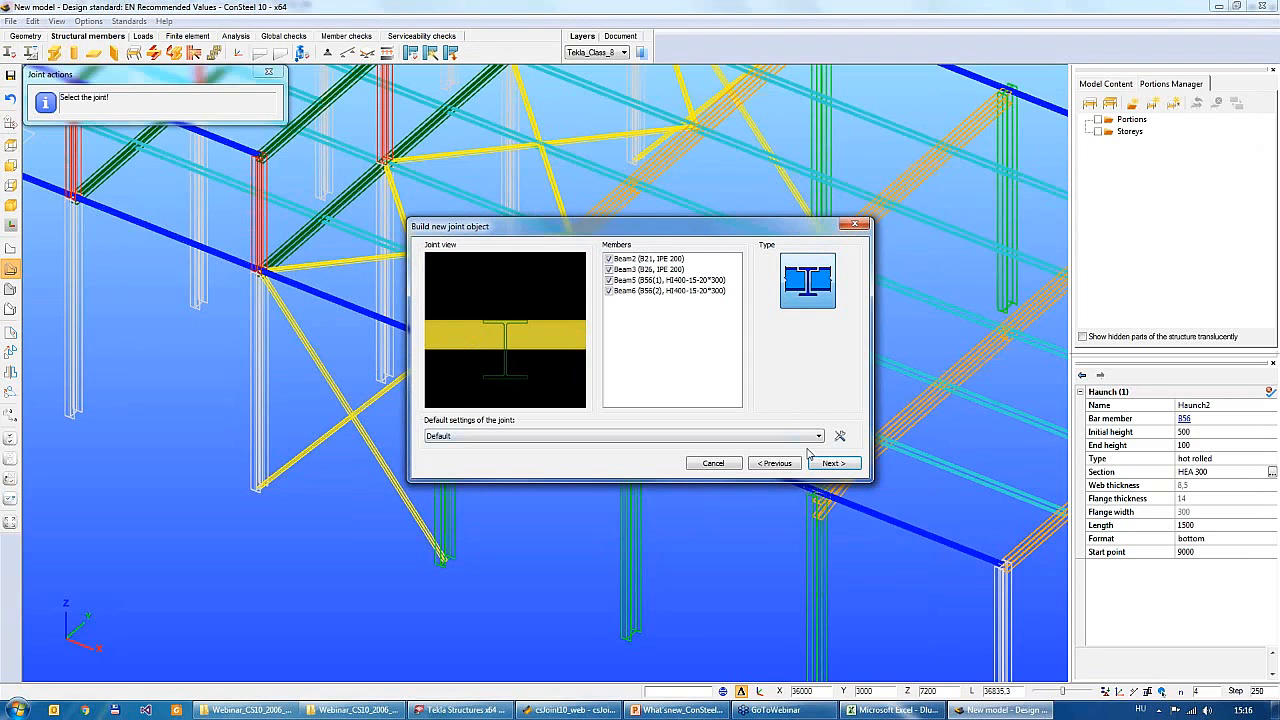
click(822, 462)
click(722, 352)
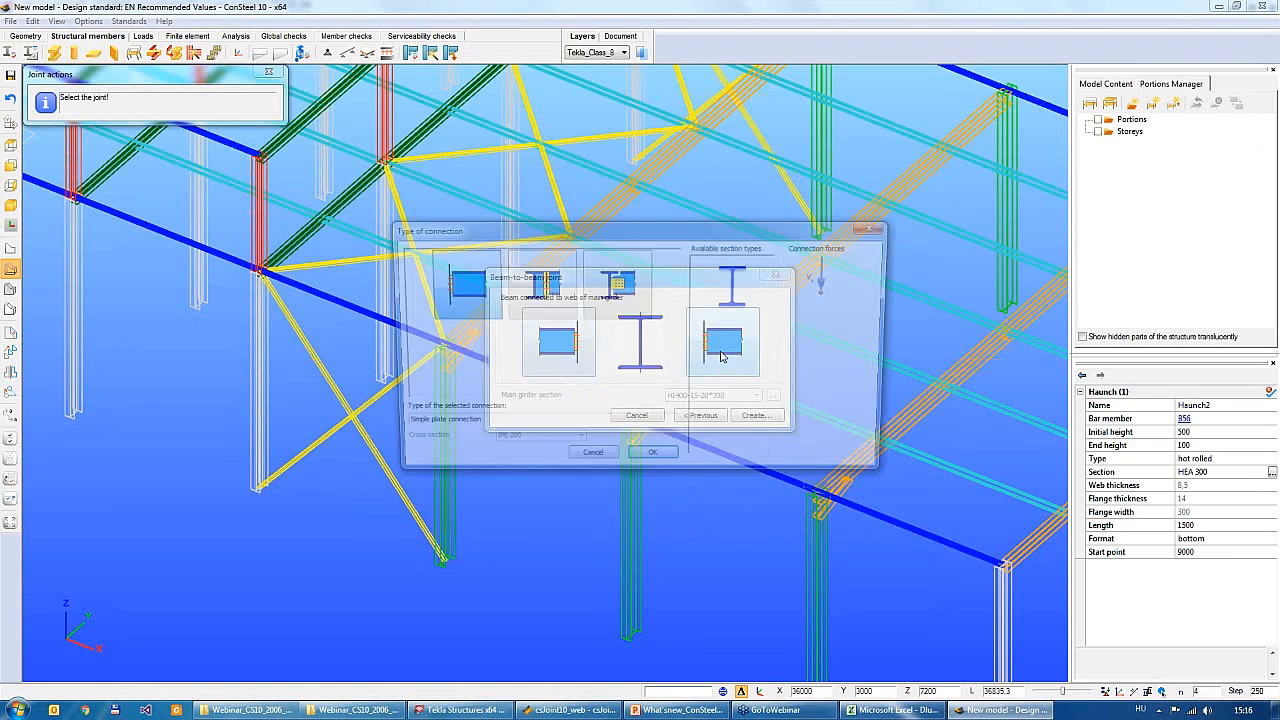
drag(590, 238, 790, 339)
click(815, 388)
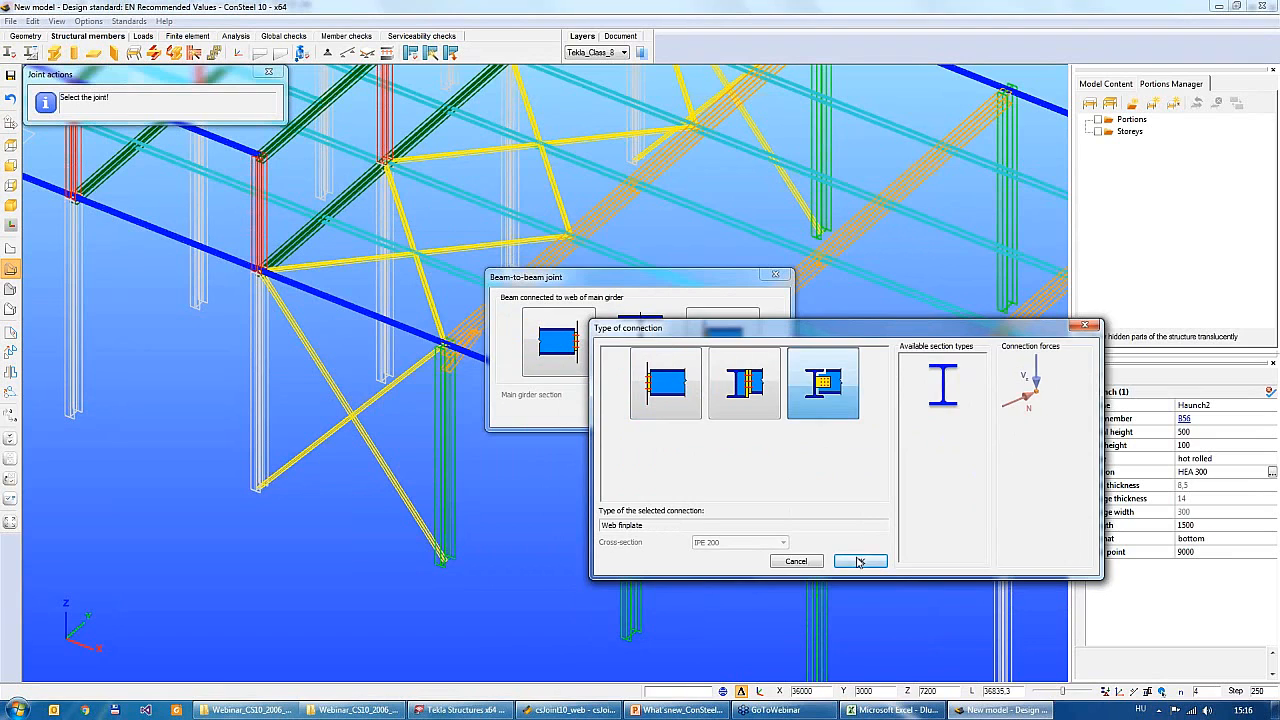
click(858, 562)
click(757, 418)
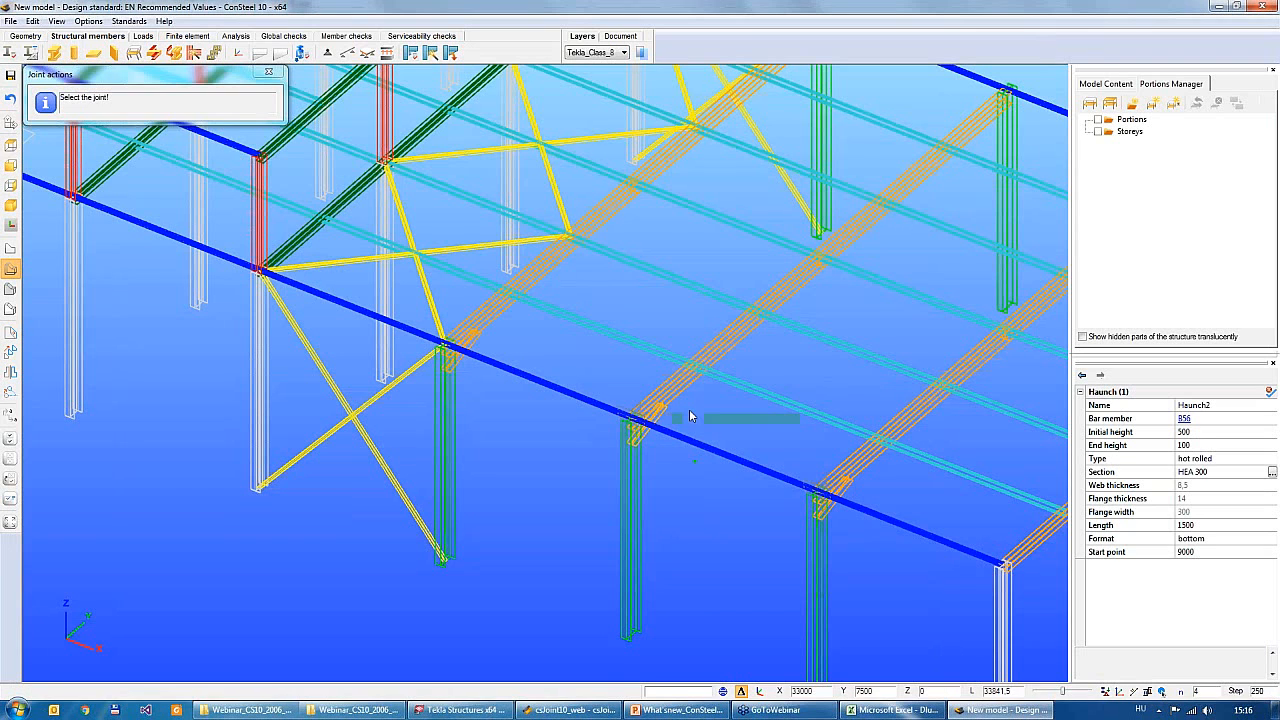
Place the purlin joint at further purlin nodes on the middle and neighbouring low-roof rafters, and accept it
click(758, 311)
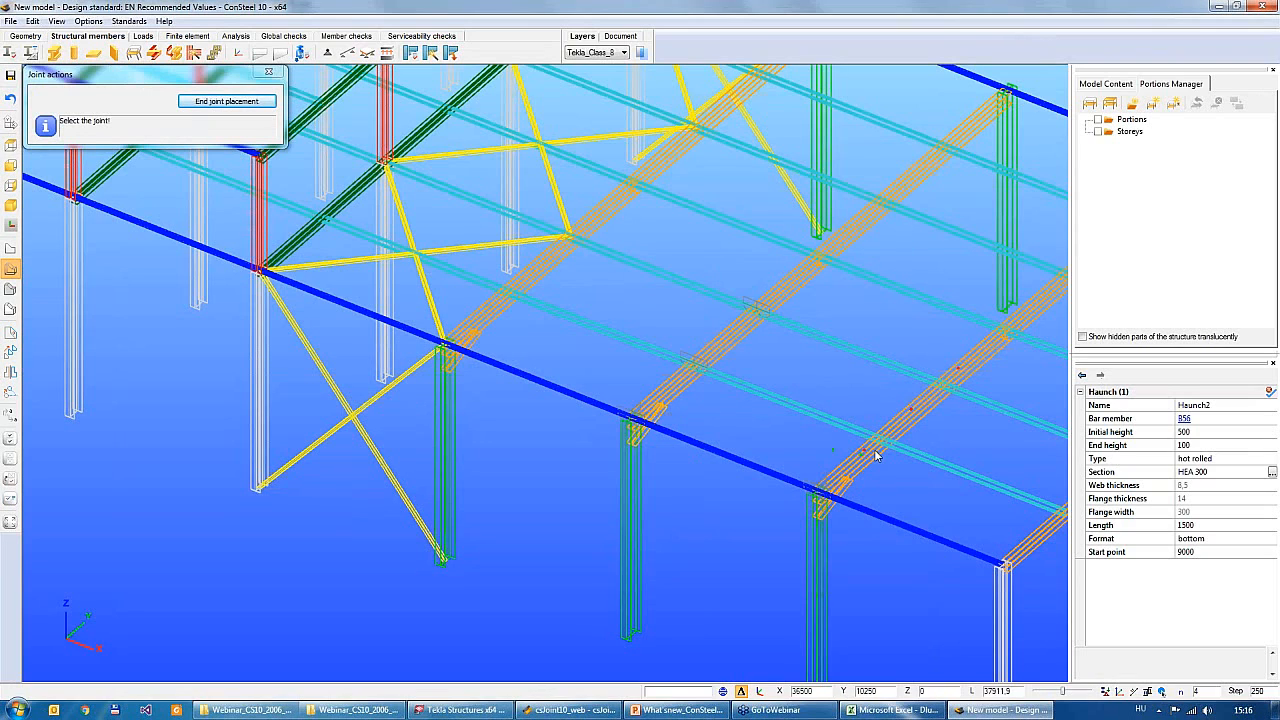
click(948, 390)
click(227, 101)
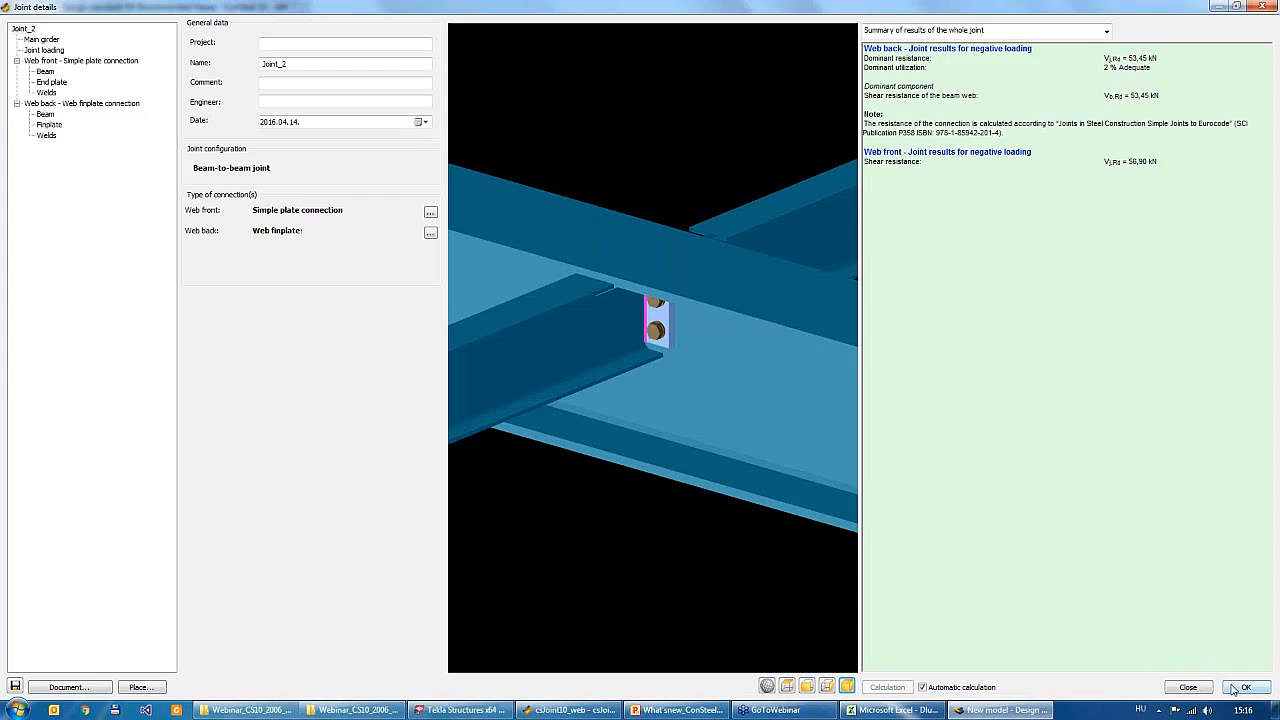
click(1244, 687)
Create and place a moment end-plate joint by model where the HEA 240 beam meets the braced end-bay HEA 400 column
scroll(303, 150, up, 5)
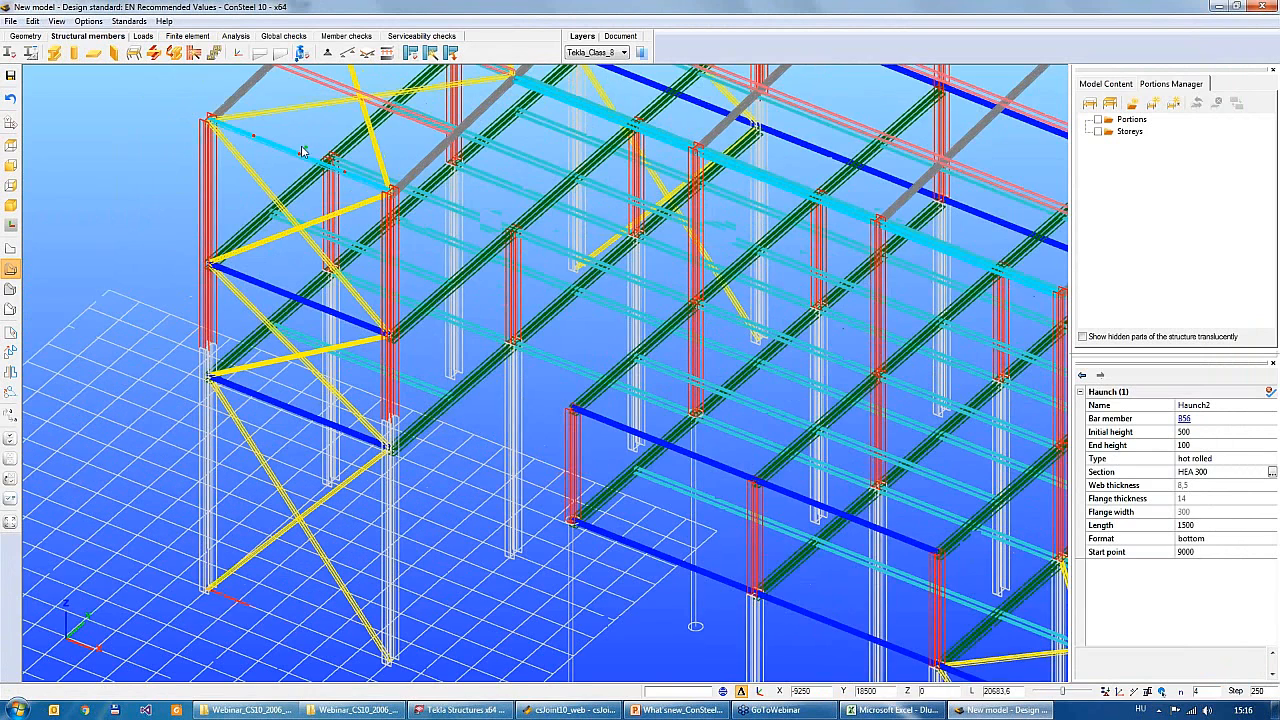
click(430, 52)
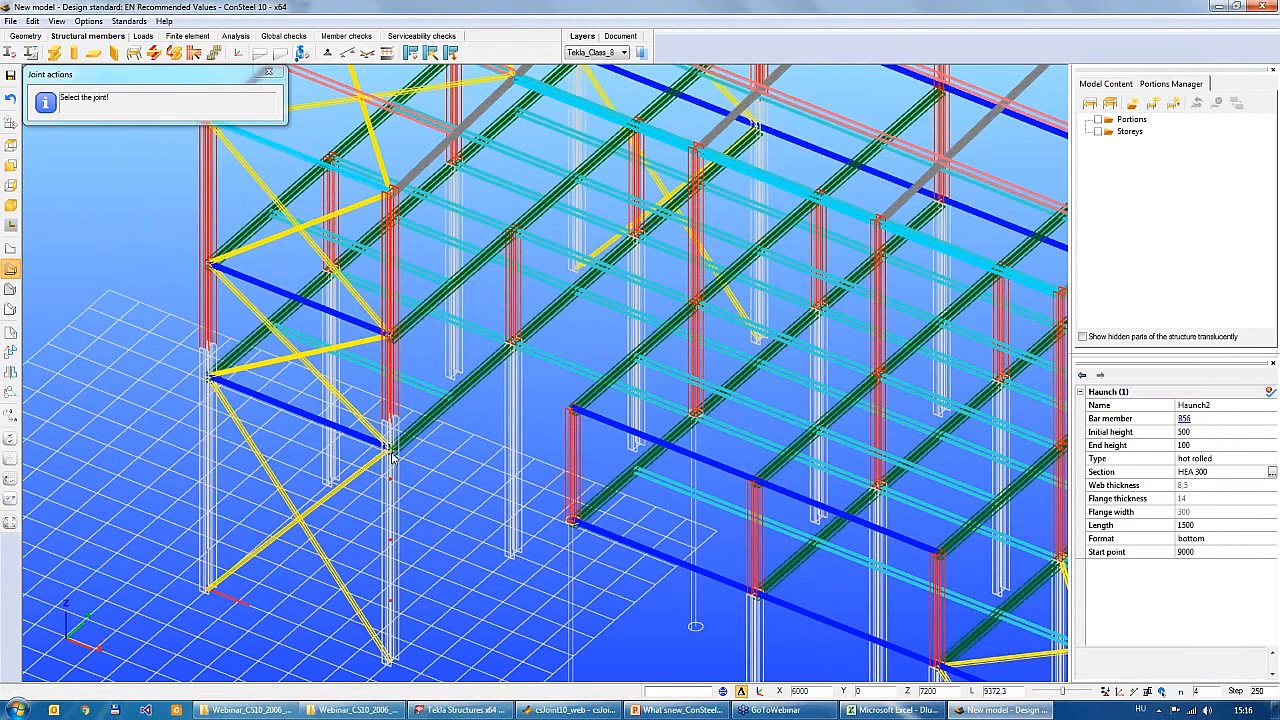
click(392, 457)
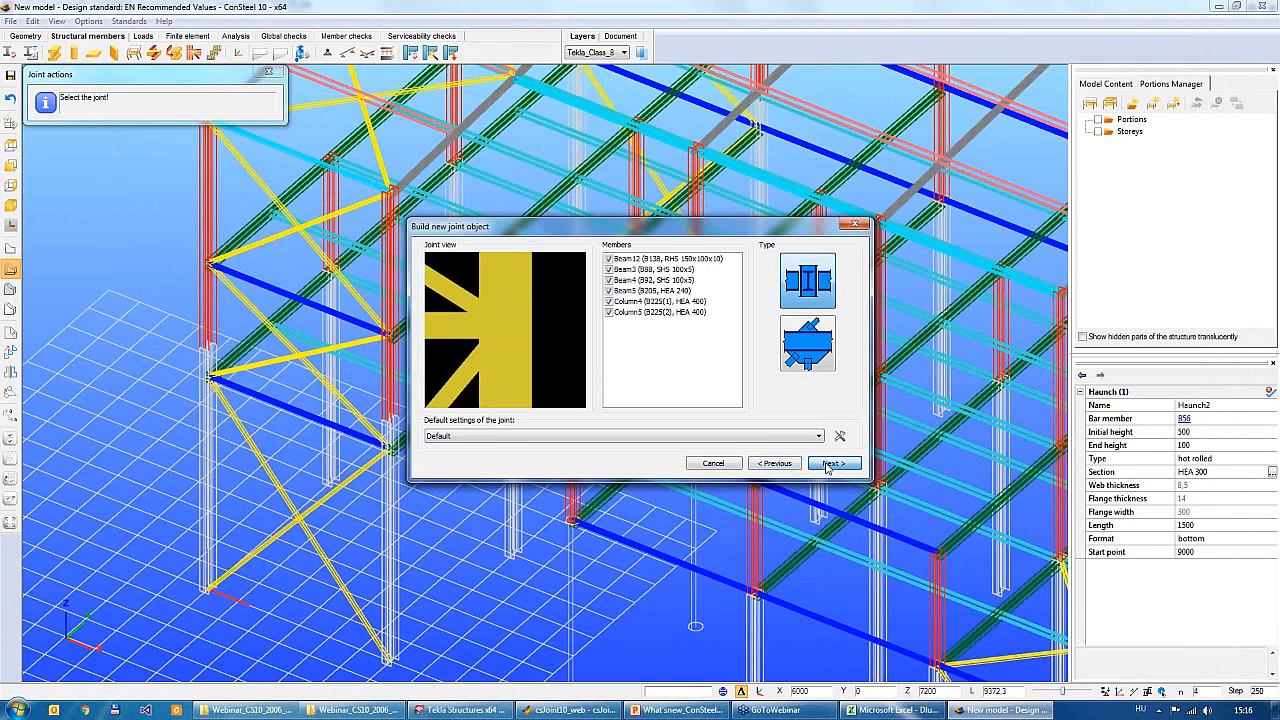
click(834, 463)
click(574, 297)
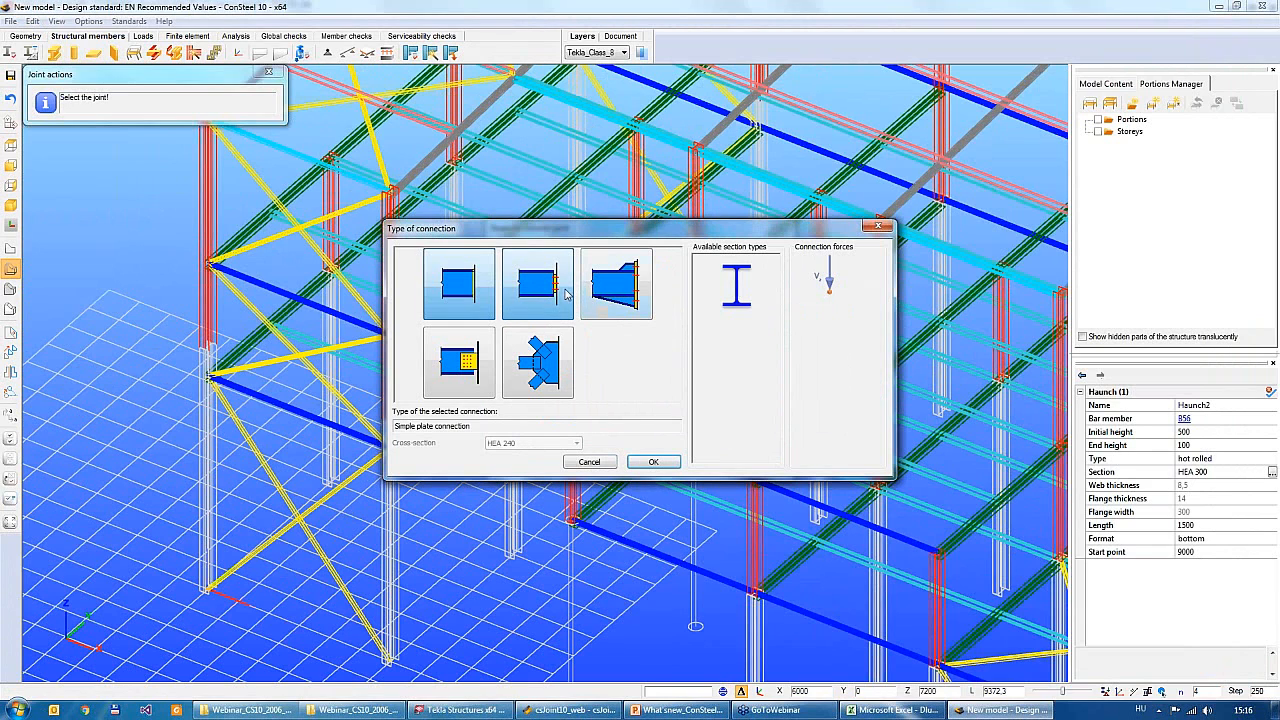
click(616, 285)
click(653, 461)
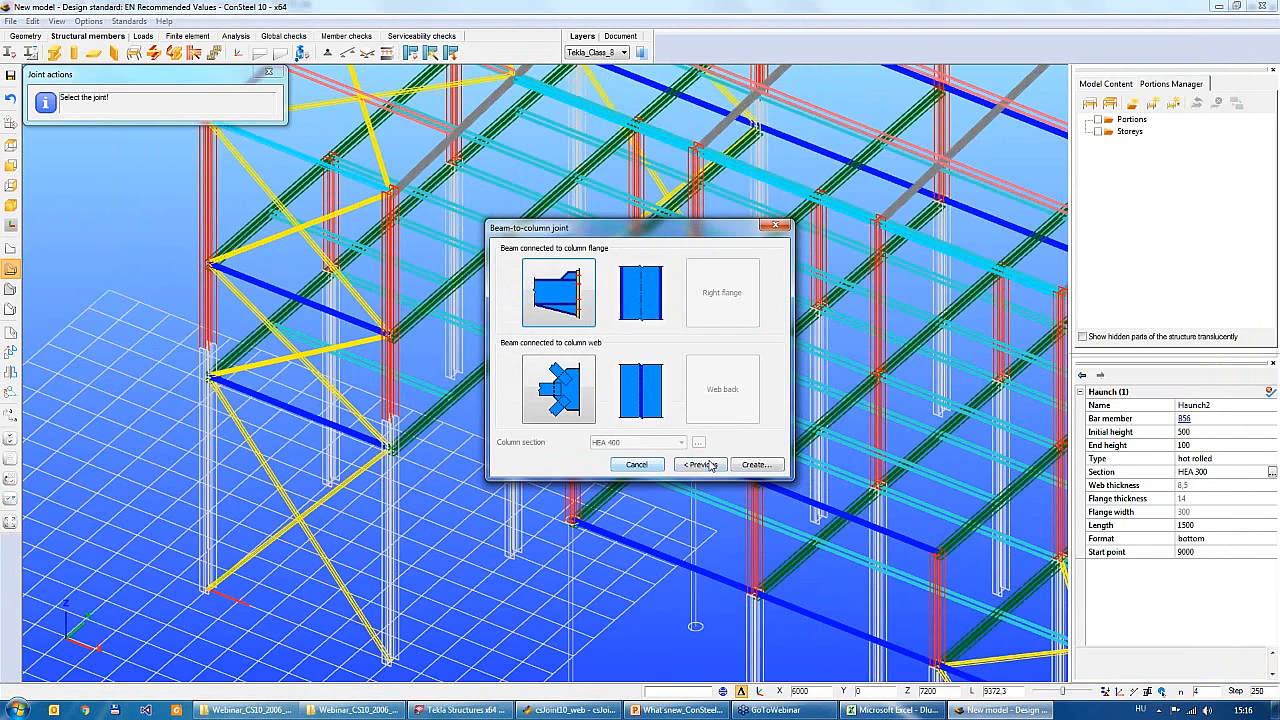
click(749, 465)
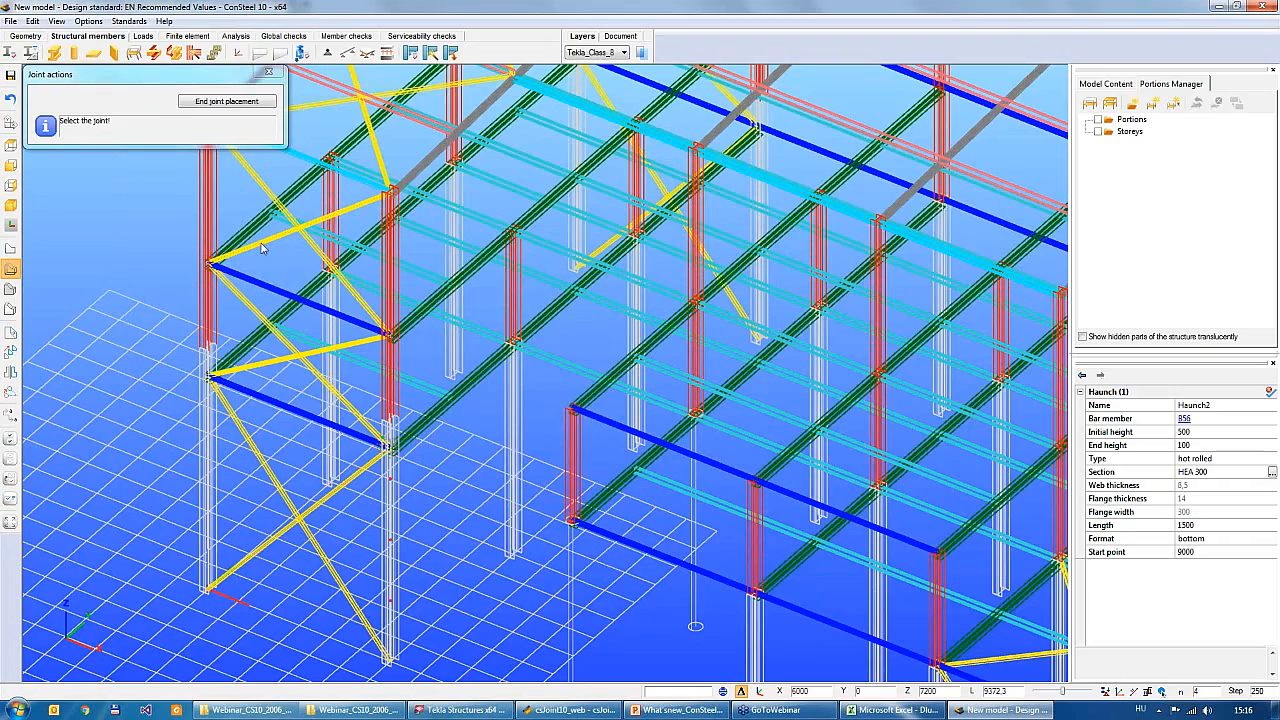
click(257, 104)
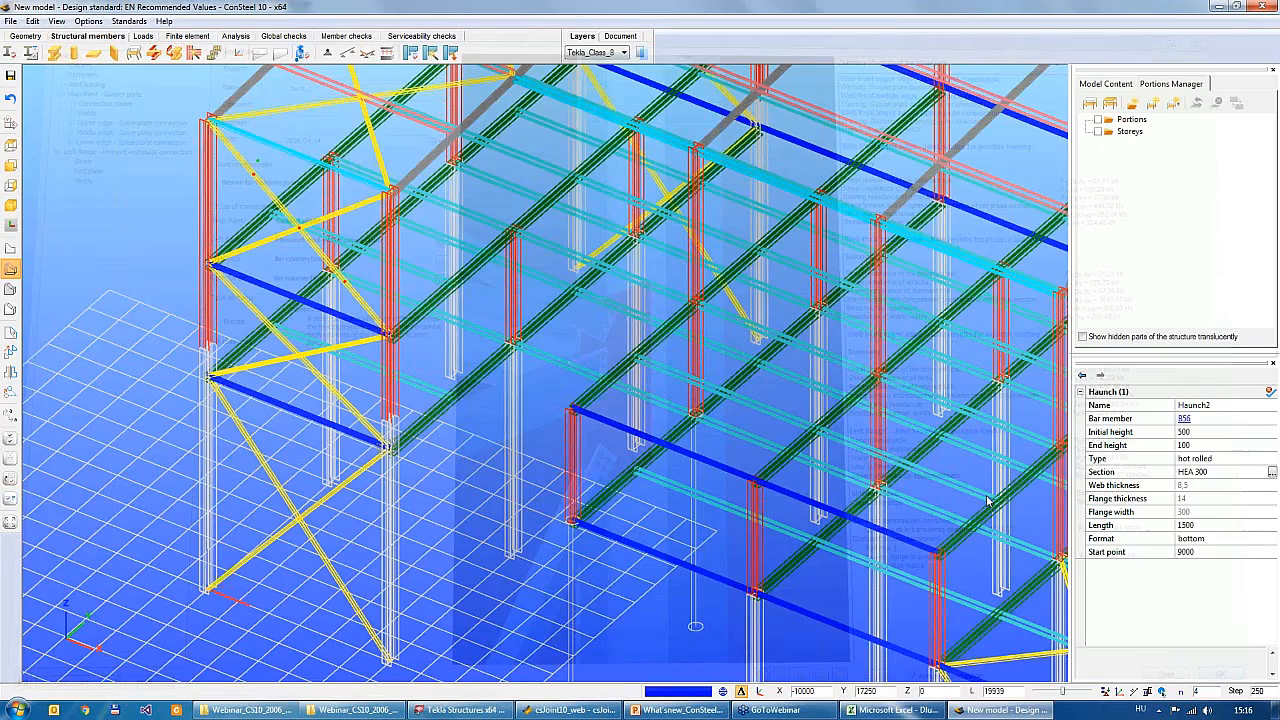
scroll(860, 488, down, 5)
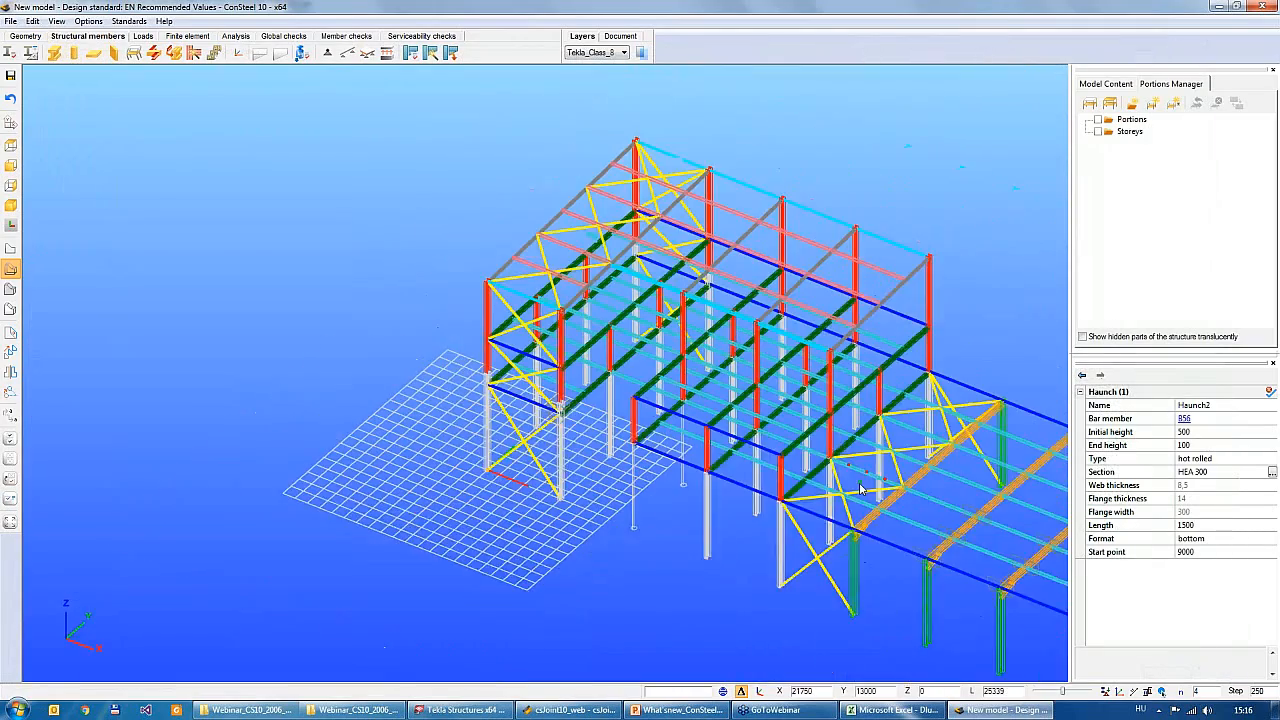
middle_drag(962, 620, 526, 547)
scroll(865, 570, up, 7)
scroll(526, 547, down, 2)
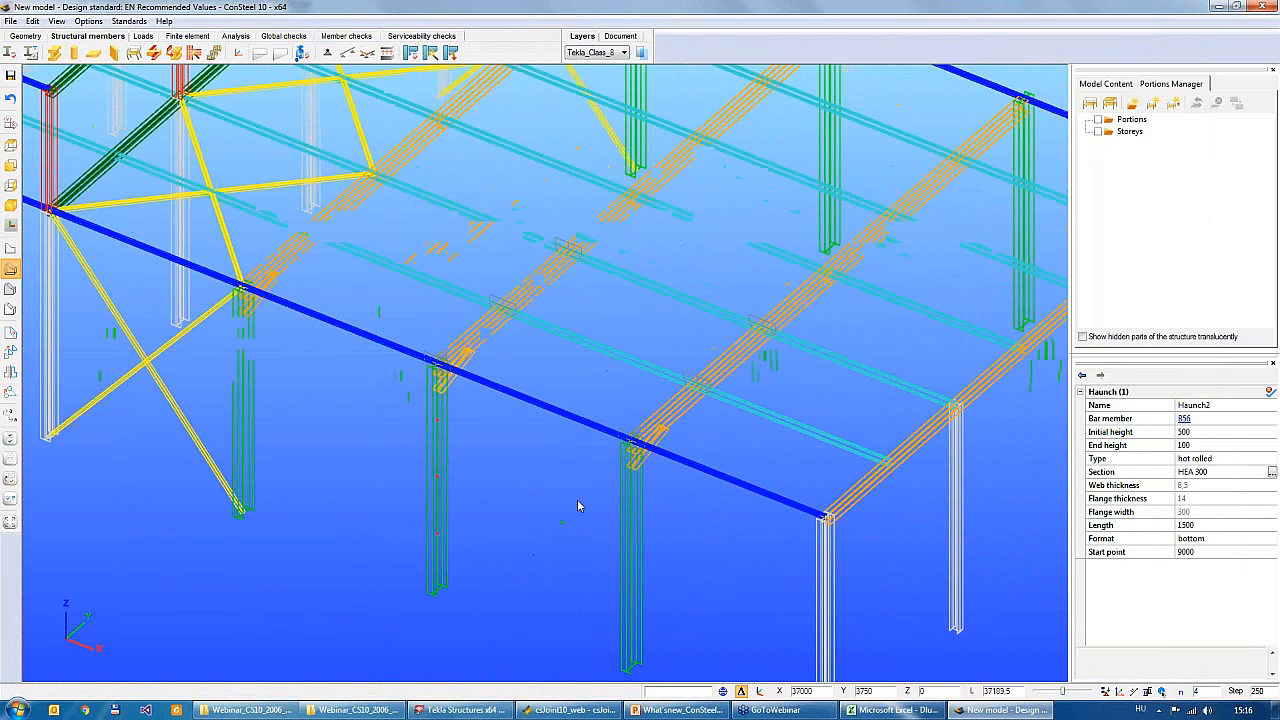
Create a column base joint by model with a semi-rigid base plate, place it at the haunched frames' HI500-15-20*300 column bases, and accept it
click(446, 546)
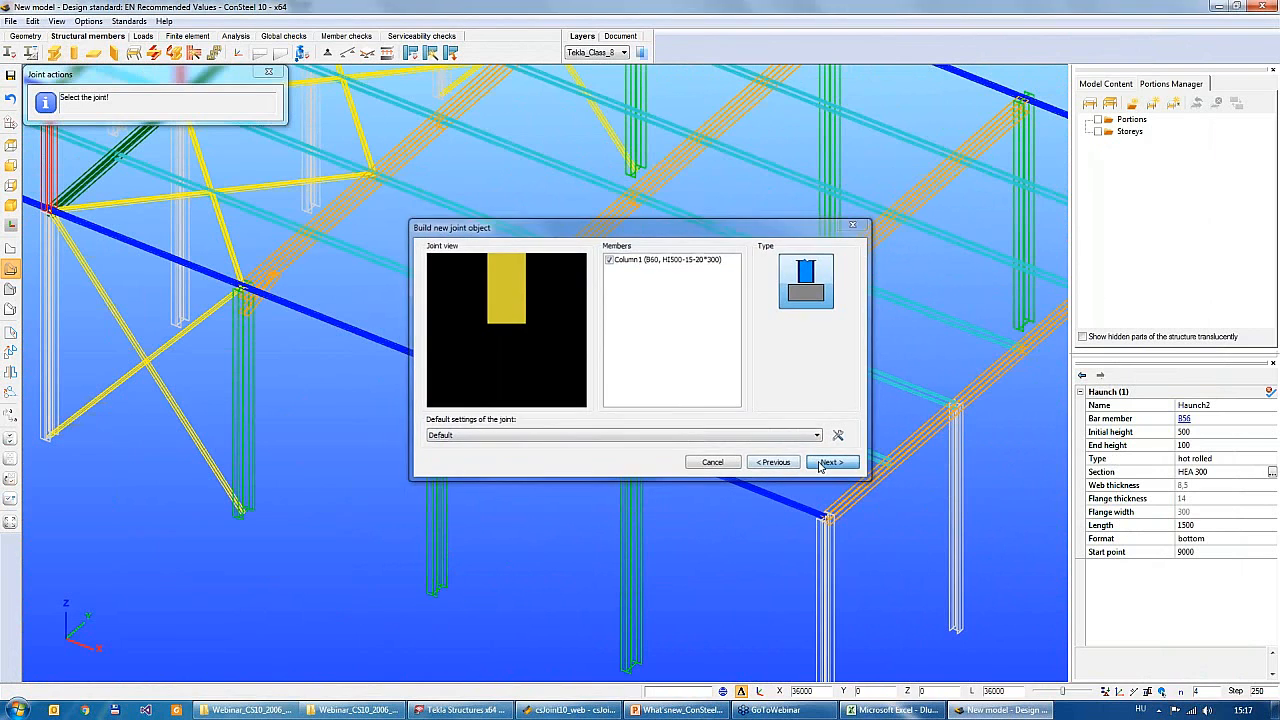
click(828, 462)
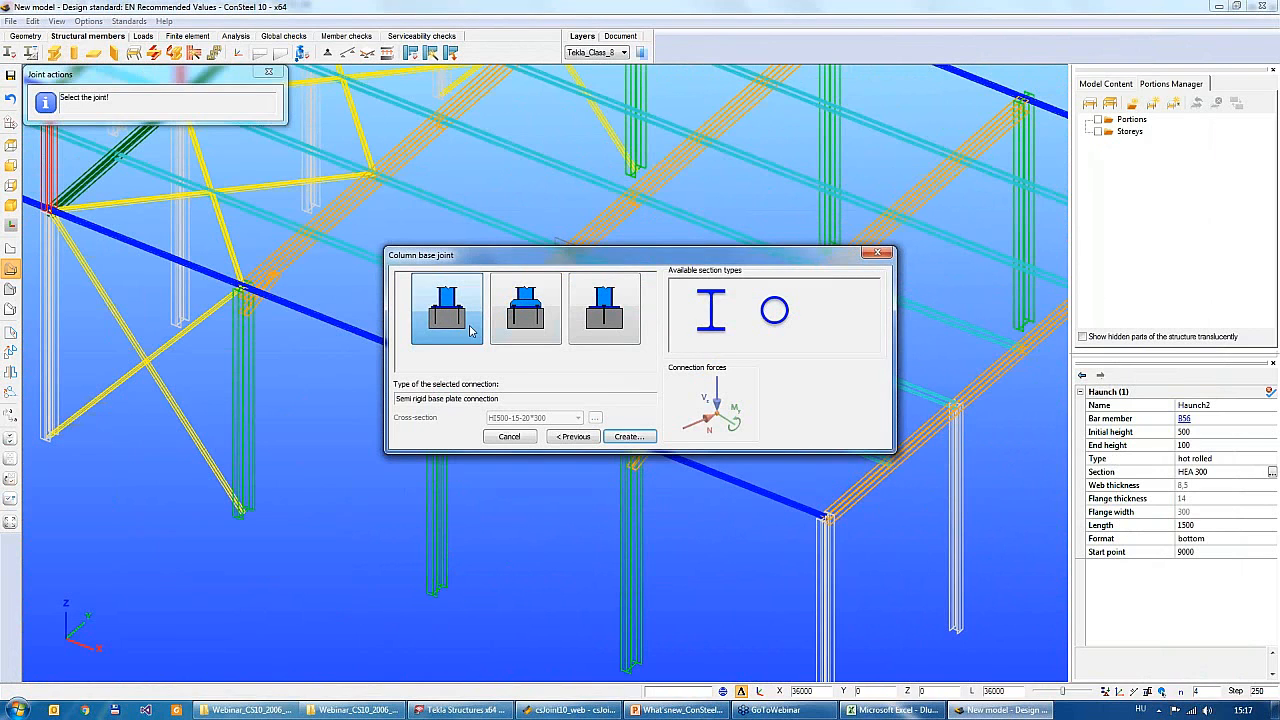
click(627, 437)
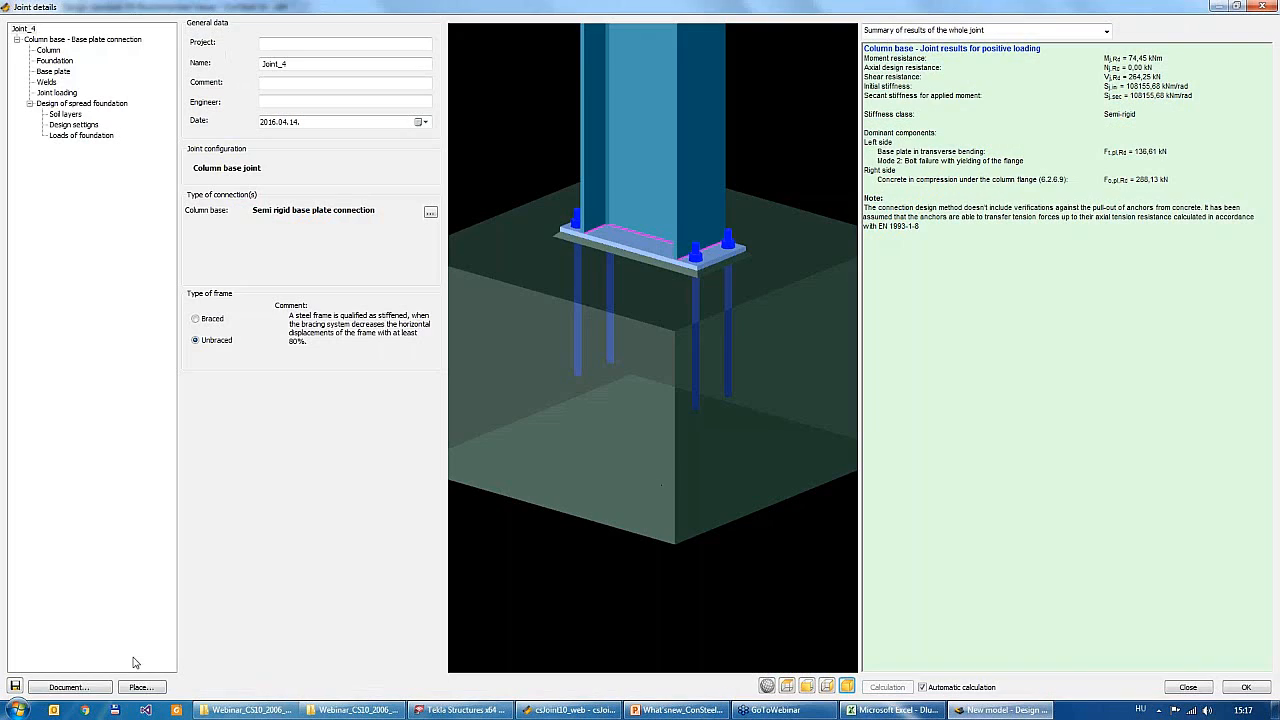
click(142, 687)
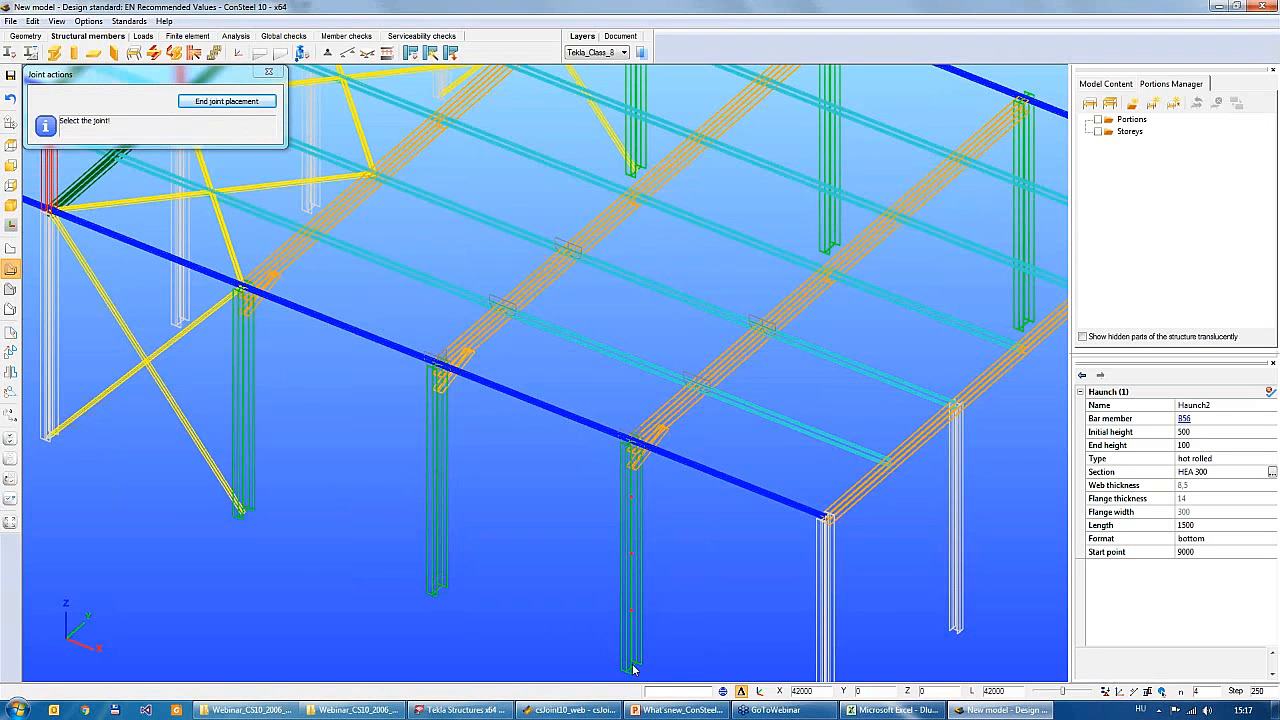
scroll(476, 487, down, 3)
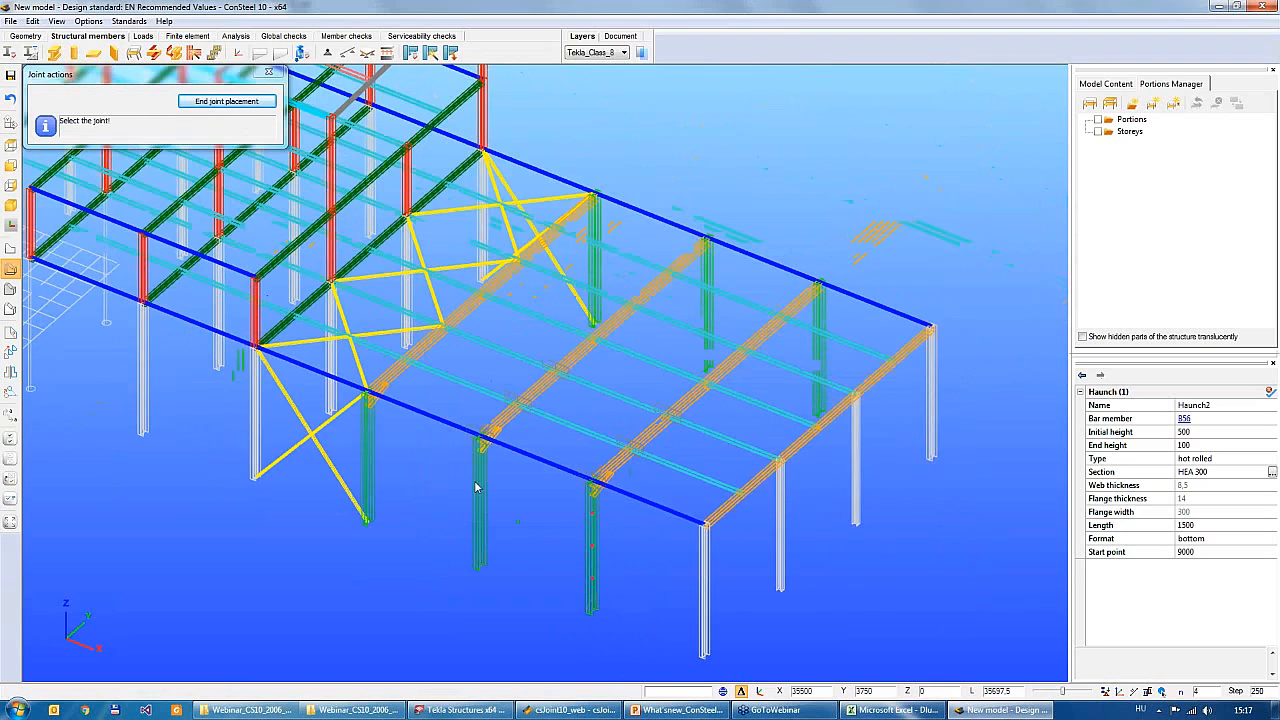
click(238, 101)
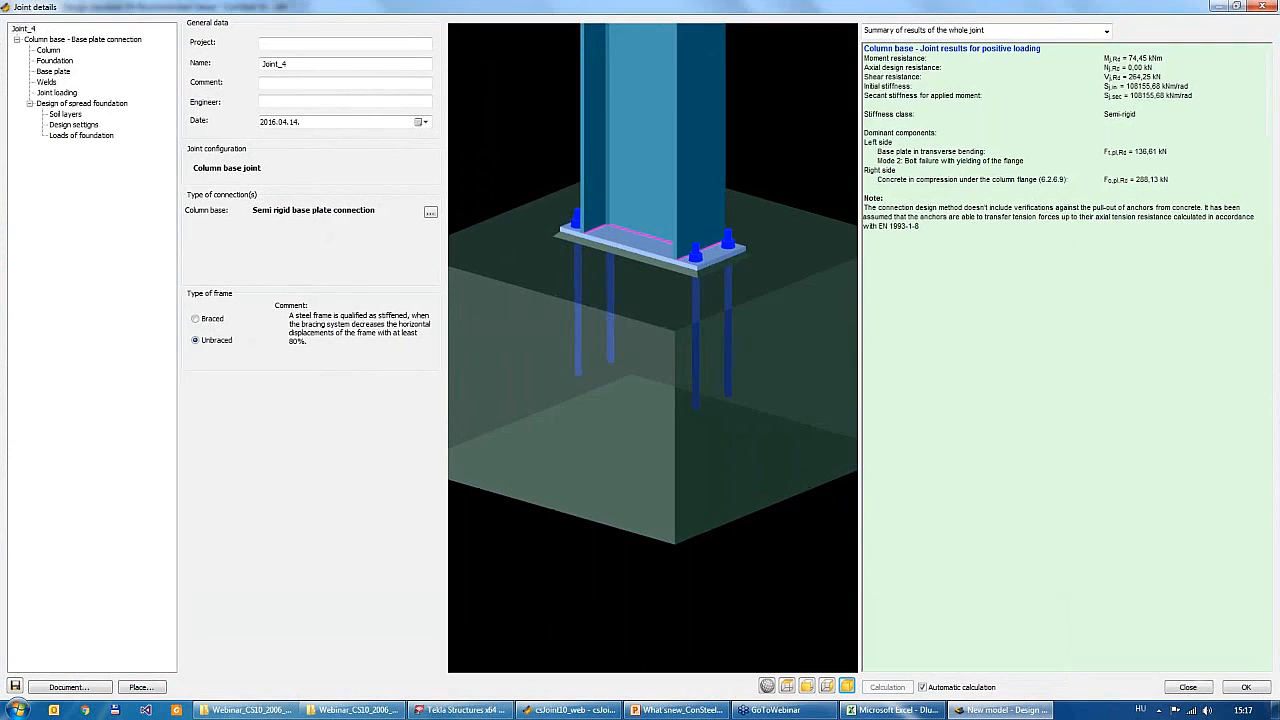
click(1247, 688)
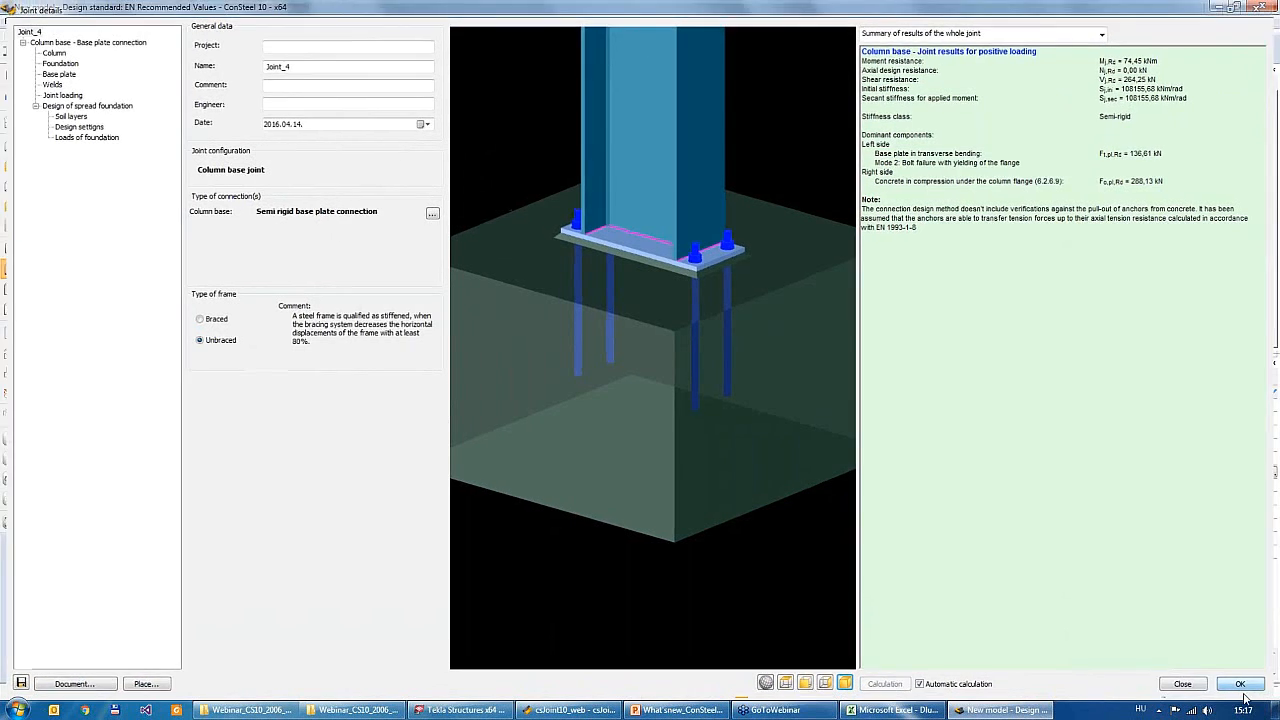
scroll(775, 598, down, 1)
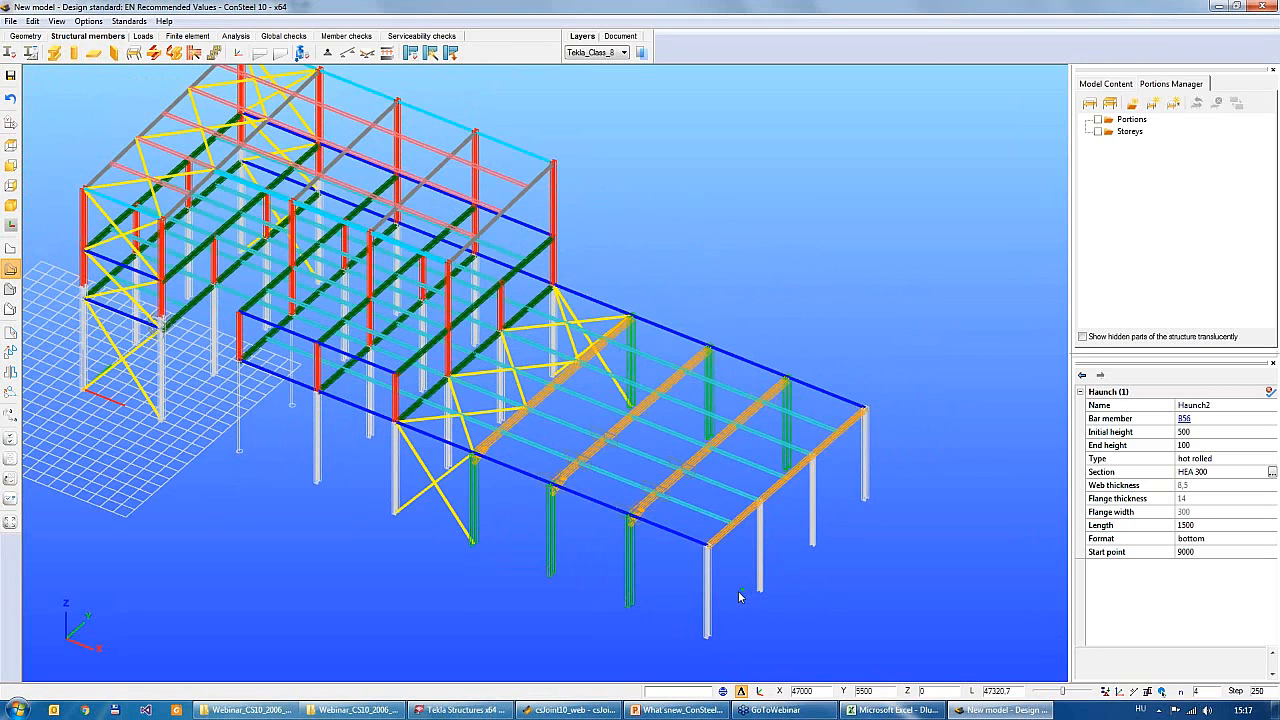
Switch to Tekla Structures and delete all the structural members, keeping the grid
click(449, 712)
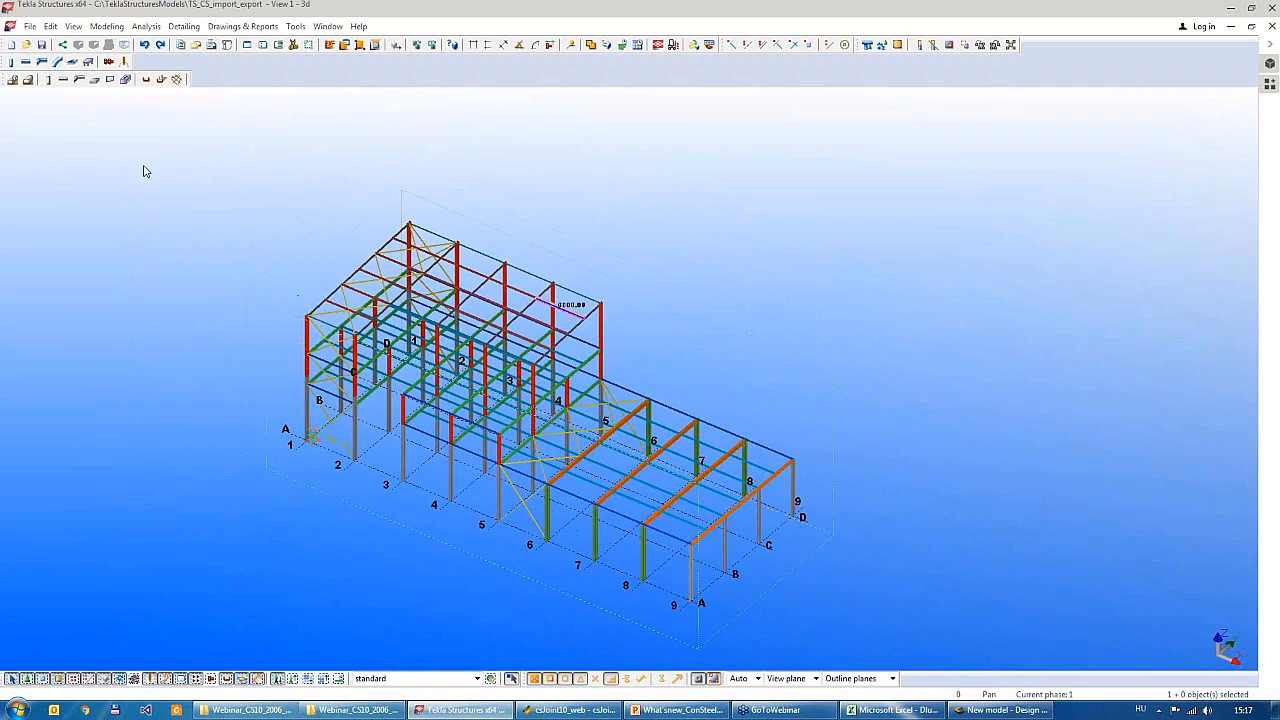
drag(136, 152, 935, 628)
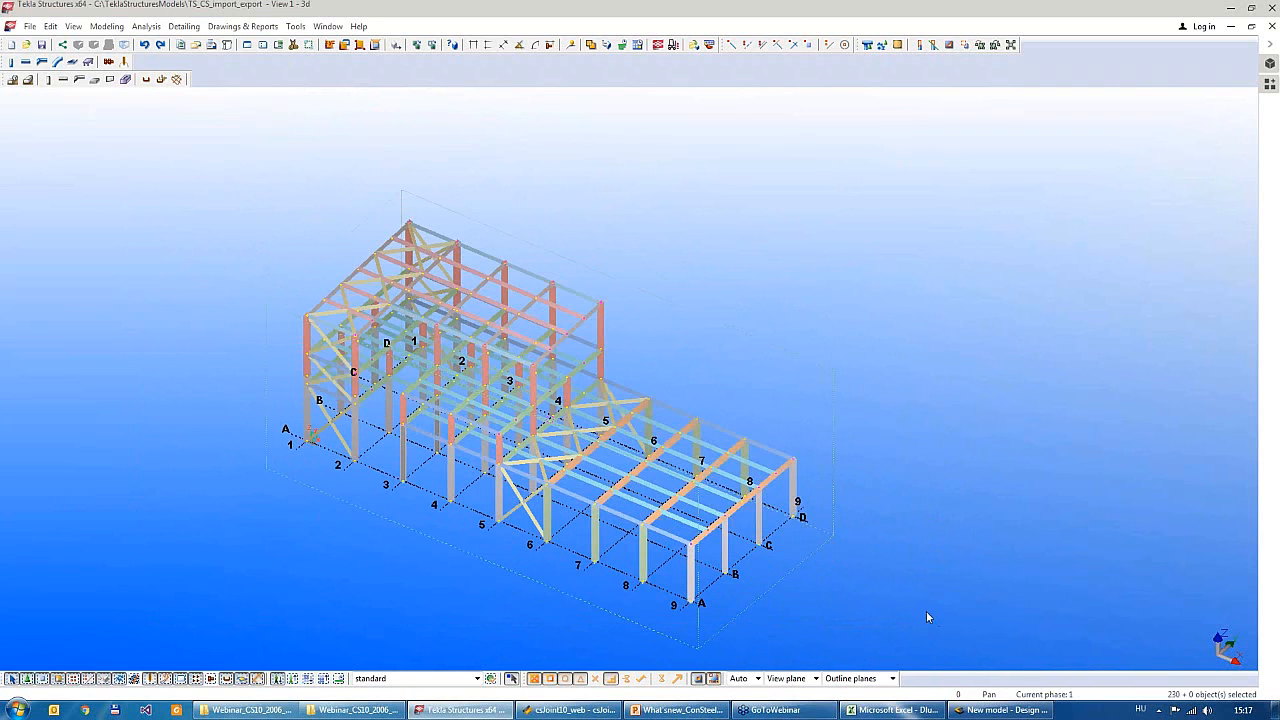
key(Delete)
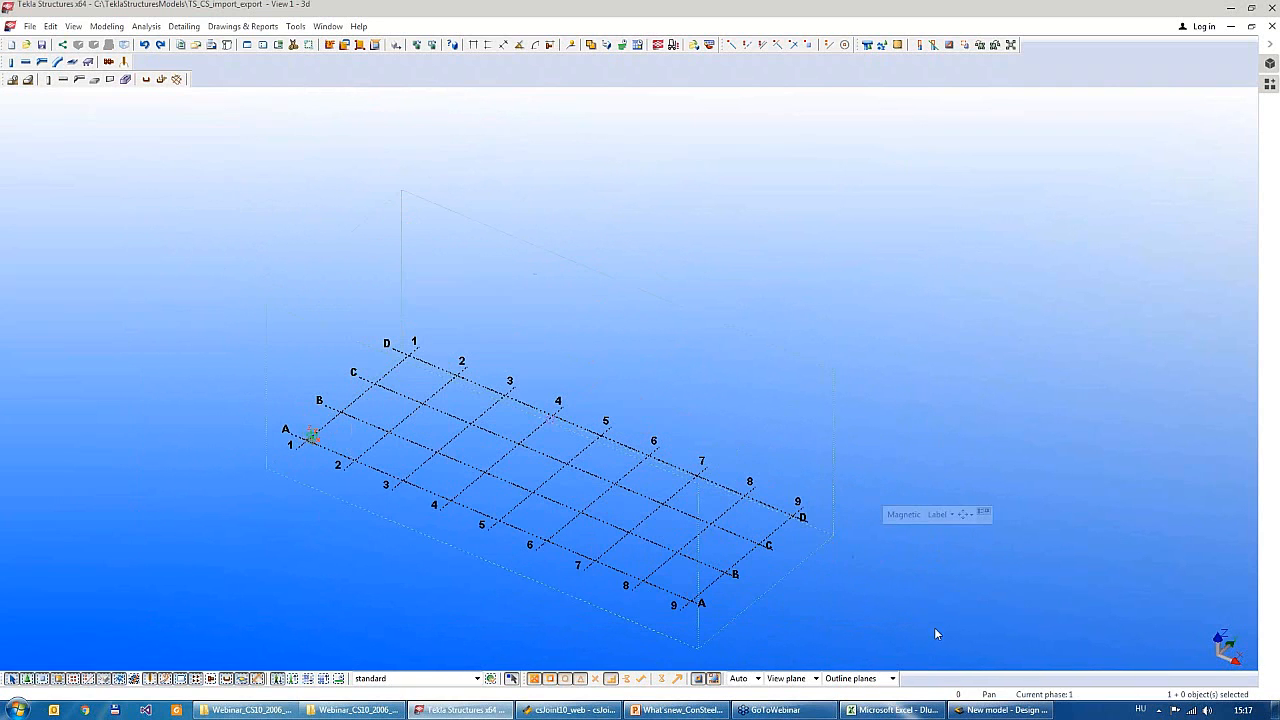
Switch back to ConSteel, start the export to Tekla Structures and select the entire model with its haunches and placed joints
click(1000, 710)
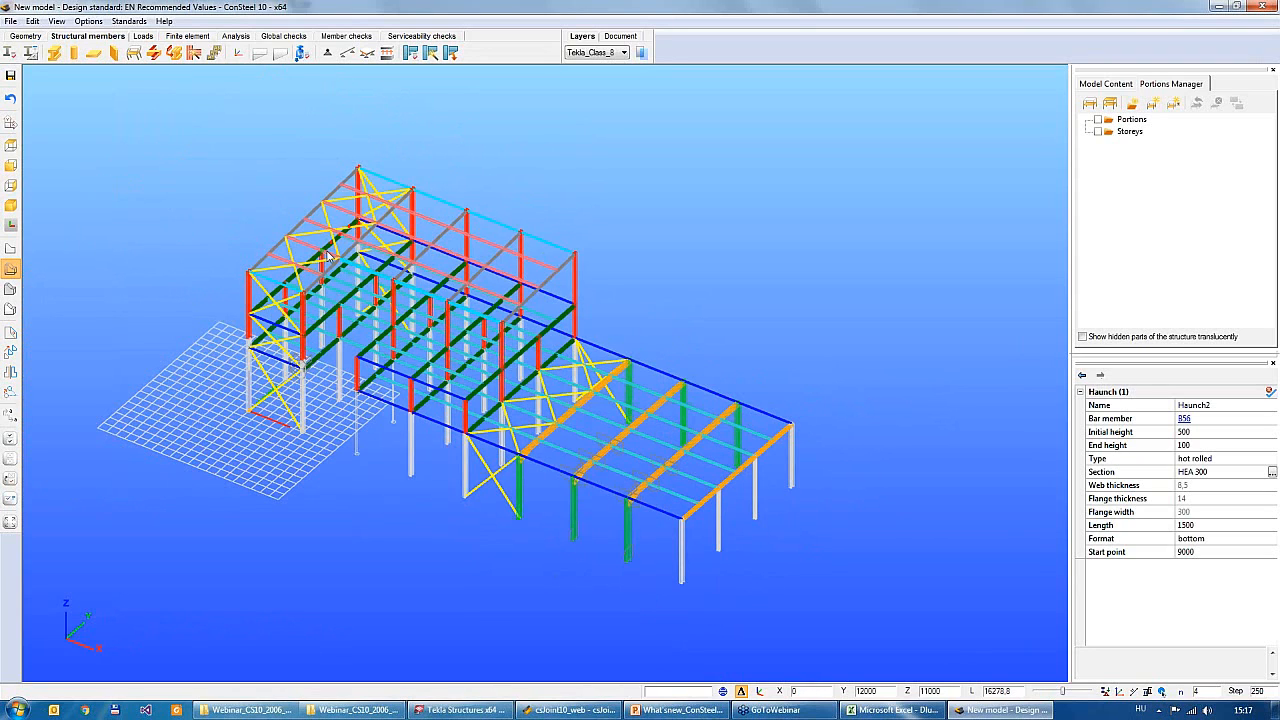
click(10, 21)
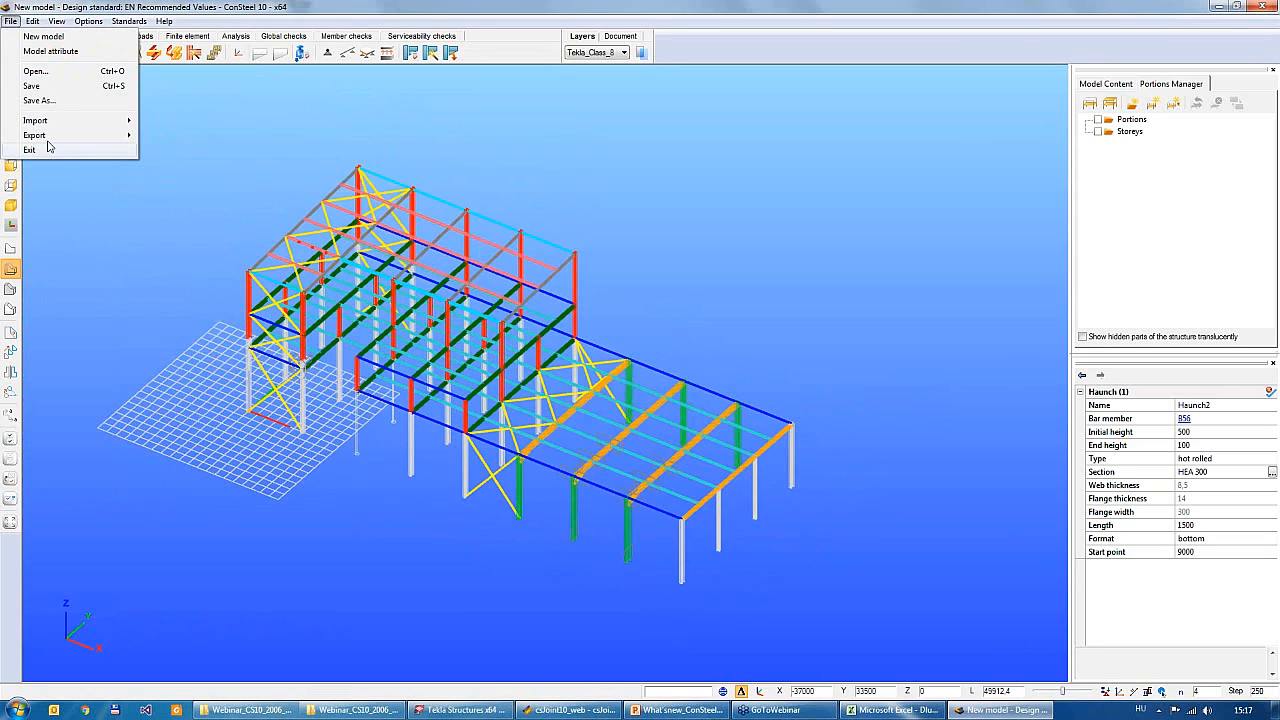
mouse_move(45, 140)
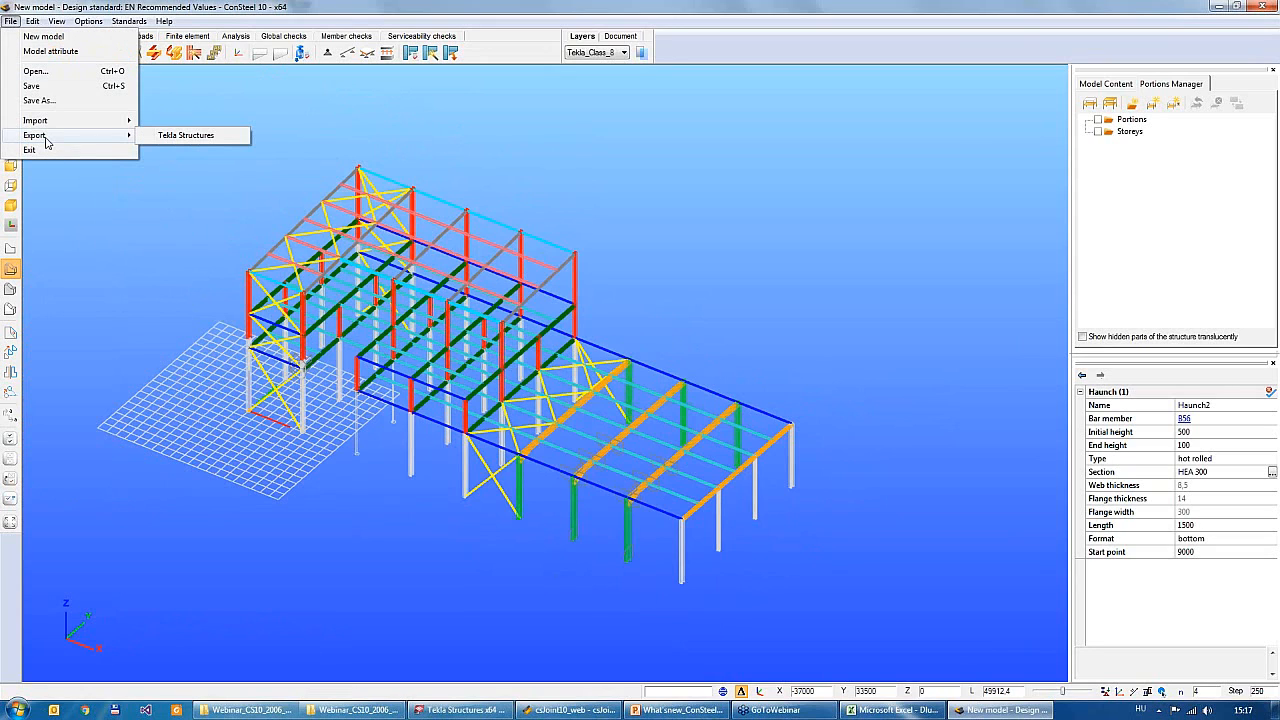
click(184, 135)
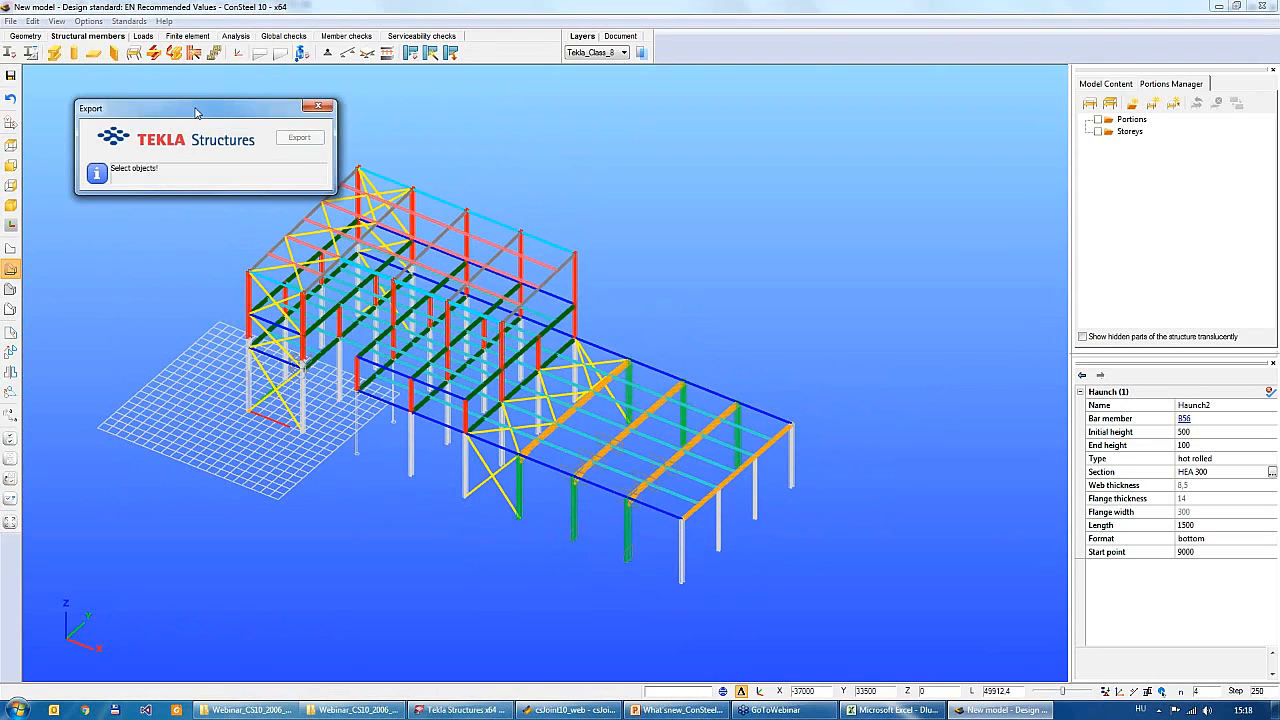
drag(195, 112, 163, 93)
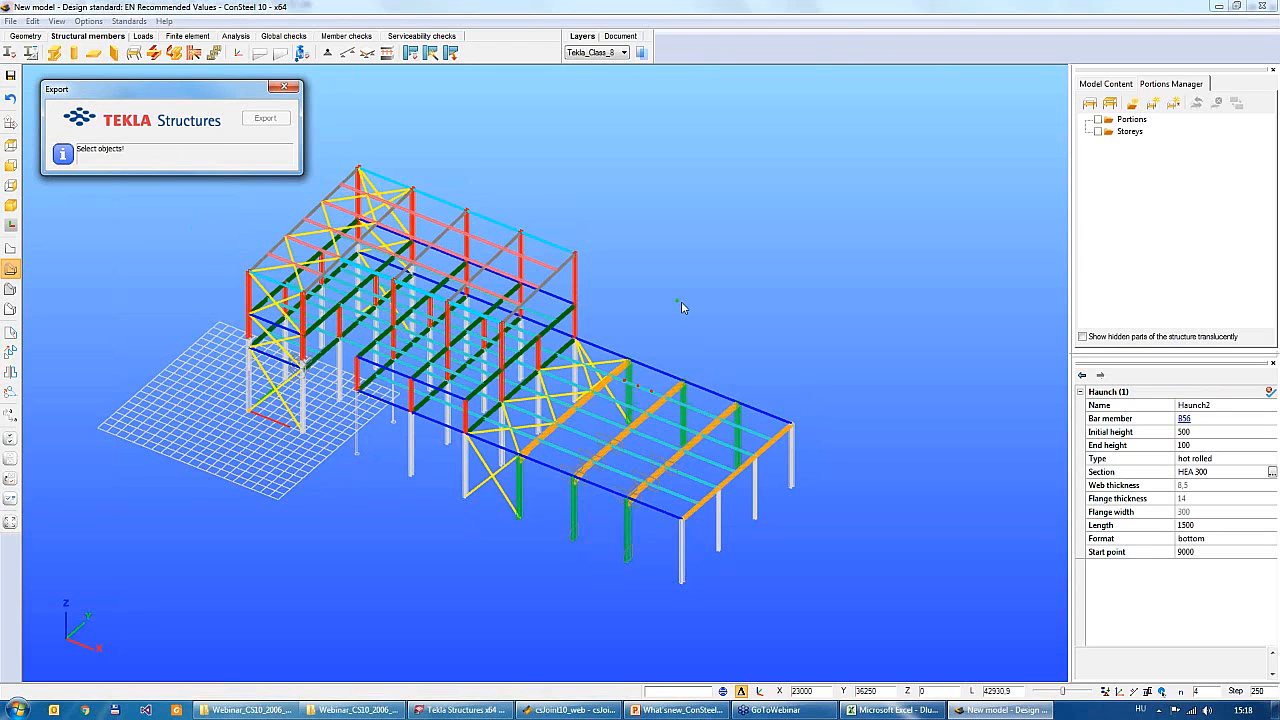
scroll(682, 310, down, 3)
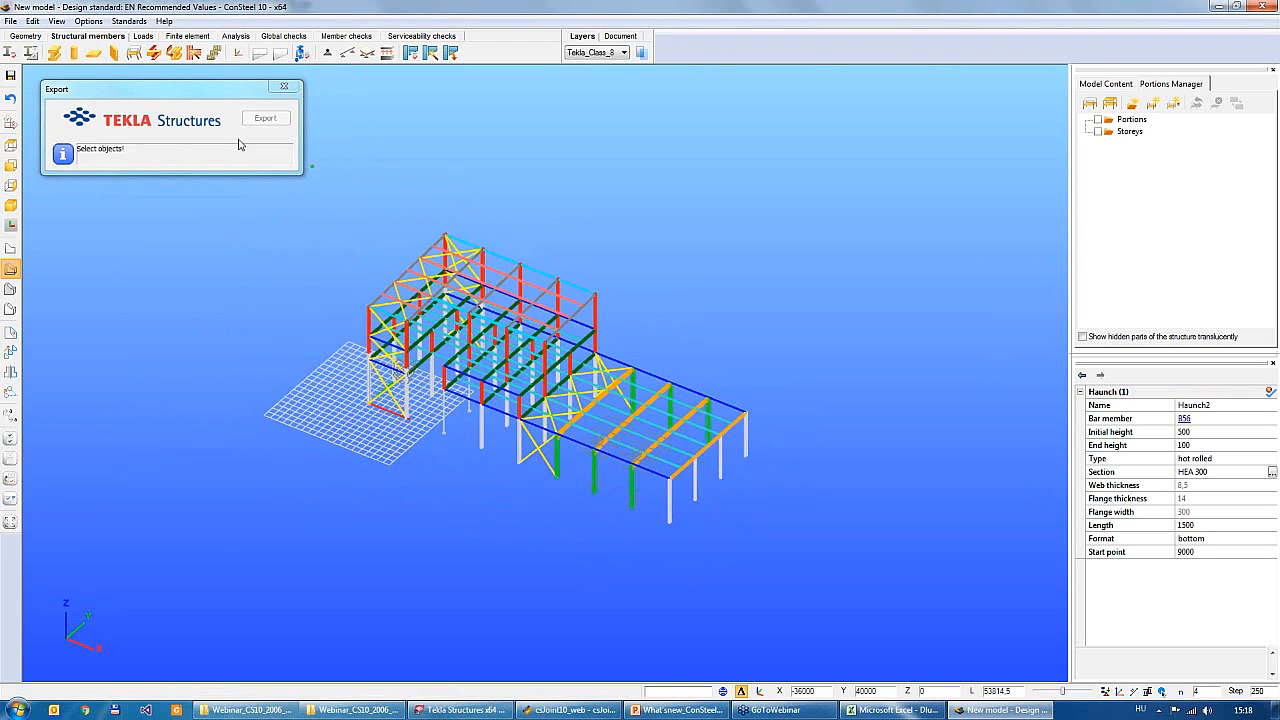
drag(298, 200, 908, 563)
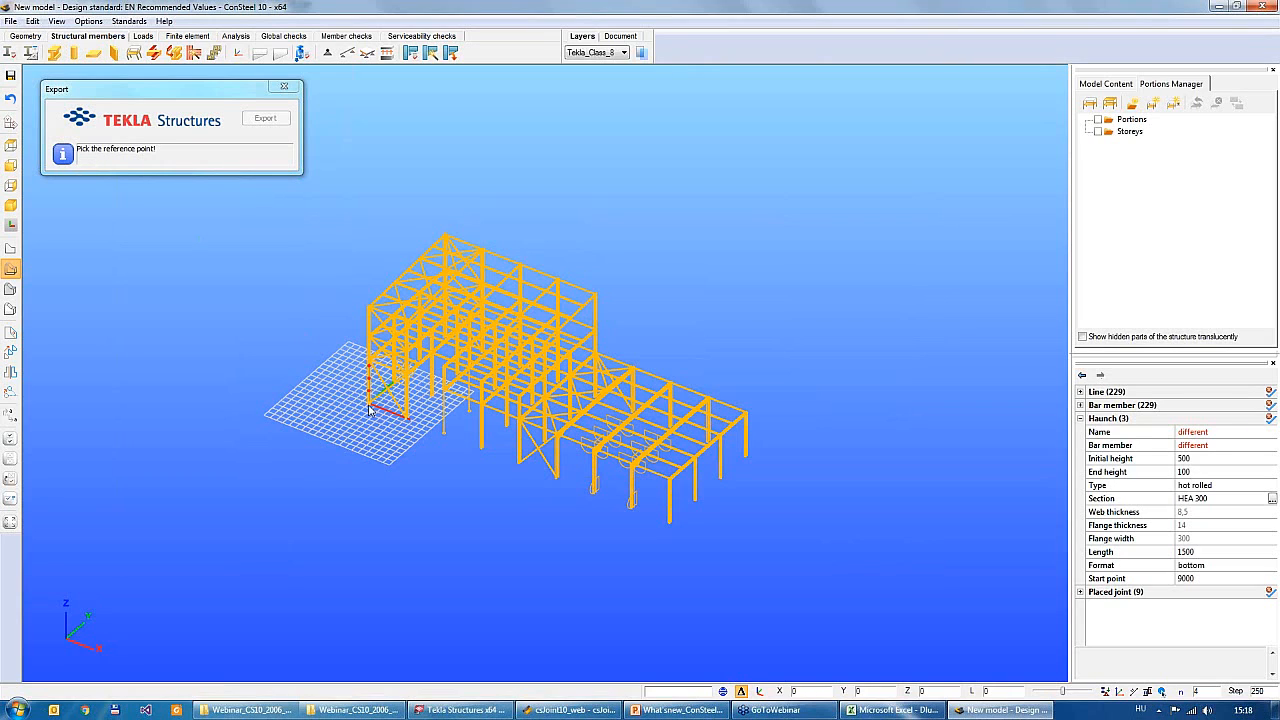
Pick the corner column base at the origin as reference point, accept the section conversions, and export the model to the Tekla Structures grid origin
scroll(390, 416, up, 2)
scroll(390, 416, up, 2)
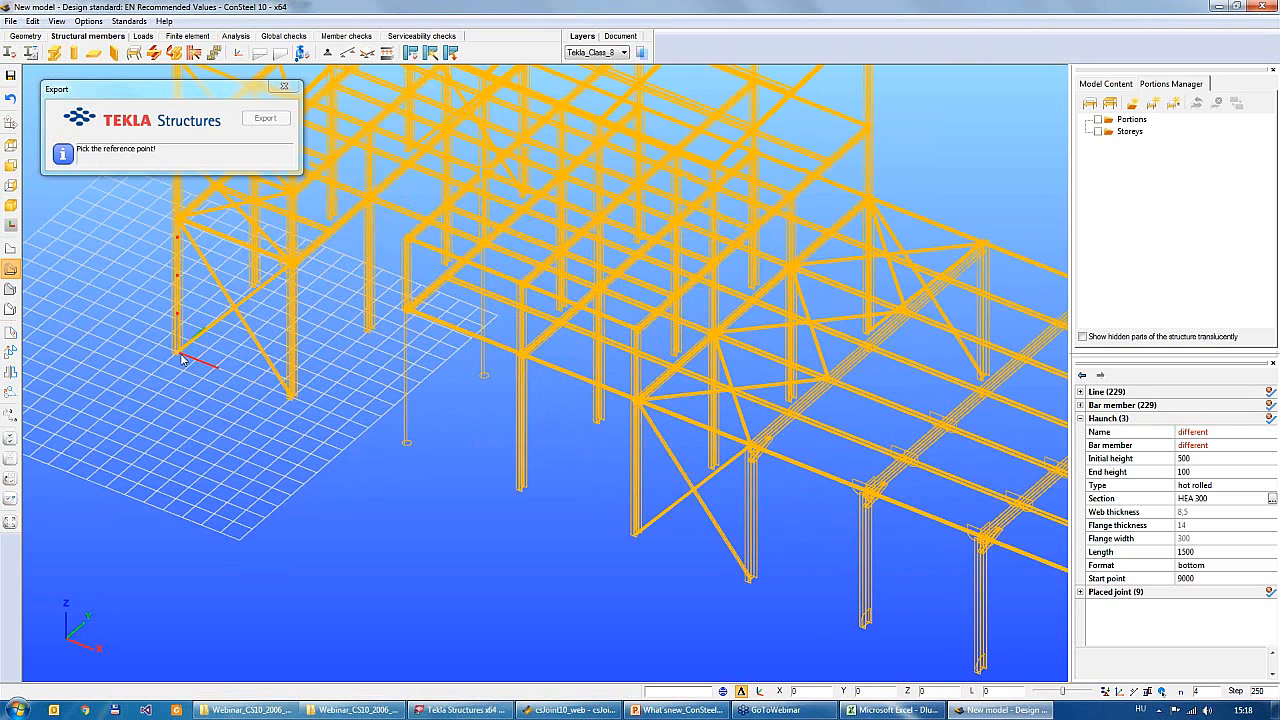
click(178, 357)
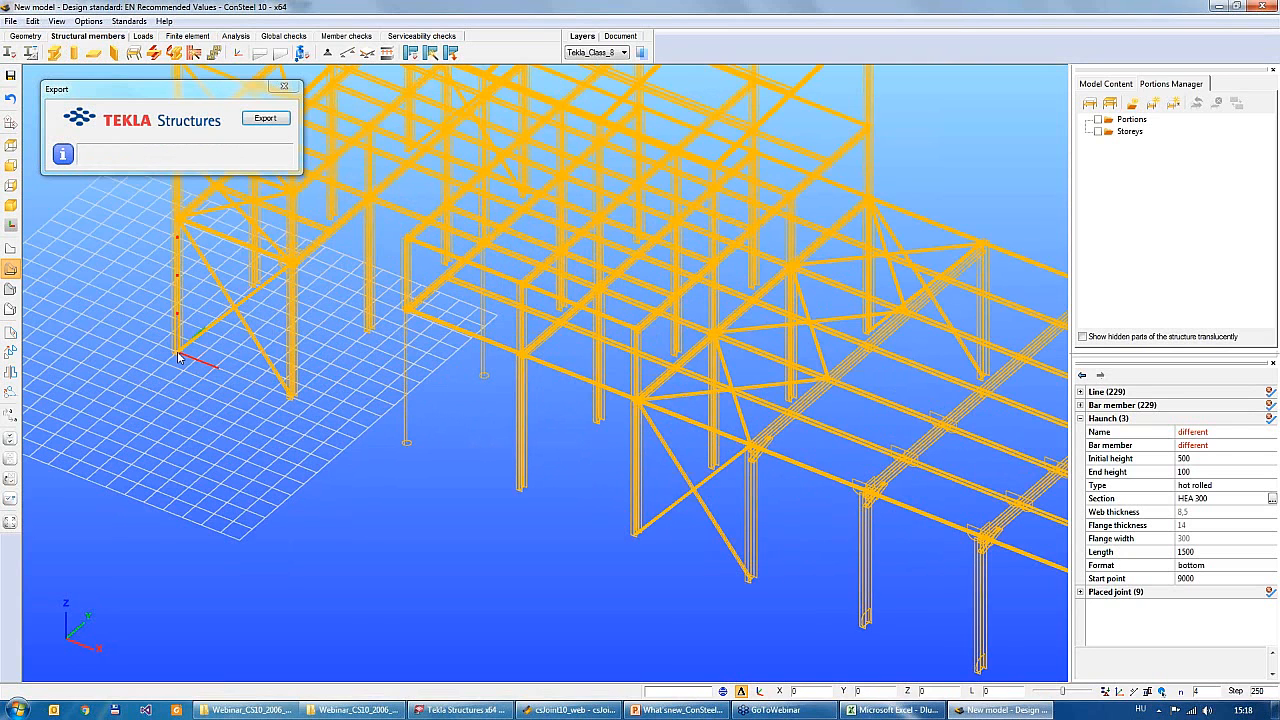
scroll(182, 342, down, 5)
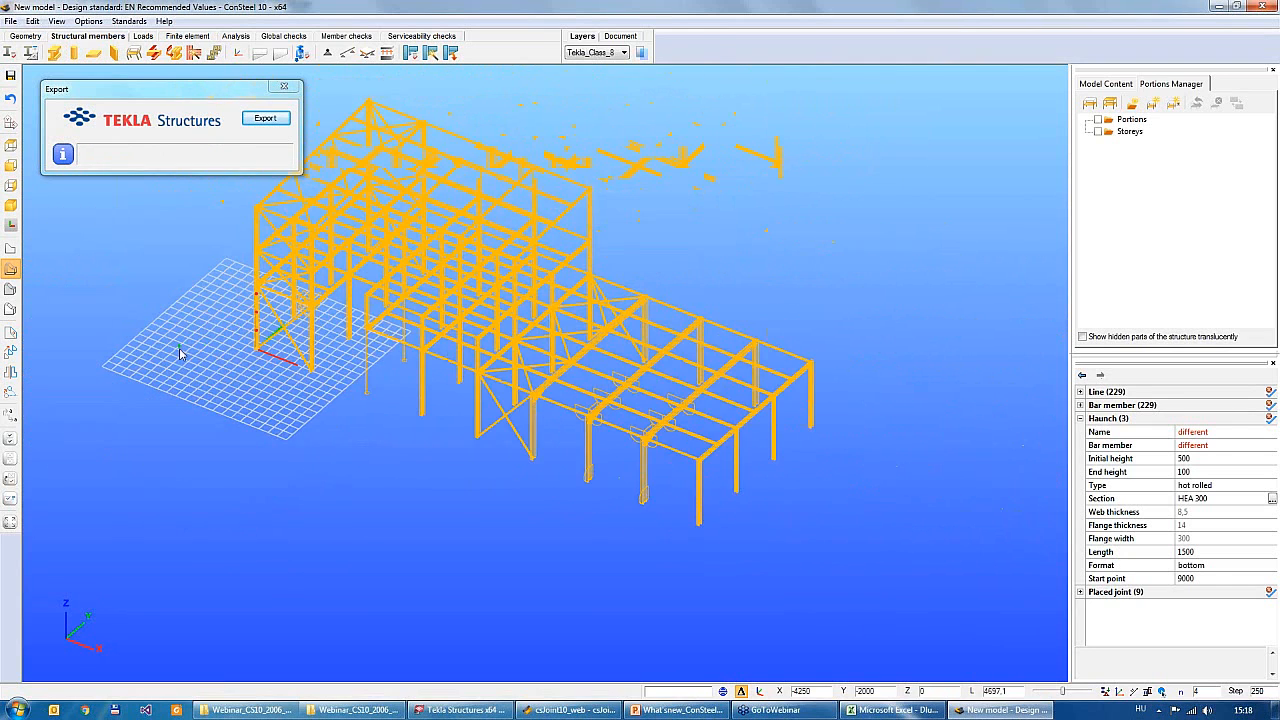
click(257, 122)
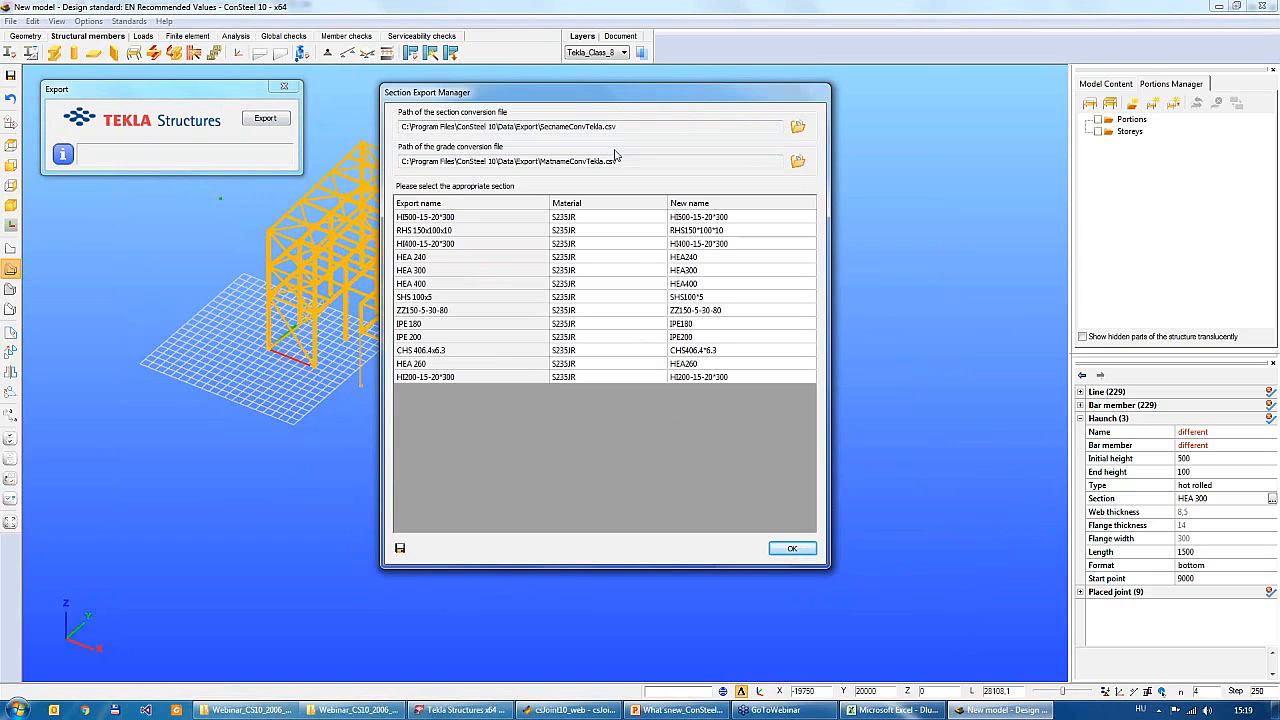
click(791, 550)
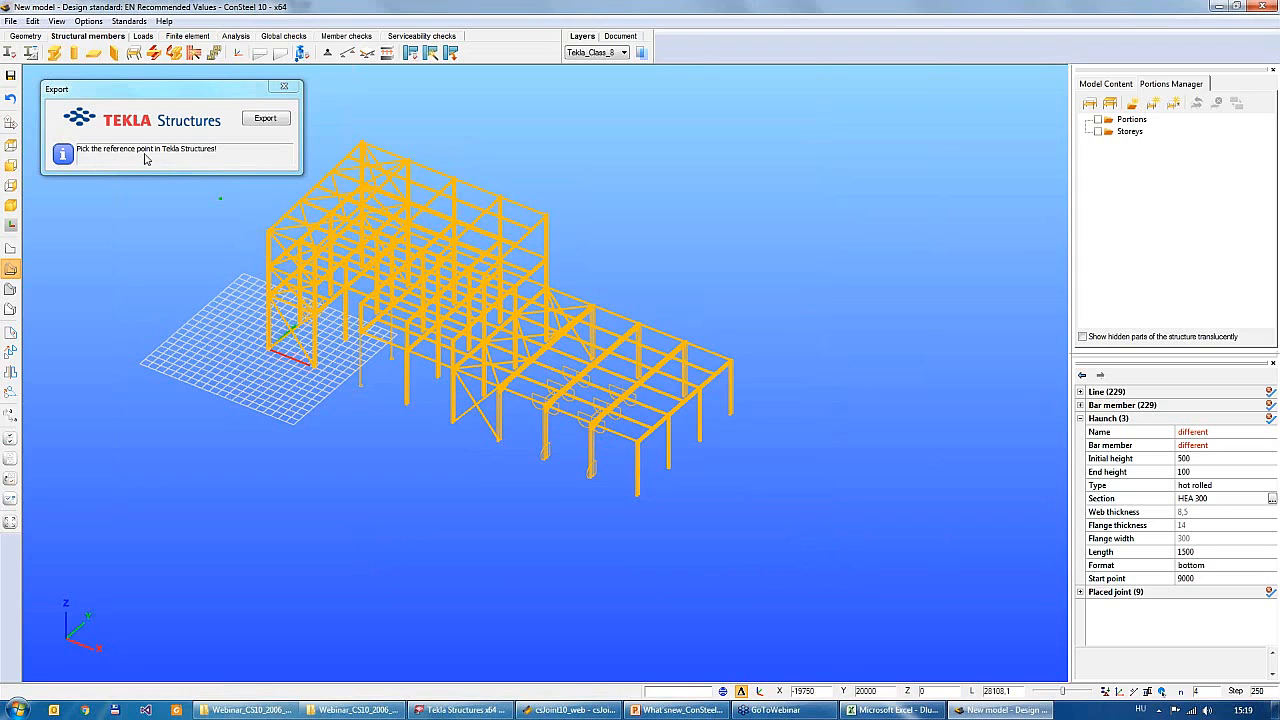
click(466, 710)
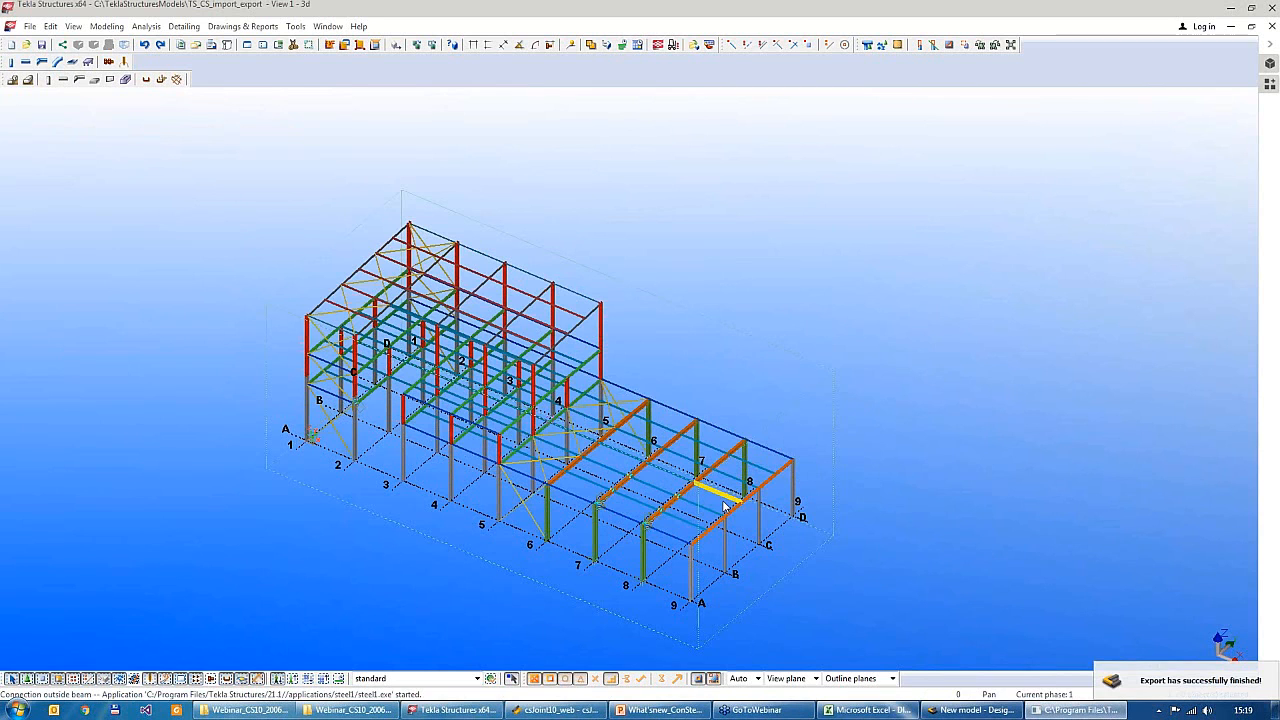
Examine the exported structure in Tekla Structures, checking the overall frame and the members of the low-roof bays
middle_drag(727, 503, 745, 455)
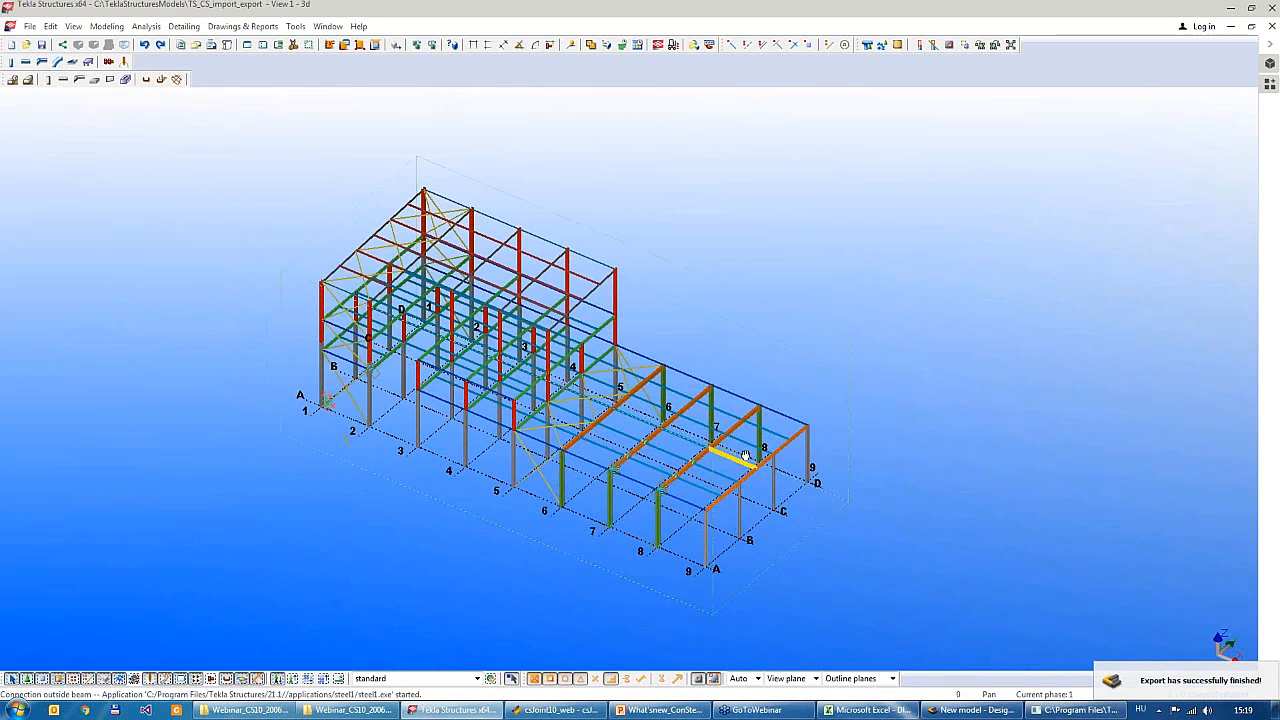
scroll(700, 470, up, 5)
click(641, 442)
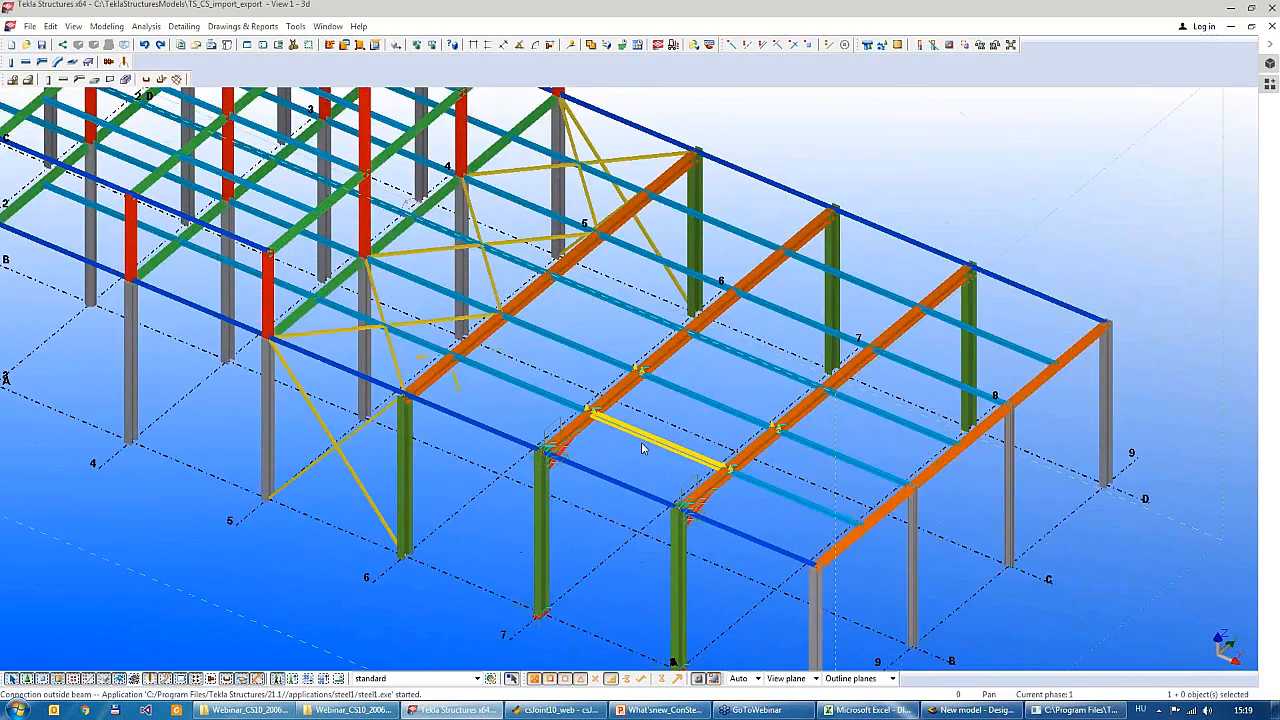
scroll(641, 442, down, 6)
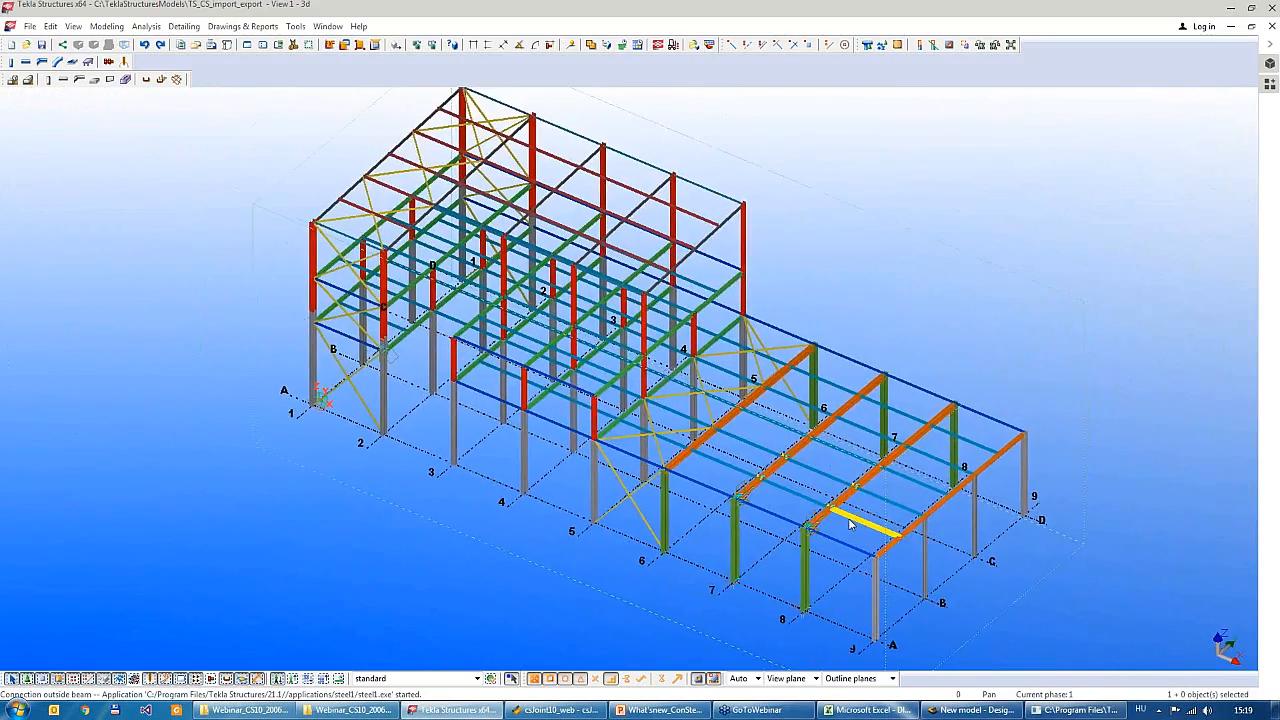
scroll(850, 525, up, 2)
scroll(1000, 545, down, 4)
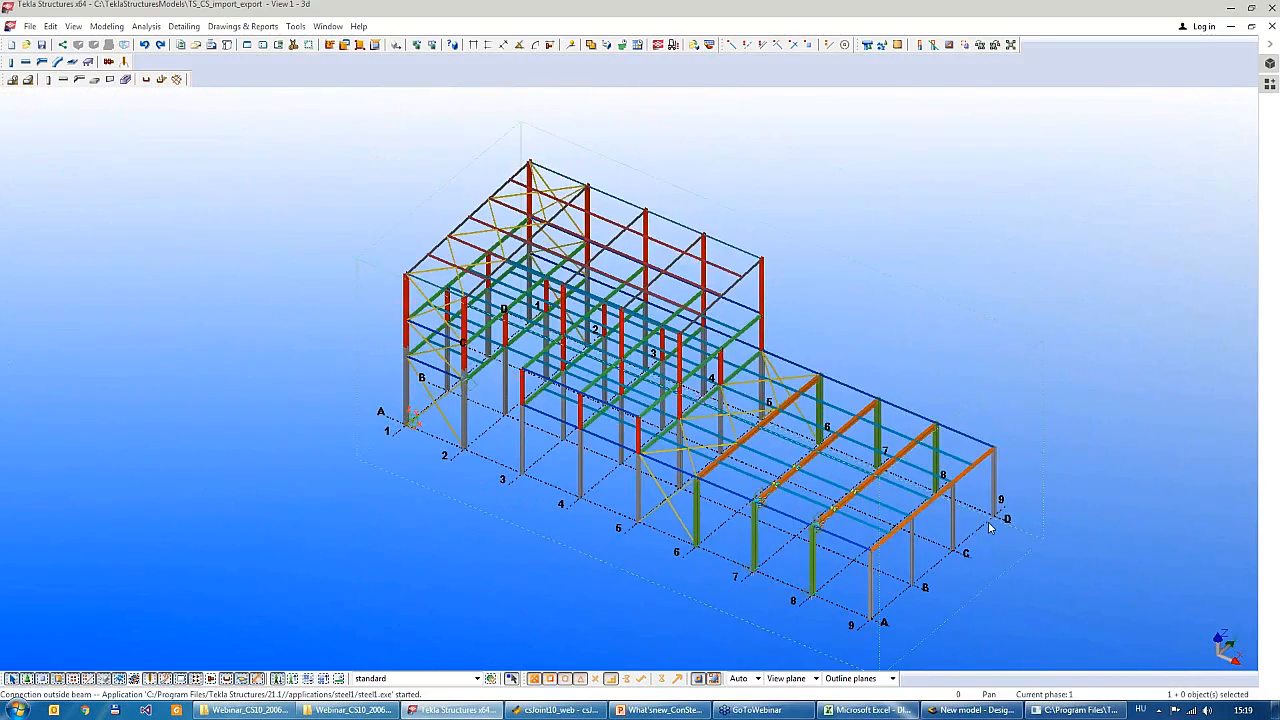
scroll(990, 528, up, 2)
click(948, 524)
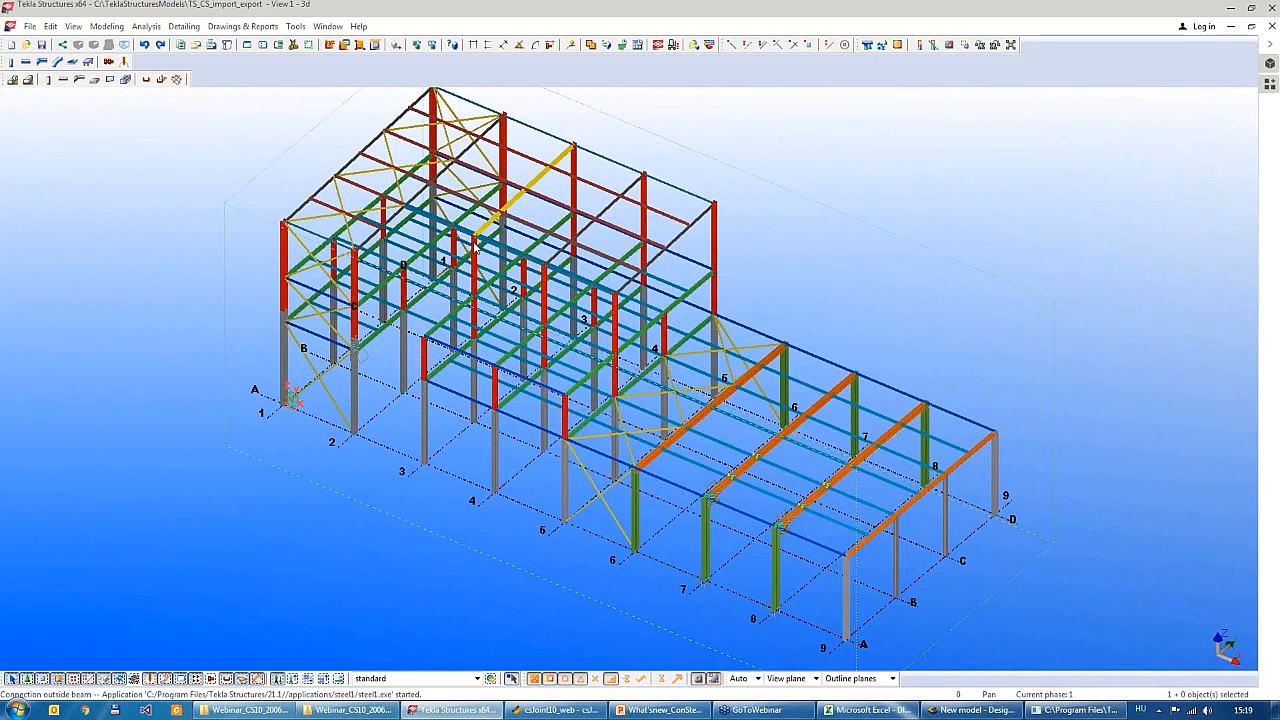
Inspect the exported haunch and end-plate joint where the rafter meets the column on grid line 7
scroll(700, 490, up, 5)
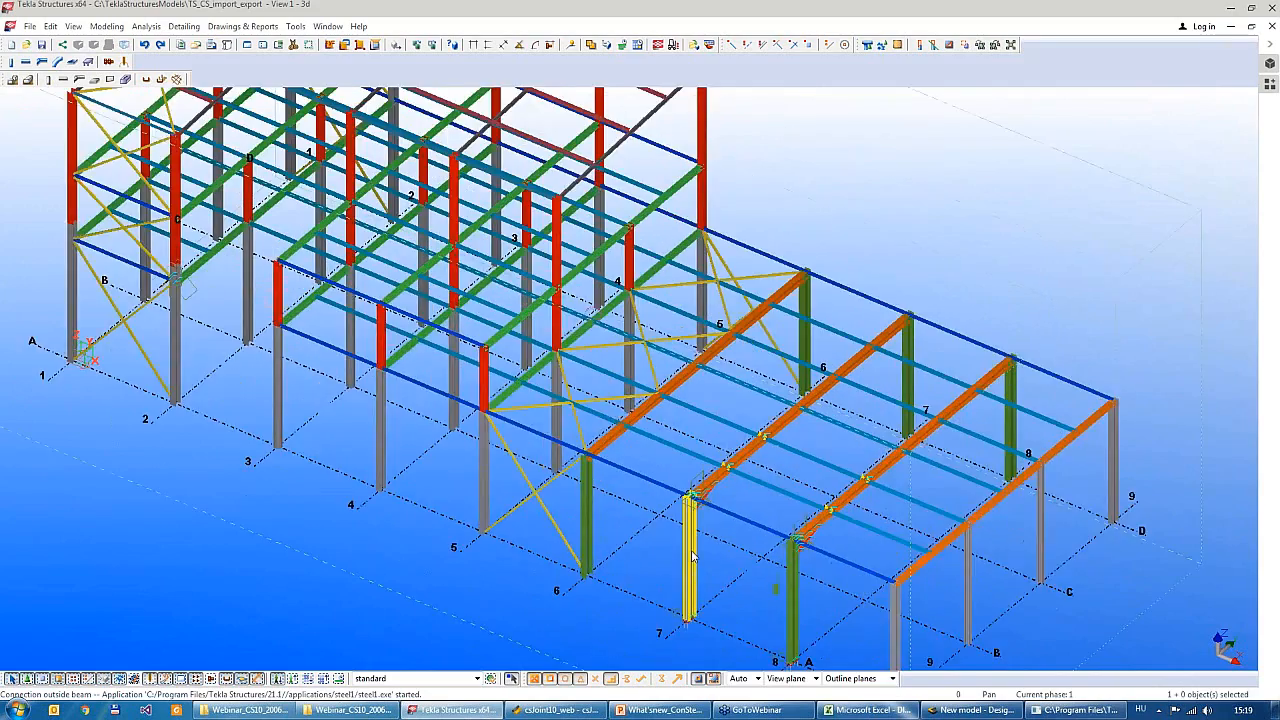
scroll(692, 484, up, 5)
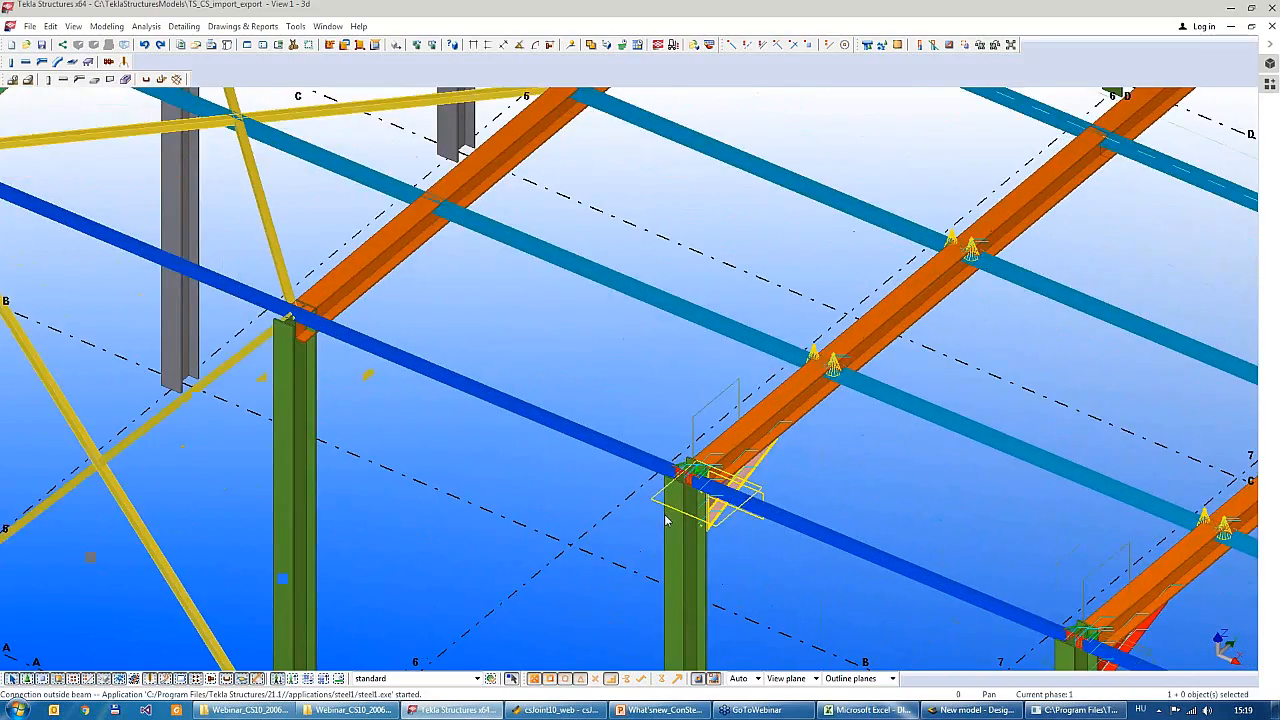
scroll(680, 581, up, 2)
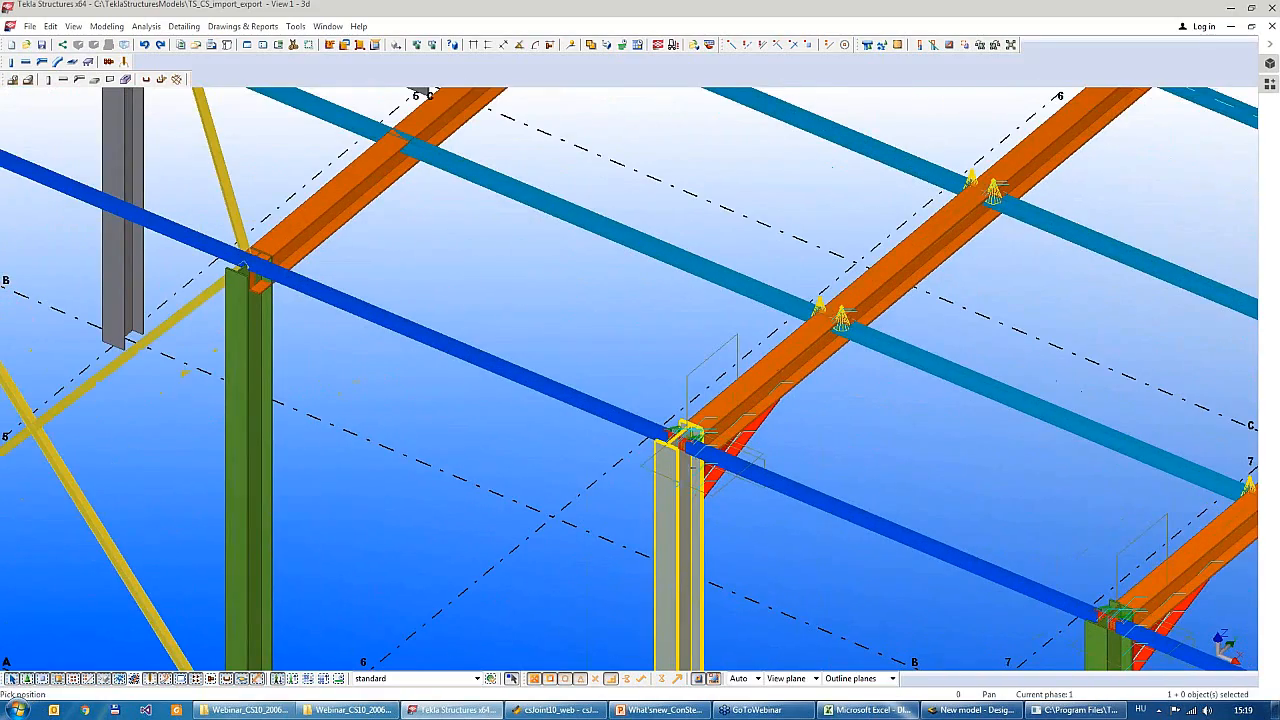
click(693, 465)
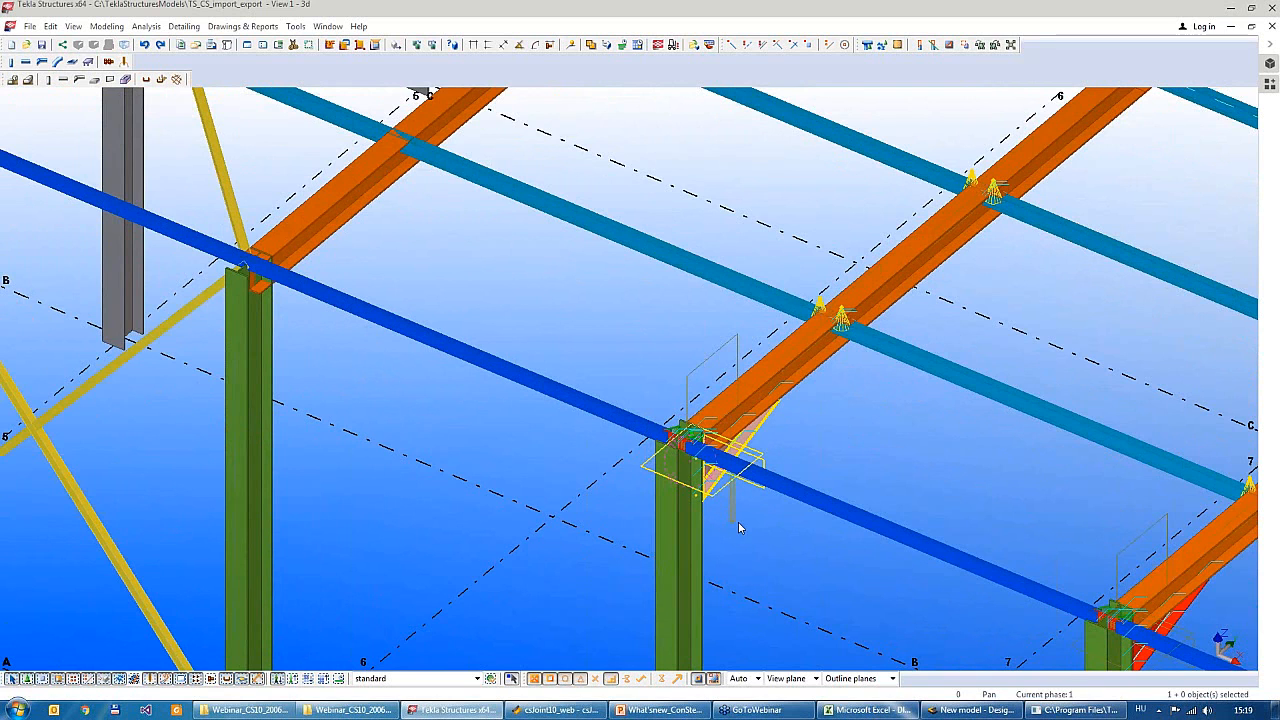
text(30)
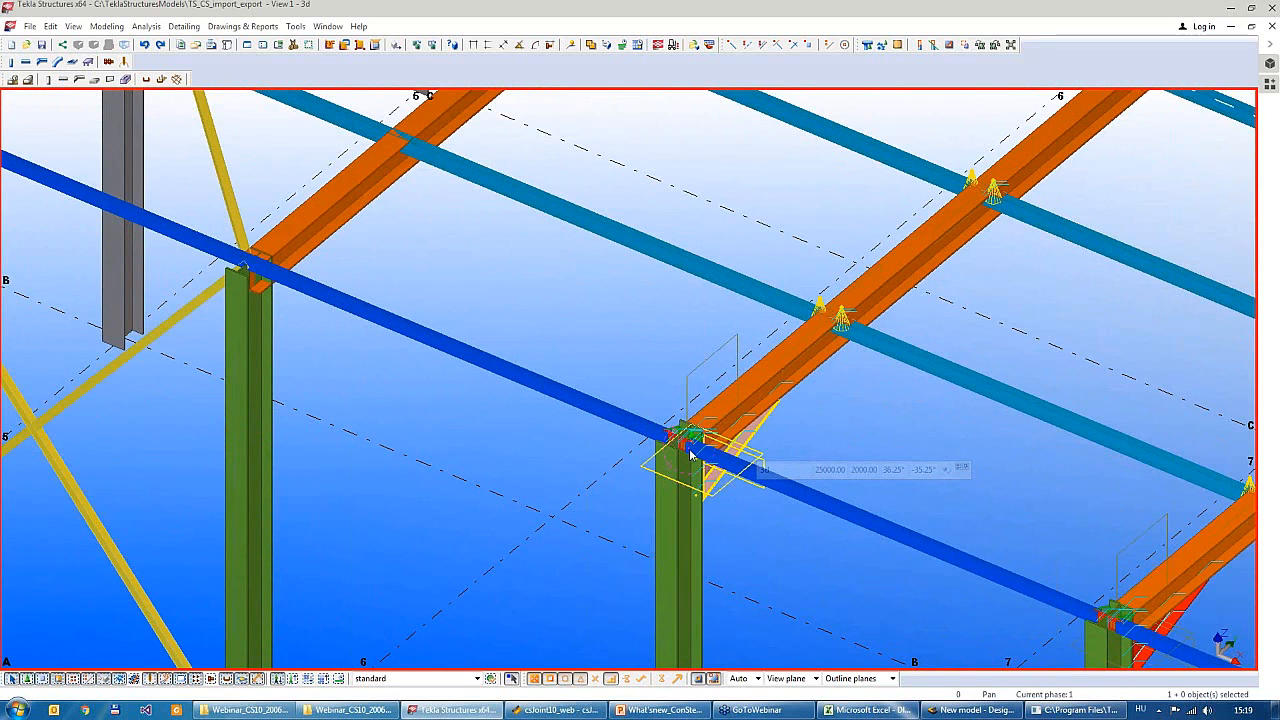
ctrl+middle_drag(728, 507, 663, 447)
scroll(663, 447, up, 6)
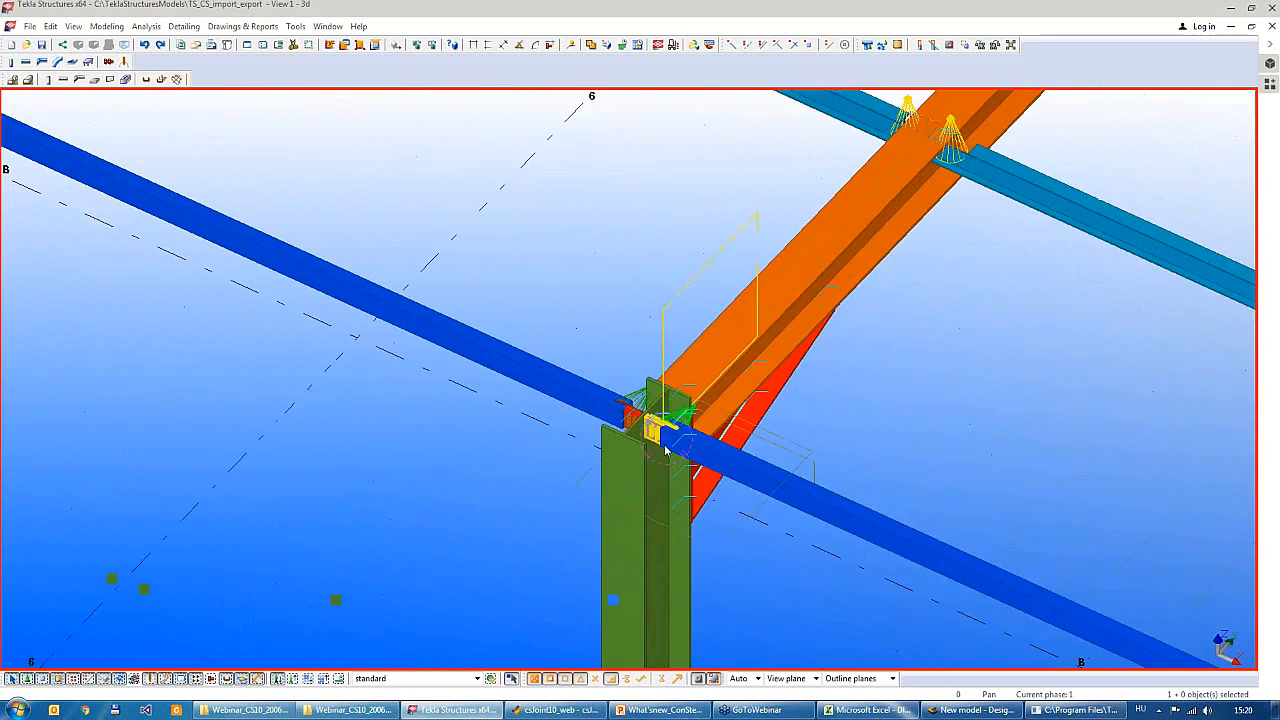
Examine the exported low-roof frames in Tekla Structures, including the haunches, rafter-to-purlin connections and column bases on grid lines 7 and 8
scroll(445, 441, down, 4)
scroll(455, 448, down, 3)
scroll(620, 337, up, 5)
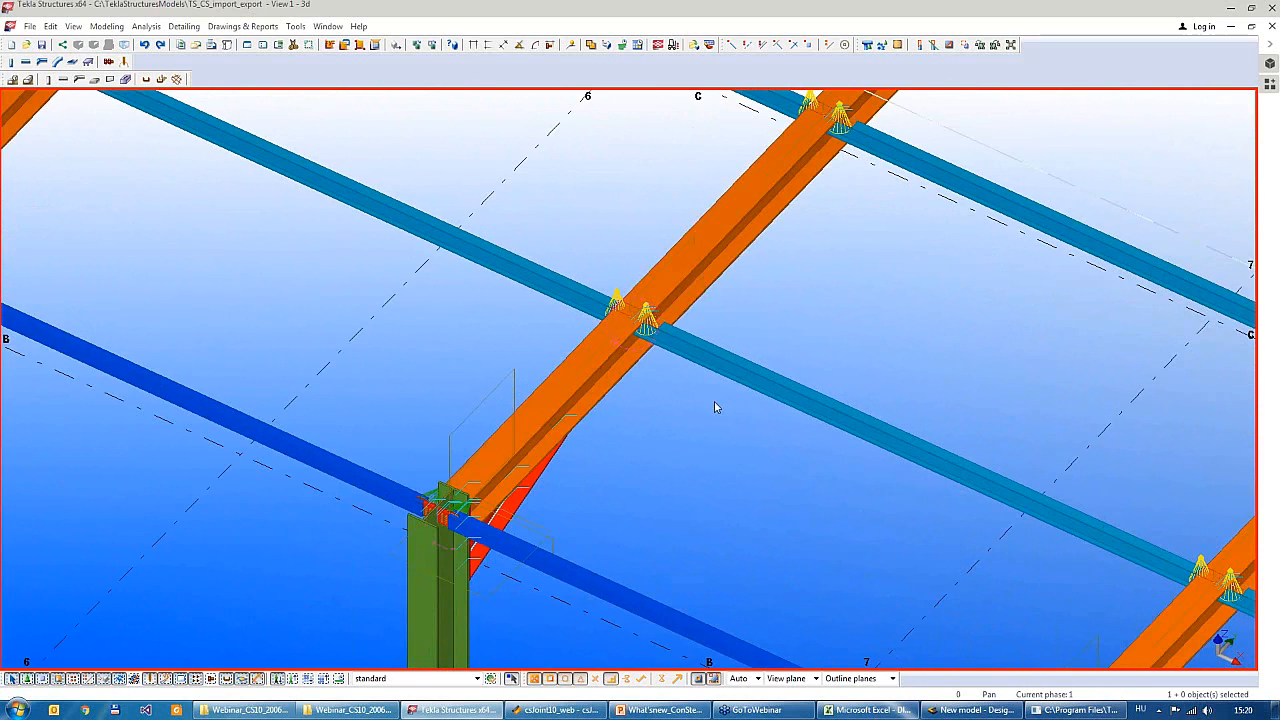
scroll(670, 360, down, 4)
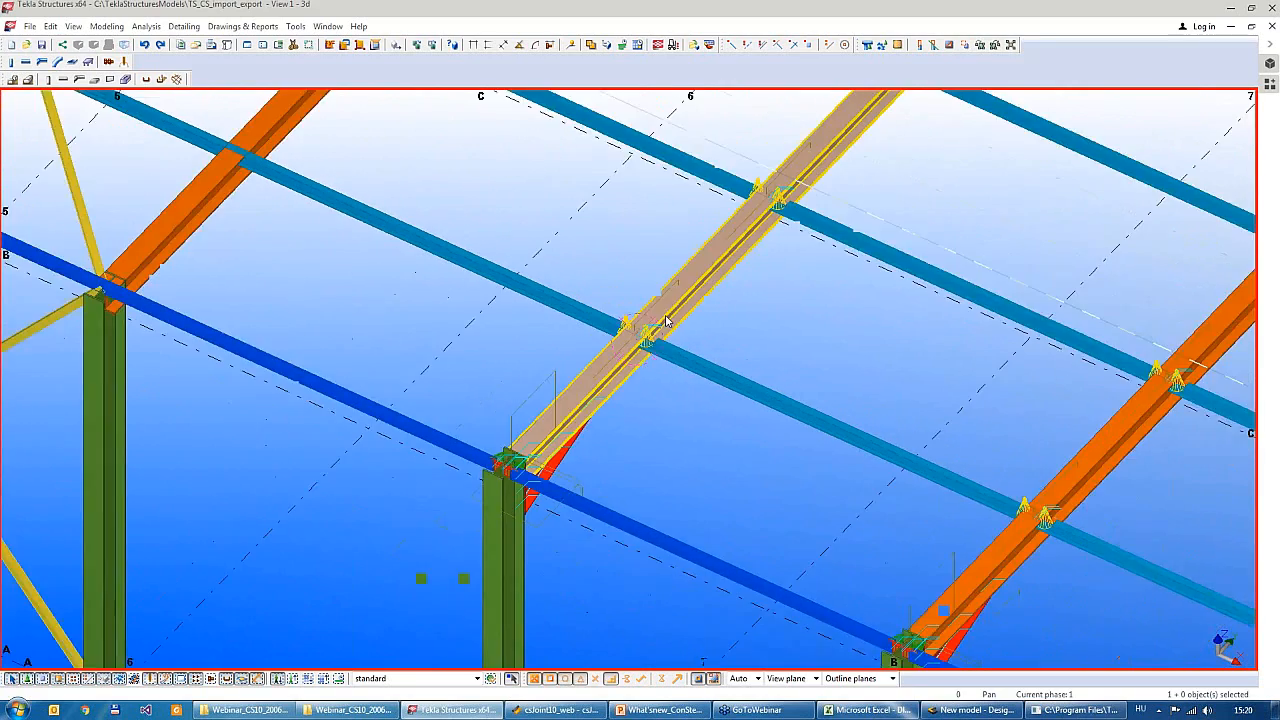
scroll(676, 405, up, 4)
ctrl+middle_drag(710, 408, 576, 566)
scroll(578, 562, up, 3)
scroll(482, 476, down, 5)
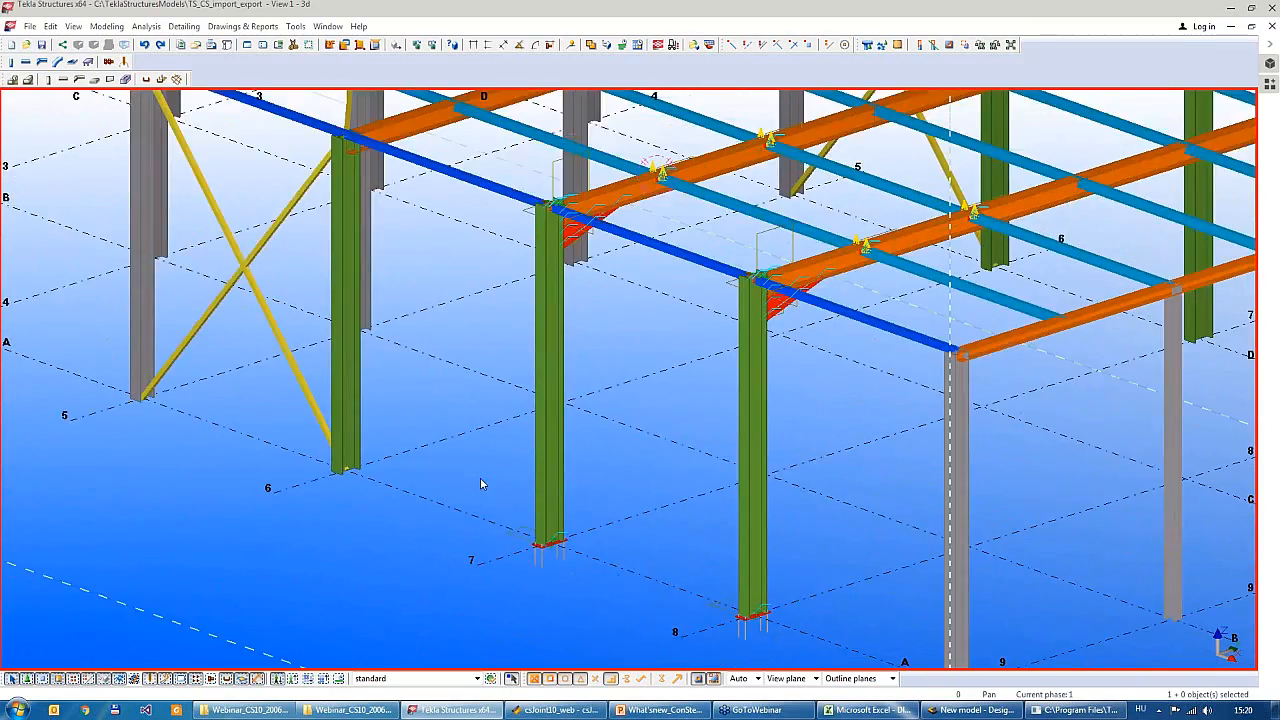
middle_drag(545, 484, 685, 503)
middle_drag(720, 568, 855, 591)
scroll(866, 556, down, 2)
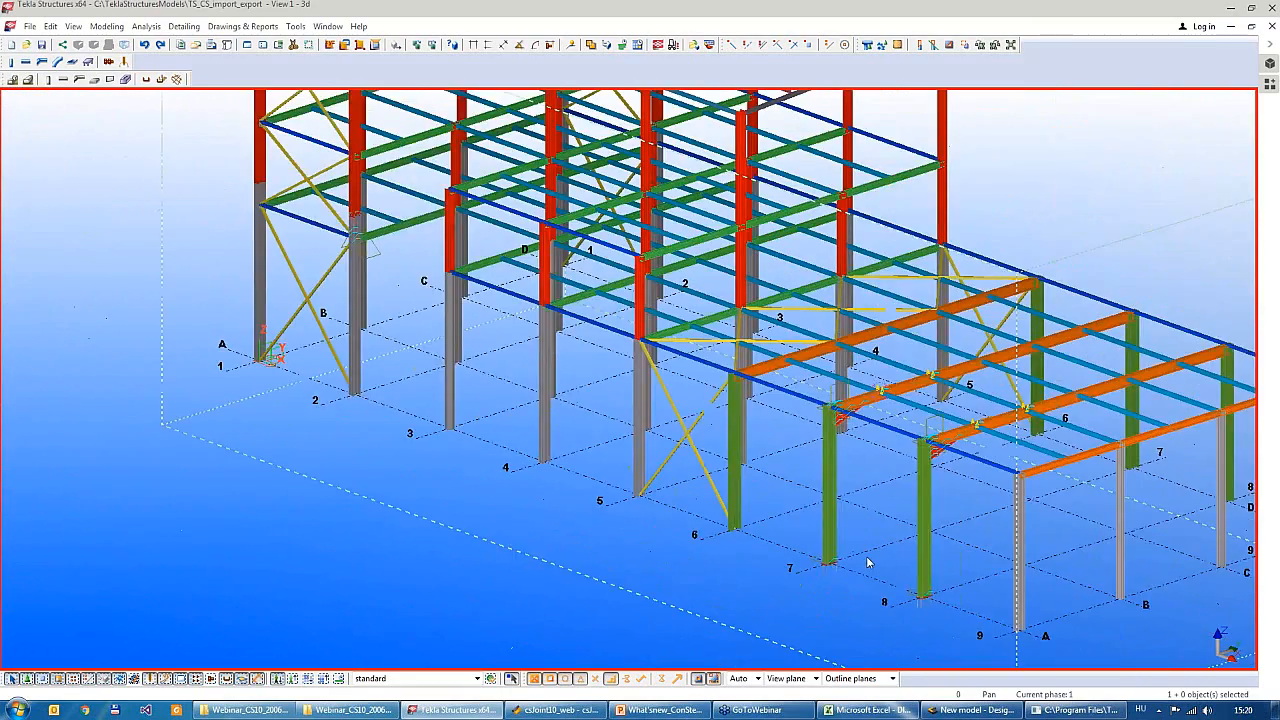
Inspect the gusset plate joint connecting the beam and the two braces to the column at grid point A-2
middle_drag(557, 457, 737, 491)
middle_drag(540, 285, 555, 290)
scroll(480, 256, up, 2)
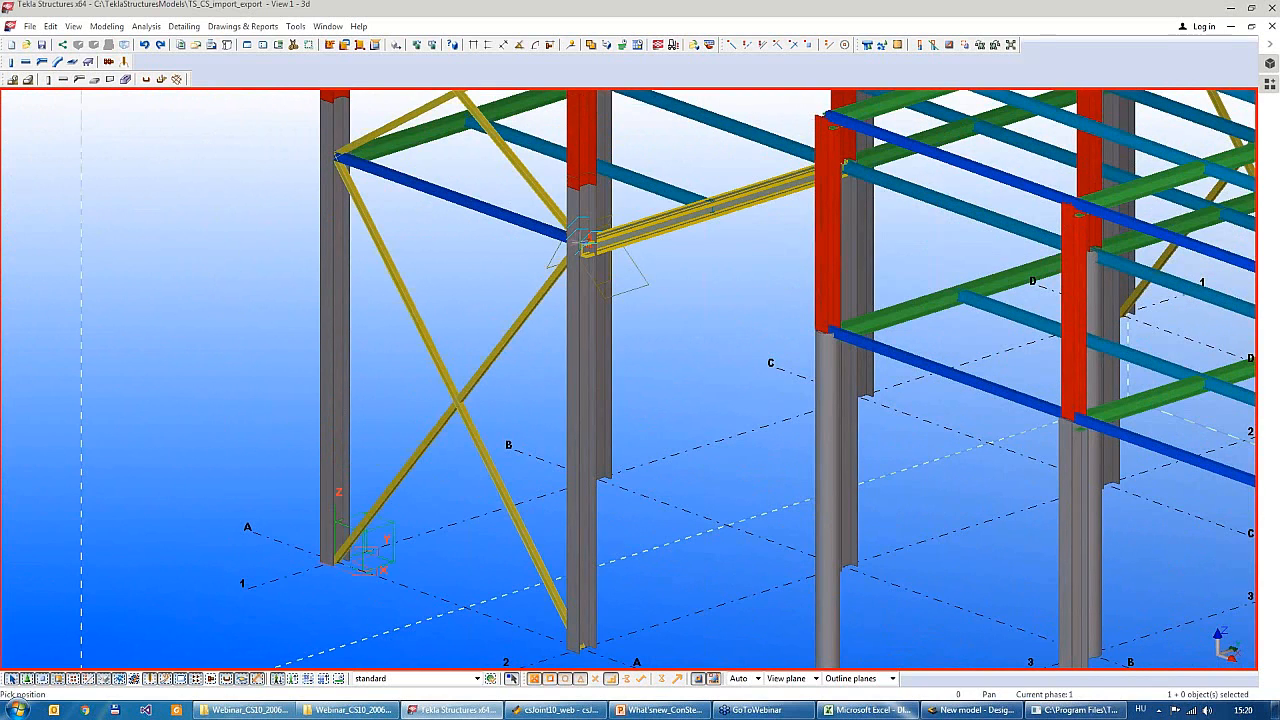
click(572, 272)
ctrl+middle_drag(572, 272, 733, 267)
scroll(600, 272, up, 5)
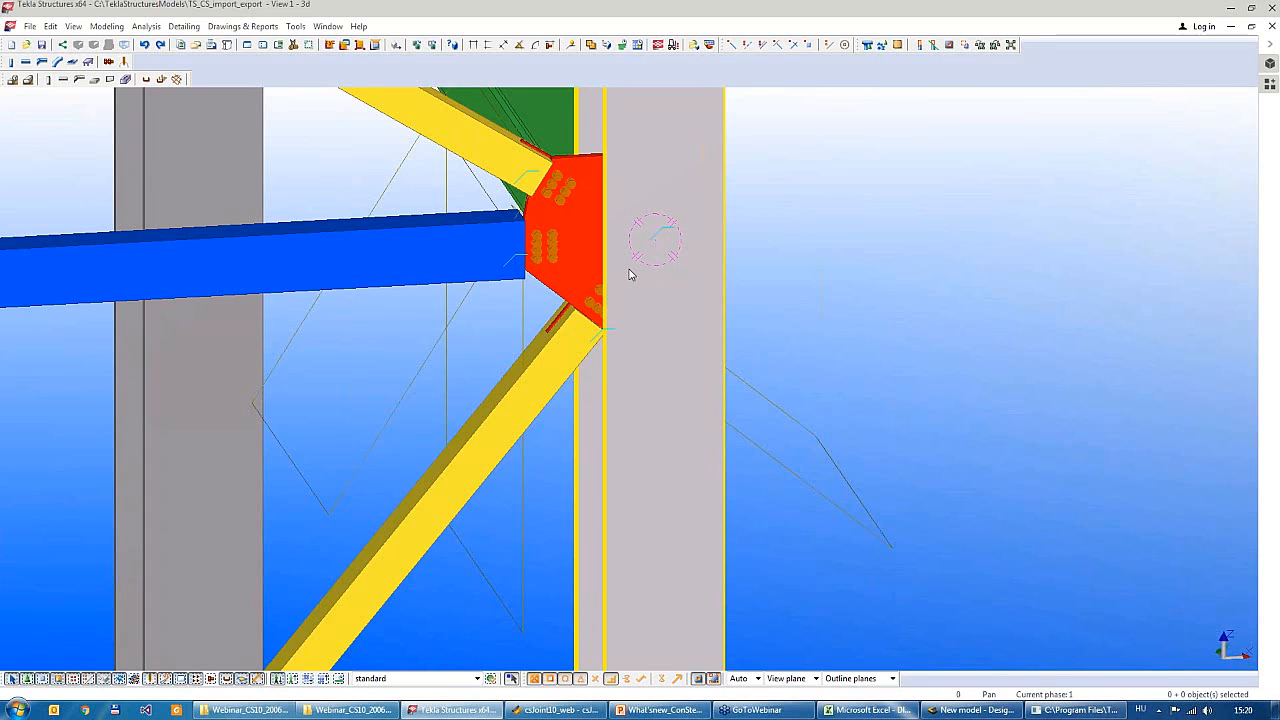
Switch to csJoint and start a new beam-to-column joint with a beam connected to the right flange of the HEA 200 column
click(555, 709)
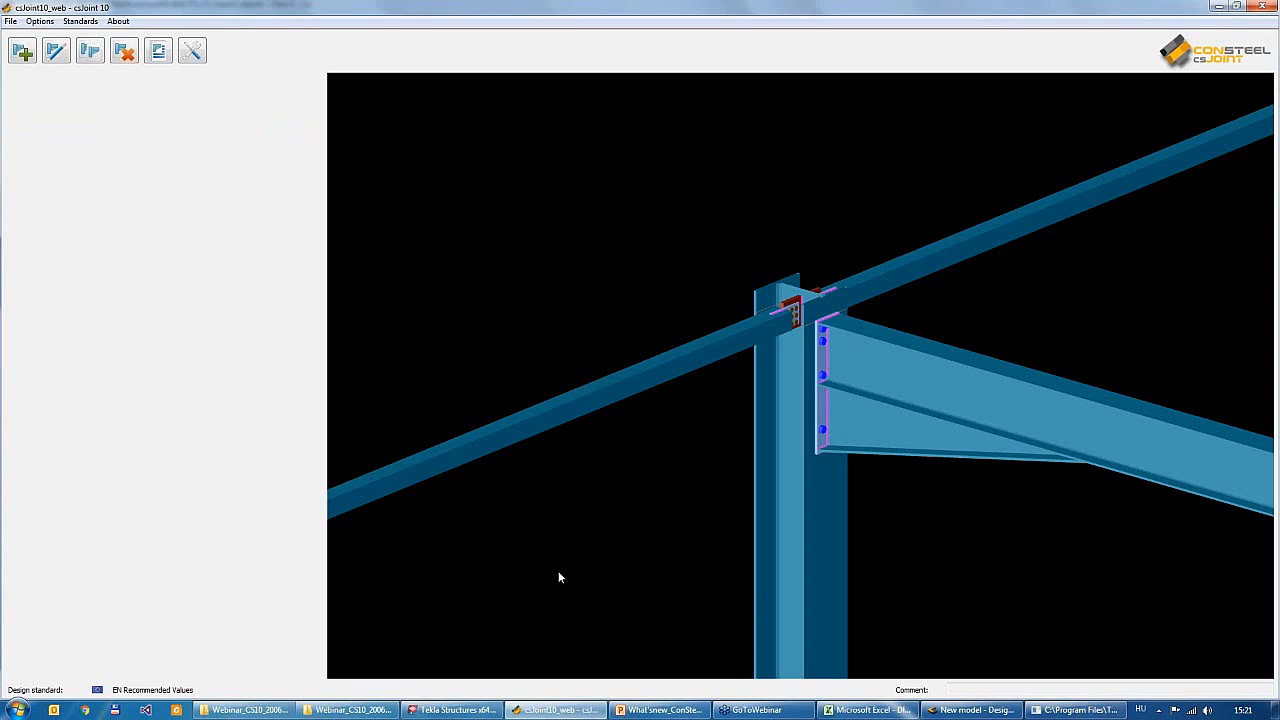
click(22, 50)
click(262, 232)
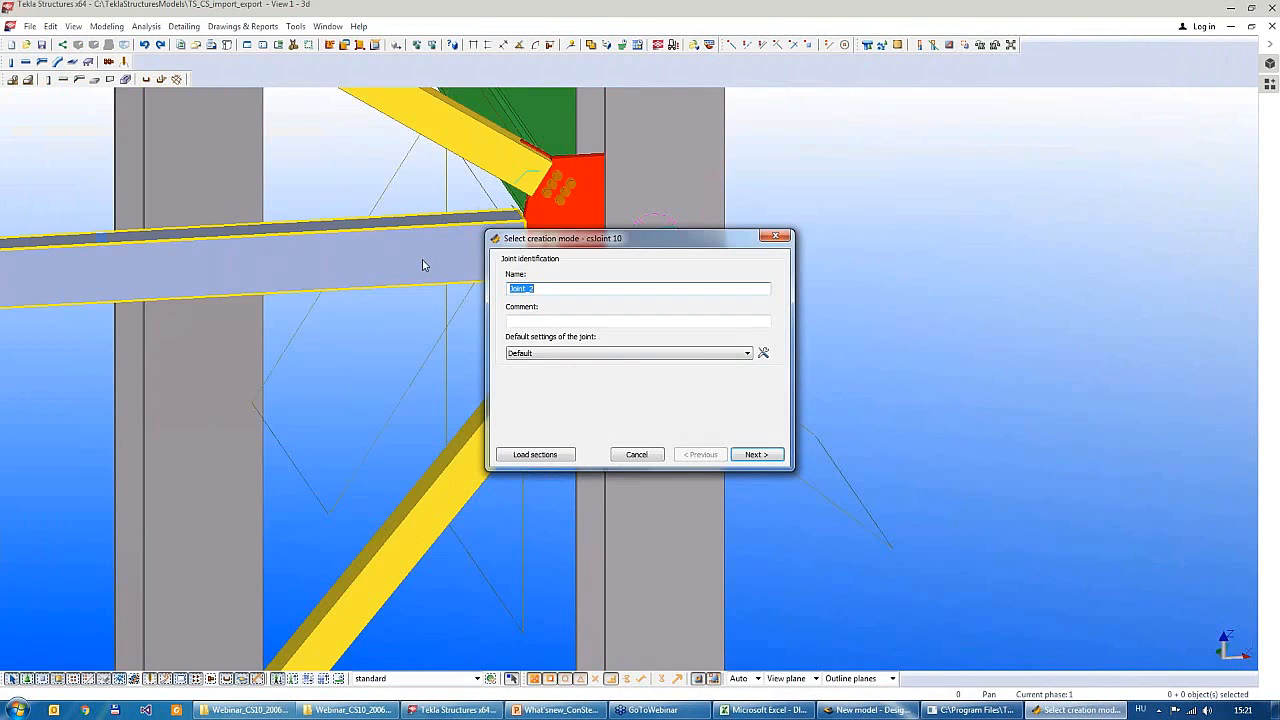
click(770, 455)
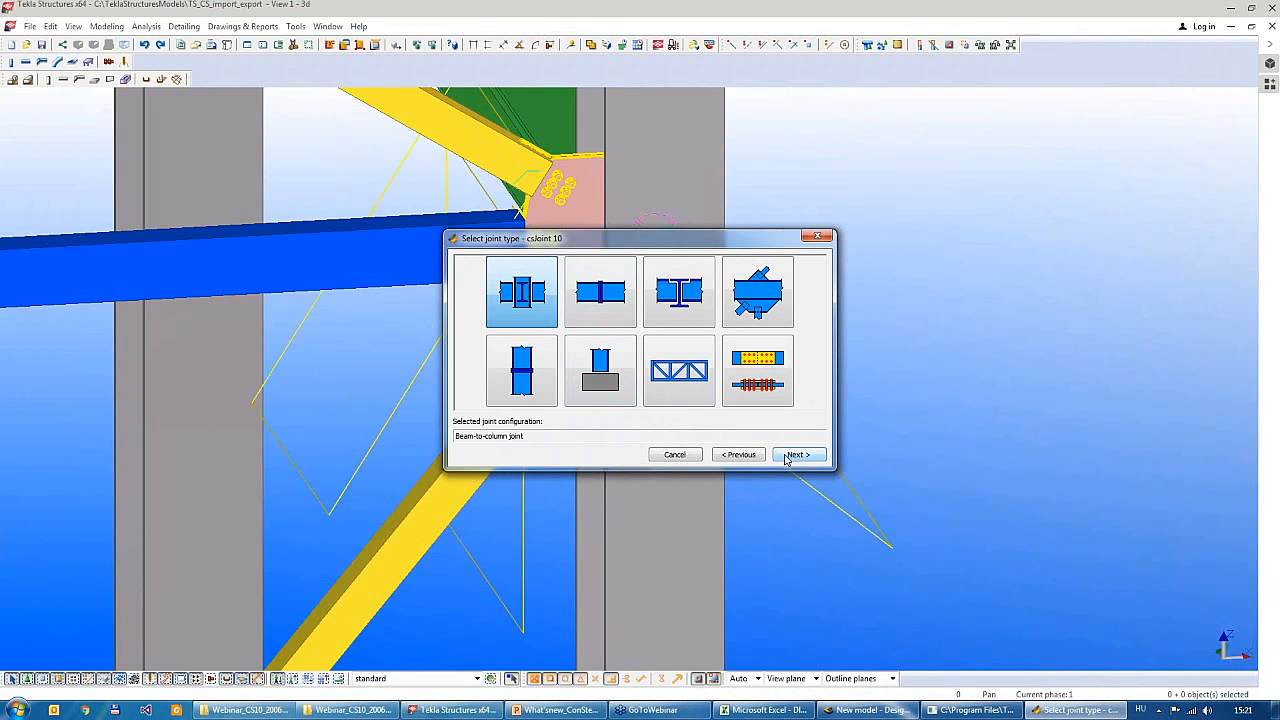
click(795, 456)
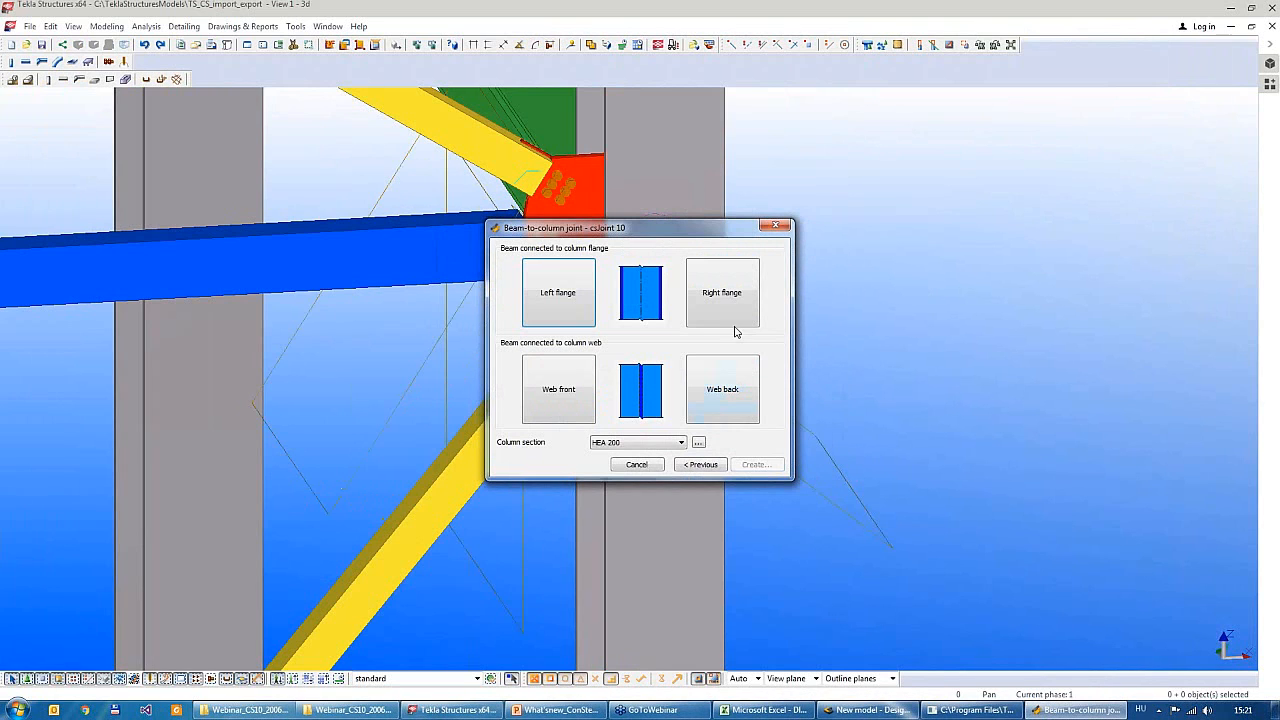
click(730, 311)
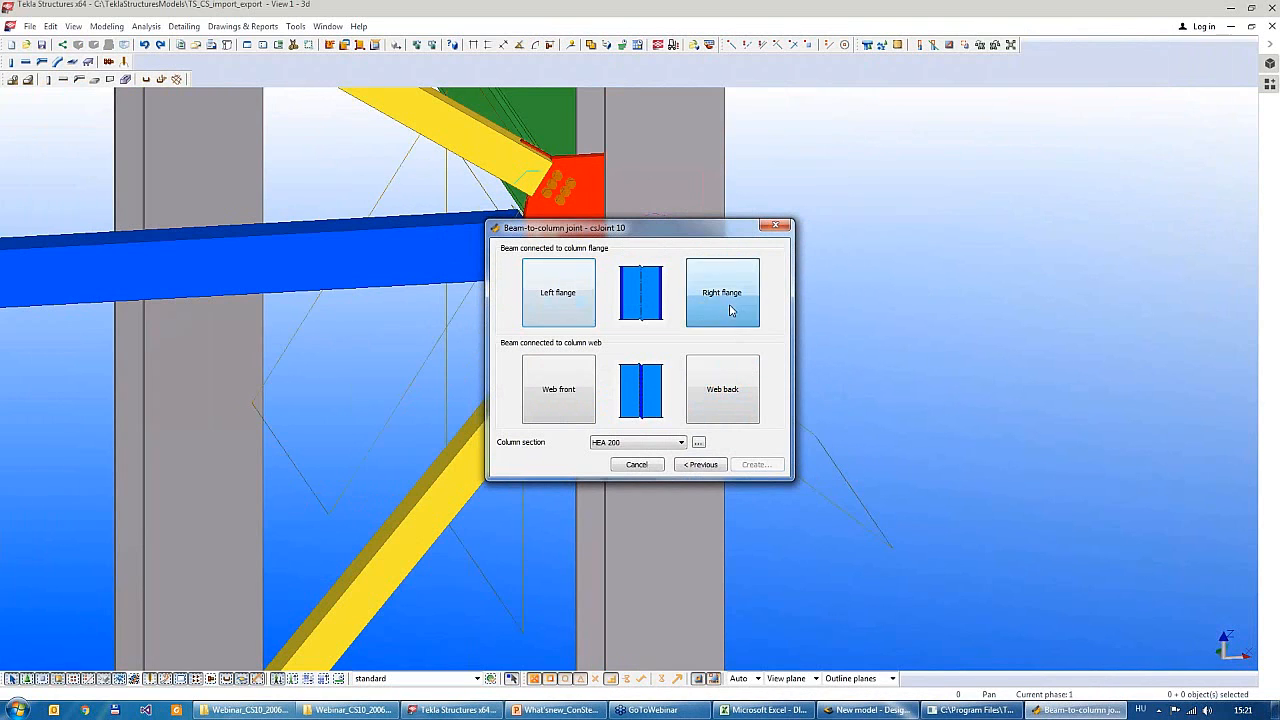
Examine the gusset plate's middle-edge connection types: double plate flange, splice plate and angle brace, with their available section types
click(614, 299)
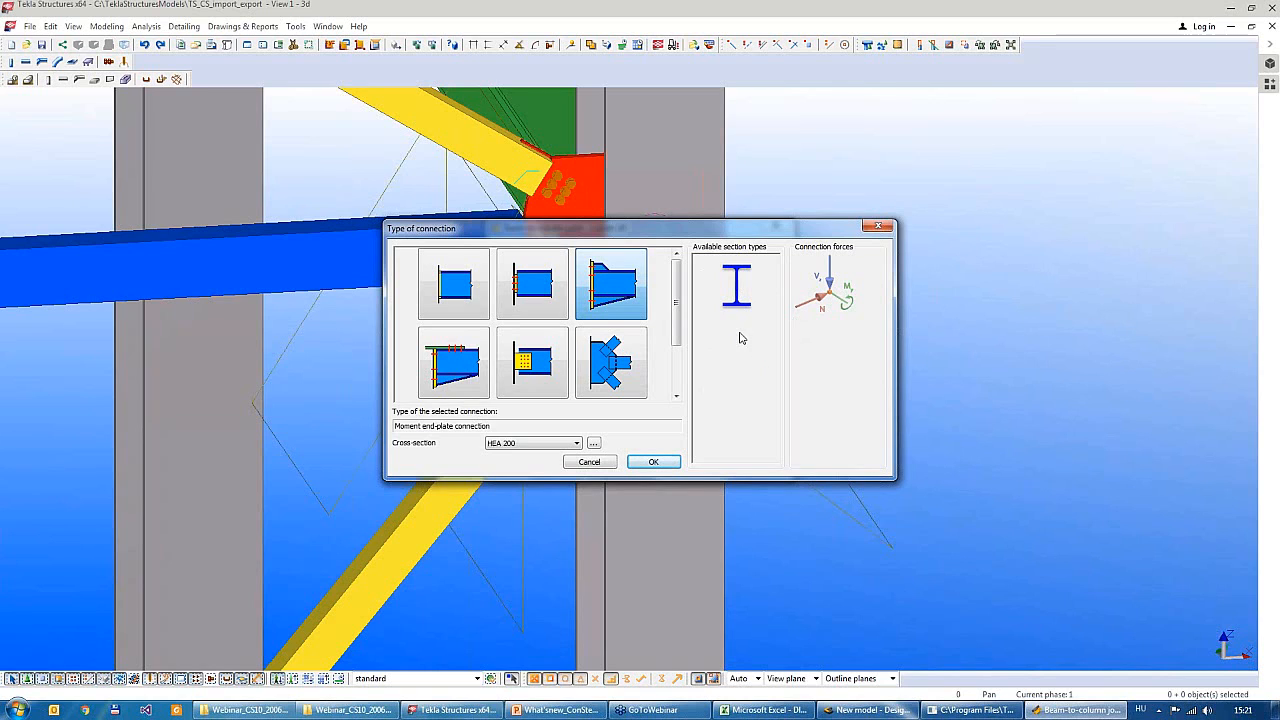
double_click(612, 368)
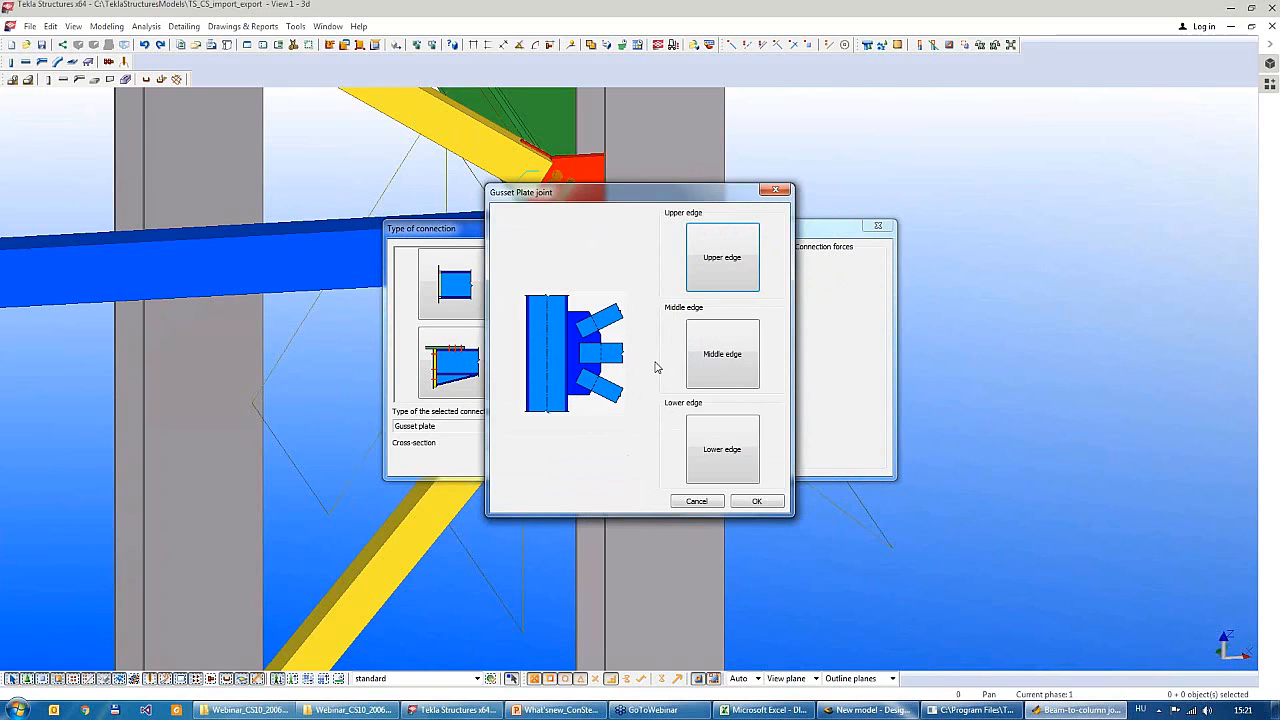
click(721, 356)
click(456, 283)
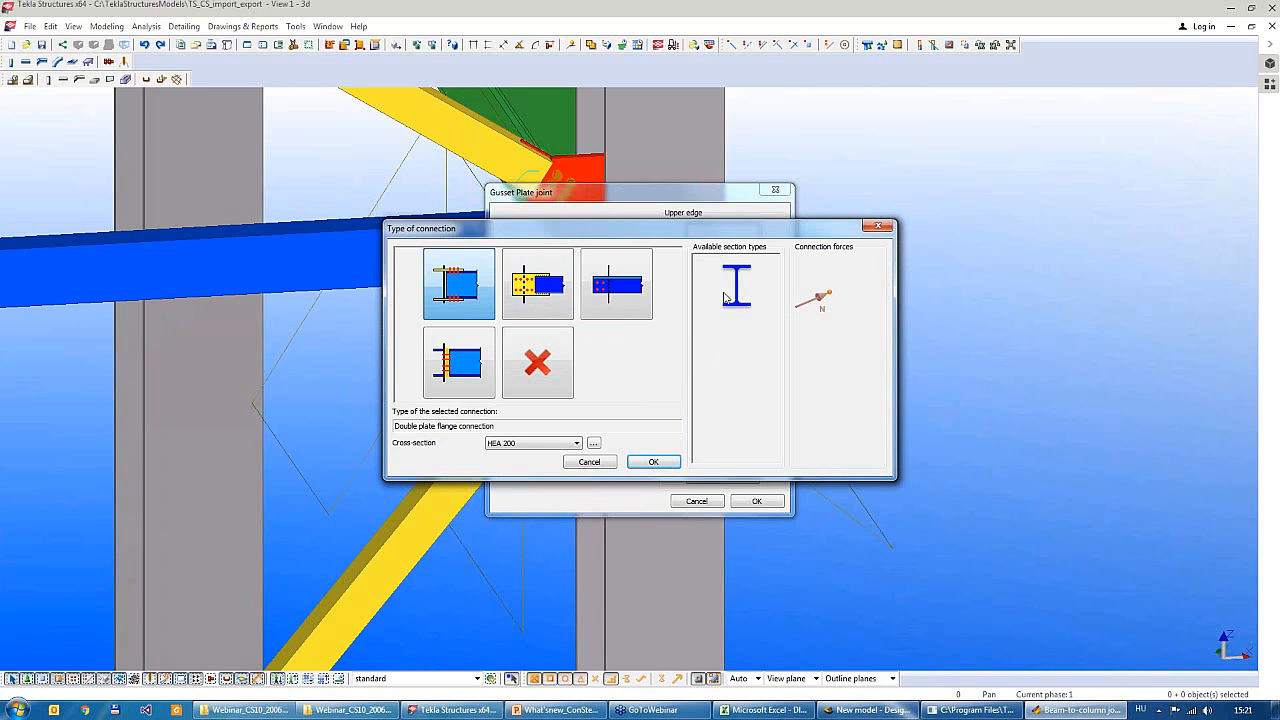
click(558, 292)
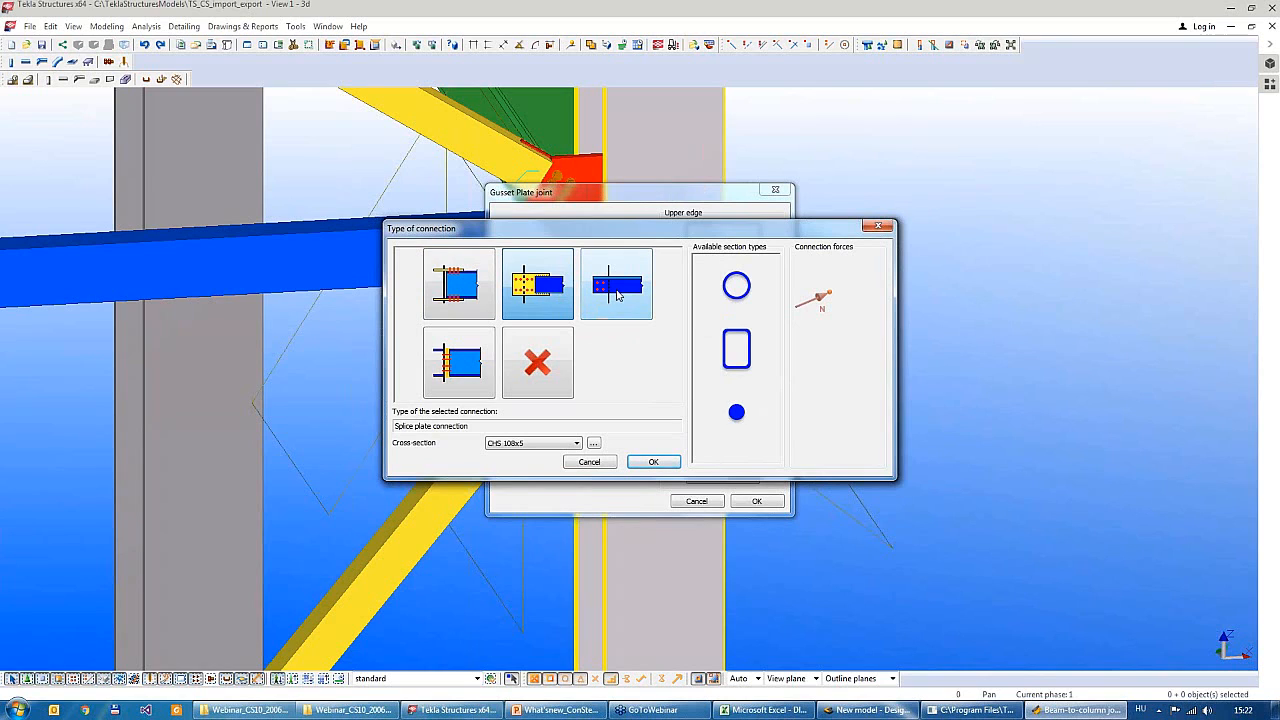
click(617, 294)
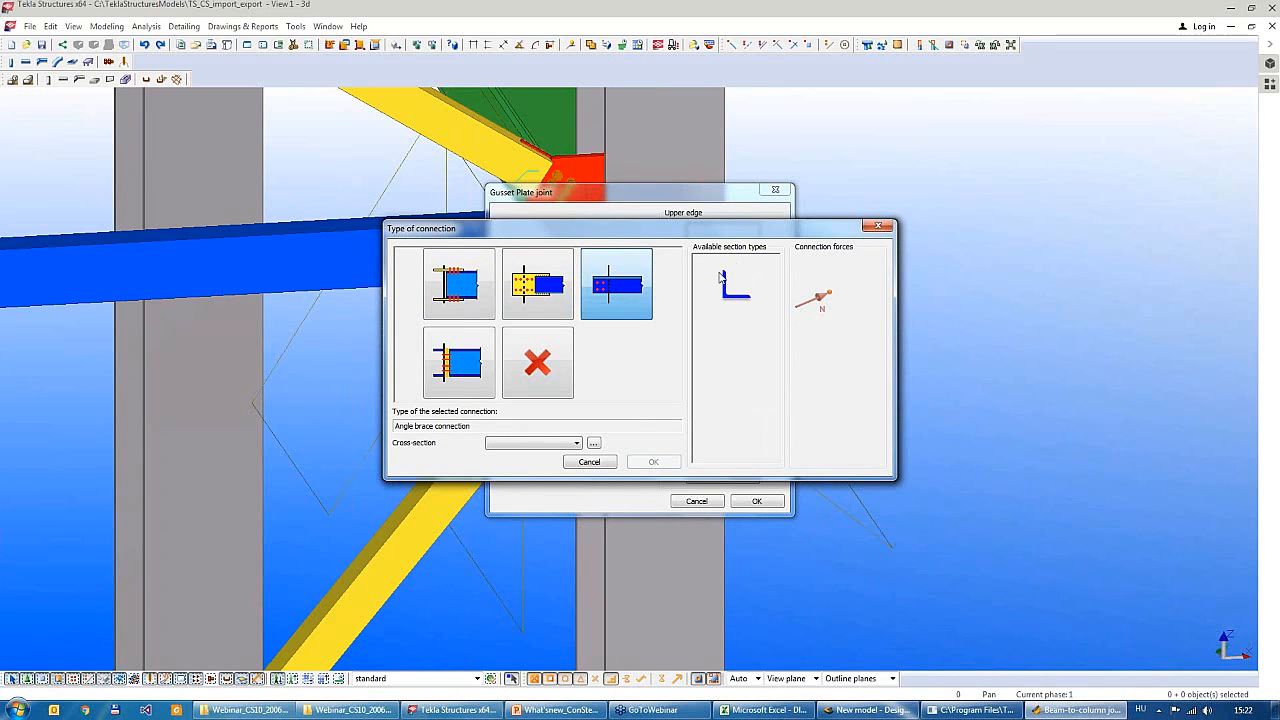
Cancel the gusset plate definition and abandon the new joint without creating it
click(587, 464)
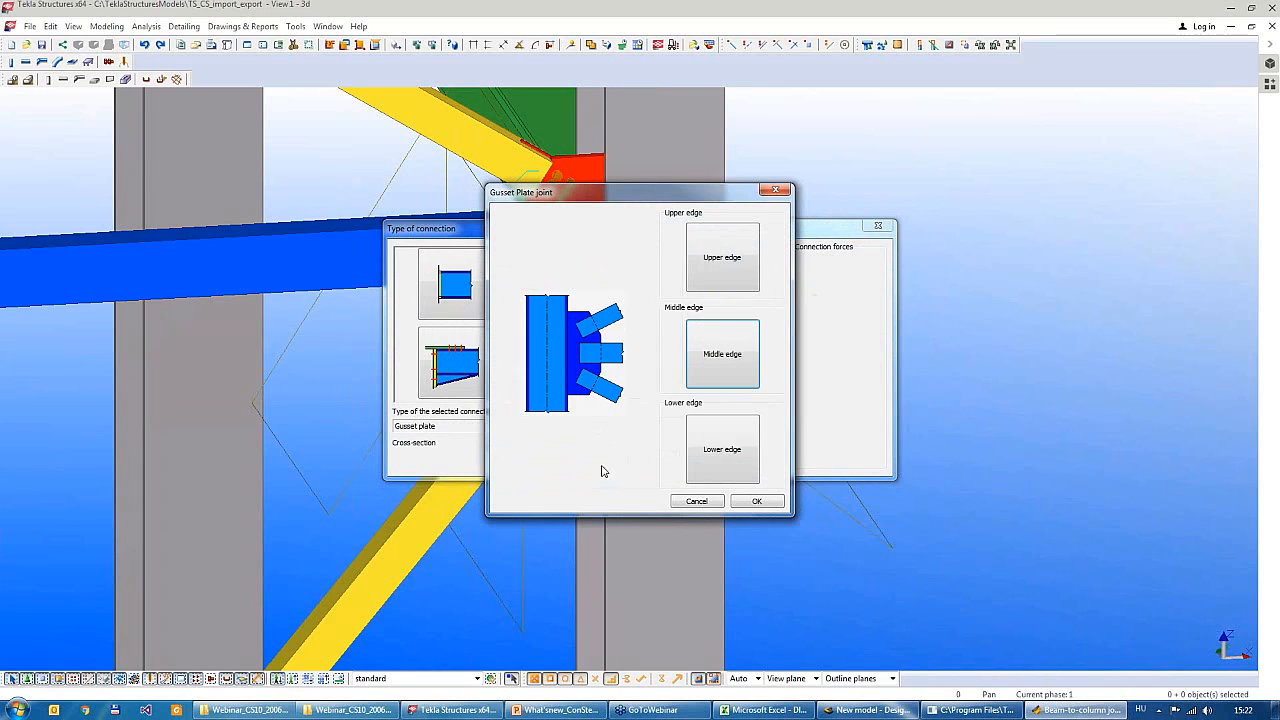
click(694, 500)
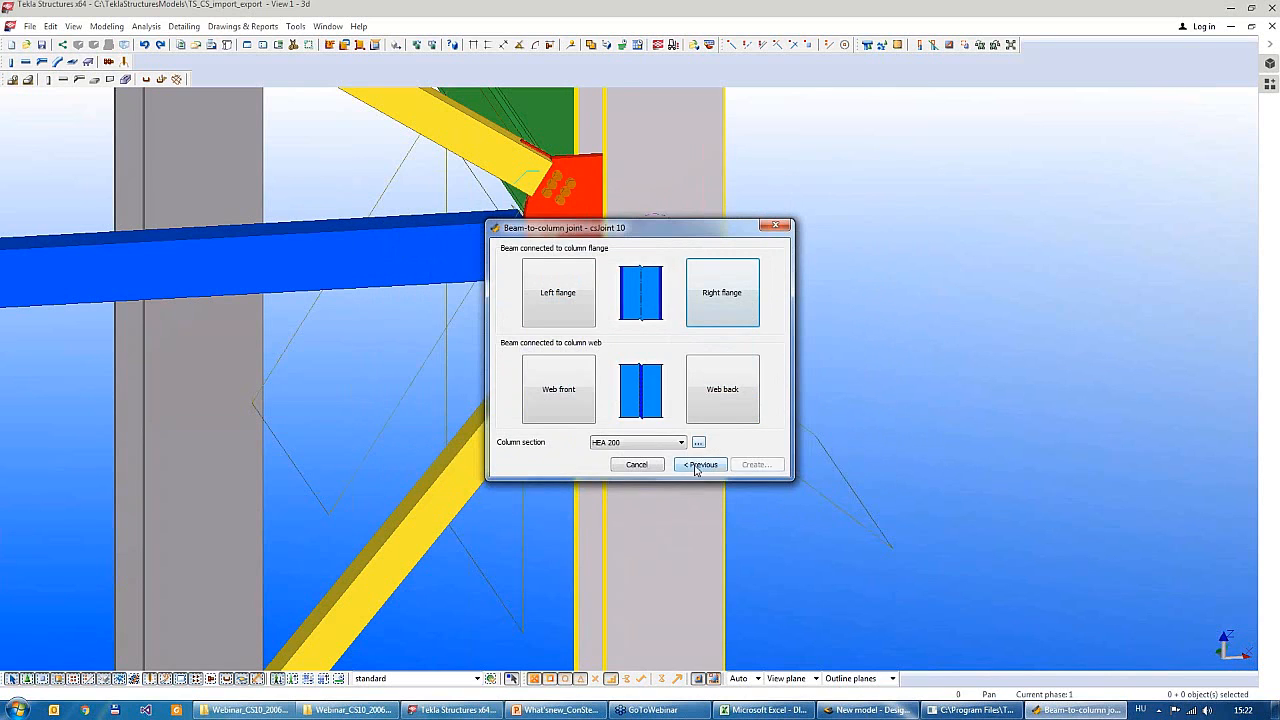
click(700, 464)
click(735, 455)
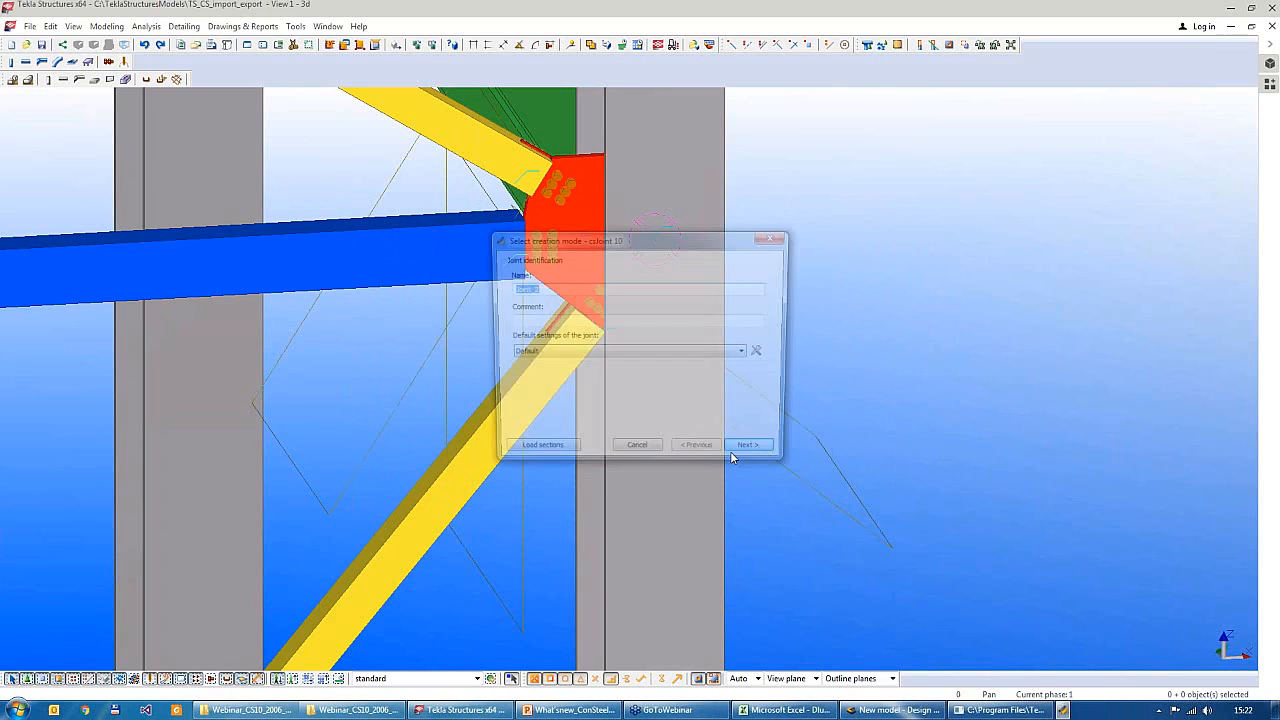
click(661, 455)
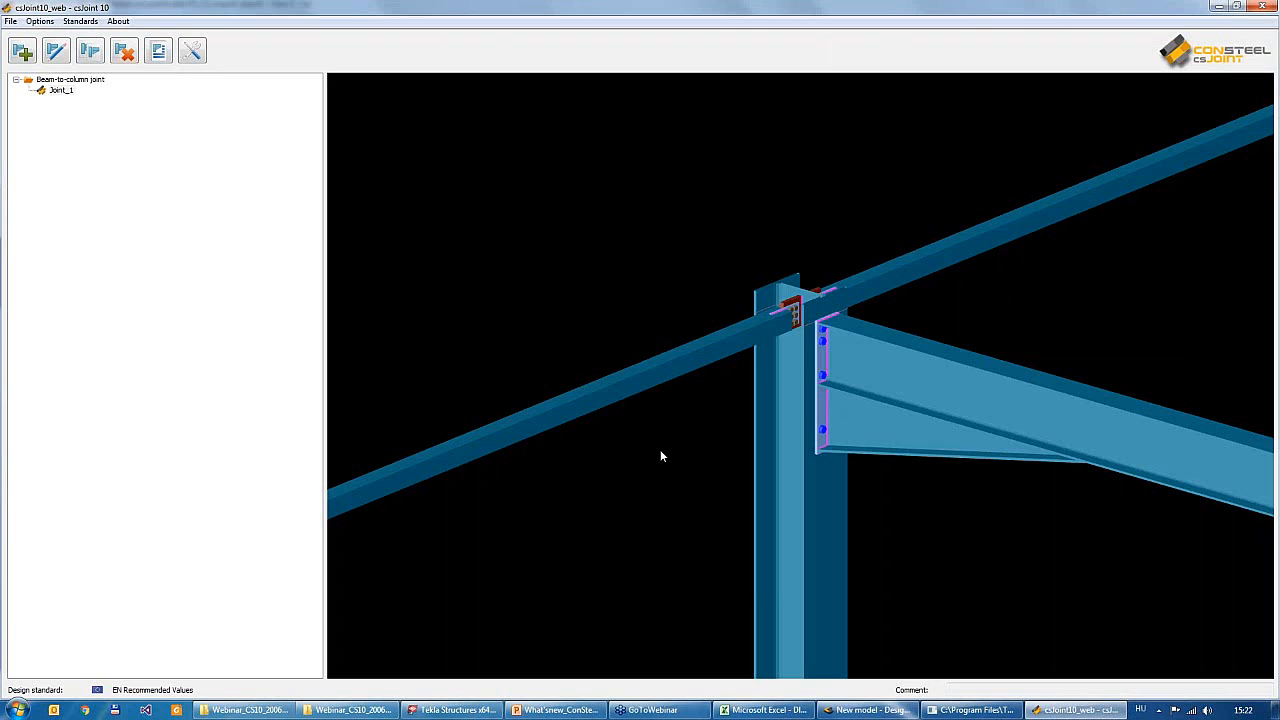
Open Joint_1 and start importing its user-defined joint loading from a table
click(62, 91)
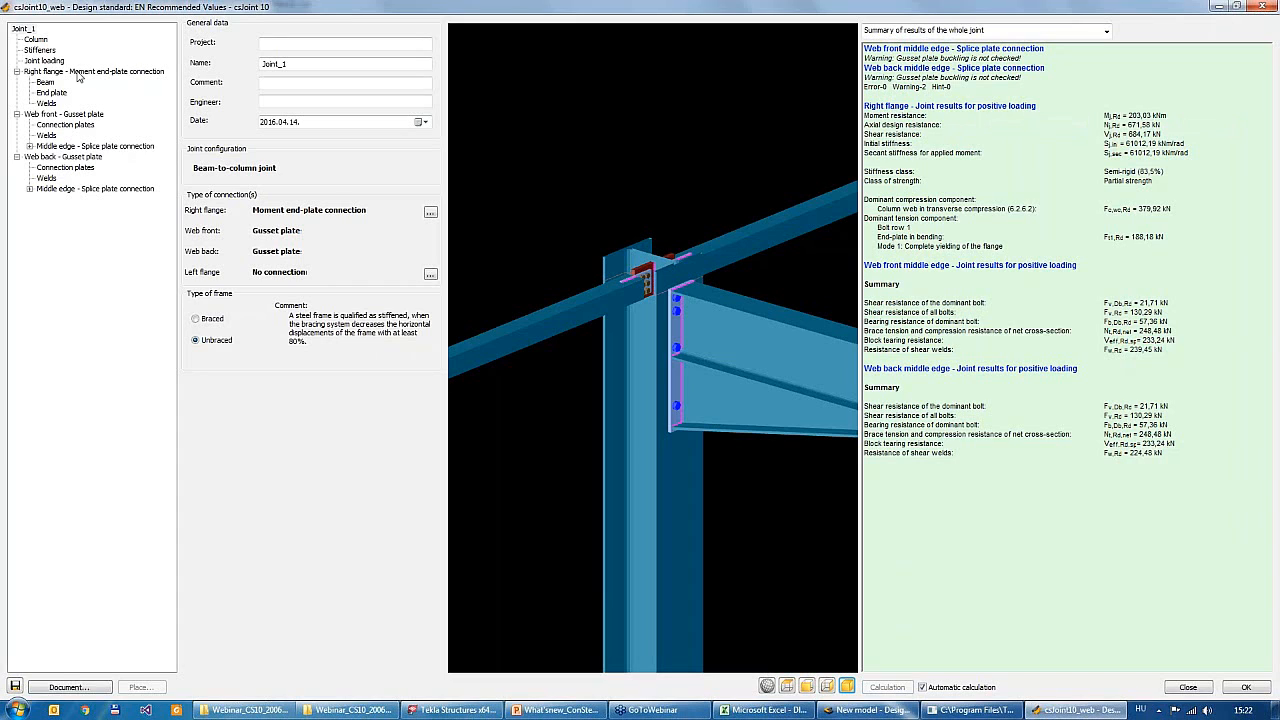
click(48, 61)
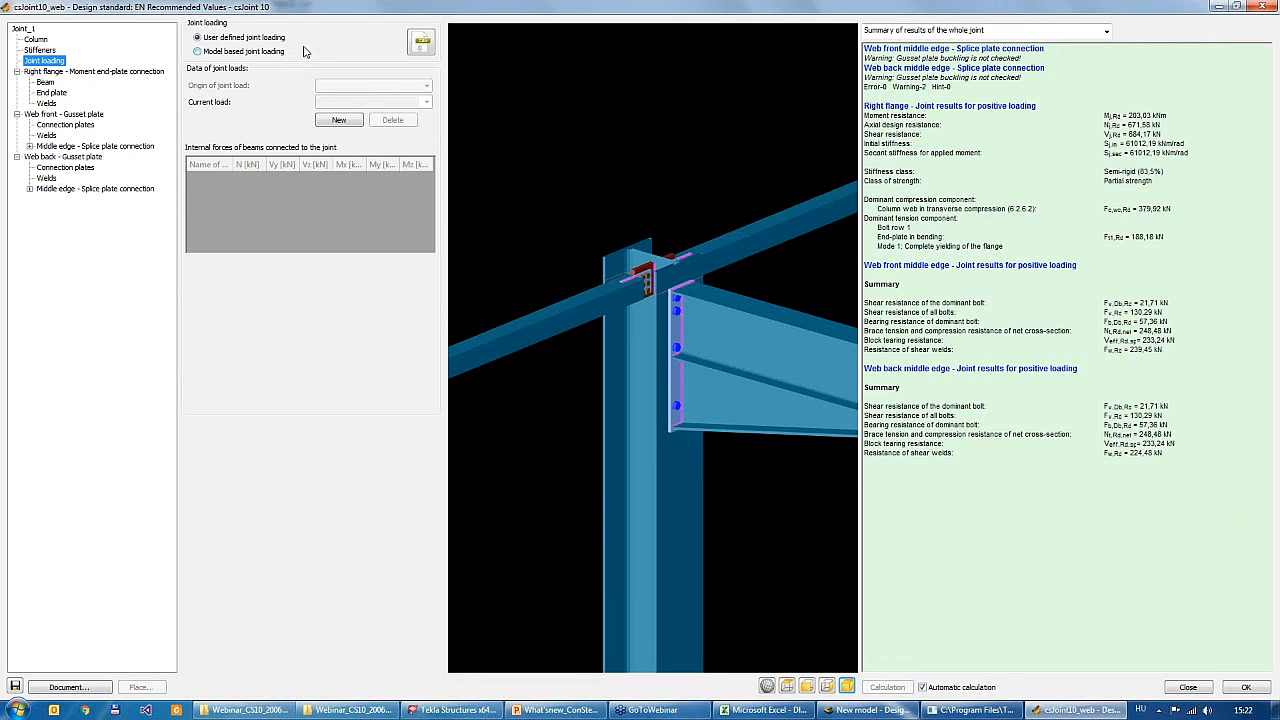
click(424, 44)
drag(340, 26, 544, 79)
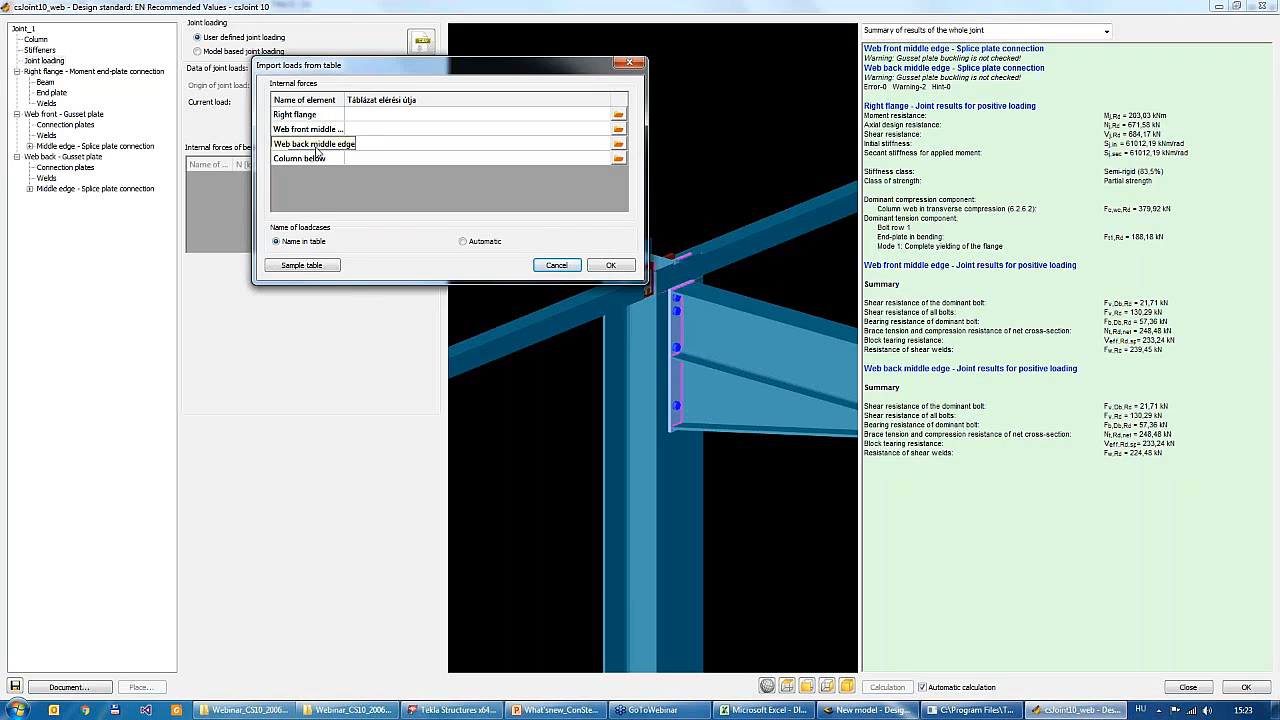
Open the sample load table in Excel, examine its load combination and internal force columns, and close it without saving
click(312, 268)
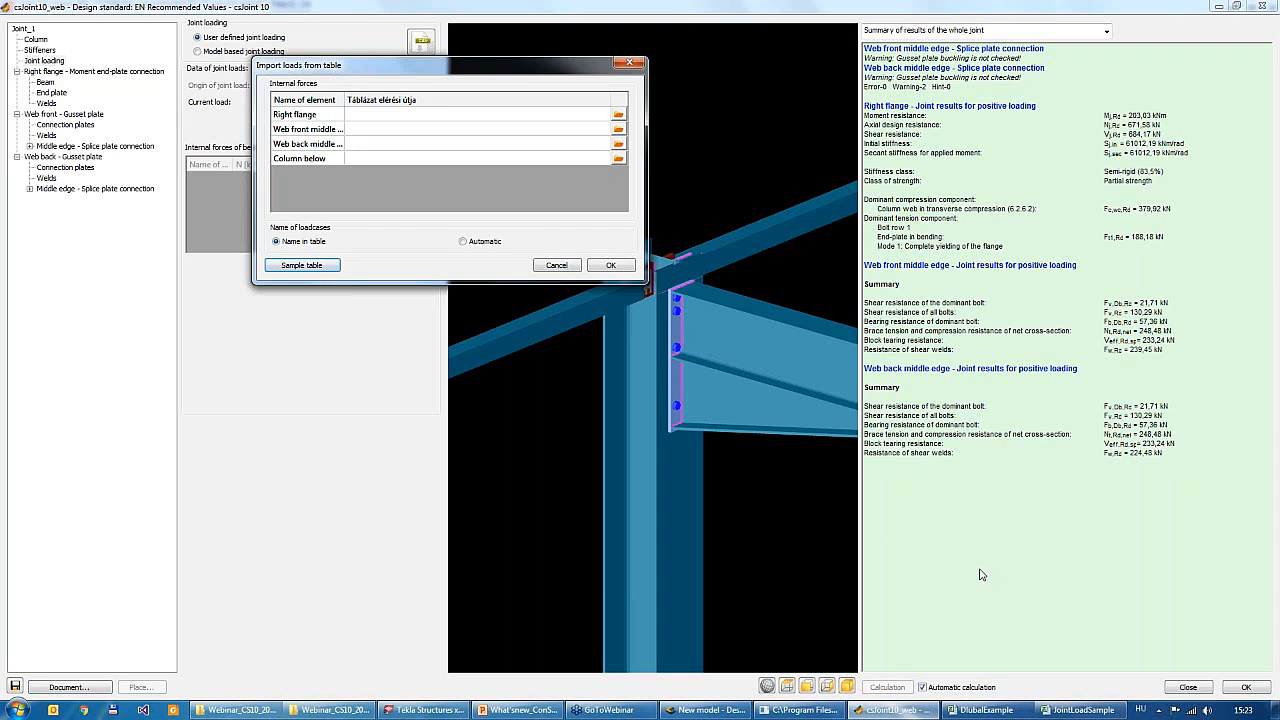
click(1055, 710)
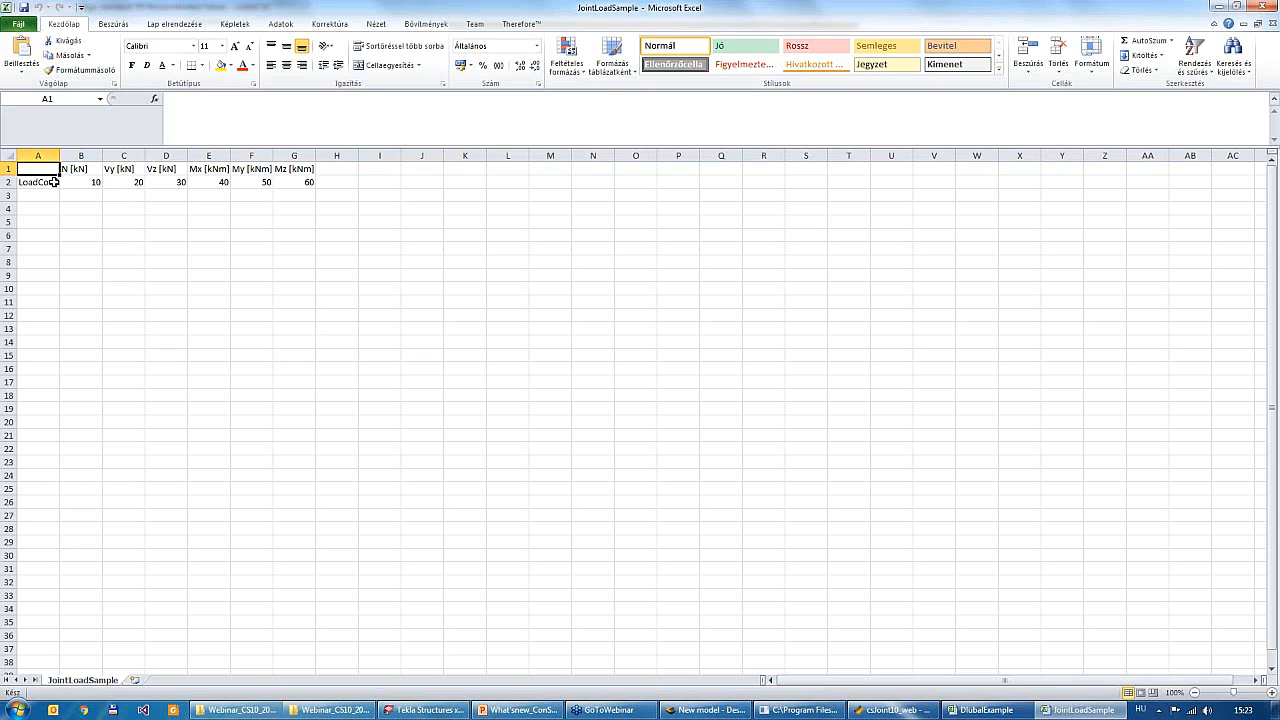
drag(61, 162, 180, 162)
click(137, 191)
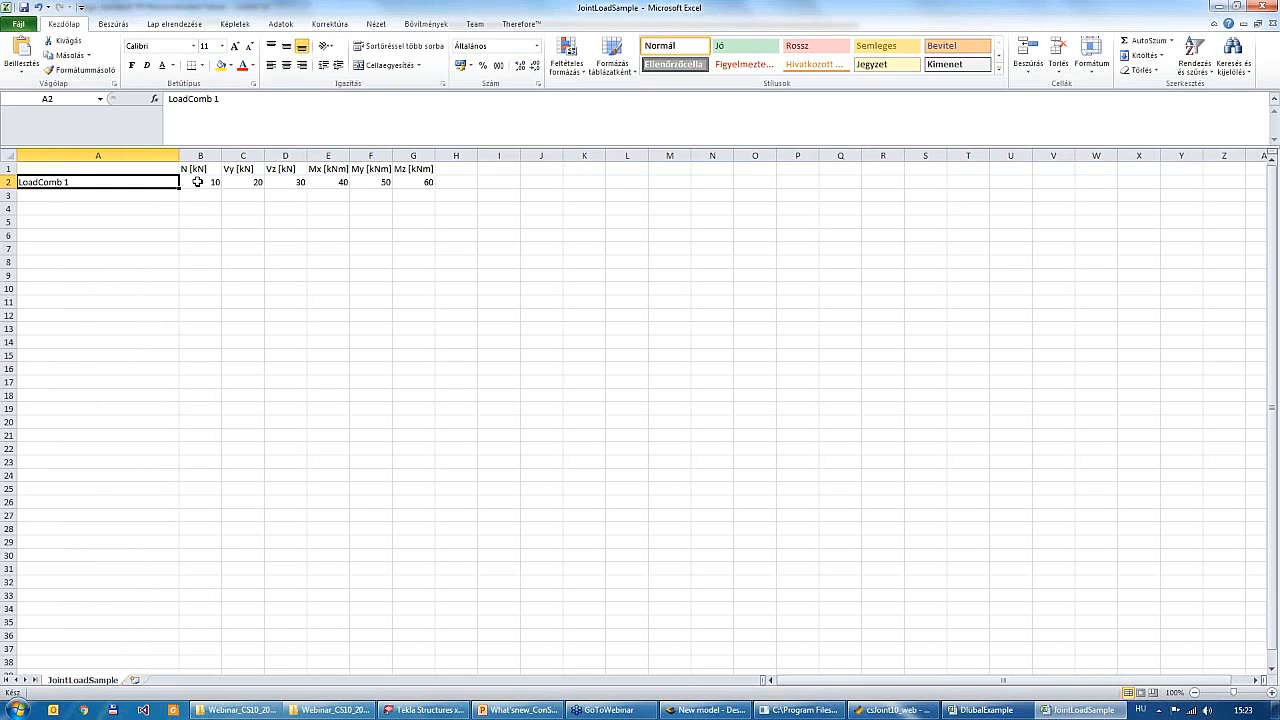
drag(198, 183, 411, 187)
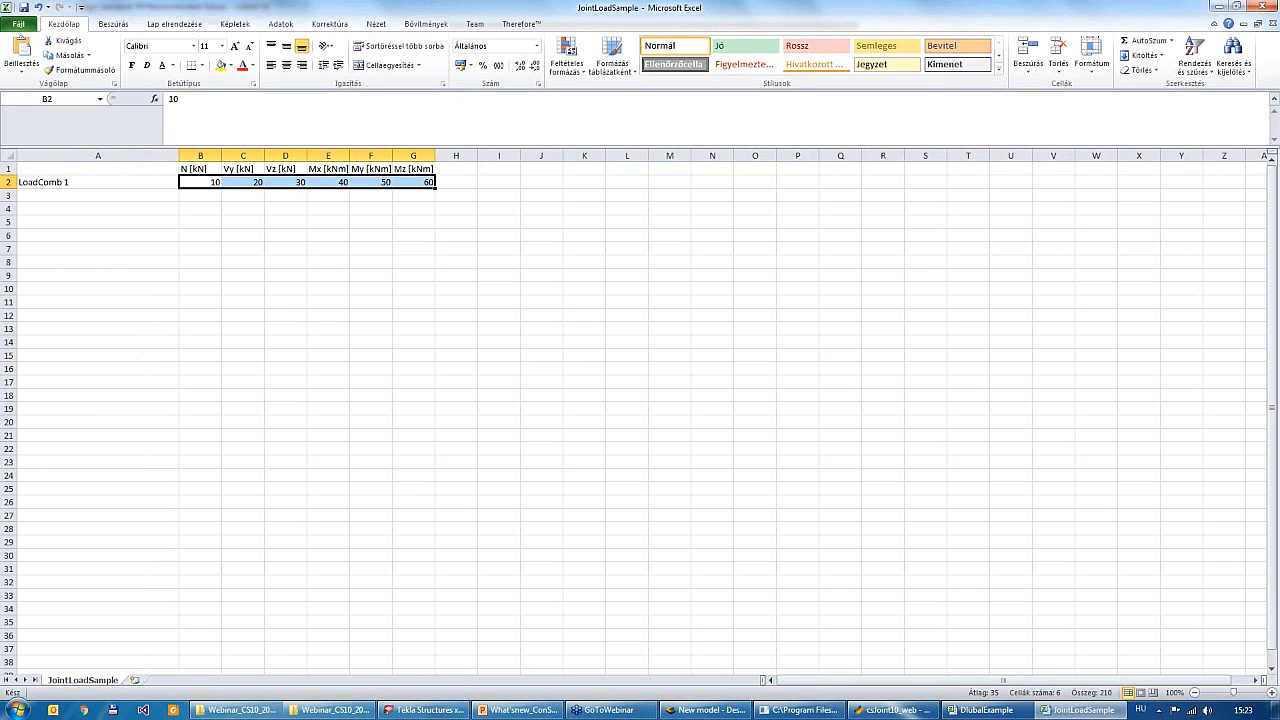
click(1264, 6)
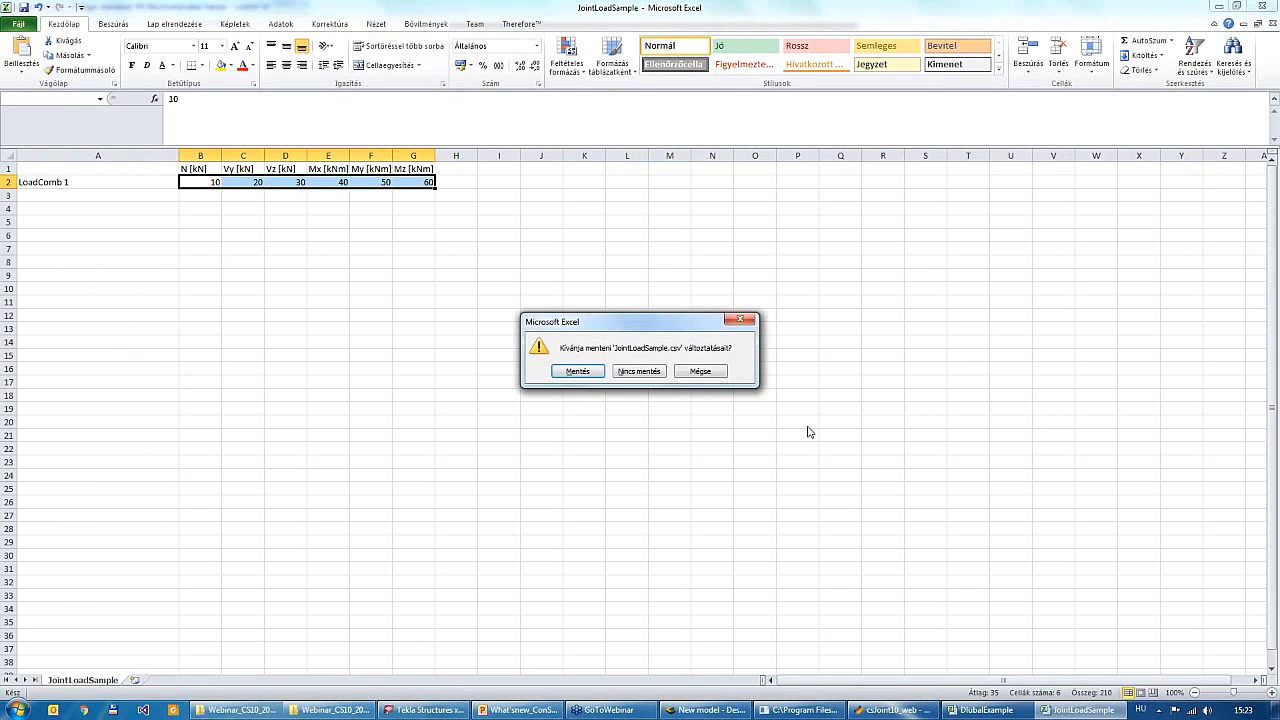
click(638, 371)
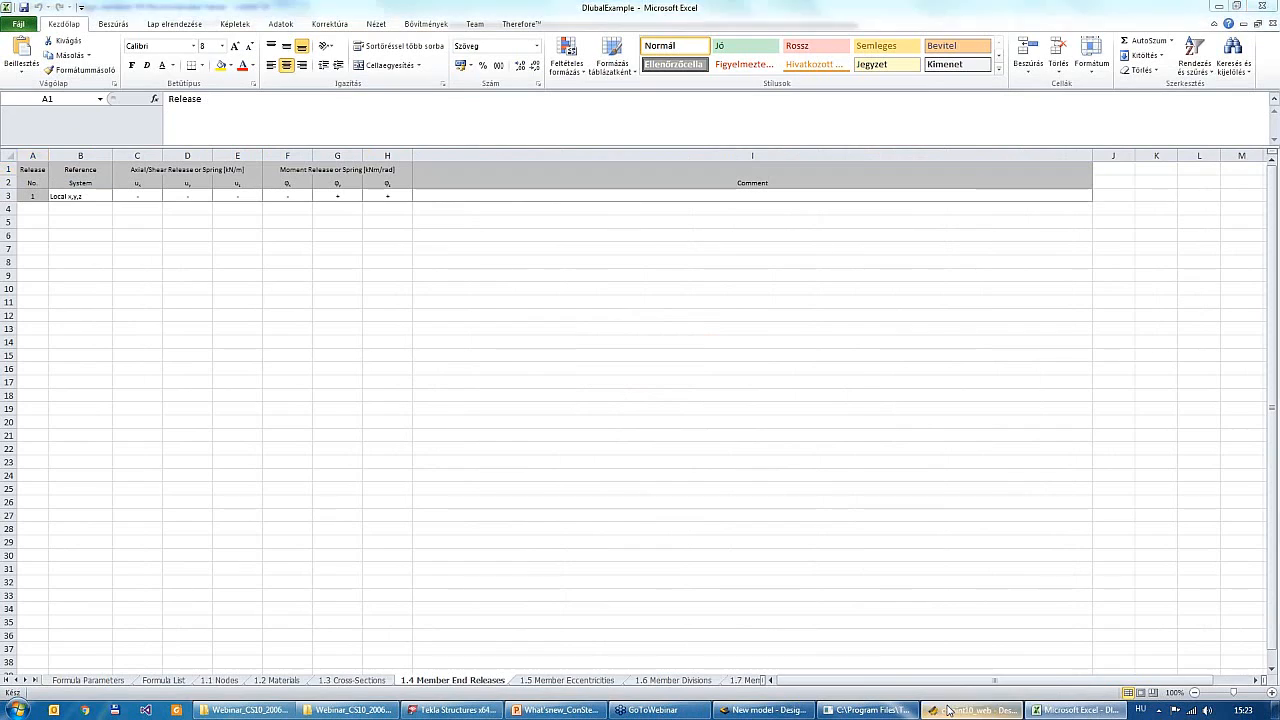
Switch back to csJoint and choose the joint_lc_rf file from the Webinar_HU folder as the right flange's internal force table
click(948, 710)
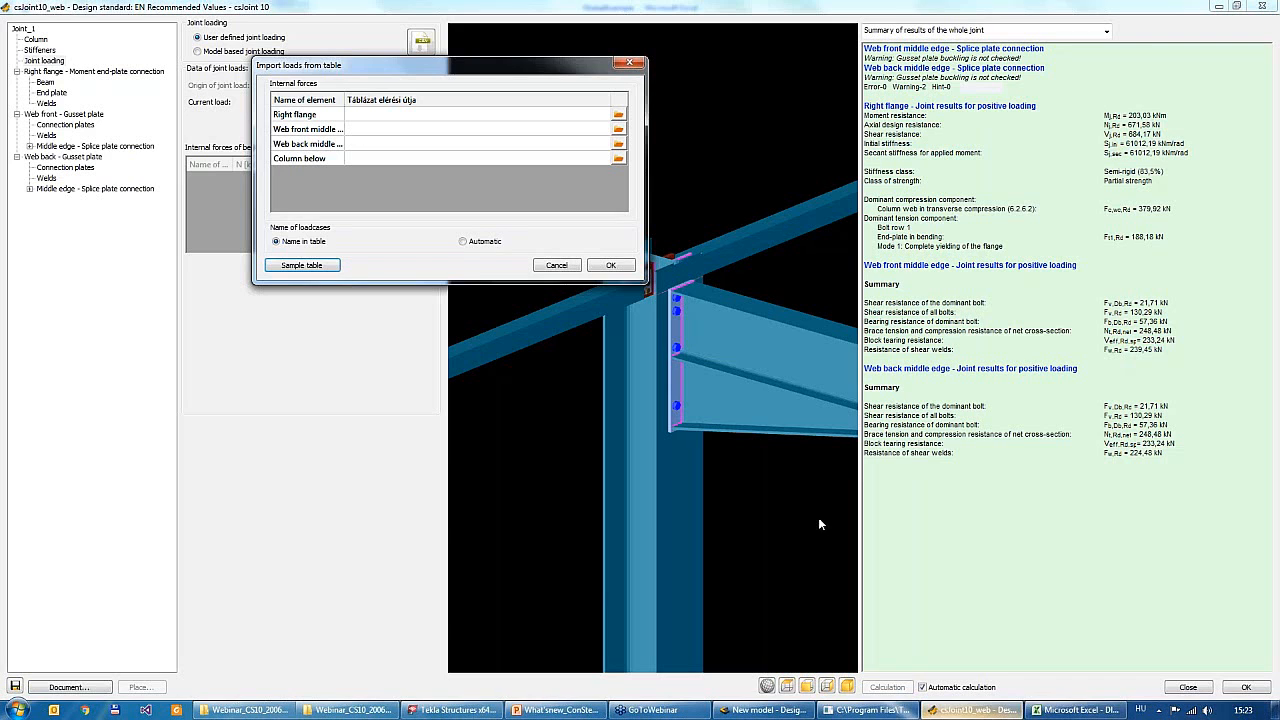
click(618, 116)
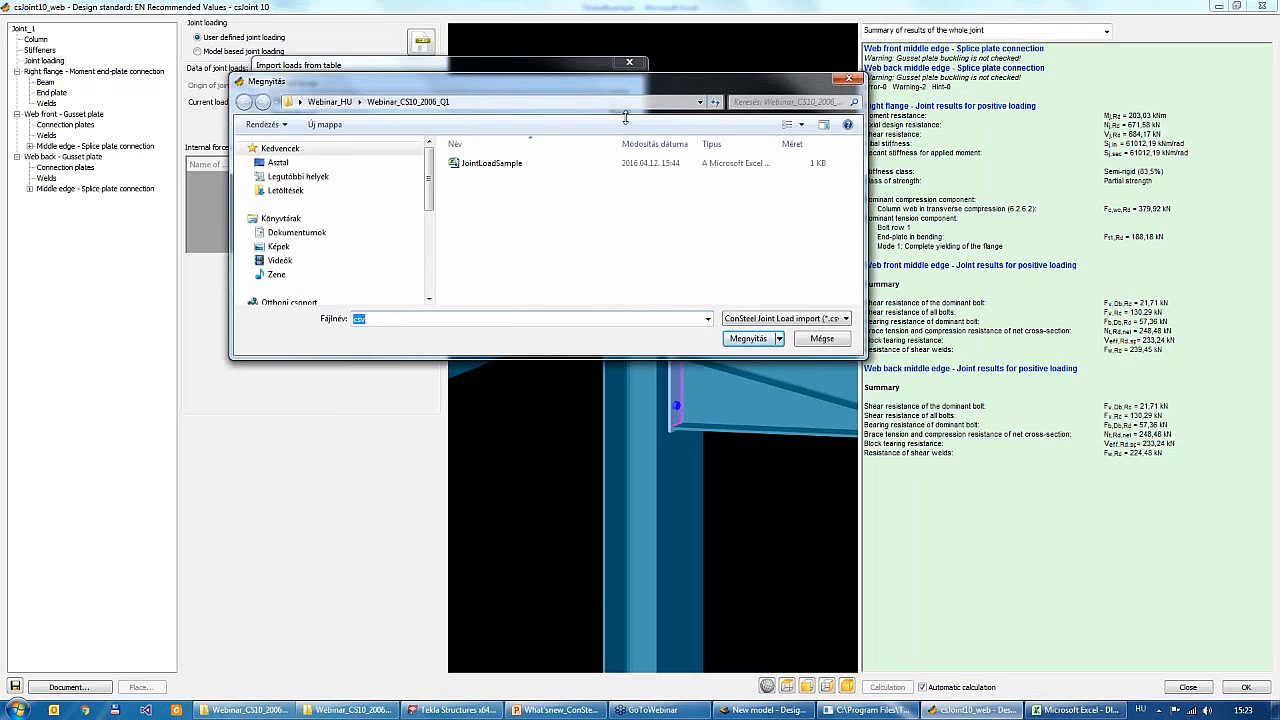
drag(624, 76, 624, 50)
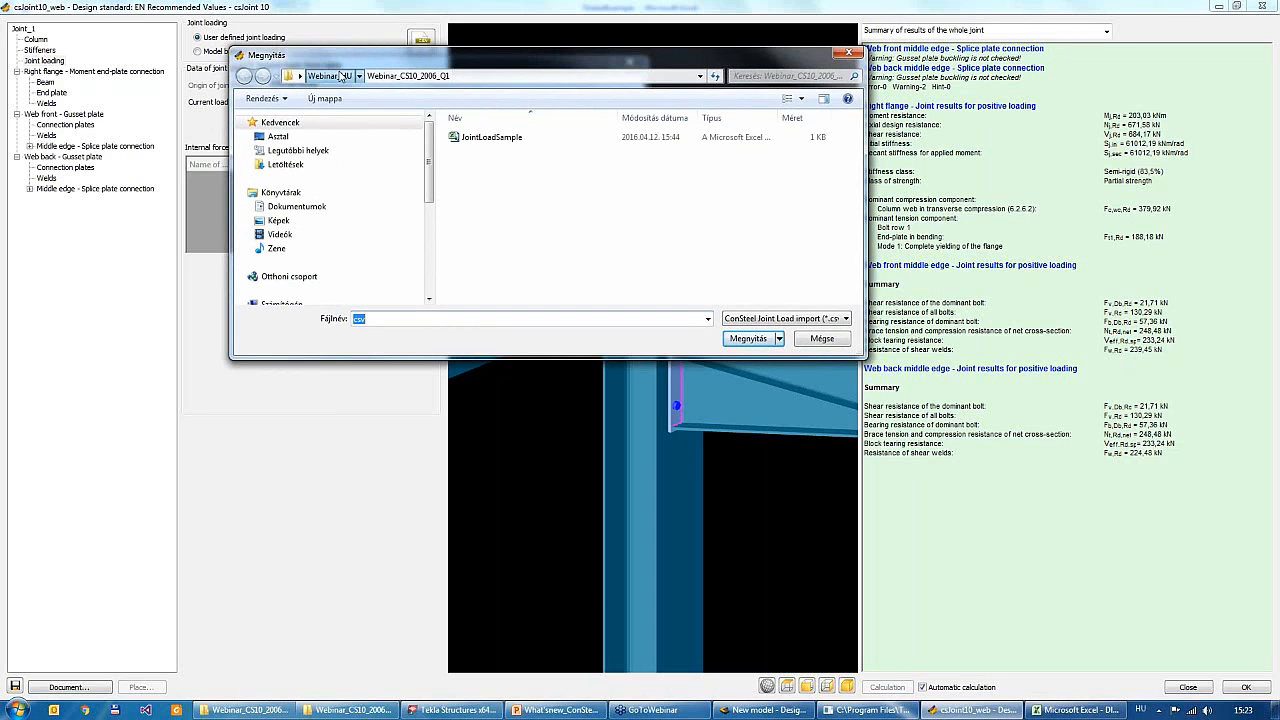
click(334, 76)
drag(490, 64, 644, 226)
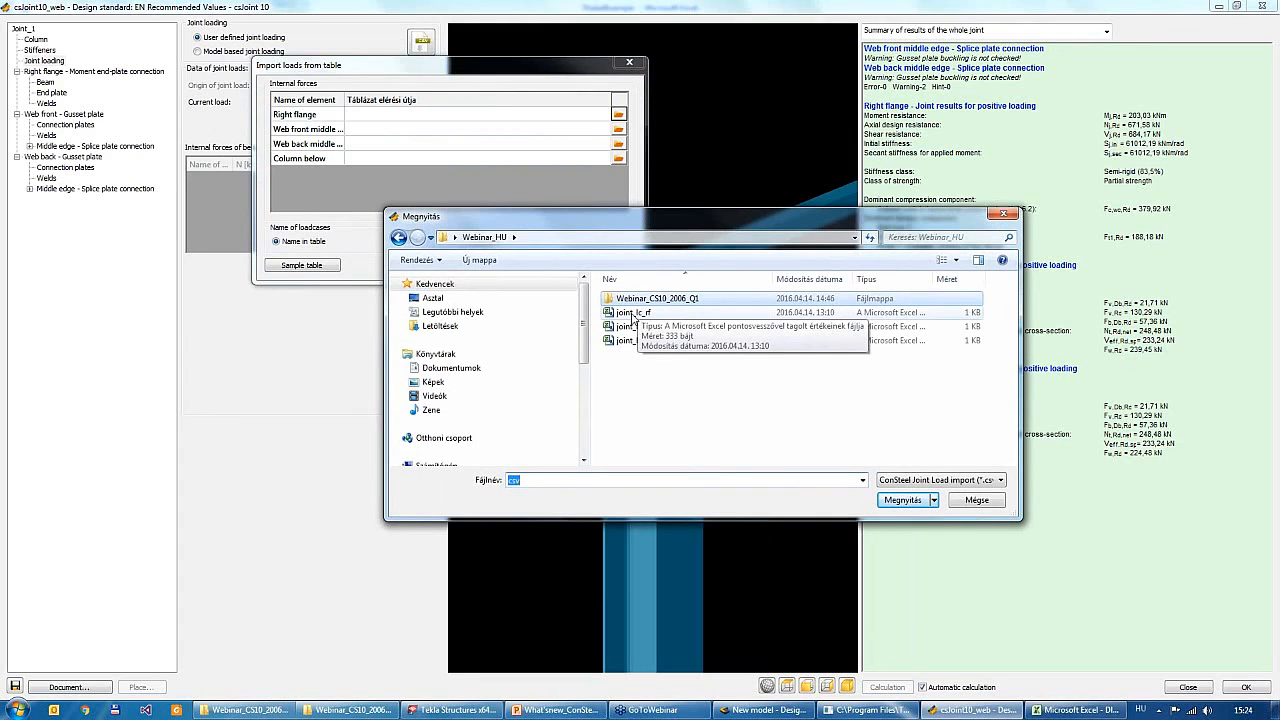
click(636, 315)
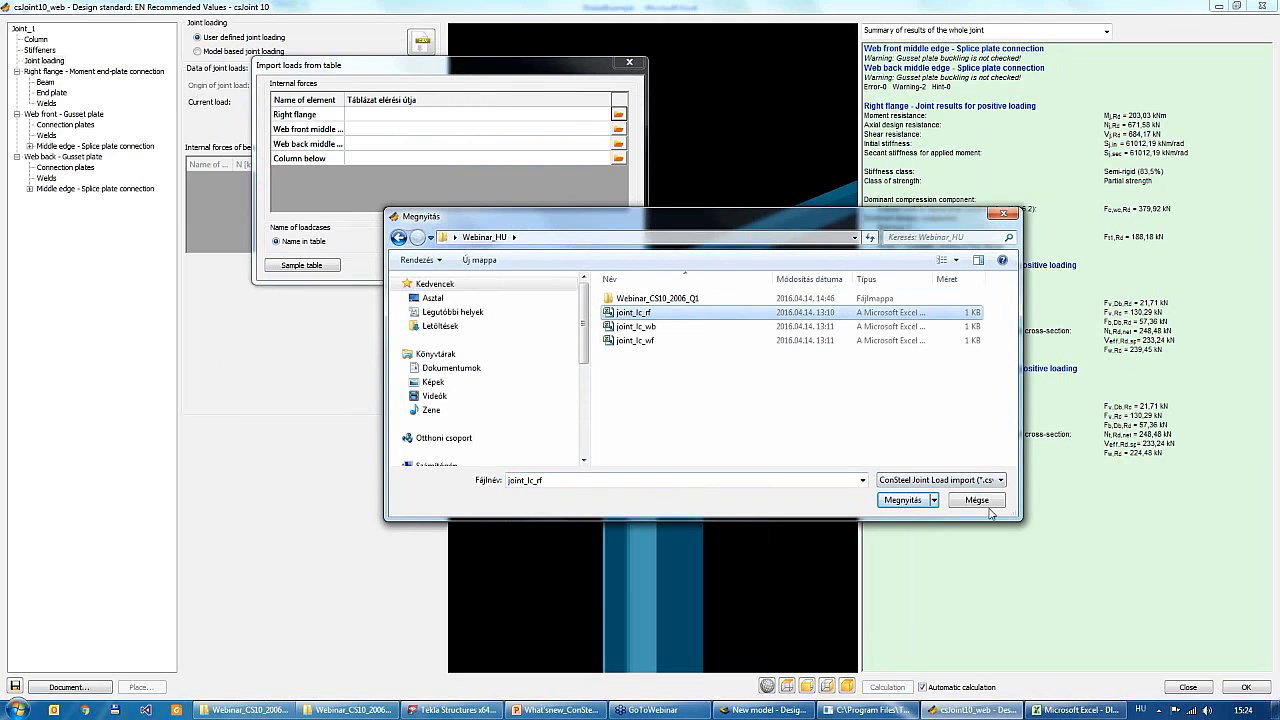
click(906, 500)
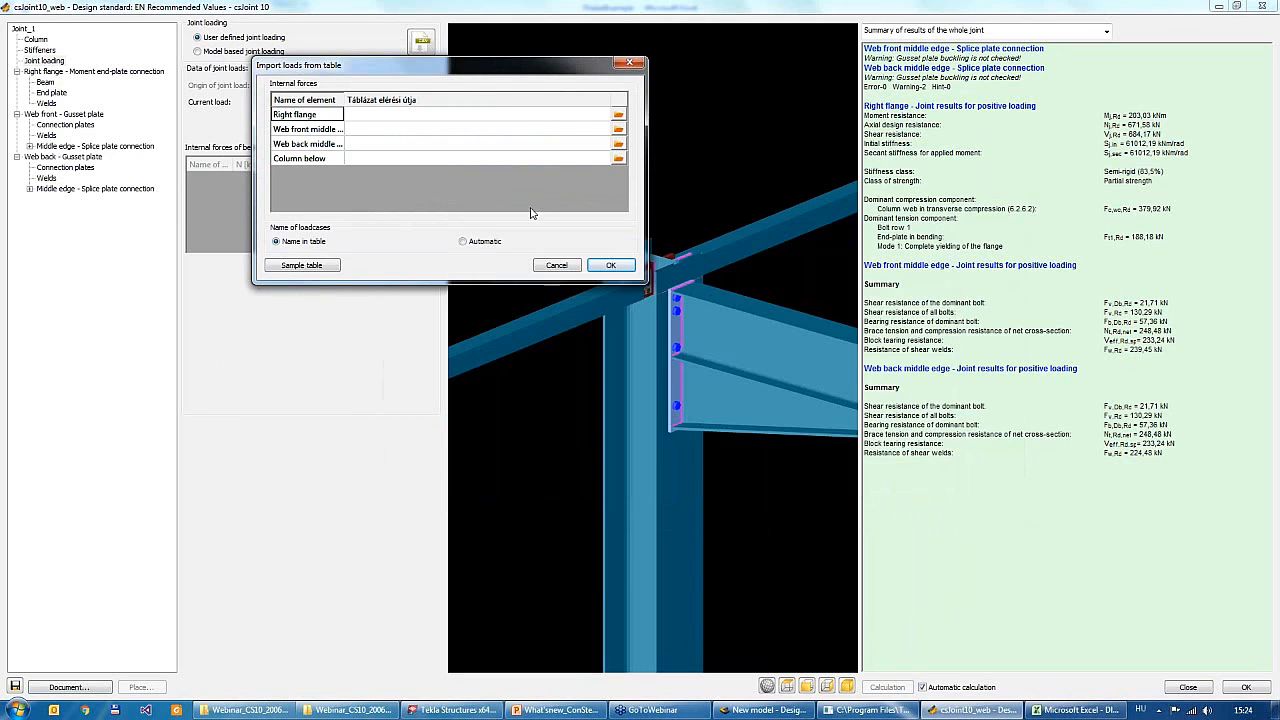
Import the load tables joint_lc_rf for the right flange, joint_lc_wf for the web front and joint_lc_wb for the web back middle edge
click(618, 114)
double_click(640, 313)
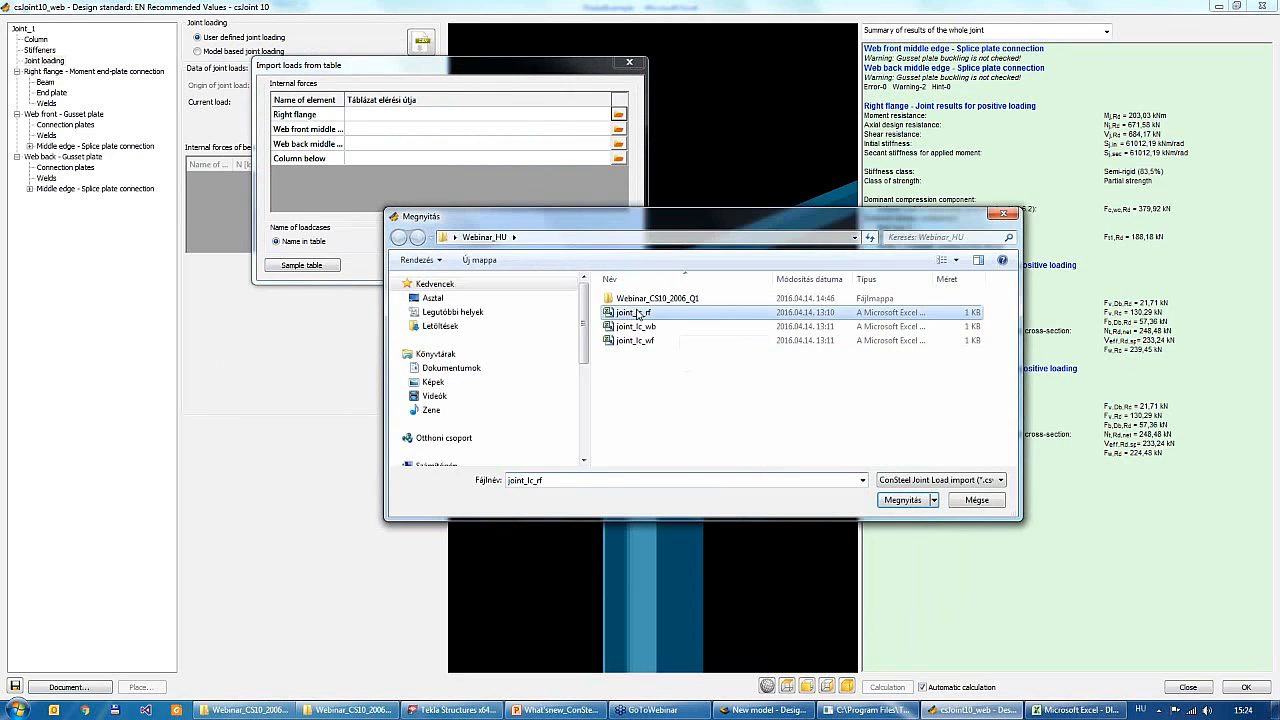
click(618, 129)
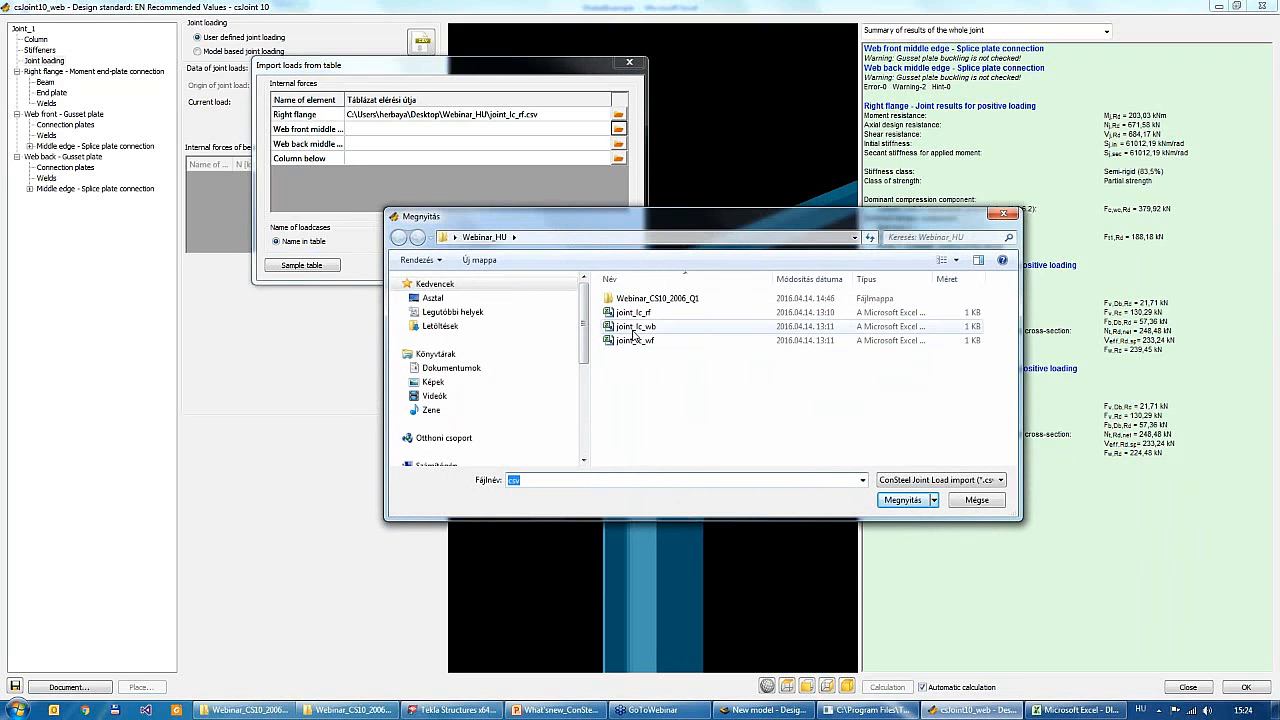
double_click(632, 340)
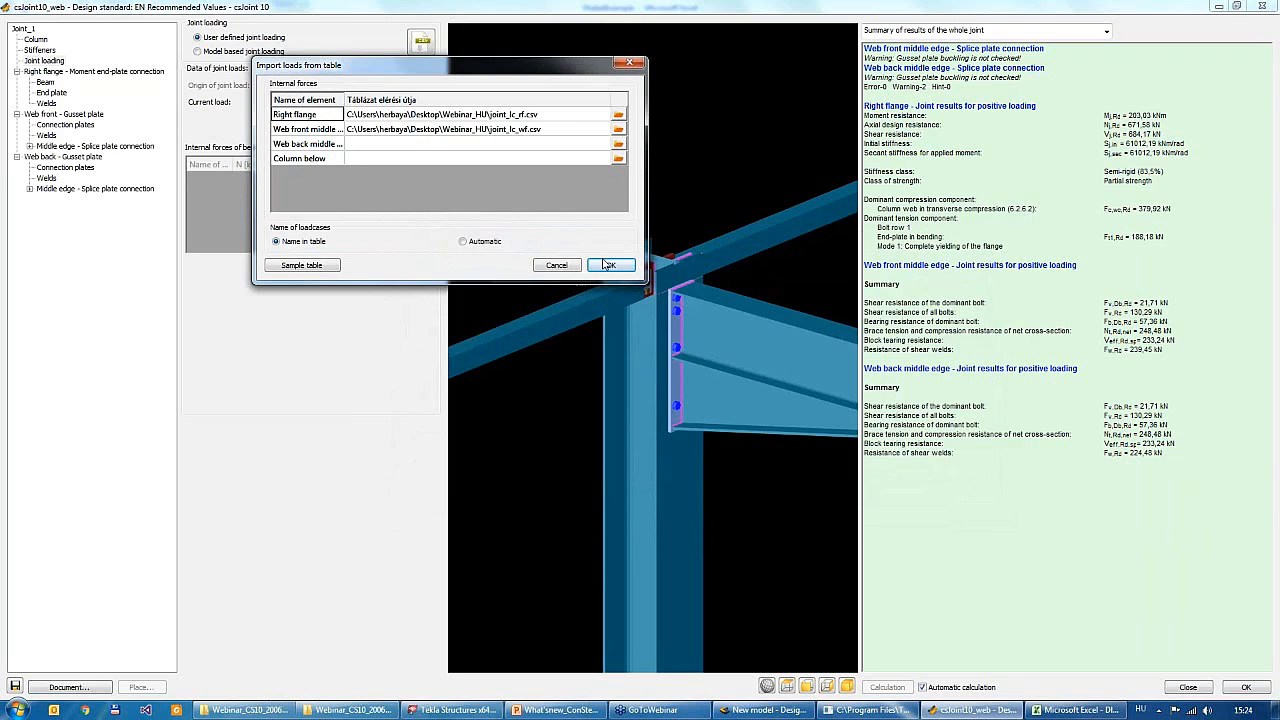
click(618, 143)
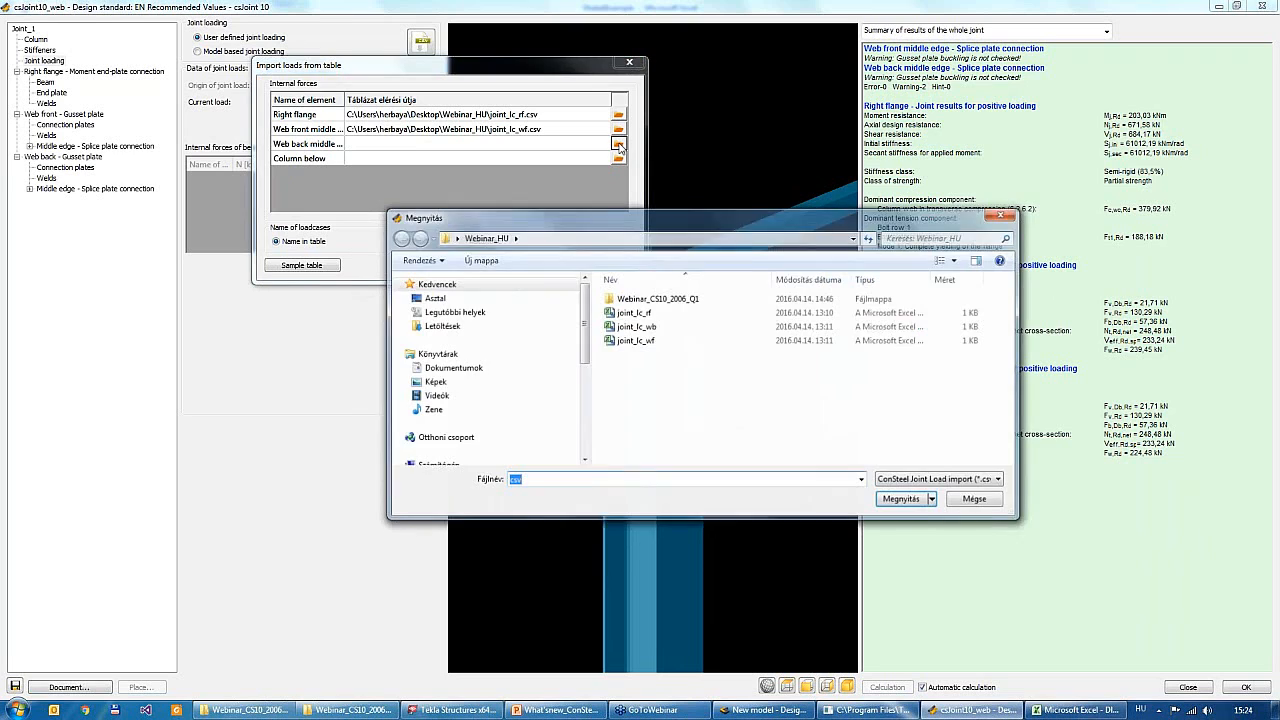
double_click(630, 329)
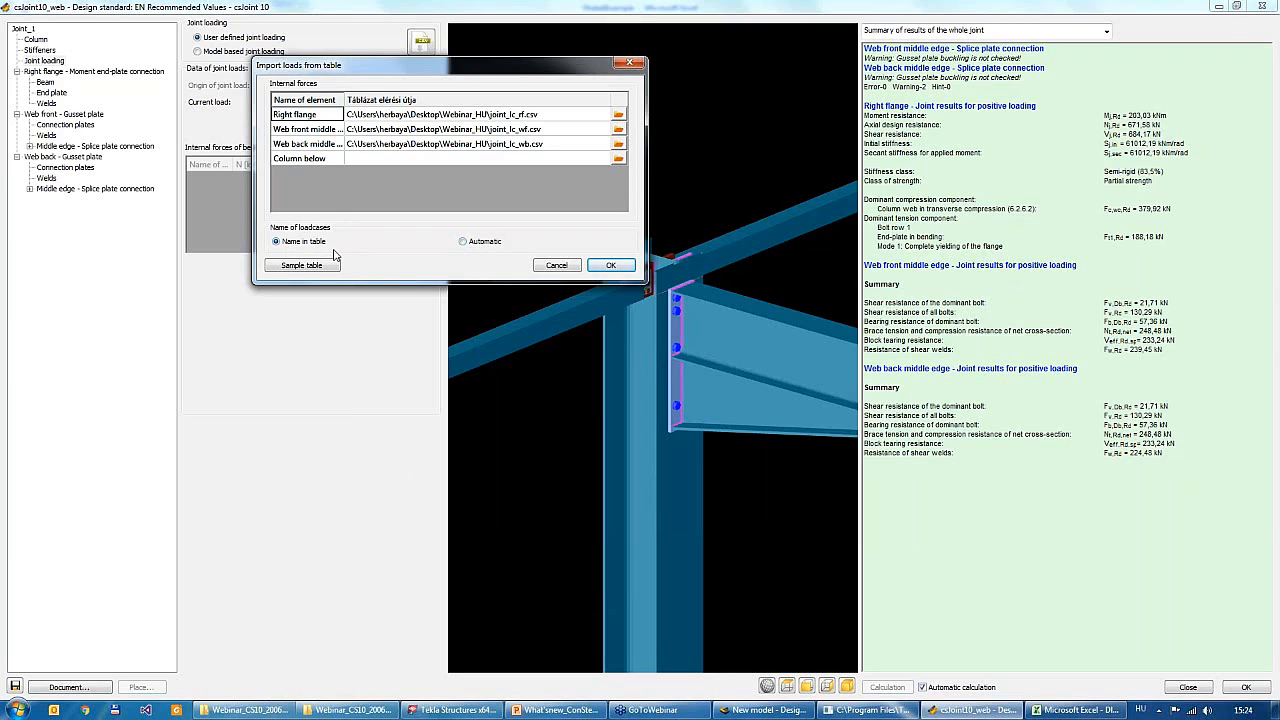
click(608, 265)
click(525, 203)
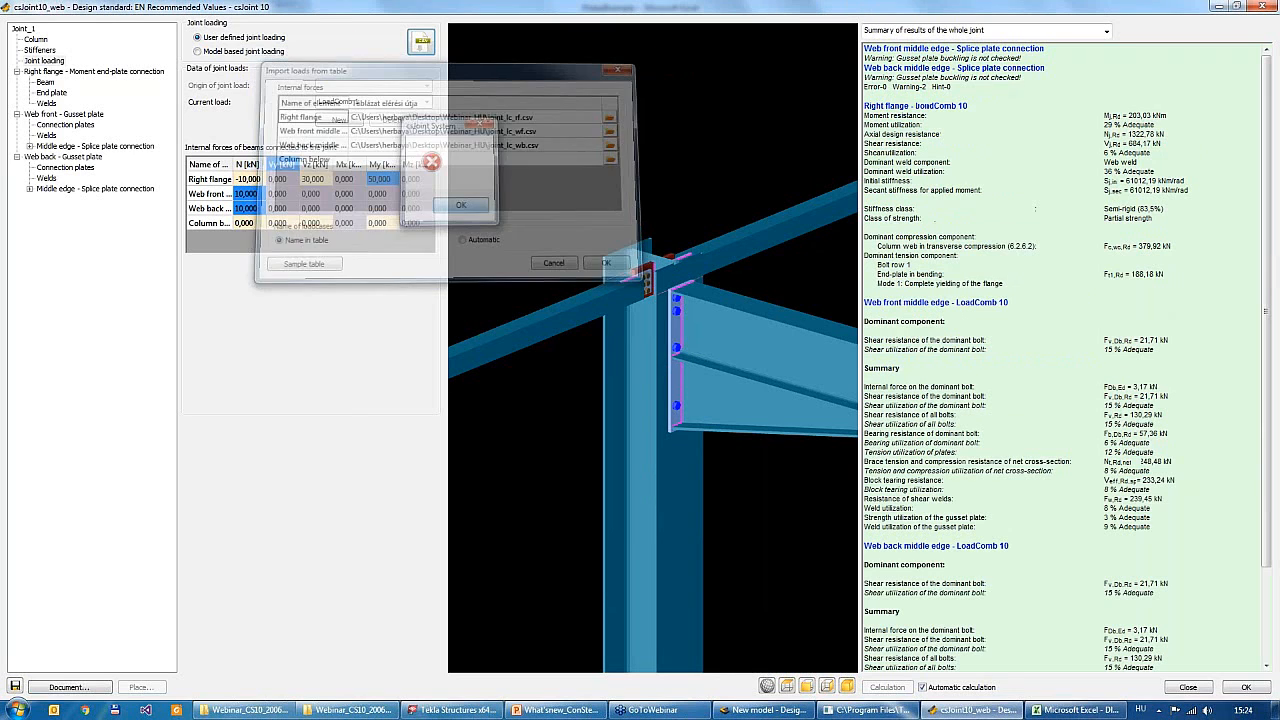
Review the internal forces of the imported load combinations one by one, and accept the changes to Joint_1
click(315, 195)
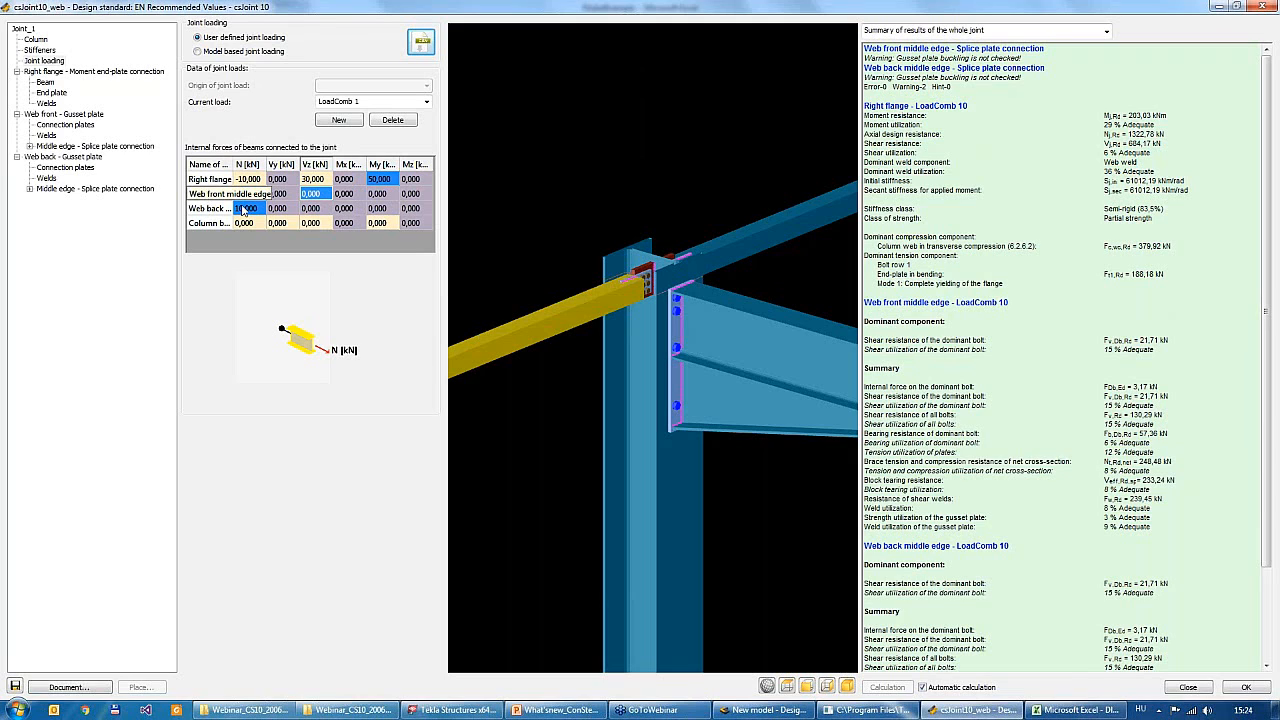
click(427, 102)
click(385, 139)
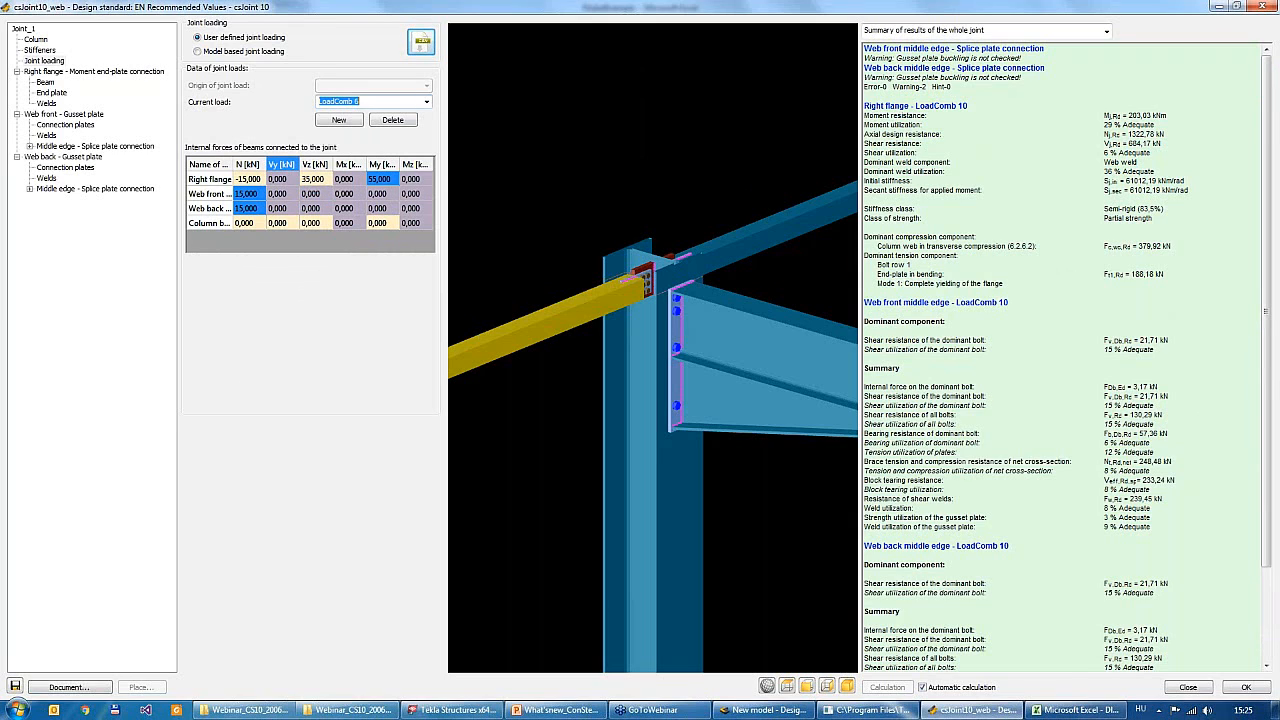
key(Down)
key(Down)
key(Down)
click(425, 103)
click(405, 118)
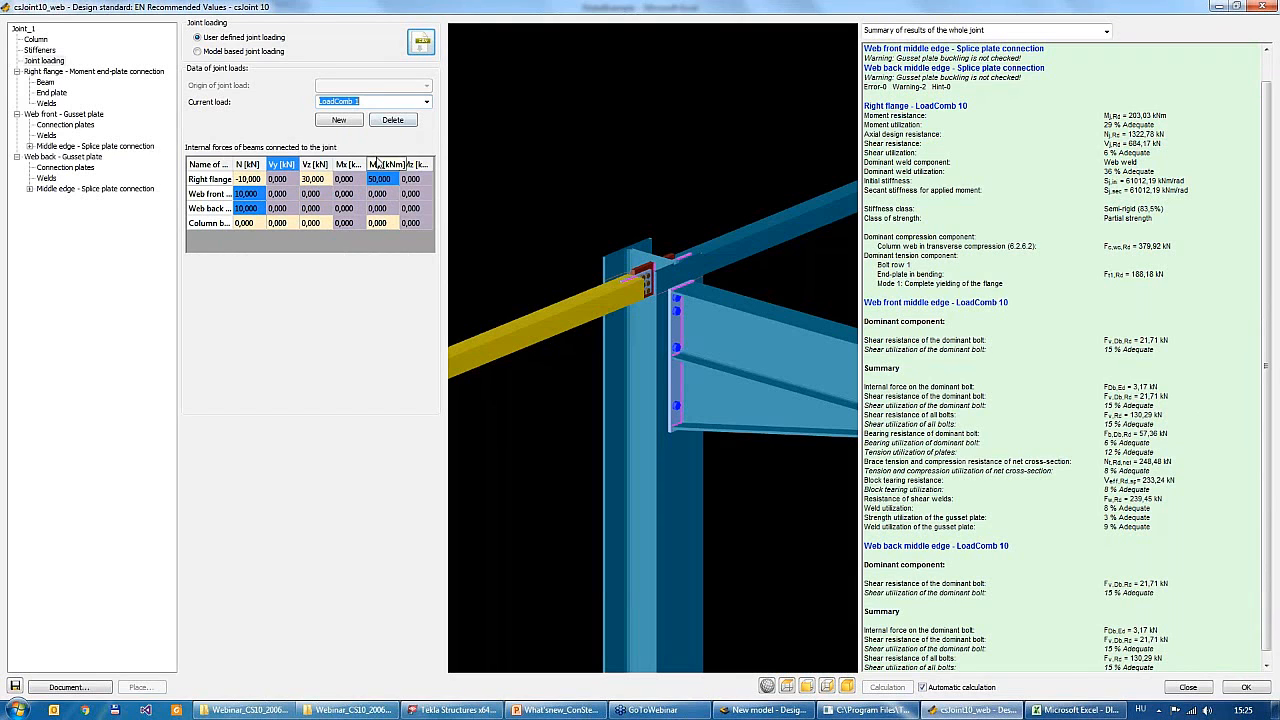
key(Down)
key(Down)
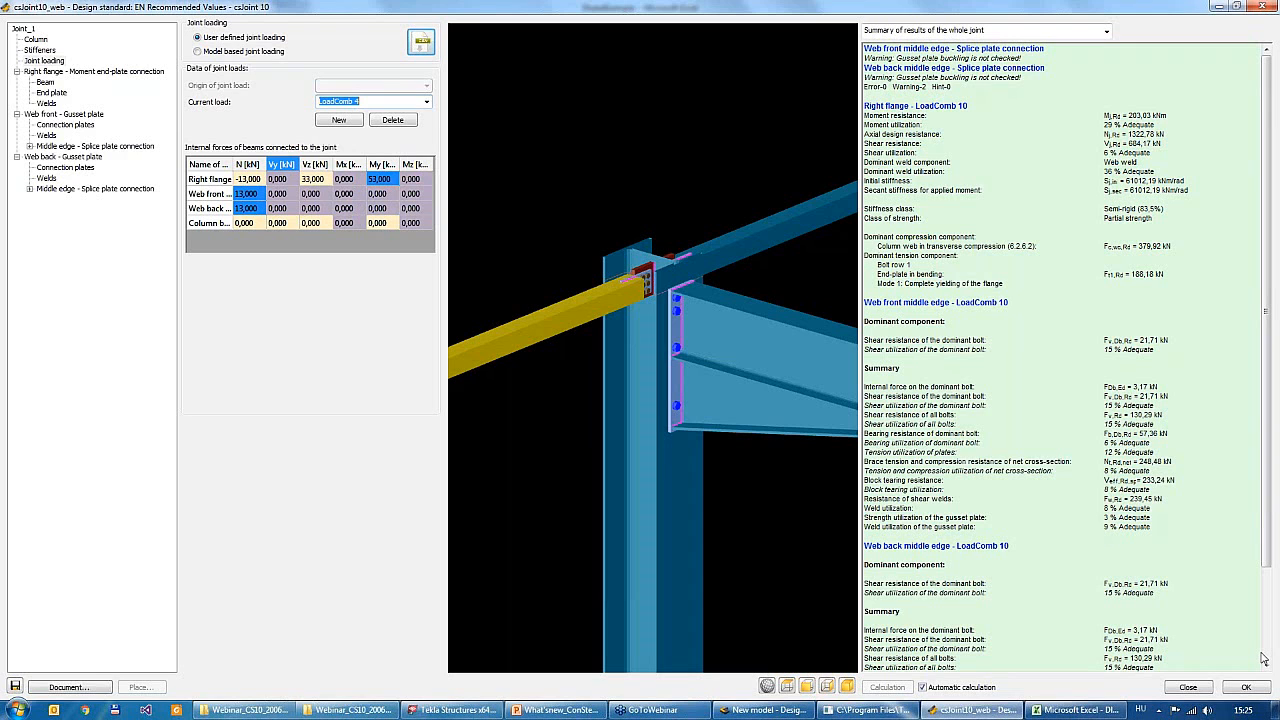
click(1247, 687)
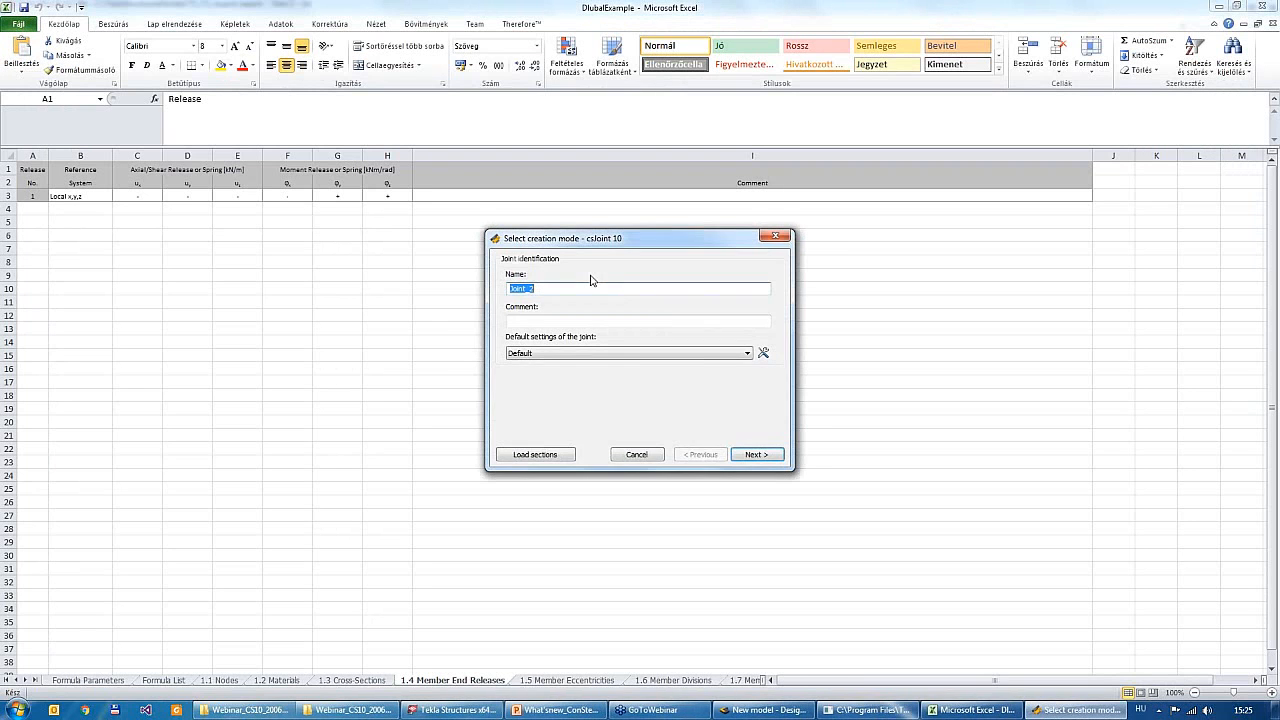
Create a new beam splice joint with a bolted circular flange plate connection and the CHS 219.1x5 cross-section
click(755, 452)
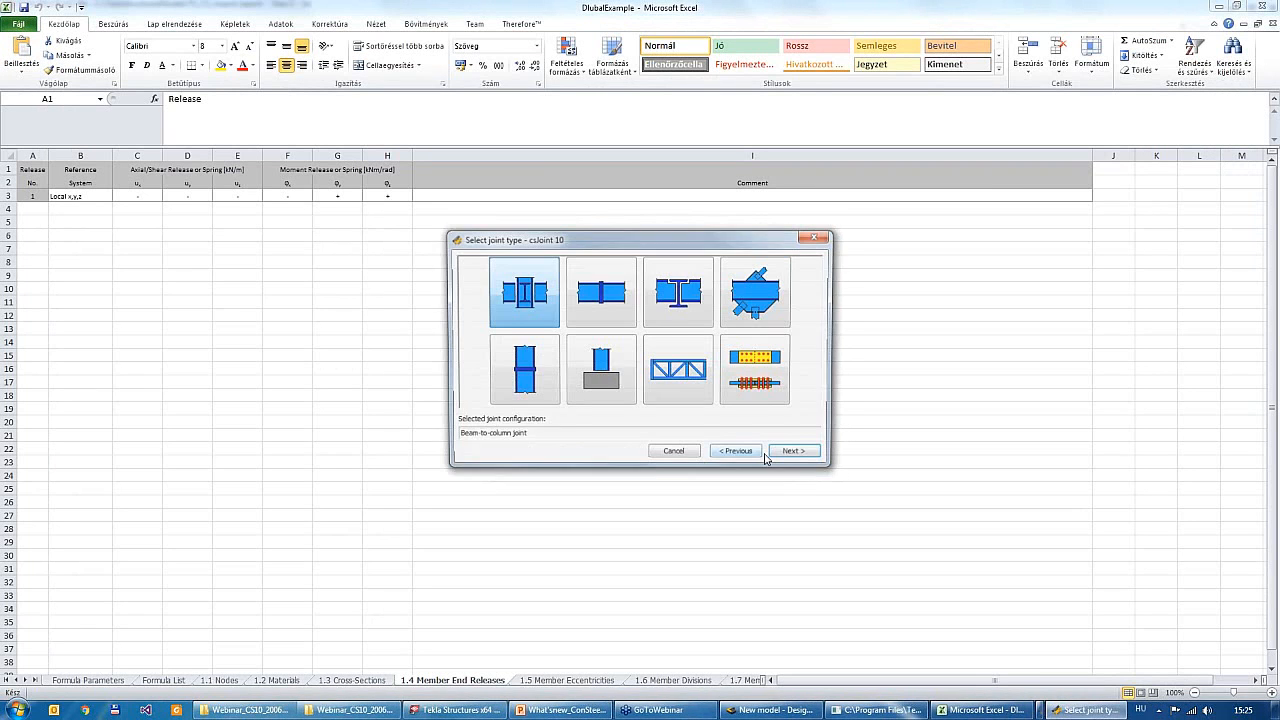
click(607, 313)
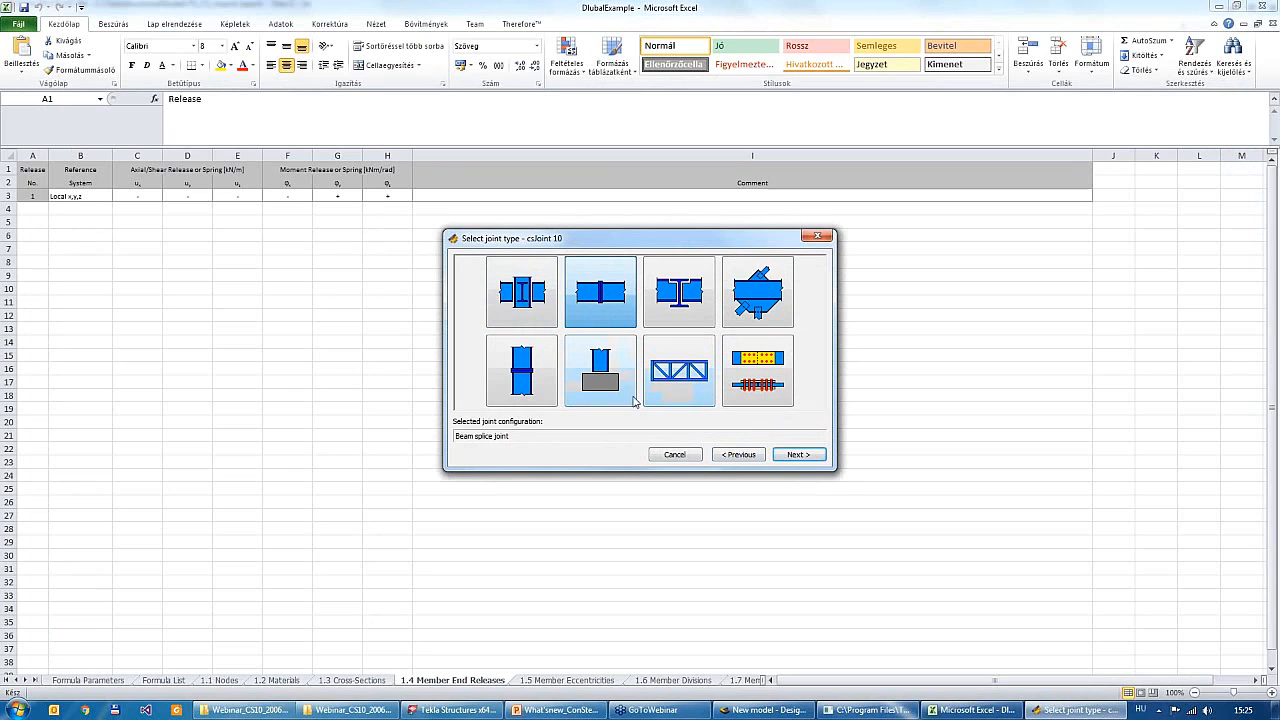
click(803, 455)
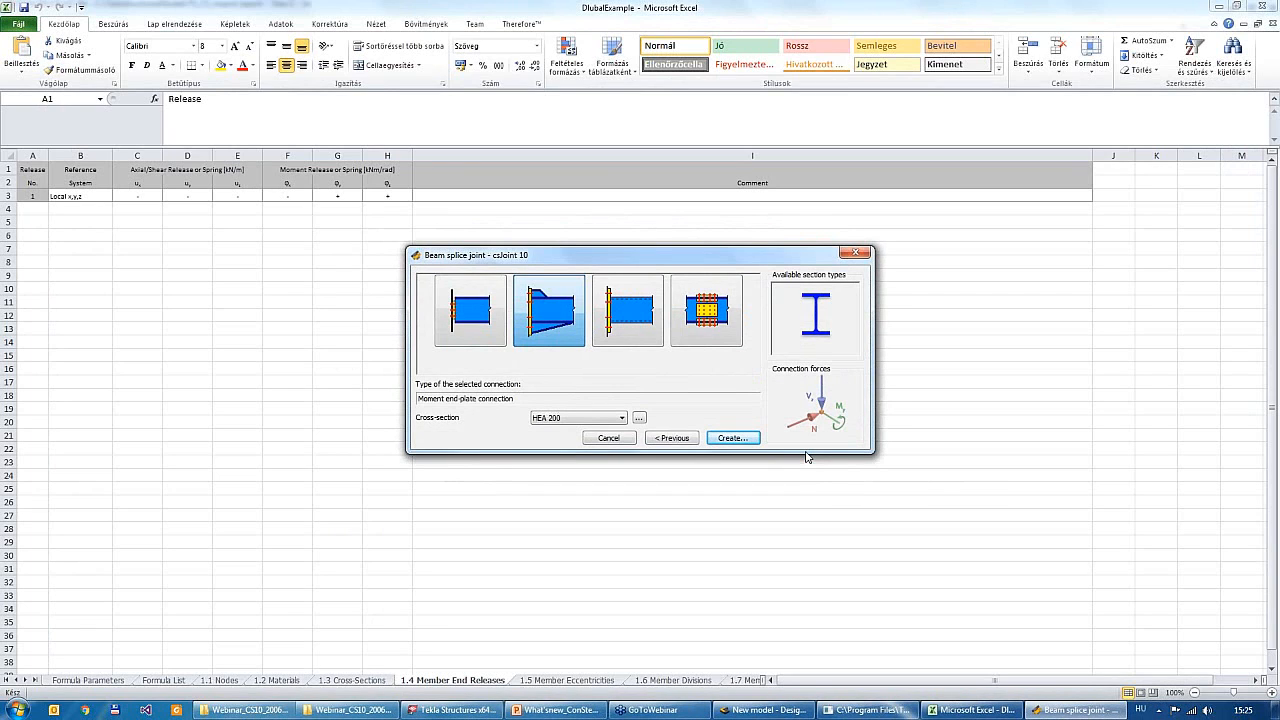
click(640, 332)
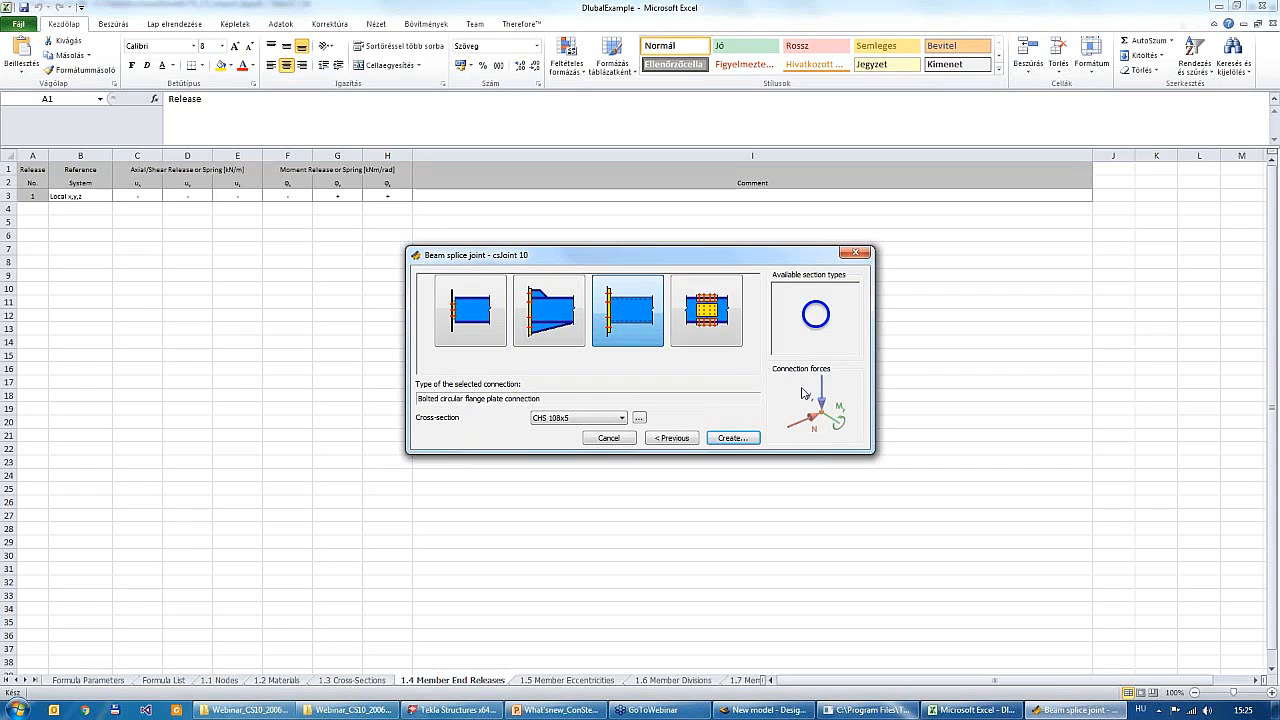
click(560, 418)
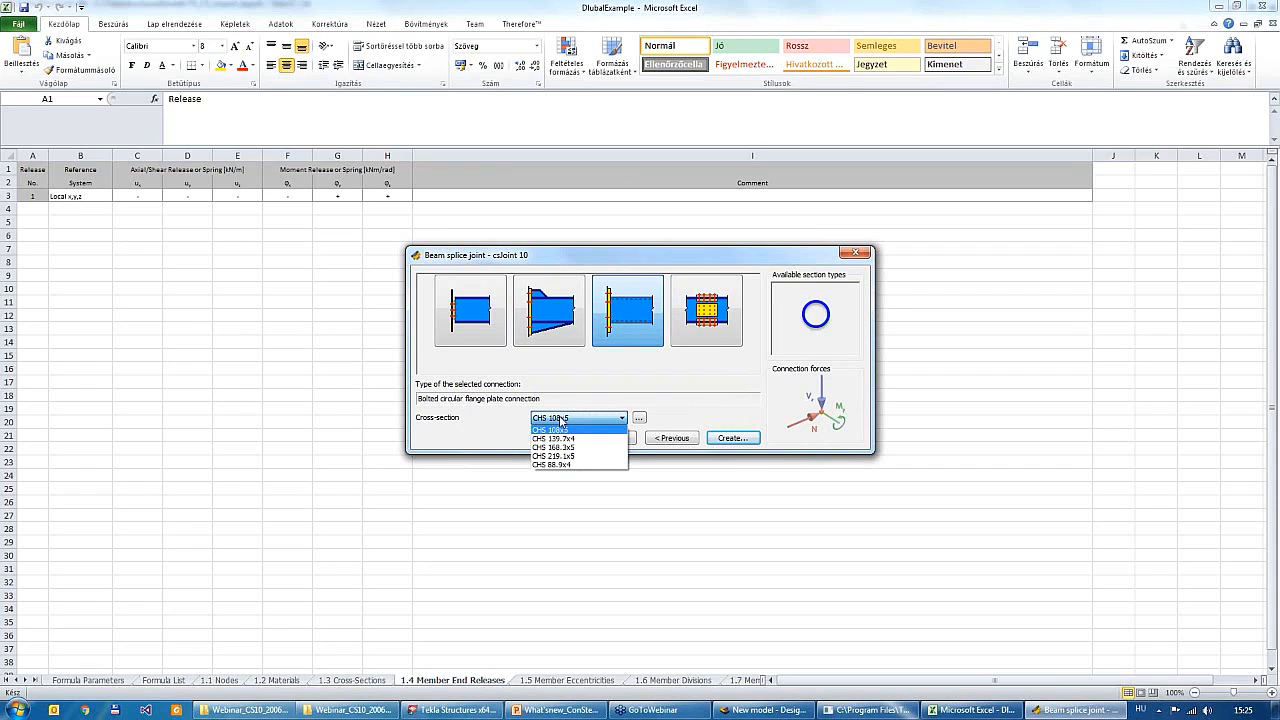
click(565, 457)
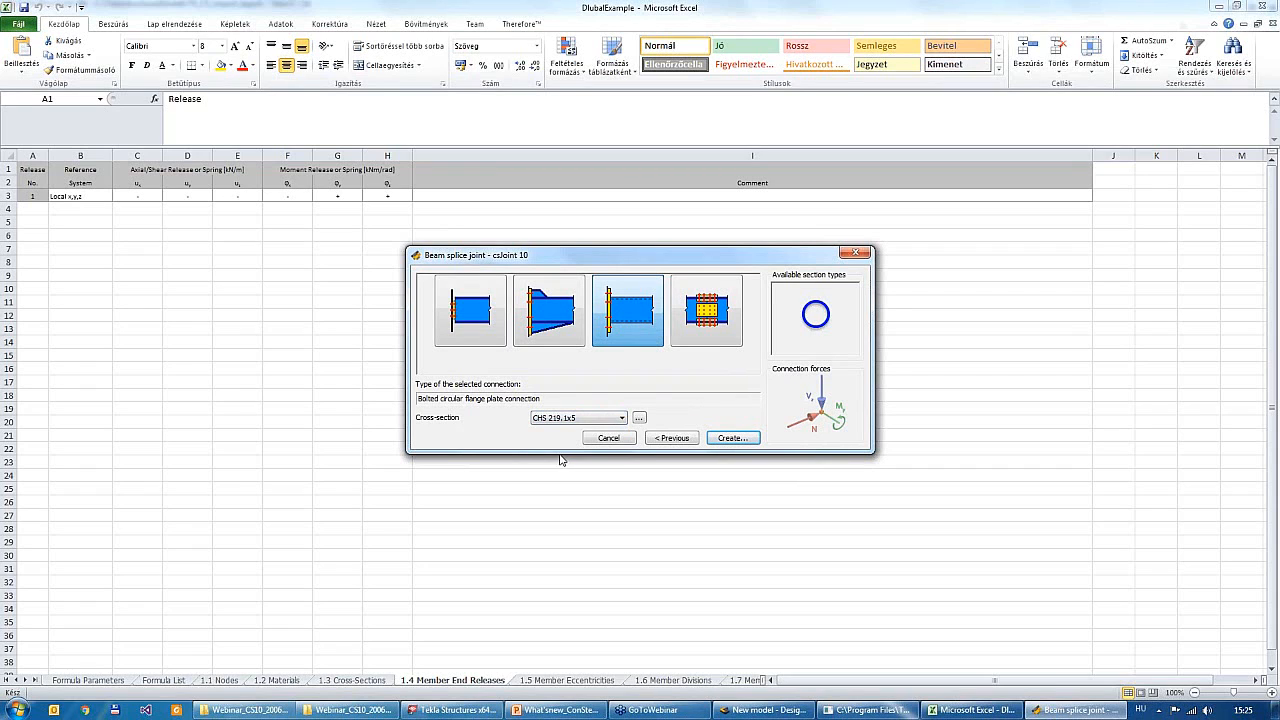
click(716, 439)
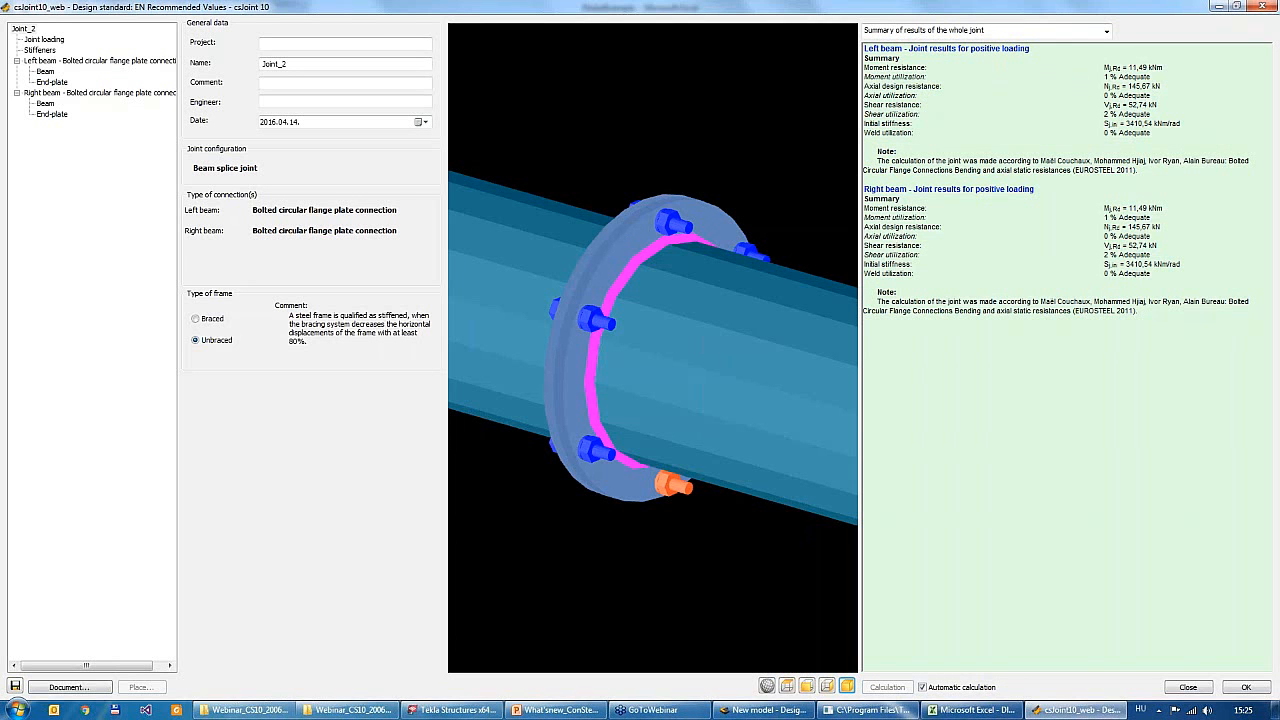
Change the left beam's cross-section to CHS 139.7x4
middle_drag(711, 444, 621, 382)
scroll(674, 447, down, 3)
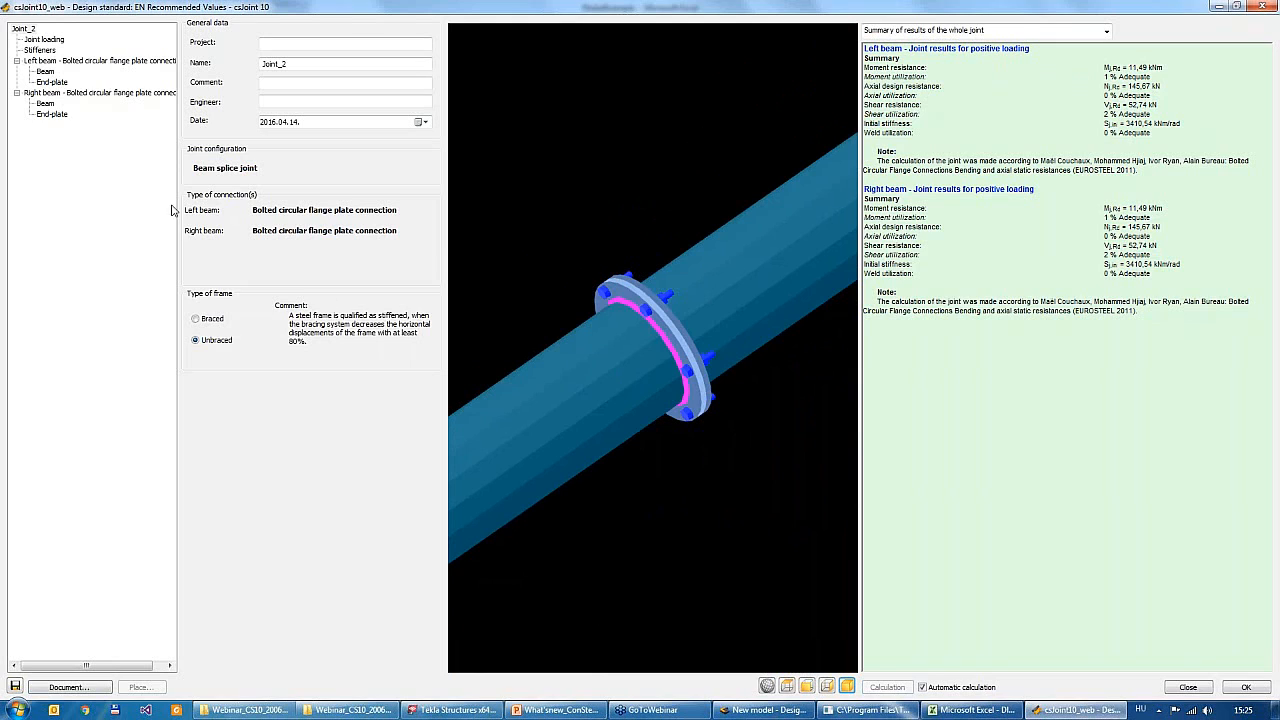
click(45, 72)
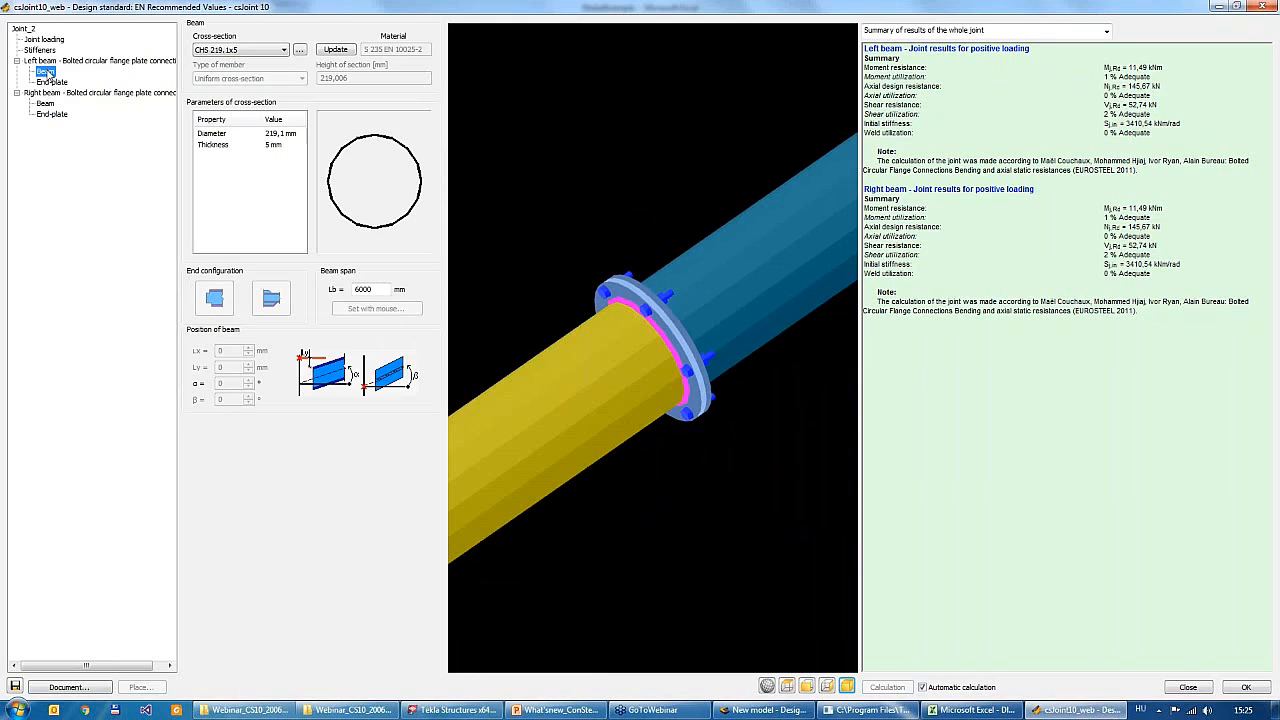
click(238, 50)
click(236, 72)
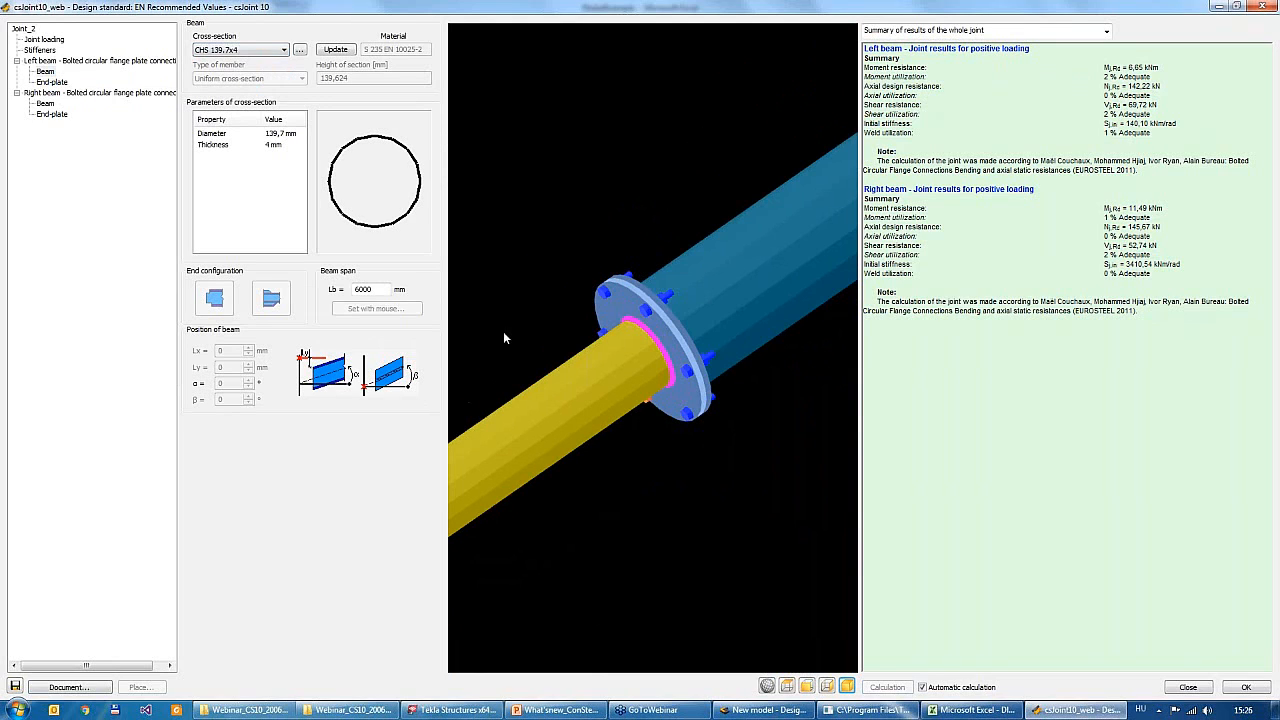
middle_drag(678, 474, 657, 438)
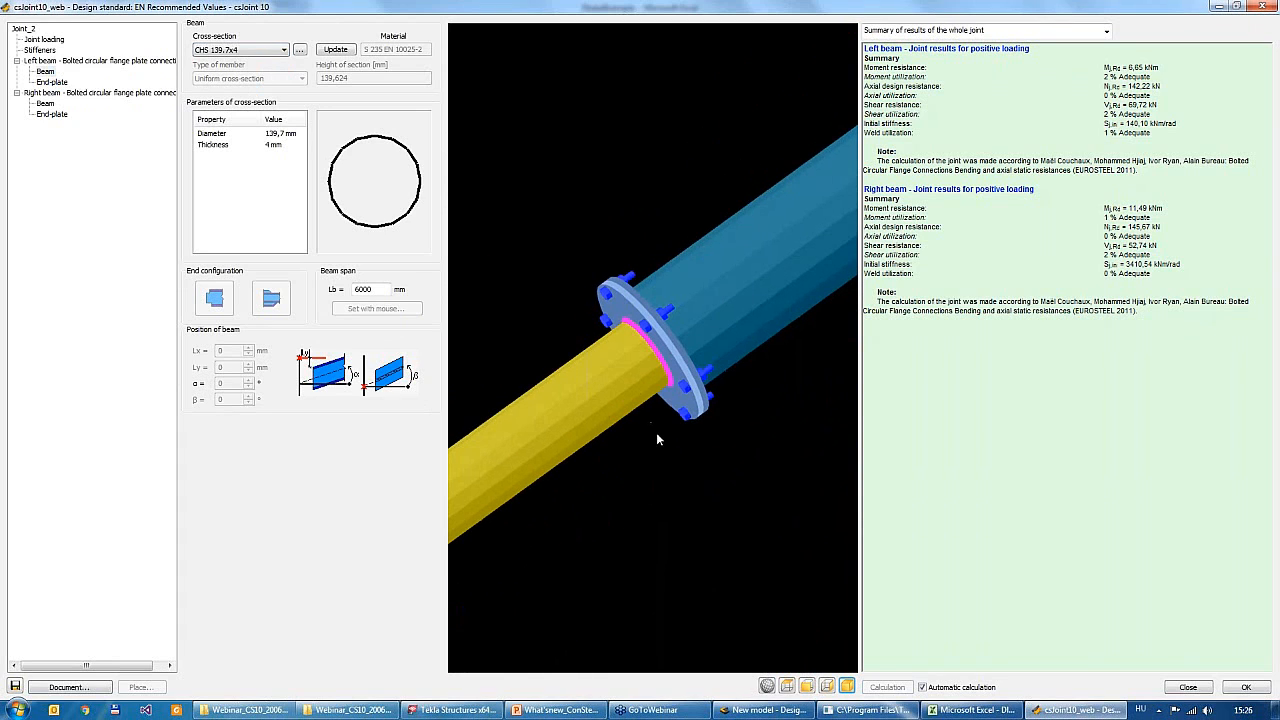
Set the left beam's end plate to a 300 mm outer diameter and a 20 mm inner diameter
click(52, 82)
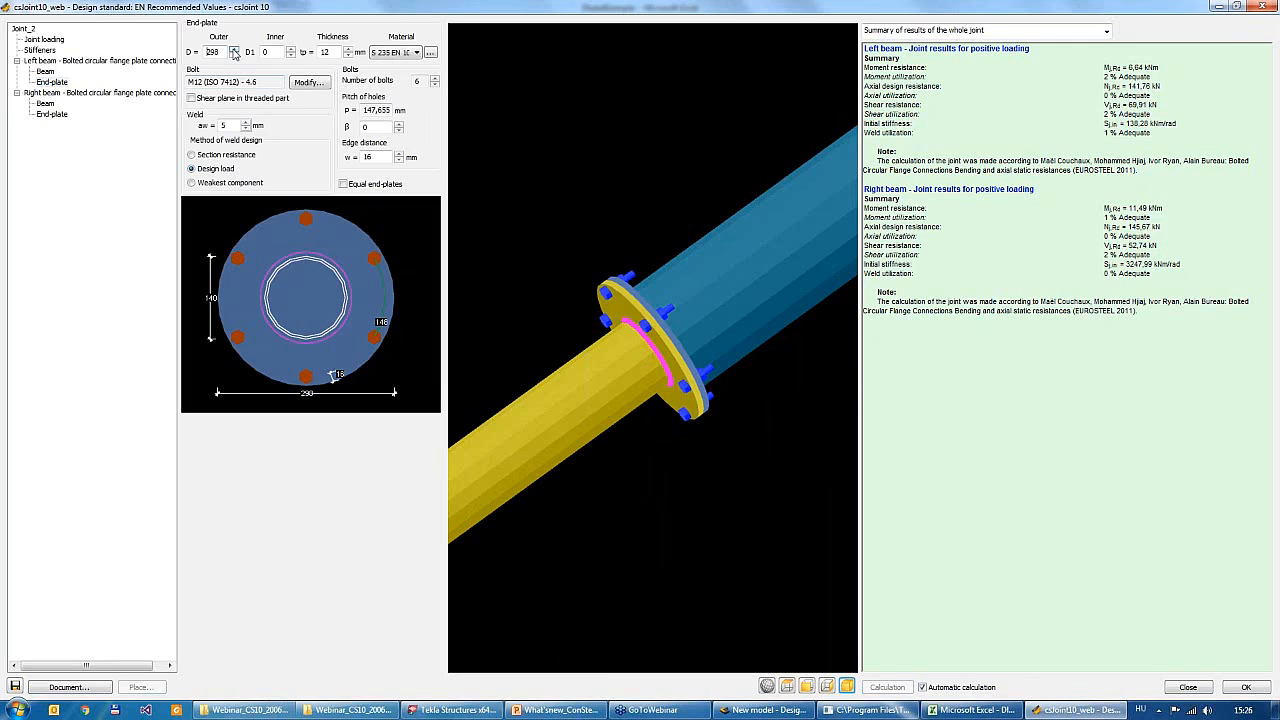
click(233, 52)
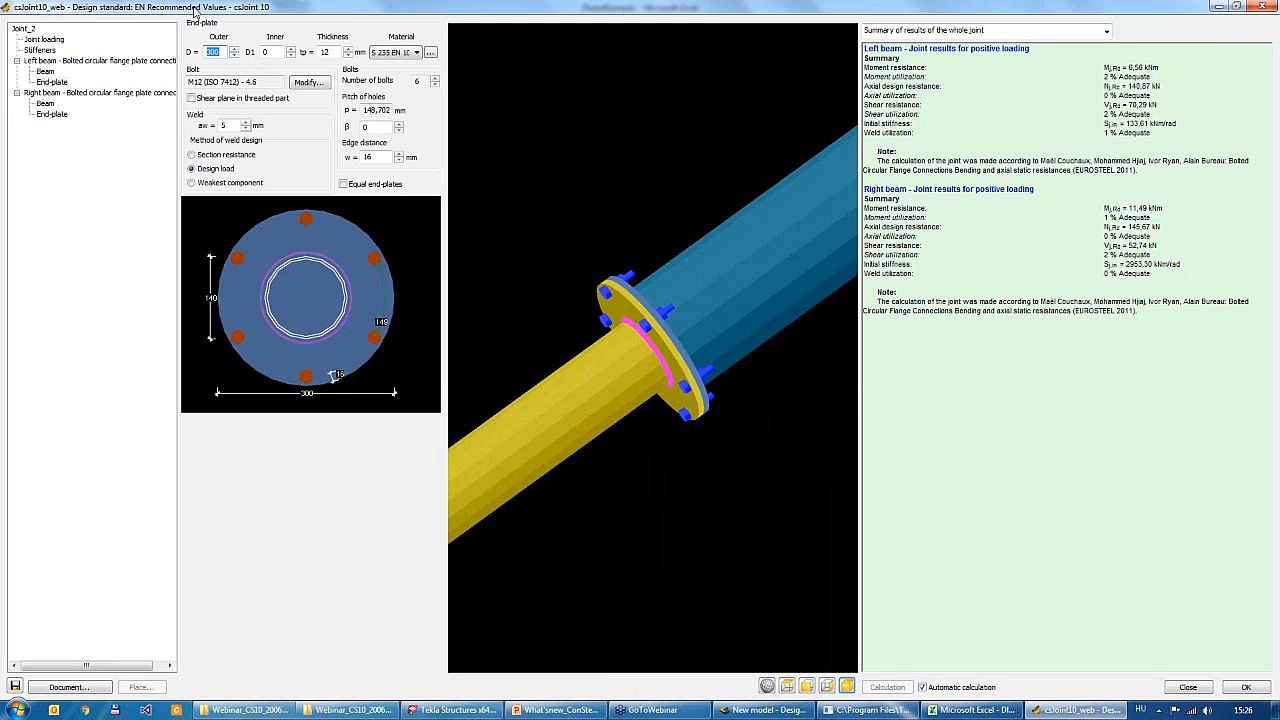
click(290, 50)
click(290, 50)
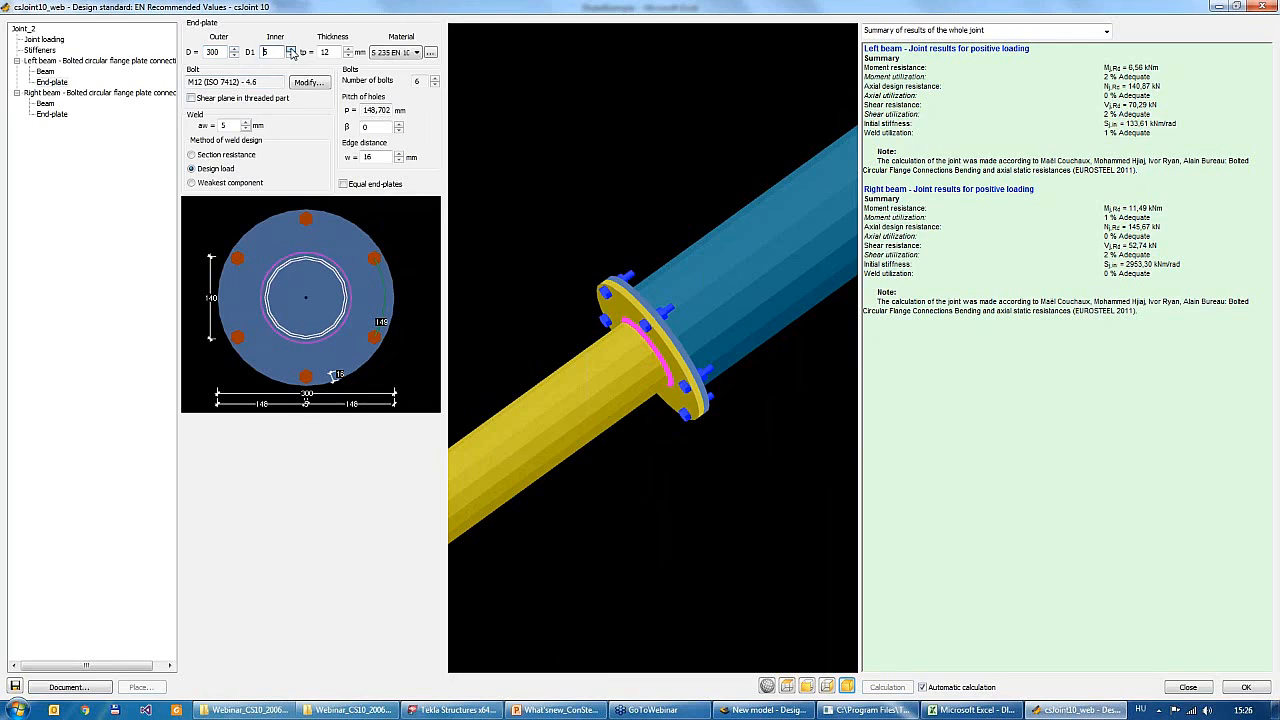
click(290, 50)
click(290, 50)
click(290, 50)
click(290, 50)
click(290, 50)
click(290, 50)
click(290, 50)
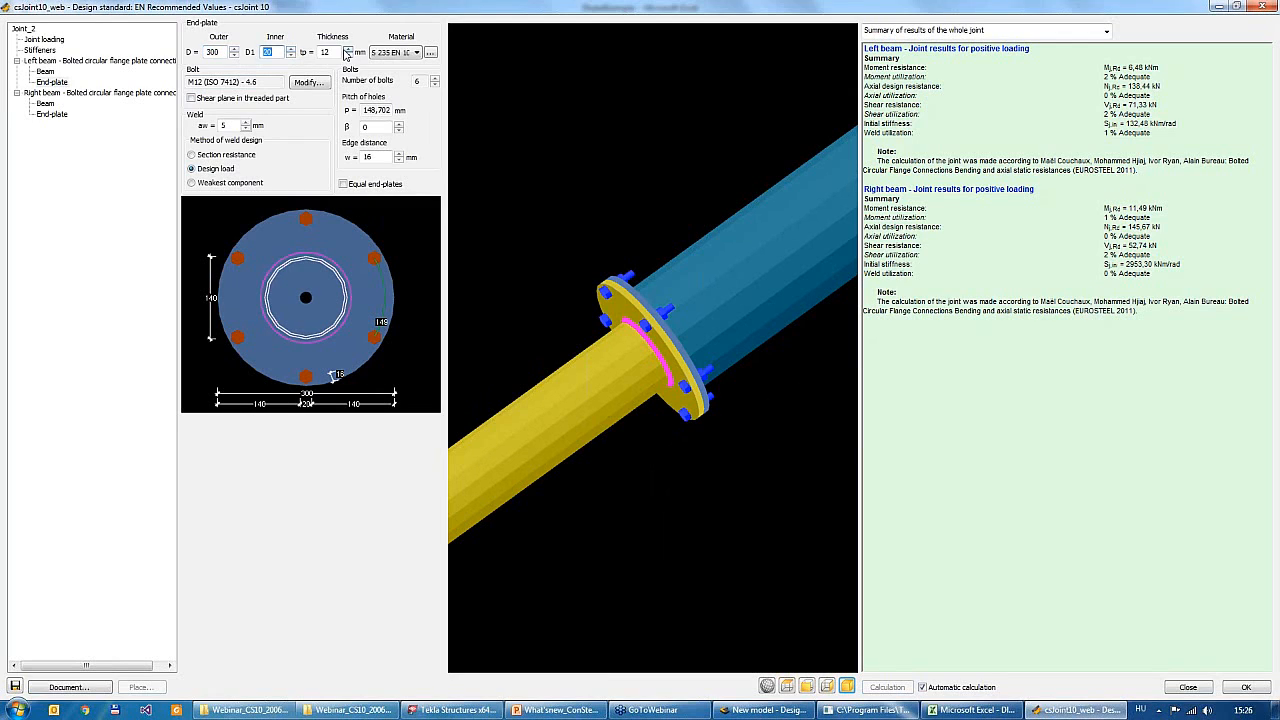
Set the left end plate's thickness to 16 mm and the number of bolts to 9
click(347, 49)
click(347, 49)
click(347, 49)
click(347, 49)
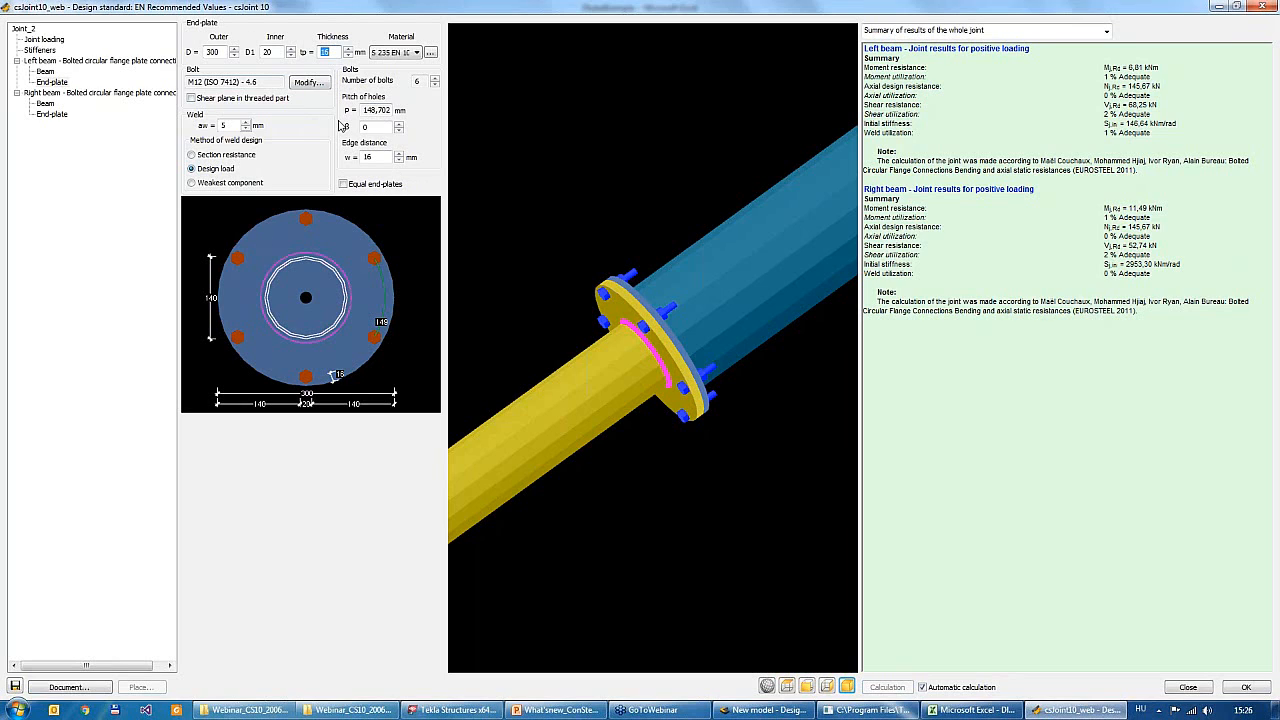
click(435, 77)
click(435, 77)
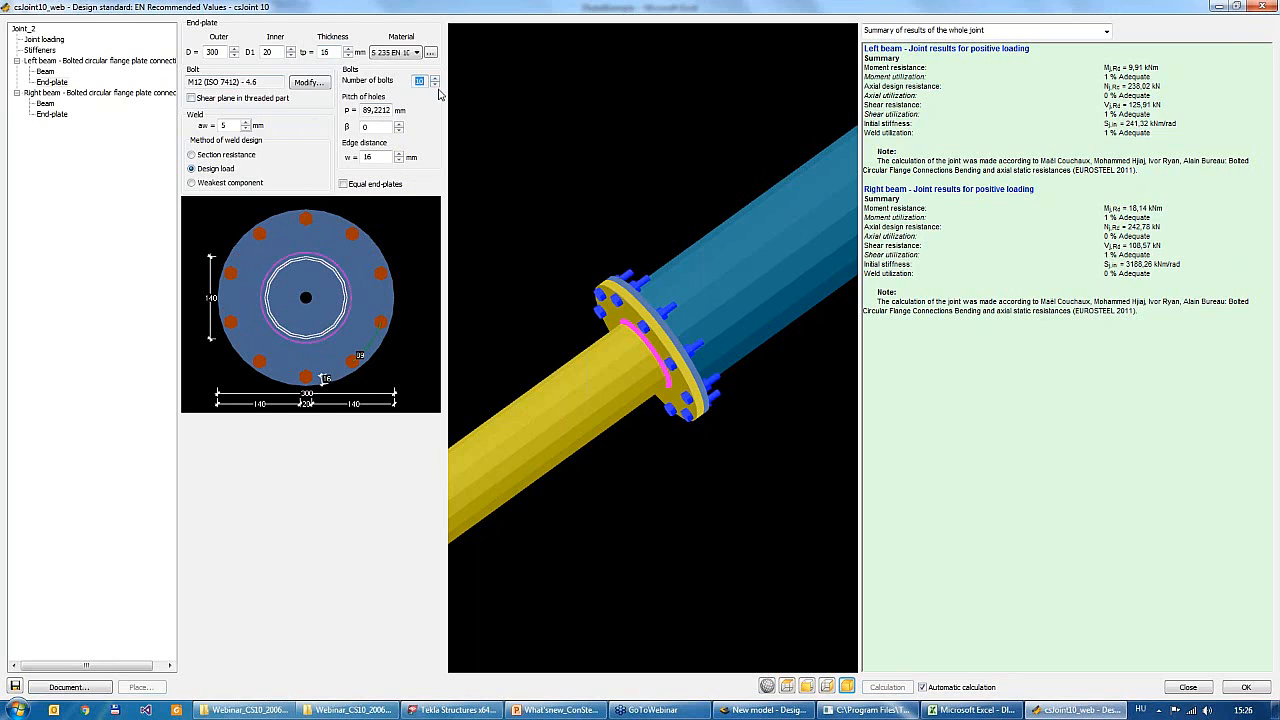
click(435, 85)
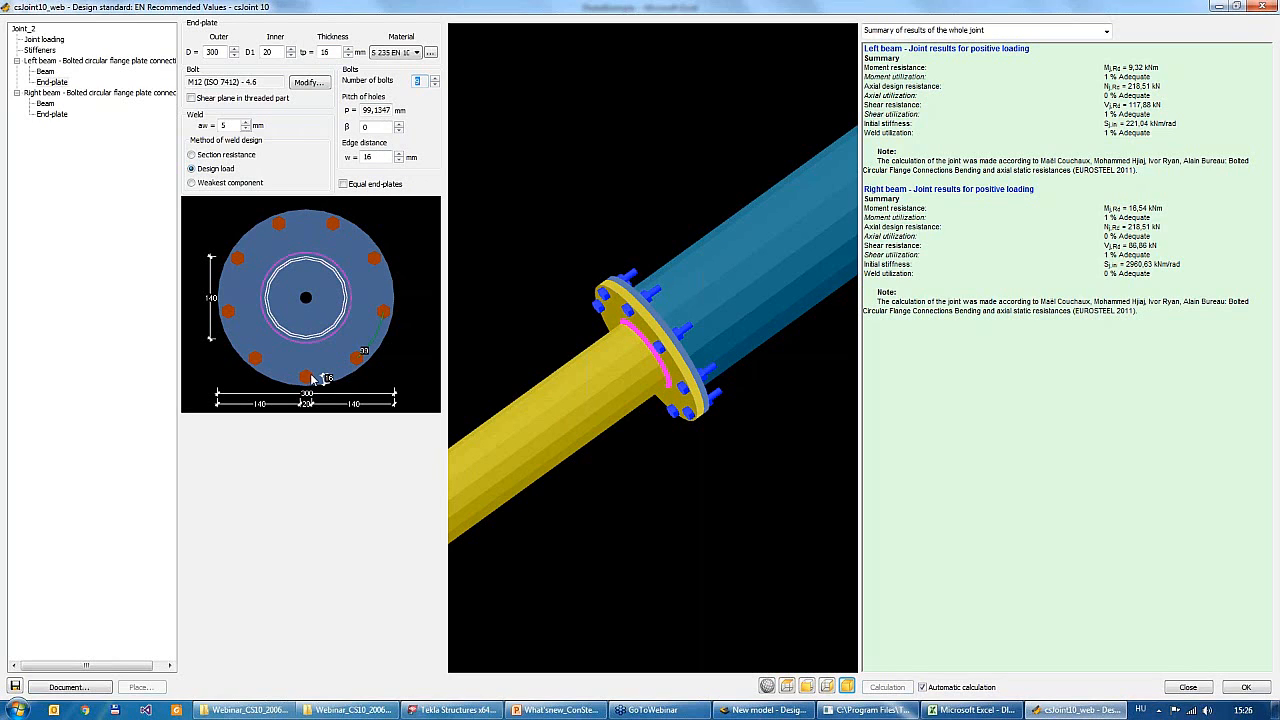
Set the bolts' edge distance on the left end plate to 24 mm
click(398, 154)
click(398, 154)
click(398, 154)
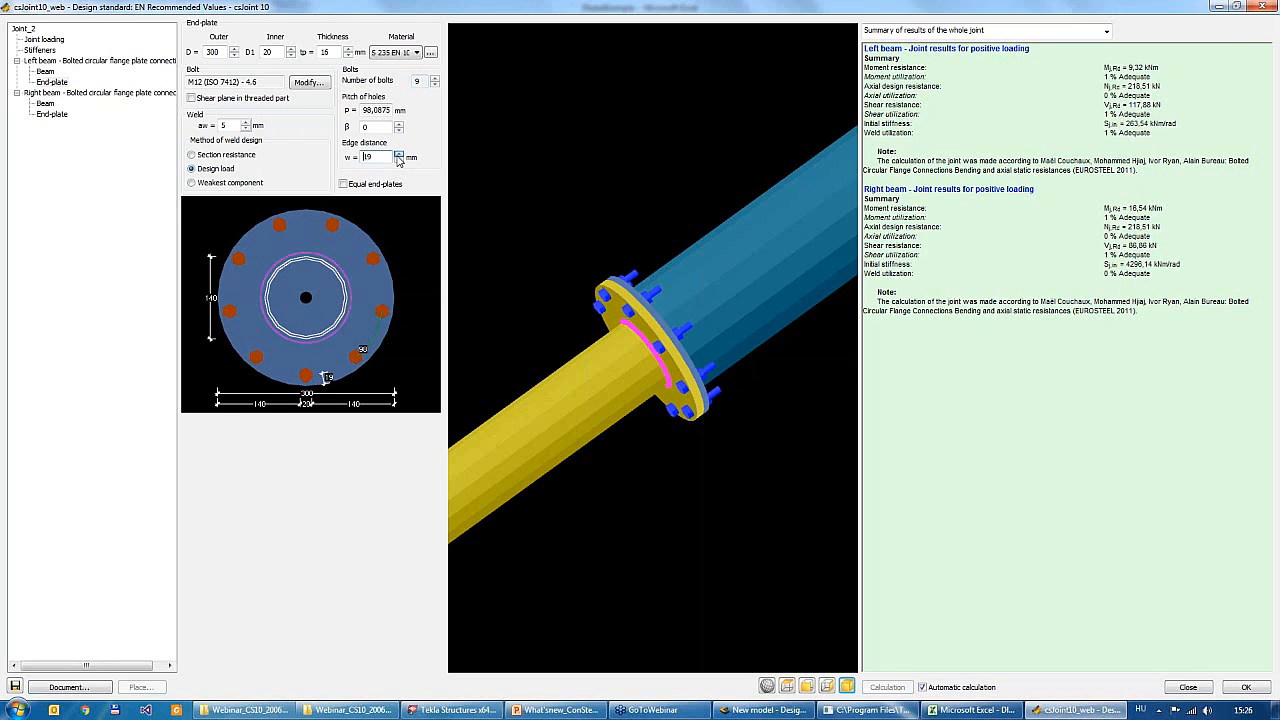
click(398, 154)
click(398, 154)
click(398, 154)
click(398, 154)
click(398, 154)
click(398, 154)
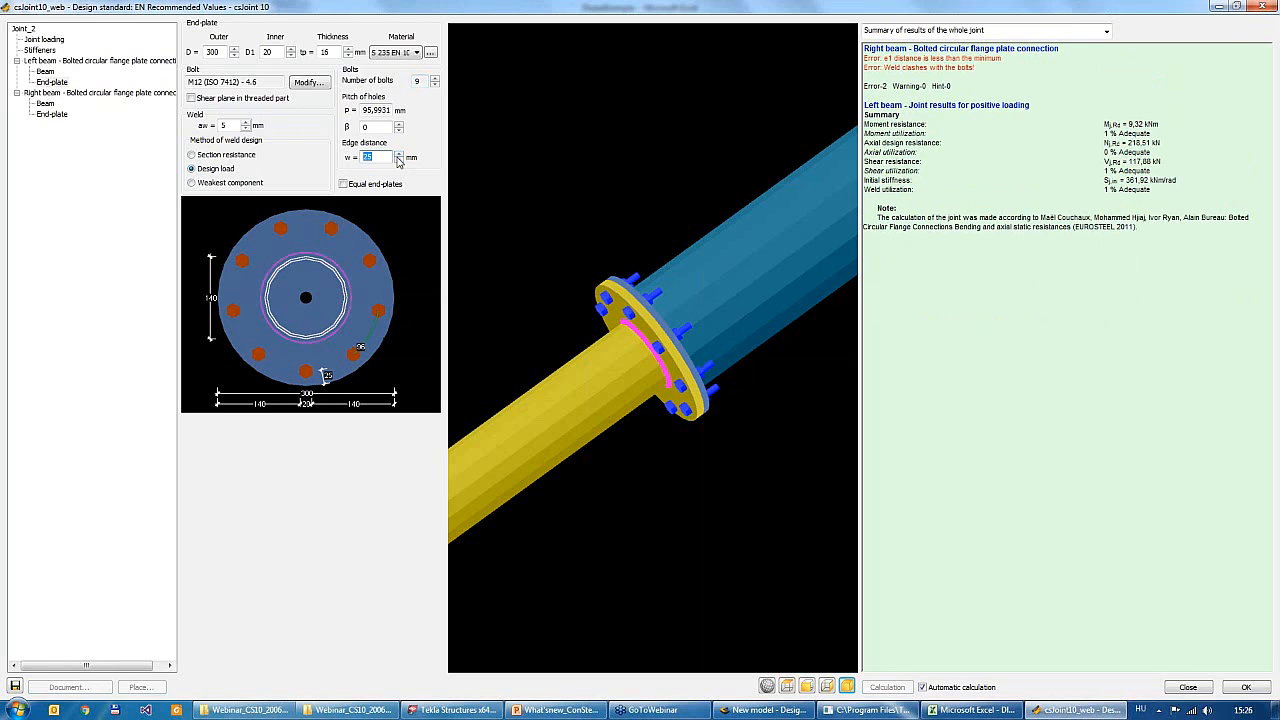
click(398, 155)
click(398, 155)
click(398, 160)
click(398, 160)
click(398, 160)
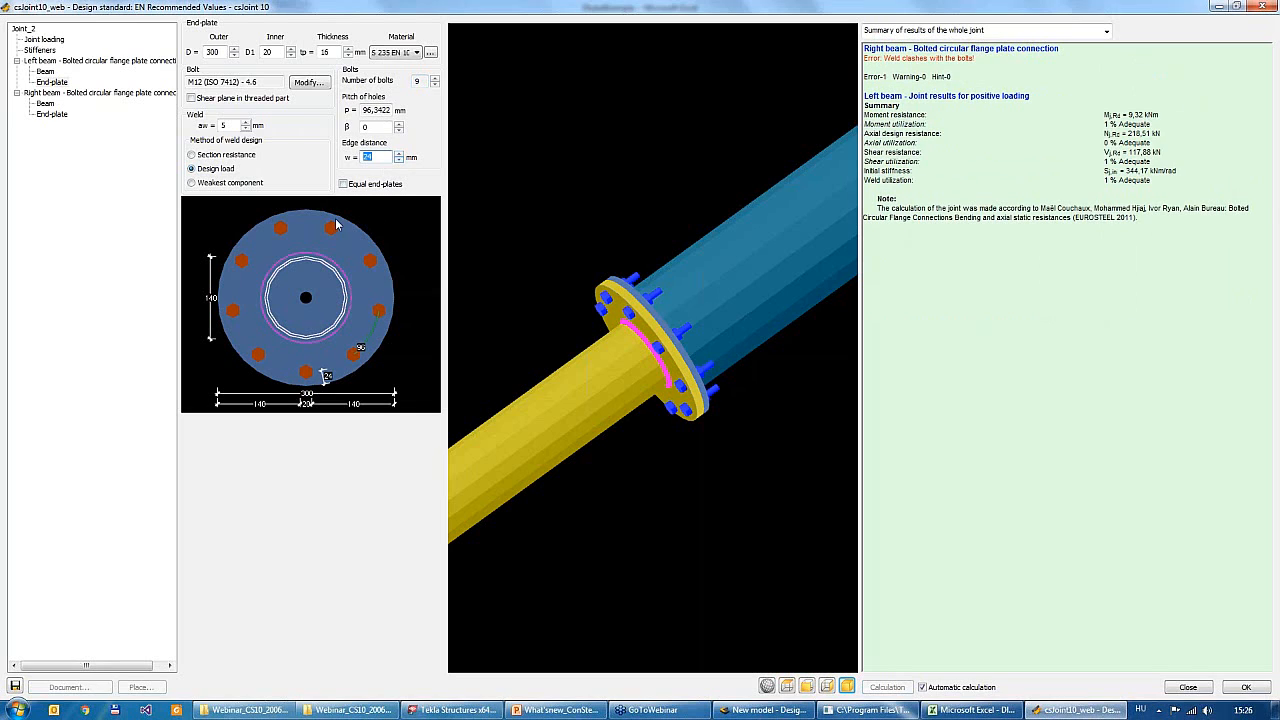
Add stiffeners between the bolts of the circular flange connection and accept the finished beam splice joint
click(40, 52)
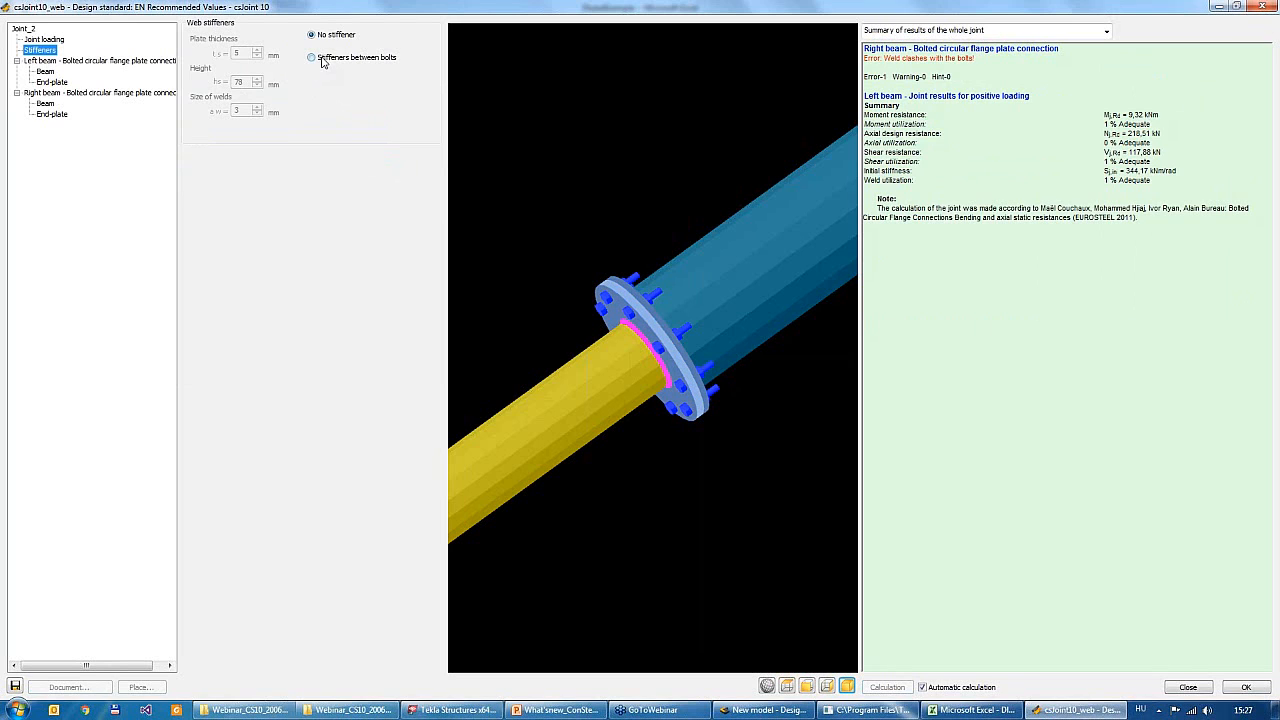
click(320, 58)
middle_drag(560, 290, 800, 330)
click(1258, 689)
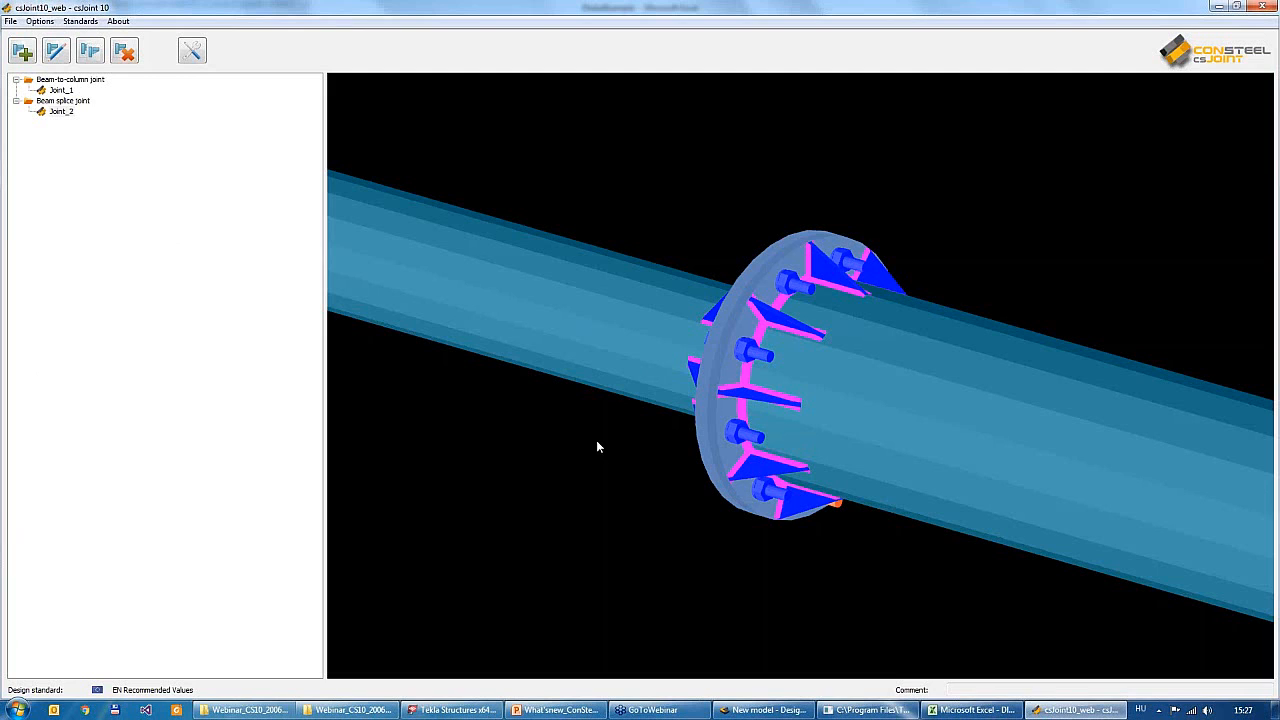
Create a column splice joint with a beam splice plate connection and the HEA 300 cross-section
click(22, 50)
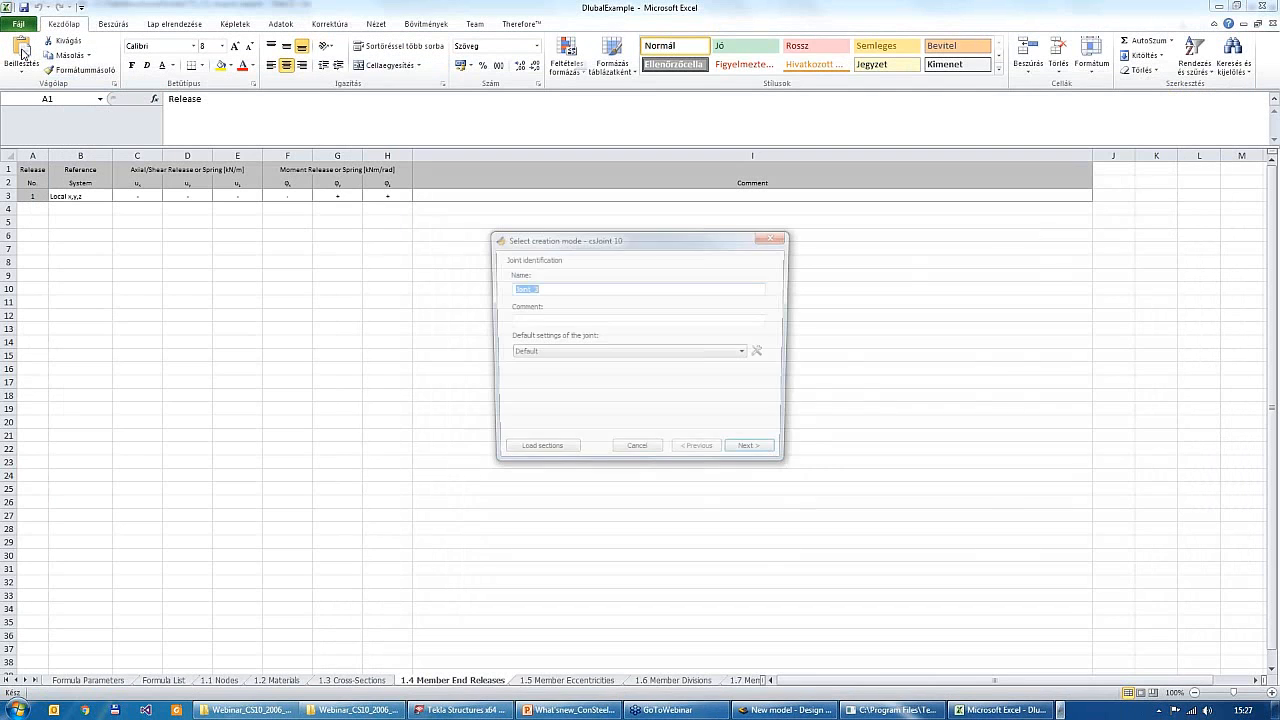
click(755, 457)
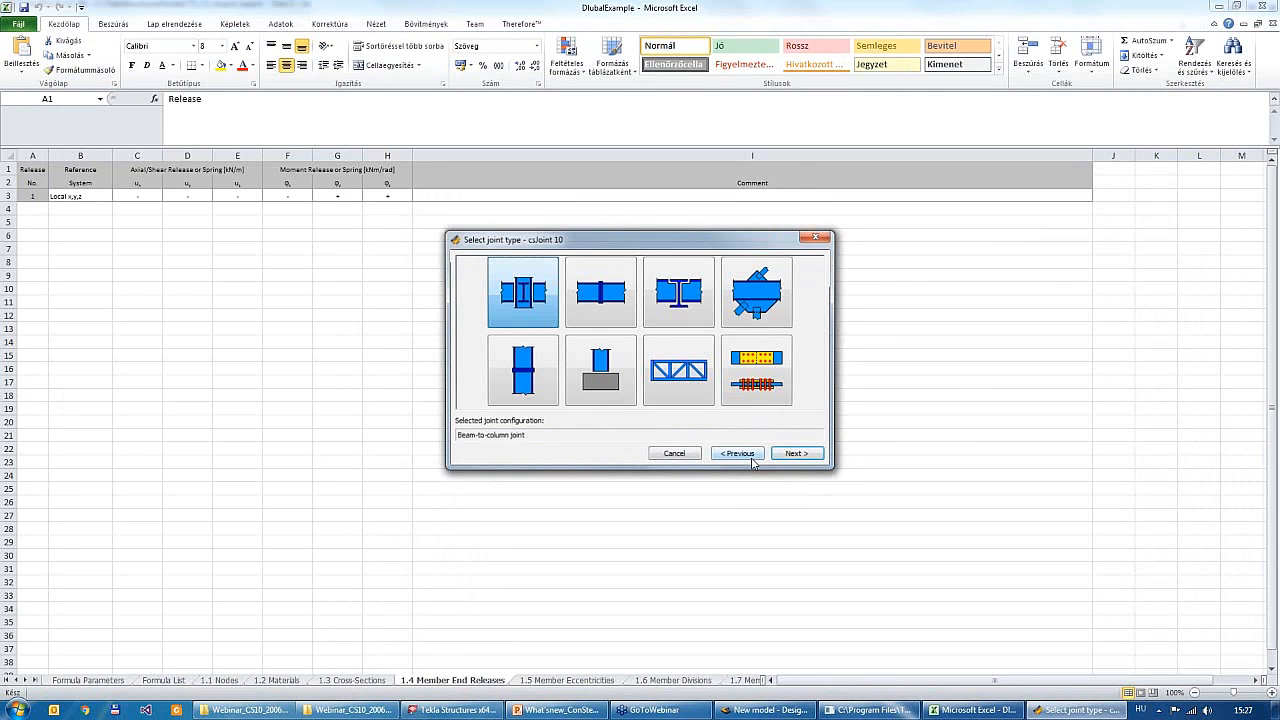
click(545, 394)
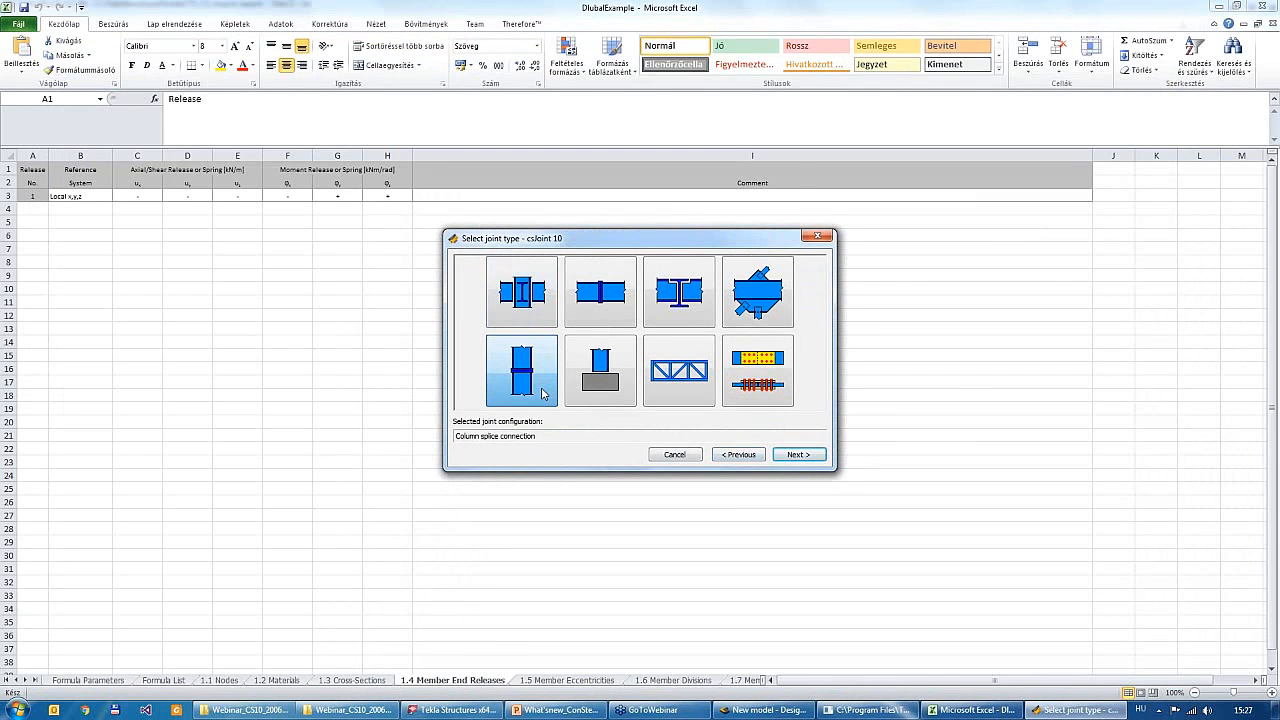
click(801, 455)
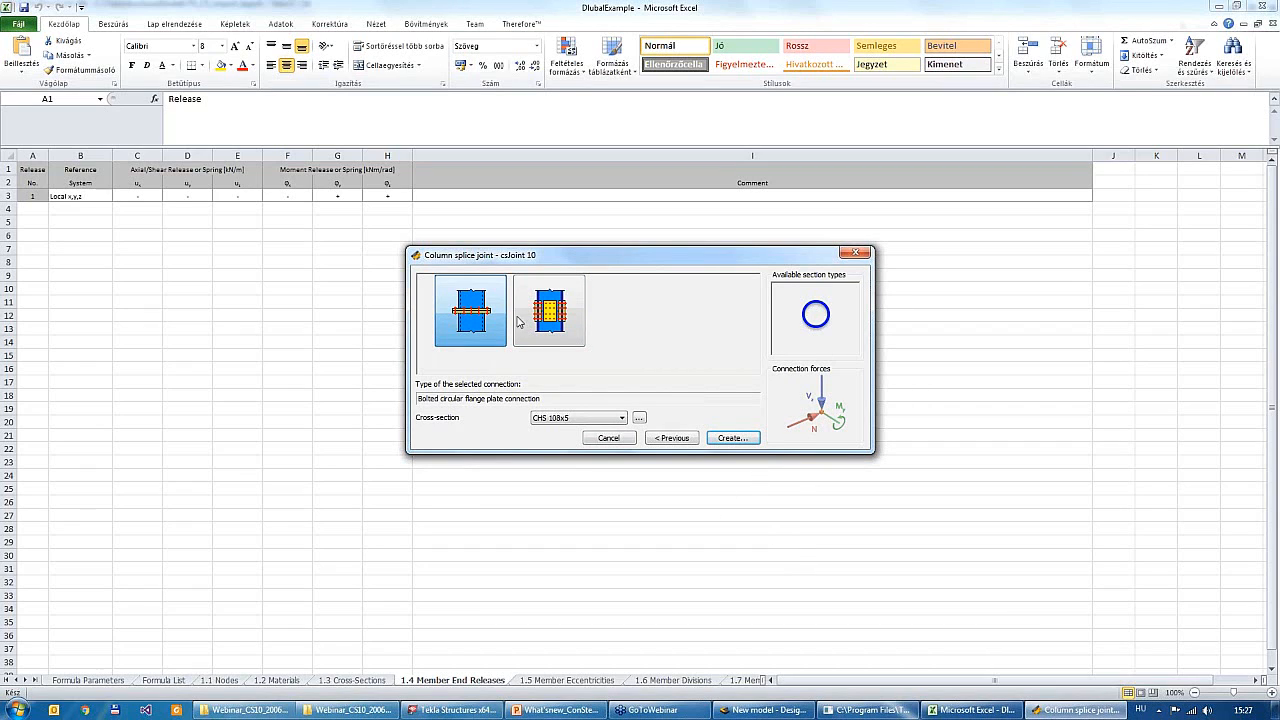
click(548, 314)
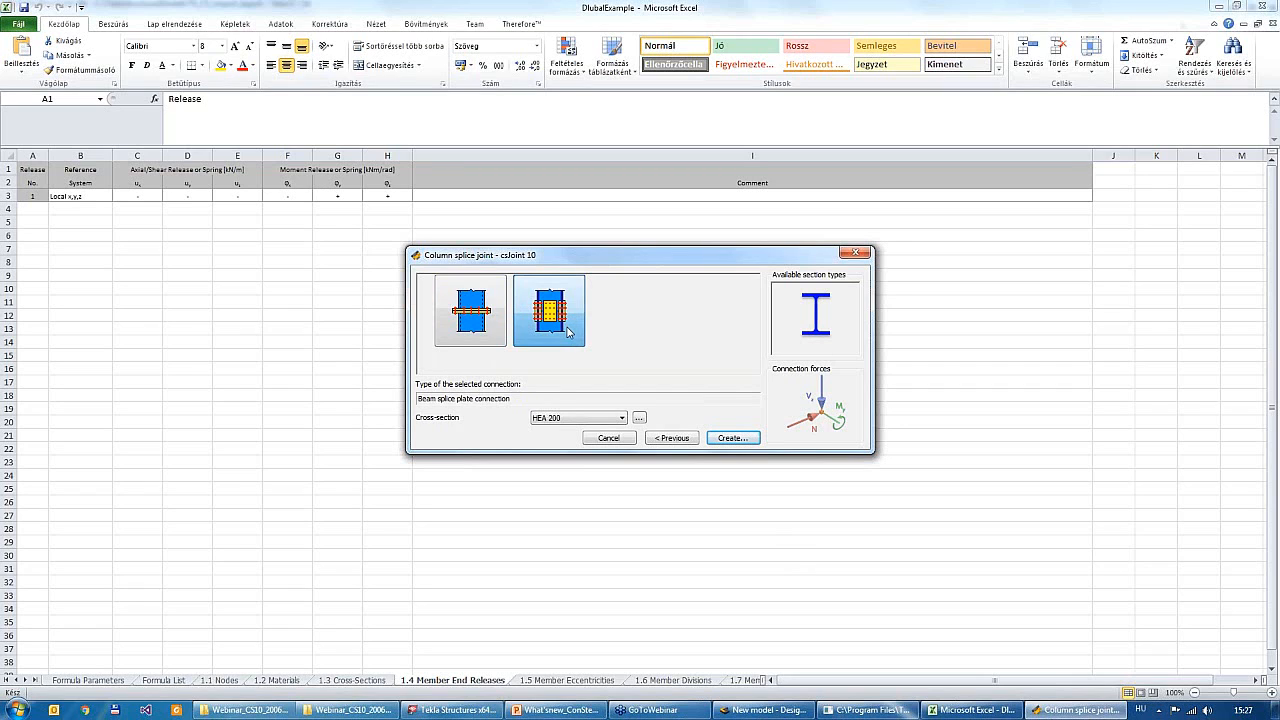
click(600, 418)
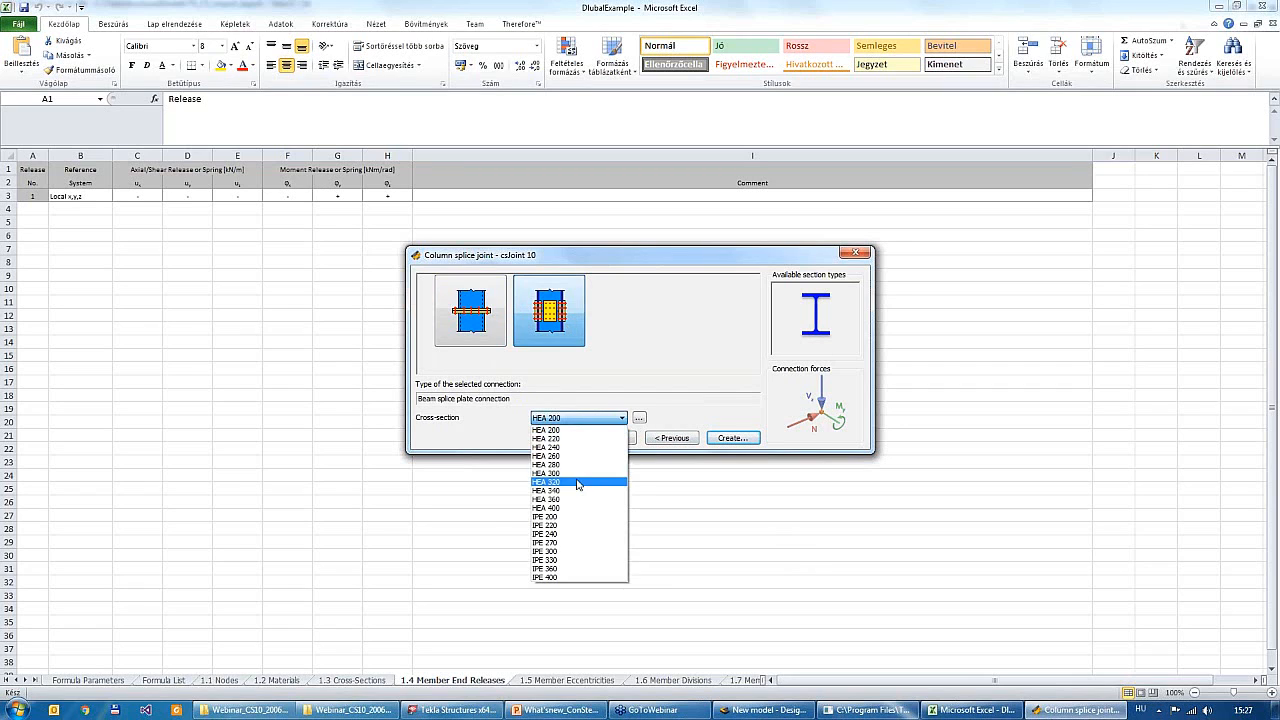
click(577, 483)
click(733, 438)
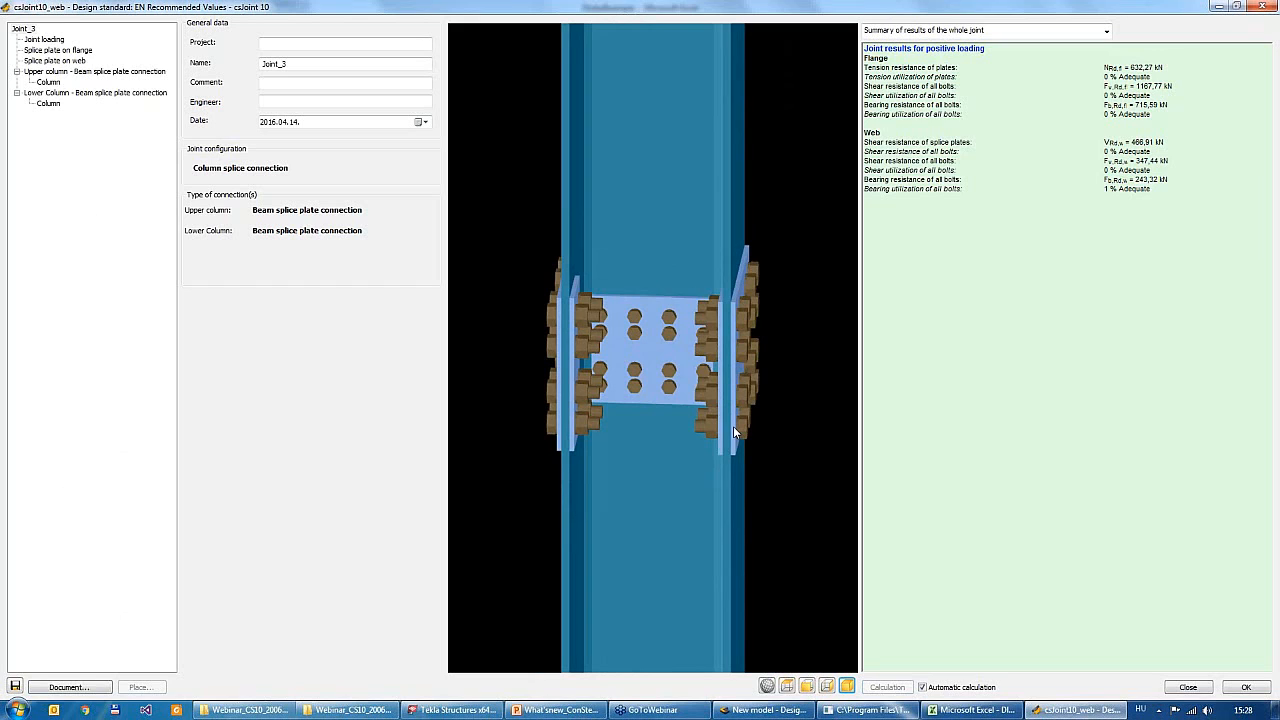
Make the column splice non-bearing in the settings of the splice plate on the flange
click(58, 50)
click(60, 61)
click(76, 52)
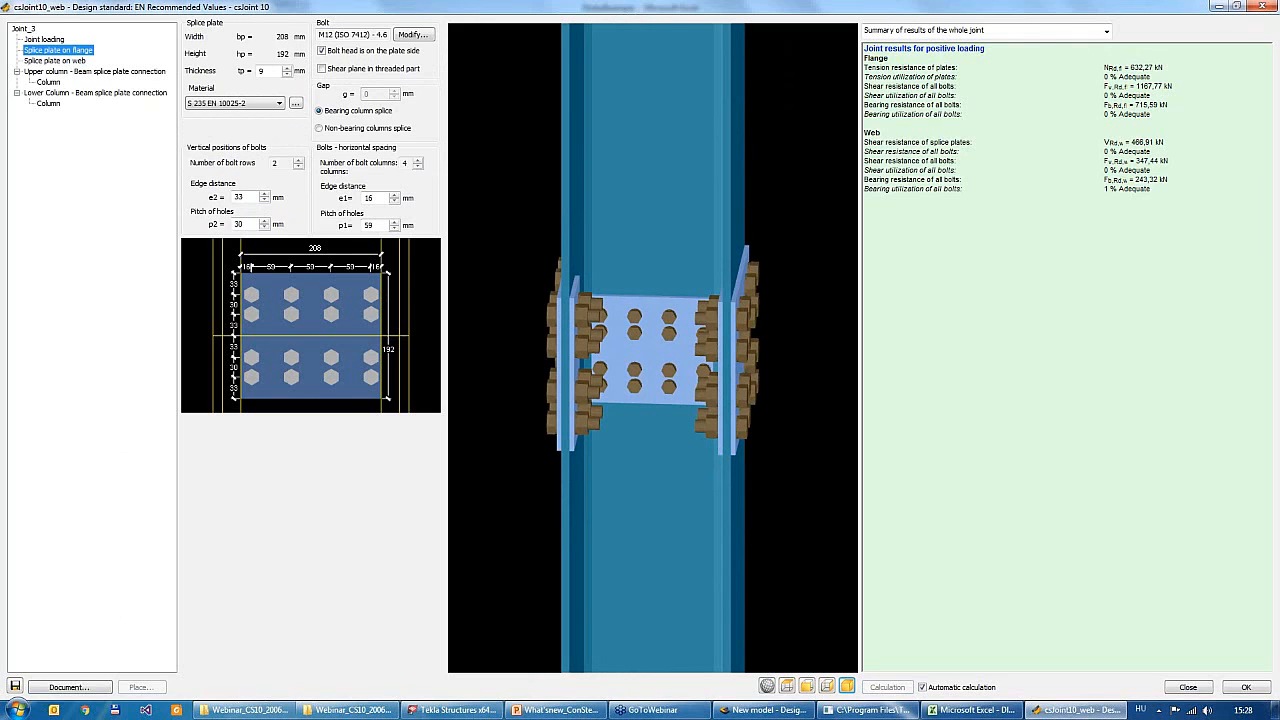
click(78, 61)
click(78, 51)
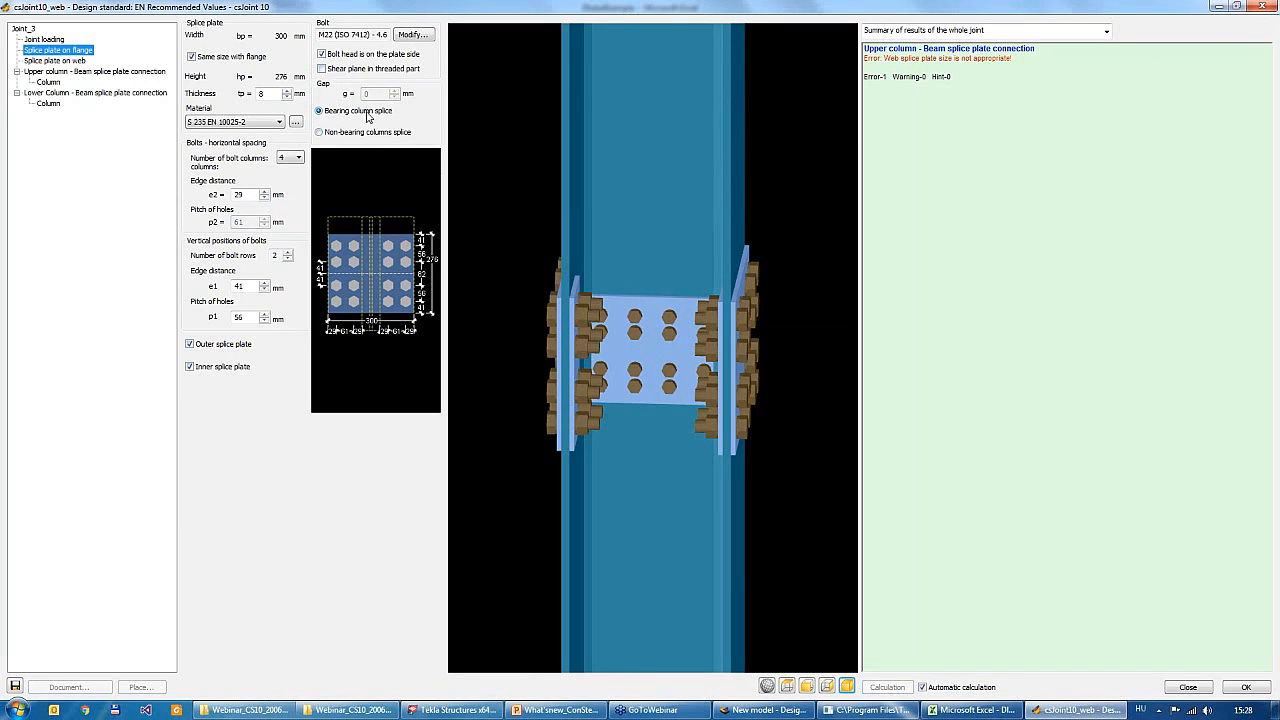
click(324, 137)
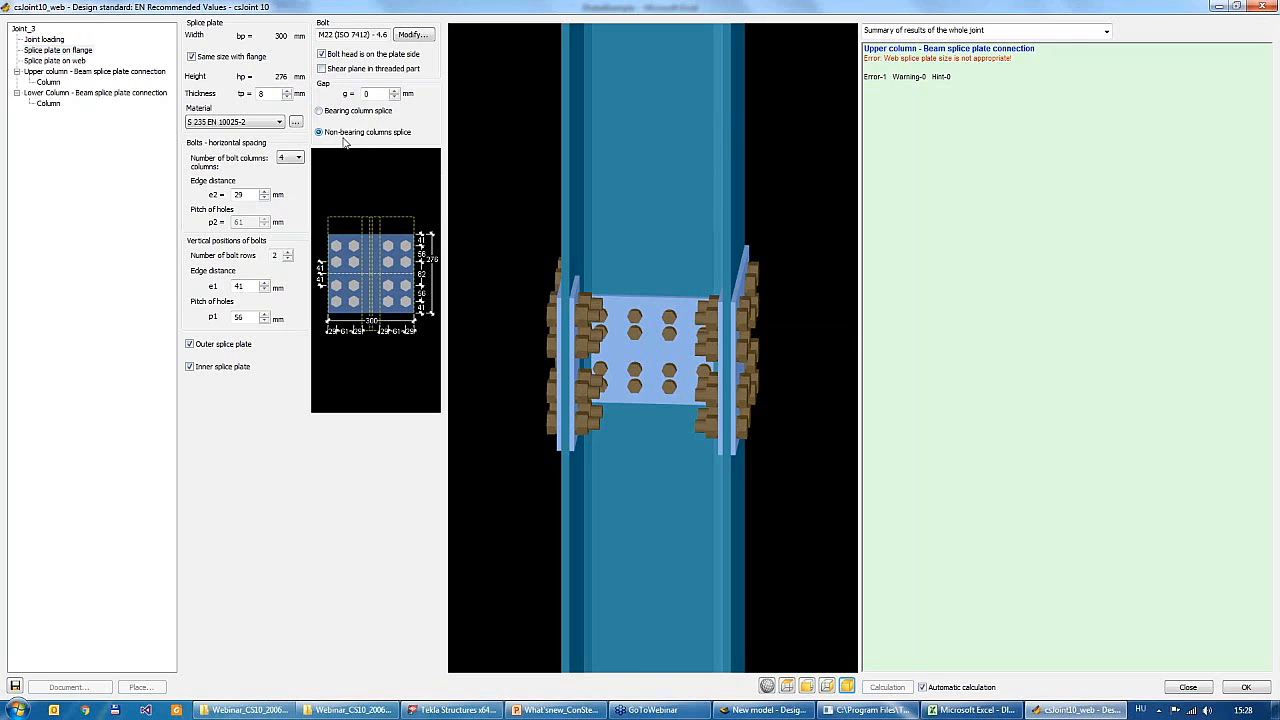
click(345, 116)
click(376, 134)
Set the gap between the two columns to 10 mm
click(394, 90)
click(394, 90)
click(394, 90)
click(394, 90)
click(394, 90)
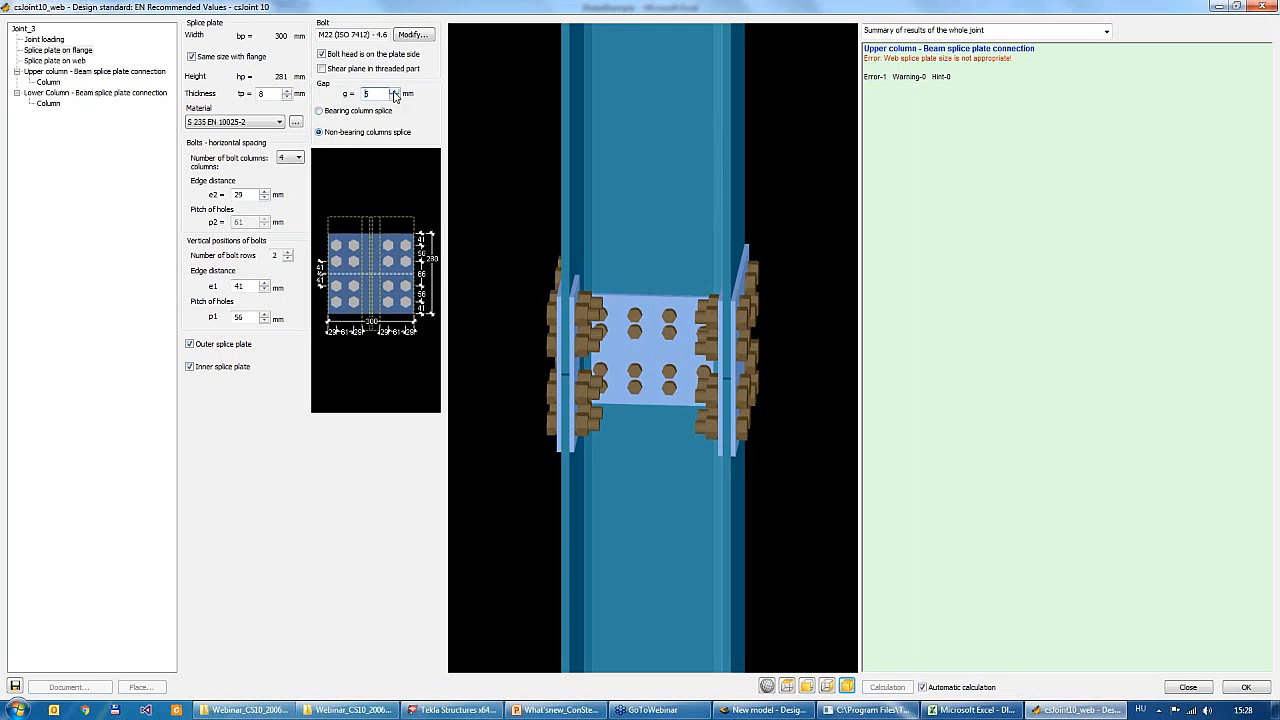
click(394, 90)
click(394, 90)
click(394, 90)
click(394, 90)
click(394, 90)
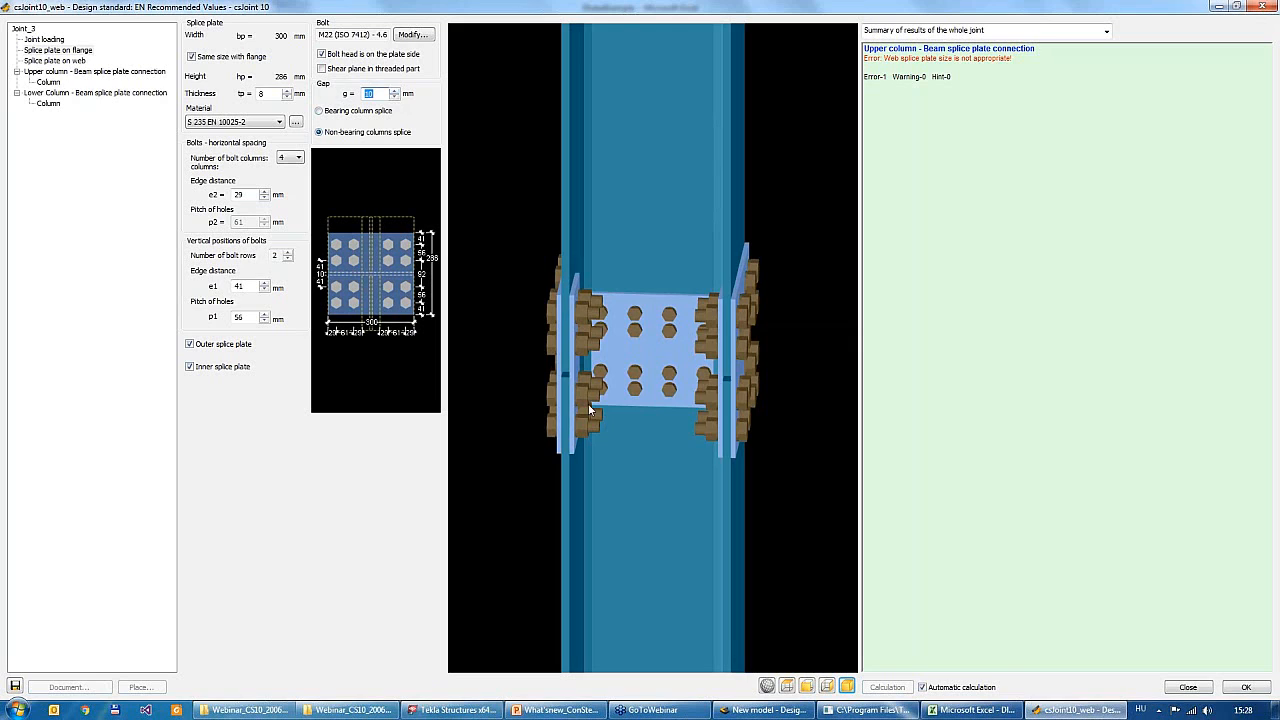
middle_drag(589, 405, 610, 360)
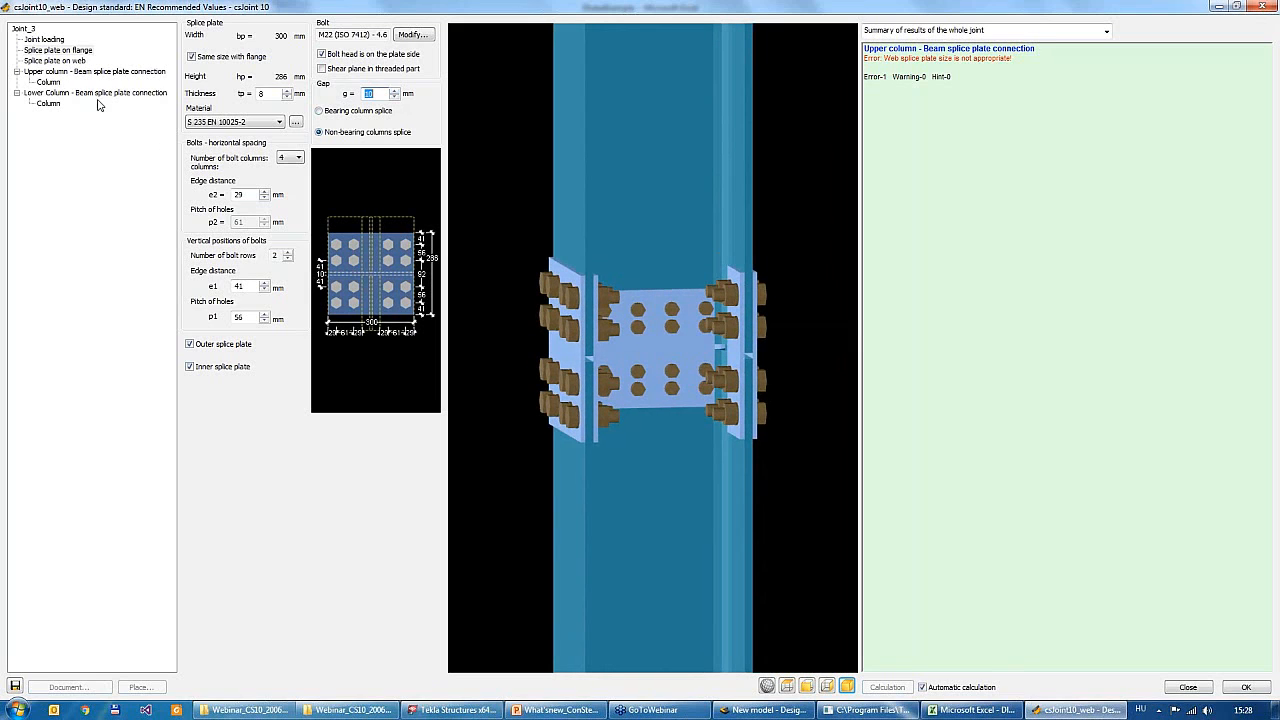
Change the upper column's cross-section to HEA 280 and accept the column splice joint
click(48, 81)
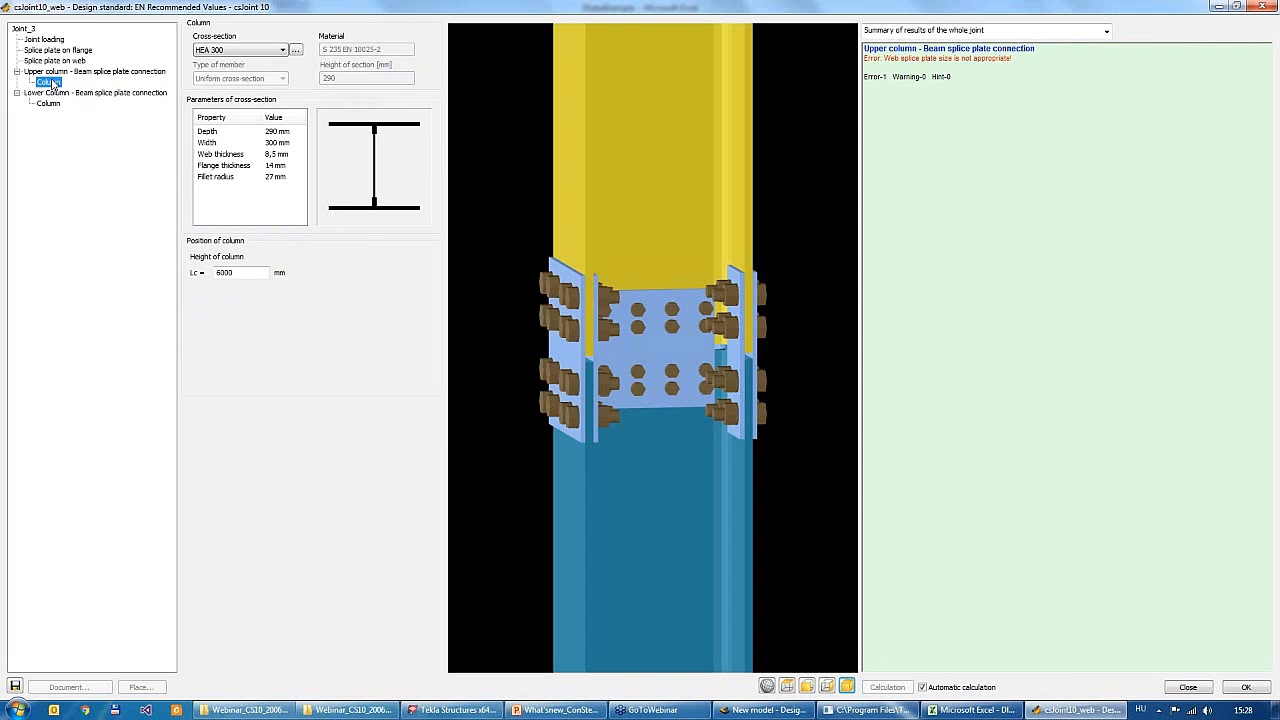
click(268, 52)
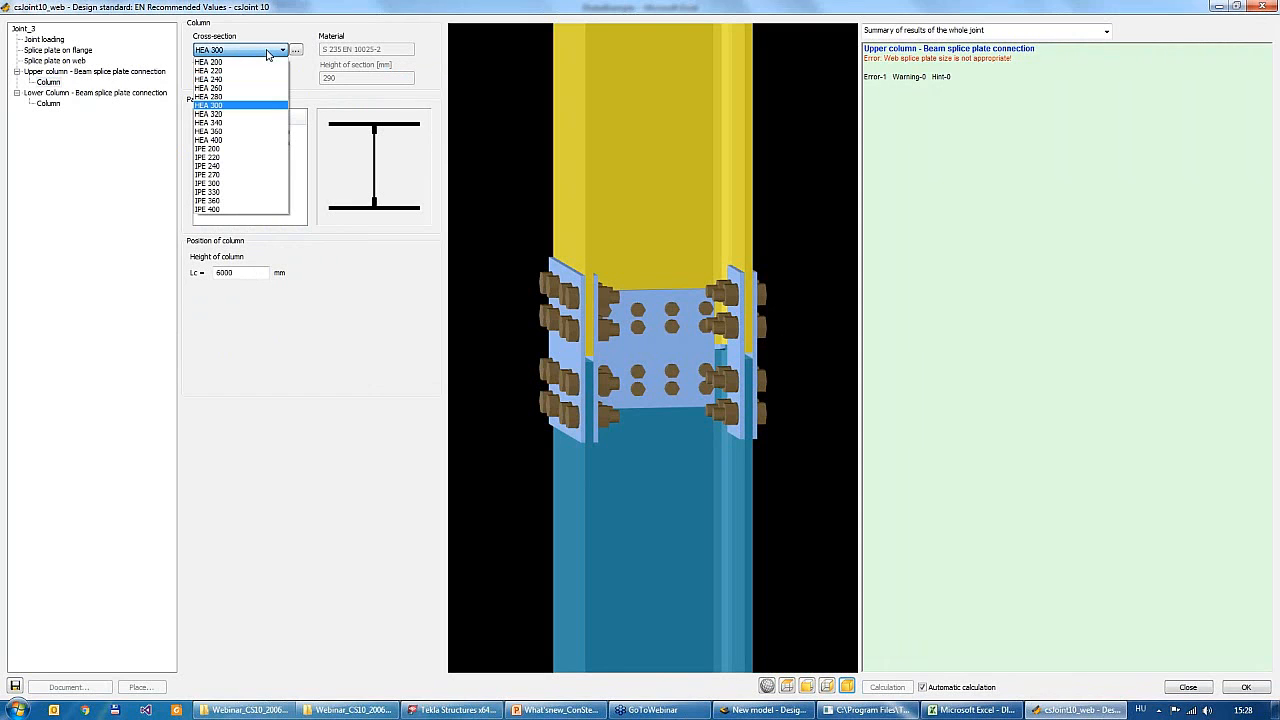
click(240, 96)
middle_drag(588, 282, 618, 336)
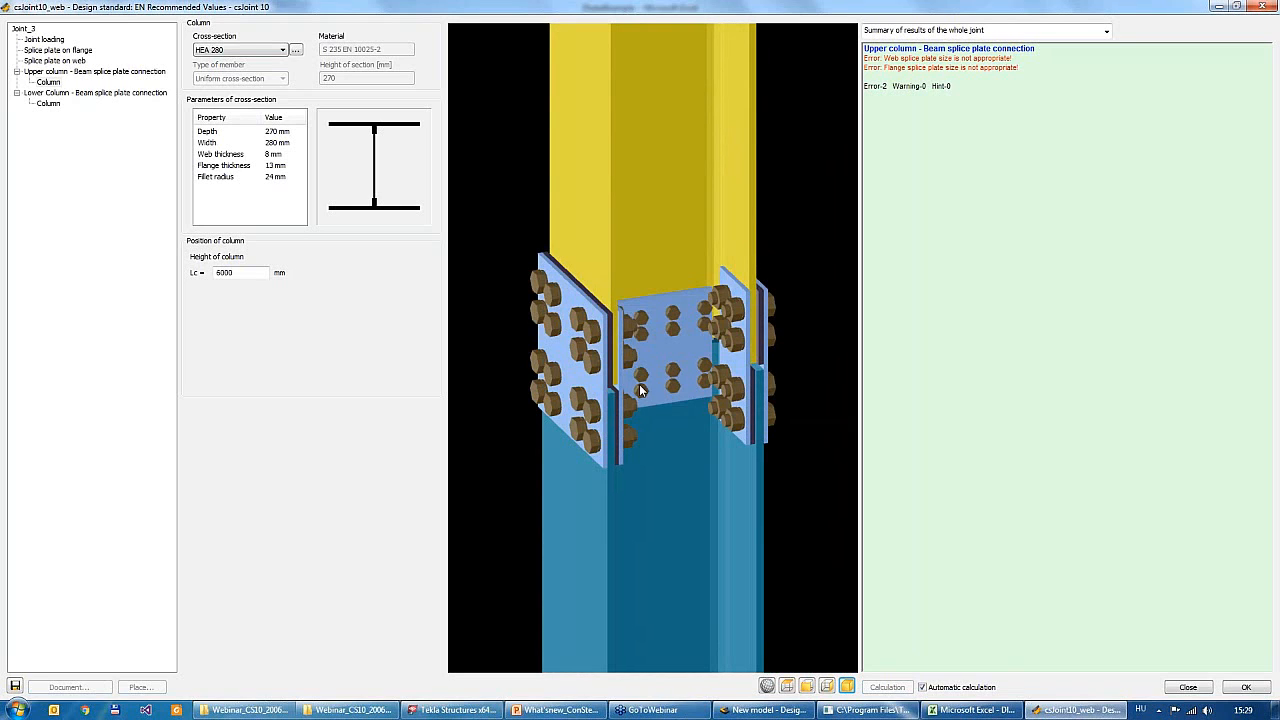
scroll(640, 395, up, 4)
mouse_move(640, 395)
middle_down()
mouse_move(634, 360)
mouse_move(630, 378)
middle_up()
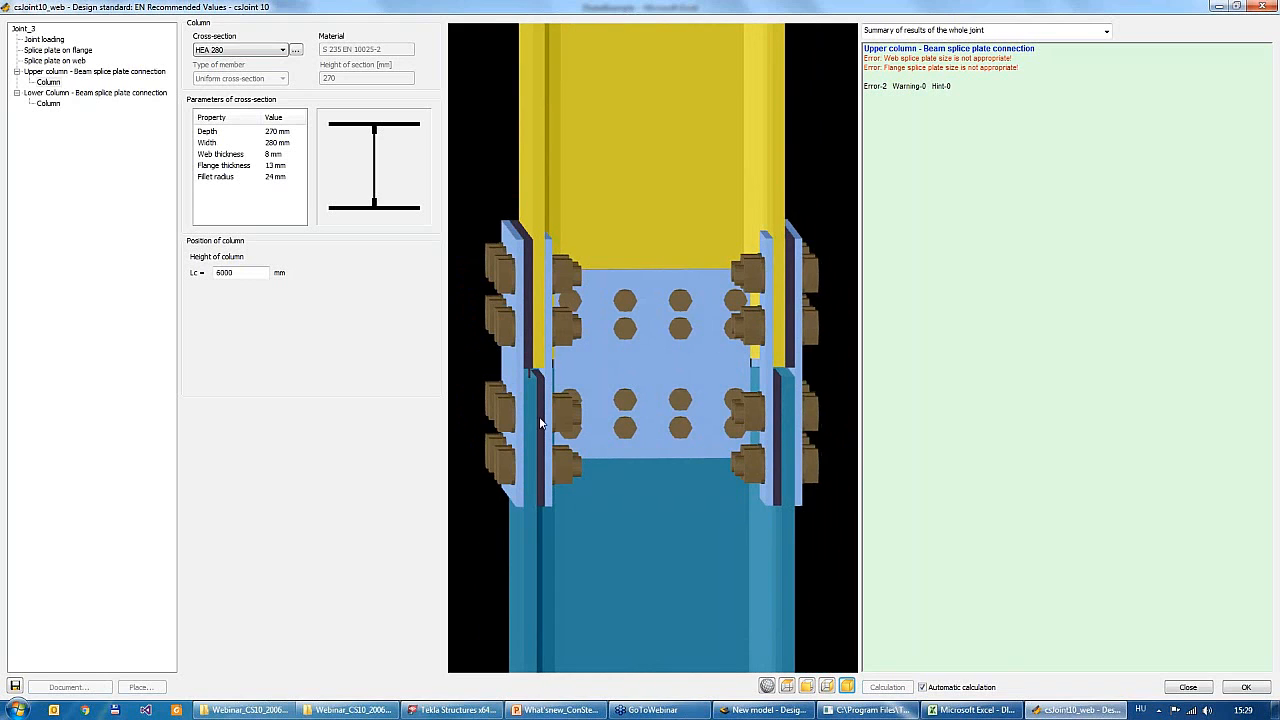
middle_drag(578, 423, 598, 447)
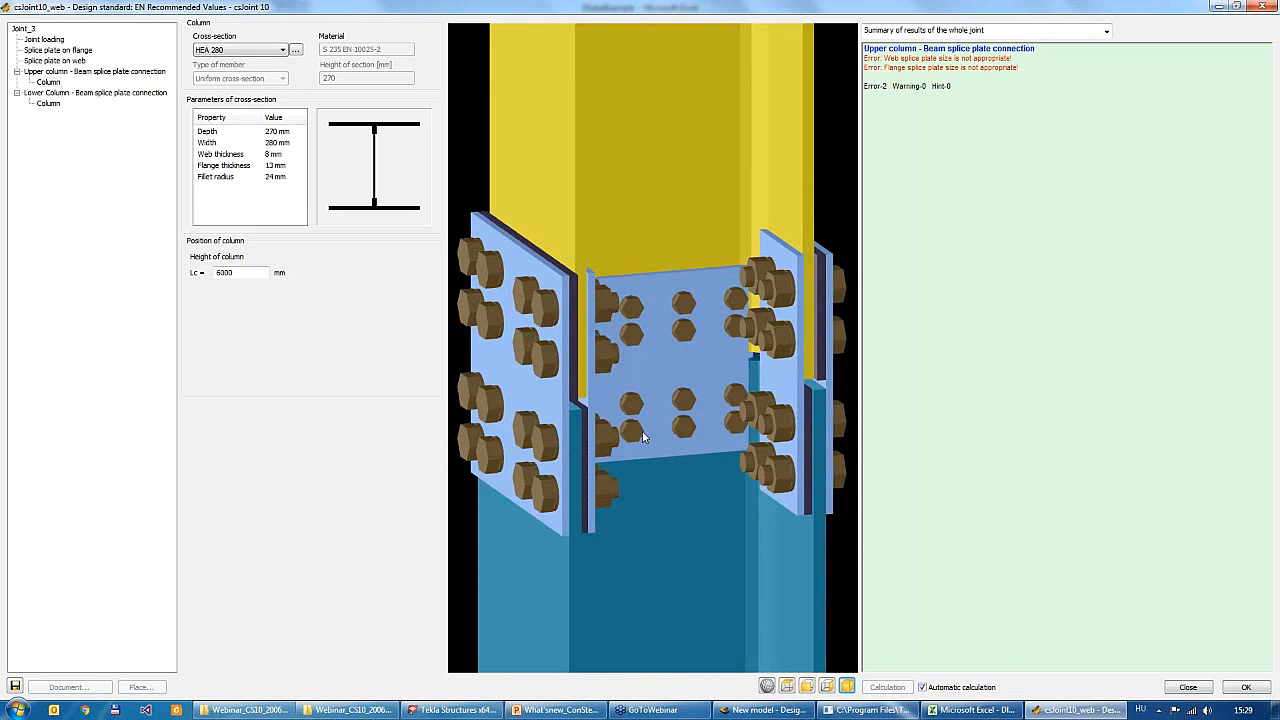
scroll(630, 368, down, 5)
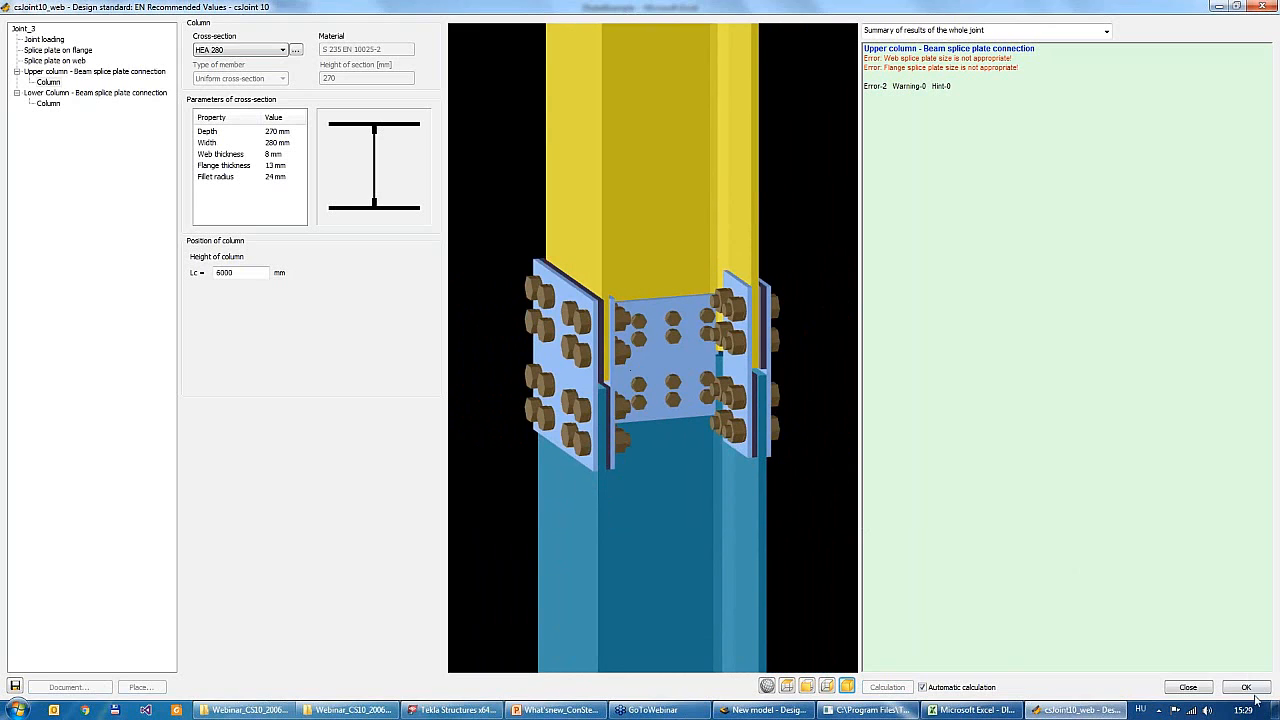
click(1248, 687)
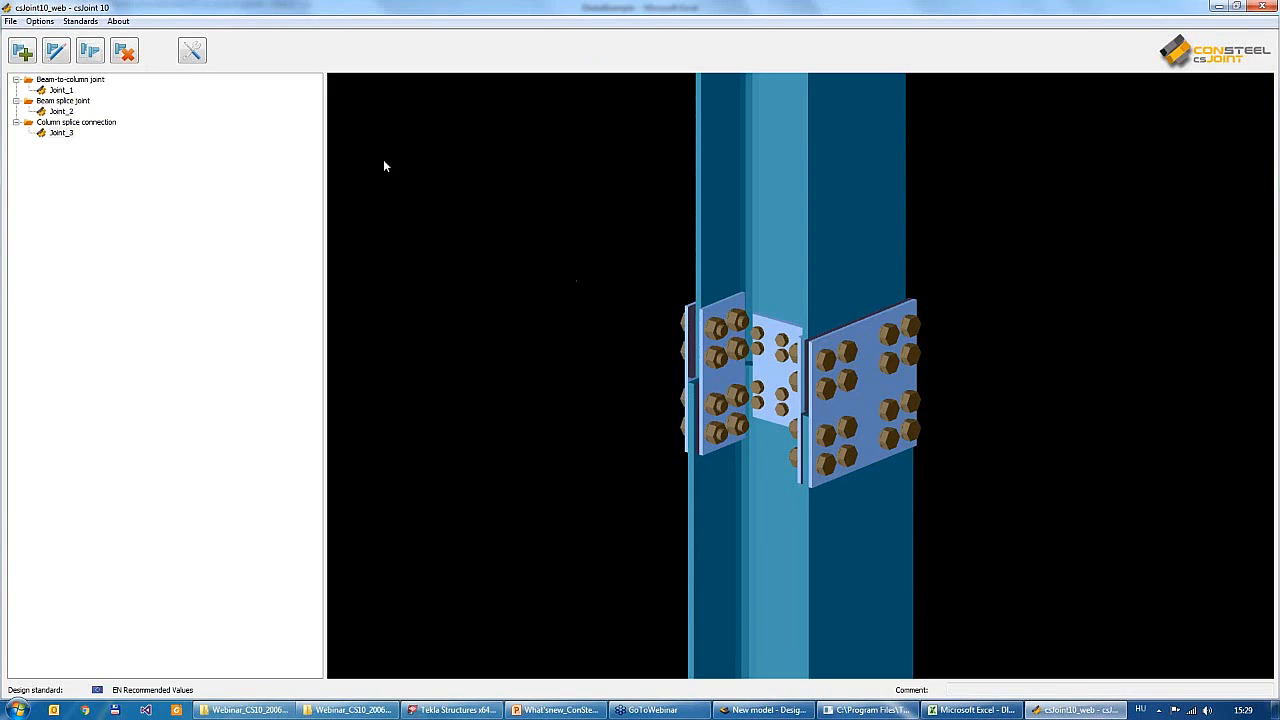
Start a new joint and look through the semi-rigid, rigid ground-beam and pinned connection types for column bases
click(30, 44)
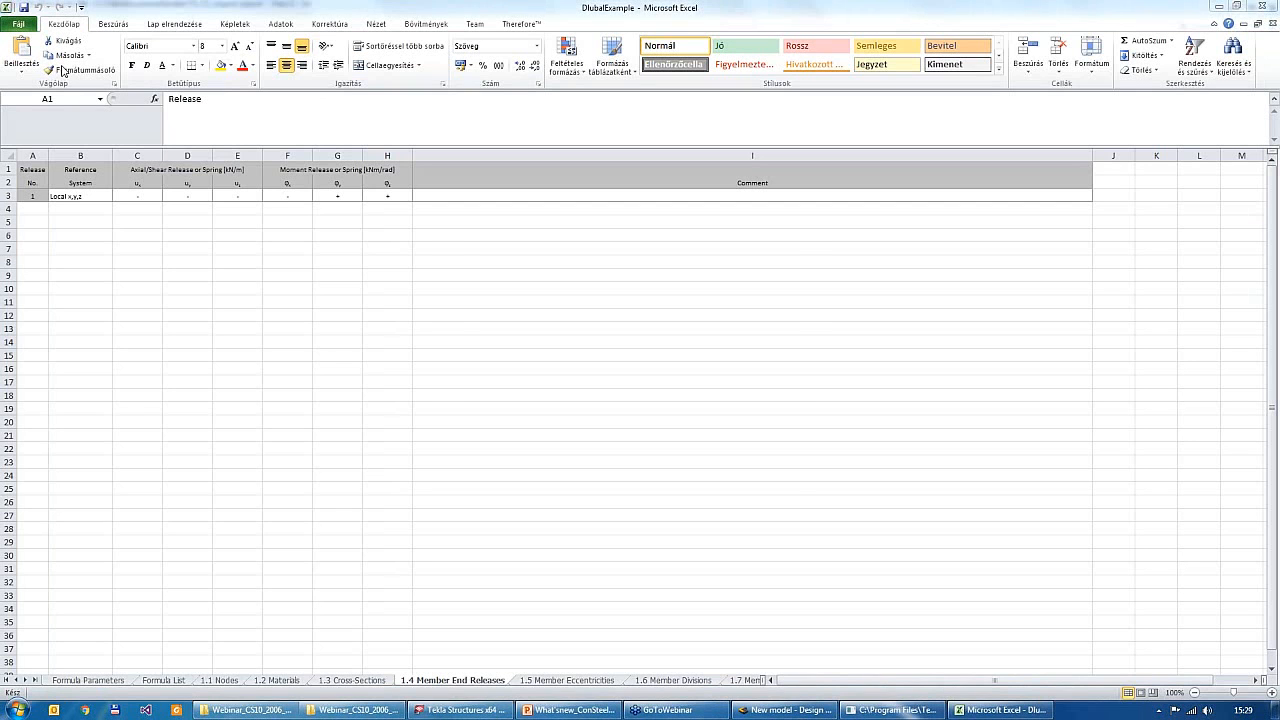
click(757, 454)
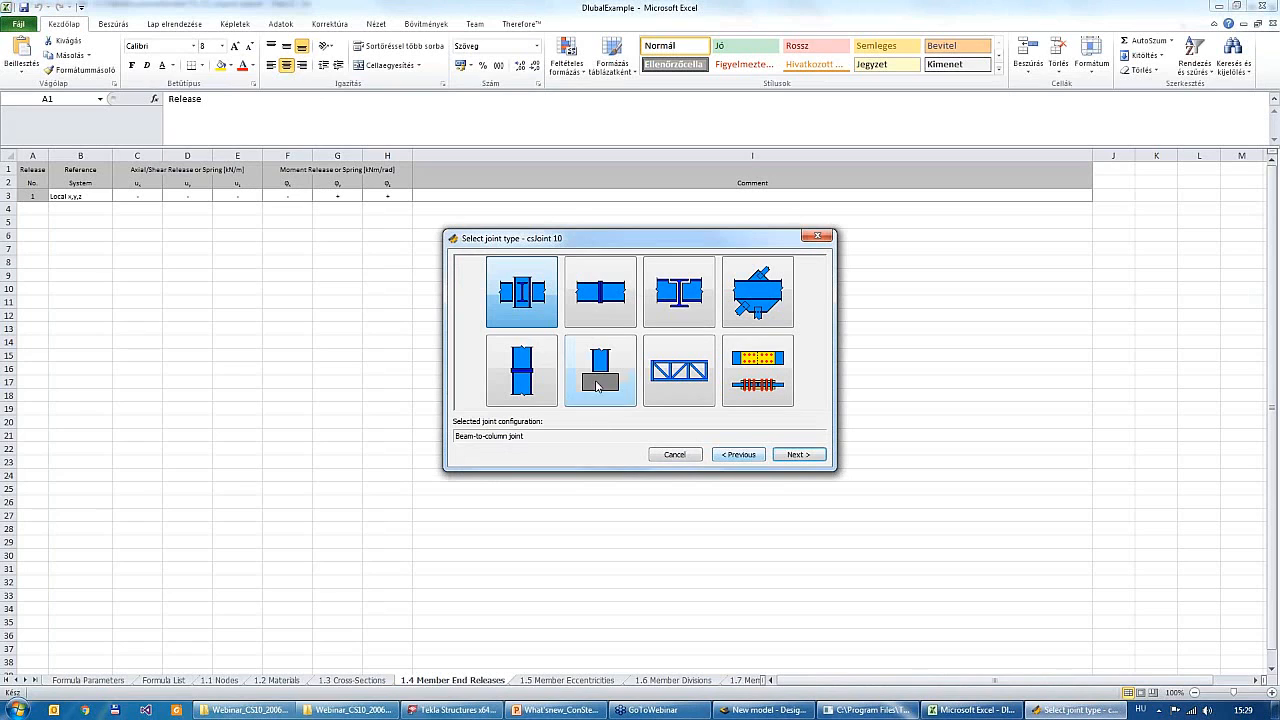
click(598, 386)
click(801, 456)
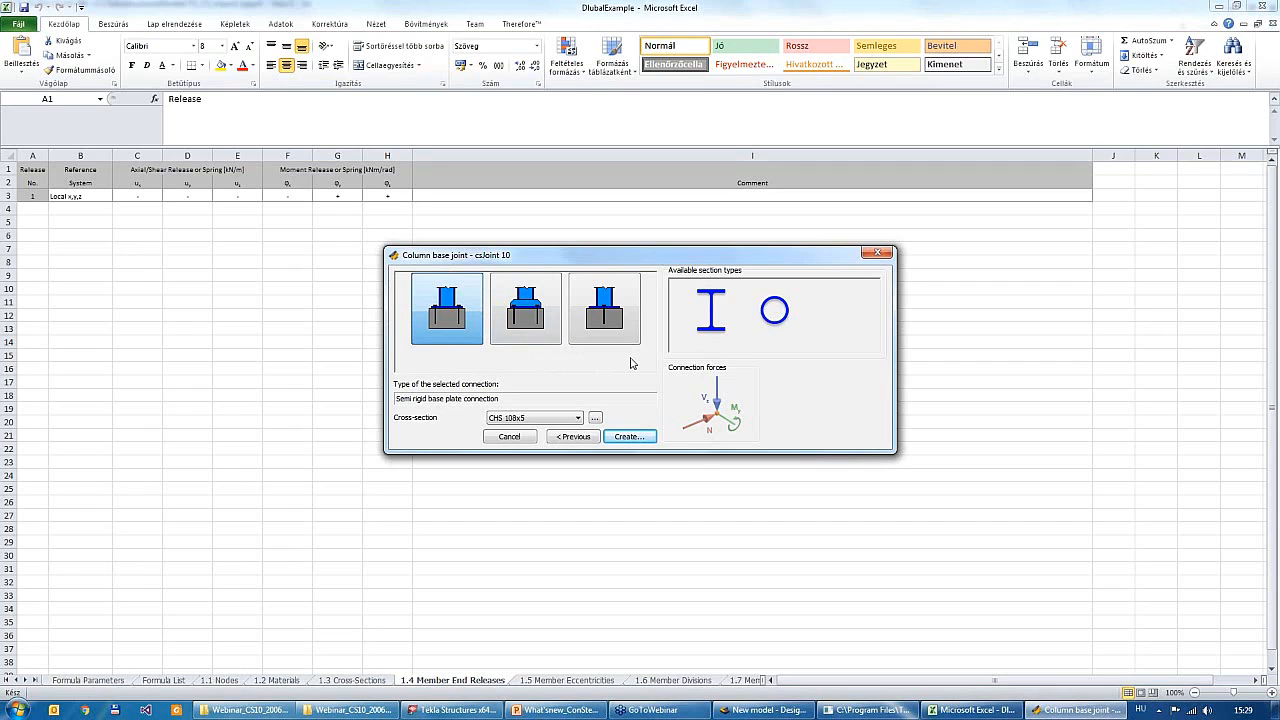
click(609, 334)
click(470, 323)
click(540, 326)
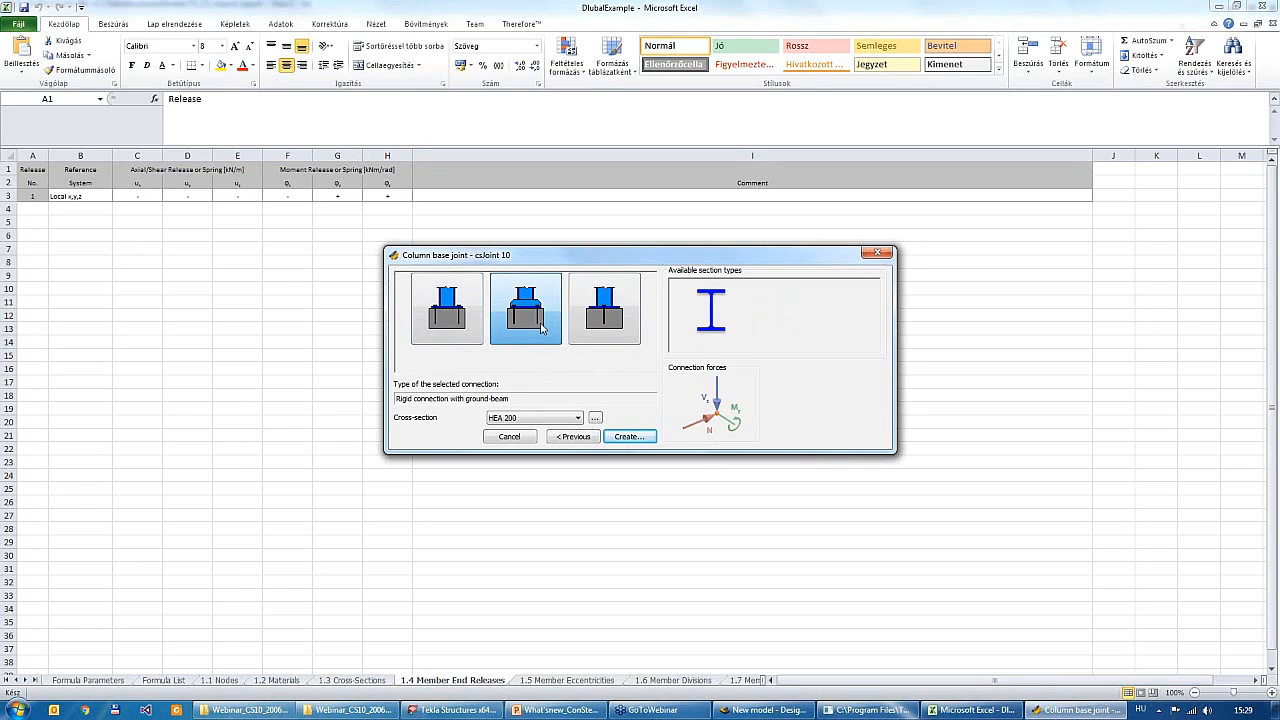
click(447, 317)
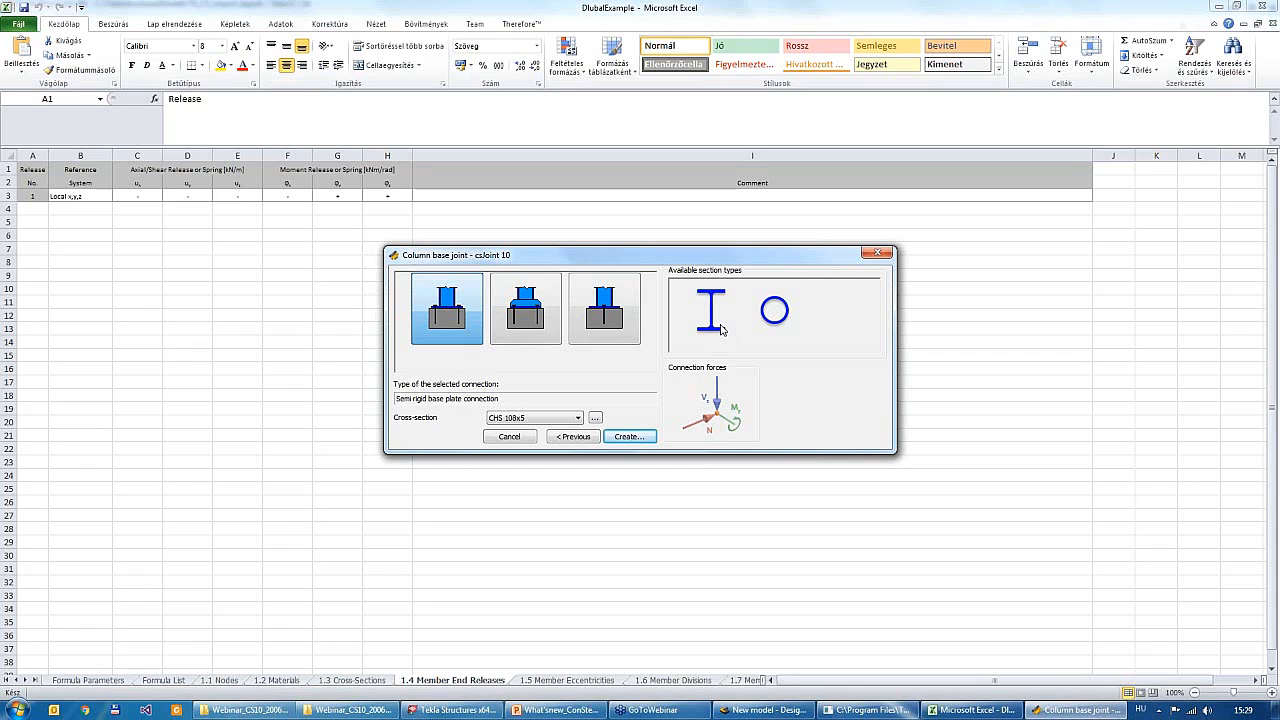
click(627, 320)
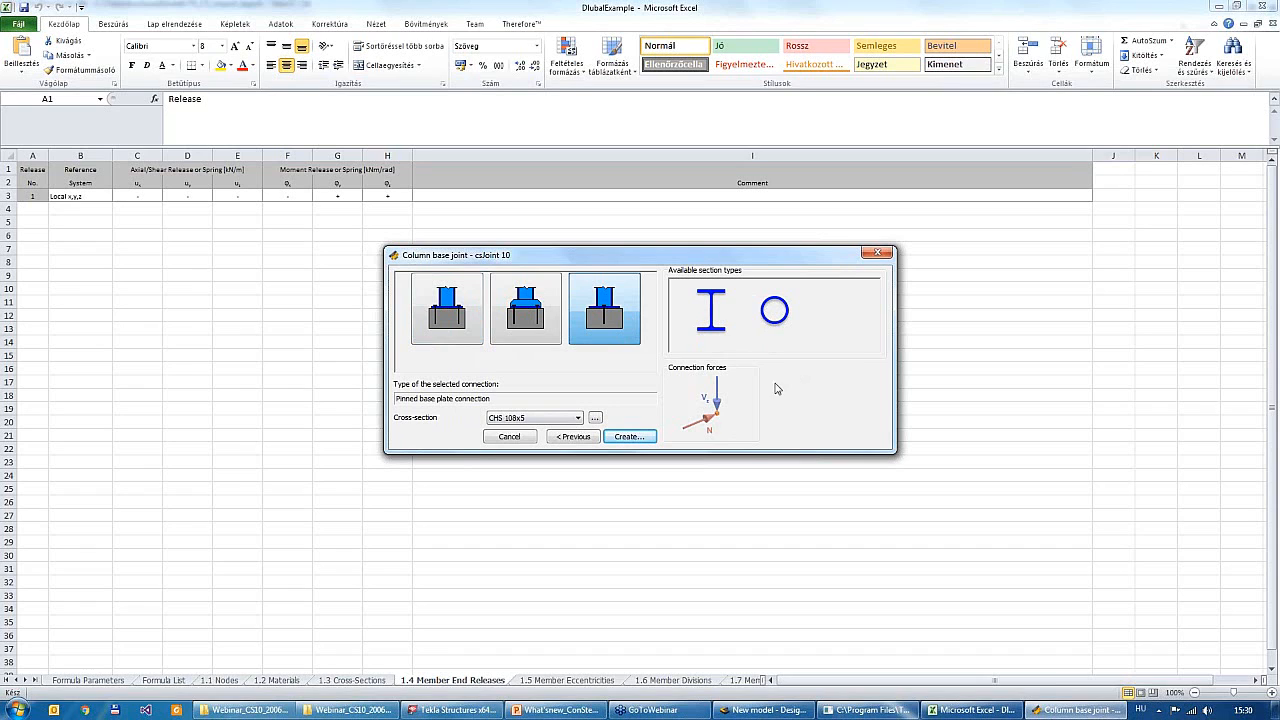
click(557, 441)
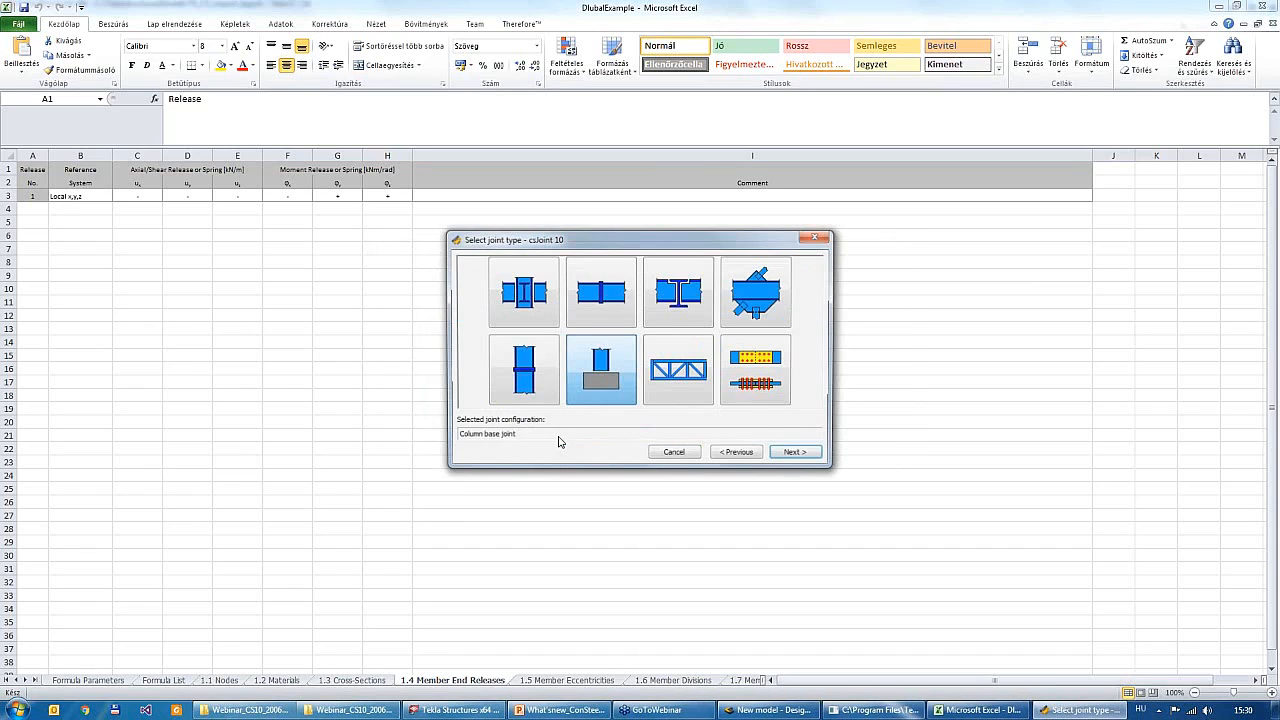
Create a hollow section K and T joint with an SHS 140x5 main girder and SHS 70x3 braces
click(676, 384)
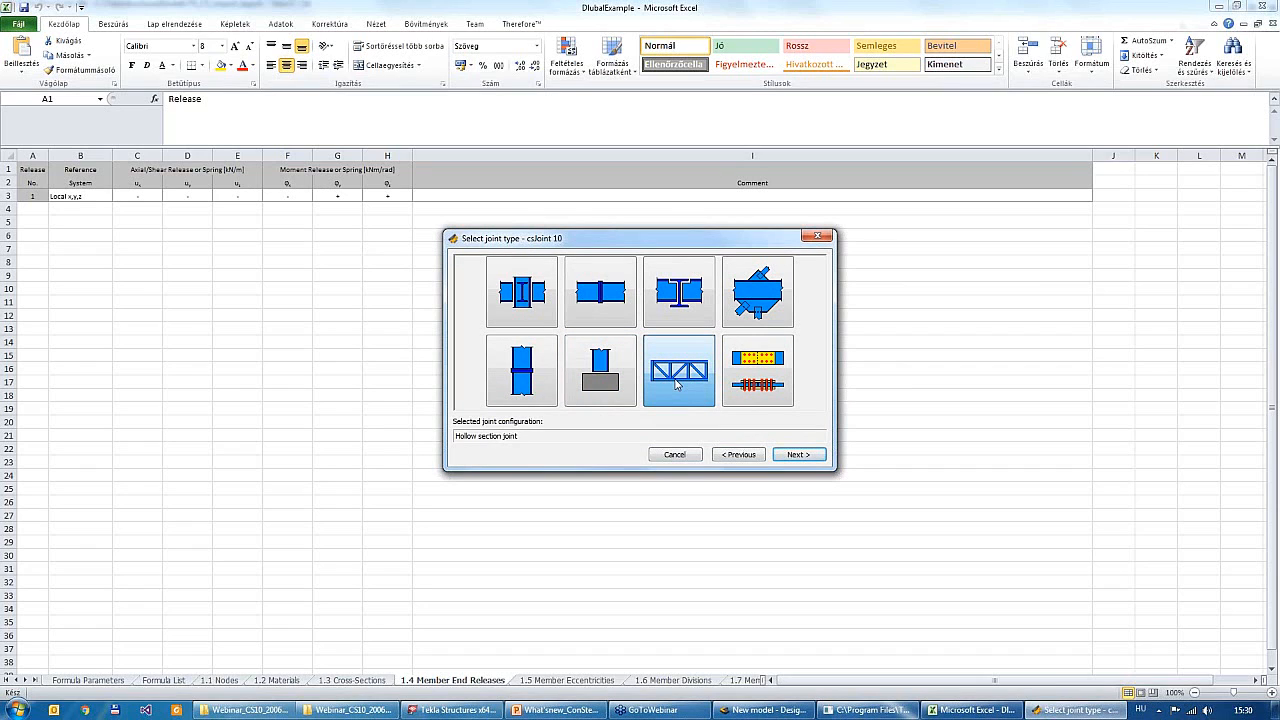
click(791, 454)
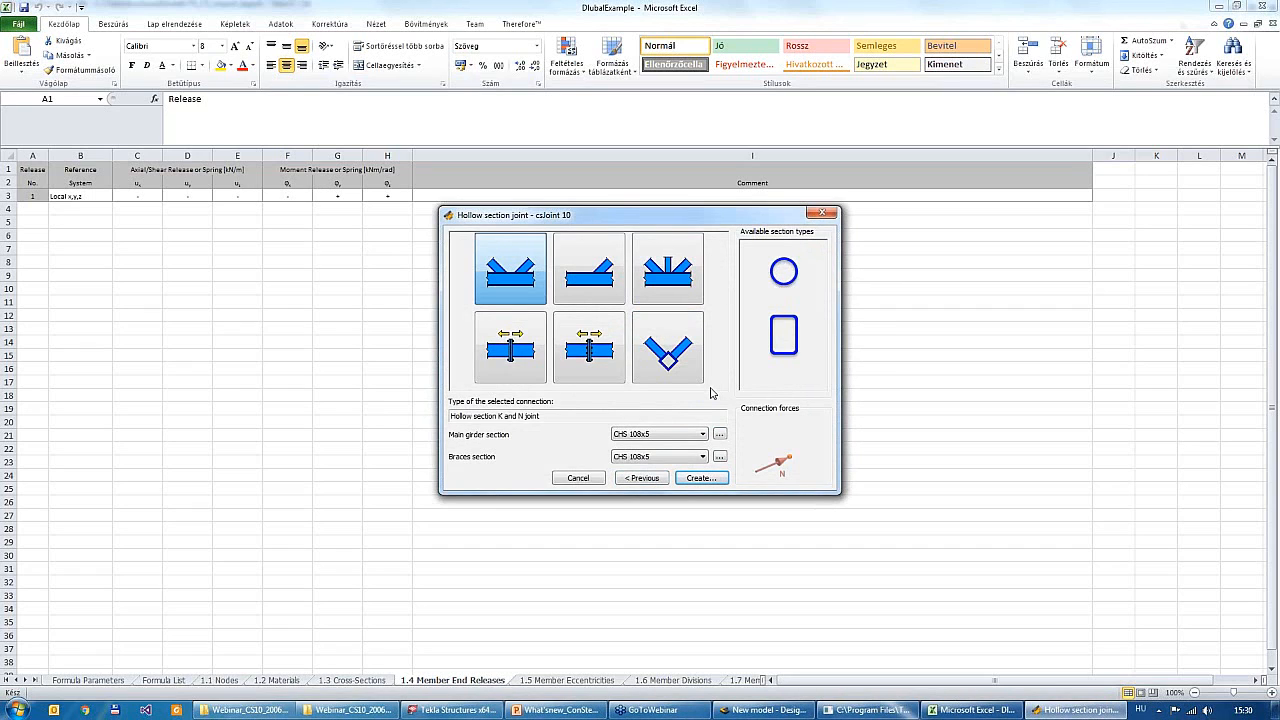
click(656, 277)
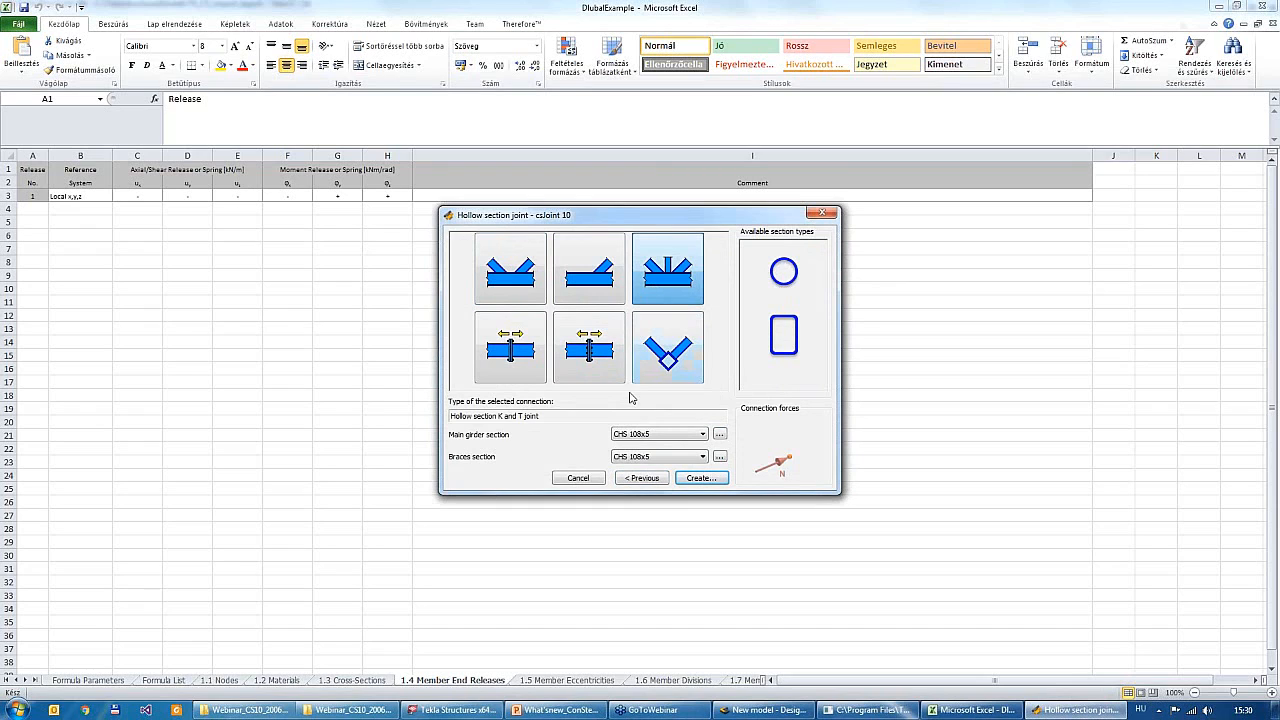
click(630, 437)
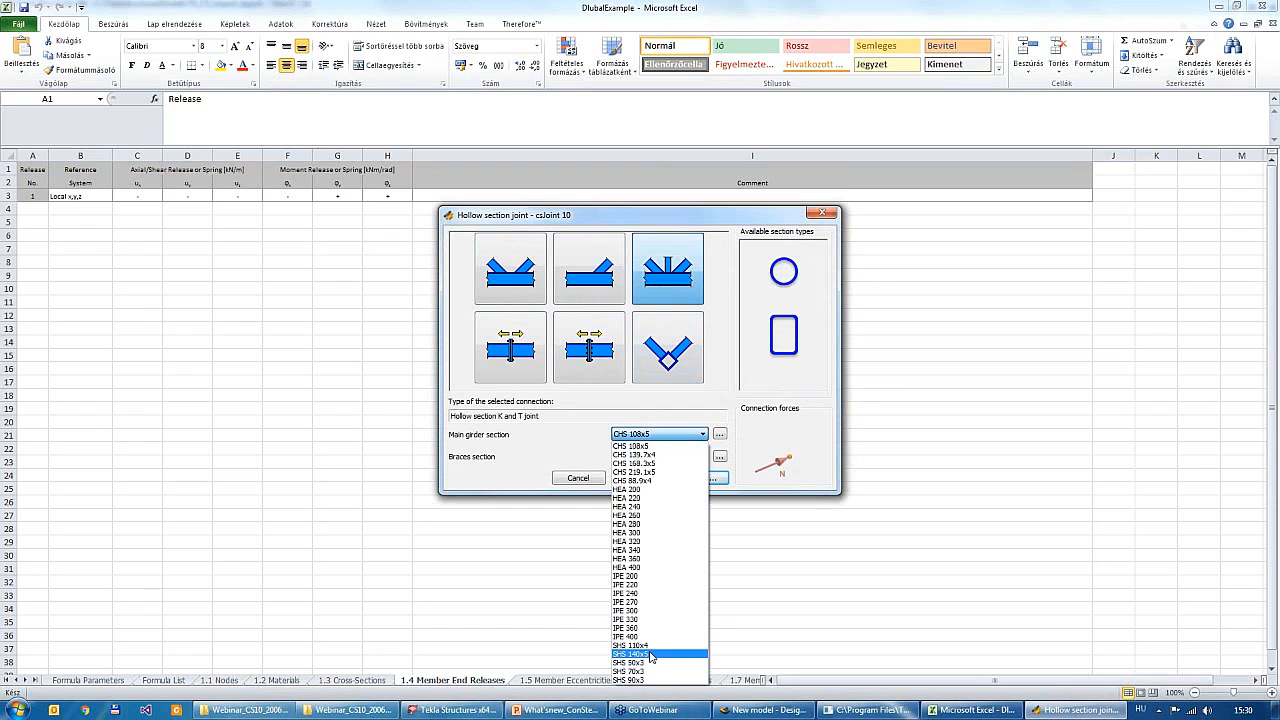
click(653, 657)
click(659, 457)
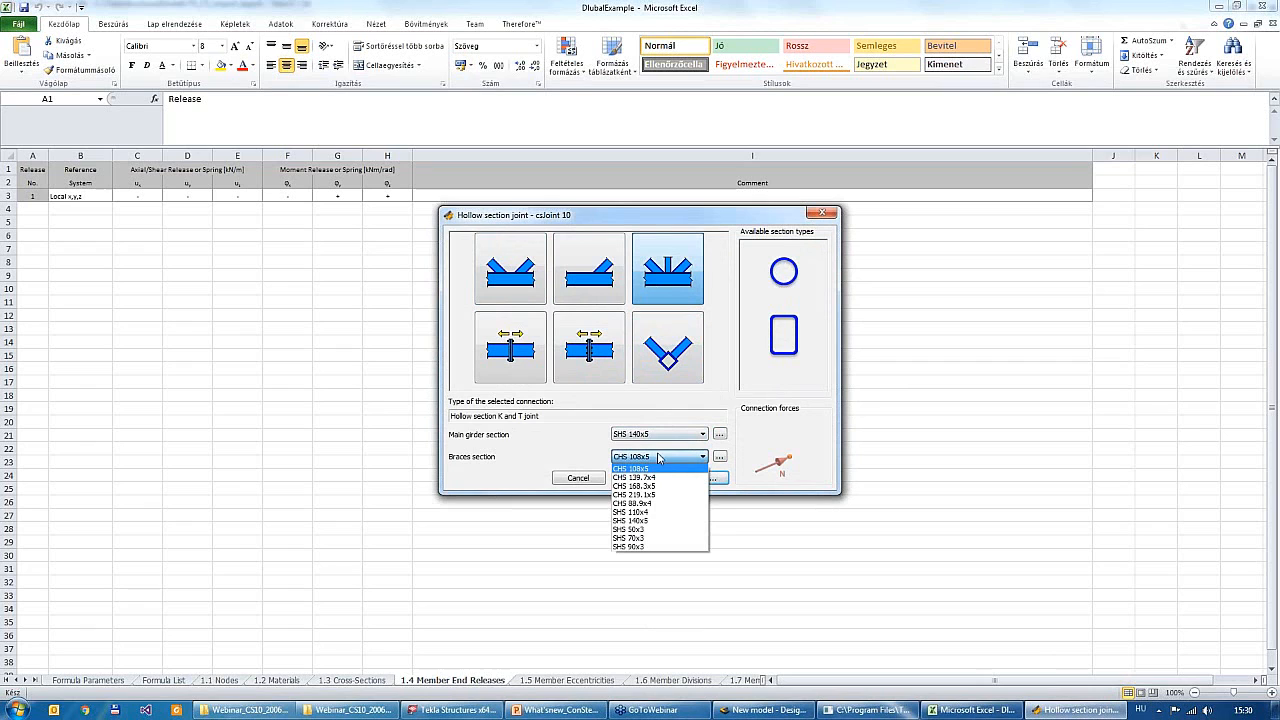
click(656, 538)
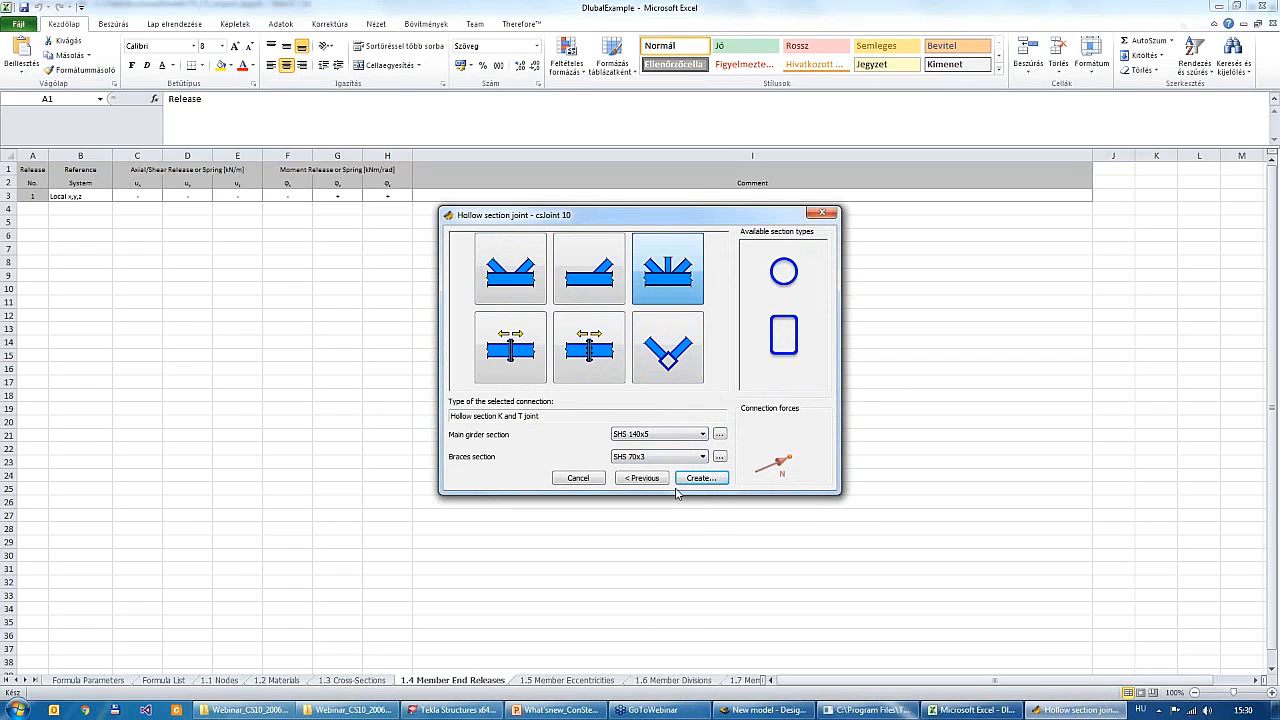
click(690, 478)
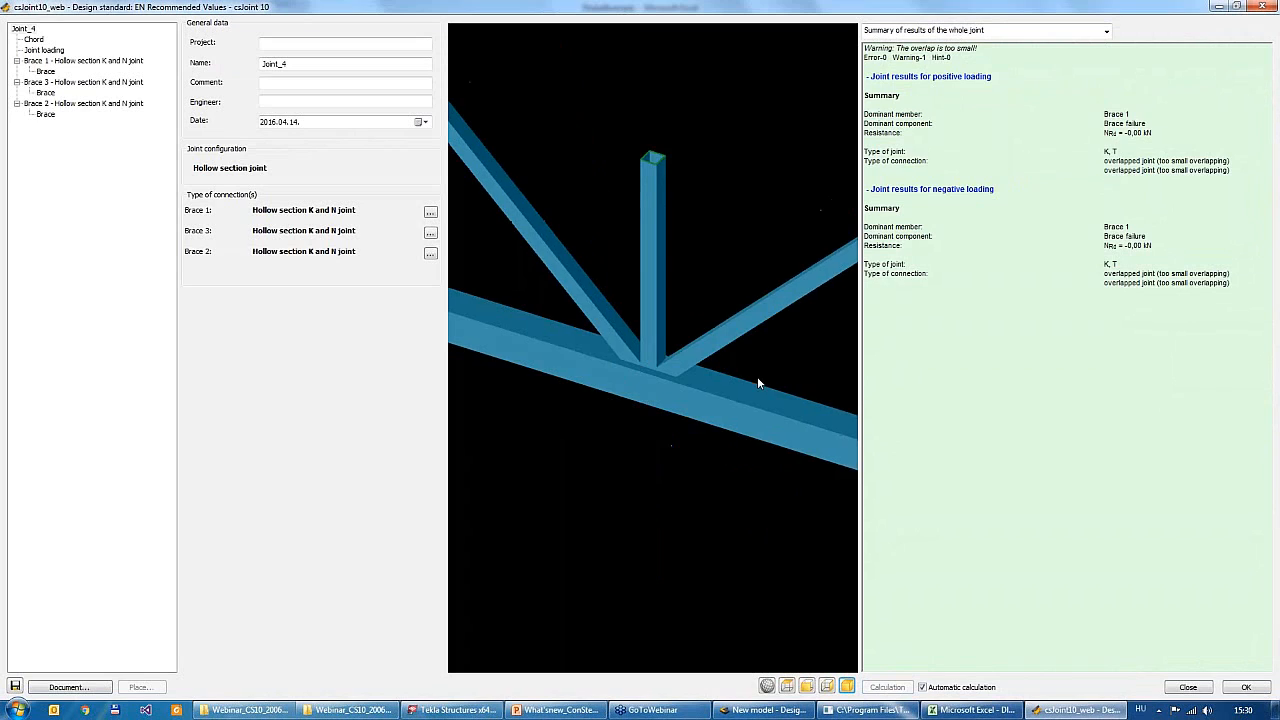
drag(757, 382, 755, 396)
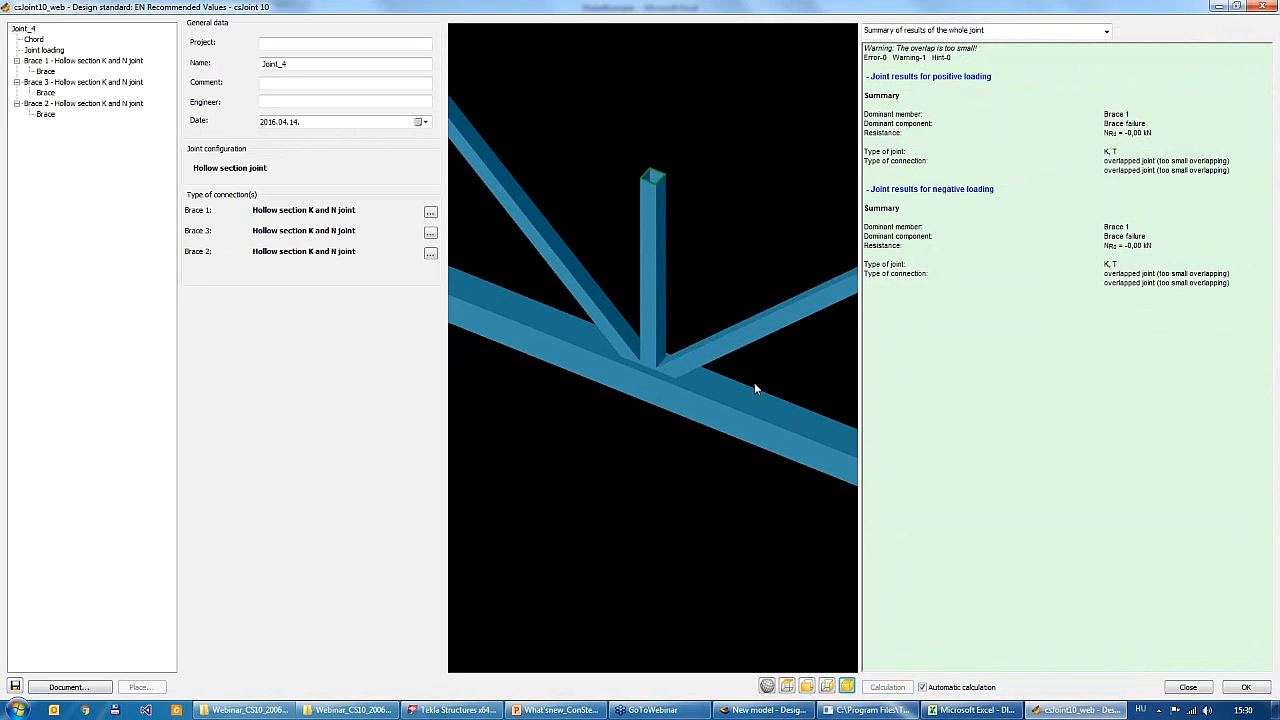
Close the K and T joint without saving and create a hollow section tension circular flange plate connection with a CHS 219.1x5 main girder
click(1176, 690)
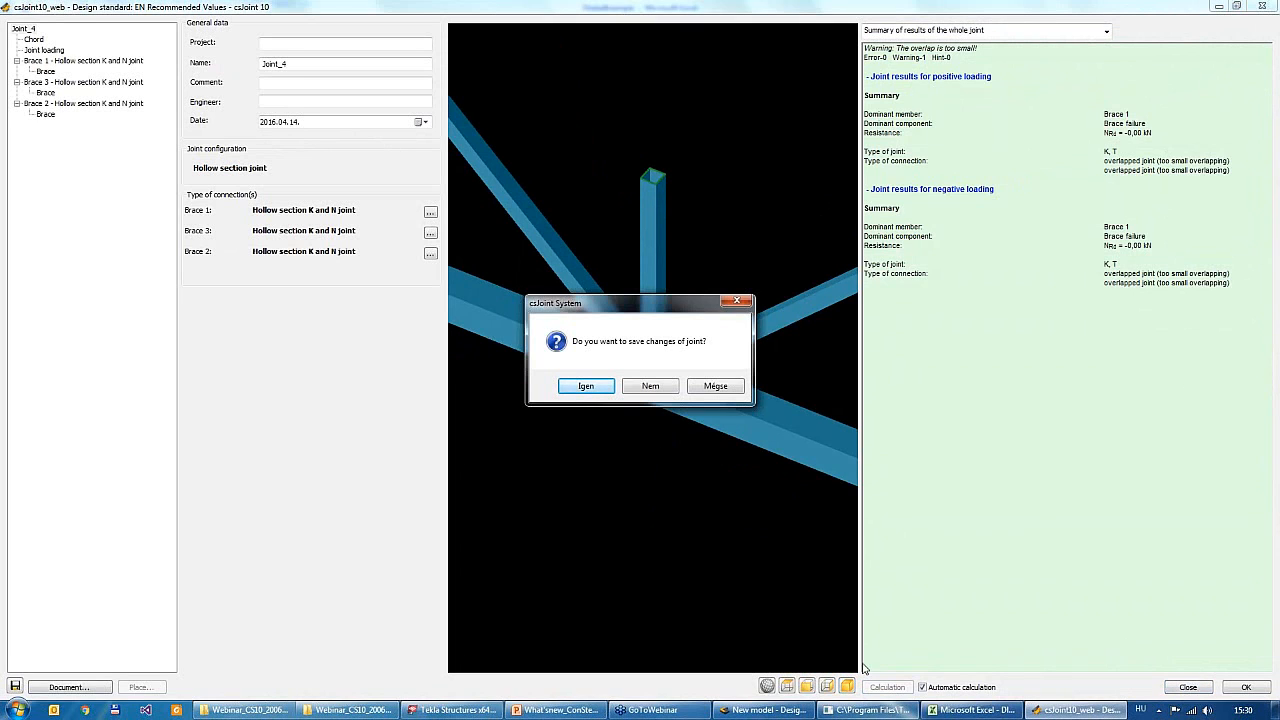
click(659, 390)
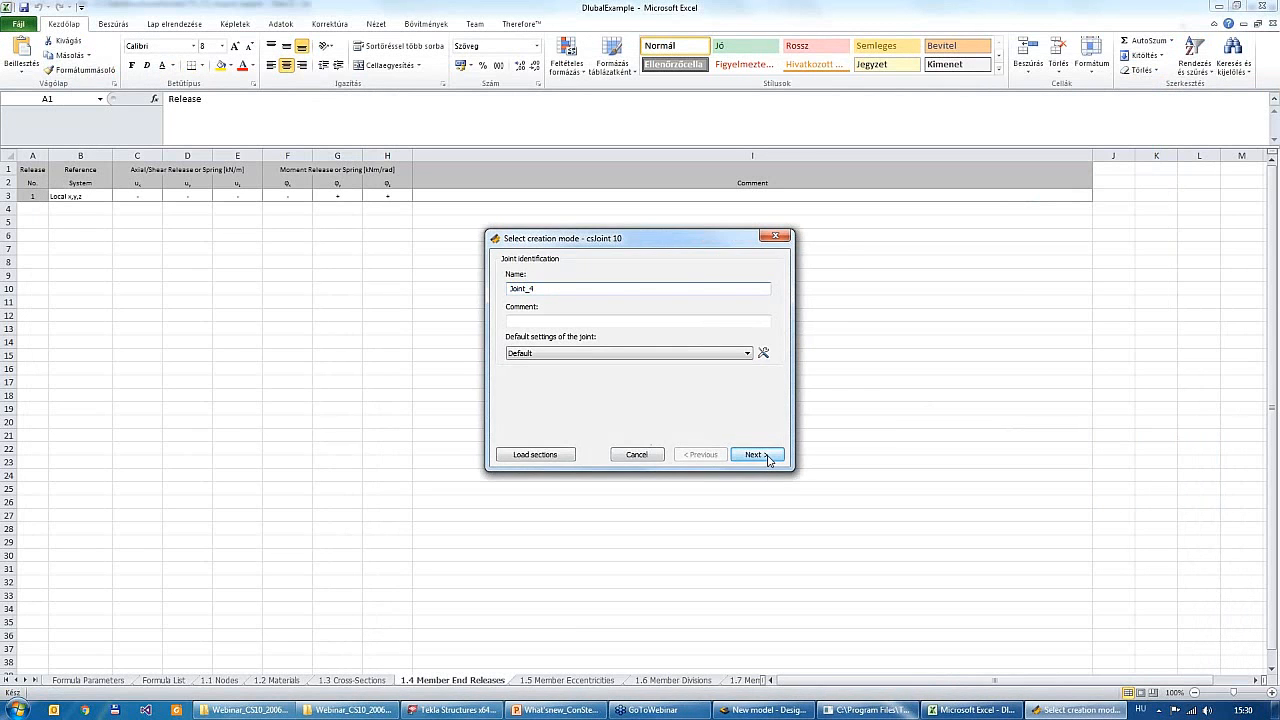
click(766, 454)
click(666, 390)
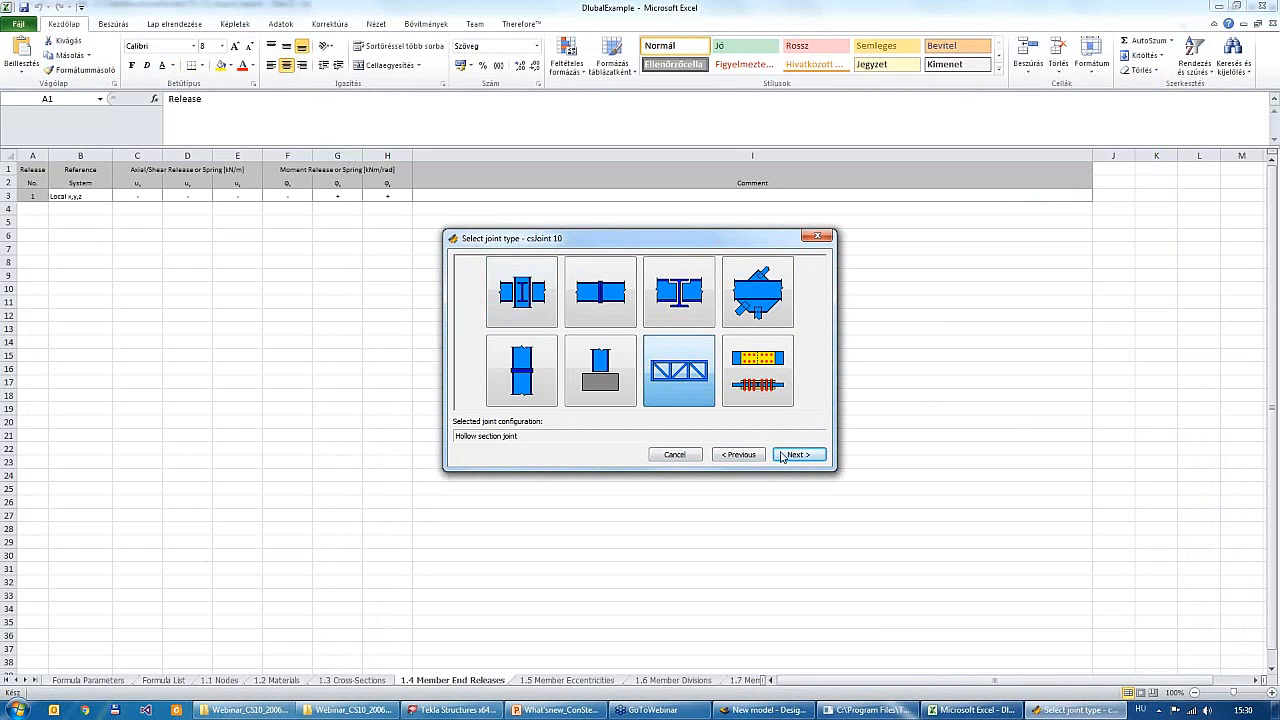
click(797, 456)
click(589, 347)
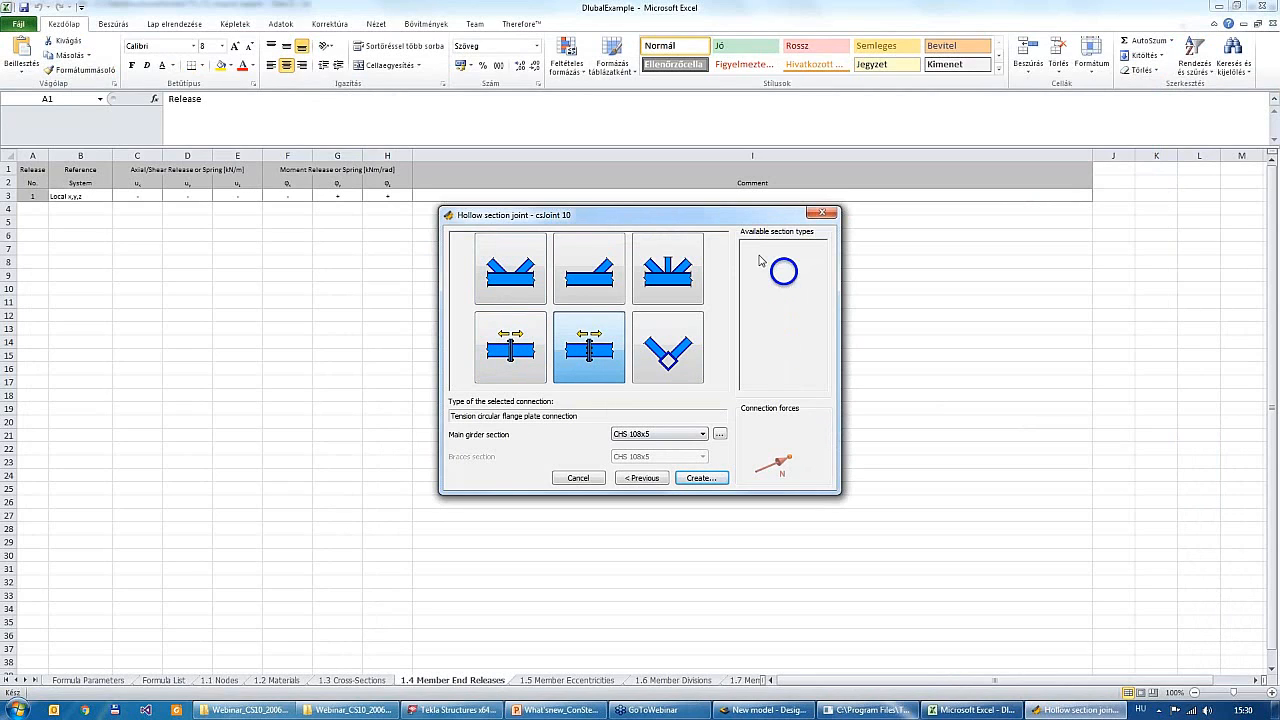
click(668, 436)
click(652, 464)
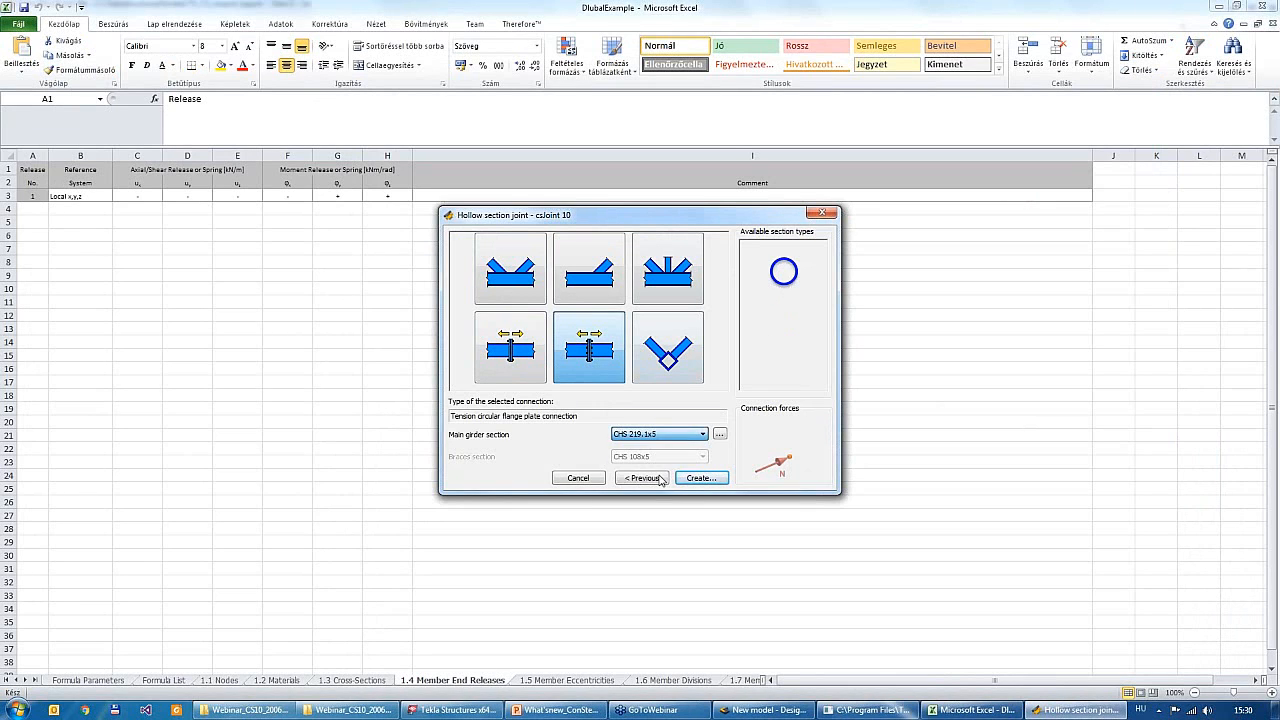
click(706, 479)
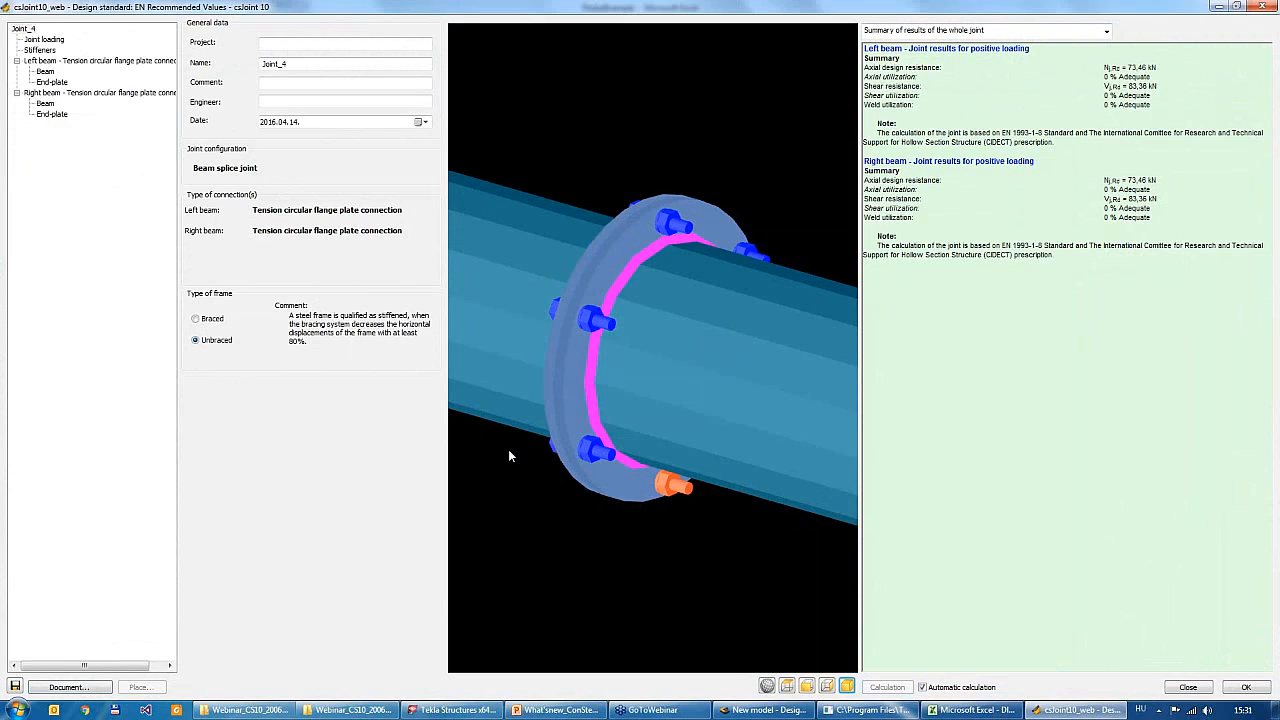
middle_drag(508, 456, 573, 423)
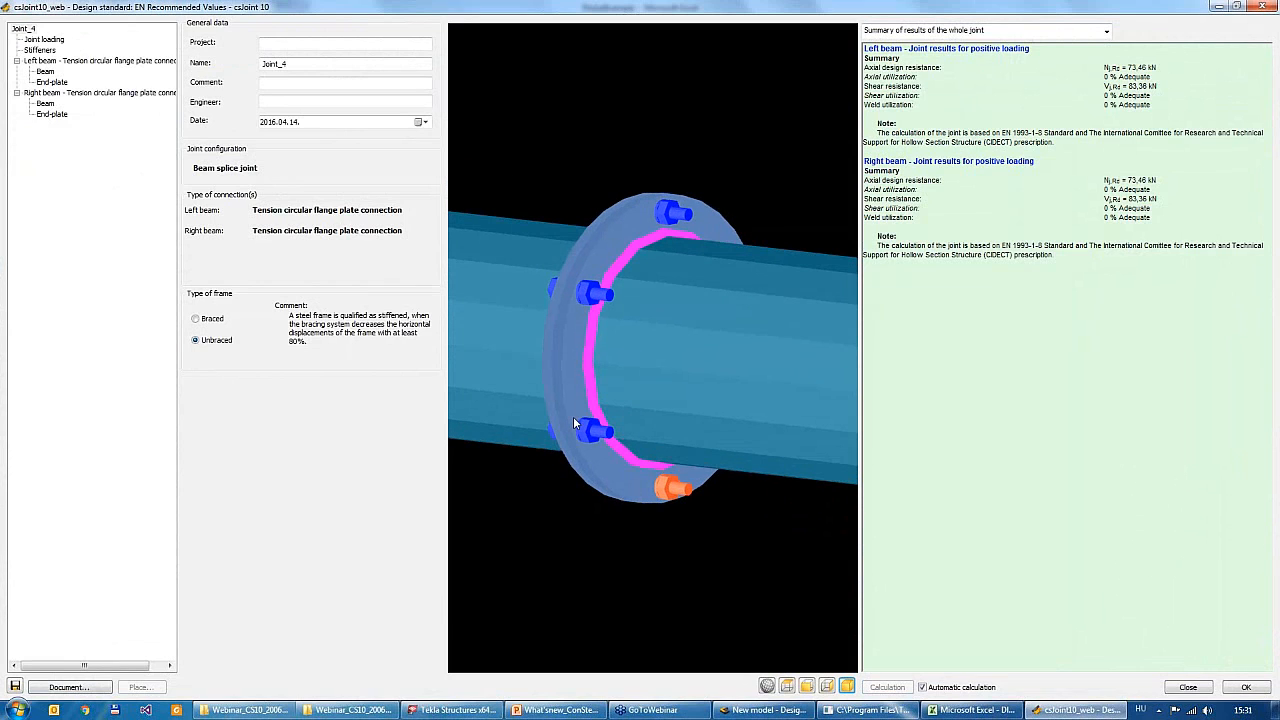